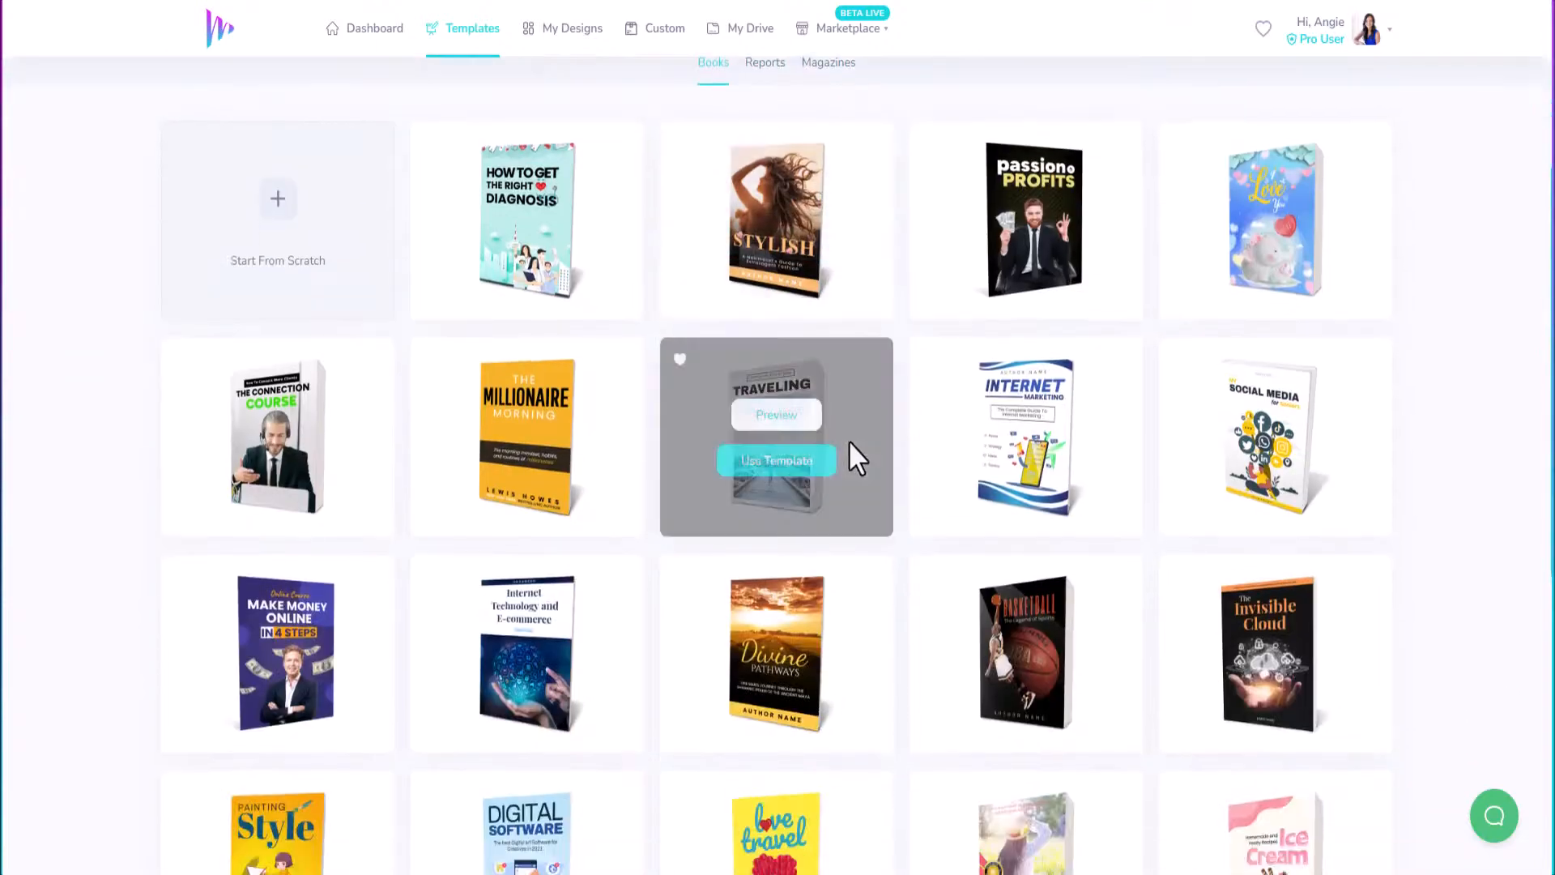
Scroll through the Books templates and load more with View More.
{"action": "scroll", "coordinate": [833, 438], "scroll_direction": "up", "scroll_amount": 10}
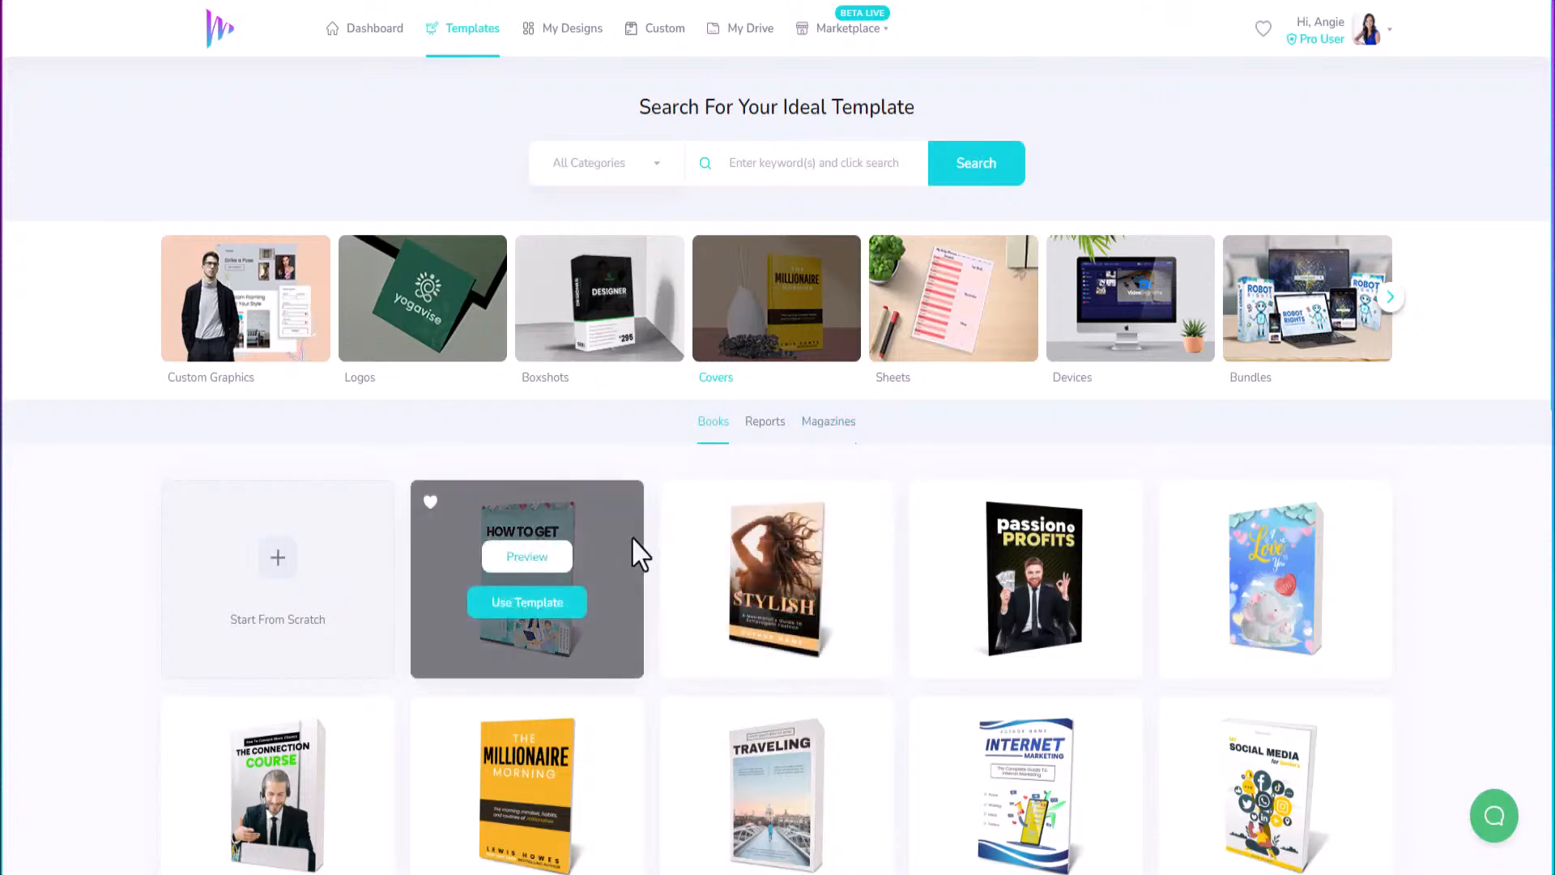
{"action": "scroll", "coordinate": [907, 541], "scroll_direction": "down", "scroll_amount": 3}
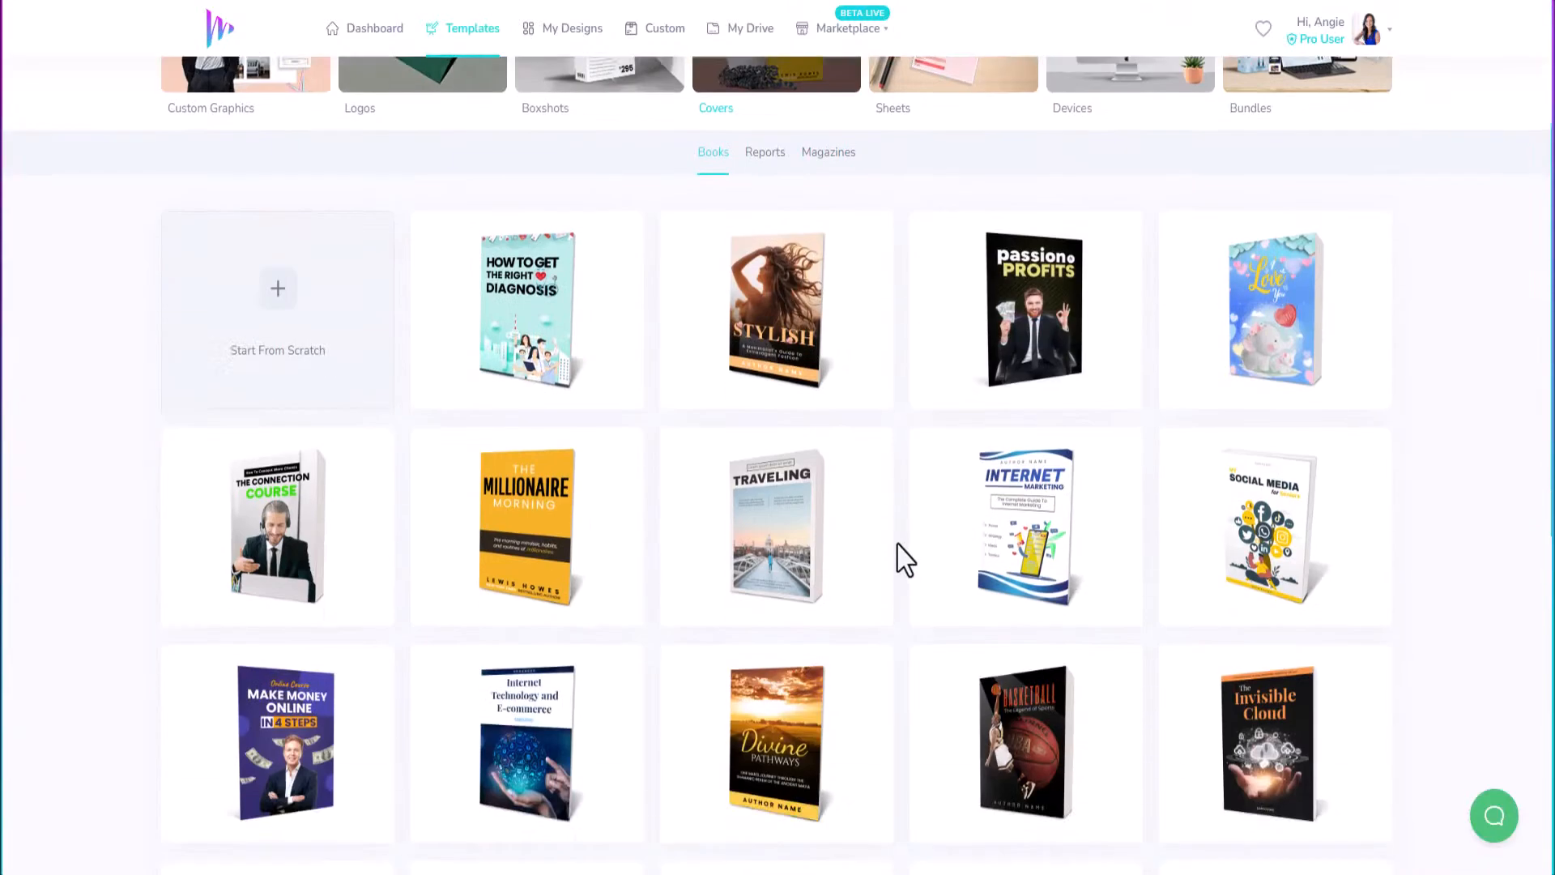
{"action": "scroll", "coordinate": [903, 557], "scroll_direction": "down", "scroll_amount": 3}
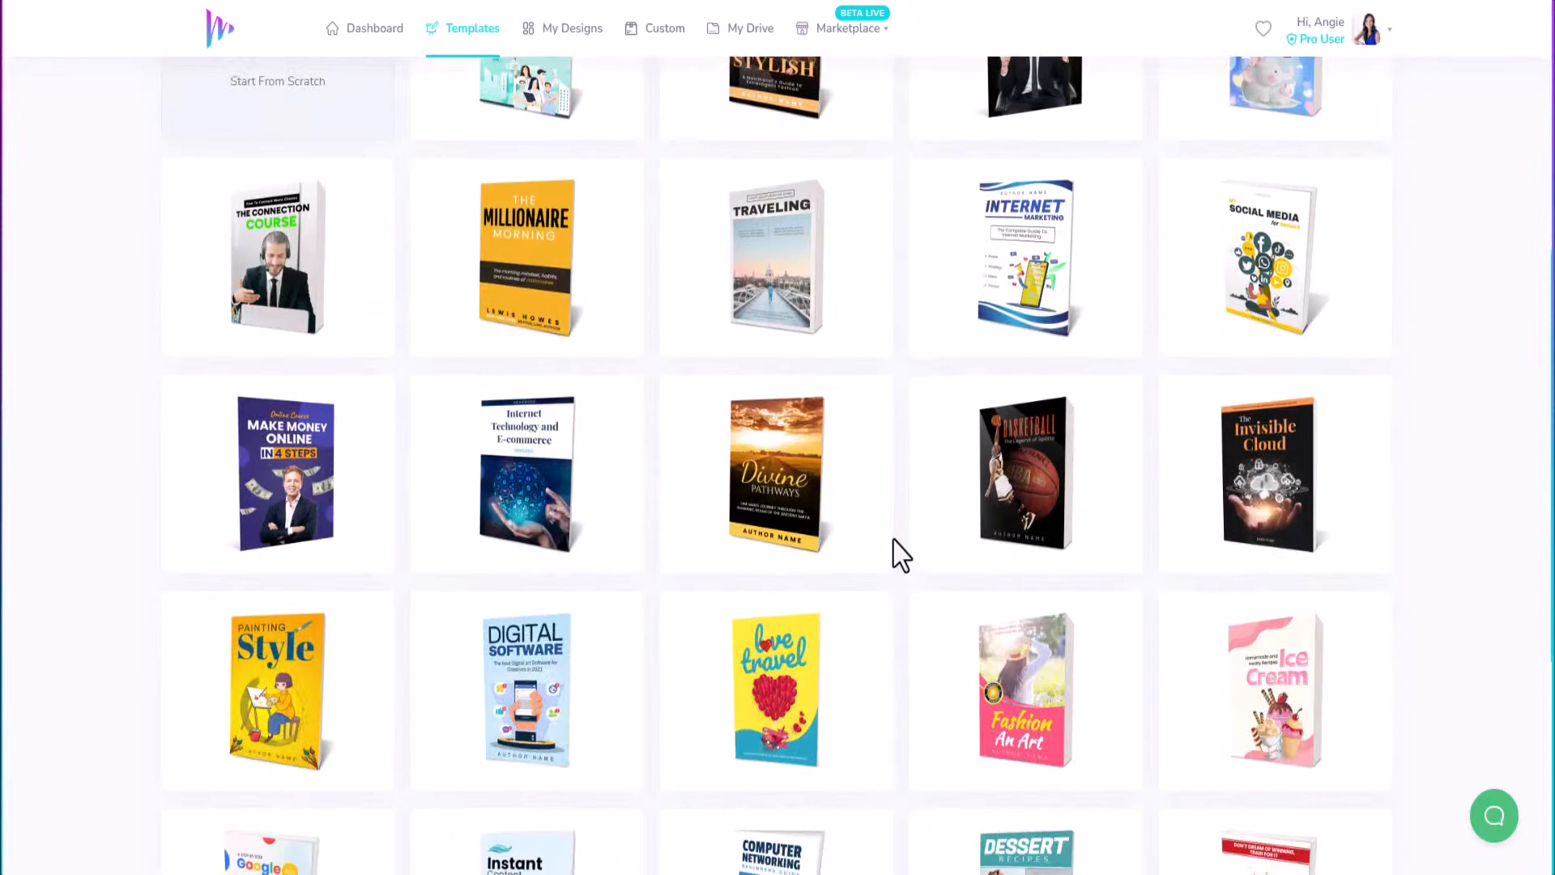
{"action": "scroll", "coordinate": [899, 555], "scroll_direction": "down", "scroll_amount": 4}
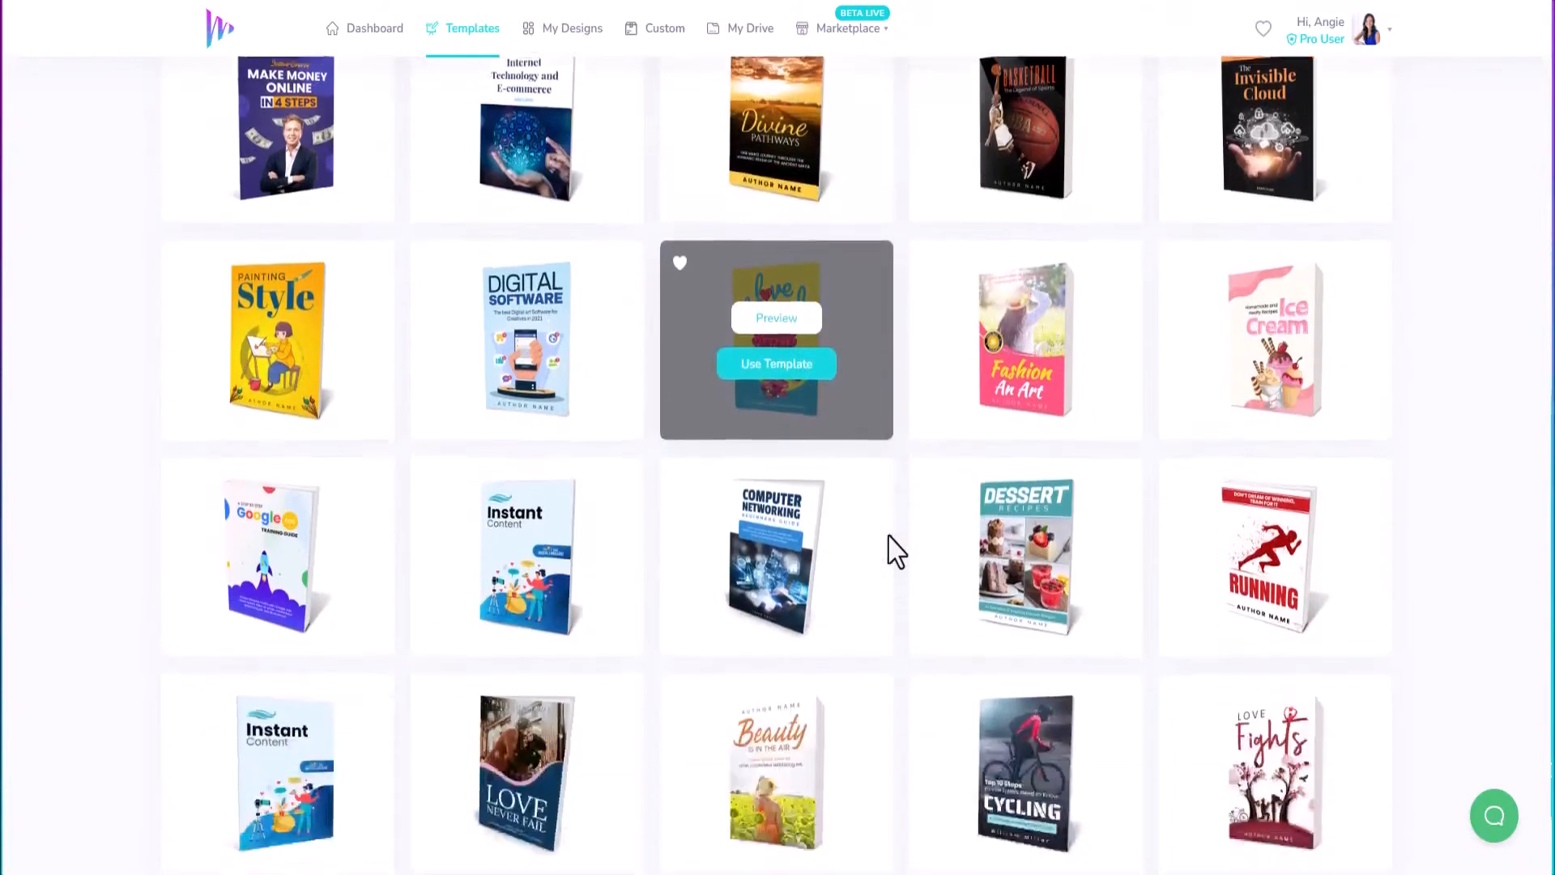
{"action": "scroll", "coordinate": [895, 554], "scroll_direction": "down", "scroll_amount": 1}
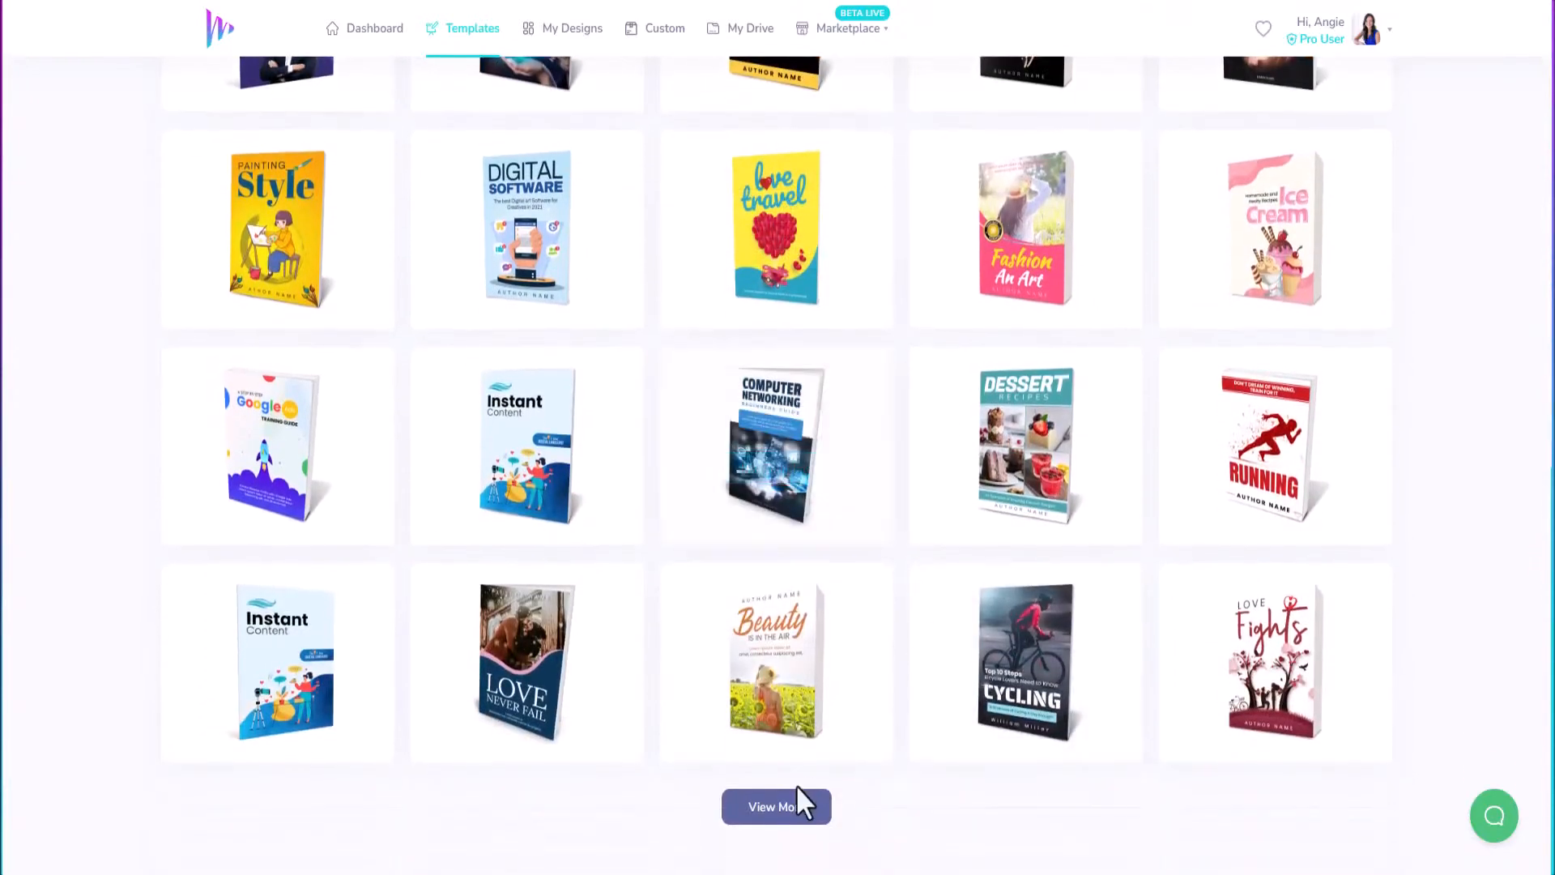
{"action": "left_click", "coordinate": [789, 816]}
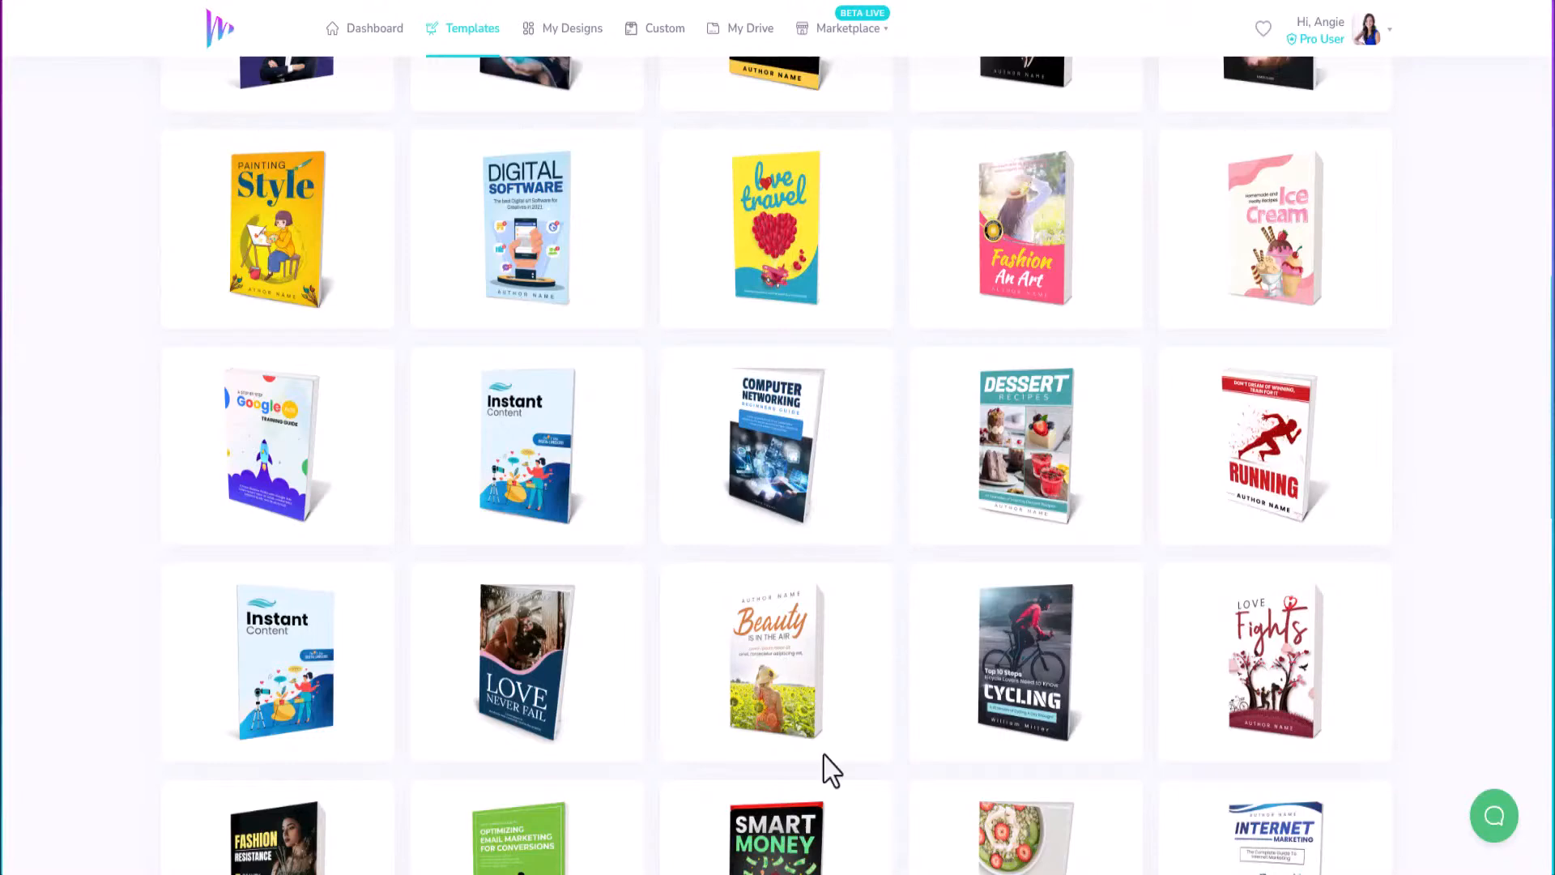
Browse further down and load another batch of book templates.
{"action": "mouse_move", "coordinate": [931, 473]}
{"action": "mouse_move", "coordinate": [1364, 486]}
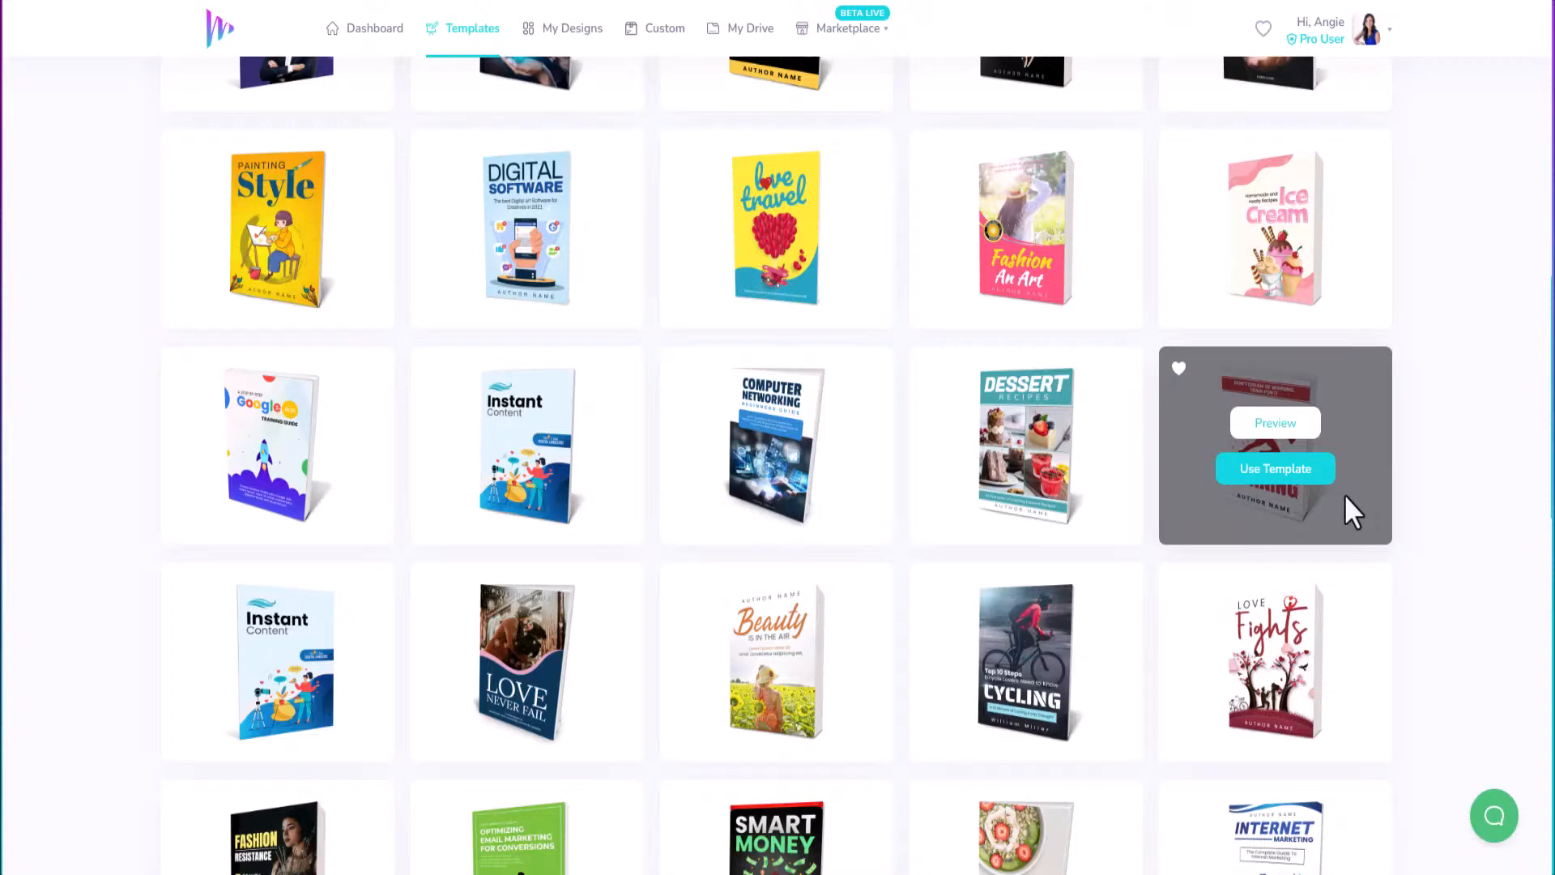
{"action": "scroll", "coordinate": [1031, 486], "scroll_direction": "down", "scroll_amount": 2}
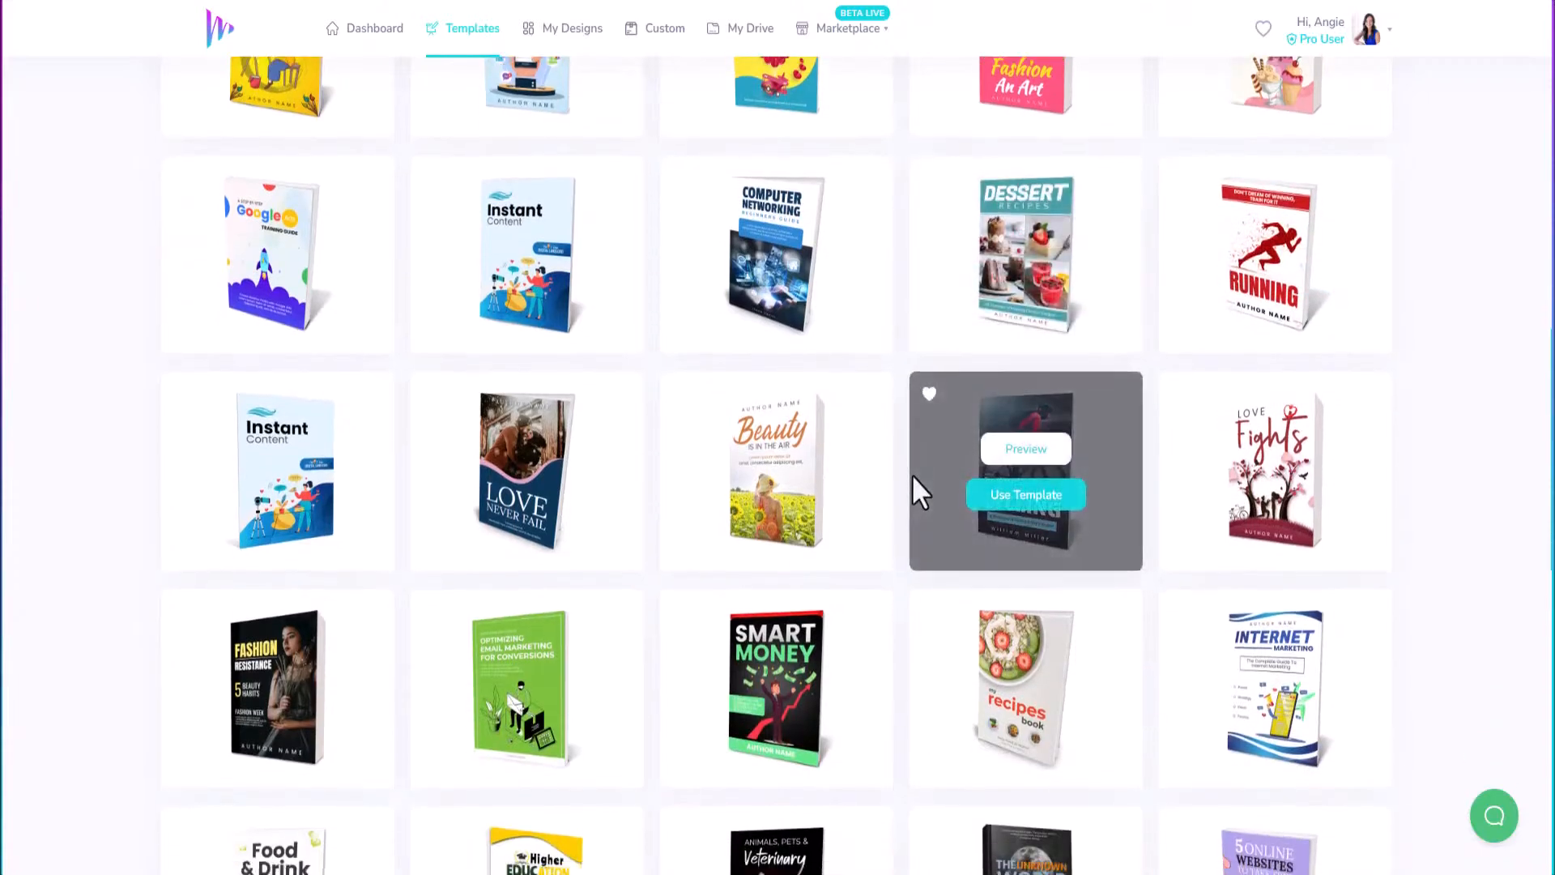
{"action": "scroll", "coordinate": [912, 474], "scroll_direction": "down", "scroll_amount": 2}
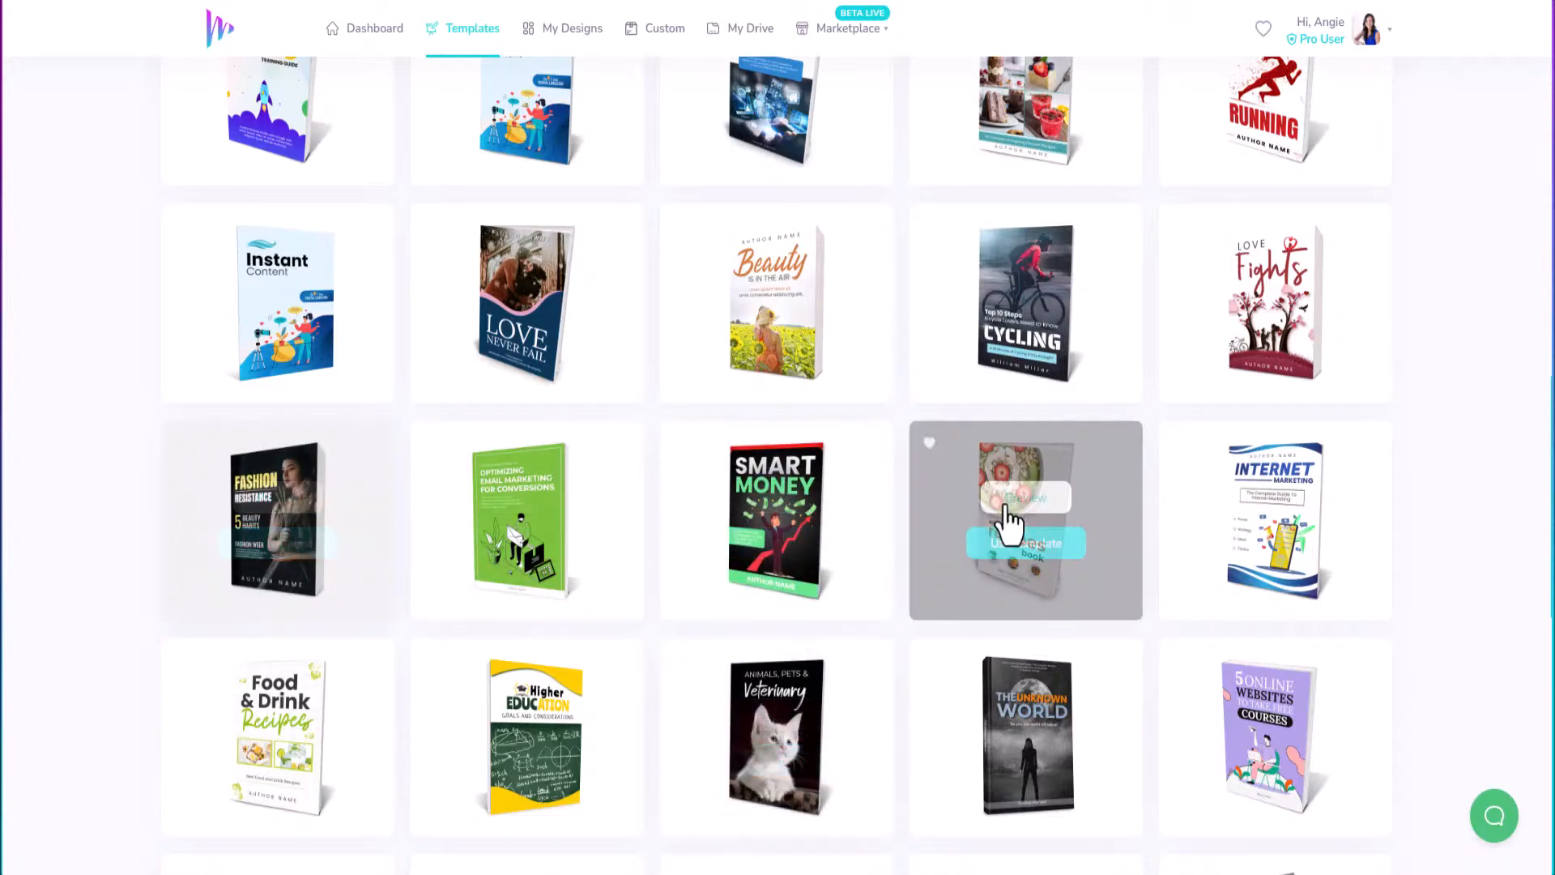
{"action": "scroll", "coordinate": [1071, 470], "scroll_direction": "down", "scroll_amount": 4}
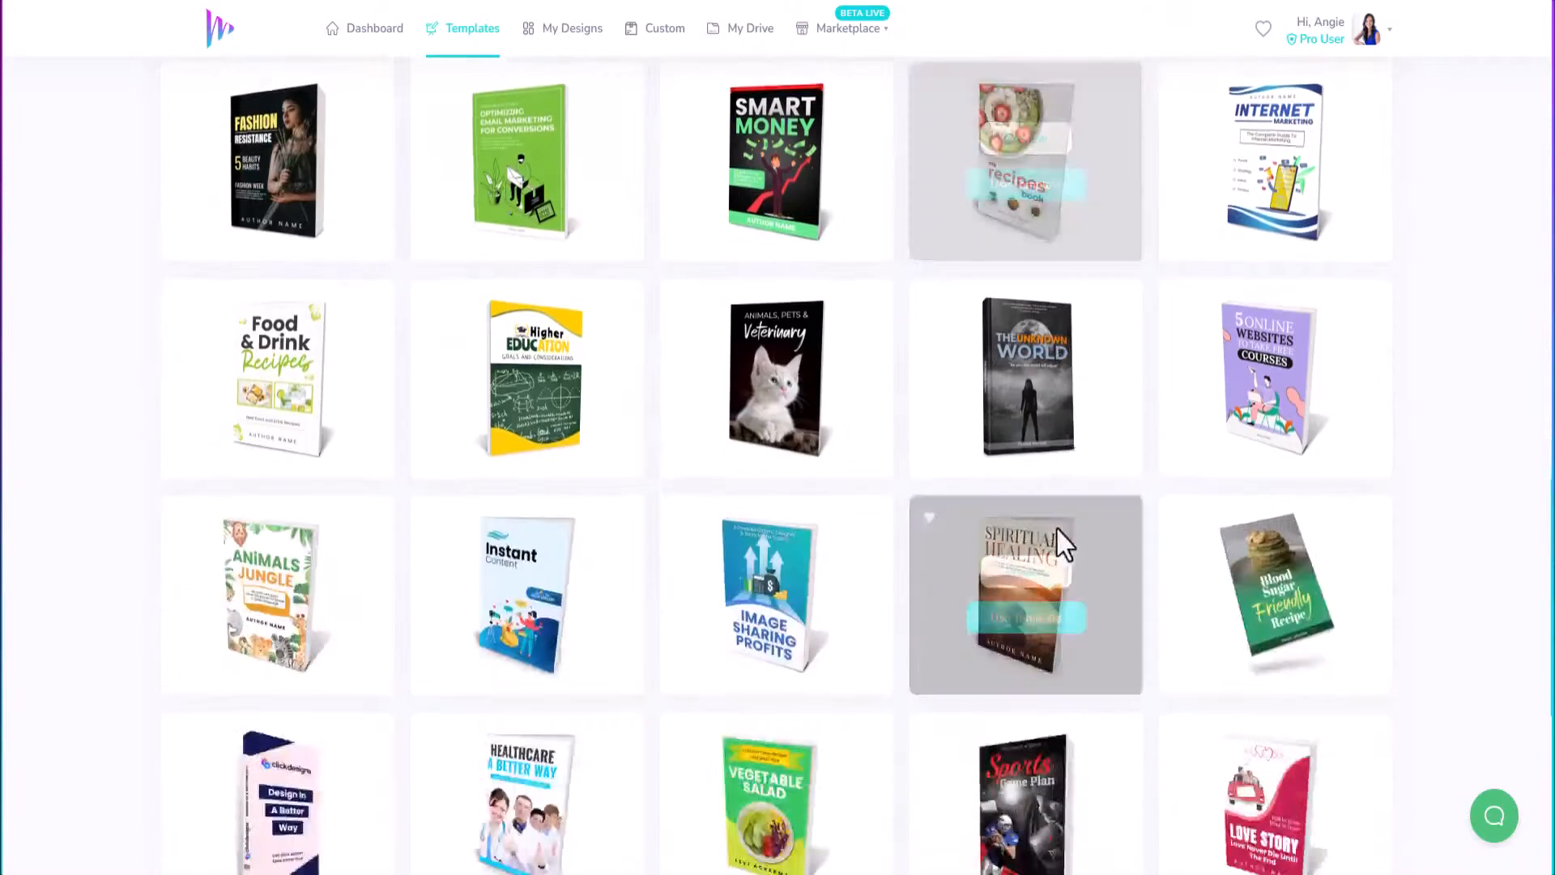
{"action": "scroll", "coordinate": [1046, 496], "scroll_direction": "down", "scroll_amount": 4}
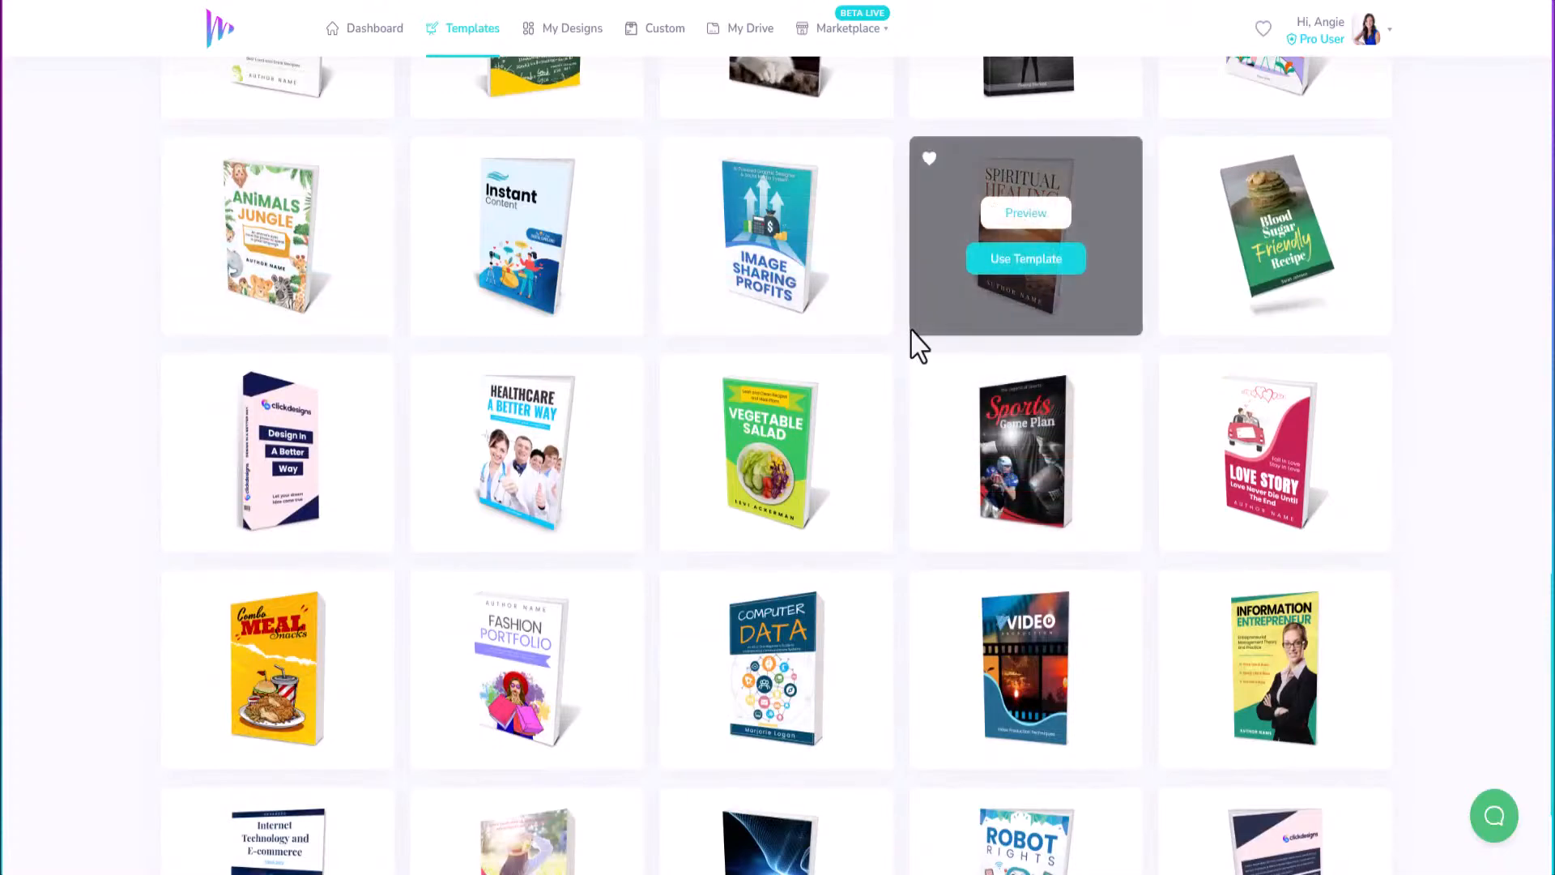
{"action": "scroll", "coordinate": [919, 347], "scroll_direction": "down", "scroll_amount": 3}
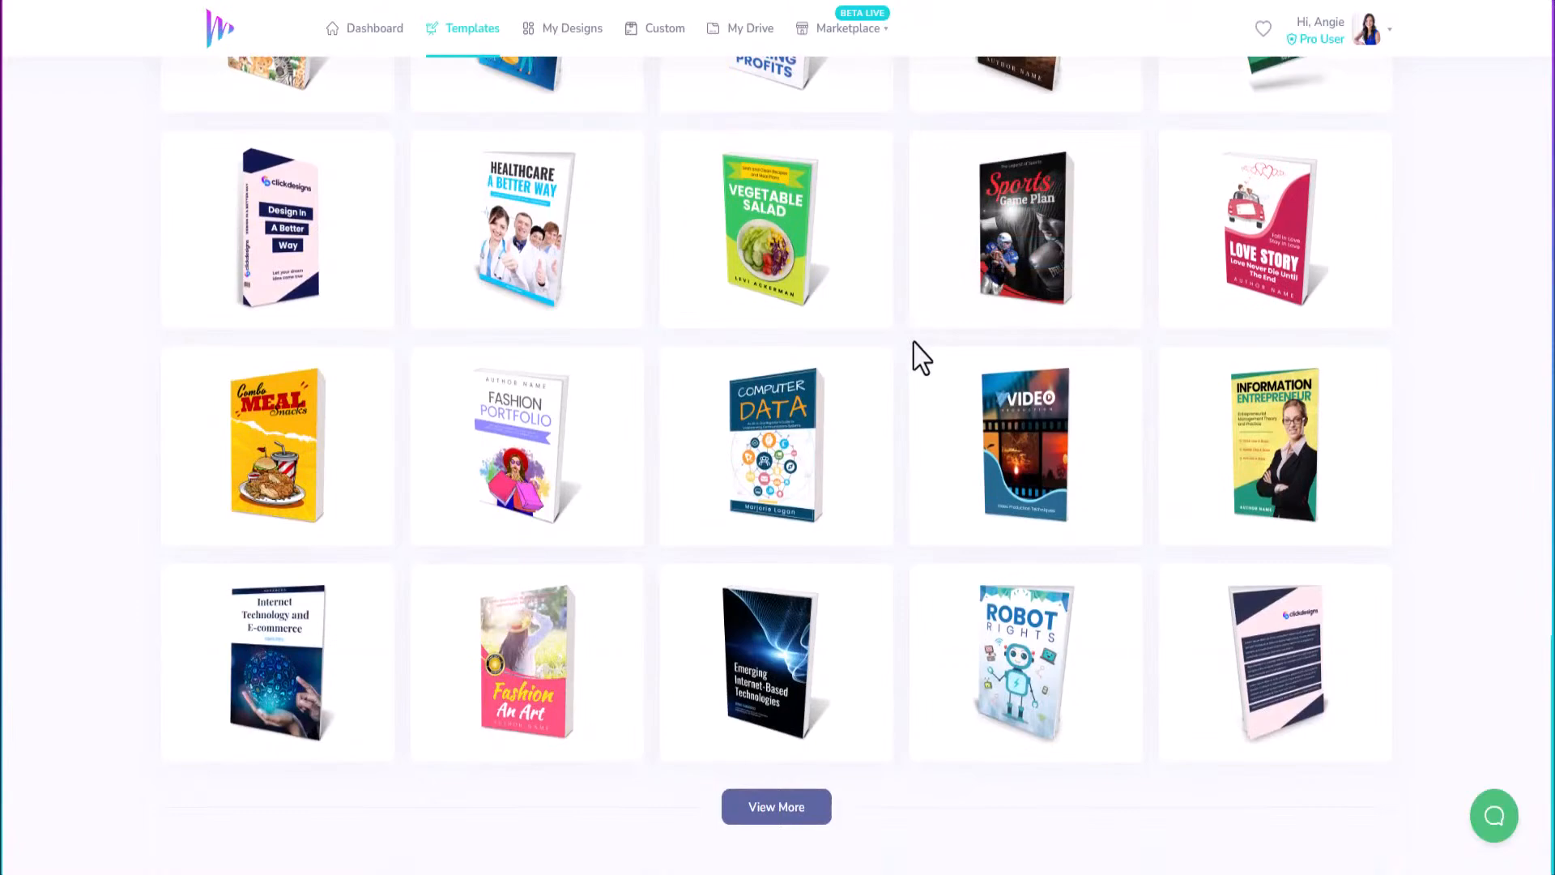
{"action": "left_click", "coordinate": [771, 816]}
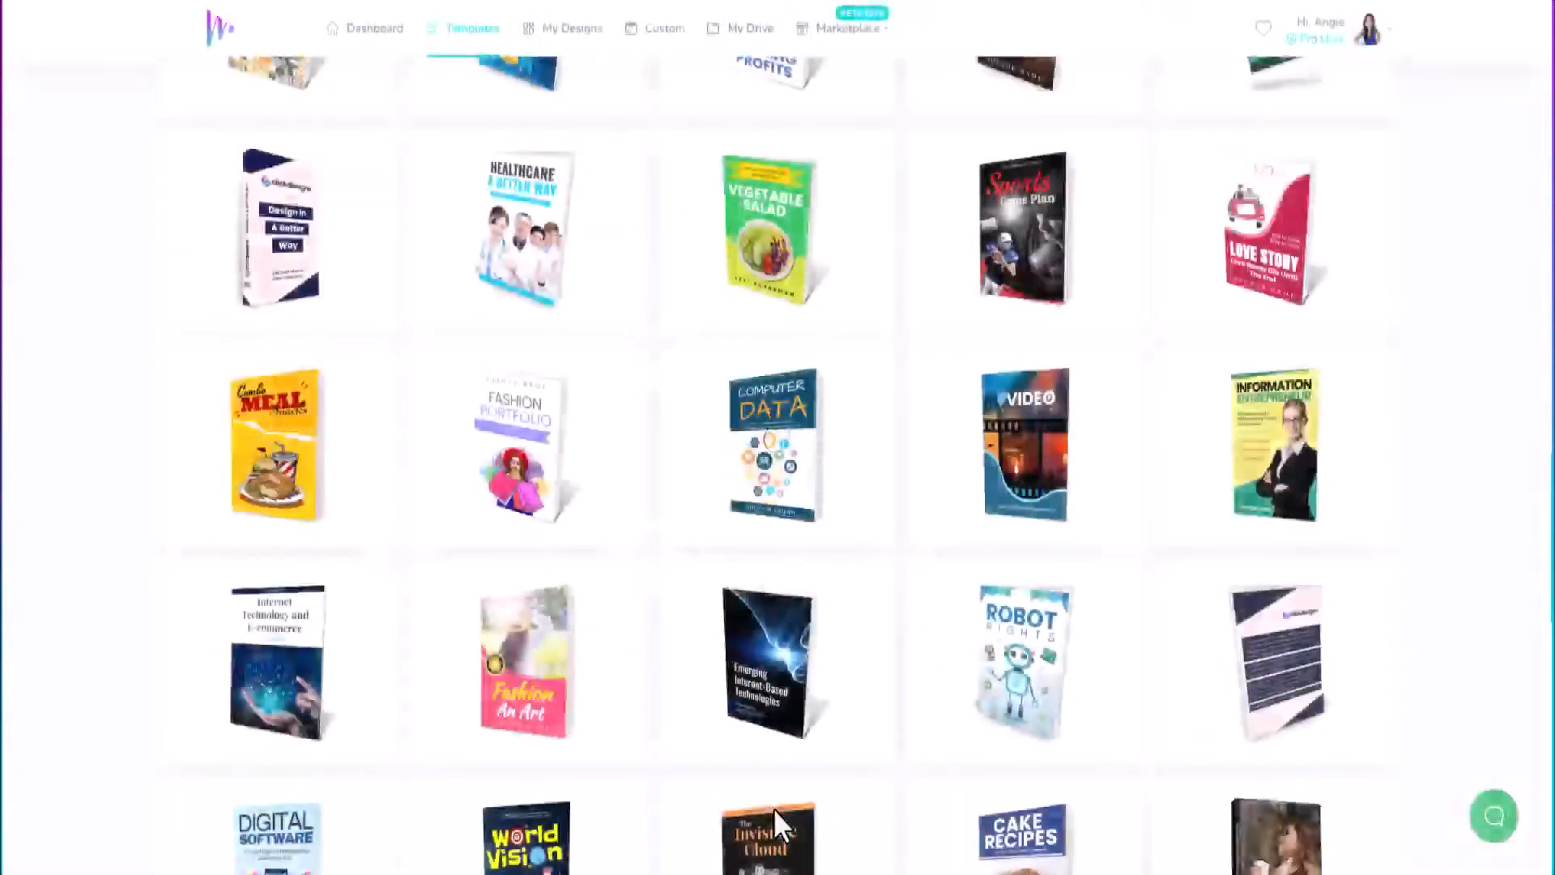
Pick the Explore Dreams book template to start a new design.
{"action": "scroll", "coordinate": [745, 575], "scroll_direction": "down", "scroll_amount": 4}
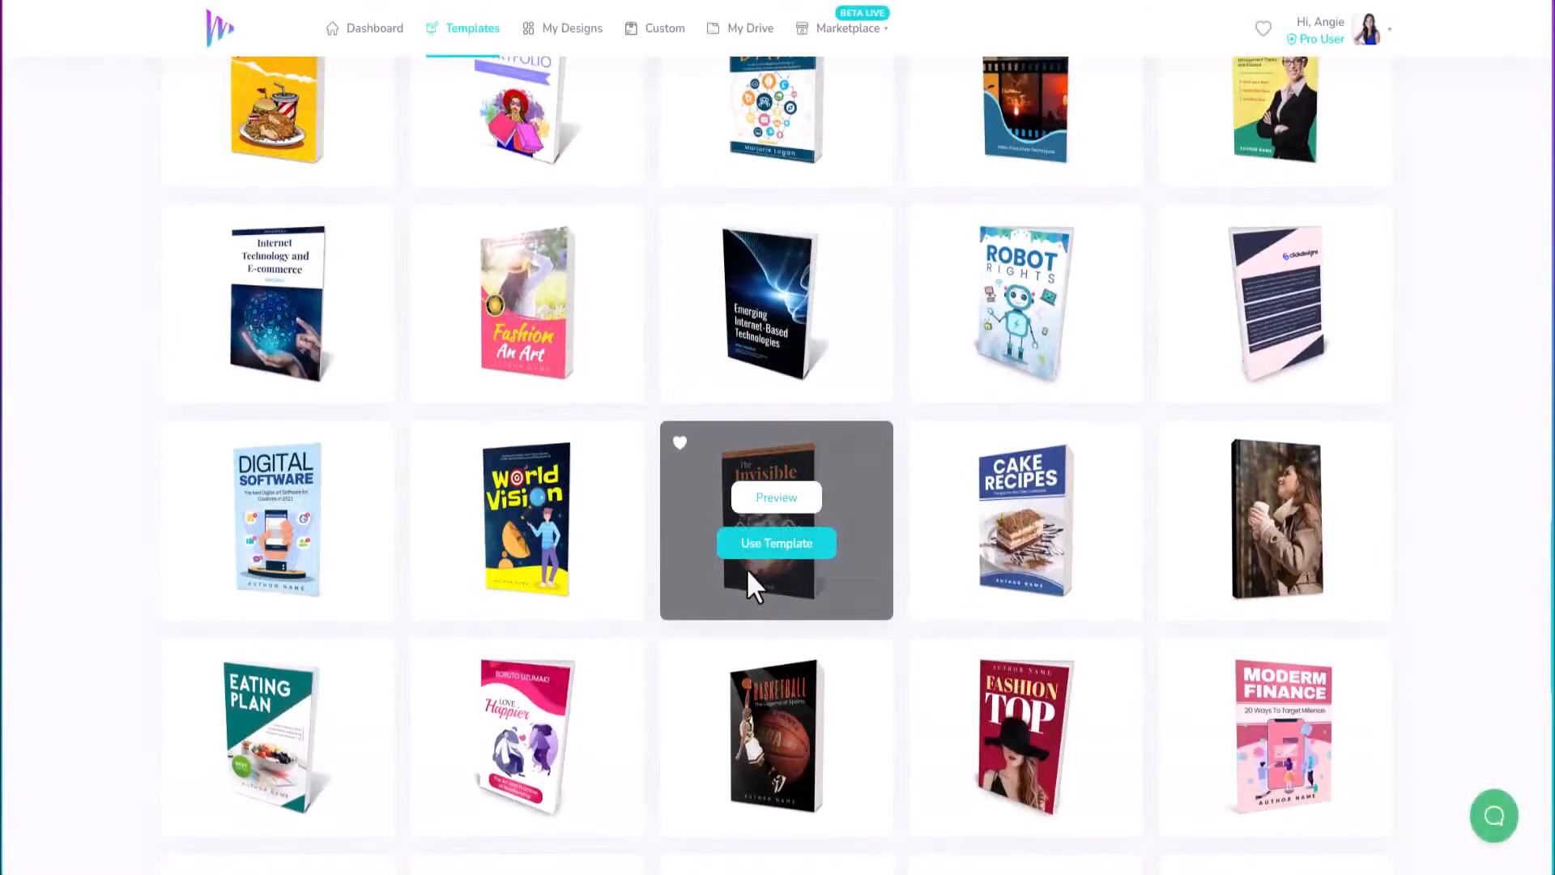
{"action": "scroll", "coordinate": [752, 526], "scroll_direction": "down", "scroll_amount": 3}
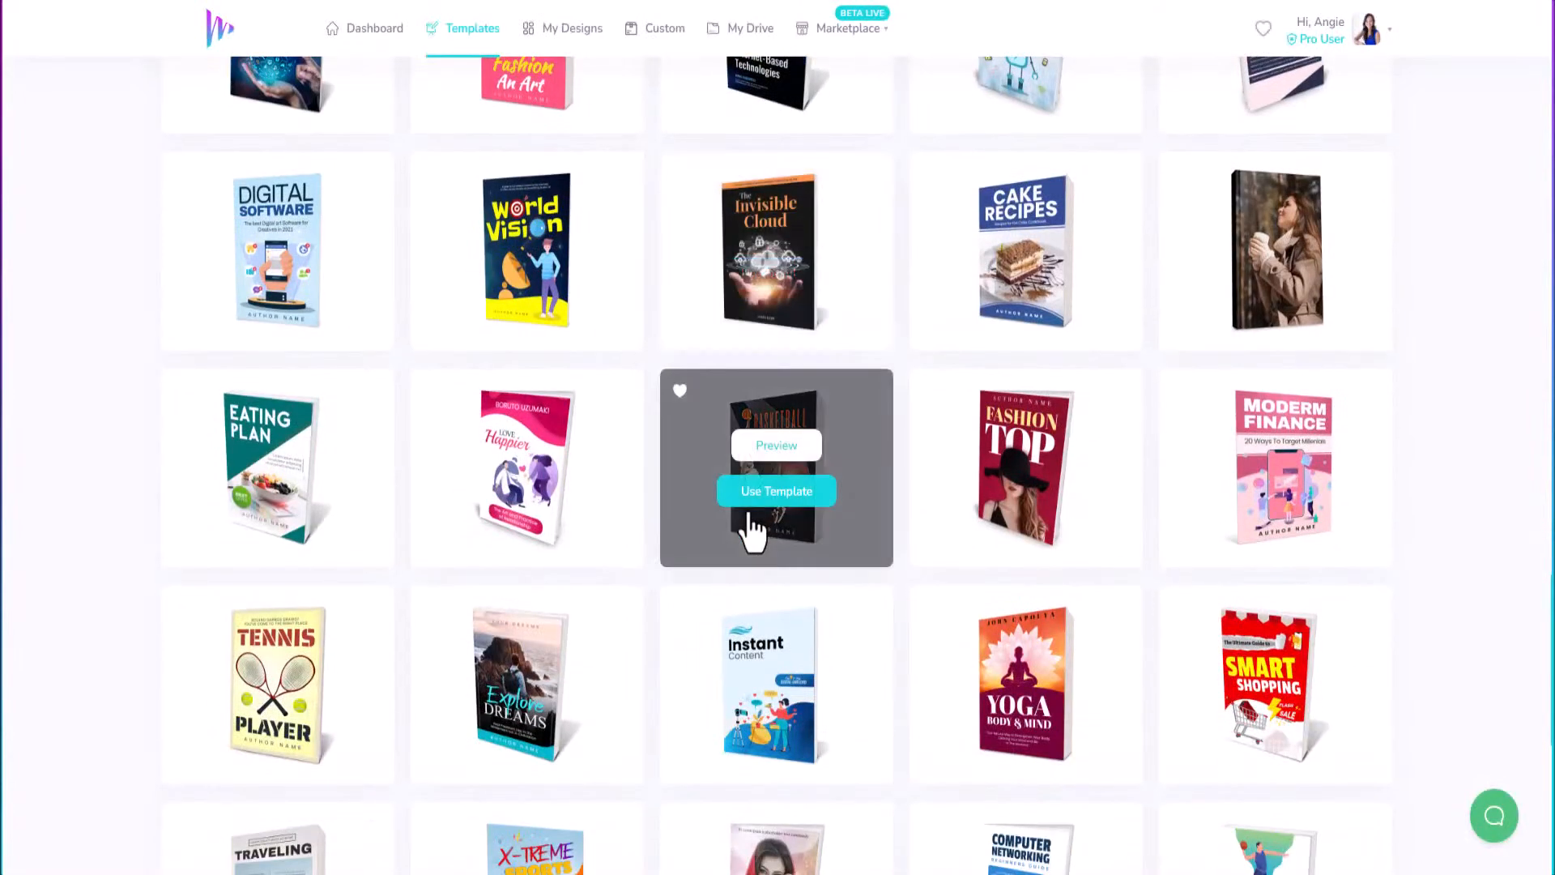
{"action": "scroll", "coordinate": [750, 526], "scroll_direction": "down", "scroll_amount": 2}
{"action": "scroll", "coordinate": [746, 509], "scroll_direction": "down", "scroll_amount": 2}
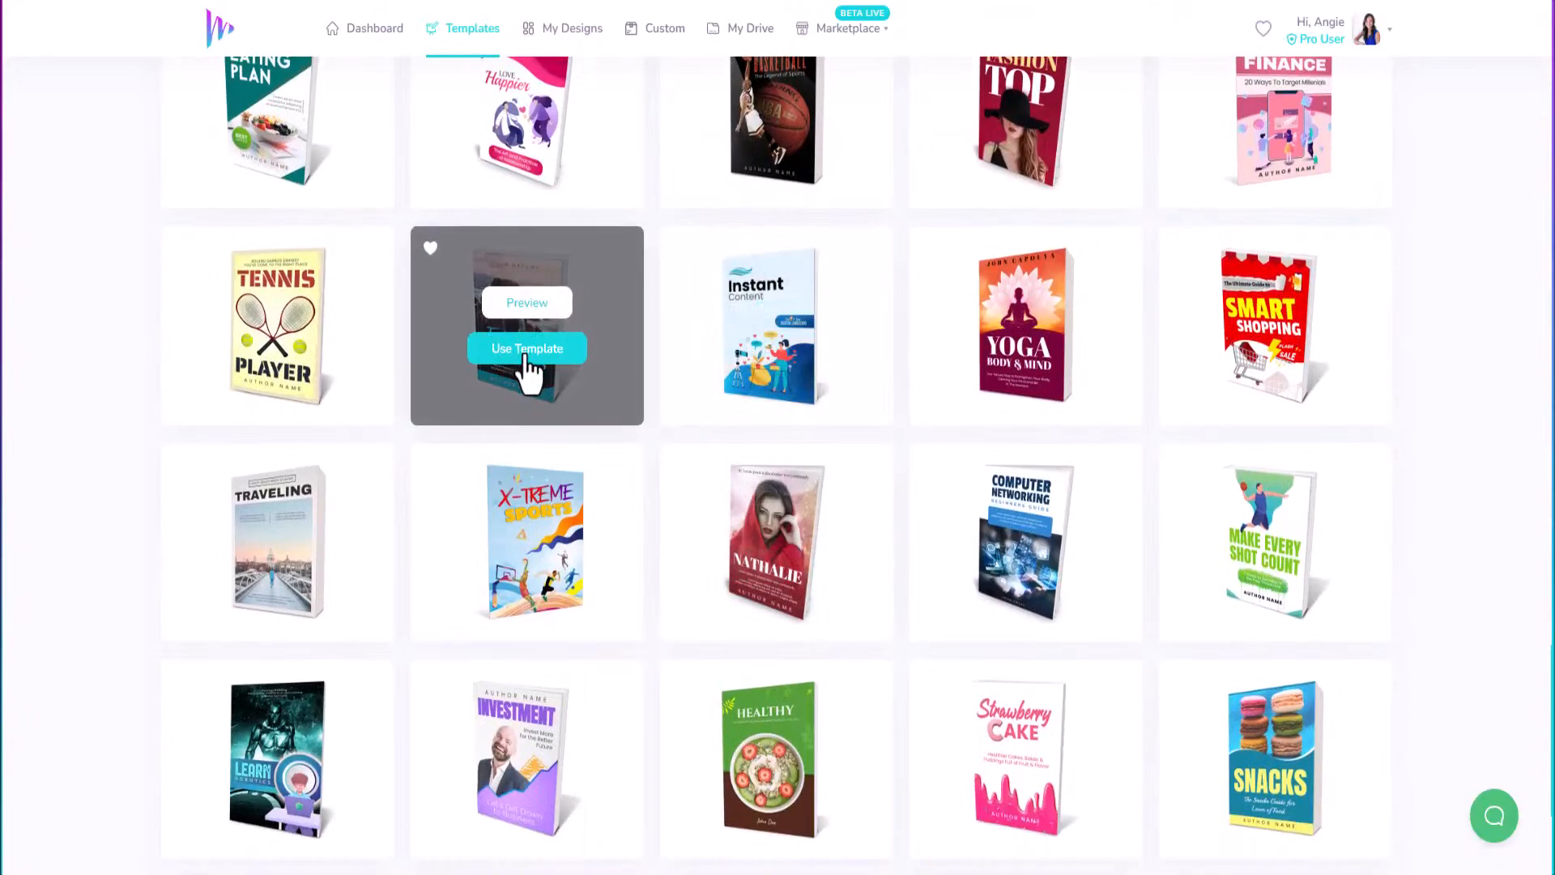
{"action": "left_click", "coordinate": [527, 350]}
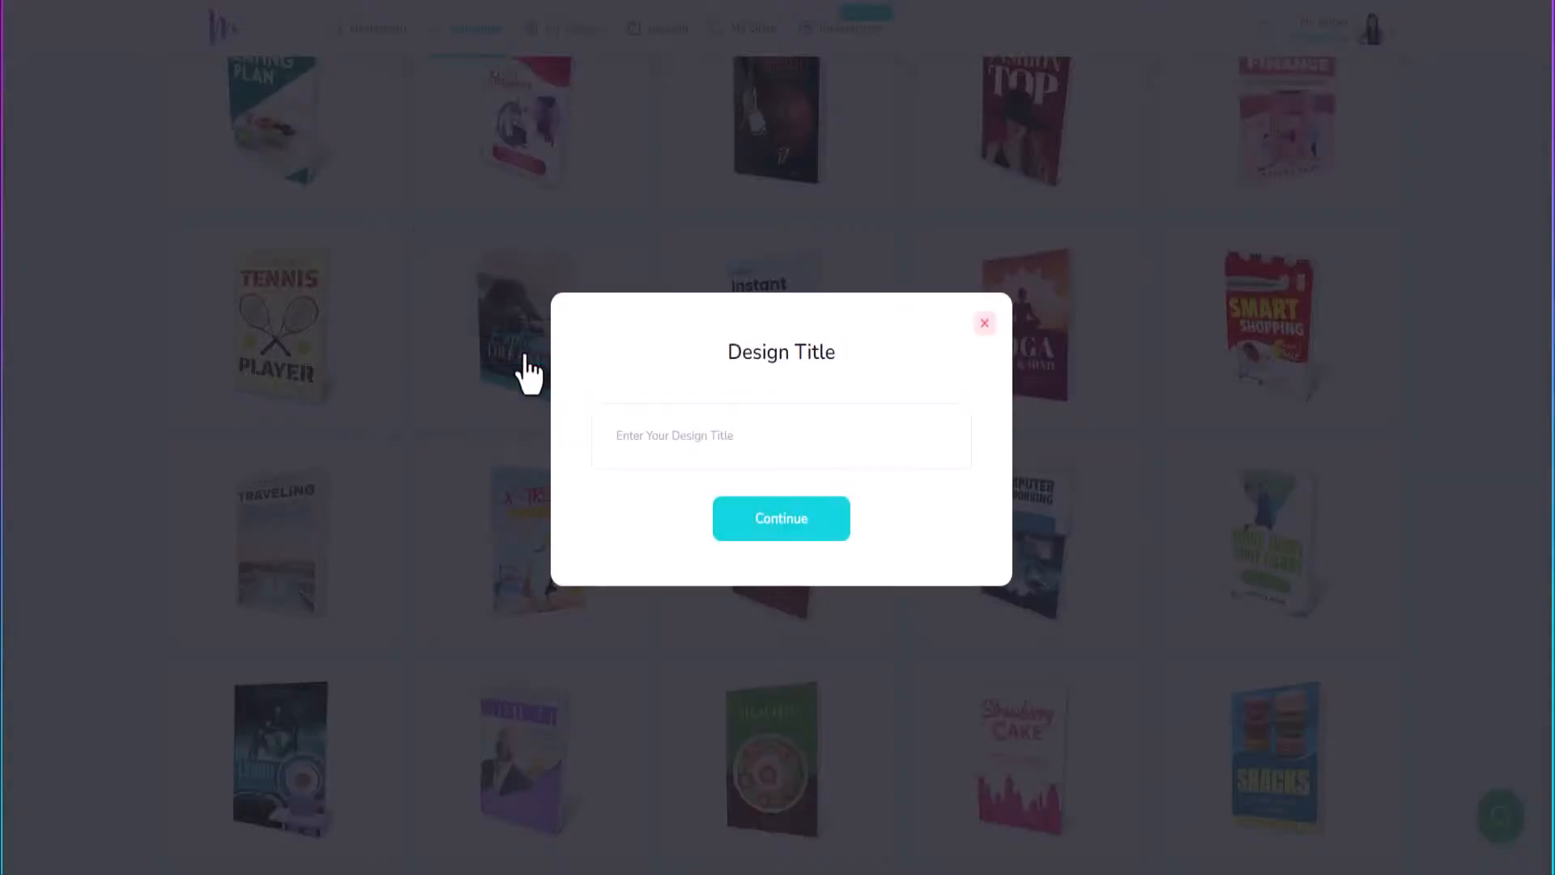
Title the new design 'AGN - Demo Book Cover' and continue to the editor.
{"action": "left_click", "coordinate": [661, 450]}
{"action": "type", "text": "AGN - Demo Book Cover"}
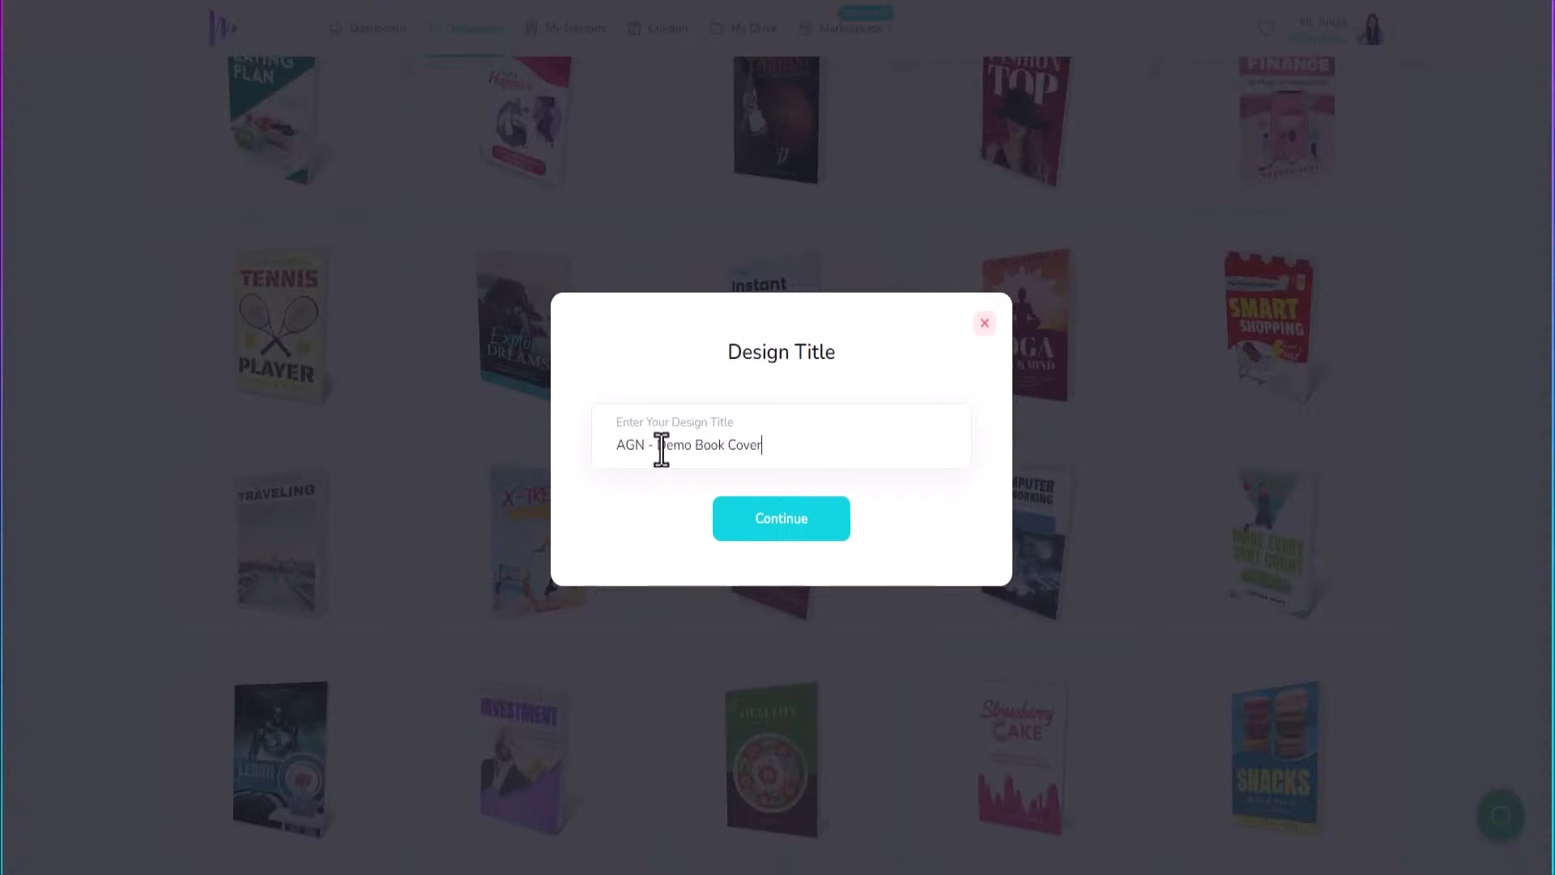
{"action": "left_click", "coordinate": [767, 542]}
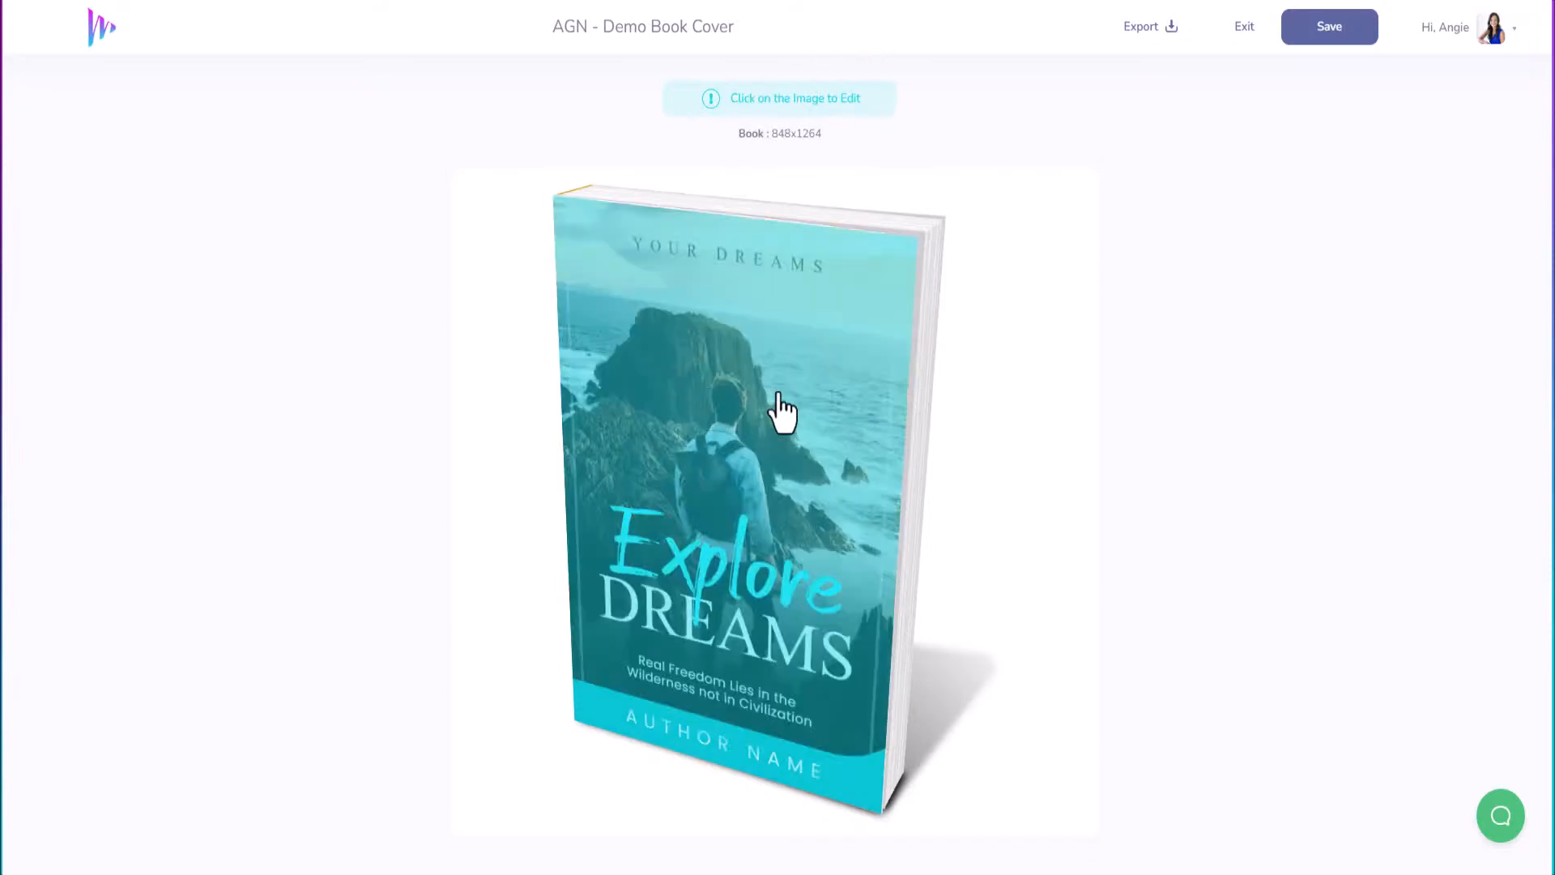
Open the Explore Dreams cover in the full editor and zoom out to 60%.
{"action": "left_click", "coordinate": [761, 423]}
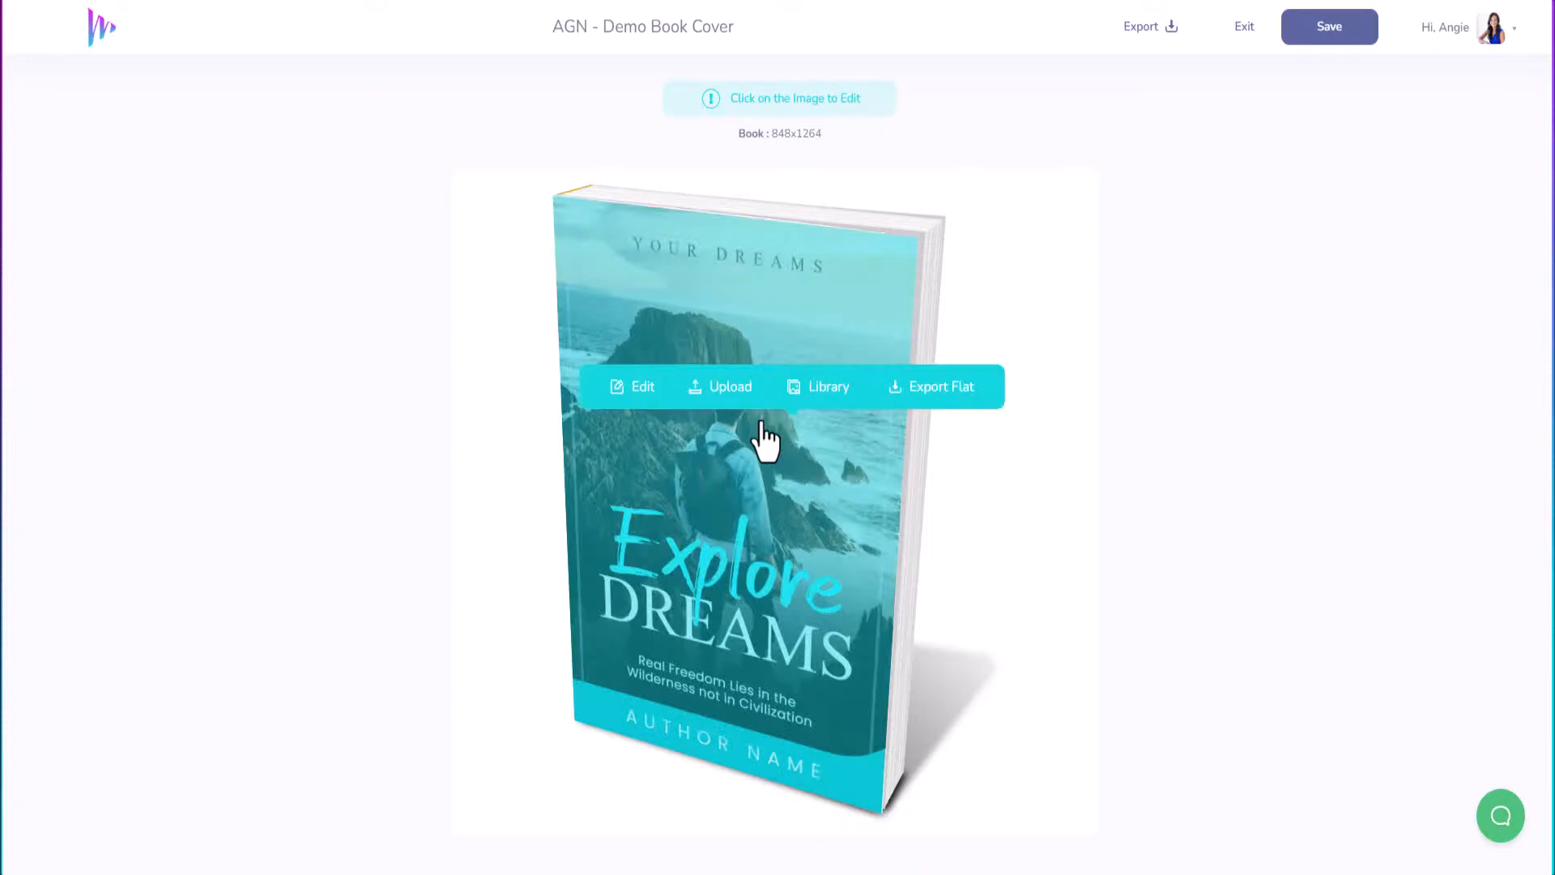
{"action": "left_click", "coordinate": [638, 393]}
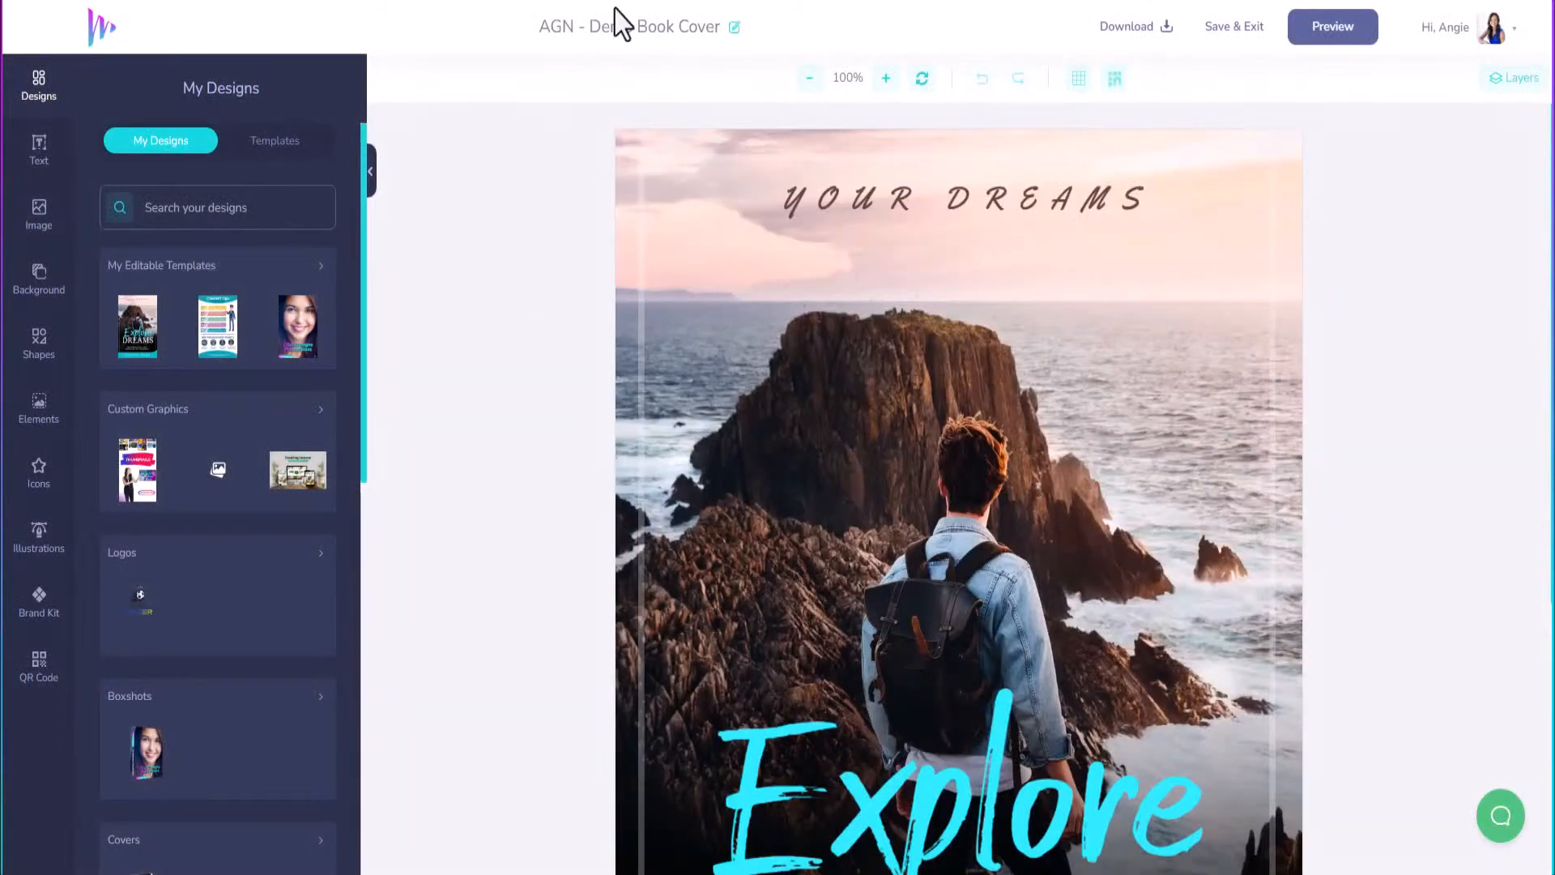
{"action": "left_click", "coordinate": [809, 79]}
{"action": "left_click", "coordinate": [810, 79]}
{"action": "left_click", "coordinate": [809, 79]}
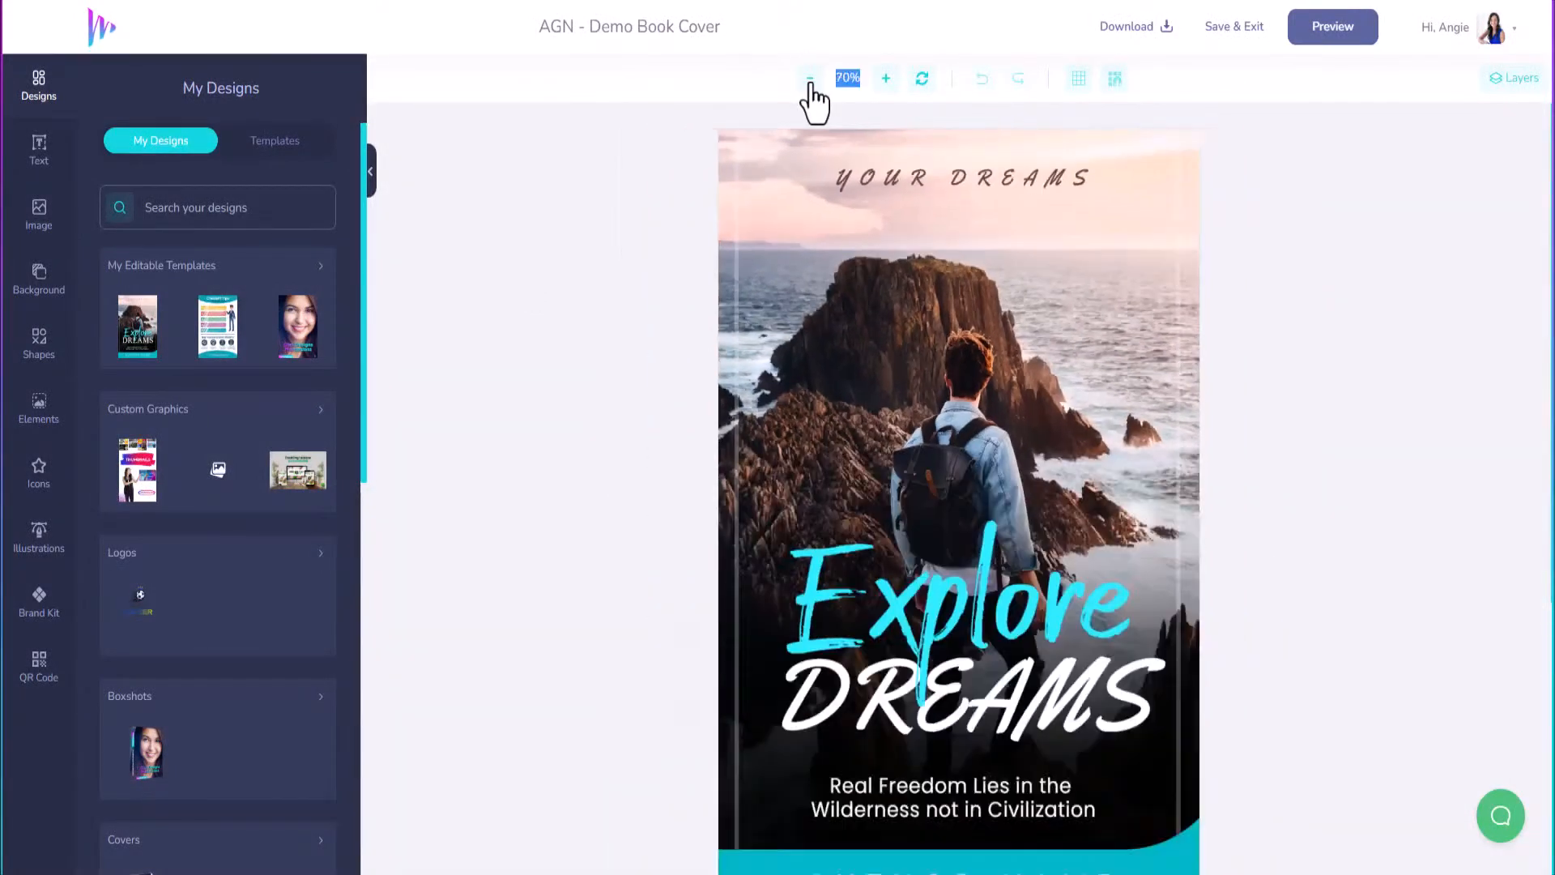
{"action": "left_click", "coordinate": [809, 78]}
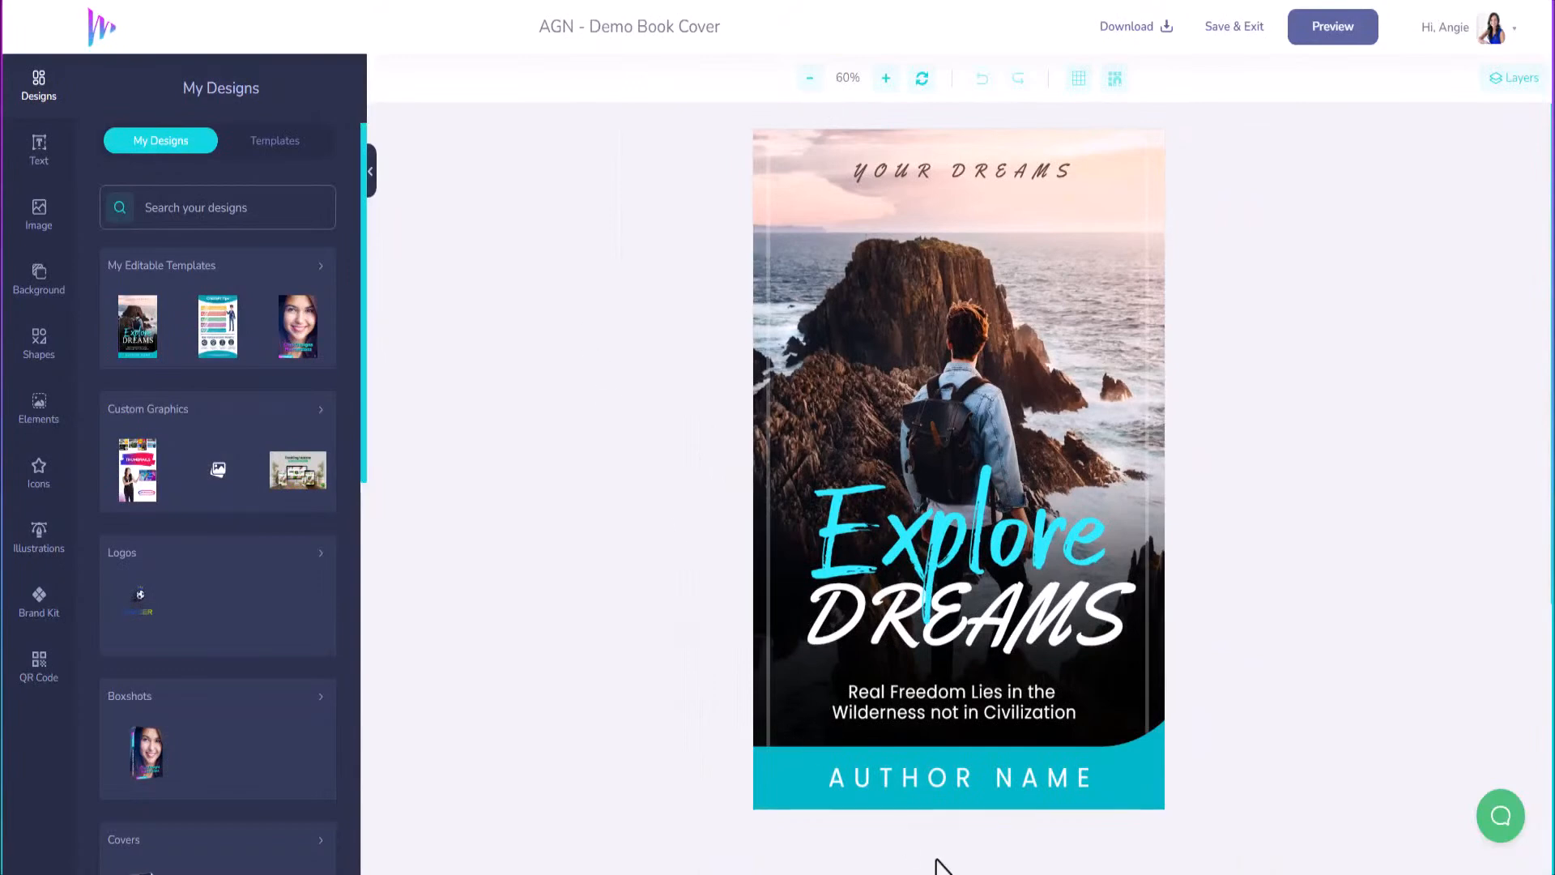
Replace the AUTHOR NAME placeholder with the author's full name.
{"action": "left_click", "coordinate": [965, 781]}
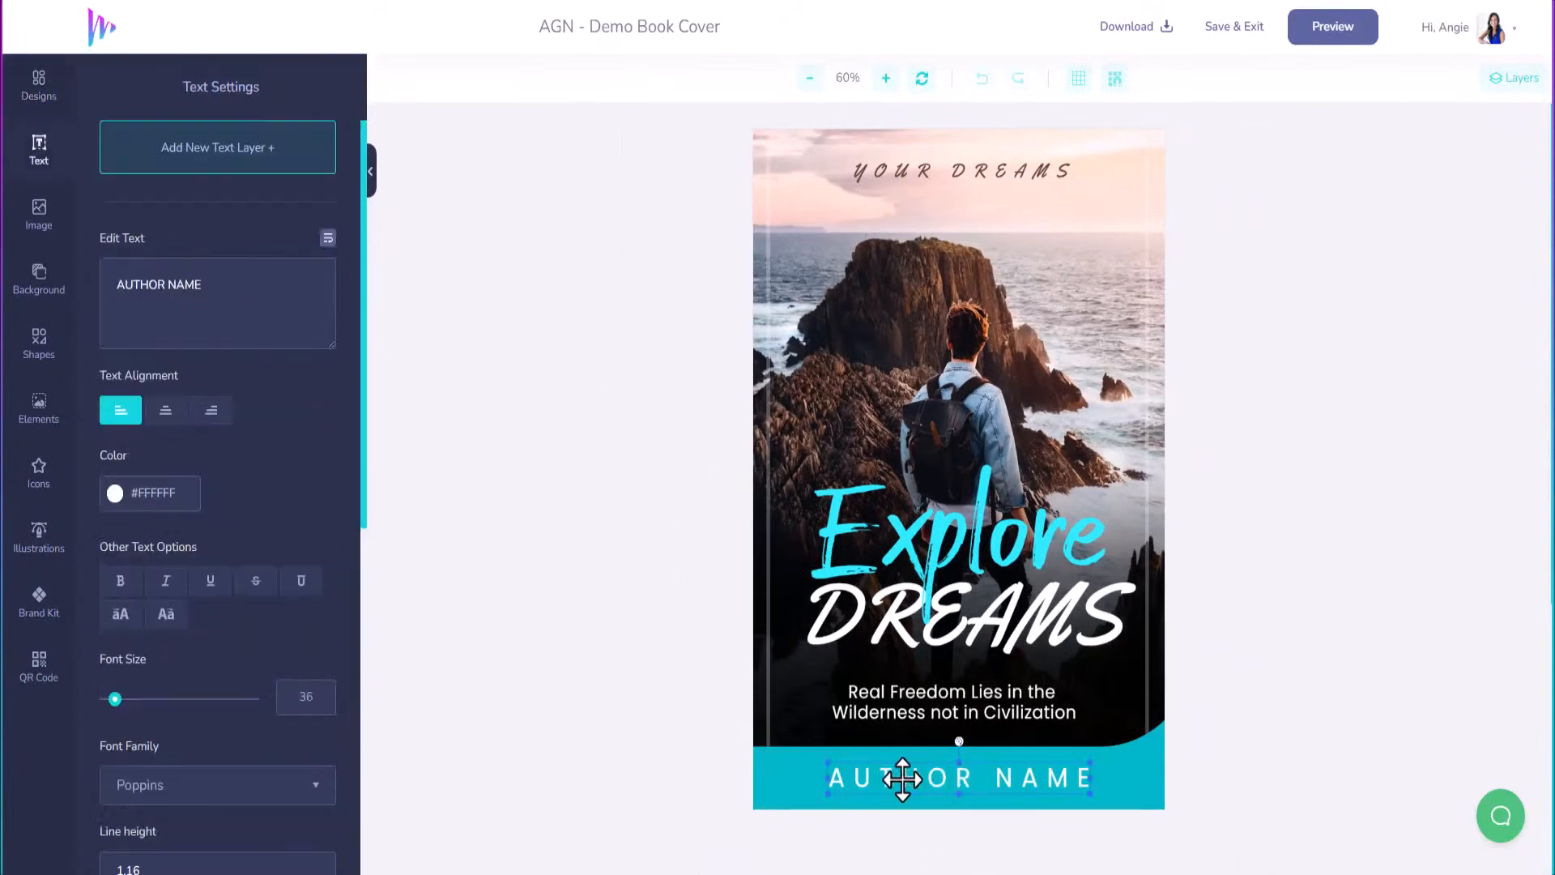
{"action": "left_click_drag", "start_coordinate": [848, 781], "coordinate": [1084, 777]}
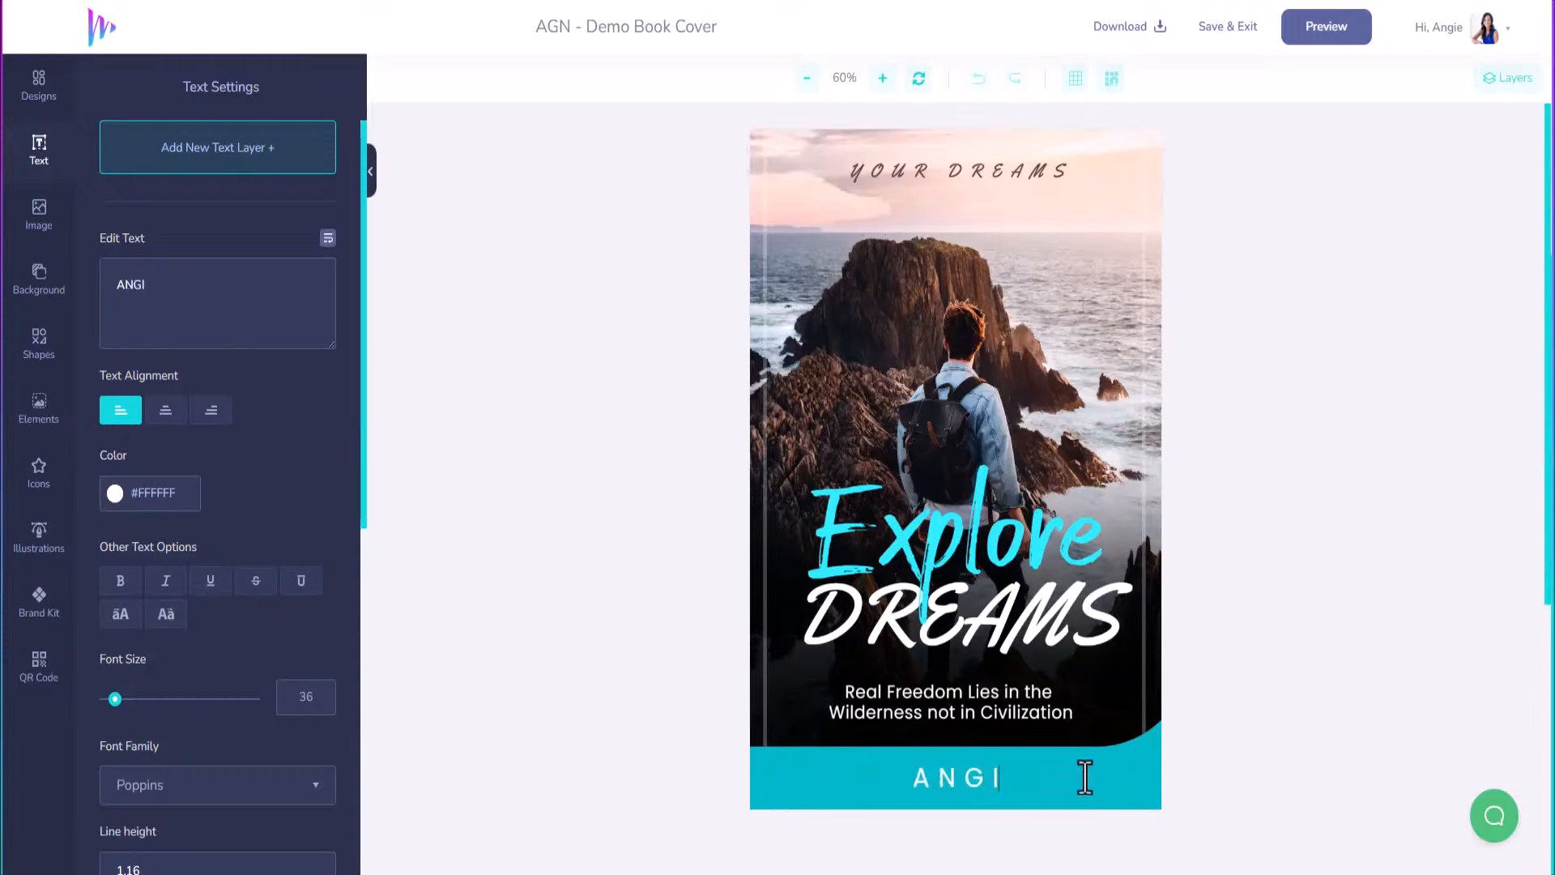
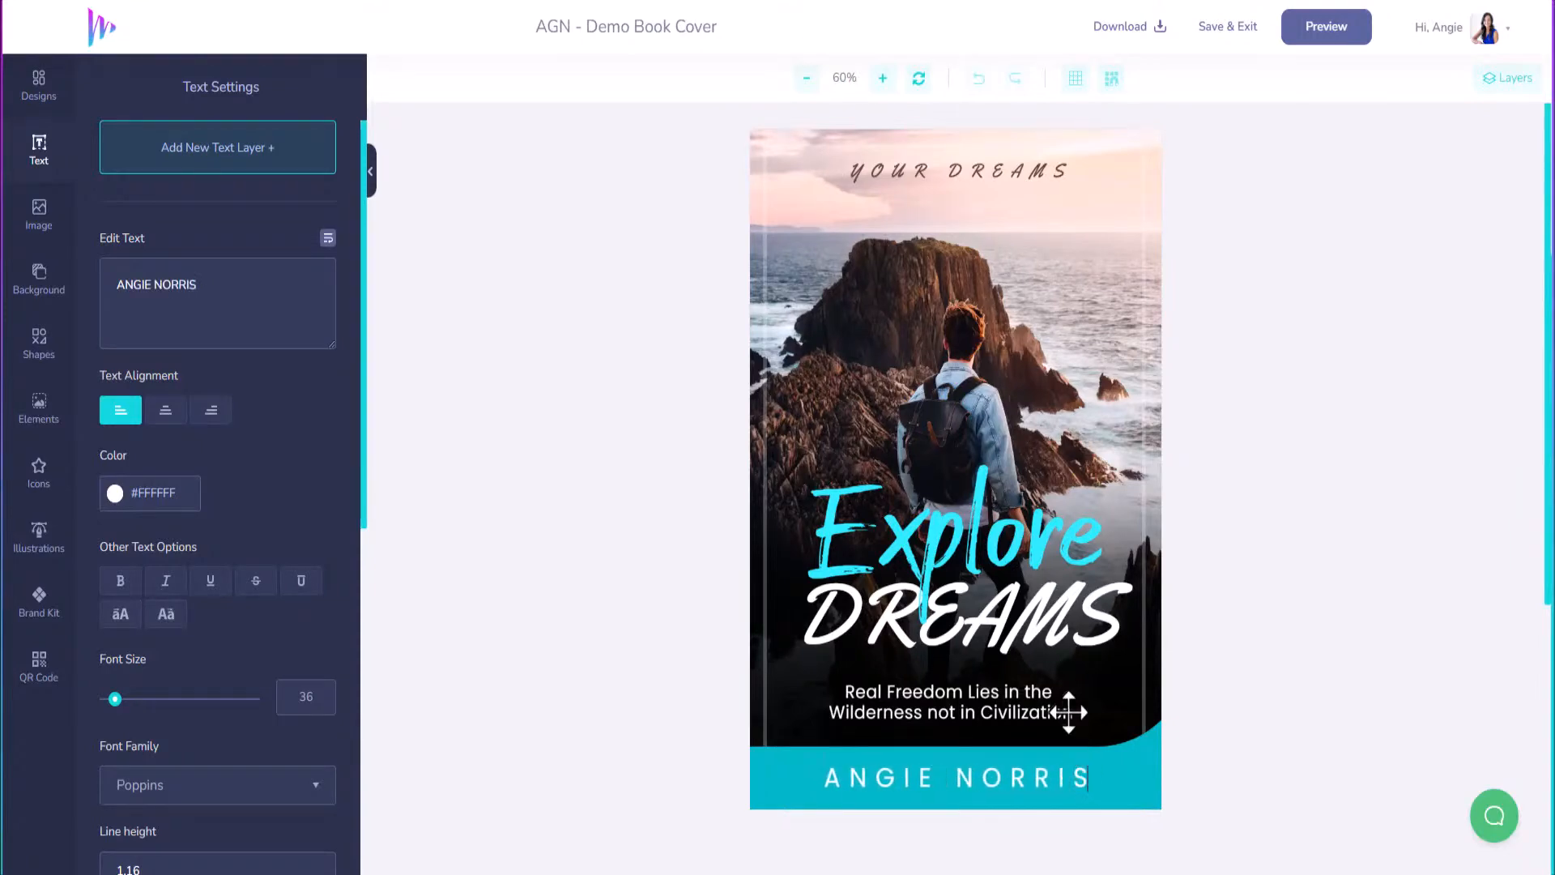
{"action": "left_click", "coordinate": [1004, 543]}
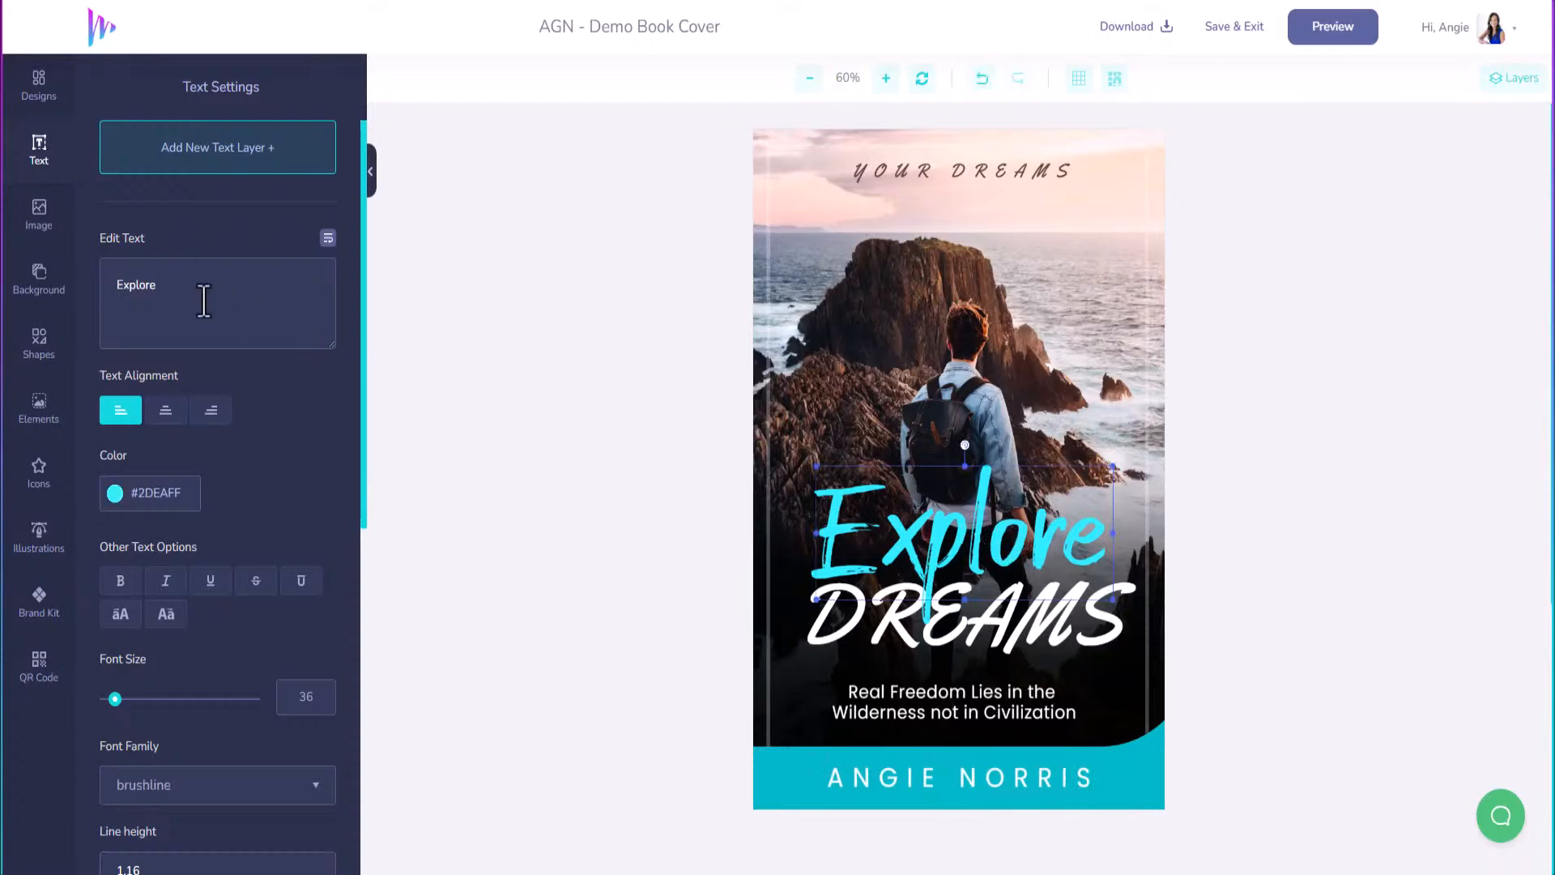
Change the cyan title word Explore to 'Ordinary'.
{"action": "left_click_drag", "start_coordinate": [201, 299], "coordinate": [59, 313]}
{"action": "type", "text": "ORD"}
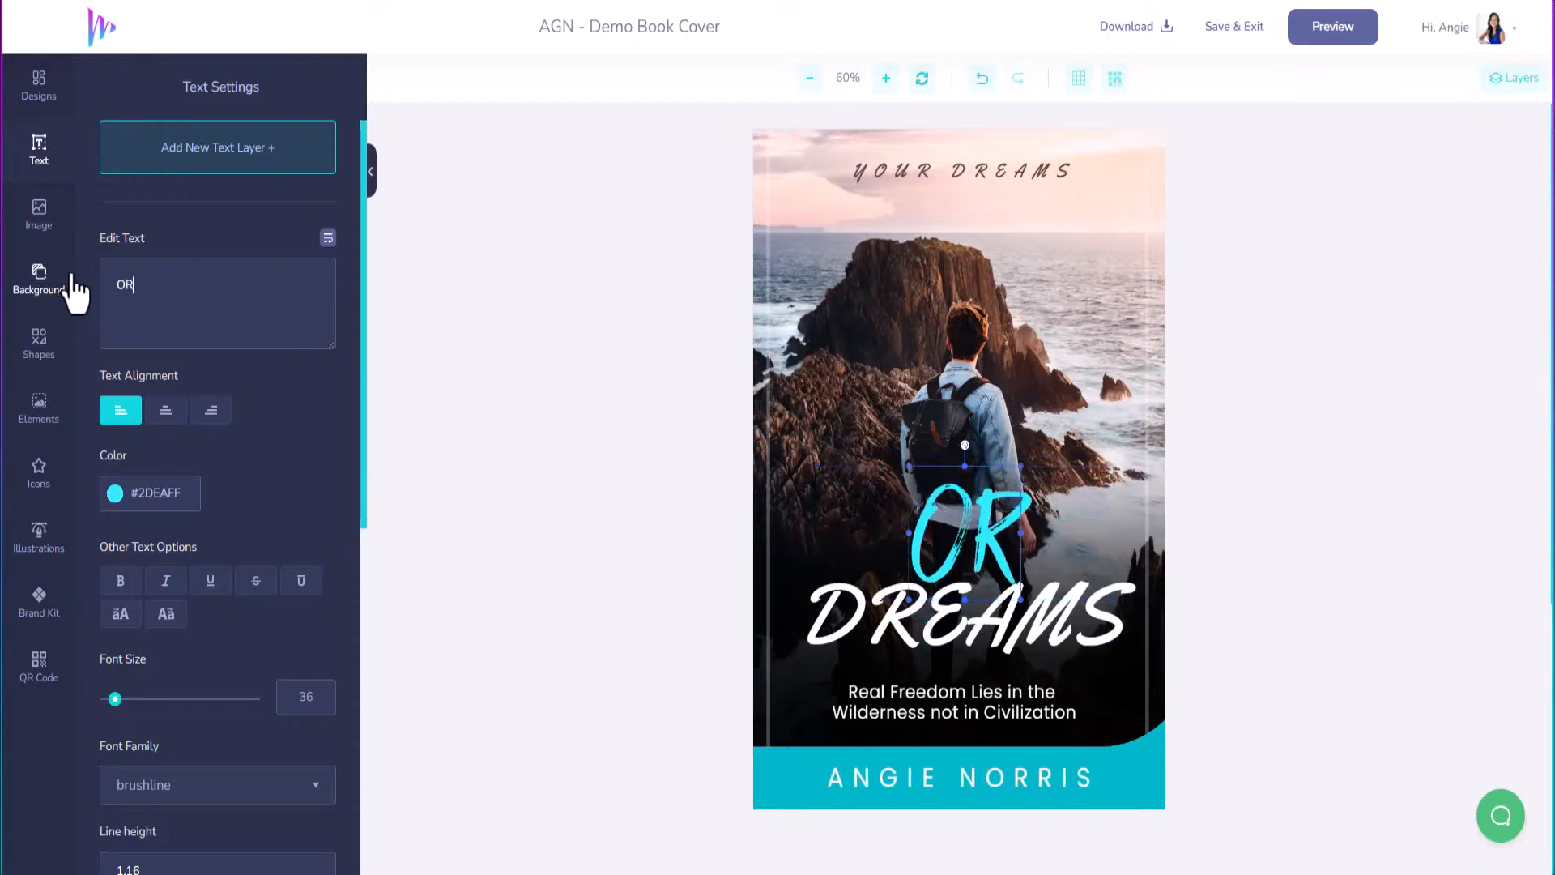
{"action": "key", "text": "BackSpace"}
{"action": "key", "text": "BackSpace"}
{"action": "type", "text": "rd"}
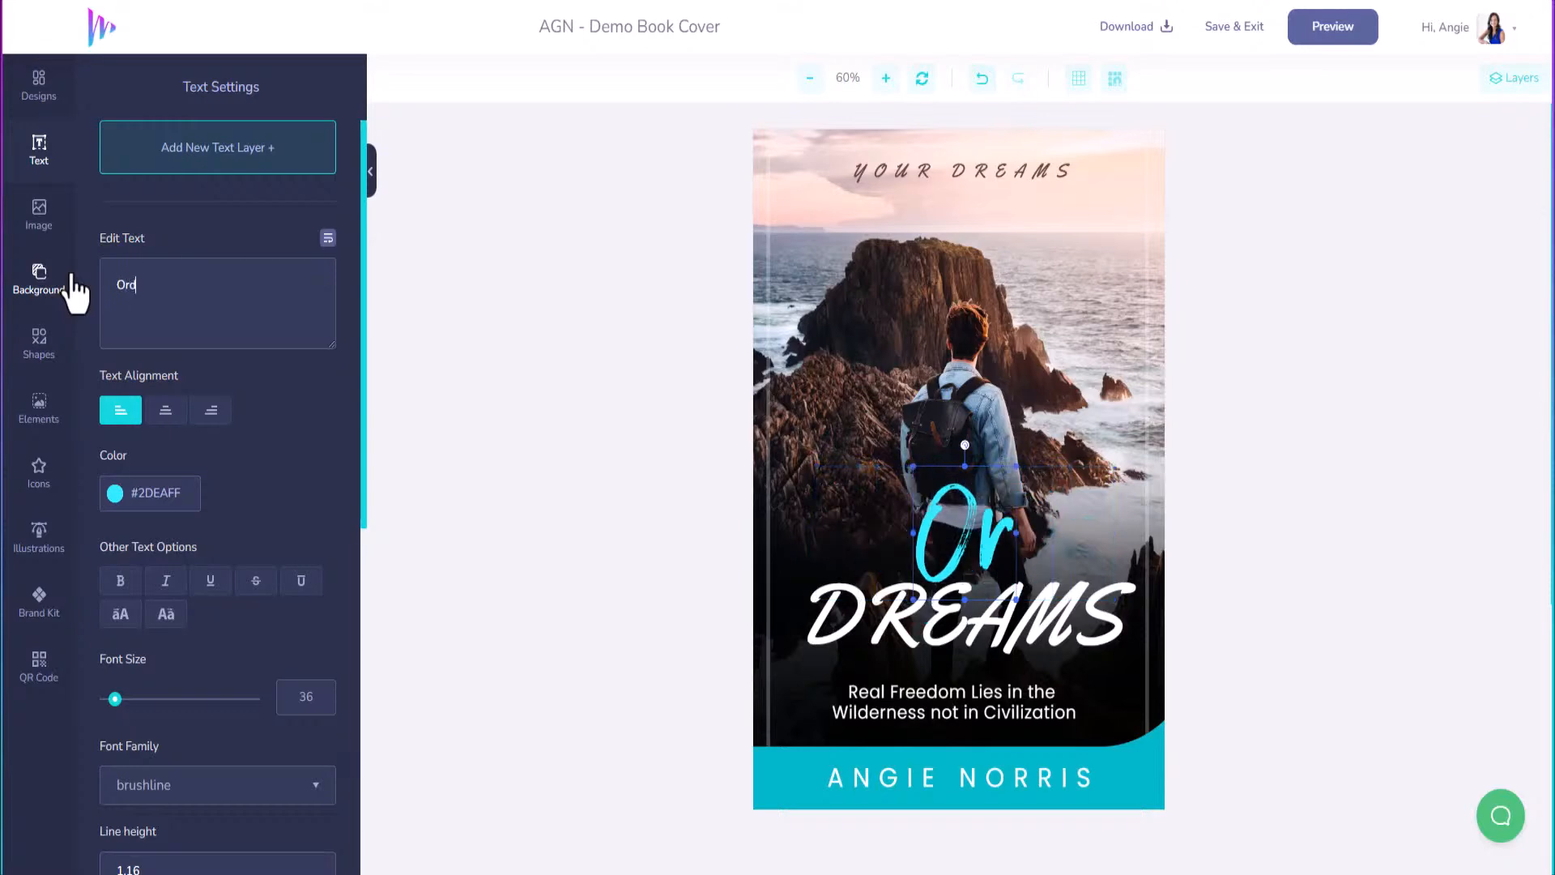
{"action": "type", "text": "inary"}
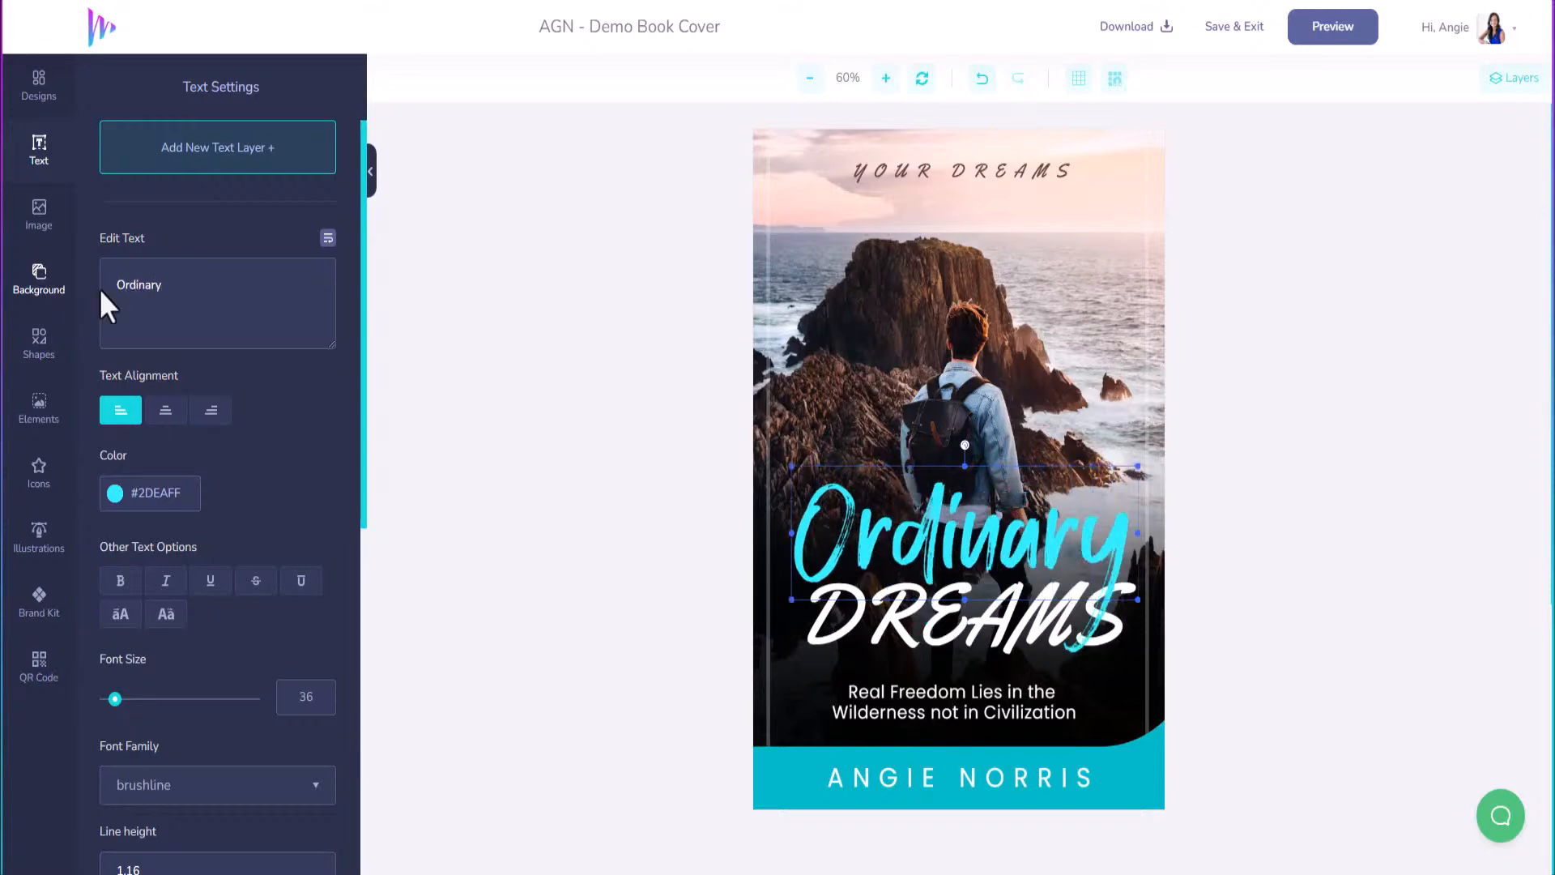
Replace DREAMS with 'Extraordinary' and reduce its font size to 136.
{"action": "left_click", "coordinate": [894, 613]}
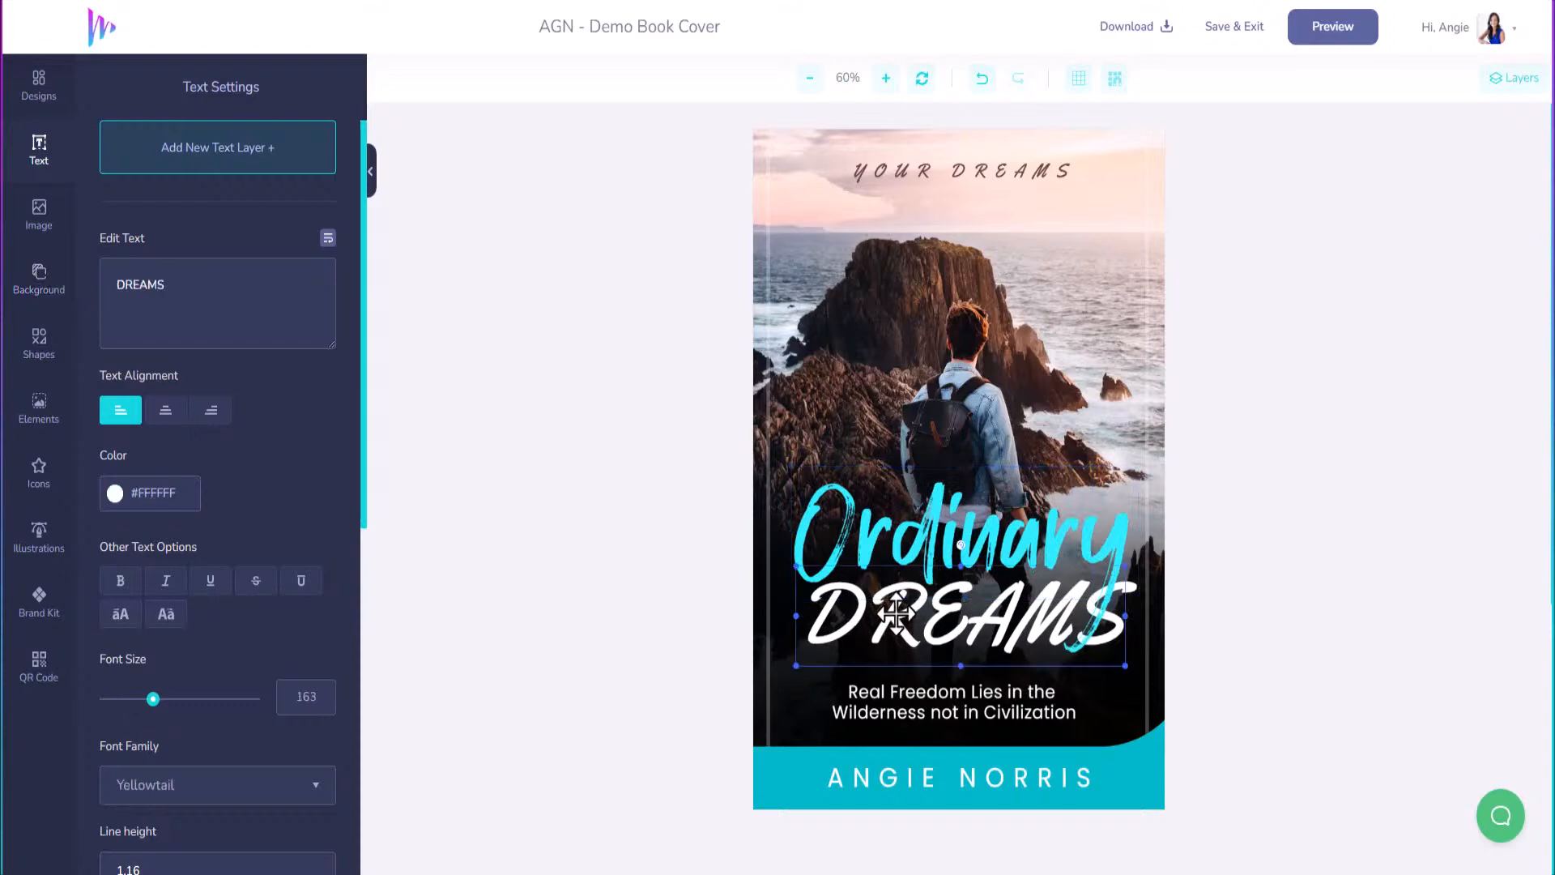
{"action": "double_click", "coordinate": [132, 287]}
{"action": "type", "text": "Ext"}
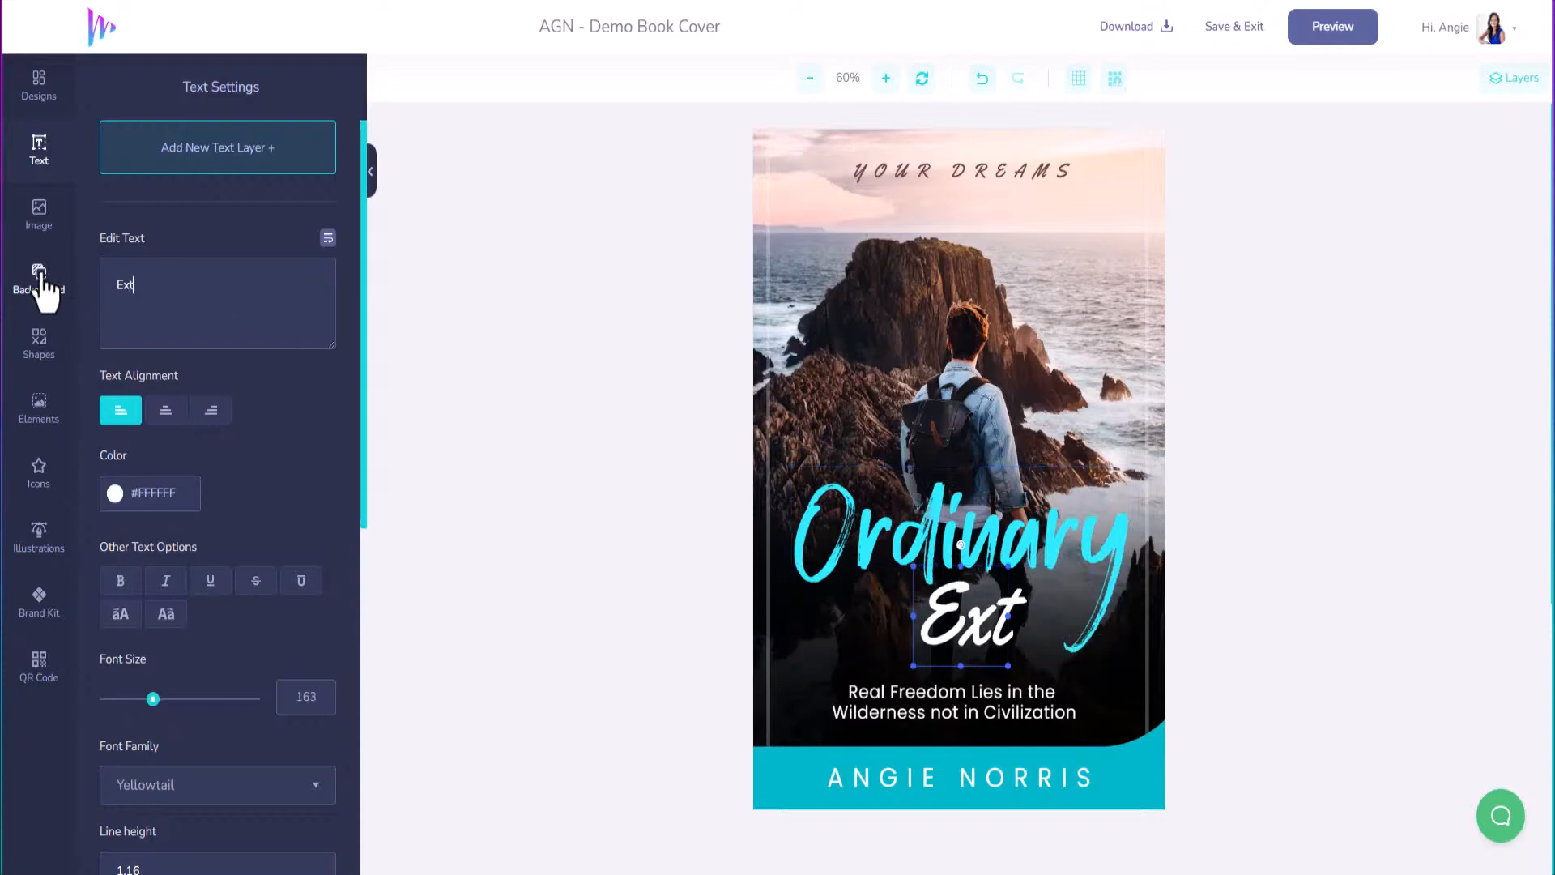
{"action": "type", "text": "raord"}
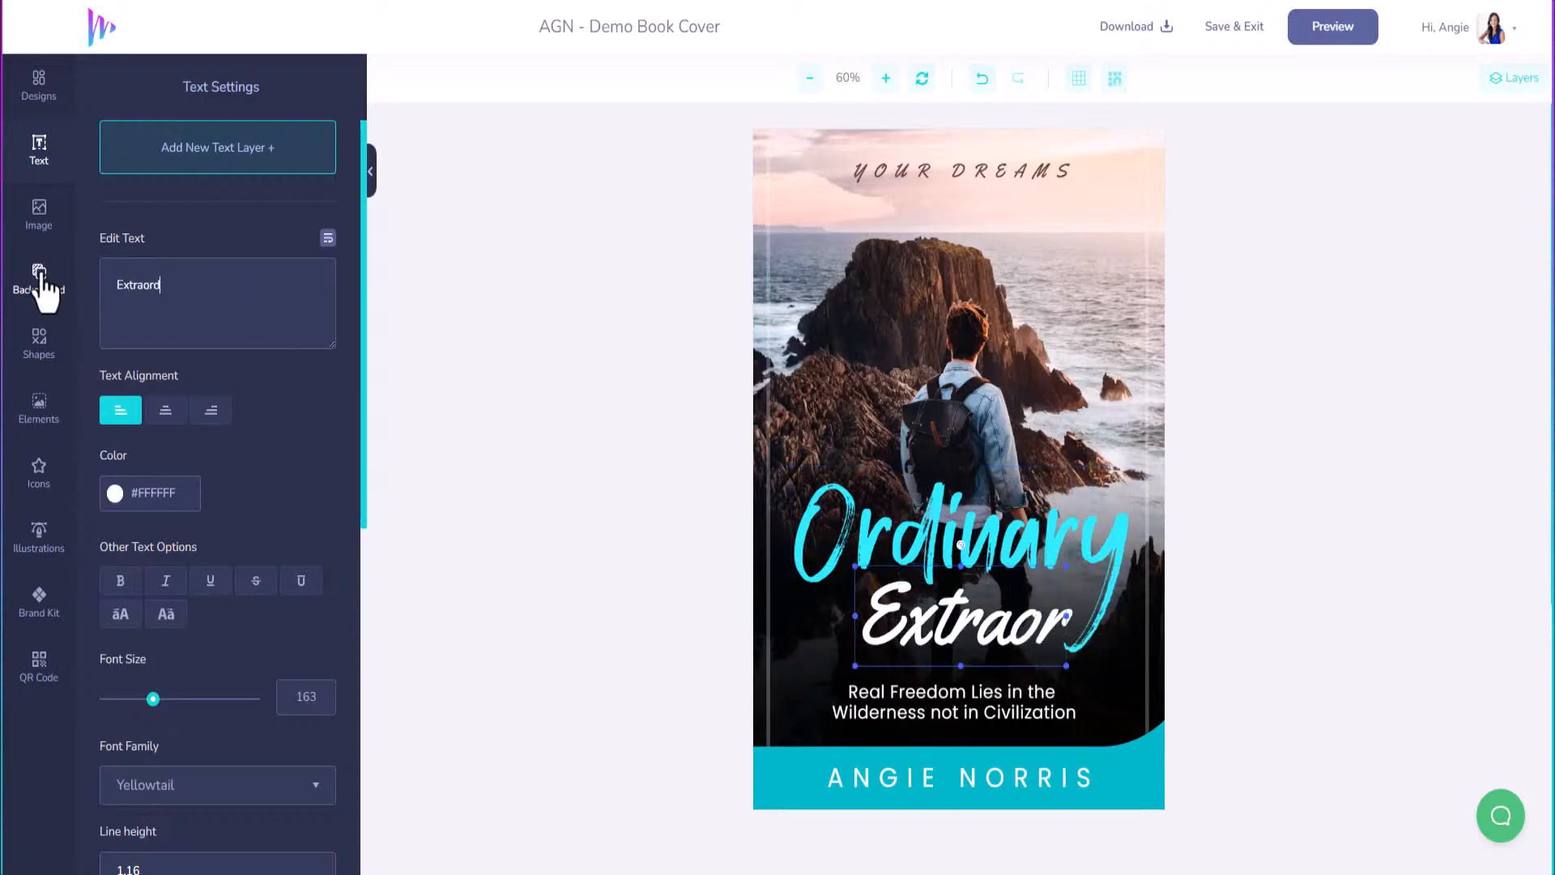
{"action": "type", "text": "inary"}
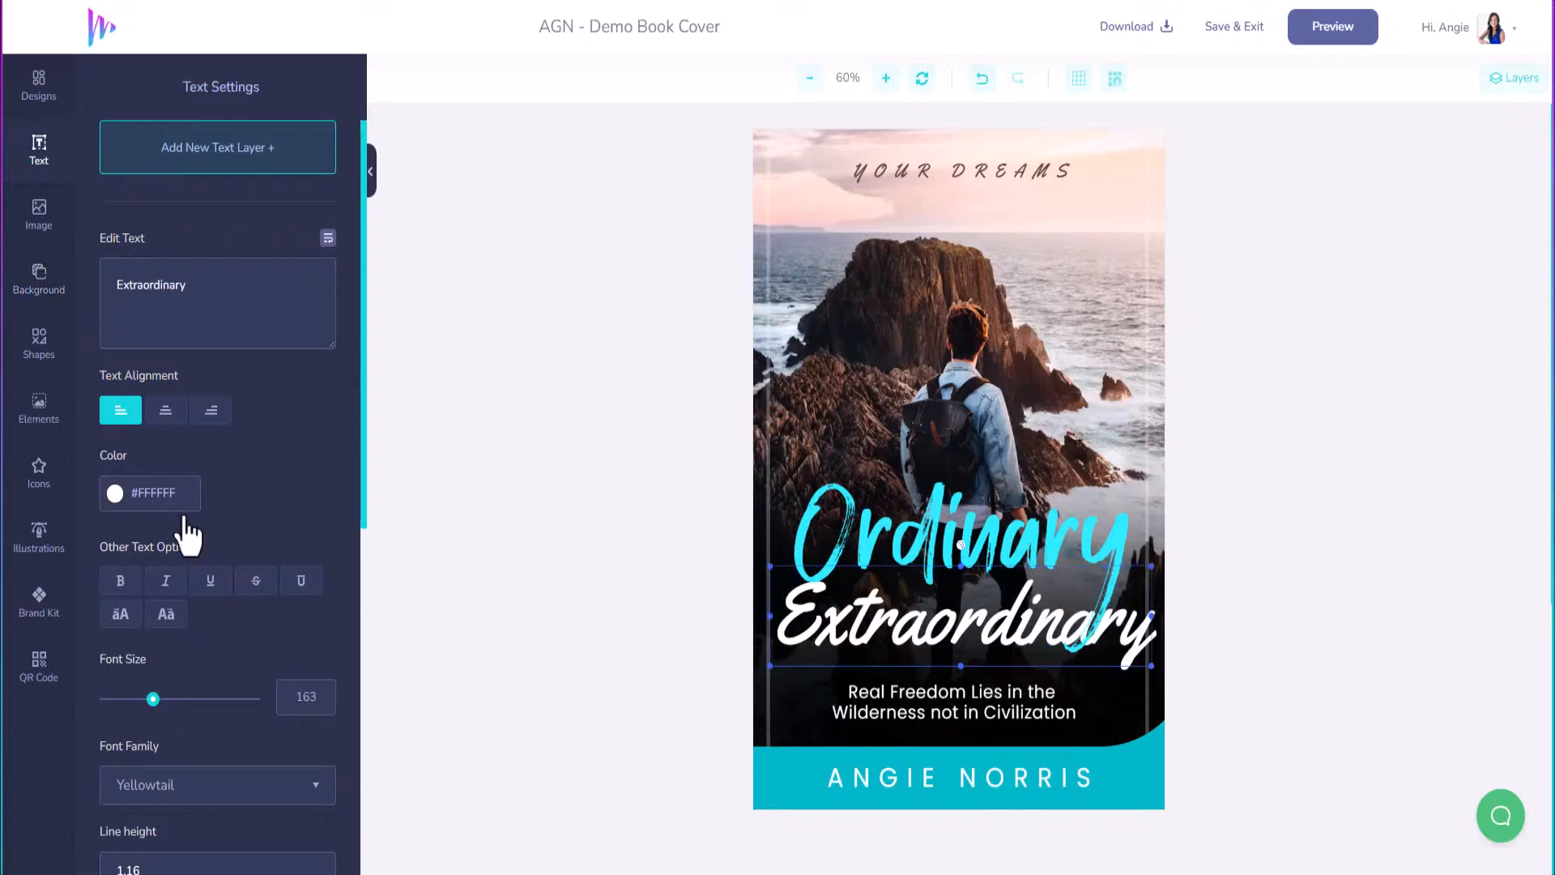
{"action": "left_click_drag", "start_coordinate": [152, 698], "coordinate": [145, 699]}
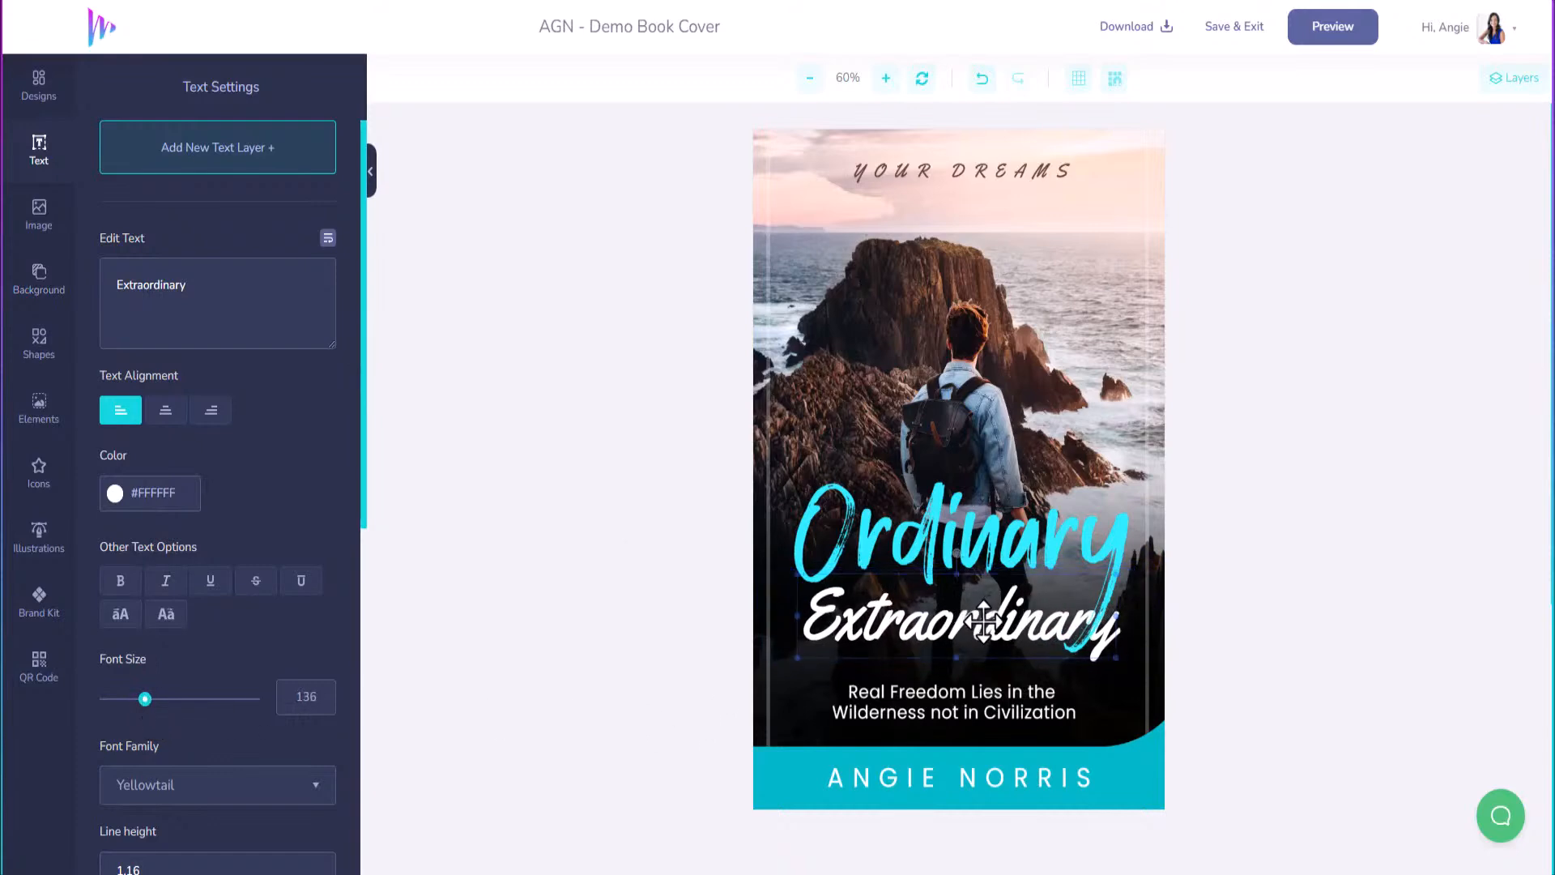
Shrink the Ordinary title and extend it to read 'Ordinary to'.
{"action": "left_click", "coordinate": [982, 547]}
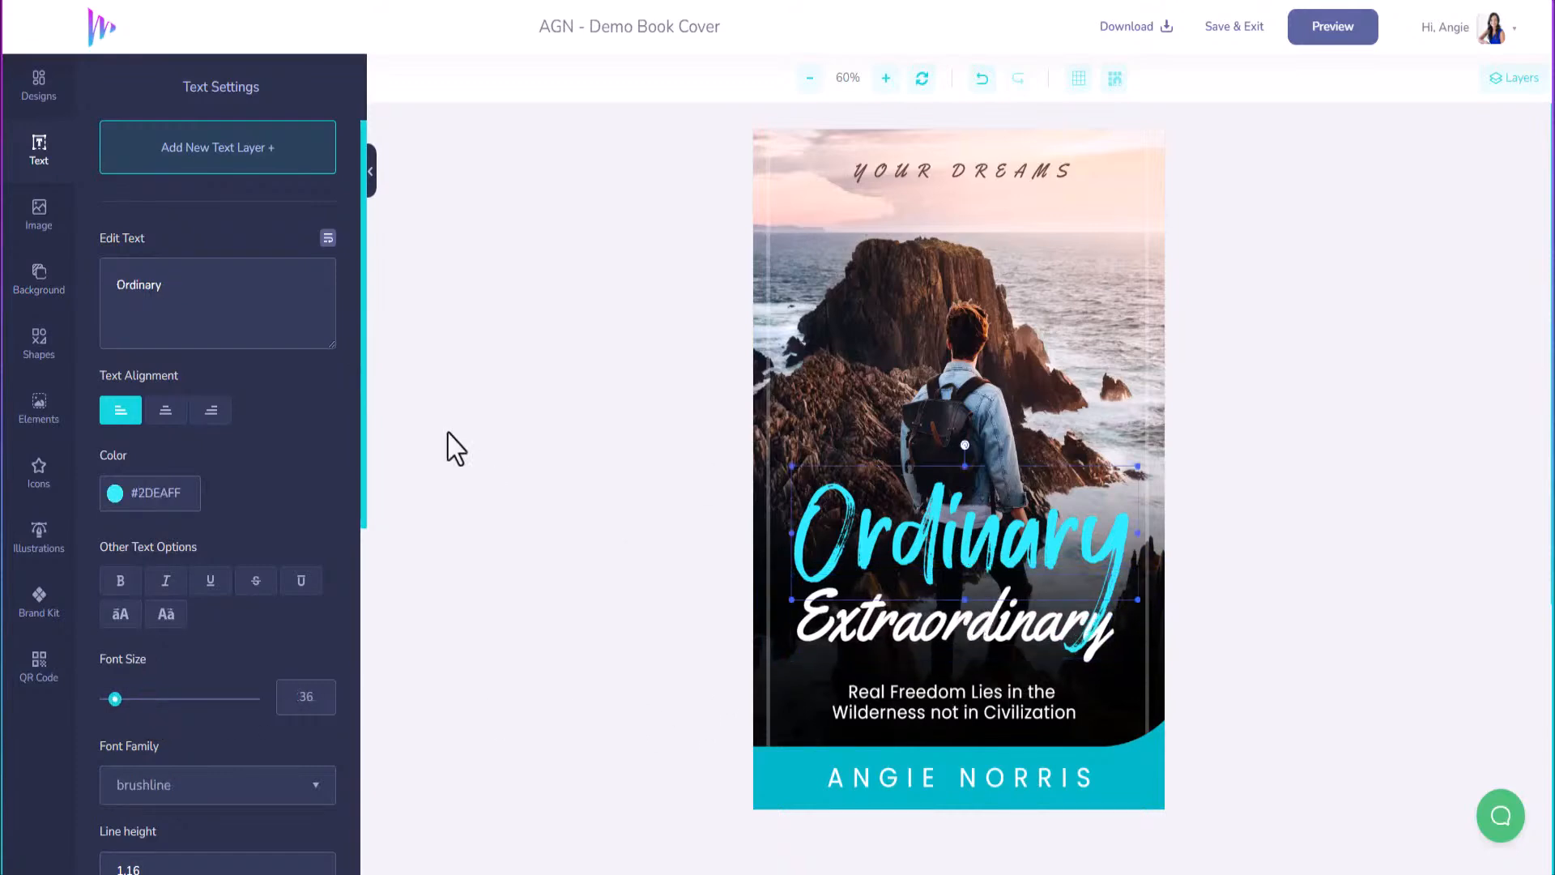
{"action": "left_click_drag", "start_coordinate": [115, 699], "coordinate": [114, 701]}
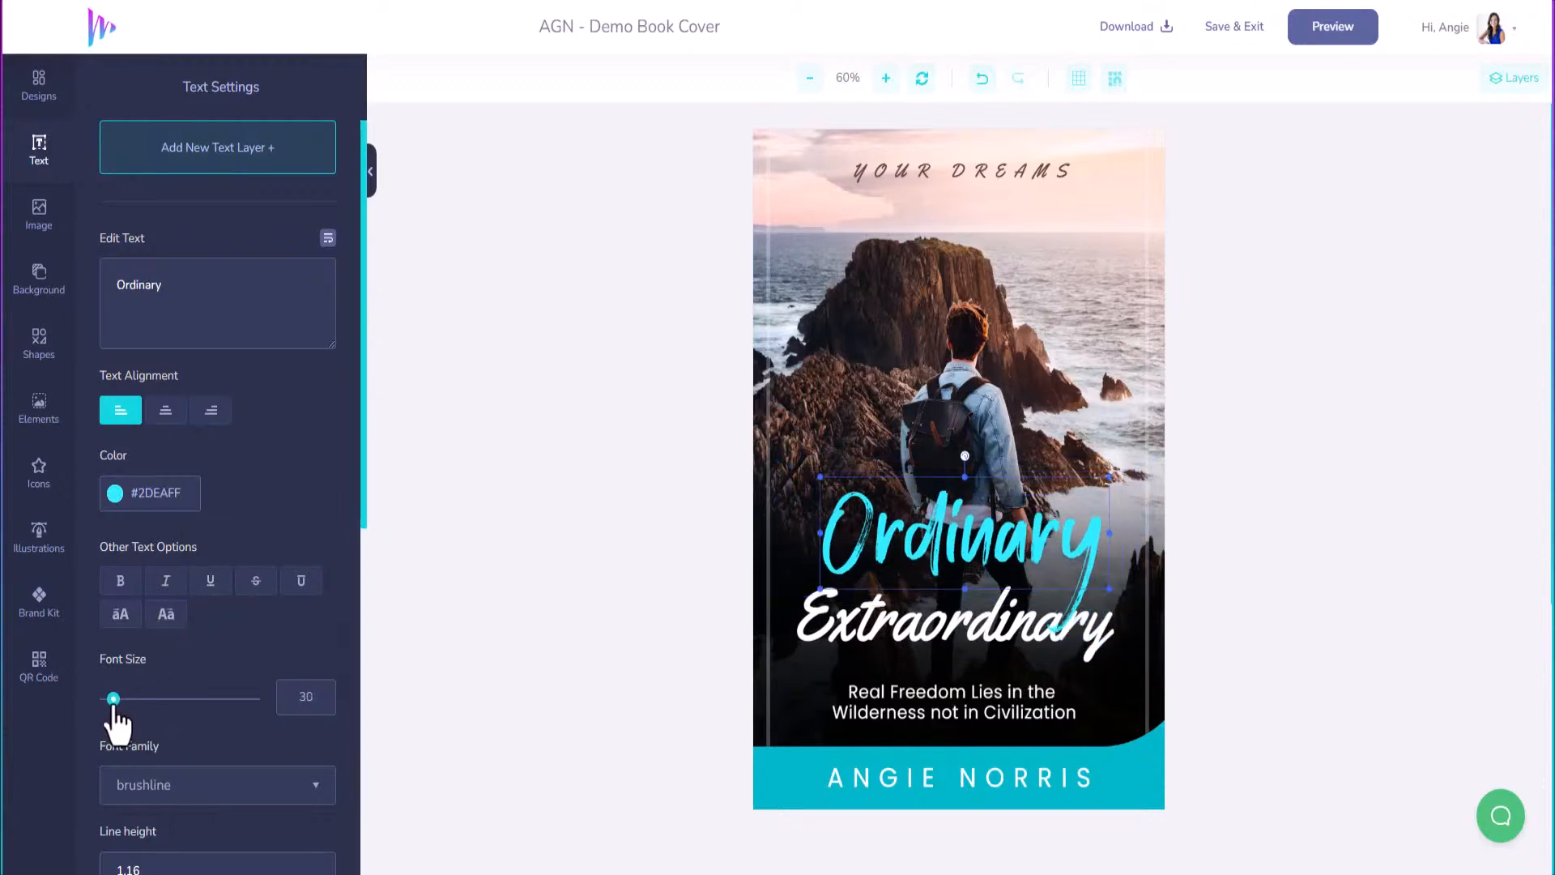
{"action": "left_click", "coordinate": [196, 286]}
{"action": "type", "text": "t"}
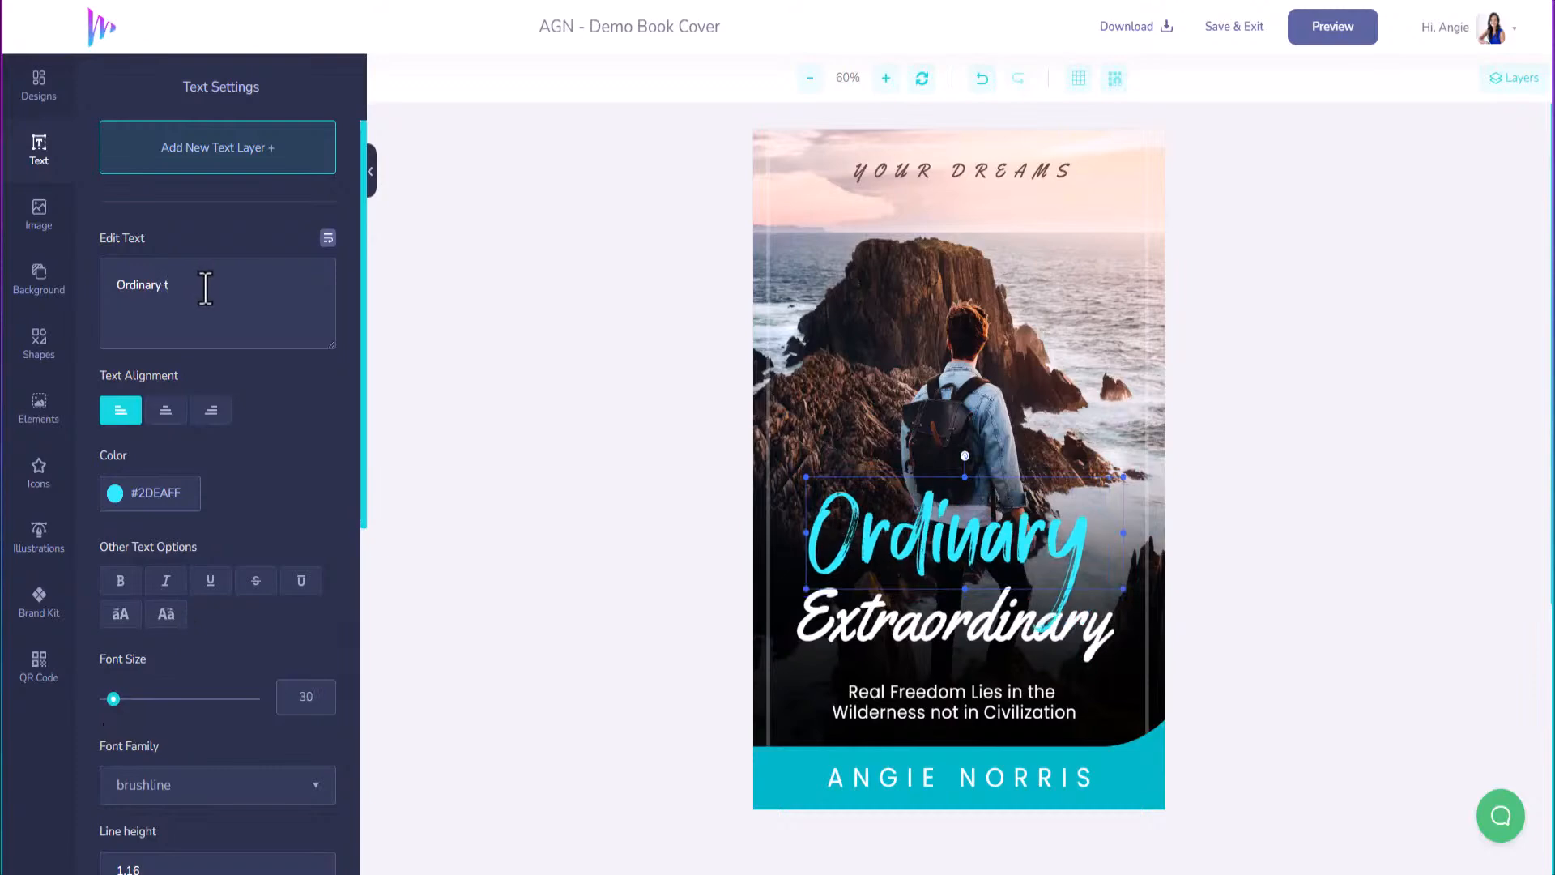
{"action": "type", "text": "o"}
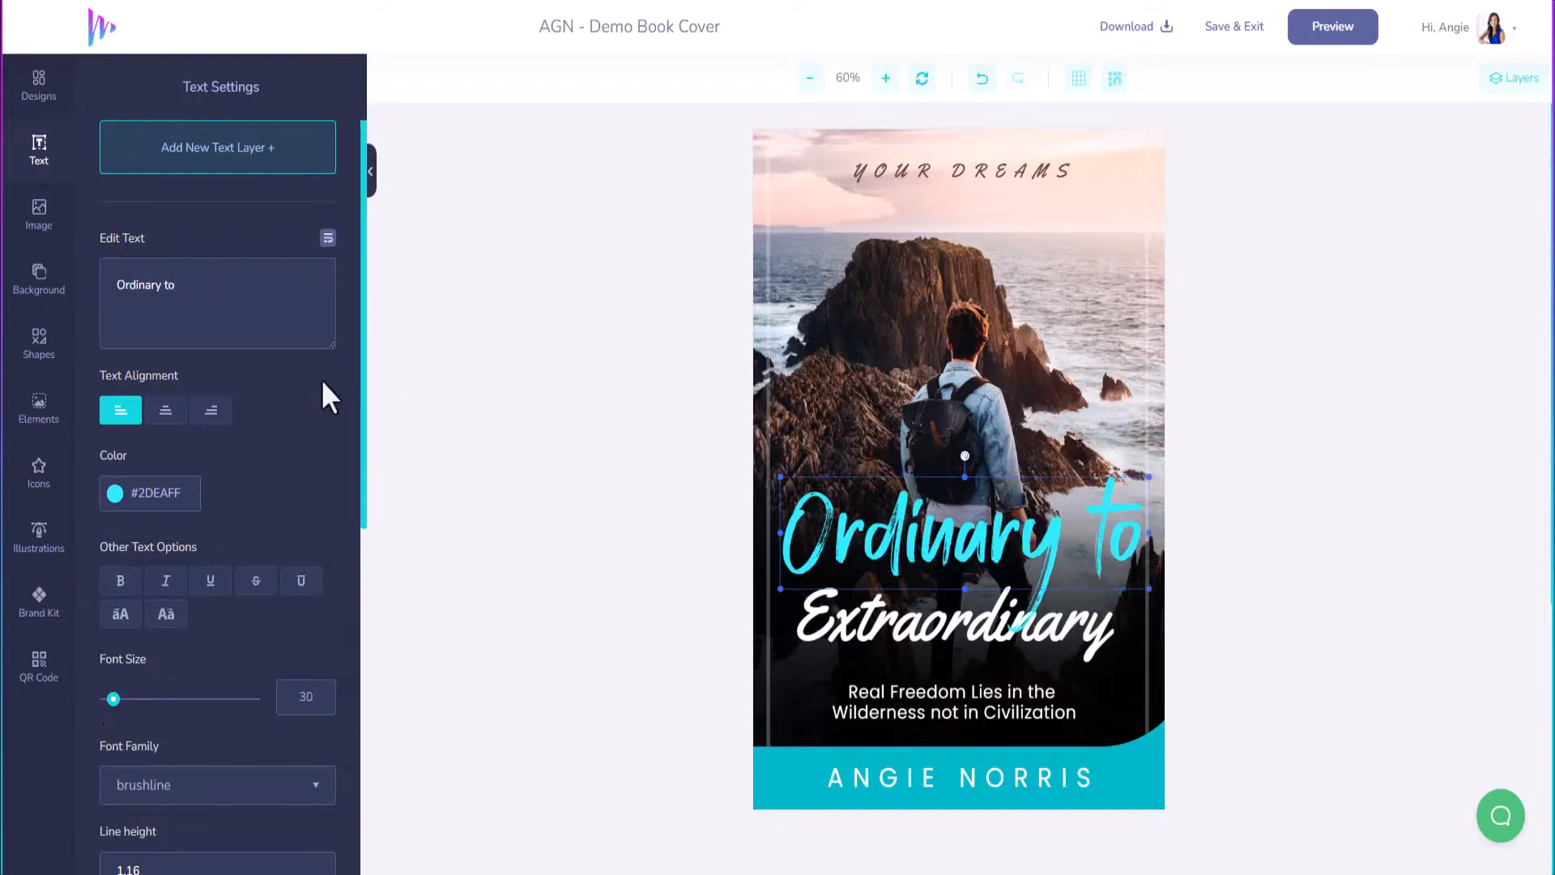
{"action": "left_click_drag", "start_coordinate": [113, 702], "coordinate": [113, 701]}
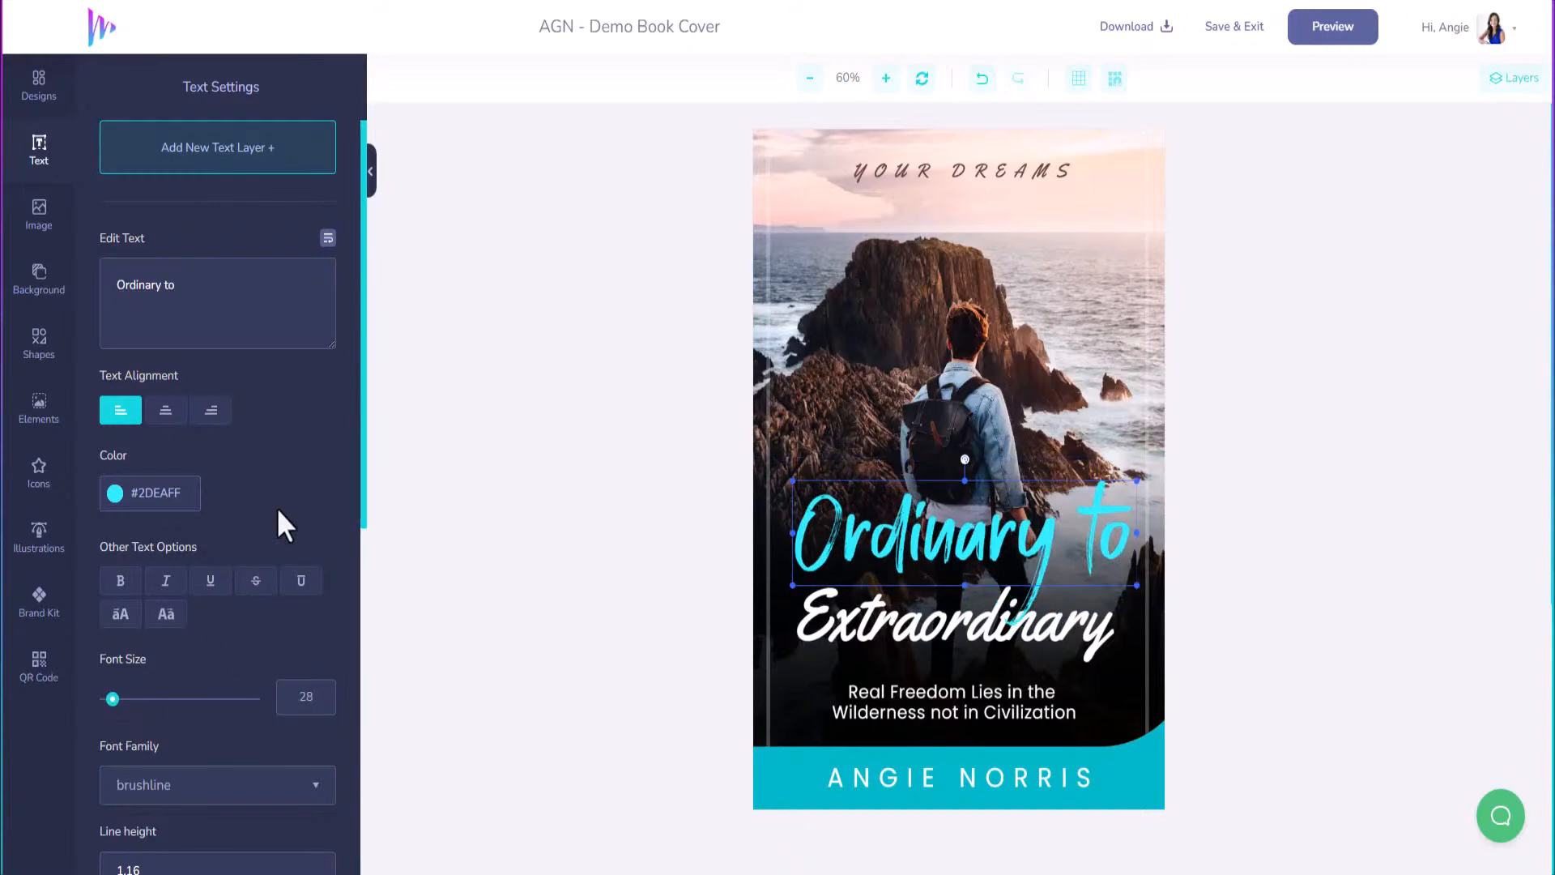
Move Extraordinary up under 'Ordinary to' and fine-tune both headline positions.
{"action": "left_click", "coordinate": [912, 627]}
{"action": "left_click_drag", "start_coordinate": [926, 624], "coordinate": [930, 608]}
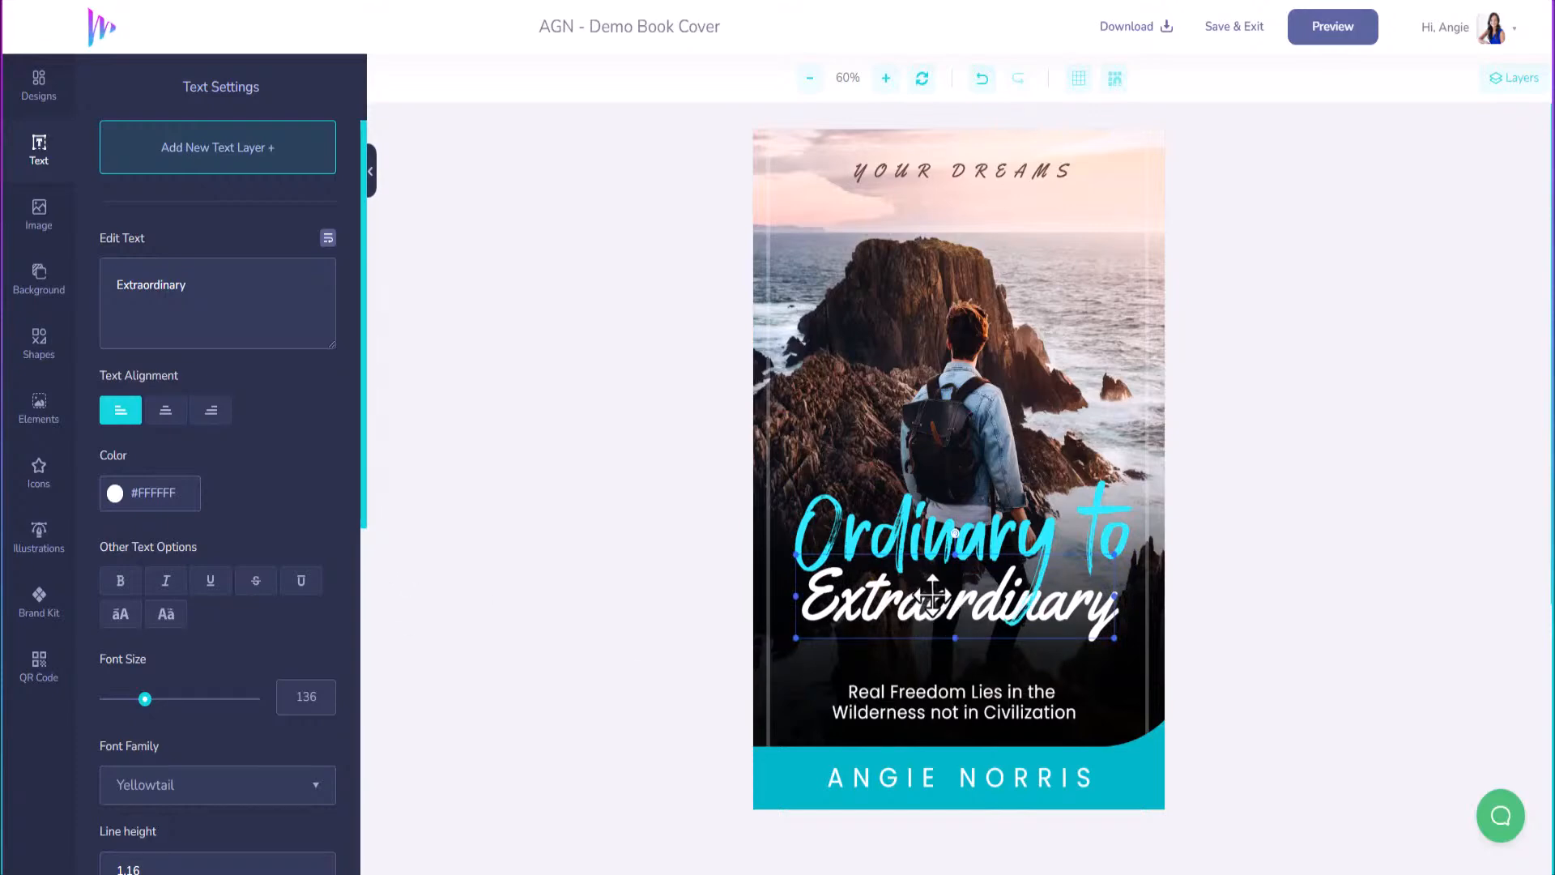
{"action": "left_click_drag", "start_coordinate": [933, 597], "coordinate": [932, 596]}
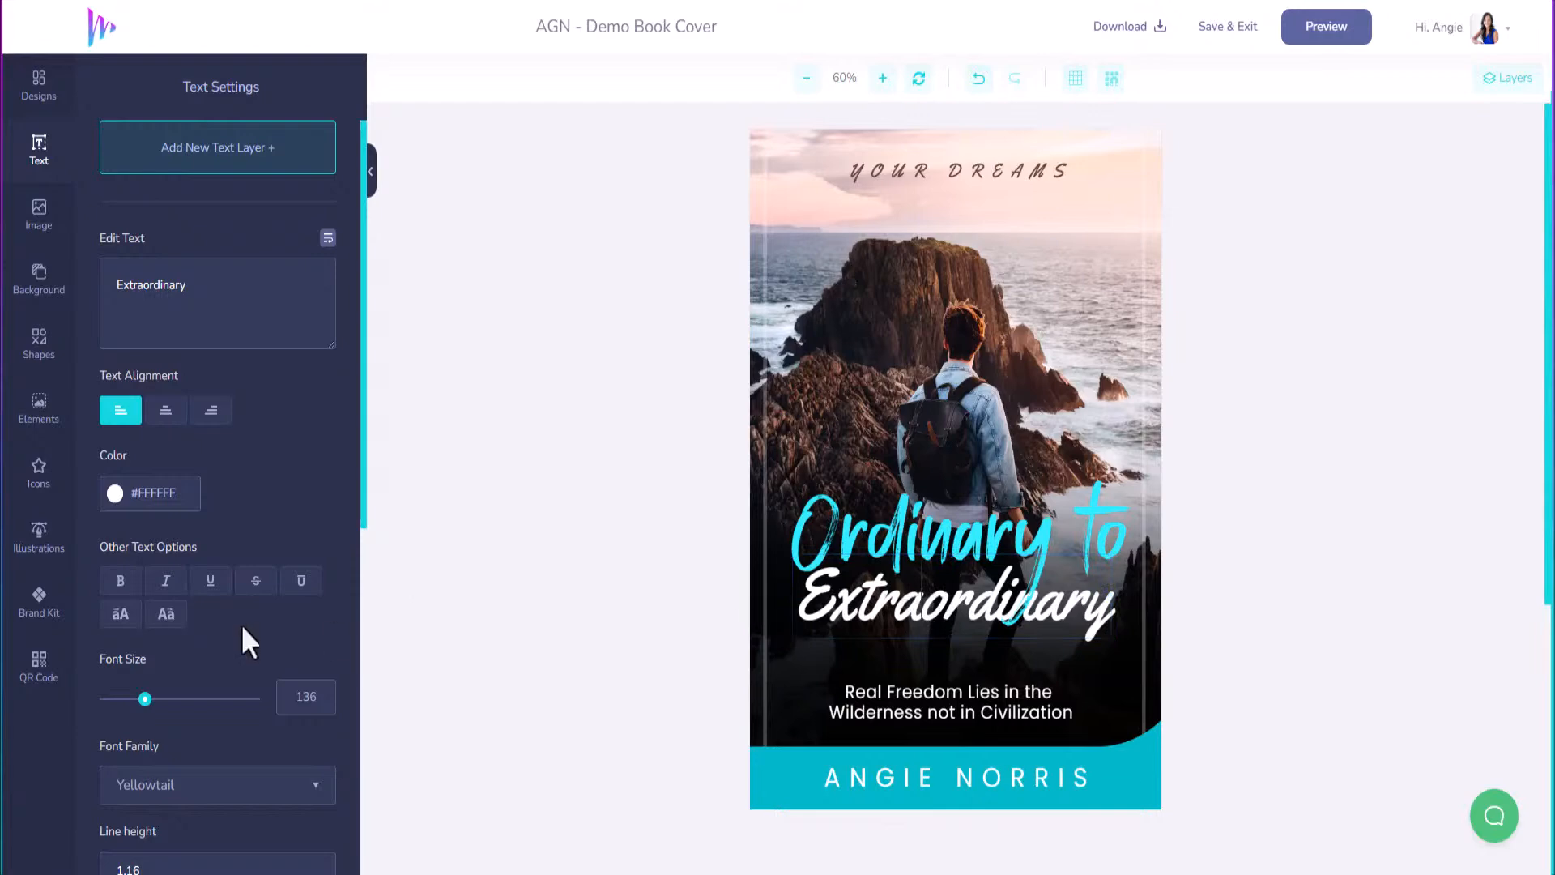
{"action": "scroll", "coordinate": [202, 647], "scroll_direction": "down", "scroll_amount": 8}
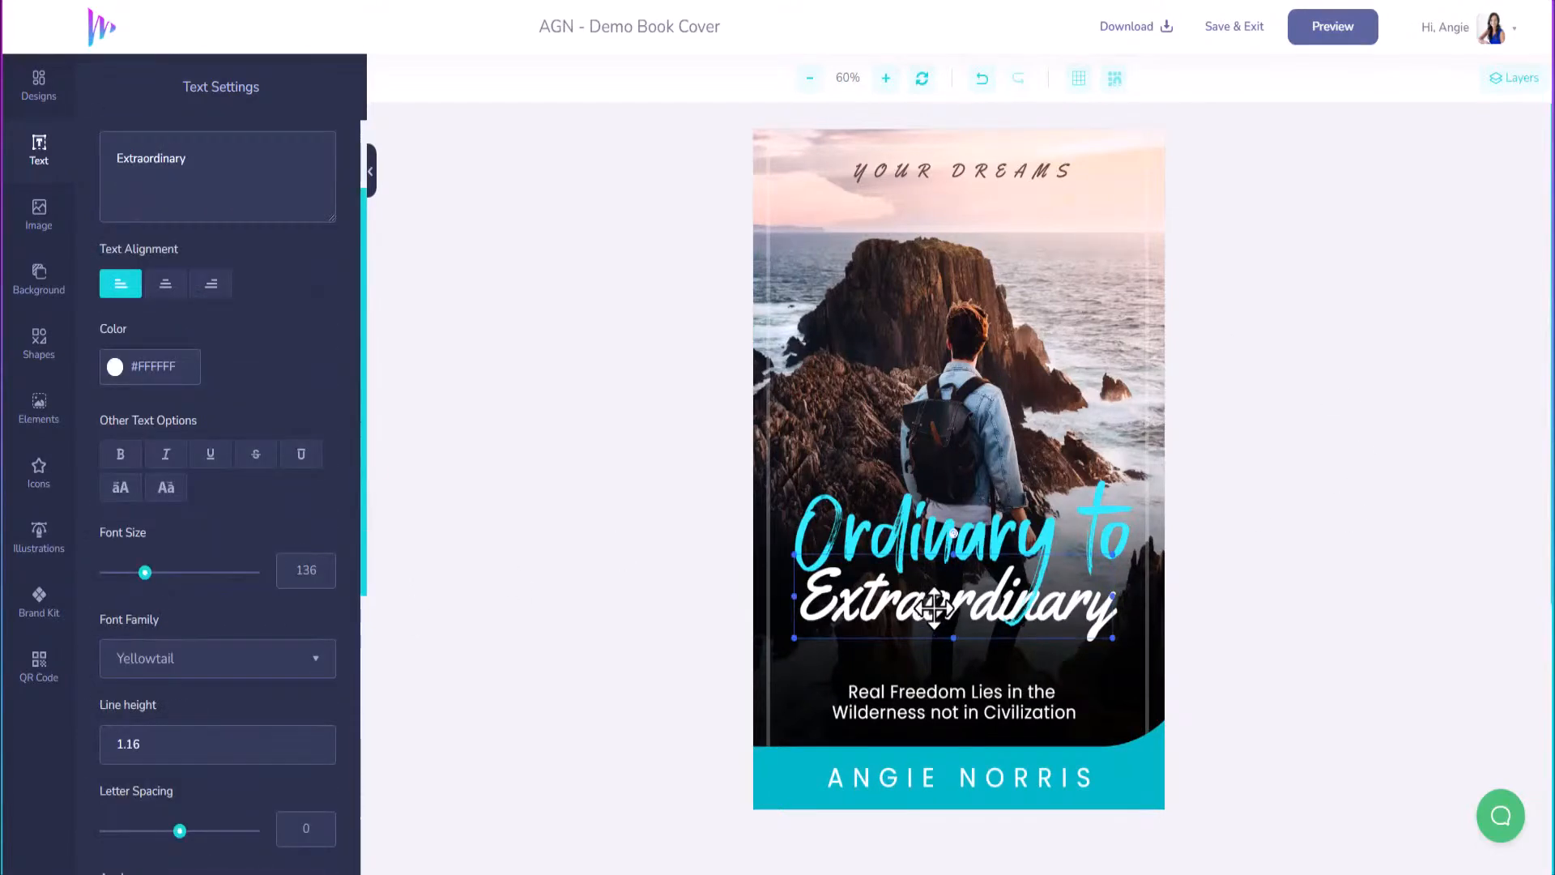
{"action": "scroll", "coordinate": [243, 648], "scroll_direction": "down", "scroll_amount": 6}
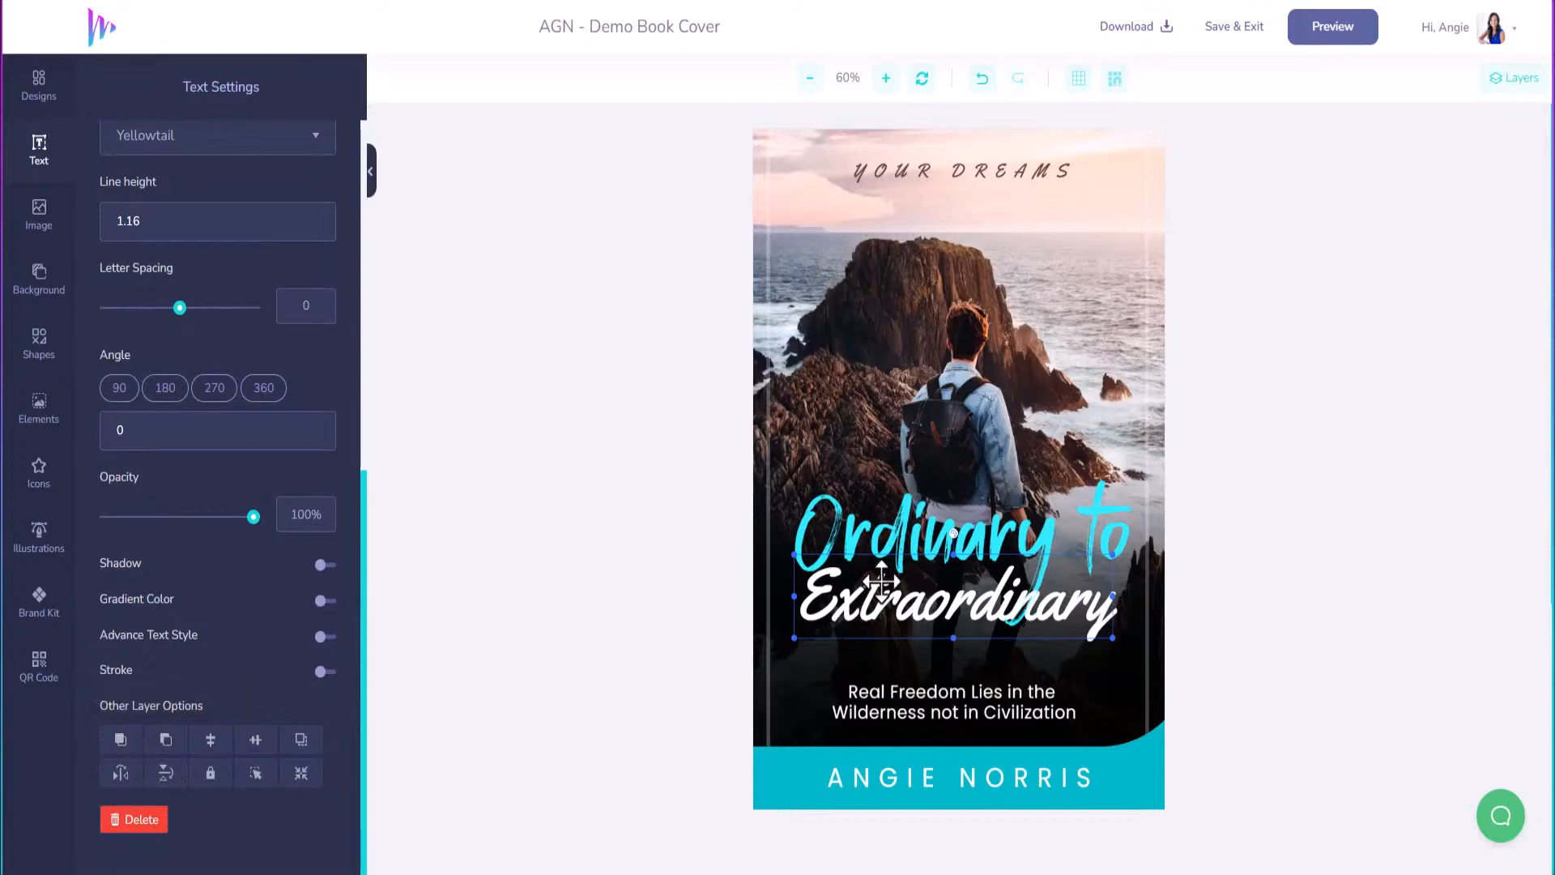
{"action": "mouse_move", "coordinate": [1003, 541]}
{"action": "left_mouse_down"}
{"action": "mouse_move", "coordinate": [1008, 508]}
{"action": "mouse_move", "coordinate": [997, 549]}
{"action": "left_mouse_up"}
{"action": "left_click_drag", "start_coordinate": [976, 610], "coordinate": [985, 612]}
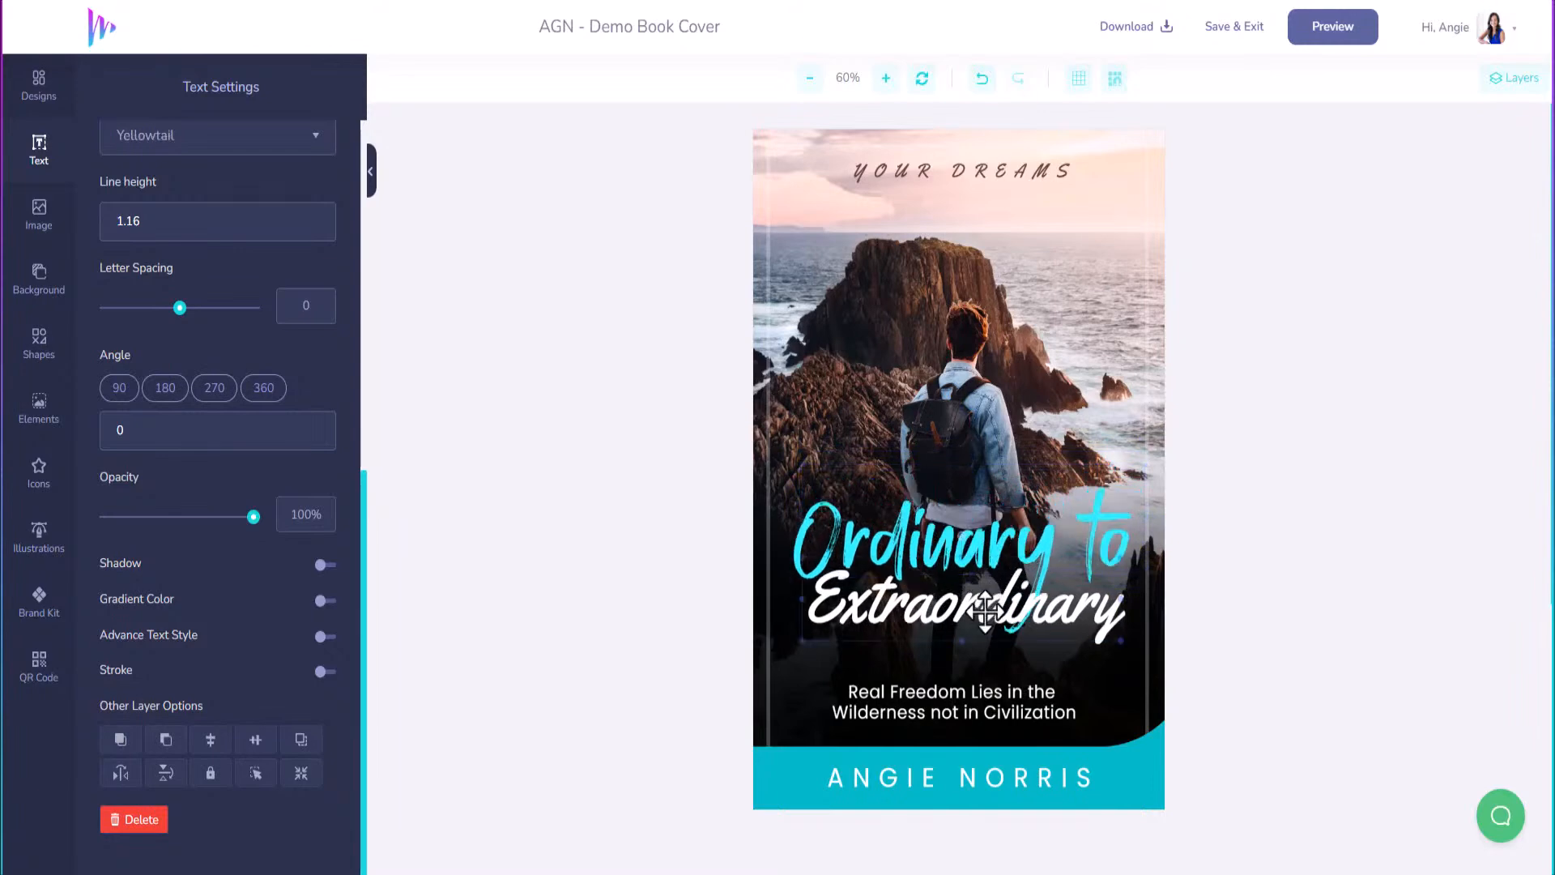
Send Extraordinary backwards, show the Layers list, and set its letter spacing to 2.
{"action": "left_click", "coordinate": [166, 741]}
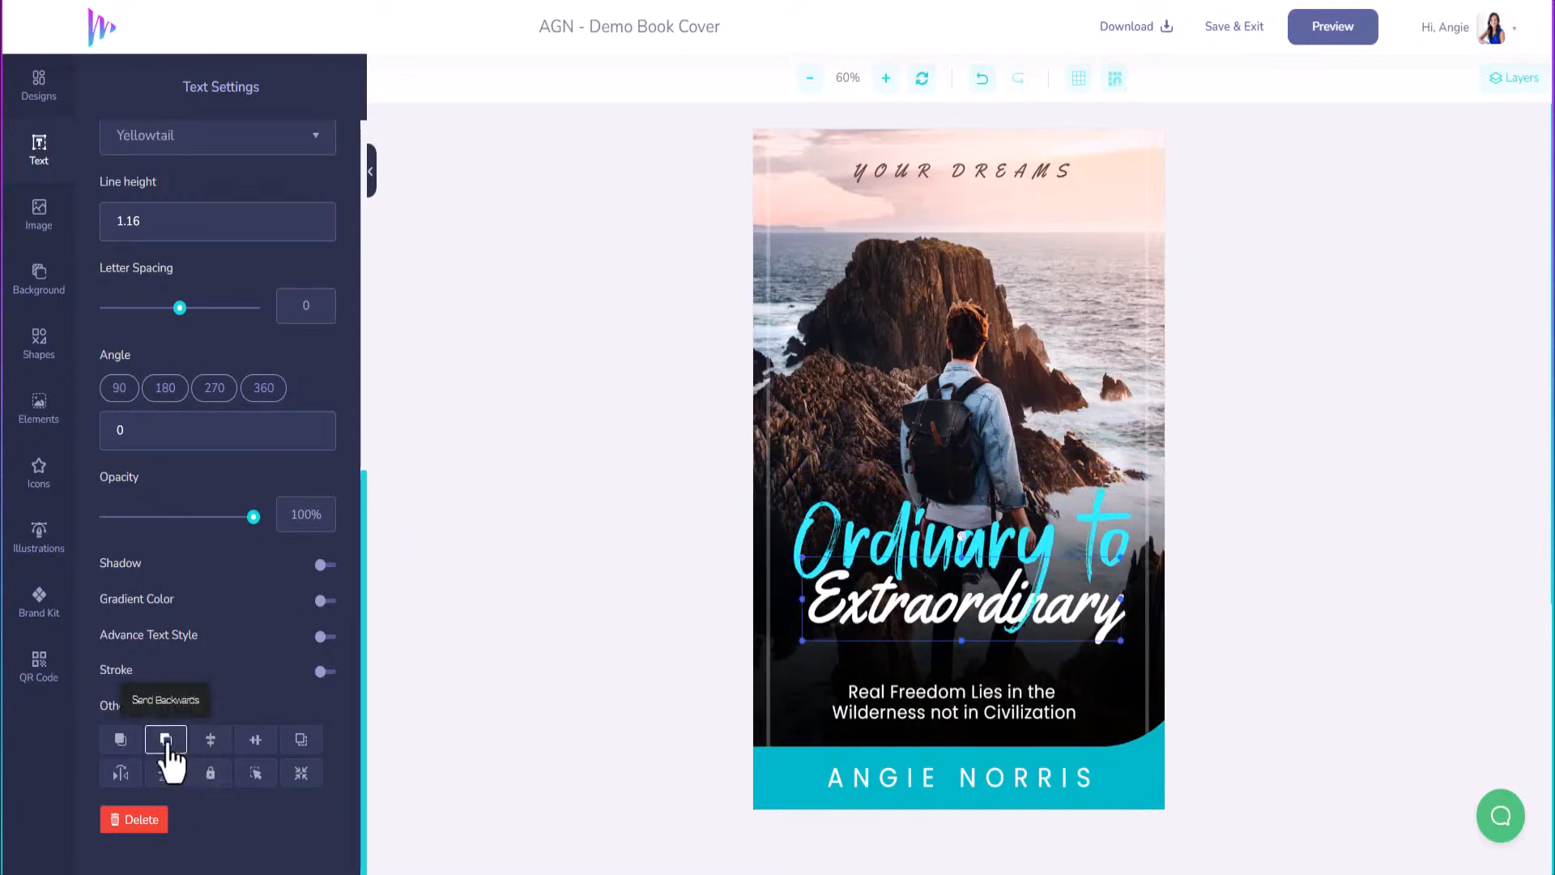
{"action": "left_click", "coordinate": [1513, 78]}
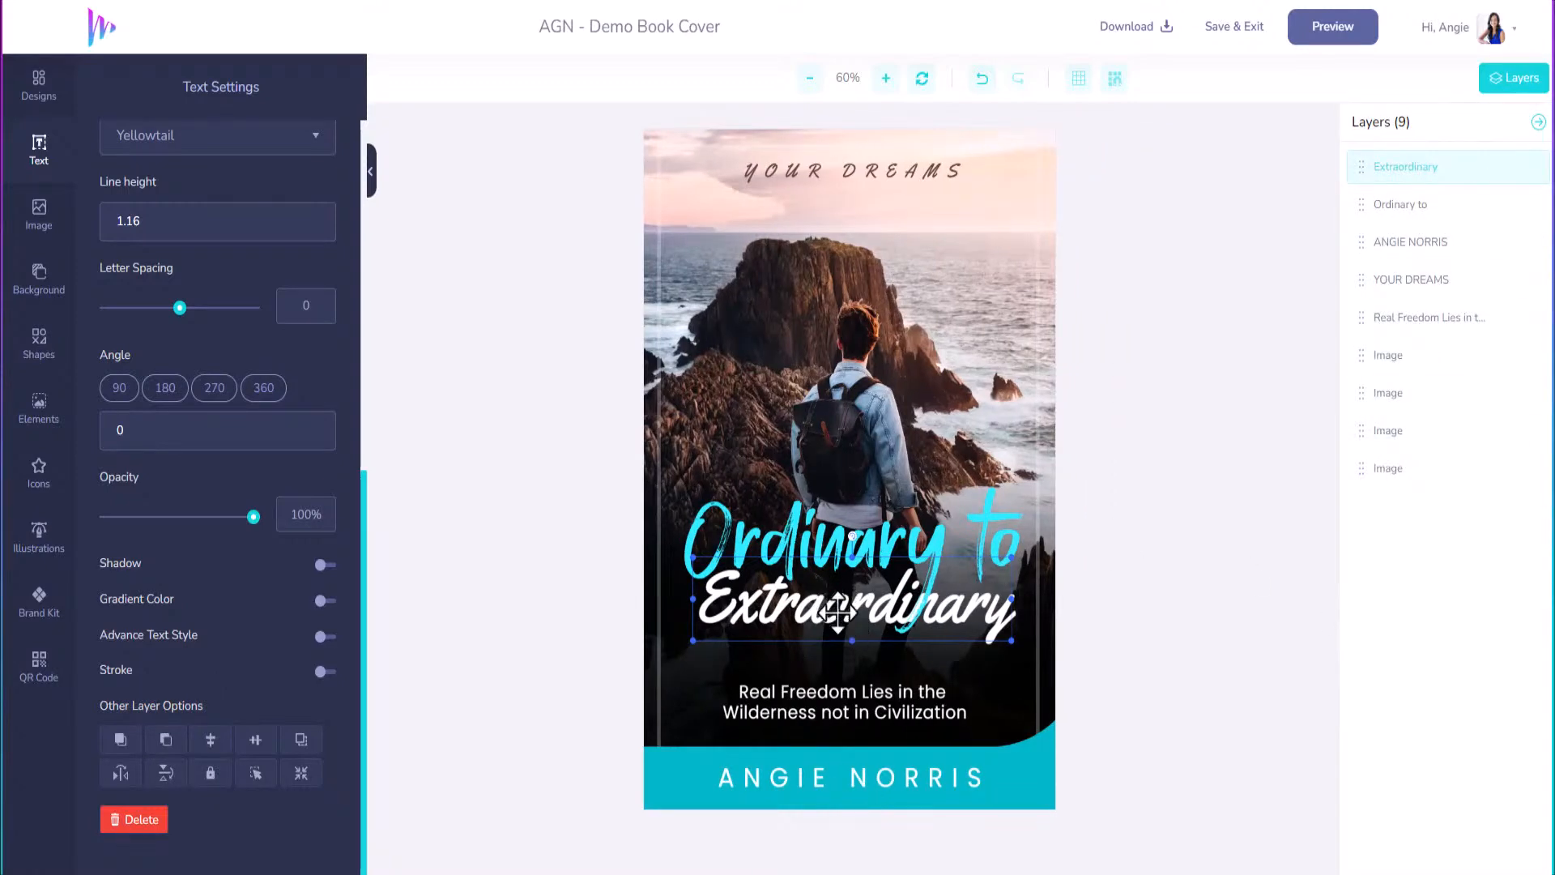
{"action": "left_click_drag", "start_coordinate": [838, 613], "coordinate": [833, 617]}
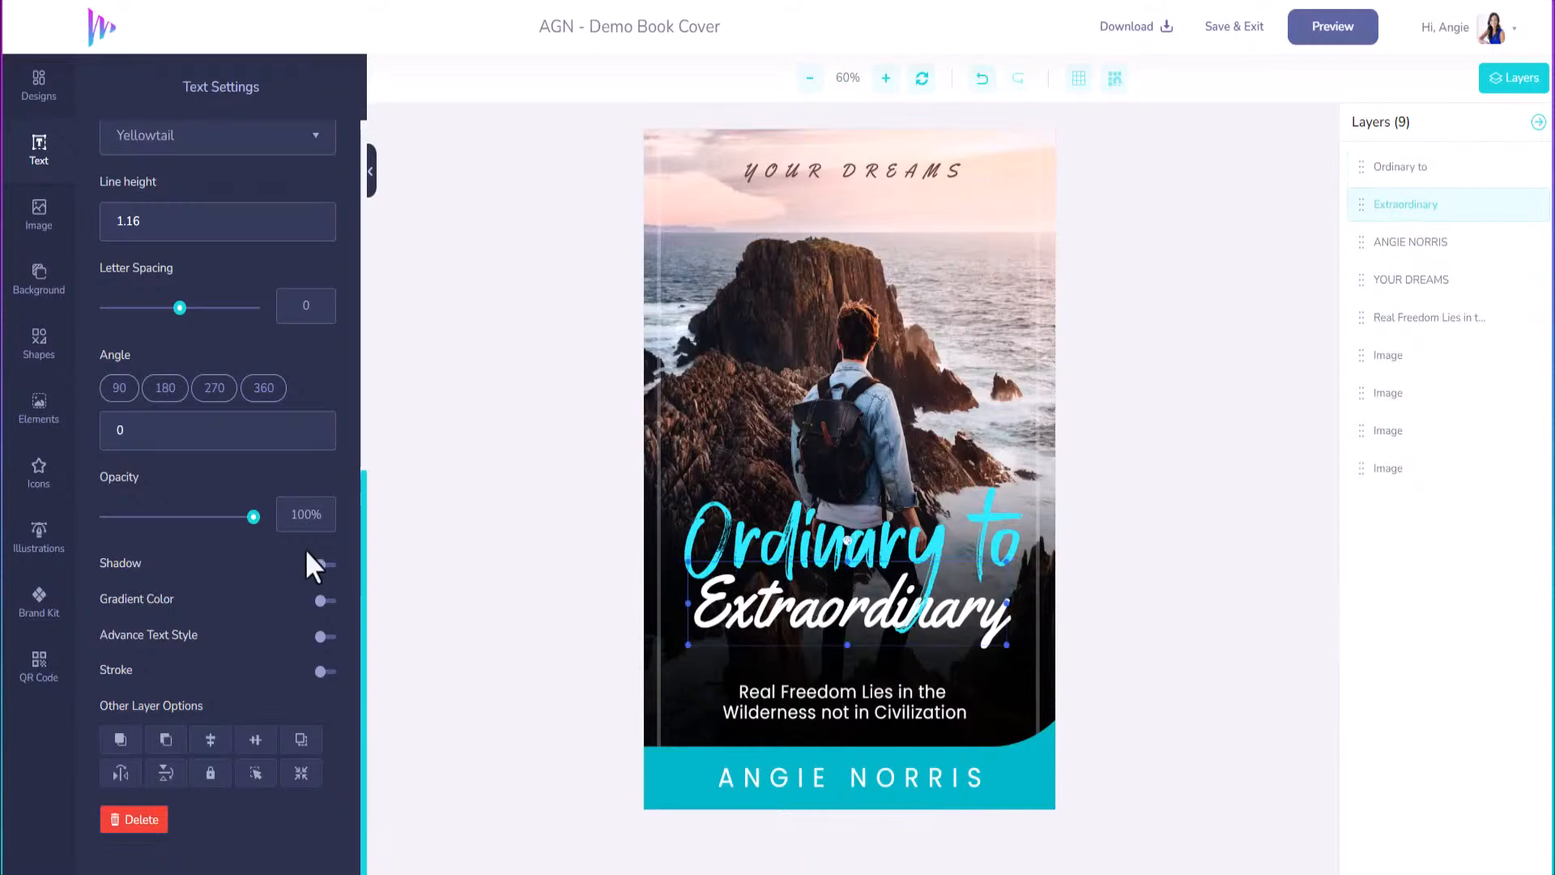
{"action": "left_click_drag", "start_coordinate": [180, 311], "coordinate": [182, 310]}
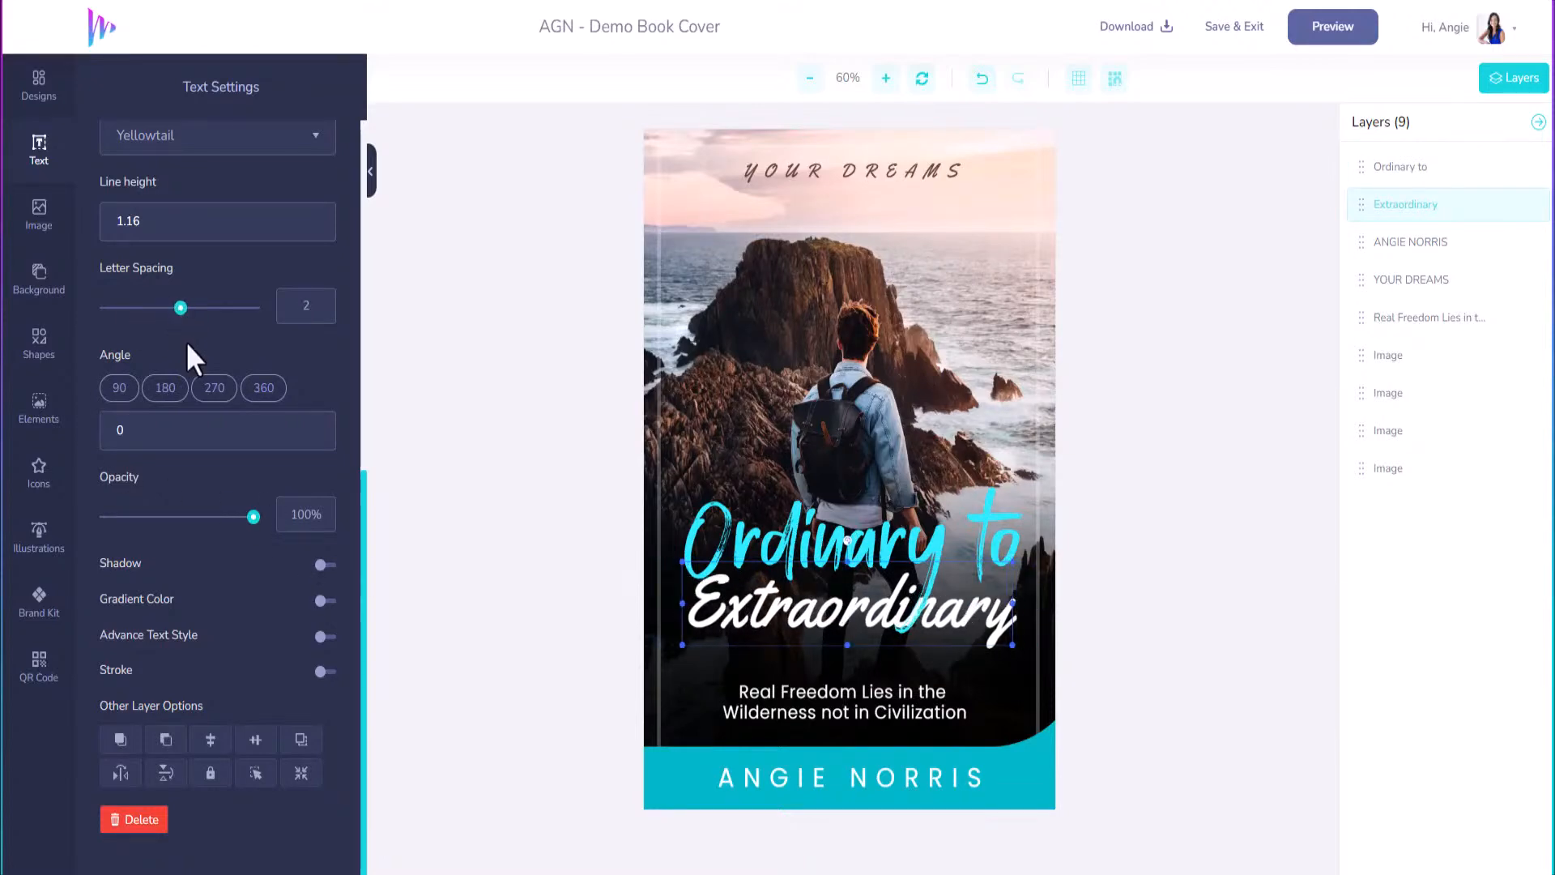
{"action": "scroll", "coordinate": [186, 340], "scroll_direction": "up", "scroll_amount": 2}
{"action": "left_click_drag", "start_coordinate": [146, 228], "coordinate": [146, 229]}
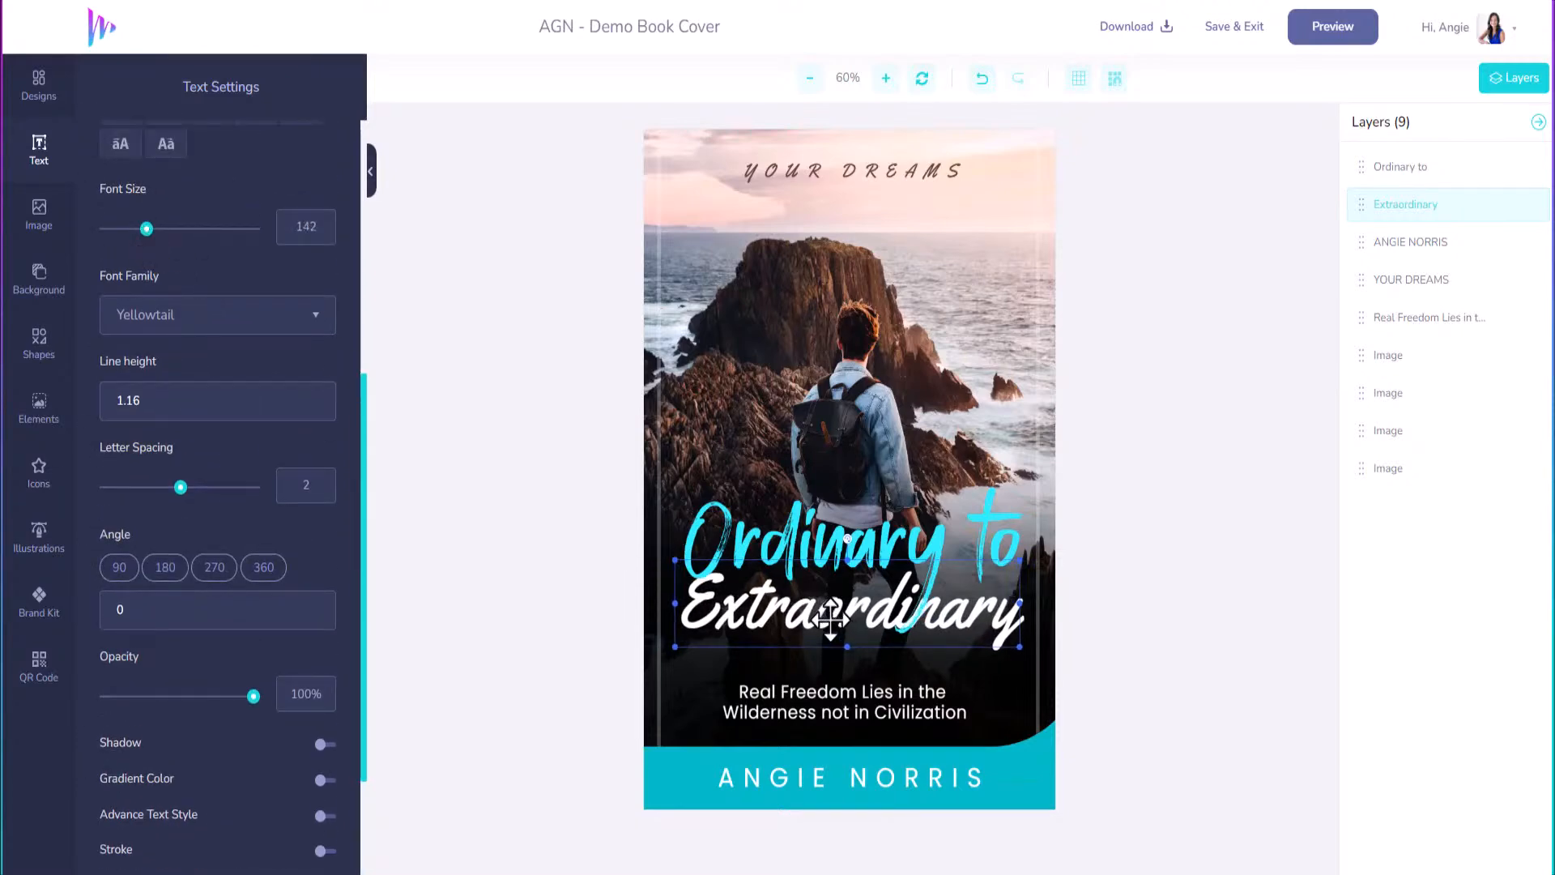
{"action": "scroll", "coordinate": [831, 620], "scroll_direction": "down", "scroll_amount": 2}
{"action": "scroll", "coordinate": [830, 619], "scroll_direction": "down", "scroll_amount": 2}
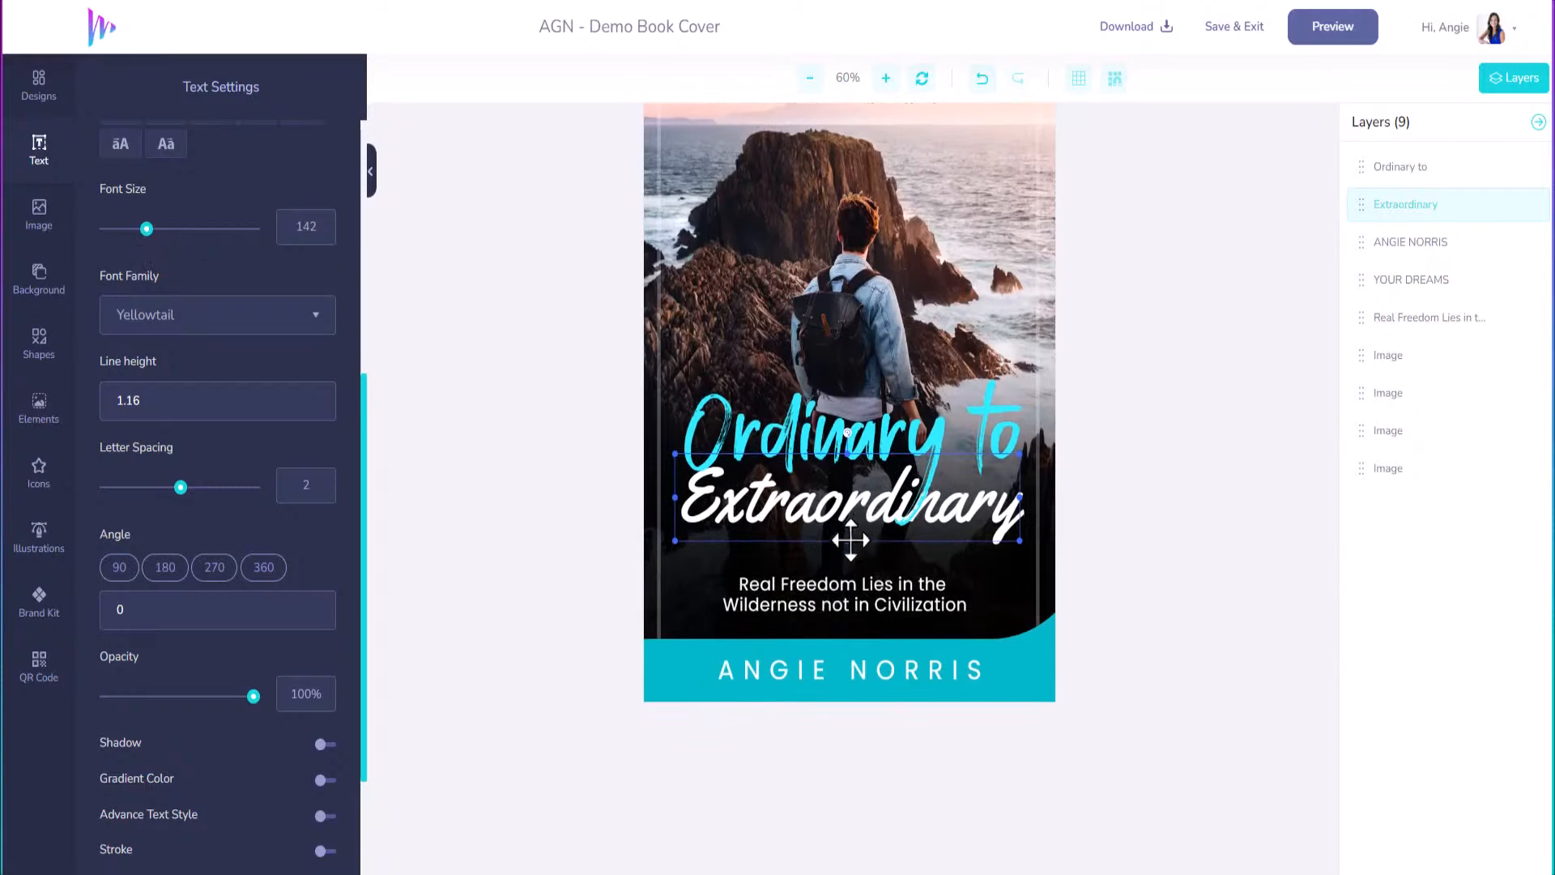
{"action": "scroll", "coordinate": [848, 537], "scroll_direction": "up", "scroll_amount": 3}
Replace the subtitle's first line with 'Find The Path To Go From Ordinary'.
{"action": "left_click", "coordinate": [833, 710]}
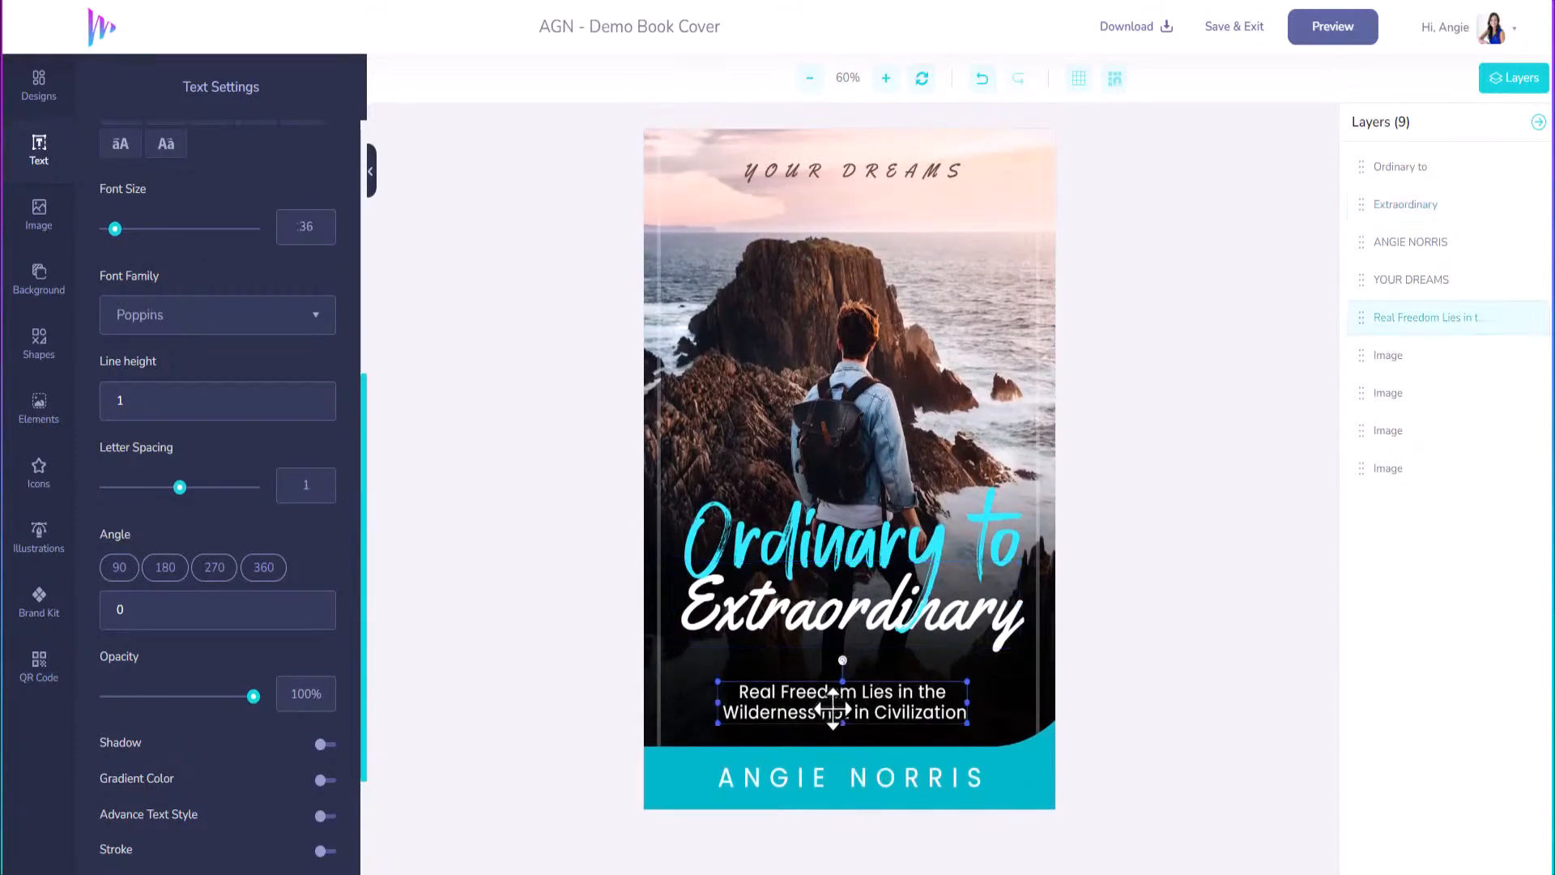
{"action": "left_click", "coordinate": [830, 707]}
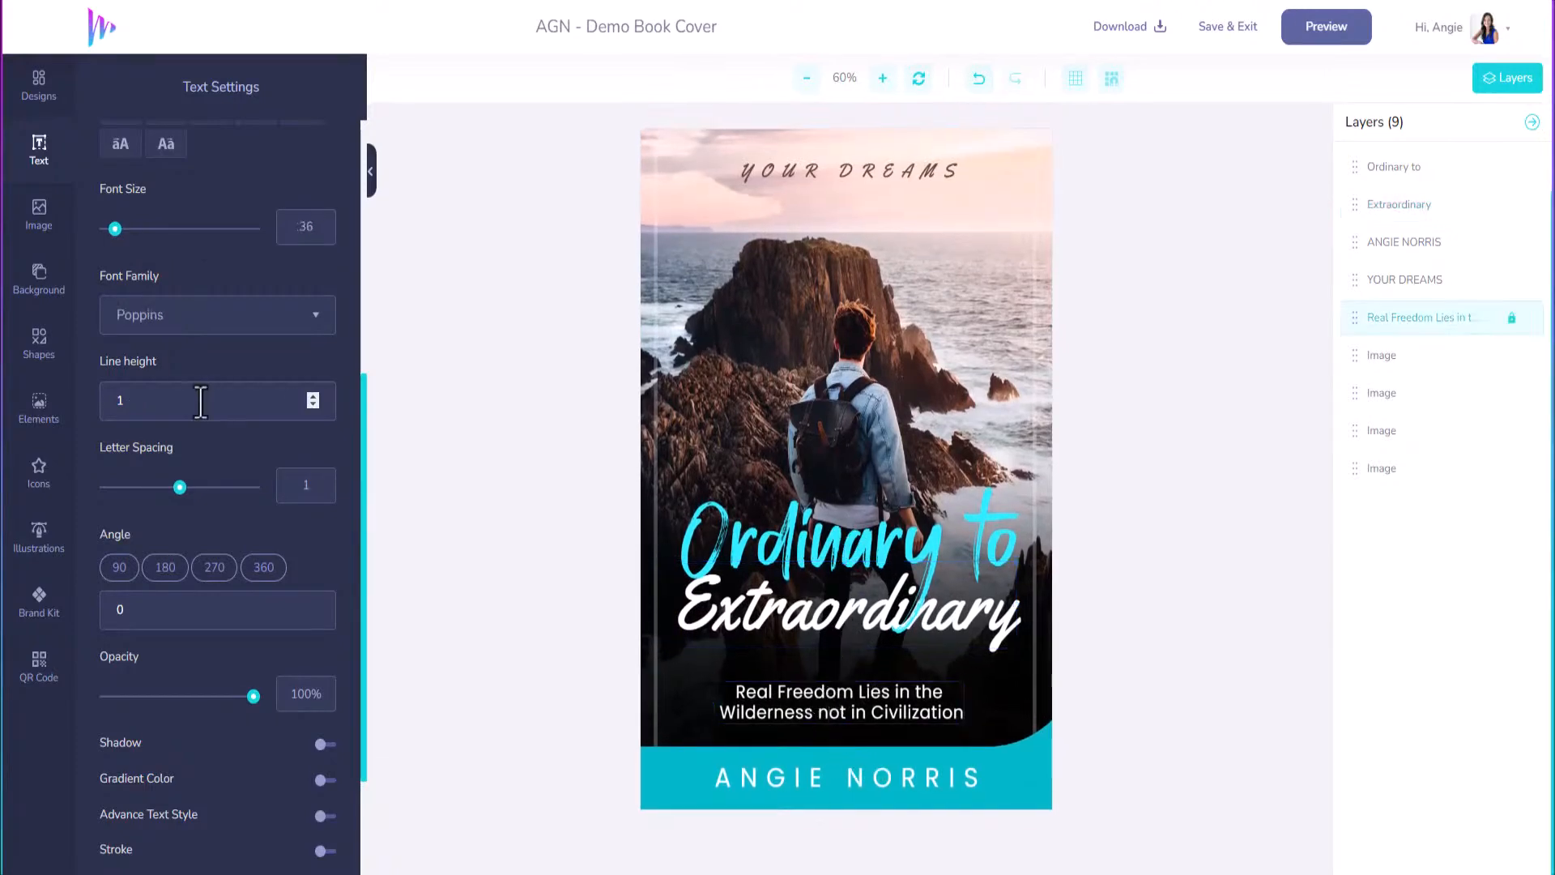
{"action": "scroll", "coordinate": [157, 290], "scroll_direction": "up", "scroll_amount": 5}
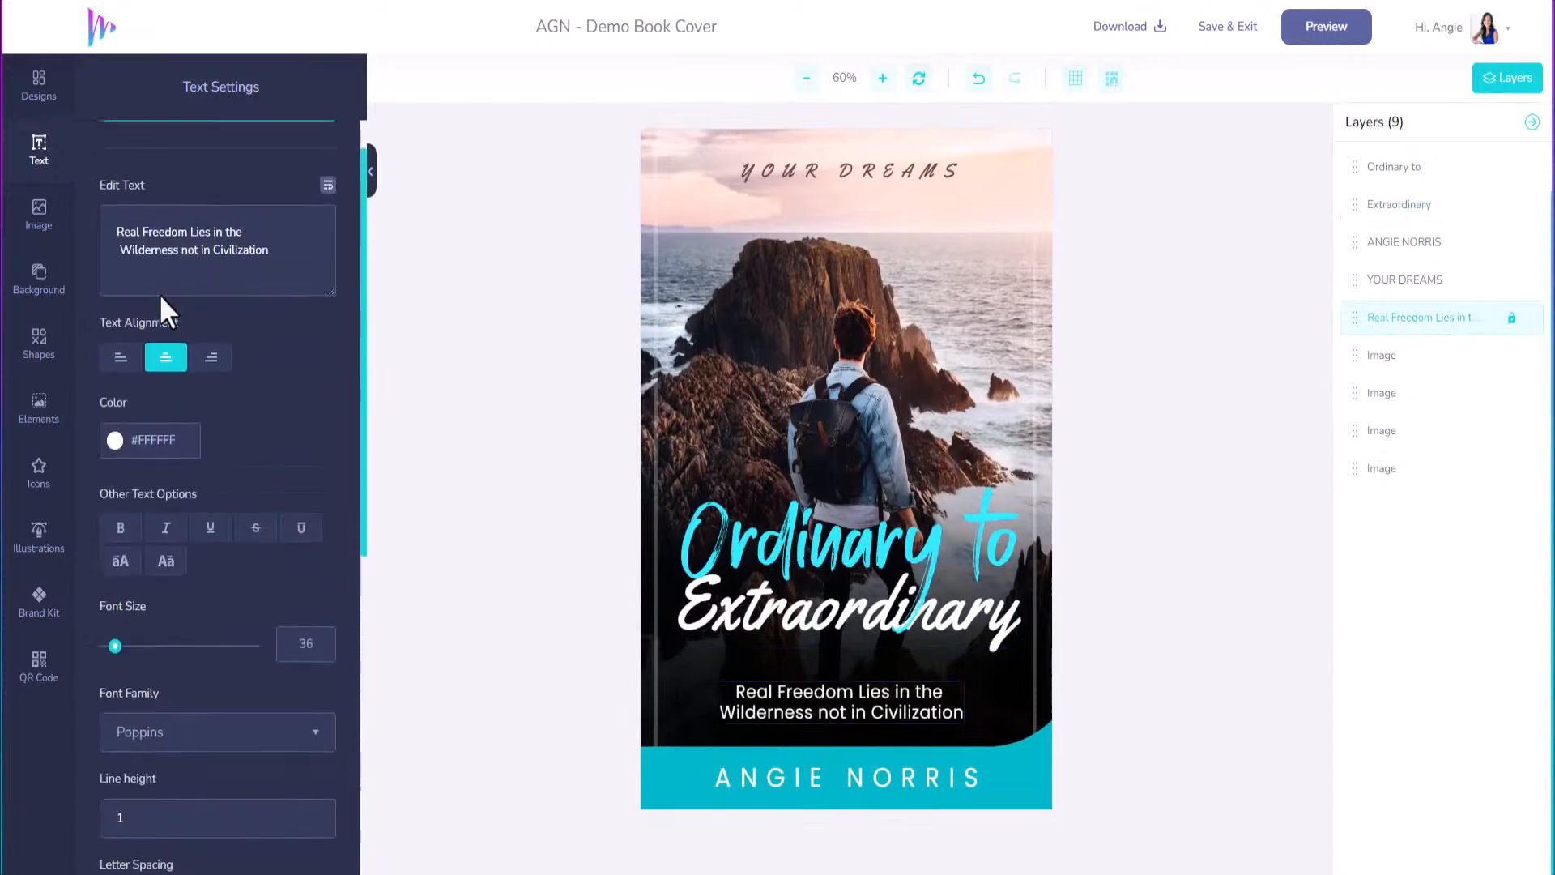
{"action": "left_click_drag", "start_coordinate": [243, 263], "coordinate": [81, 279]}
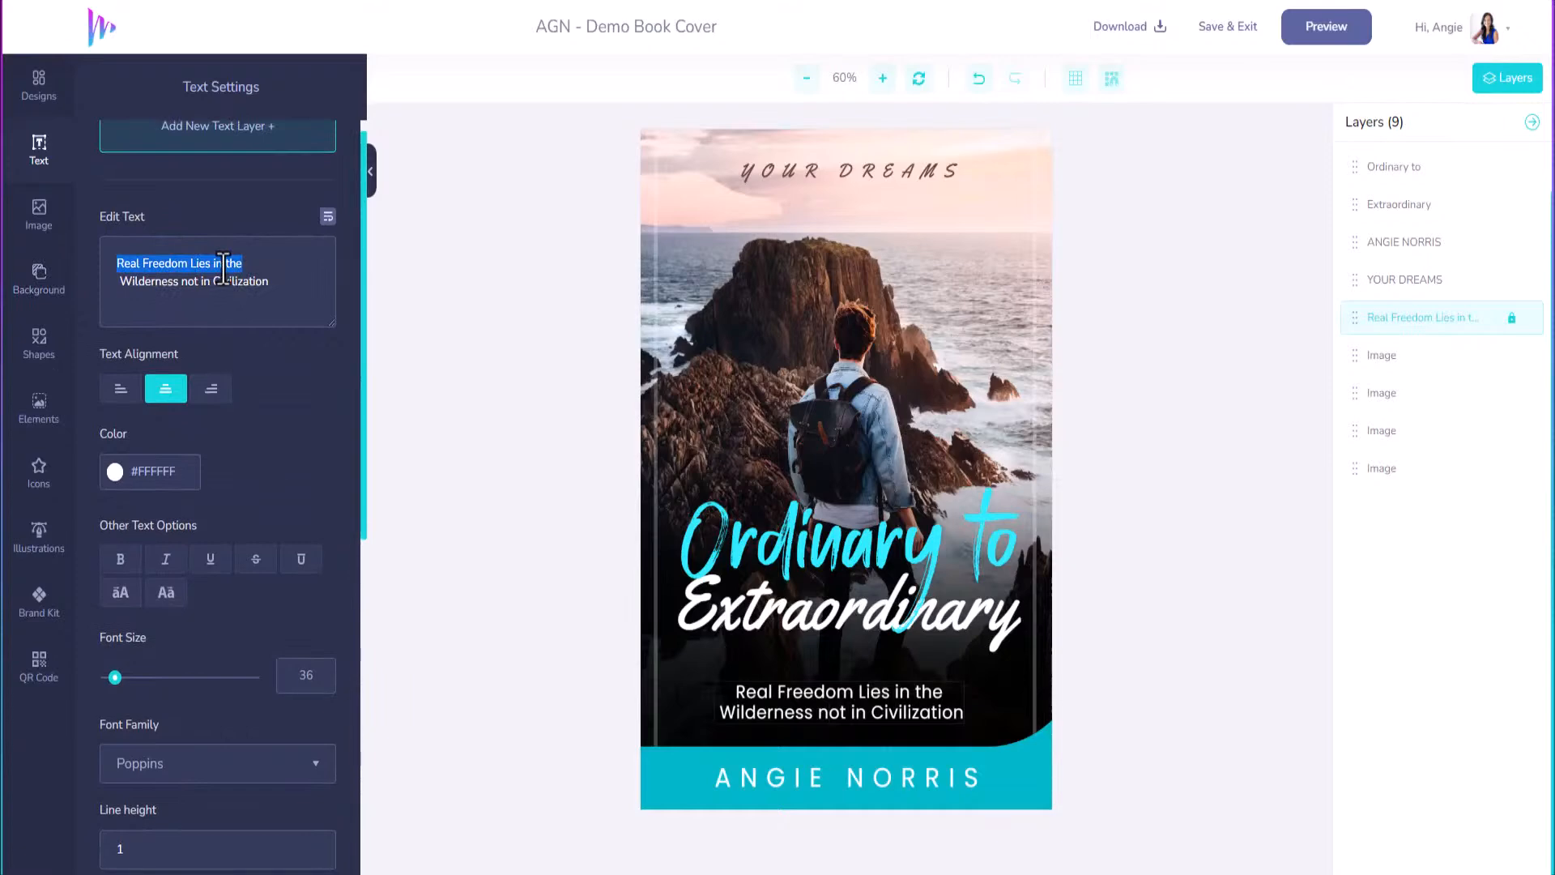
{"action": "type", "text": "FIN"}
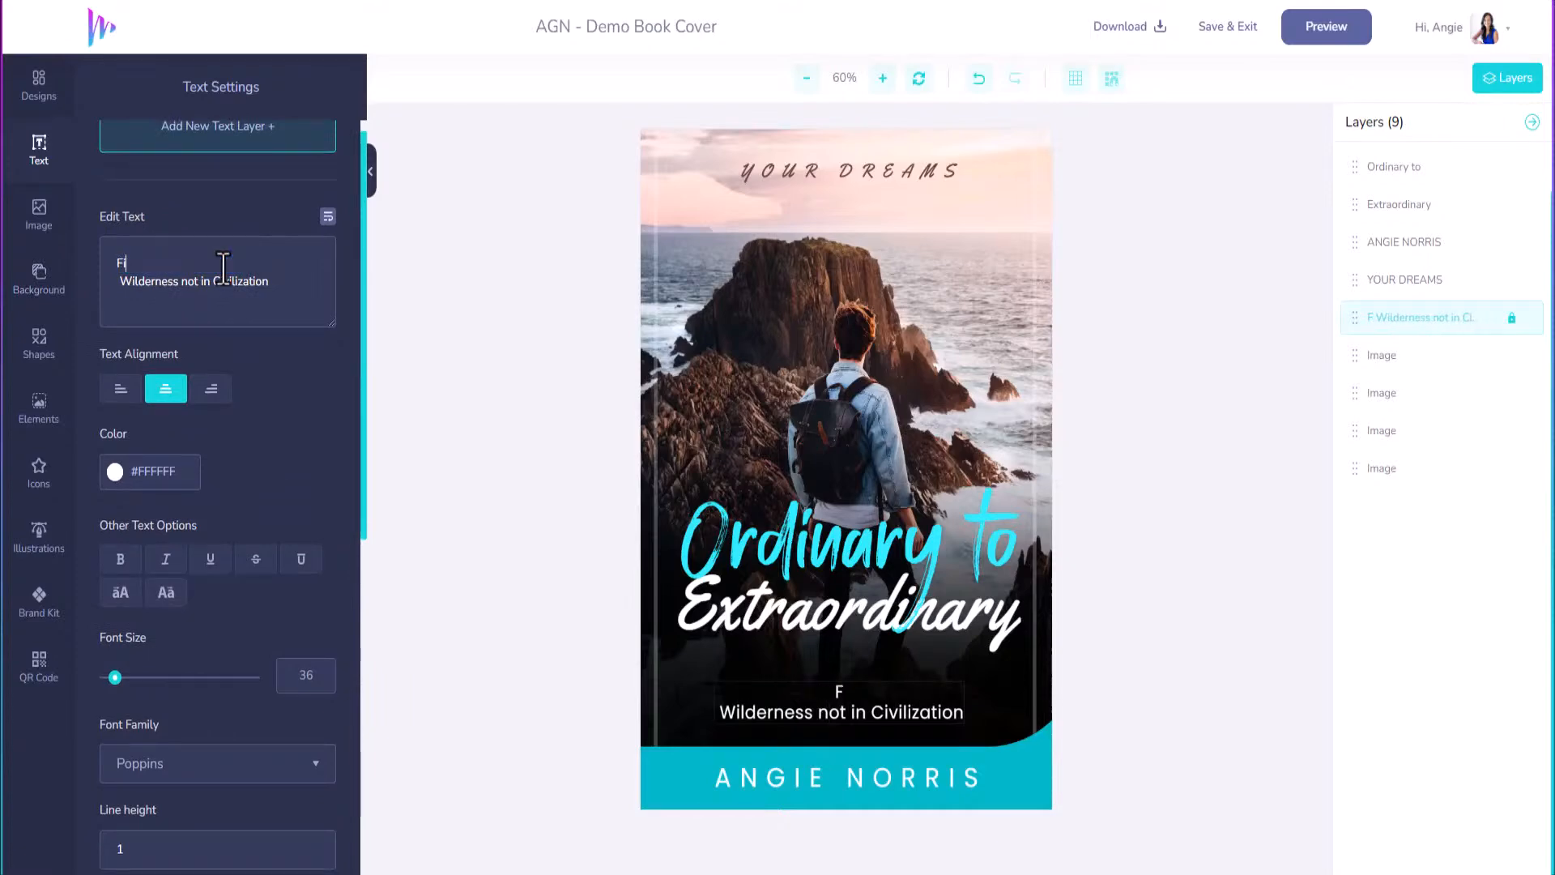
{"action": "type", "text": "d The"}
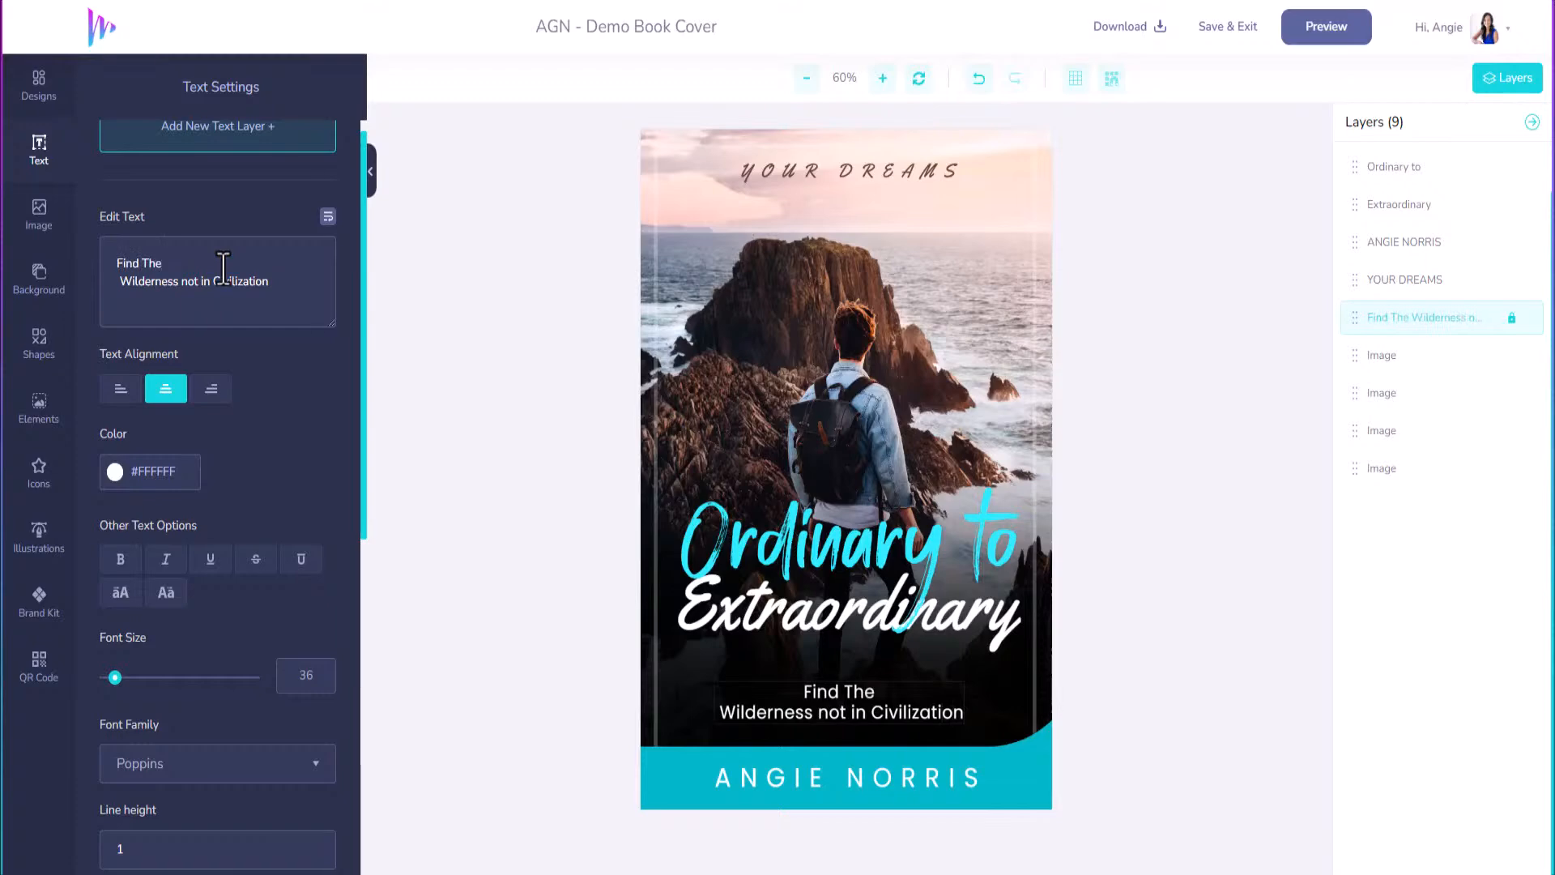
{"action": "type", "text": " Path"}
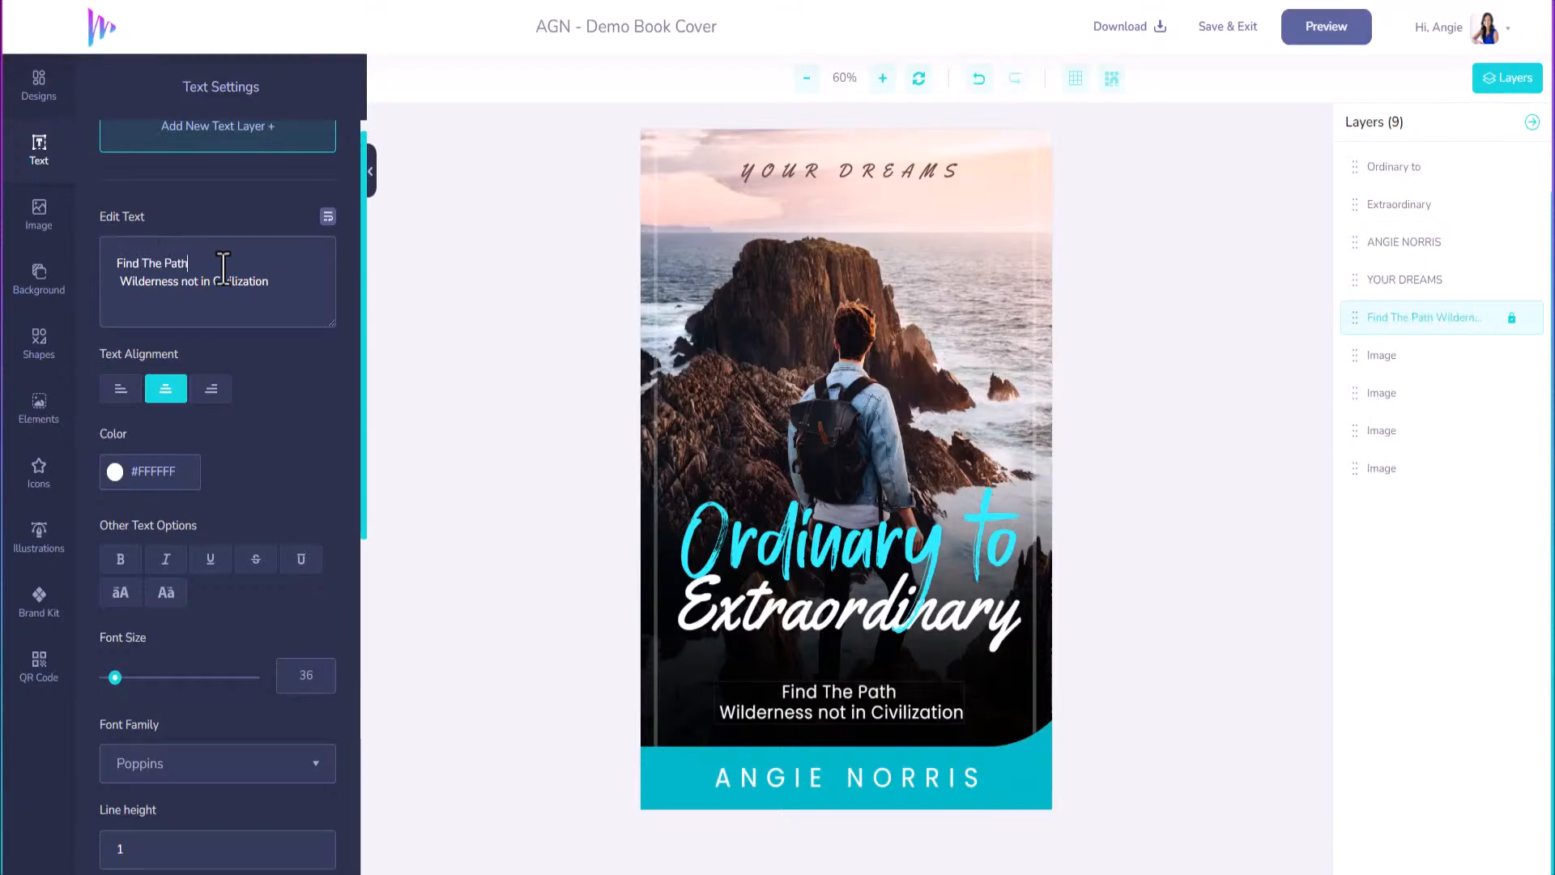
{"action": "type", "text": " To Go"}
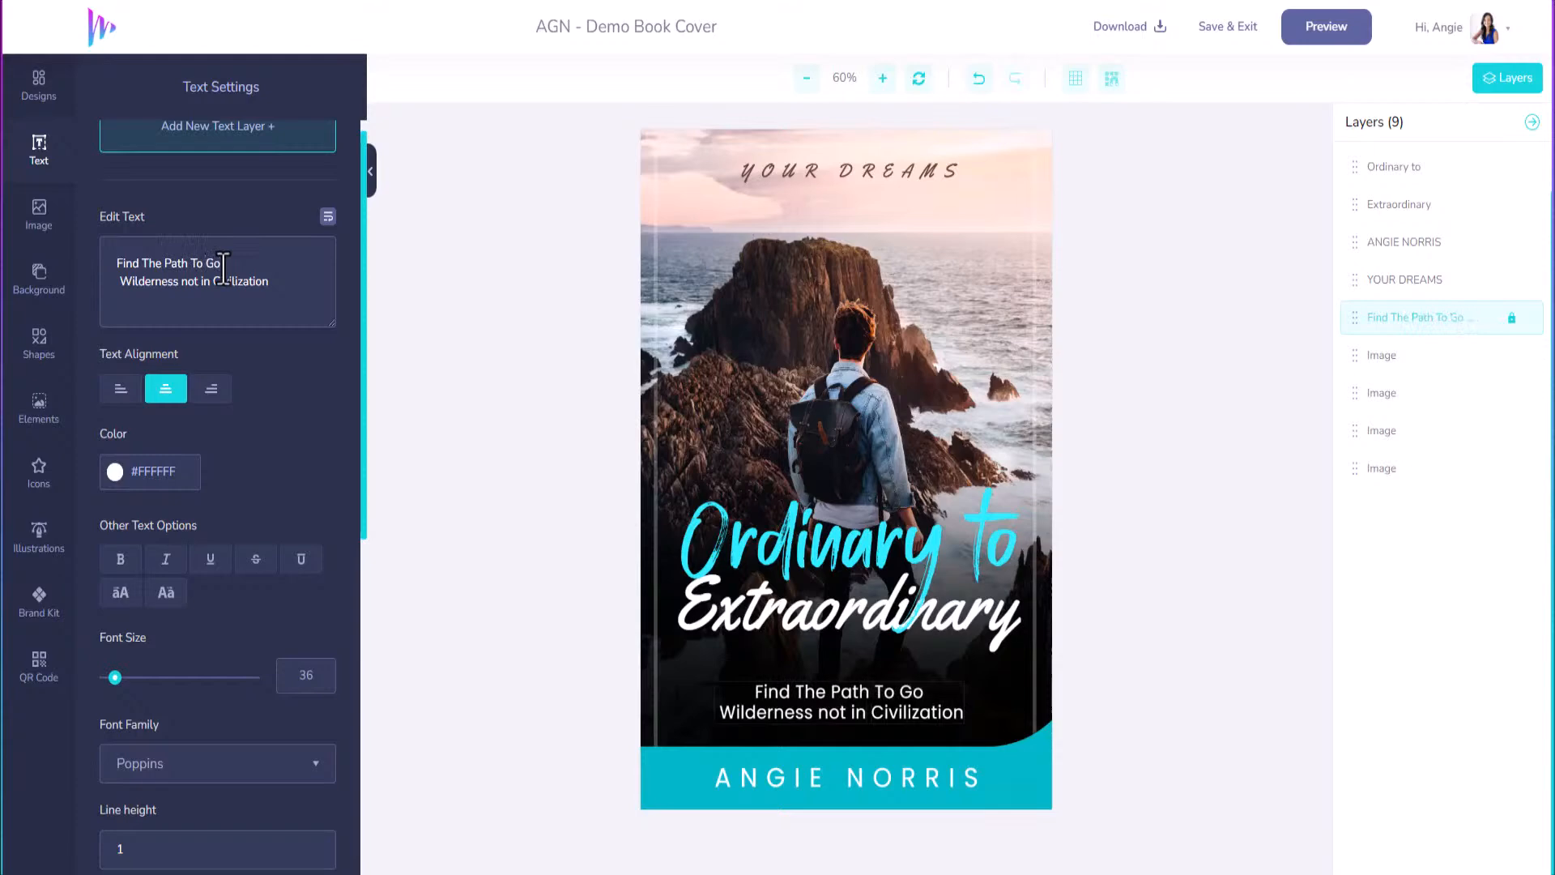
{"action": "type", "text": " From Ordinary"}
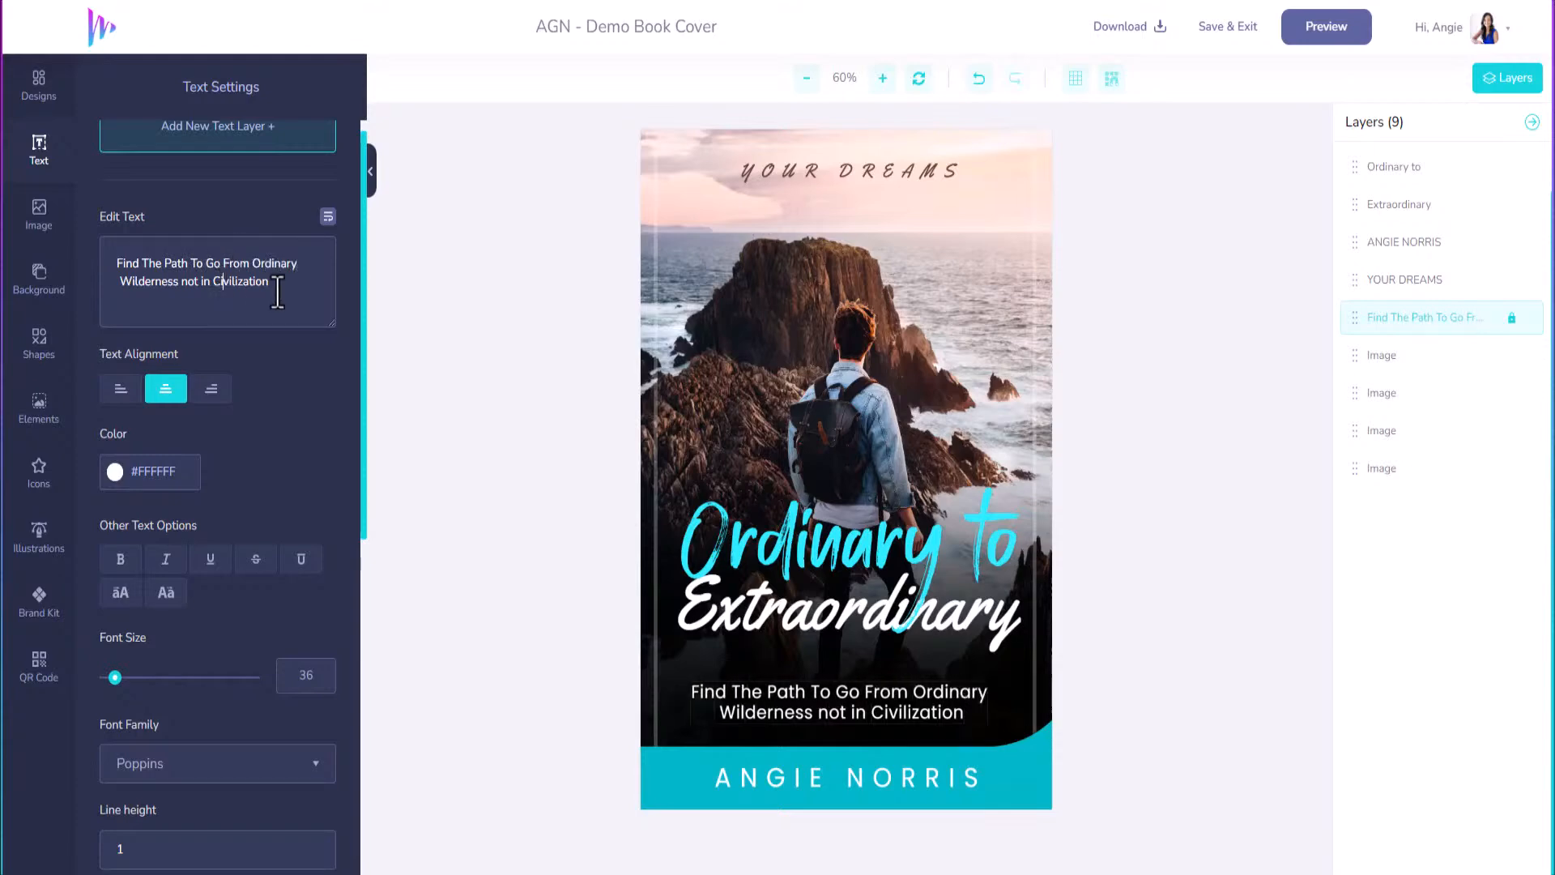
Make the second line 'To Extraordinary', fix the typo, and wrap after 'From'.
{"action": "left_click_drag", "start_coordinate": [278, 290], "coordinate": [117, 290]}
{"action": "type", "text": "To Extroa"}
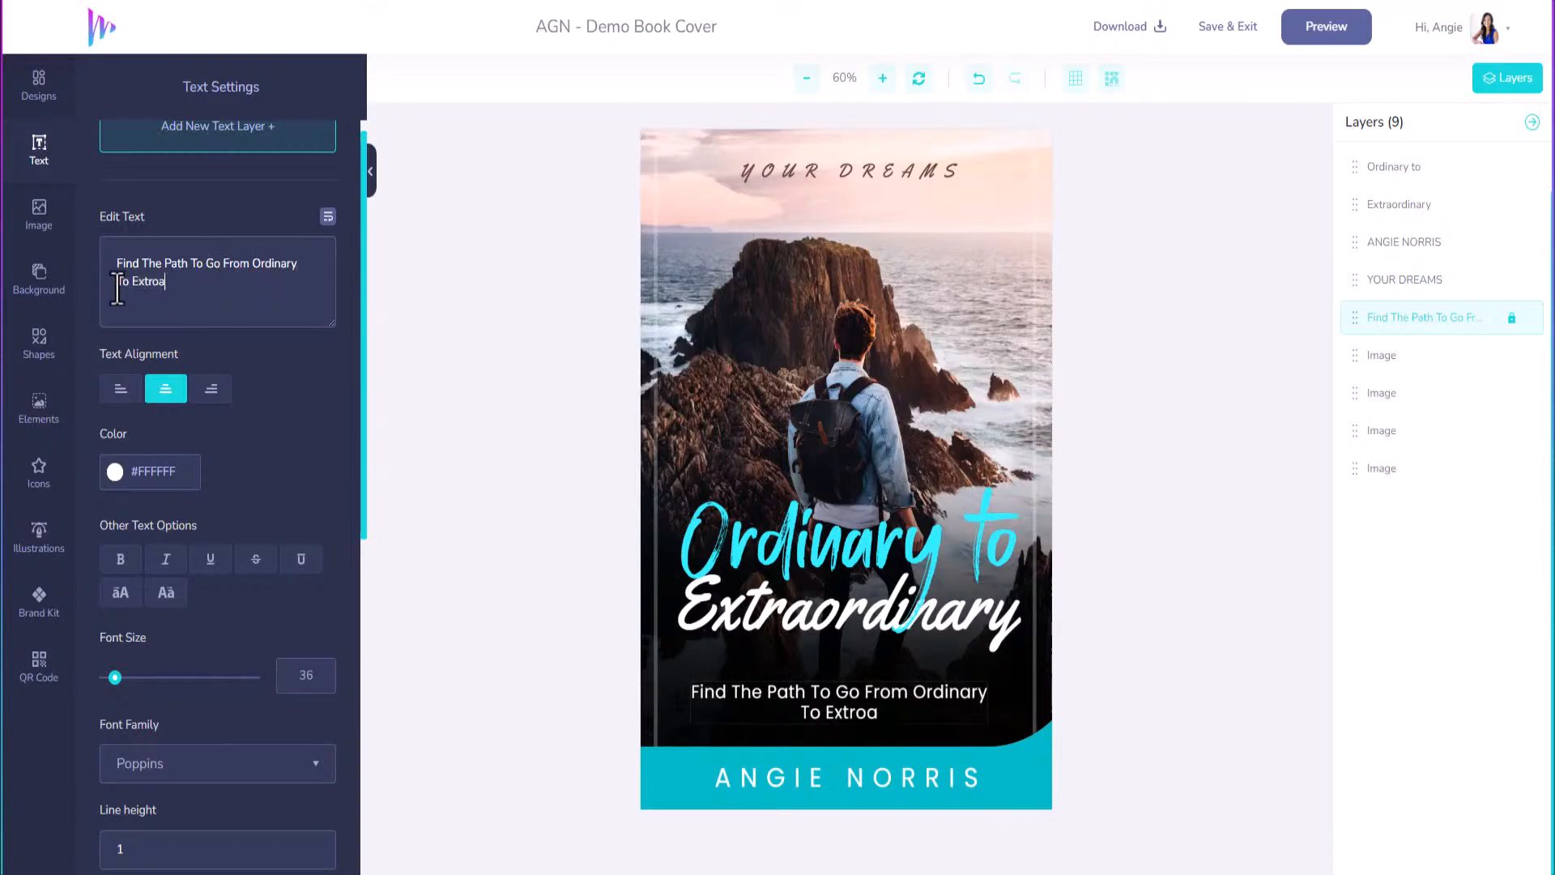
{"action": "type", "text": "rdinary"}
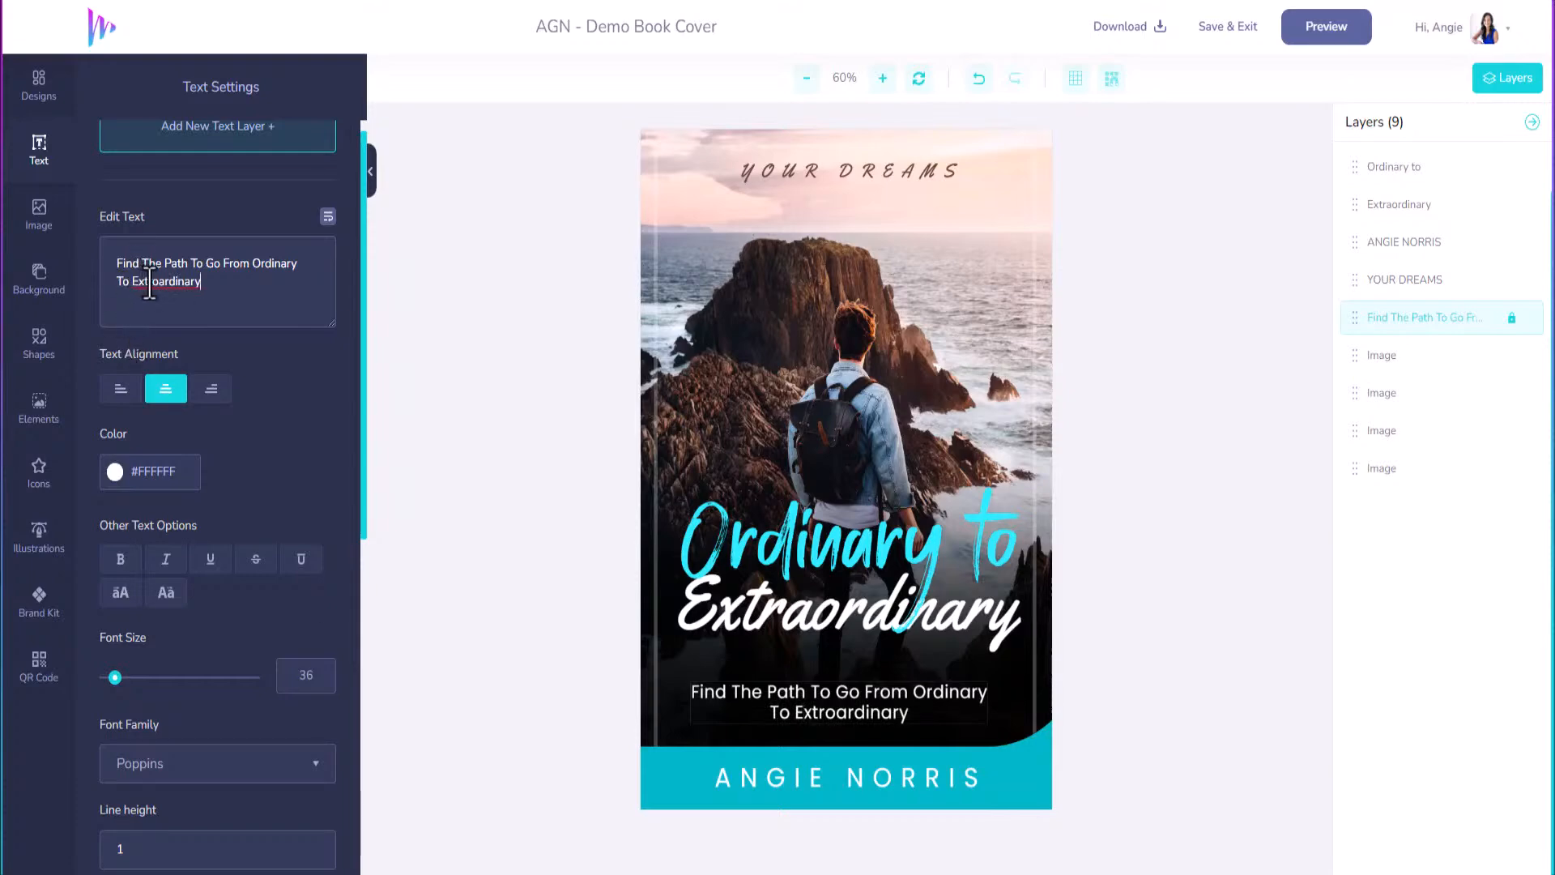
{"action": "left_click", "coordinate": [155, 283]}
{"action": "type", "text": "a"}
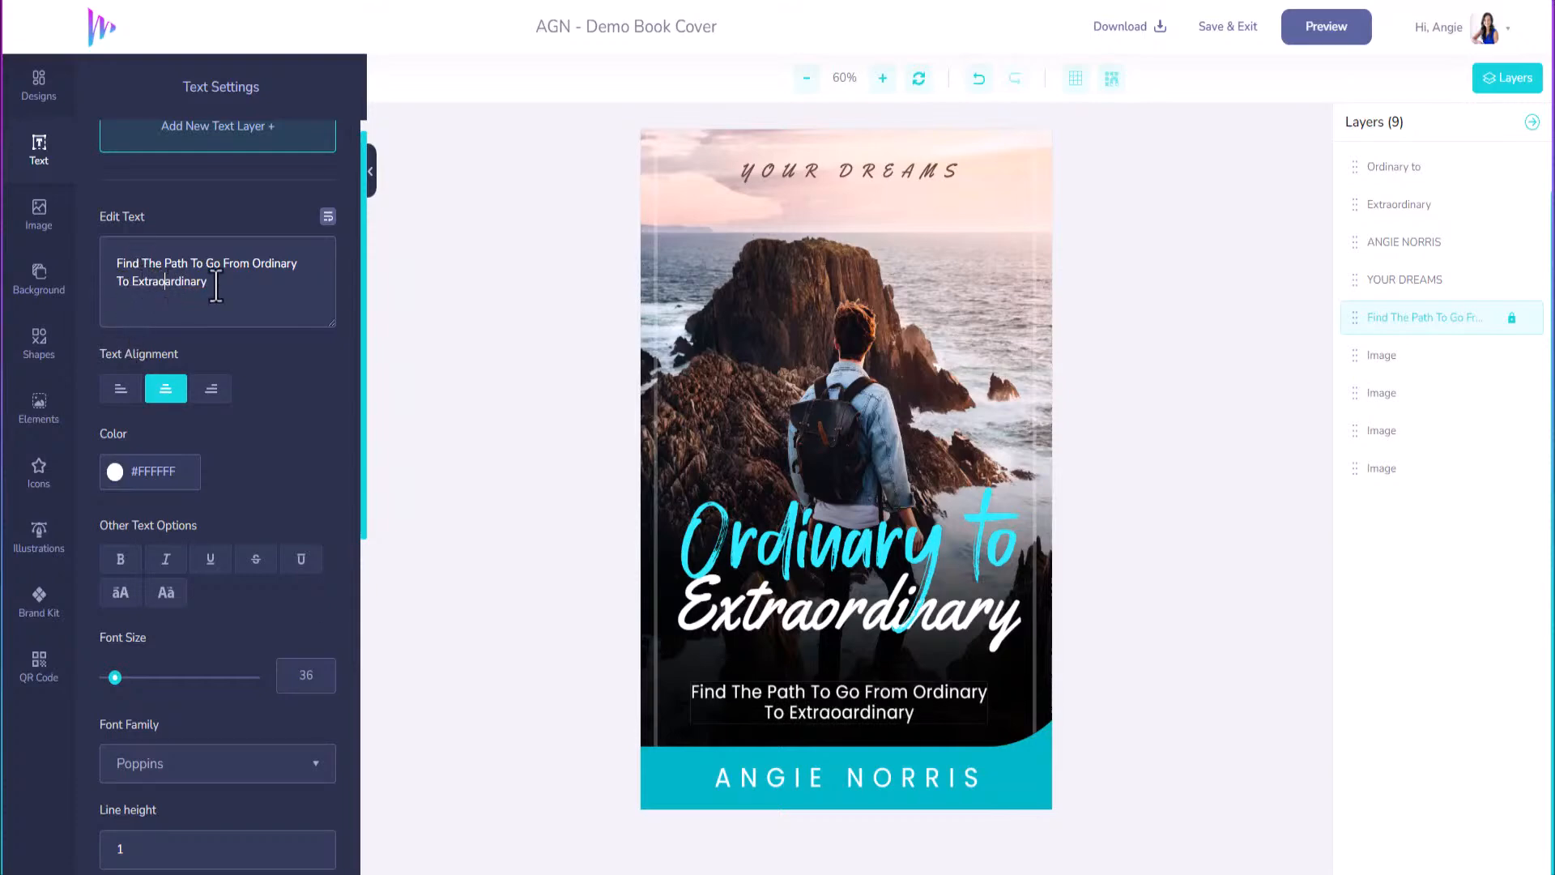
{"action": "key", "text": "Delete"}
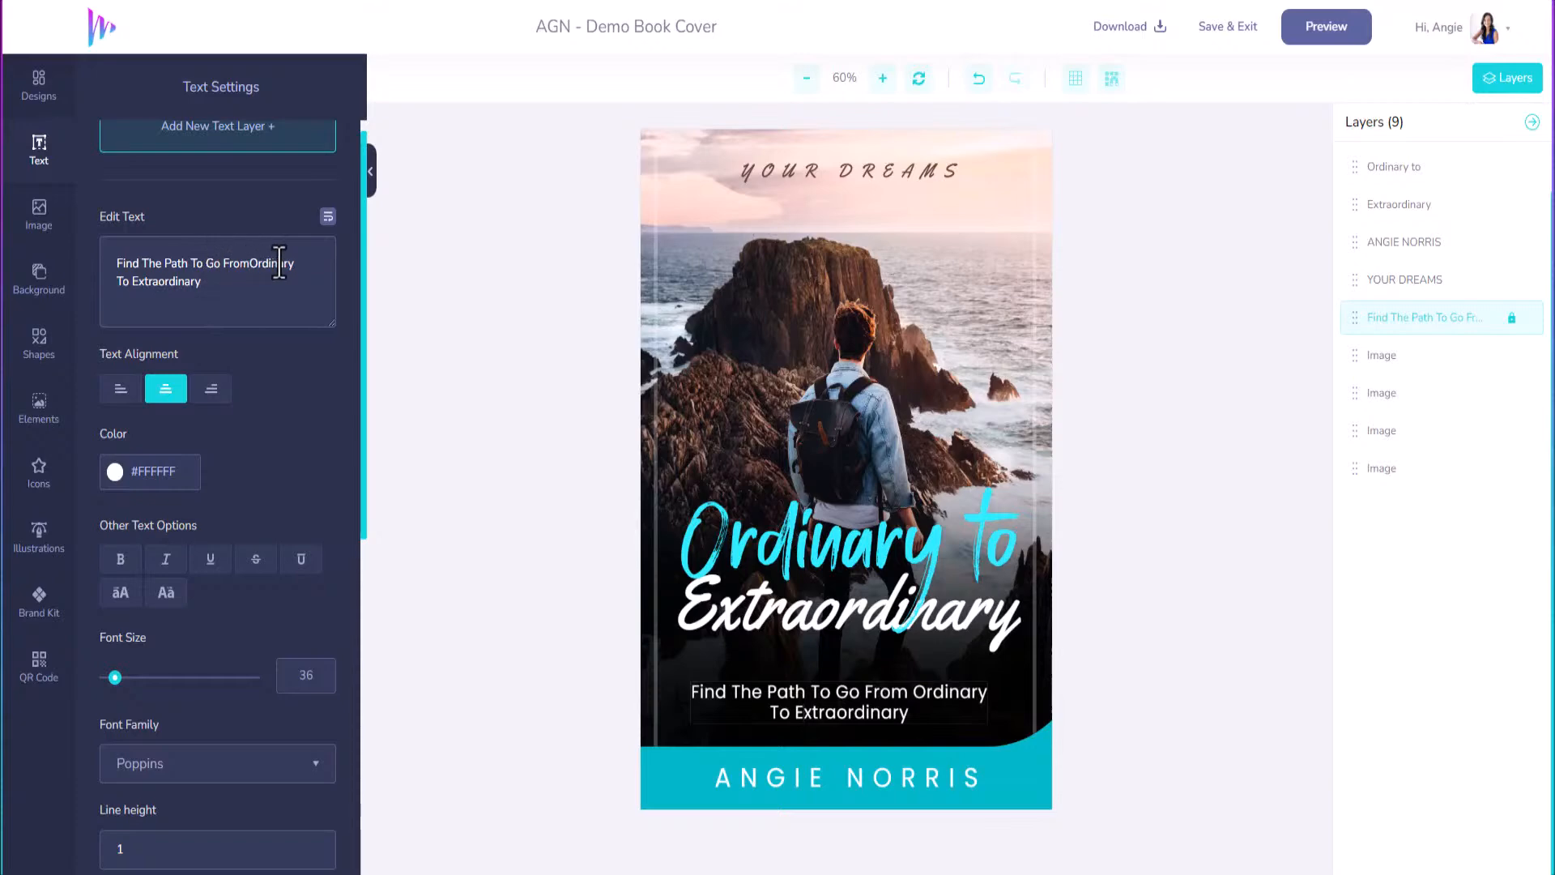
{"action": "key", "text": "Return"}
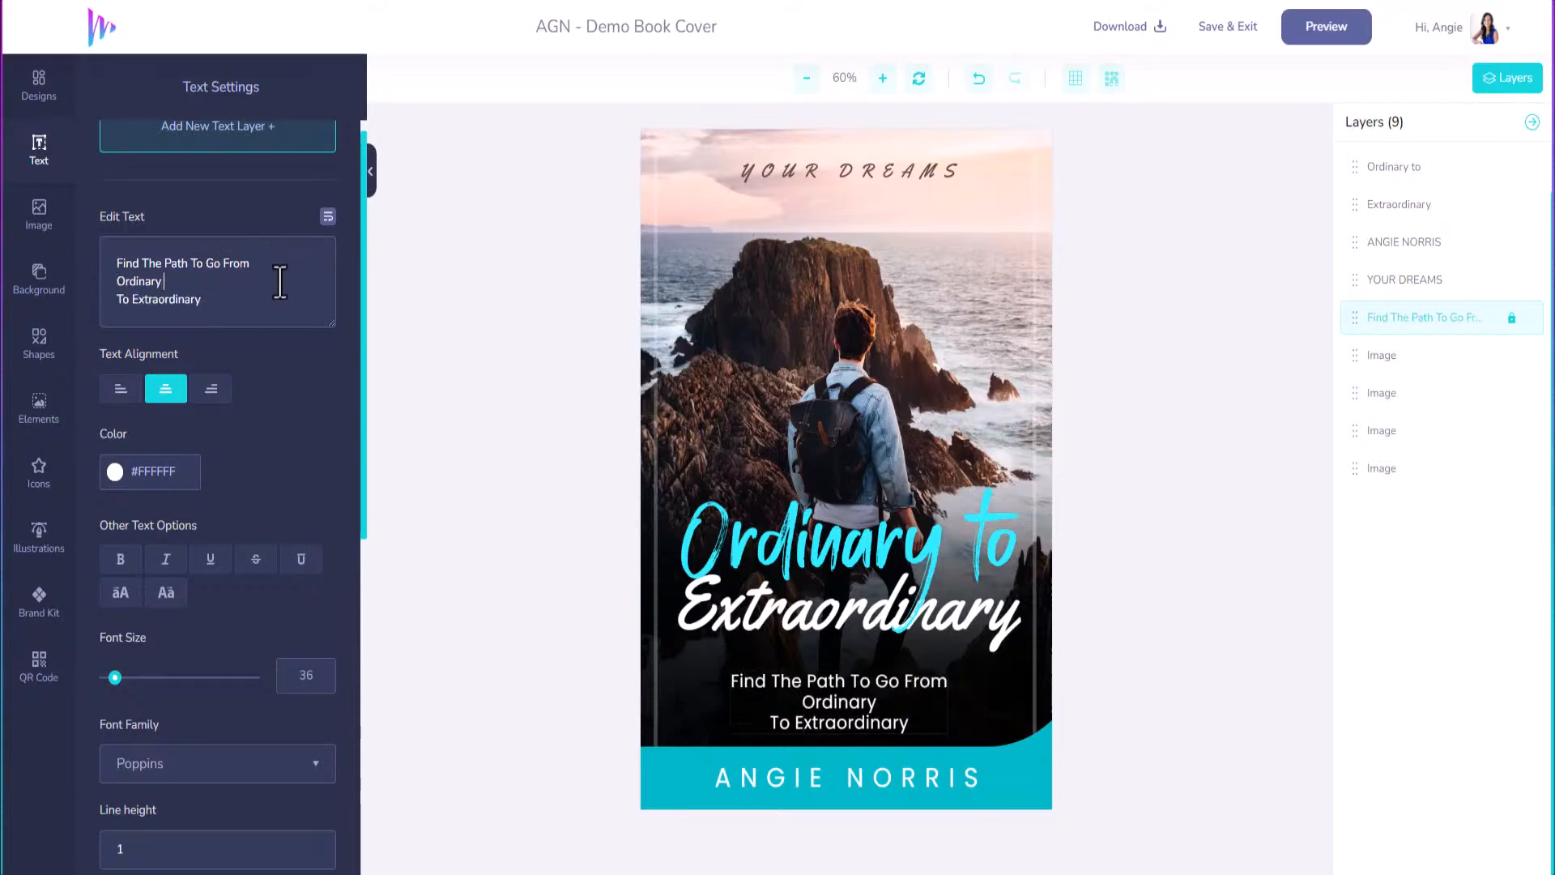
{"action": "key", "text": "Delete"}
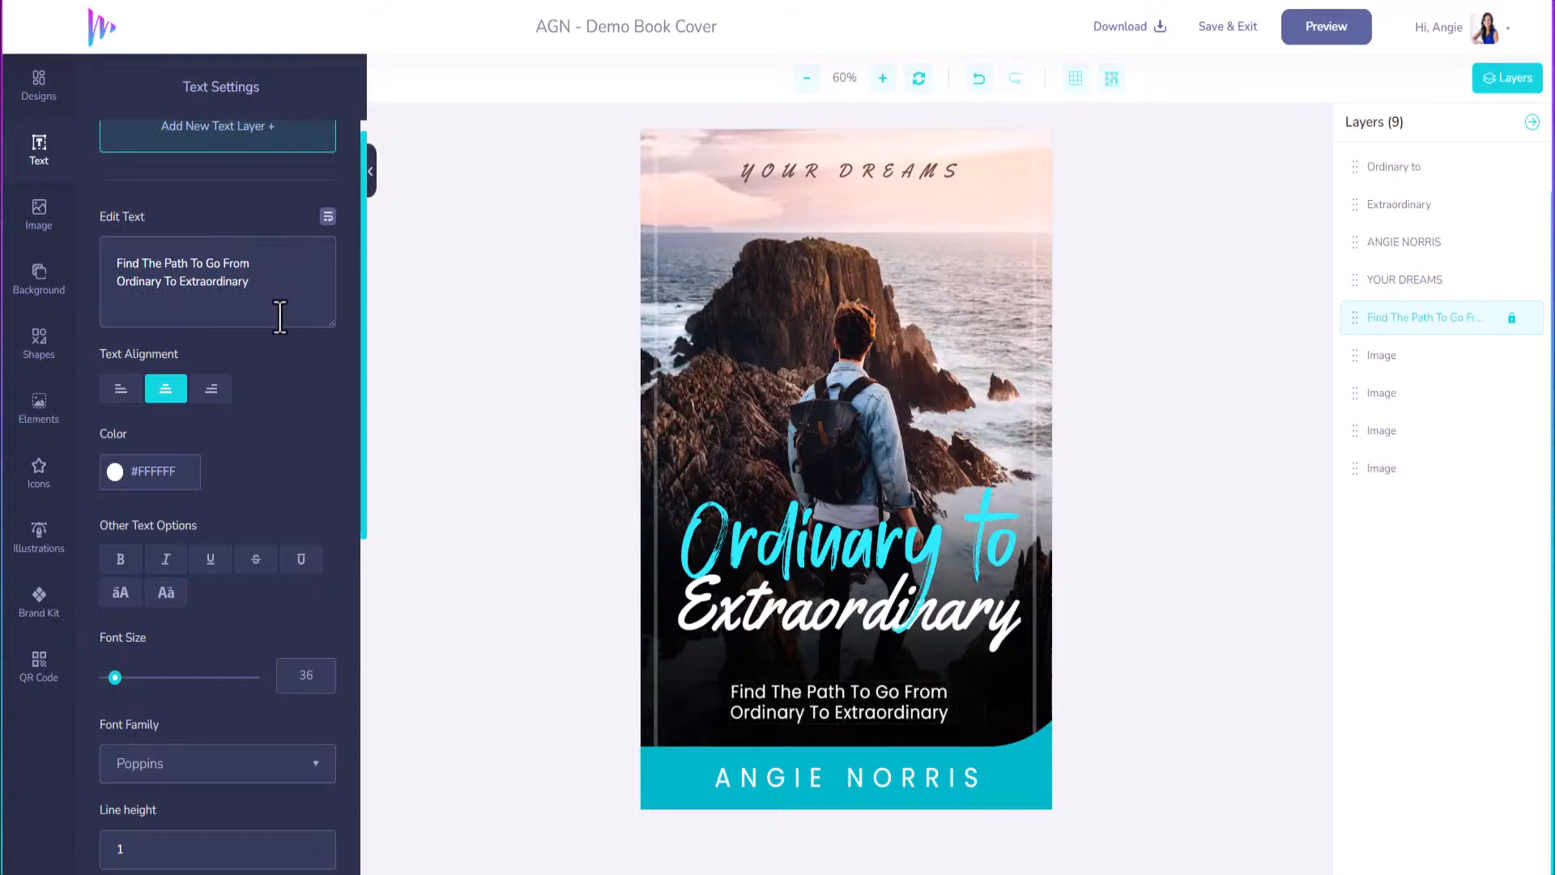
{"action": "left_click", "coordinate": [903, 175]}
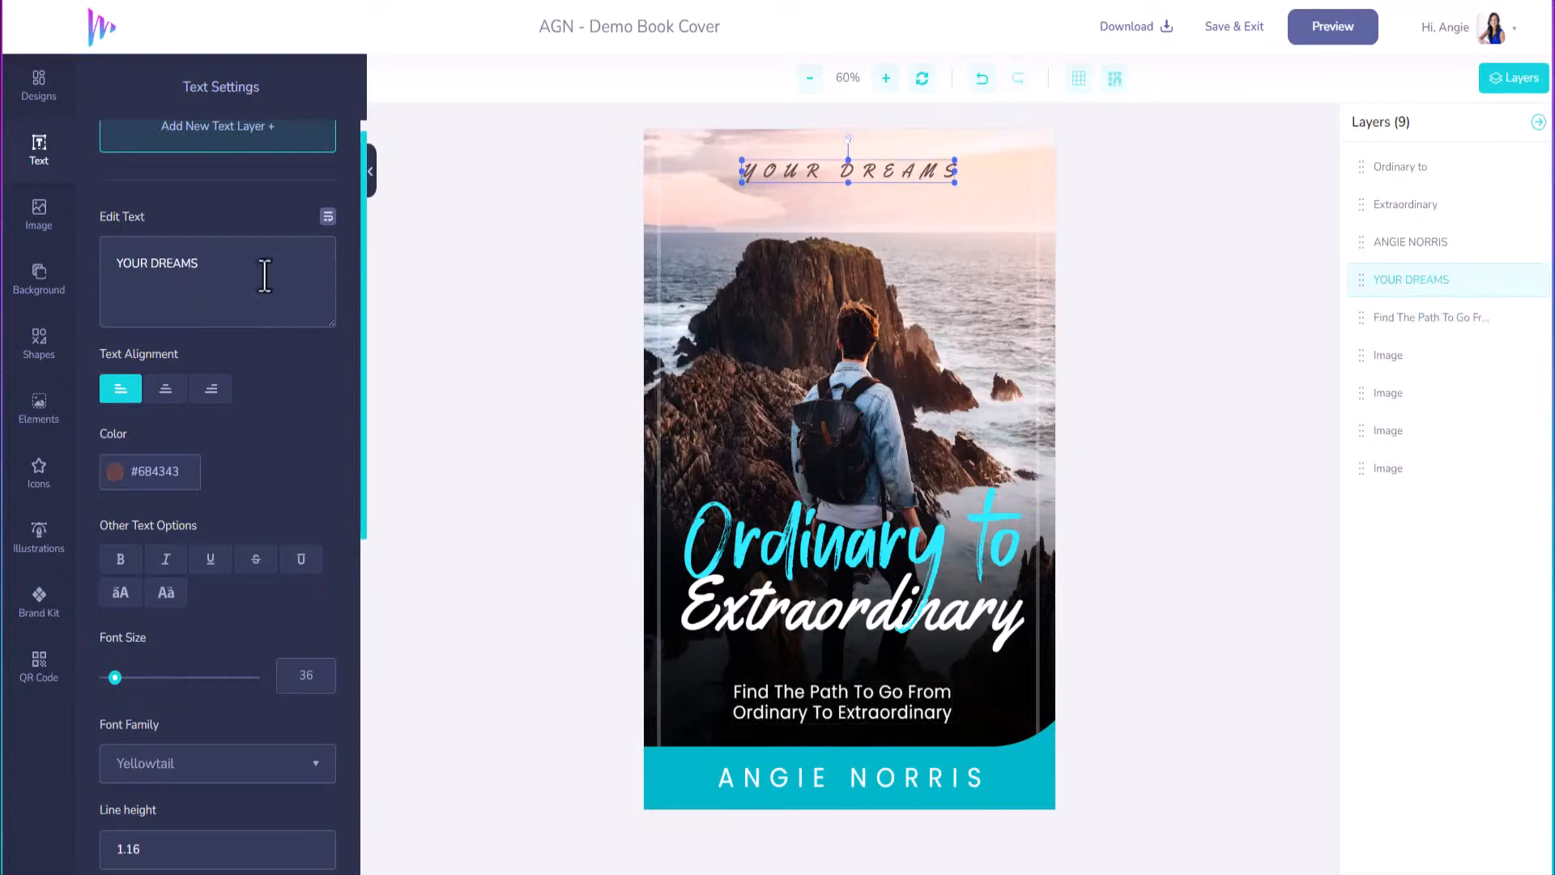
Change the top line to 'LIVE YOUR DREAMS' in brand-kit cyan and add the brand logo.
{"action": "left_click", "coordinate": [122, 264]}
{"action": "type", "text": "LIVE"}
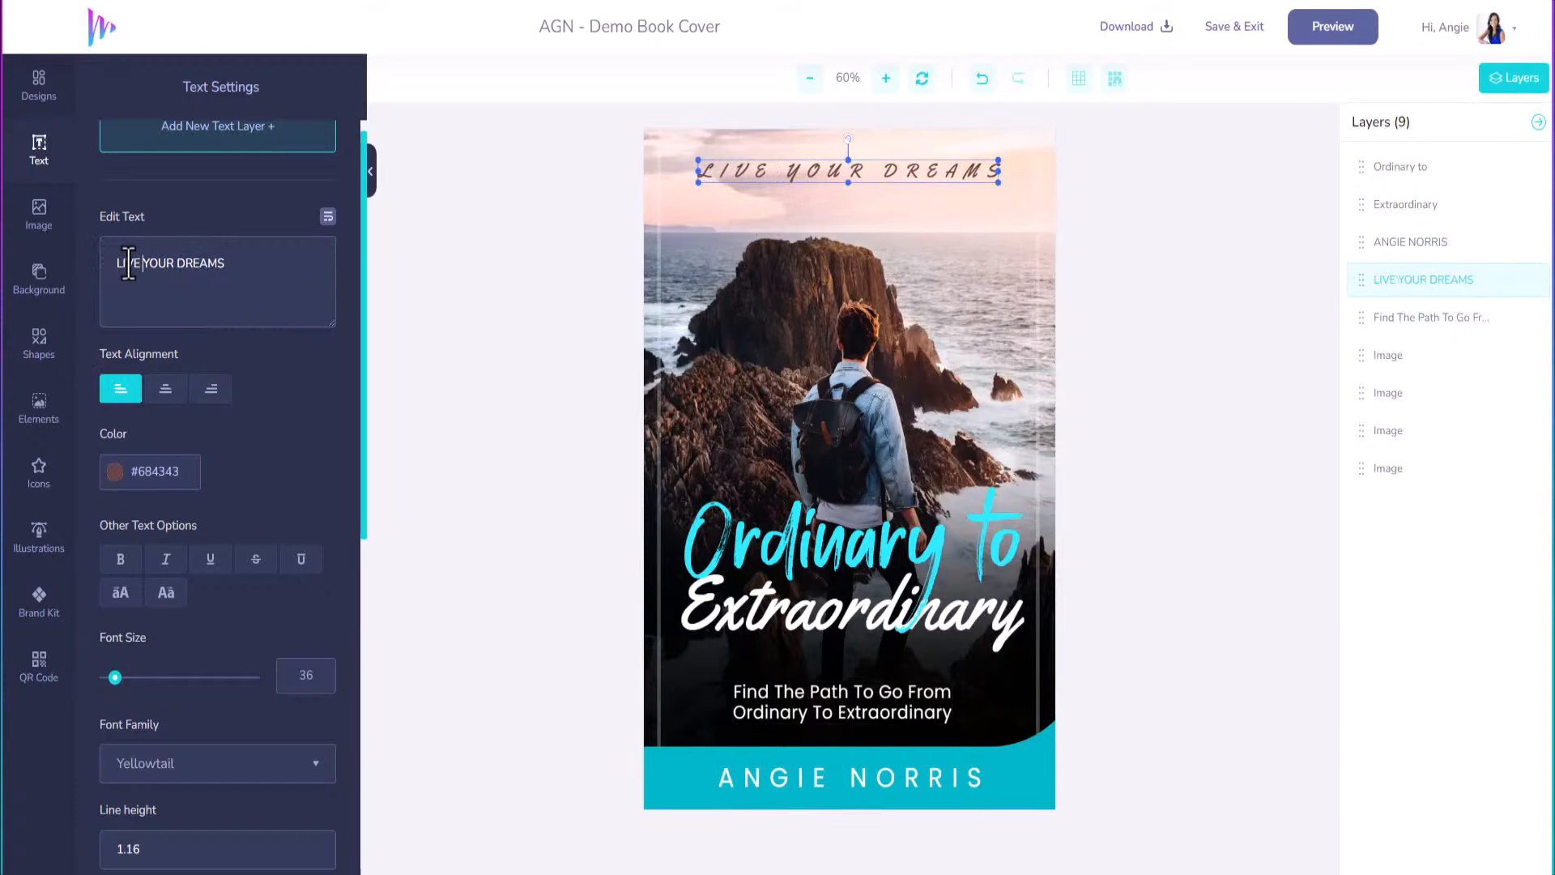
{"action": "left_click", "coordinate": [116, 473]}
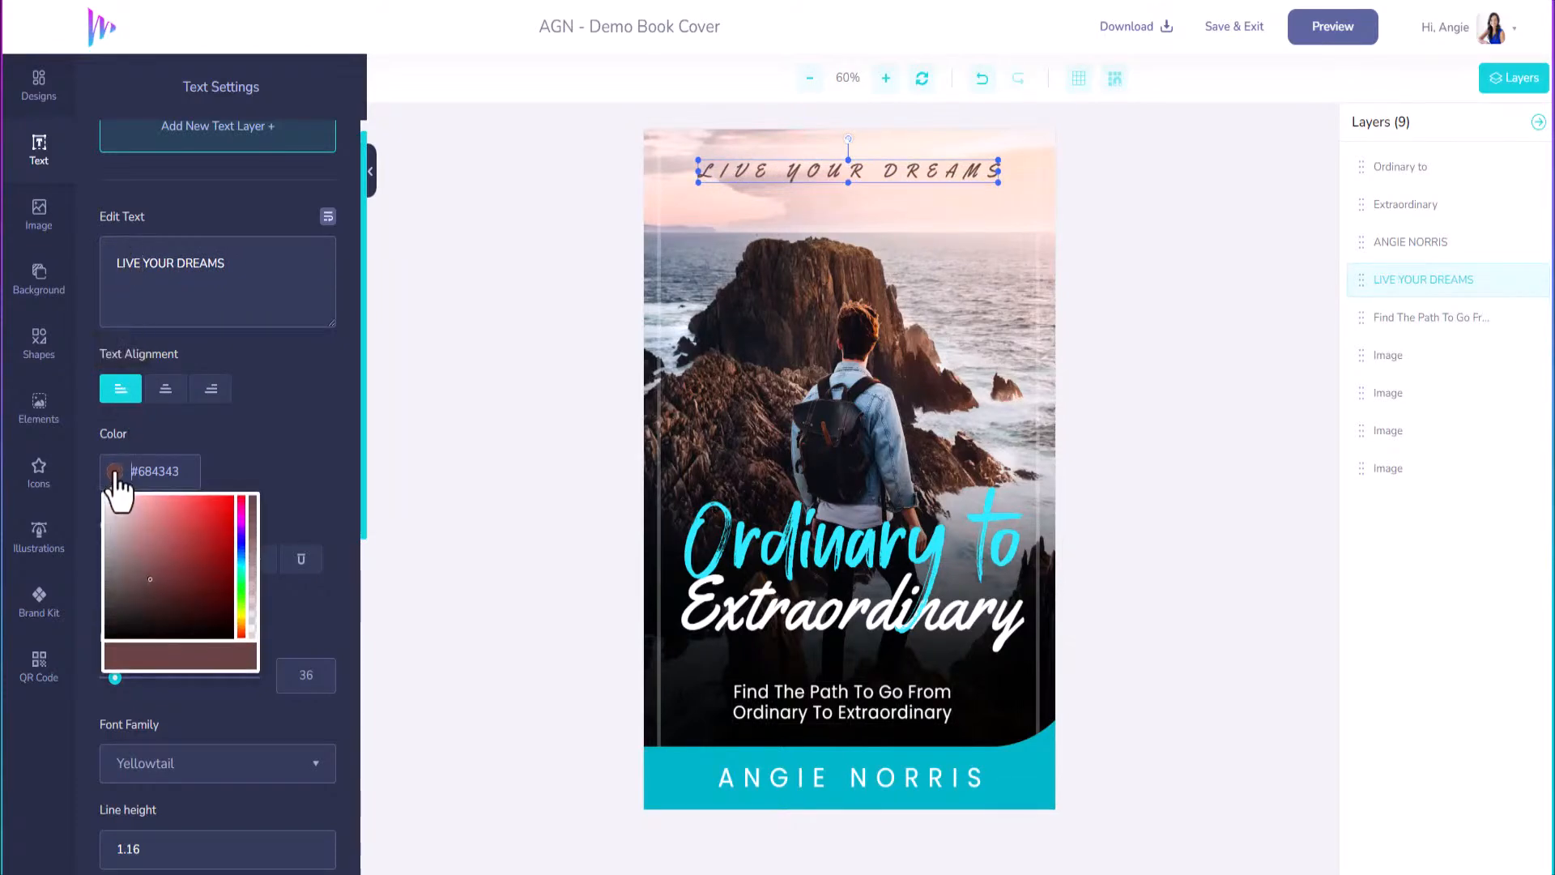
{"action": "left_click", "coordinate": [202, 469]}
{"action": "left_click", "coordinate": [36, 608]}
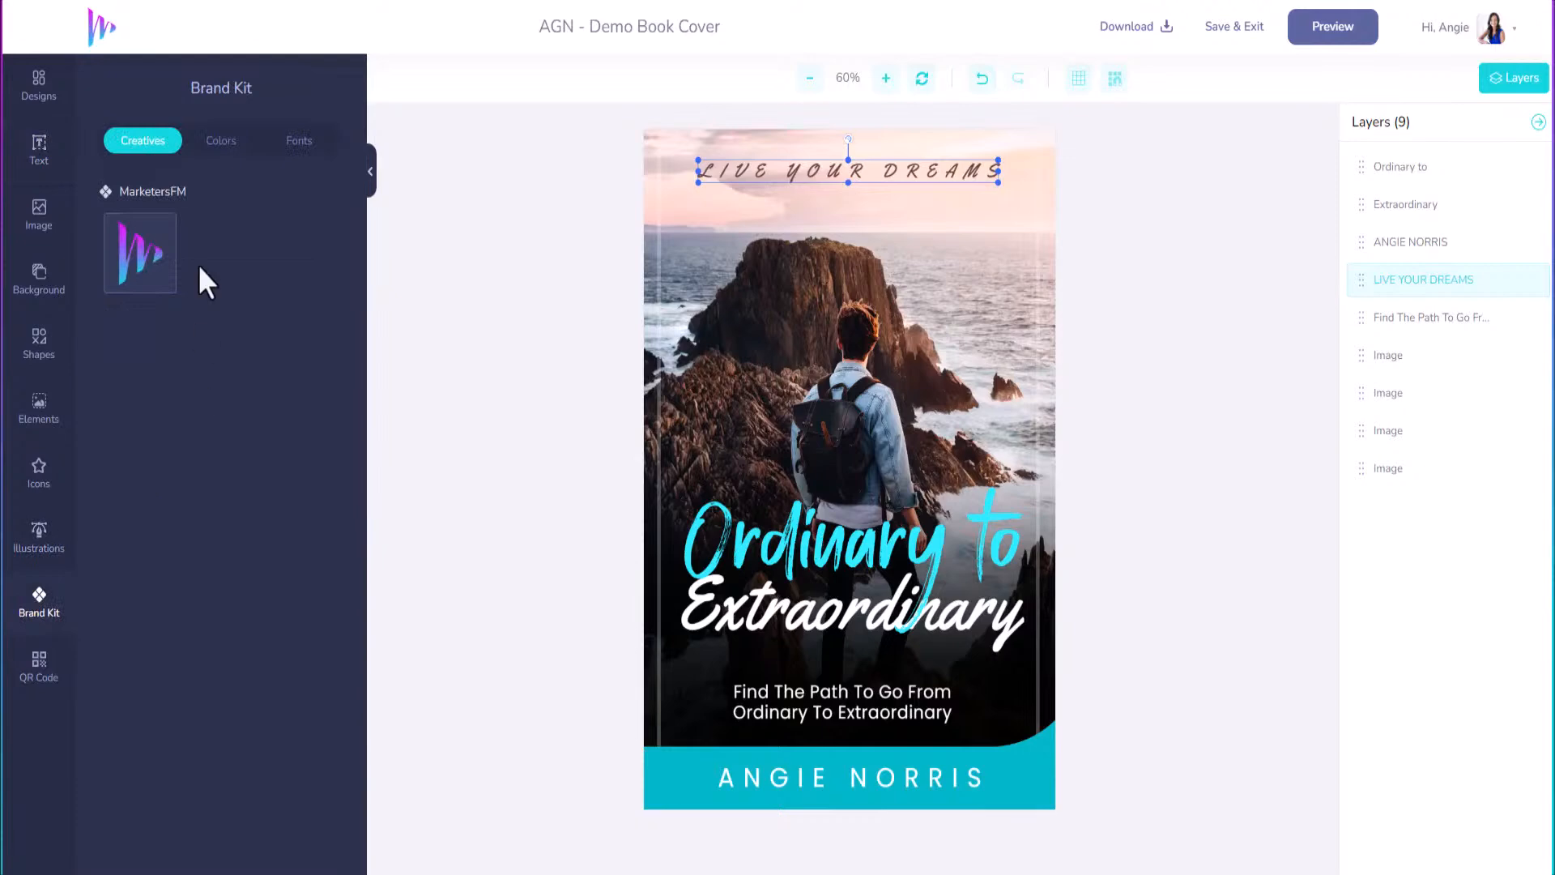
{"action": "left_click", "coordinate": [204, 144]}
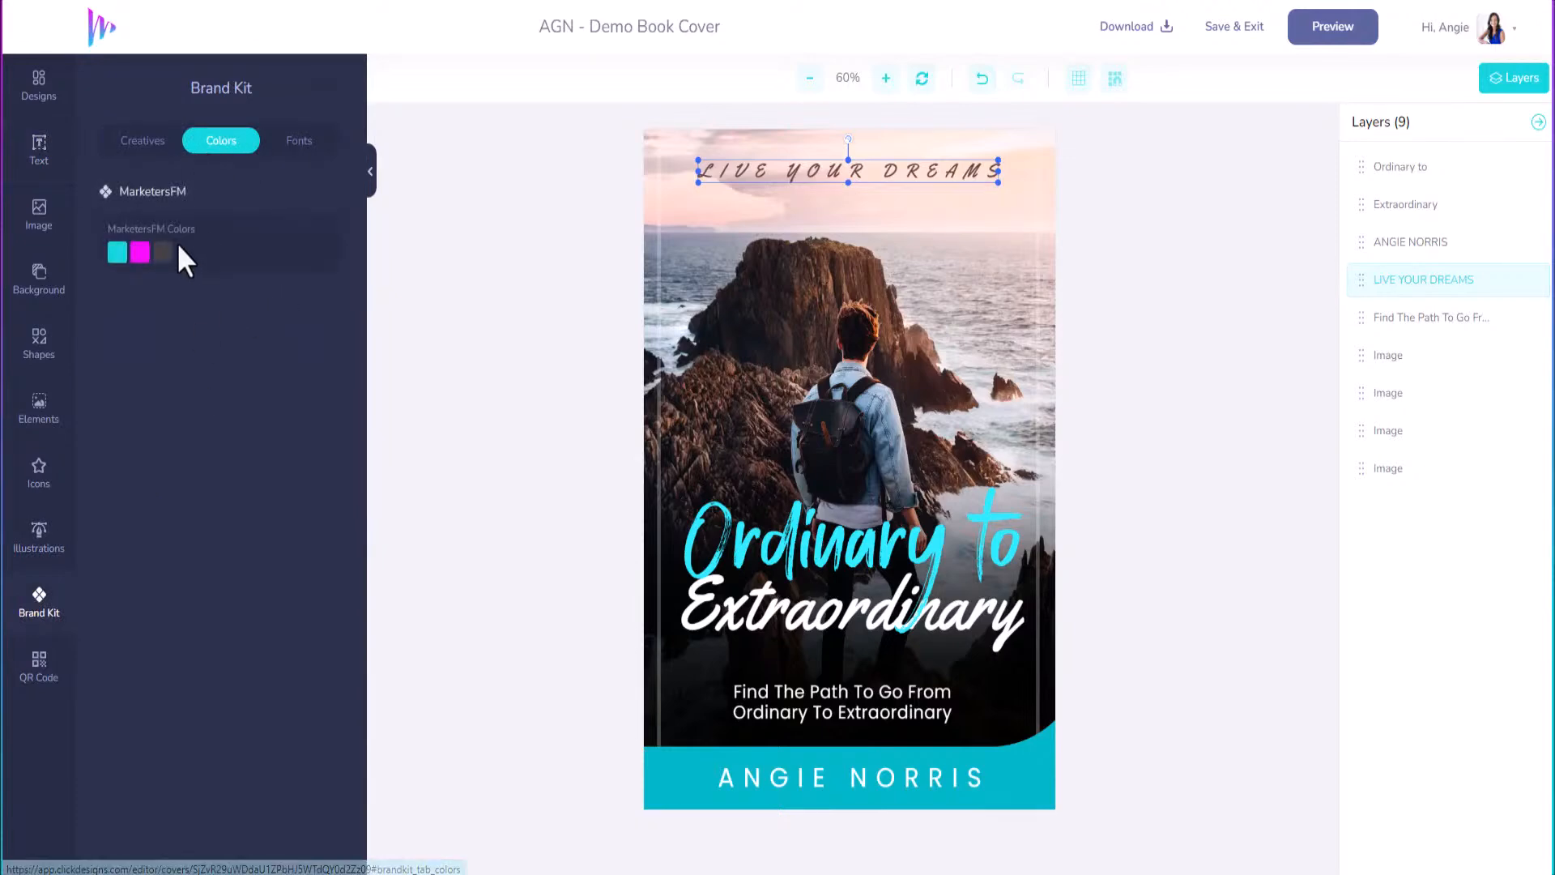
{"action": "left_click", "coordinate": [116, 254]}
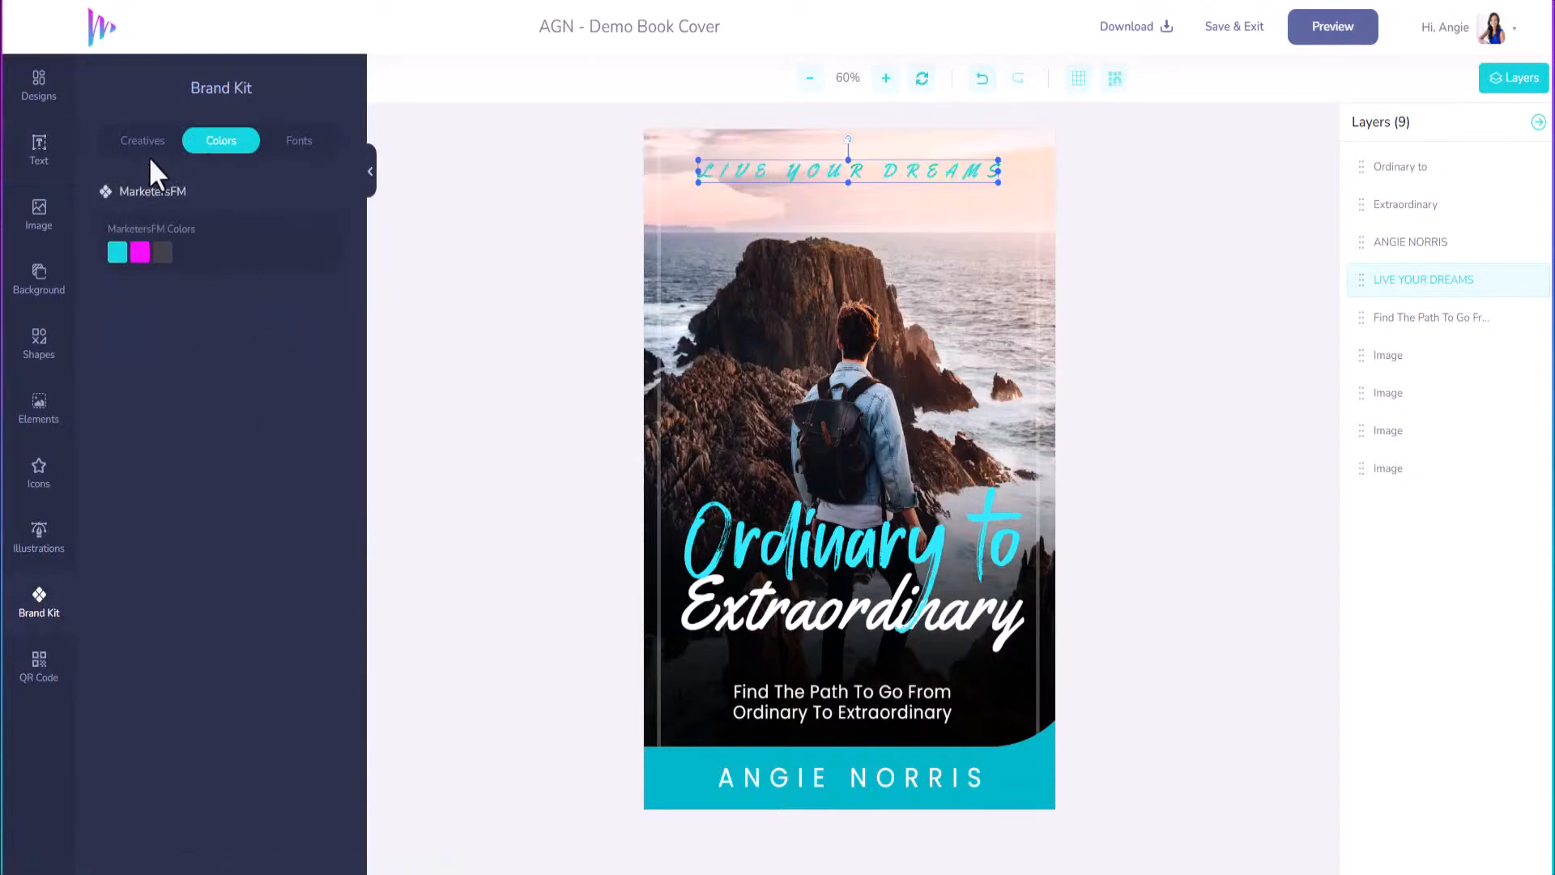
{"action": "left_click", "coordinate": [146, 145]}
{"action": "left_click", "coordinate": [144, 261]}
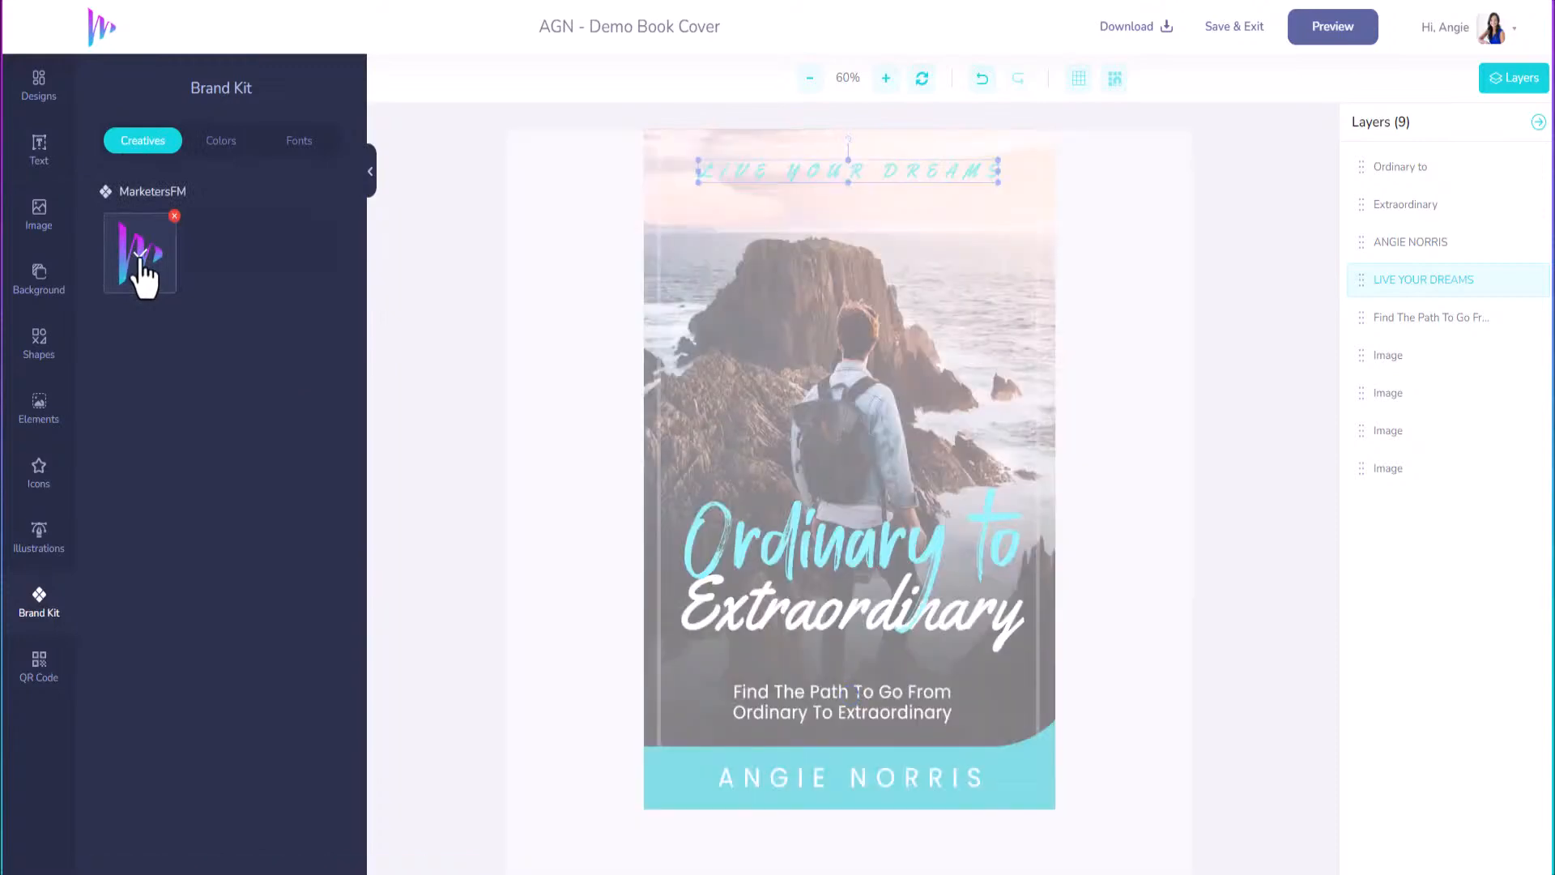
Shrink the brand logo to a small mark under the top line, then check the background layers.
{"action": "left_click", "coordinate": [755, 351]}
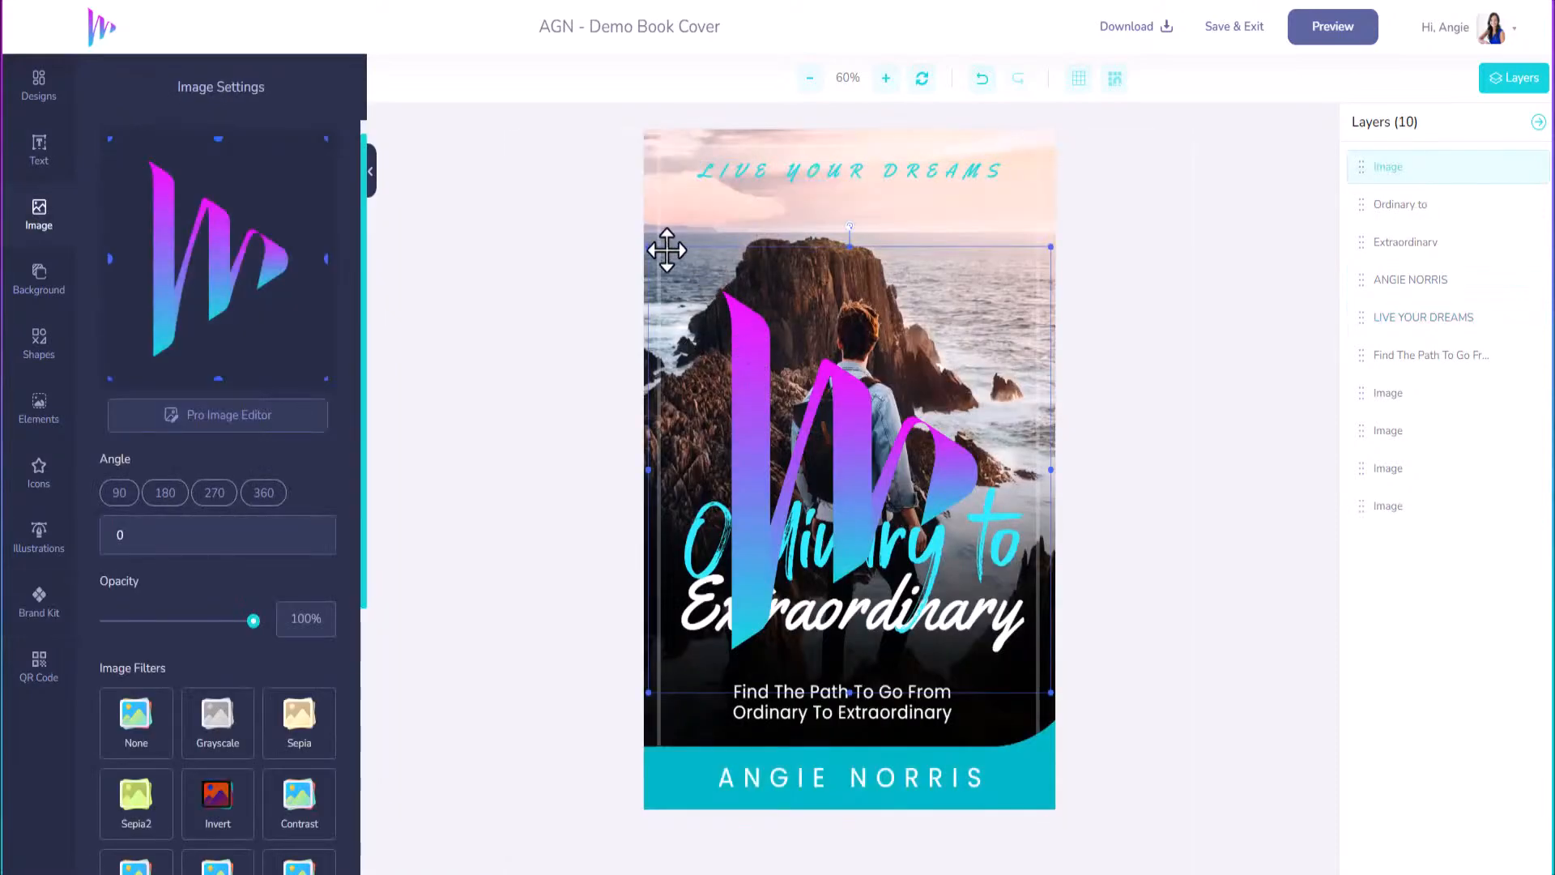
{"action": "left_click_drag", "start_coordinate": [649, 247], "coordinate": [846, 238]}
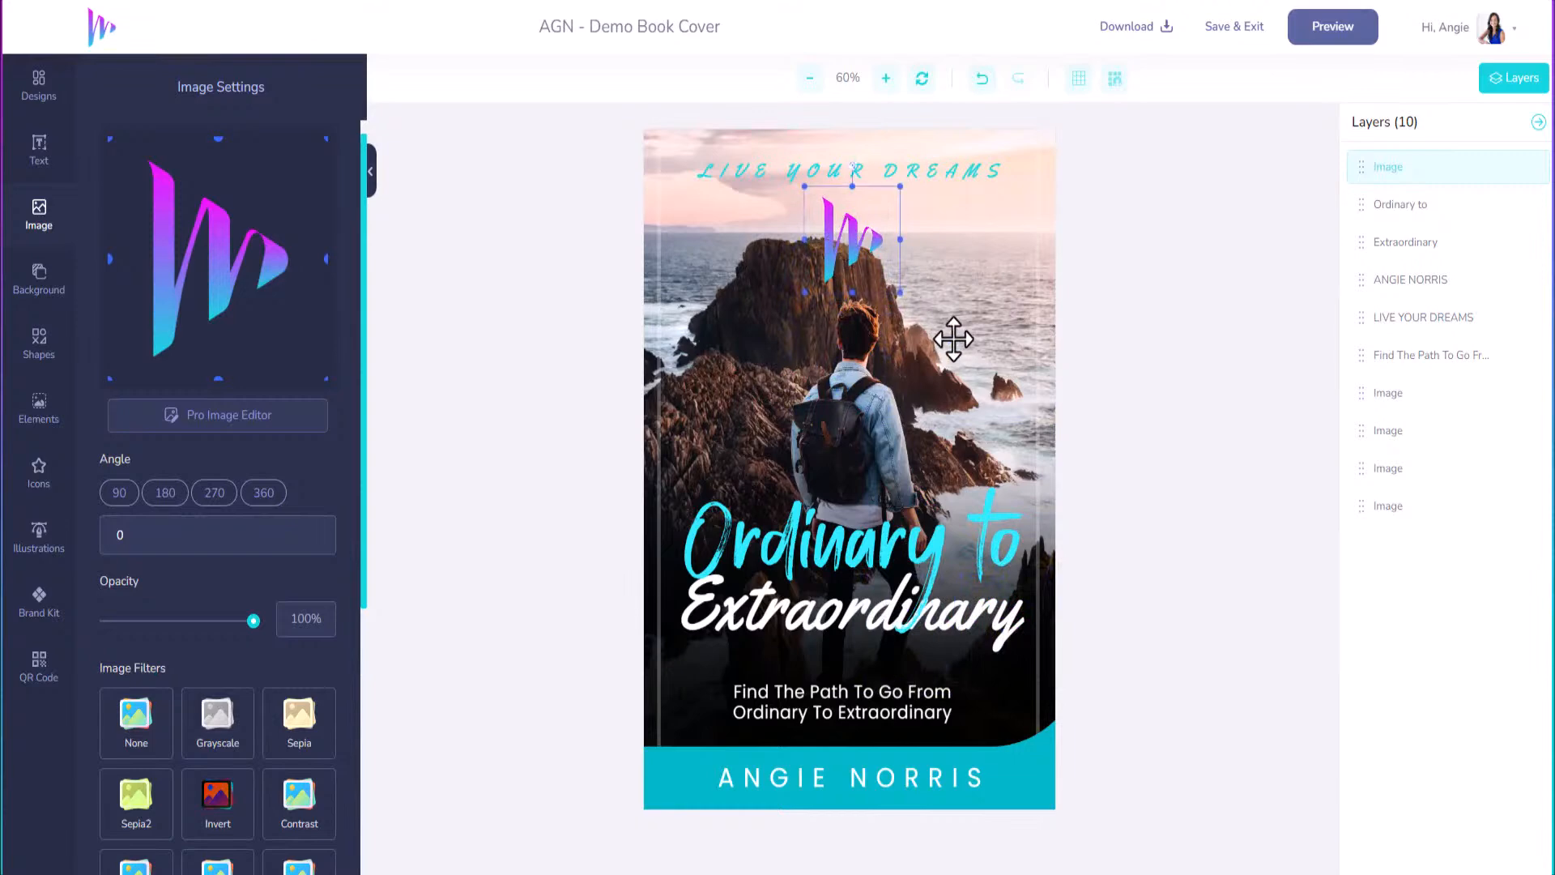
{"action": "left_click", "coordinate": [954, 339]}
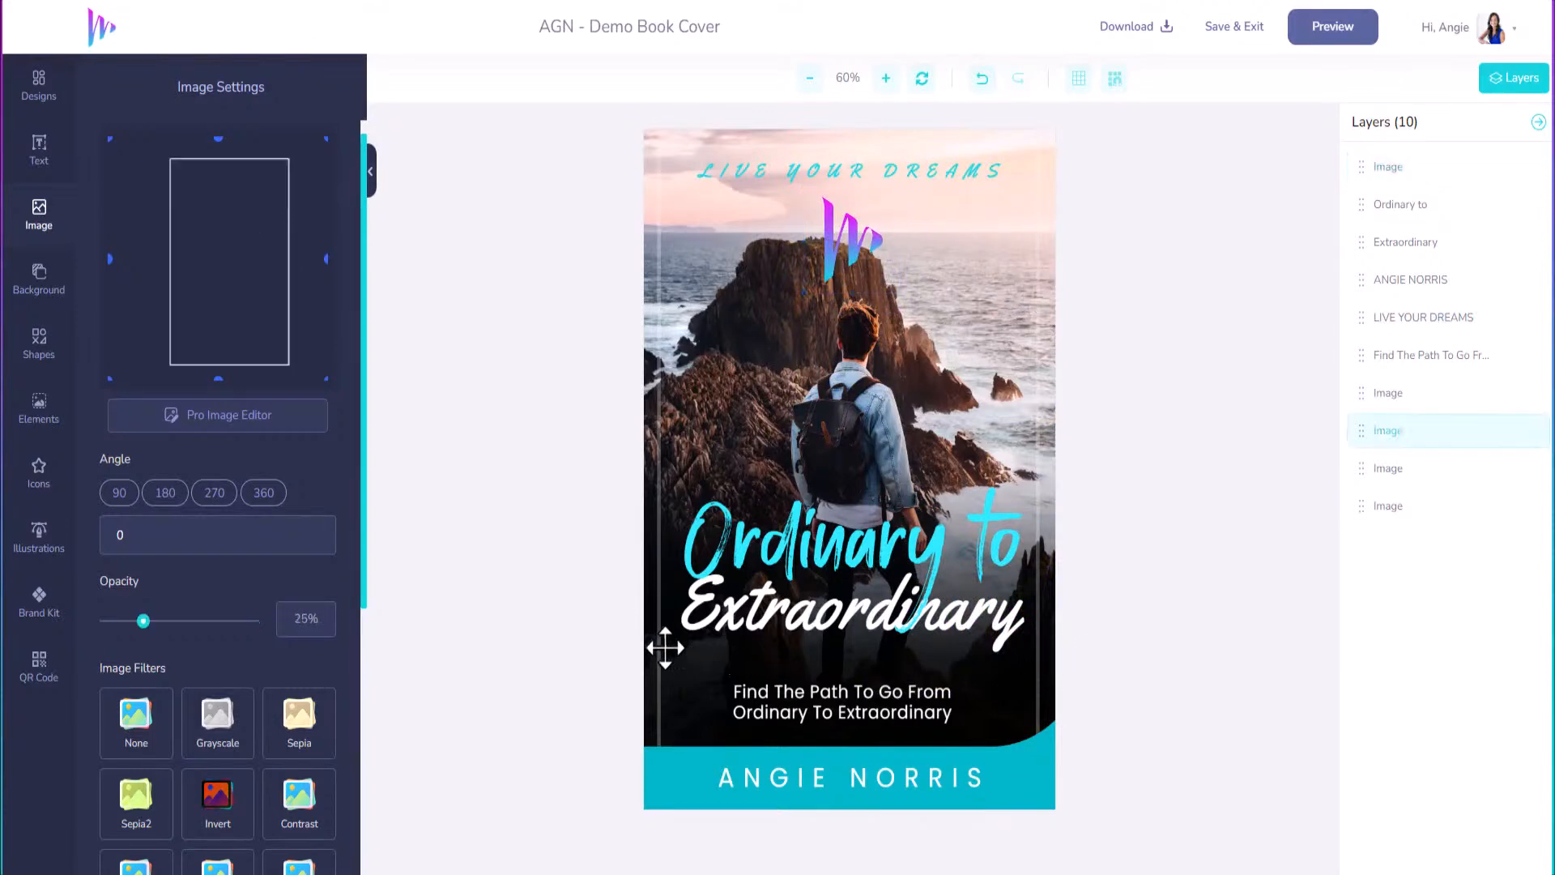
{"action": "left_click", "coordinate": [694, 460]}
{"action": "left_click", "coordinate": [710, 325]}
{"action": "left_click", "coordinate": [43, 294]}
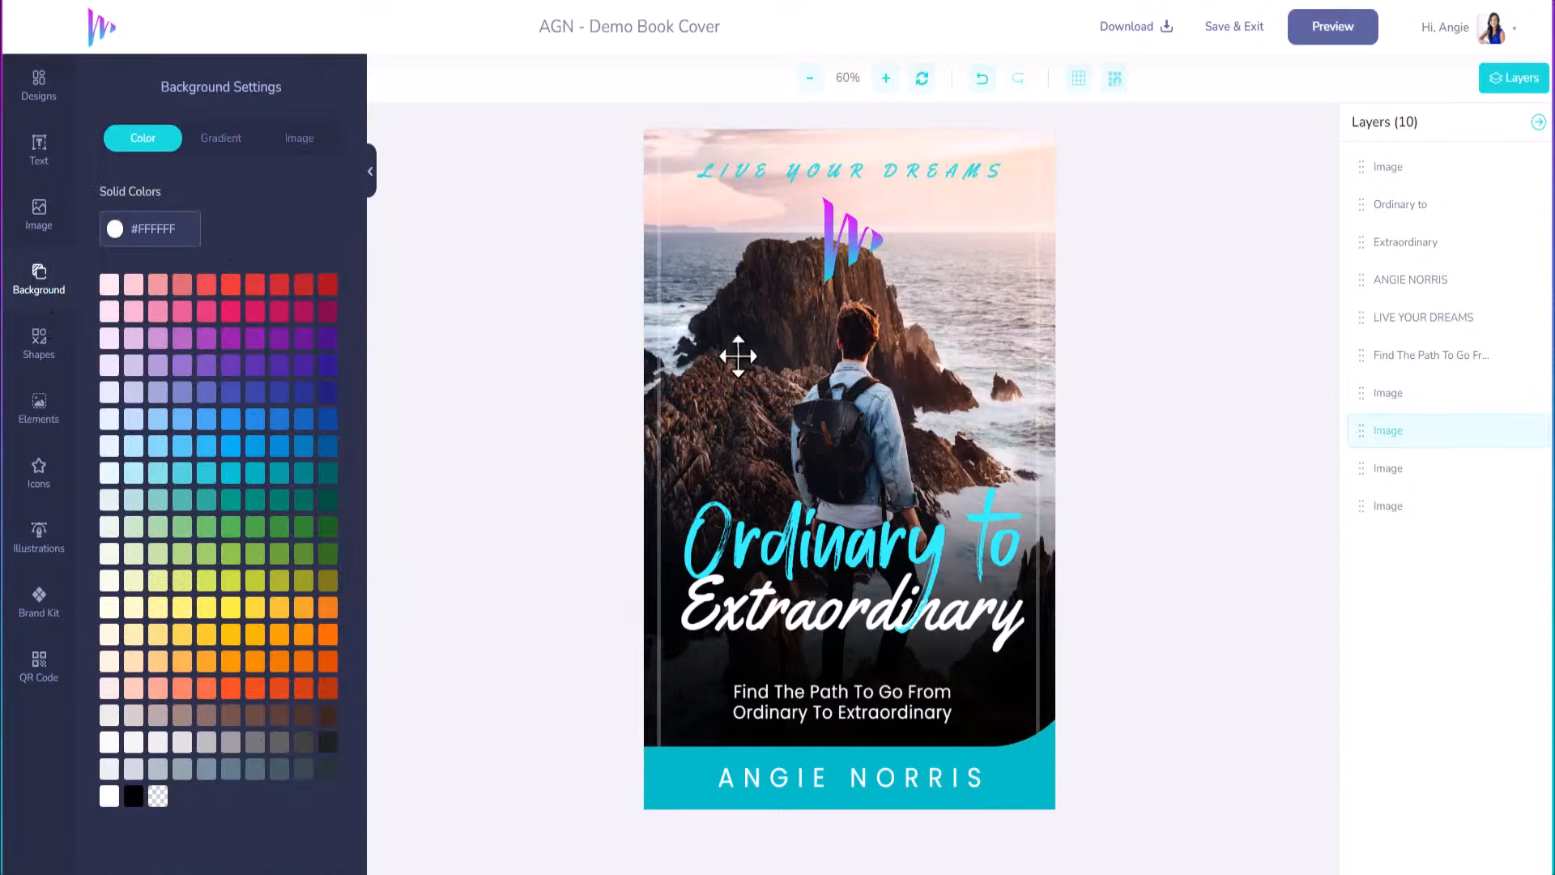
Upload the photo of the woman on the white sofa through Background > Image.
{"action": "left_click", "coordinate": [221, 147]}
{"action": "left_click", "coordinate": [302, 141]}
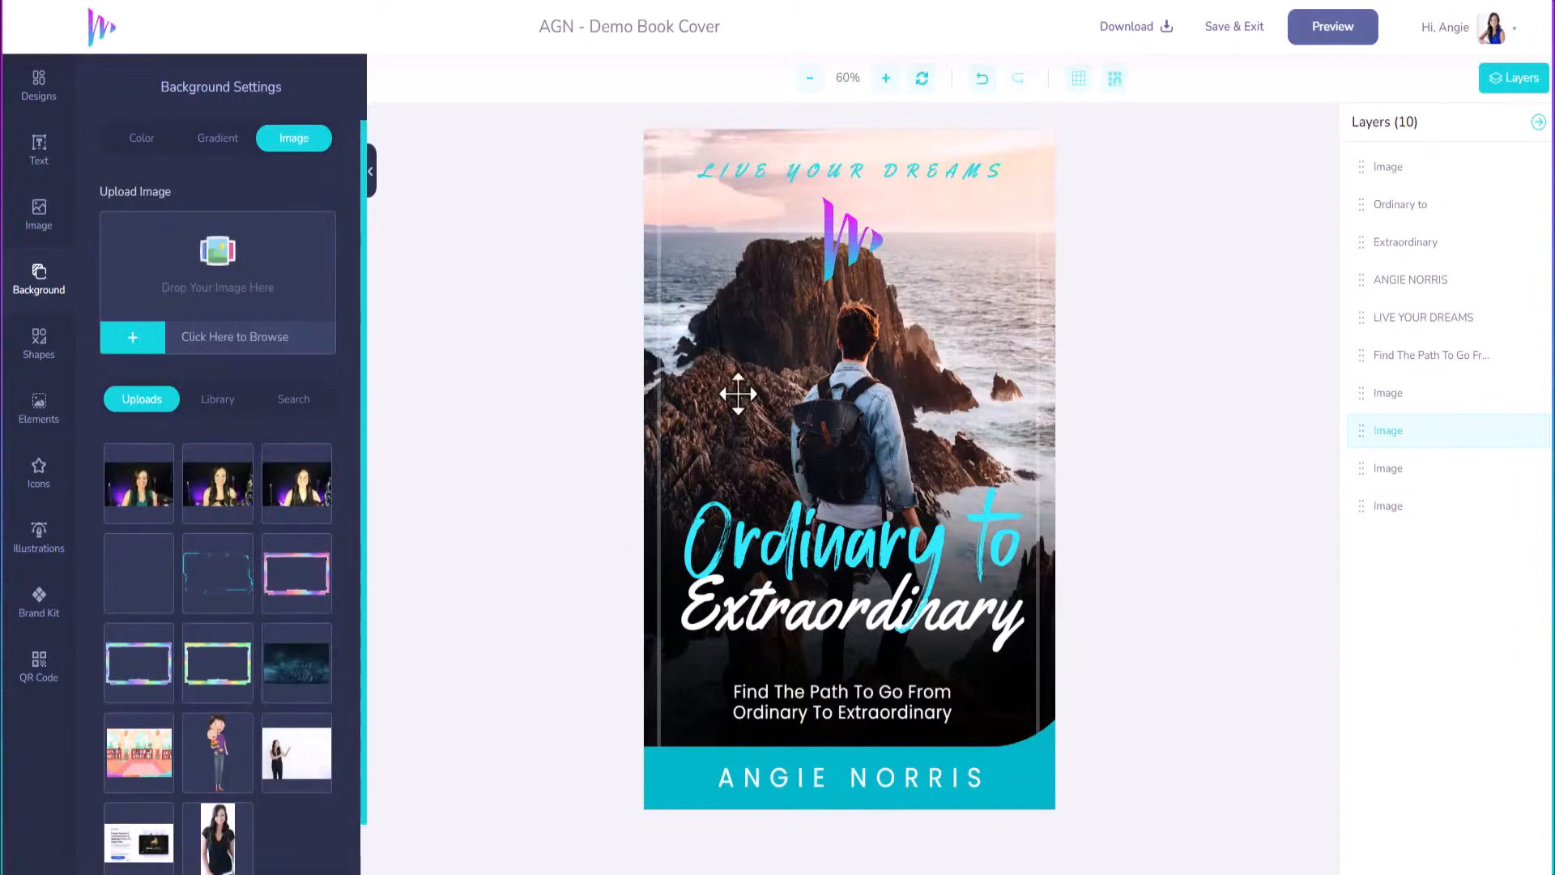
{"action": "left_click", "coordinate": [199, 405]}
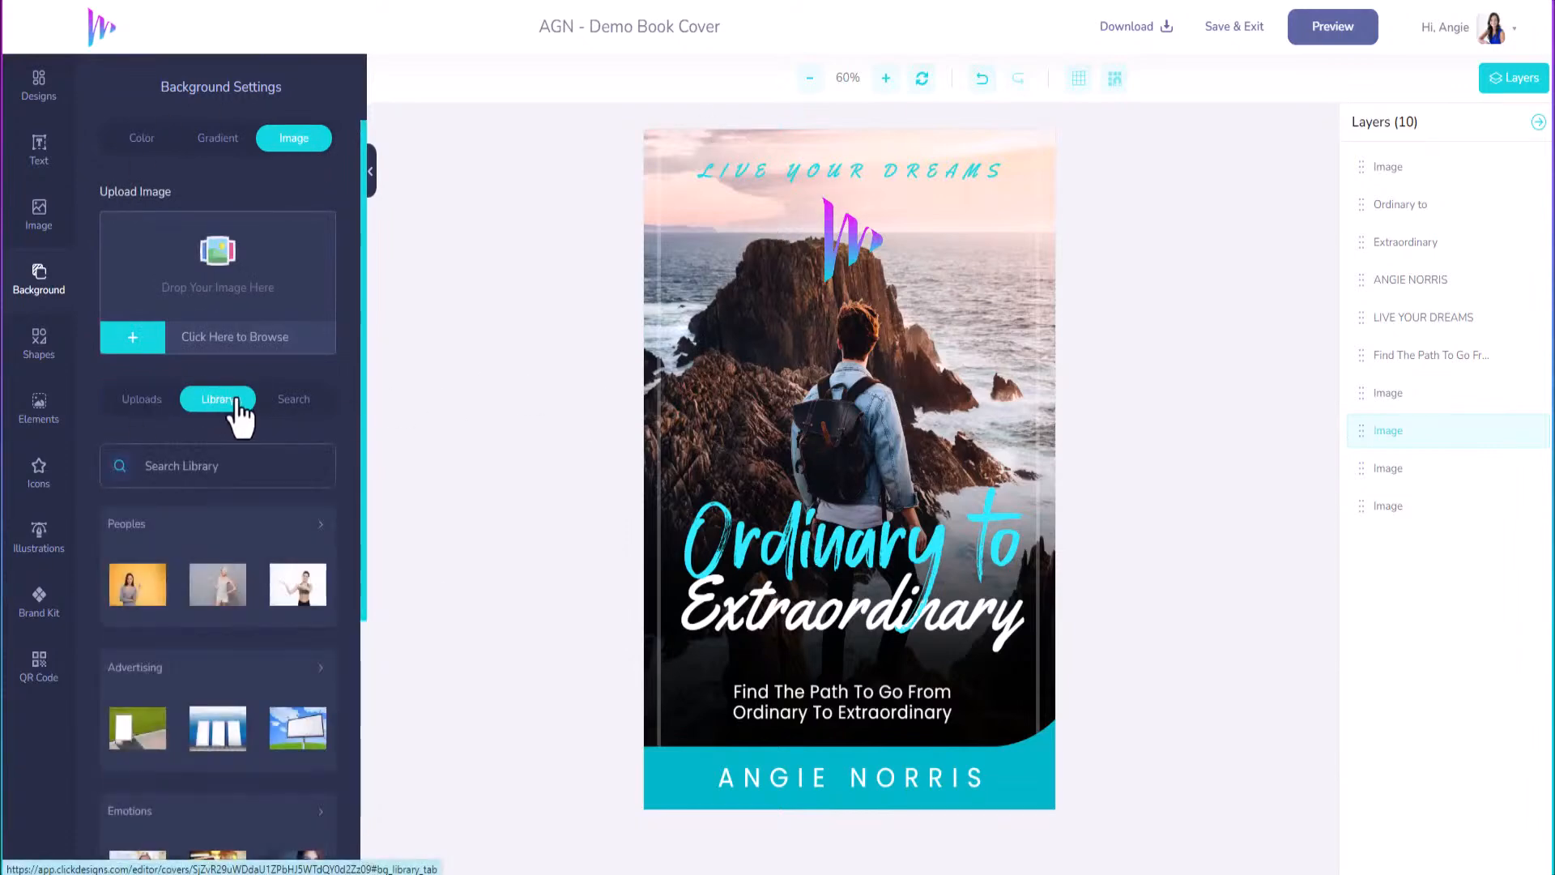
{"action": "left_click", "coordinate": [154, 401]}
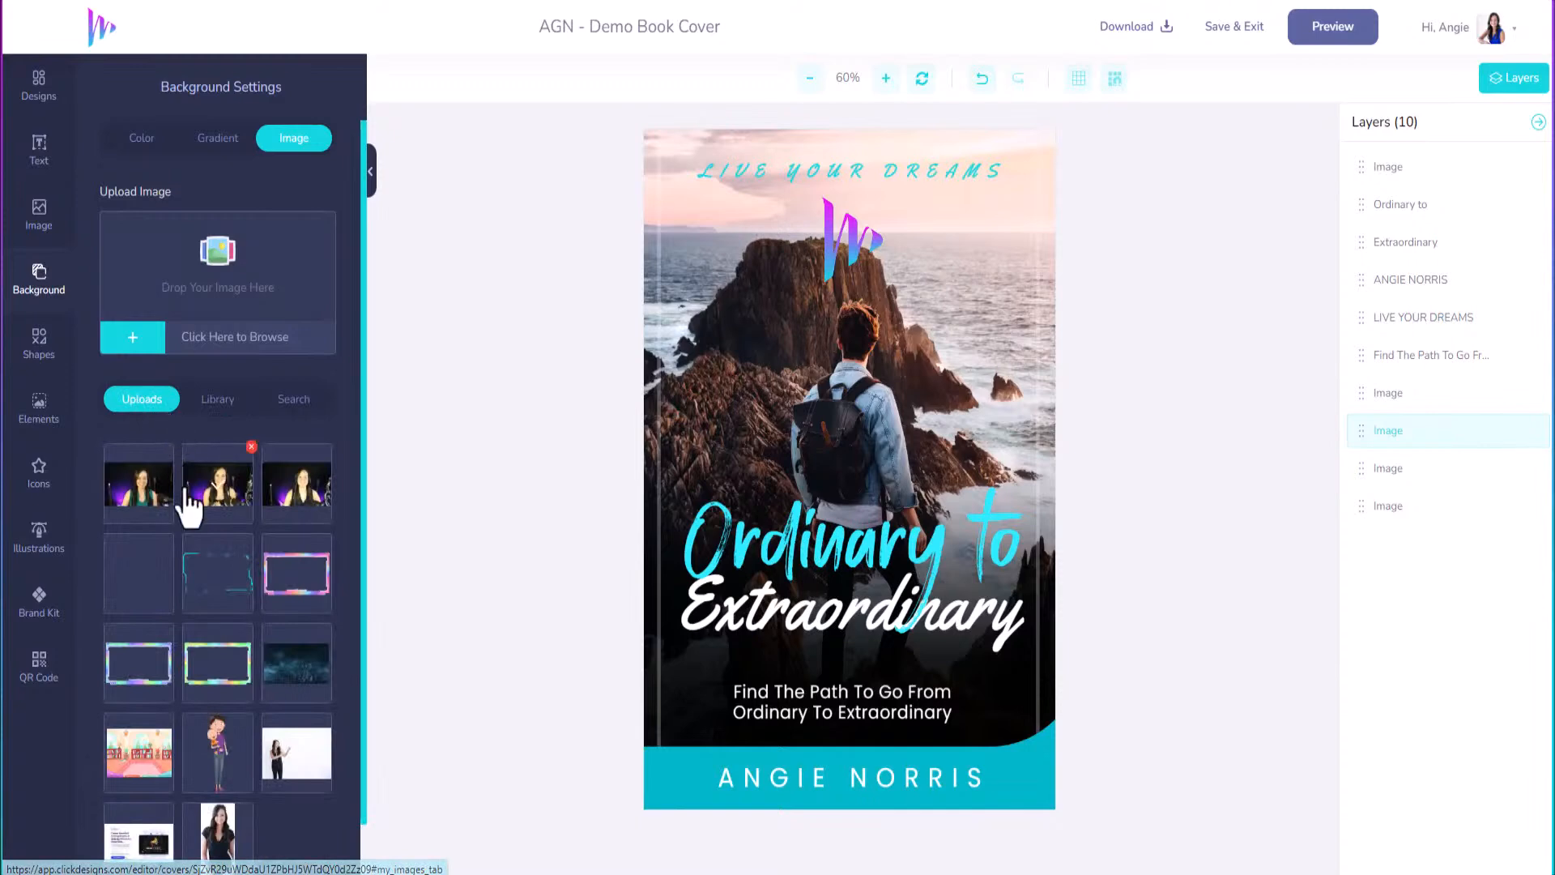
{"action": "scroll", "coordinate": [213, 664], "scroll_direction": "down", "scroll_amount": 1}
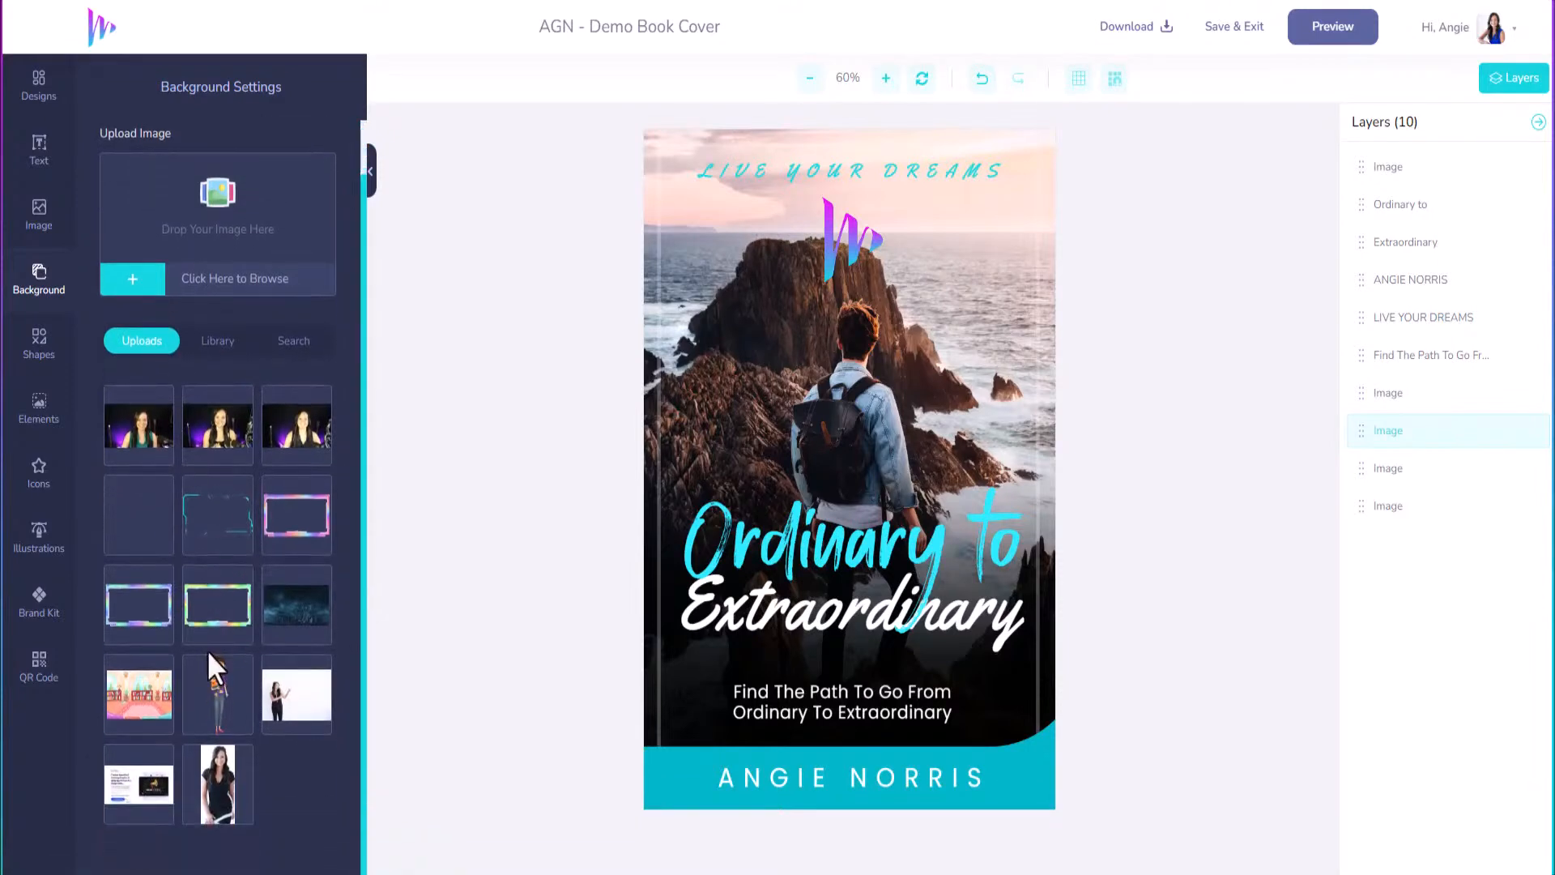
{"action": "scroll", "coordinate": [181, 555], "scroll_direction": "up", "scroll_amount": 1}
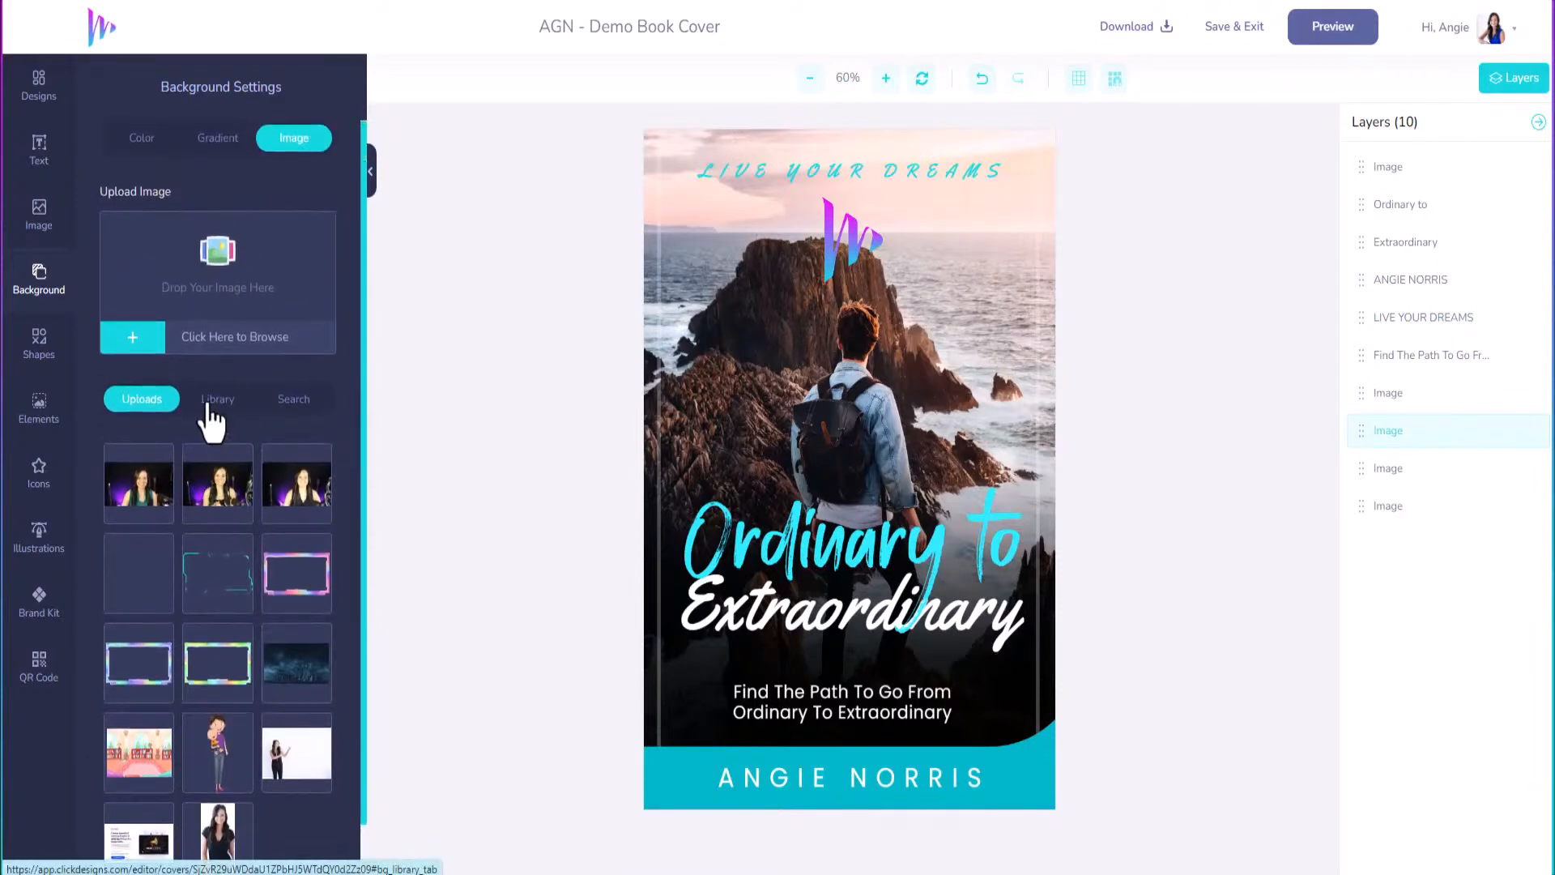
{"action": "left_click", "coordinate": [132, 338]}
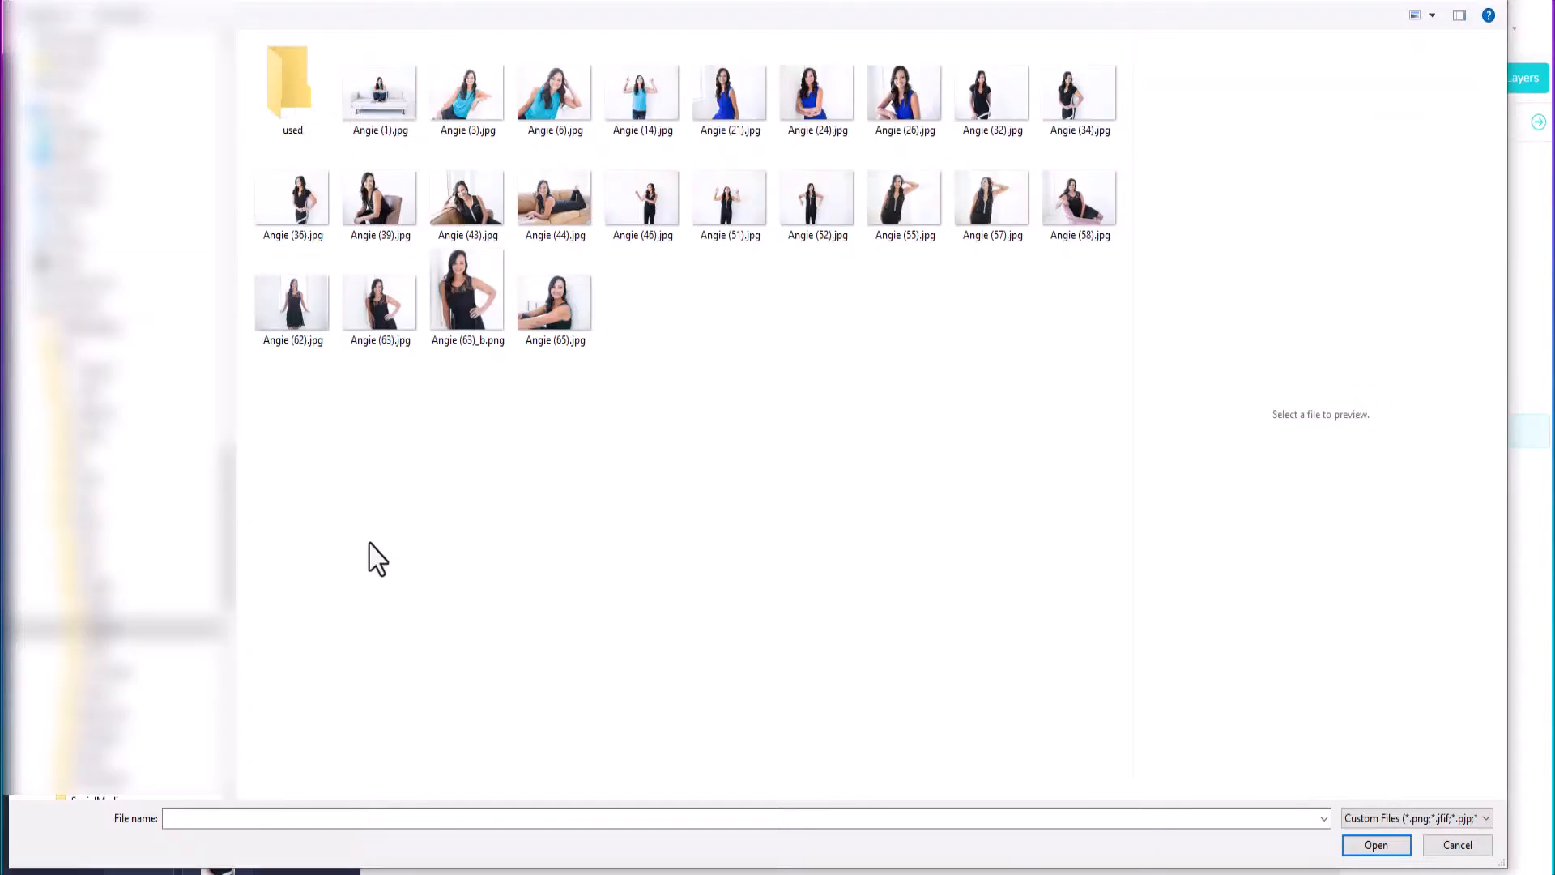
{"action": "left_click", "coordinate": [380, 93]}
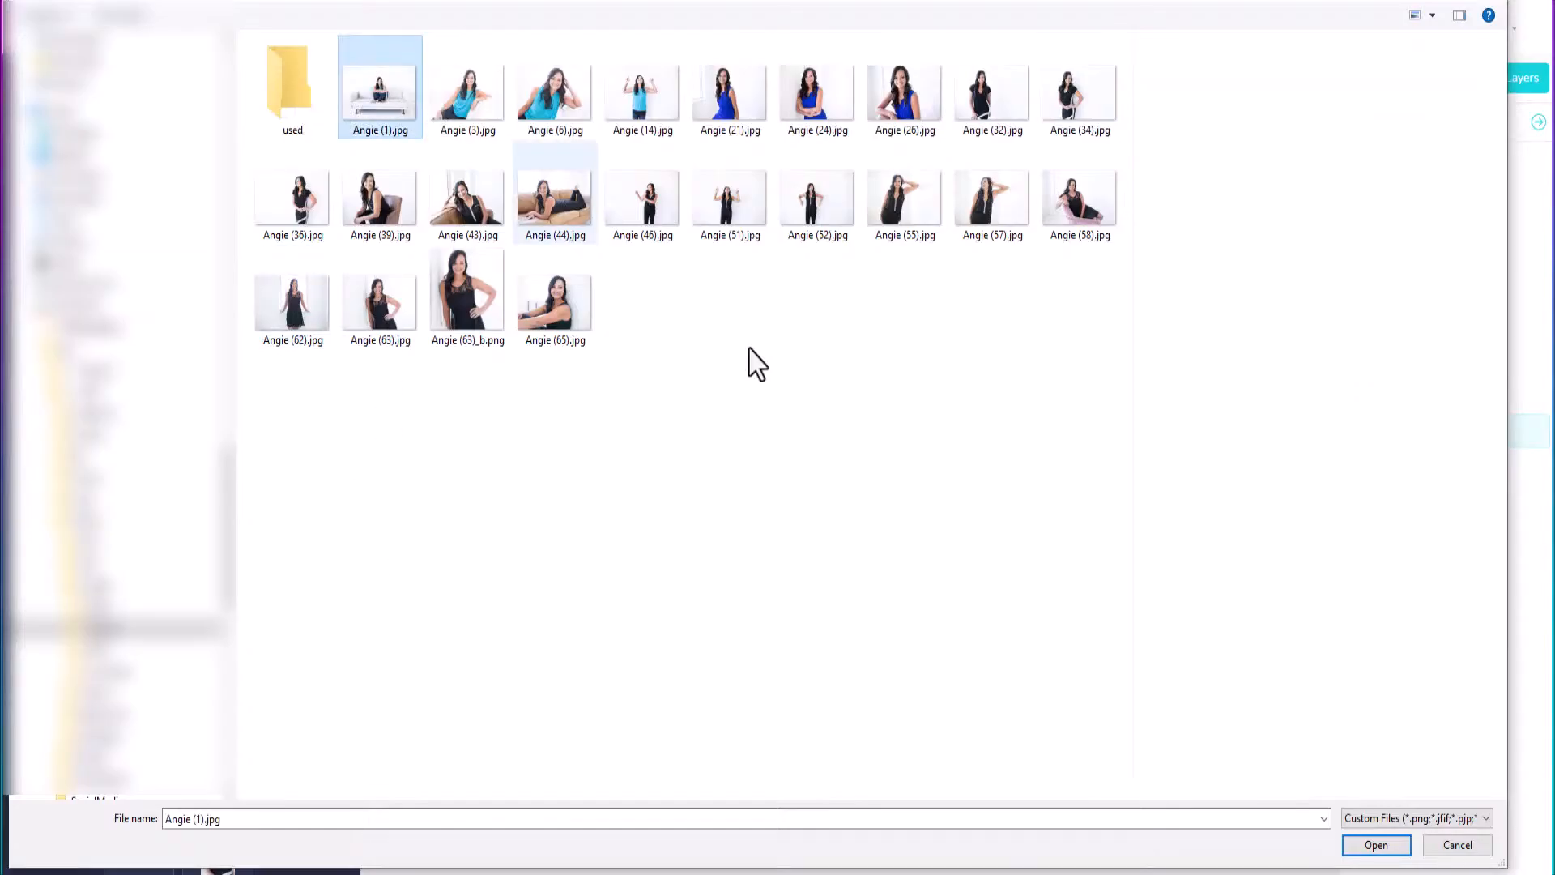
{"action": "left_click", "coordinate": [1377, 845]}
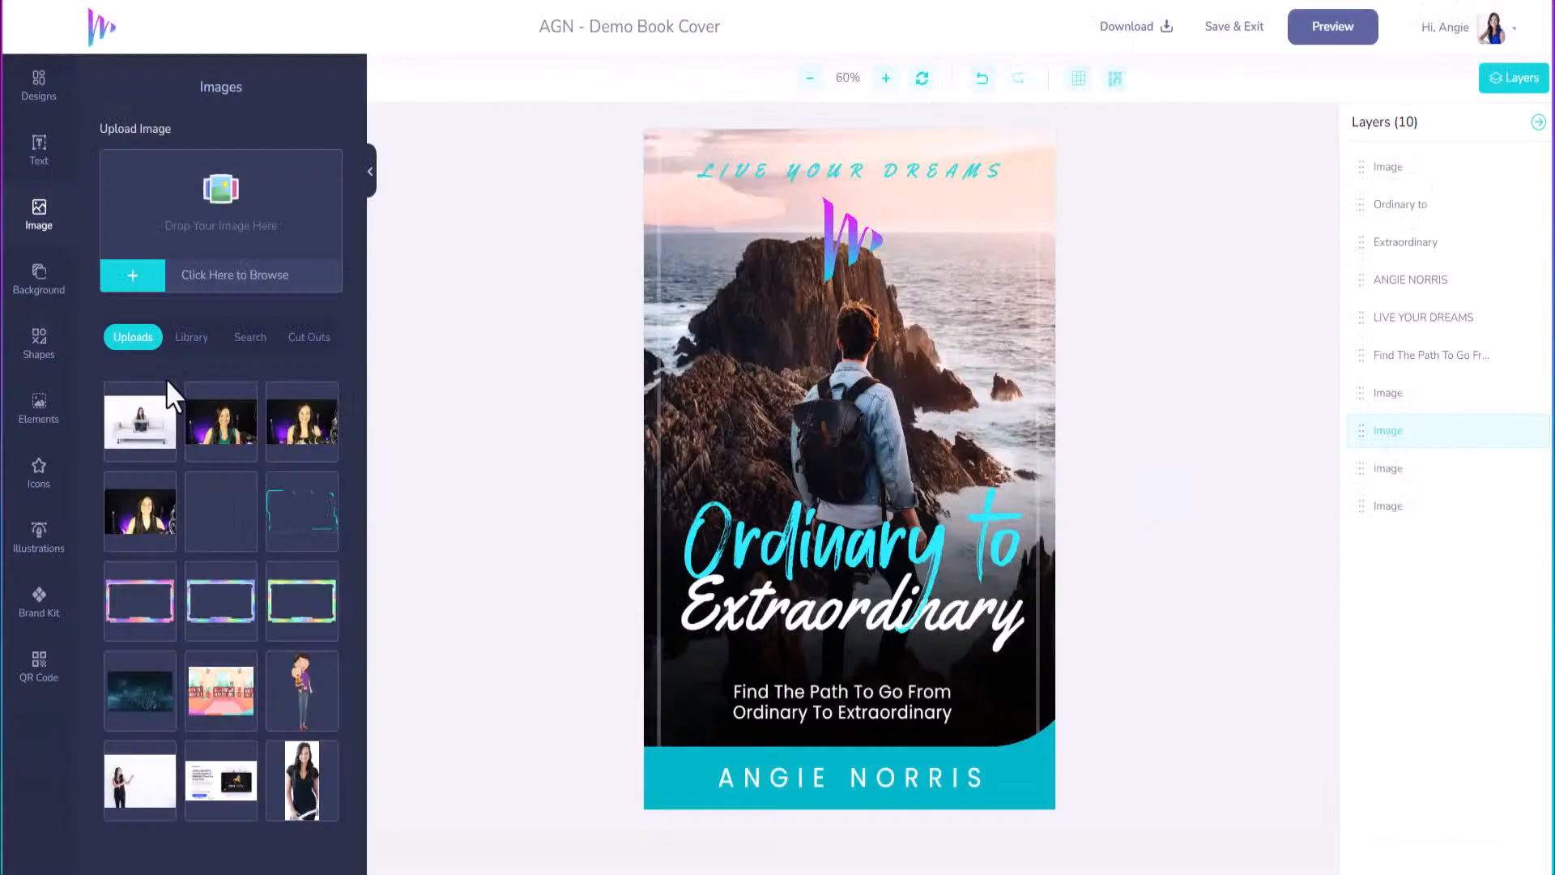
Place the sofa photo at the cover's top, enlarge it over most of the cover, zoom to 50%.
{"action": "left_click", "coordinate": [148, 430]}
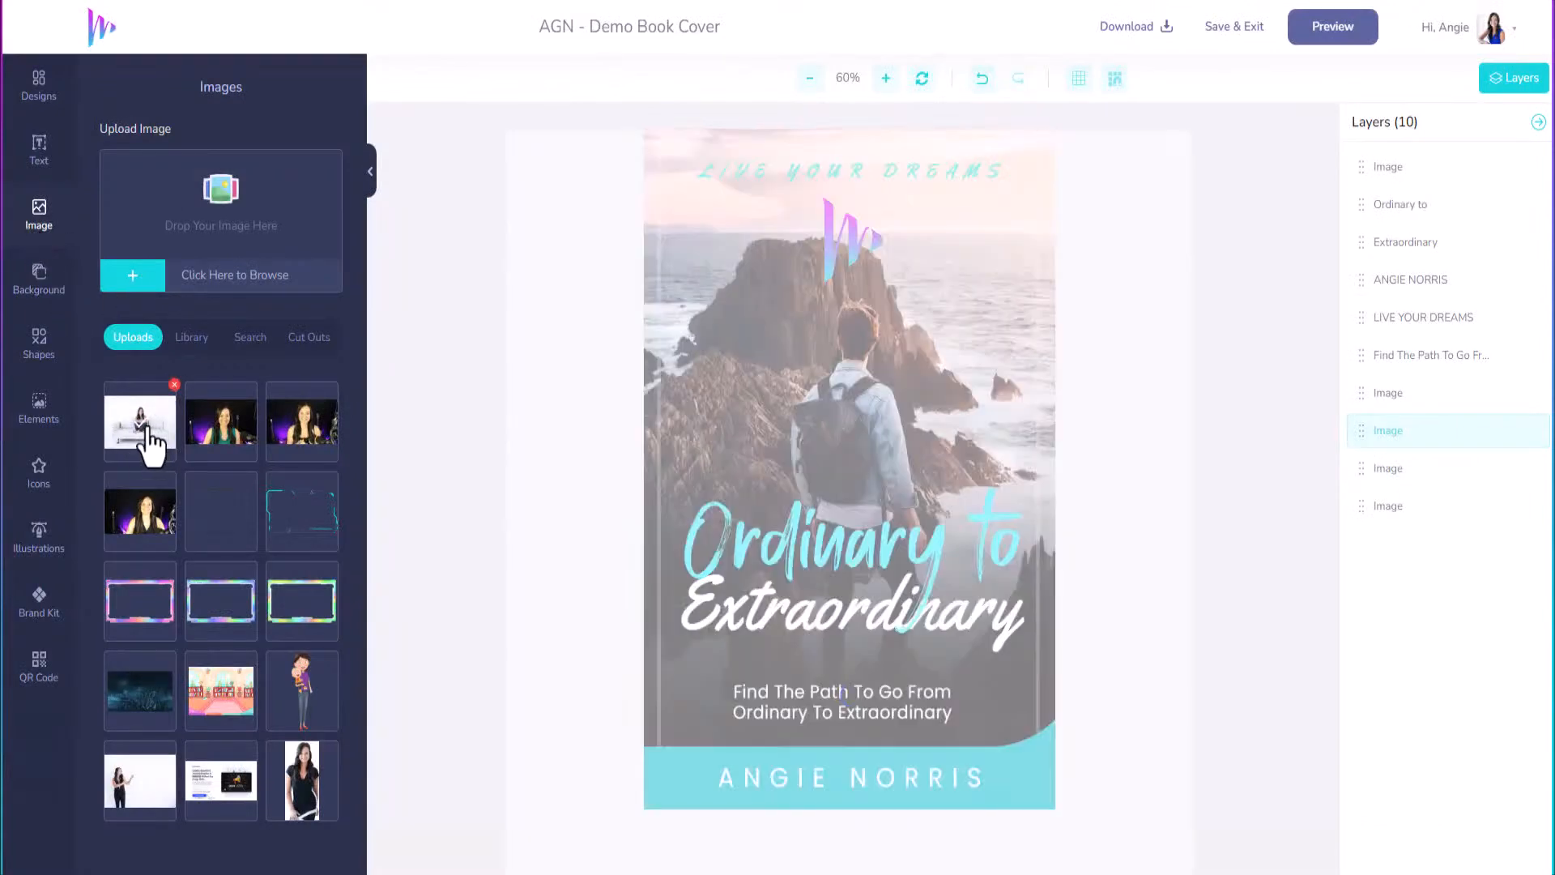
{"action": "left_click_drag", "start_coordinate": [794, 462], "coordinate": [719, 243]}
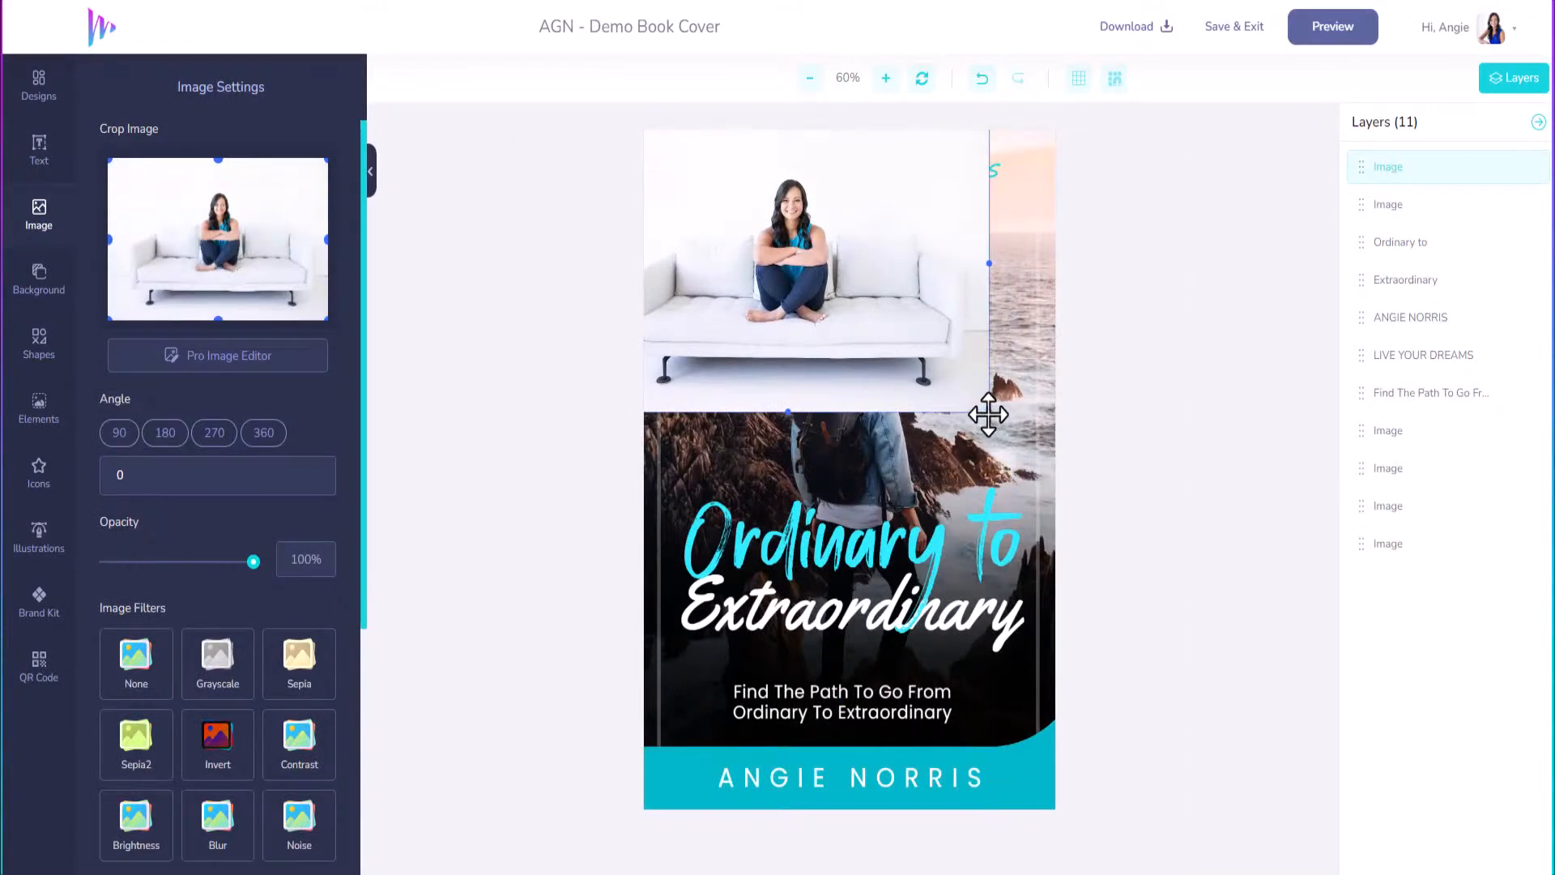
{"action": "left_click_drag", "start_coordinate": [988, 414], "coordinate": [1223, 861]}
{"action": "left_click_drag", "start_coordinate": [969, 462], "coordinate": [809, 472]}
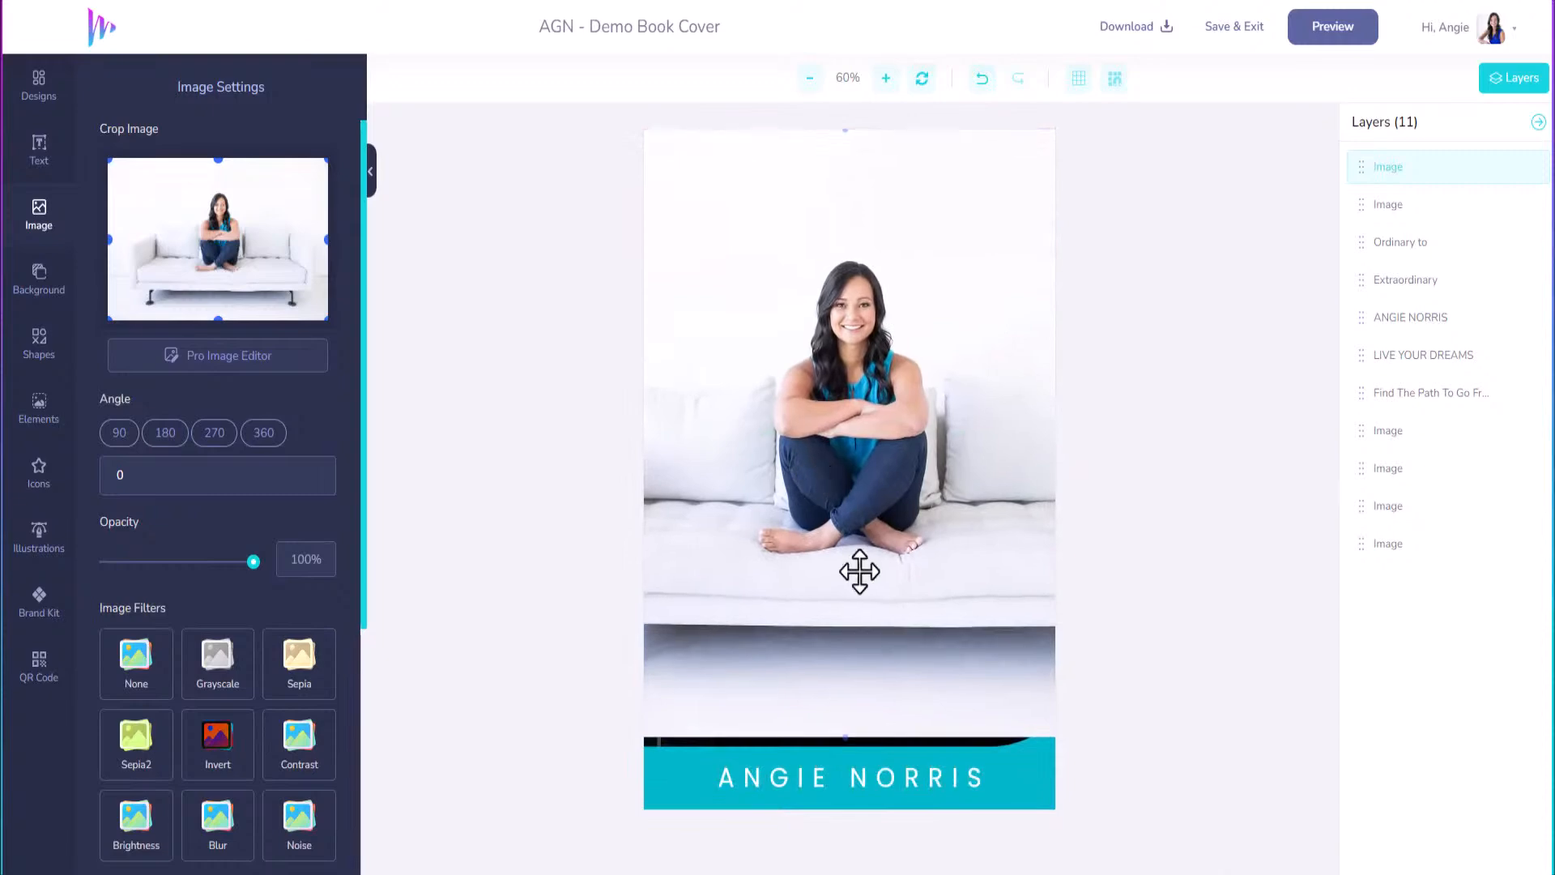
{"action": "mouse_move", "coordinate": [849, 739]}
{"action": "left_mouse_down"}
{"action": "mouse_move", "coordinate": [855, 787]}
{"action": "mouse_move", "coordinate": [856, 744]}
{"action": "left_mouse_up"}
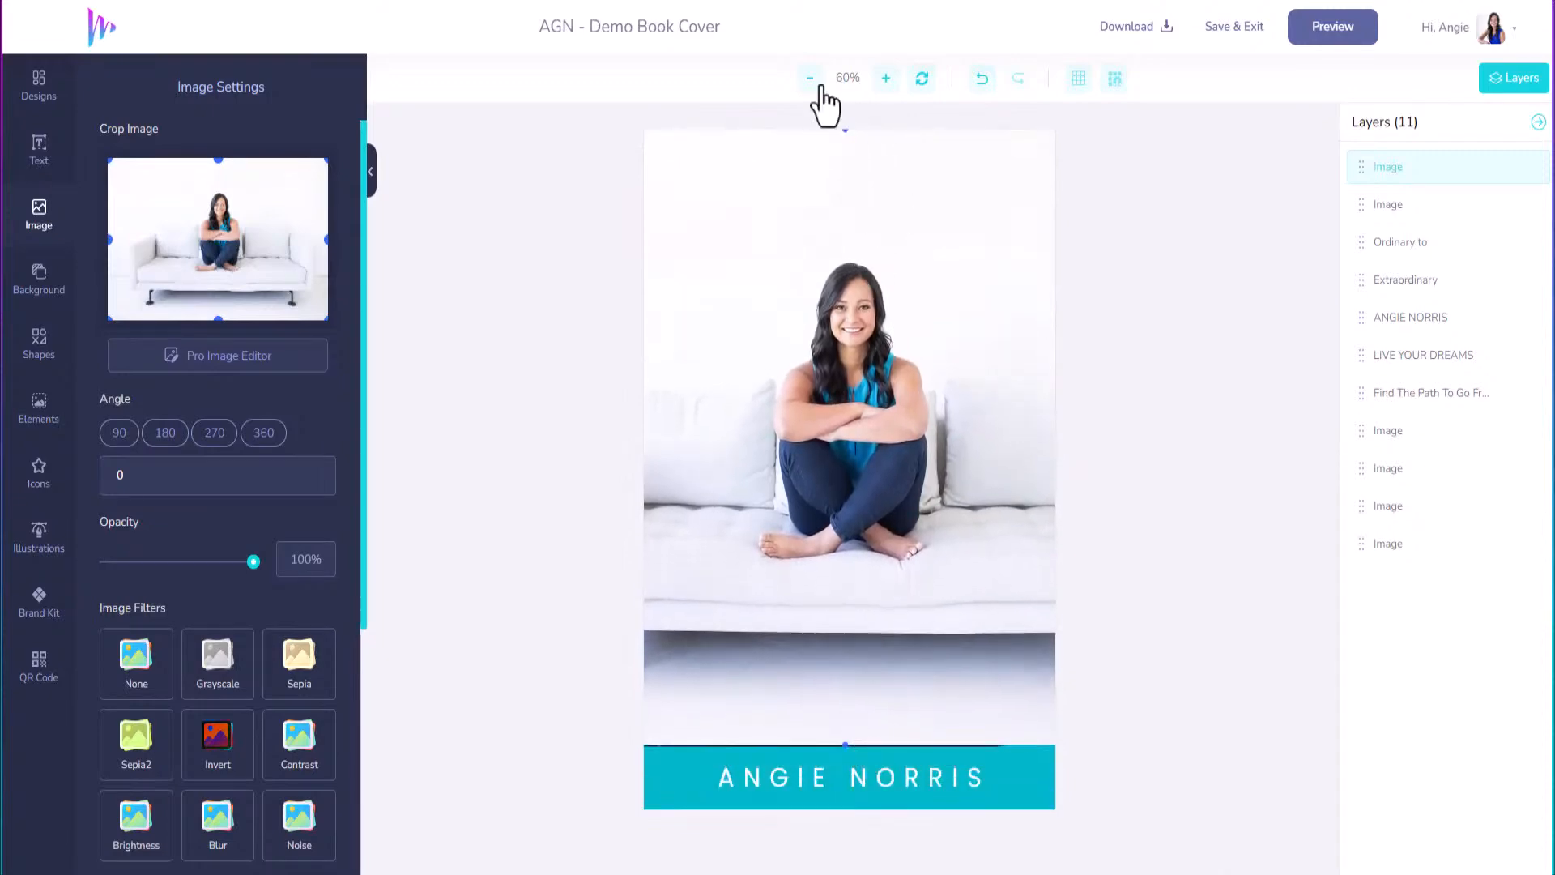
{"action": "left_click", "coordinate": [810, 79]}
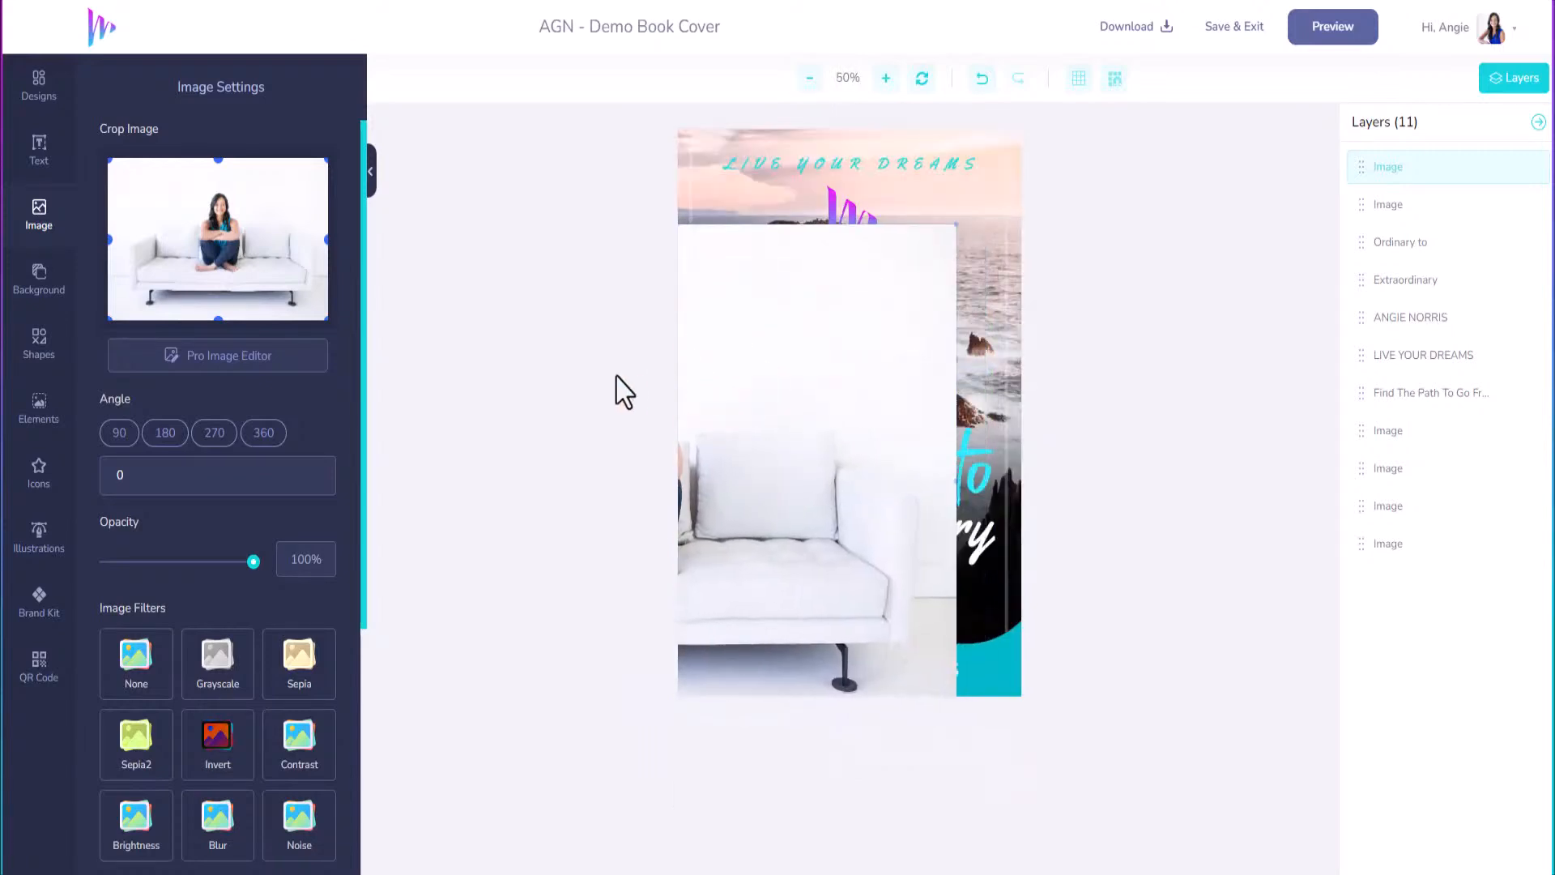
Enlarge the sofa photo to fill the cover, centre the woman, and drop its layer below the text.
{"action": "left_click_drag", "start_coordinate": [908, 228], "coordinate": [1073, 199]}
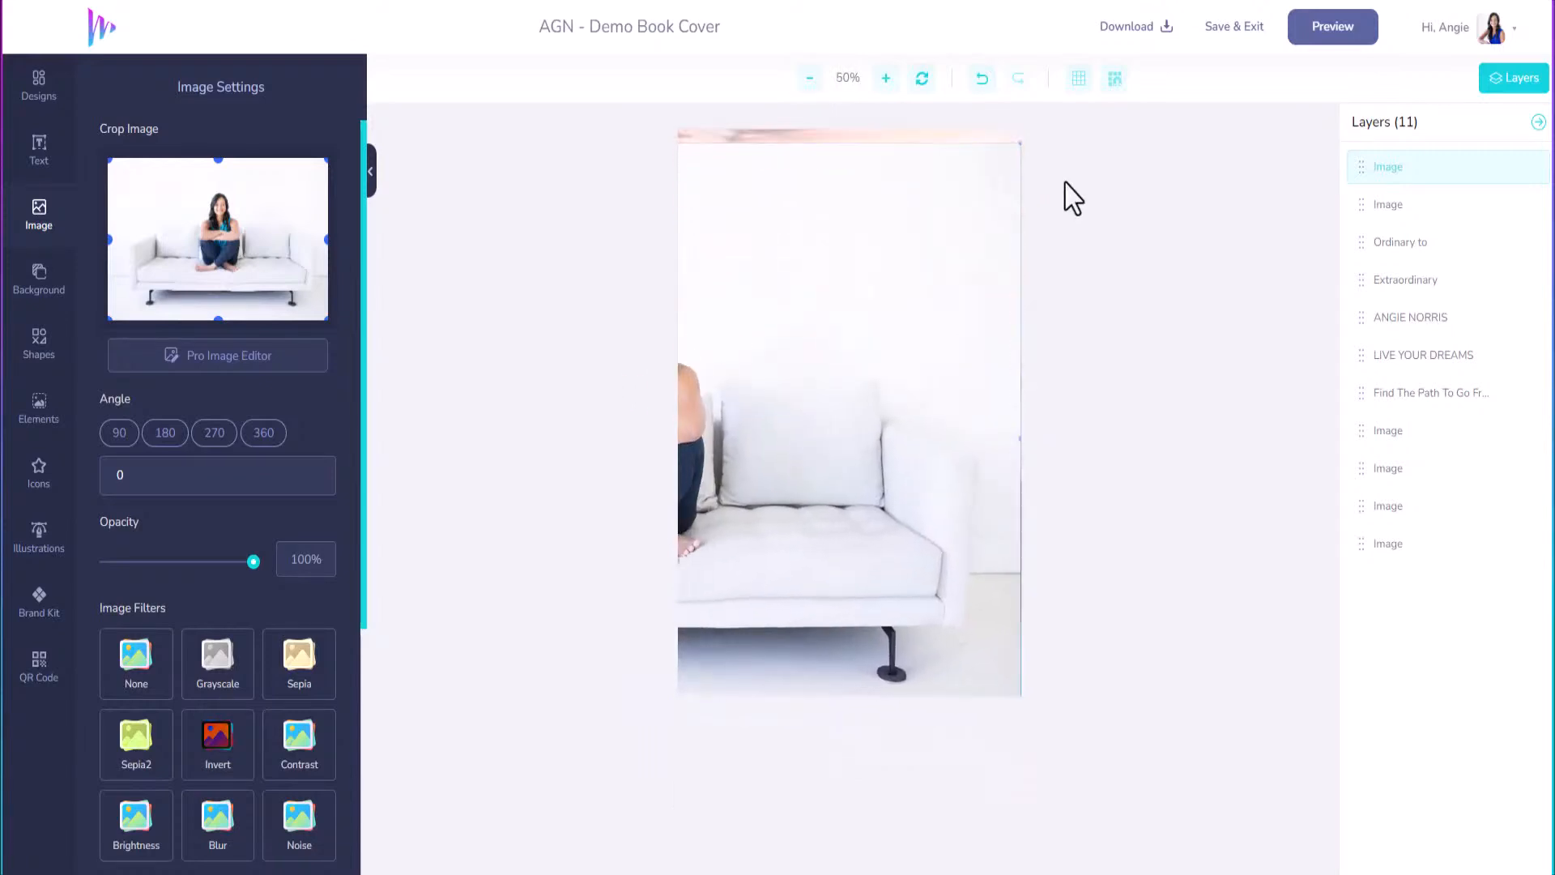
{"action": "left_click_drag", "start_coordinate": [903, 292], "coordinate": [1110, 305]}
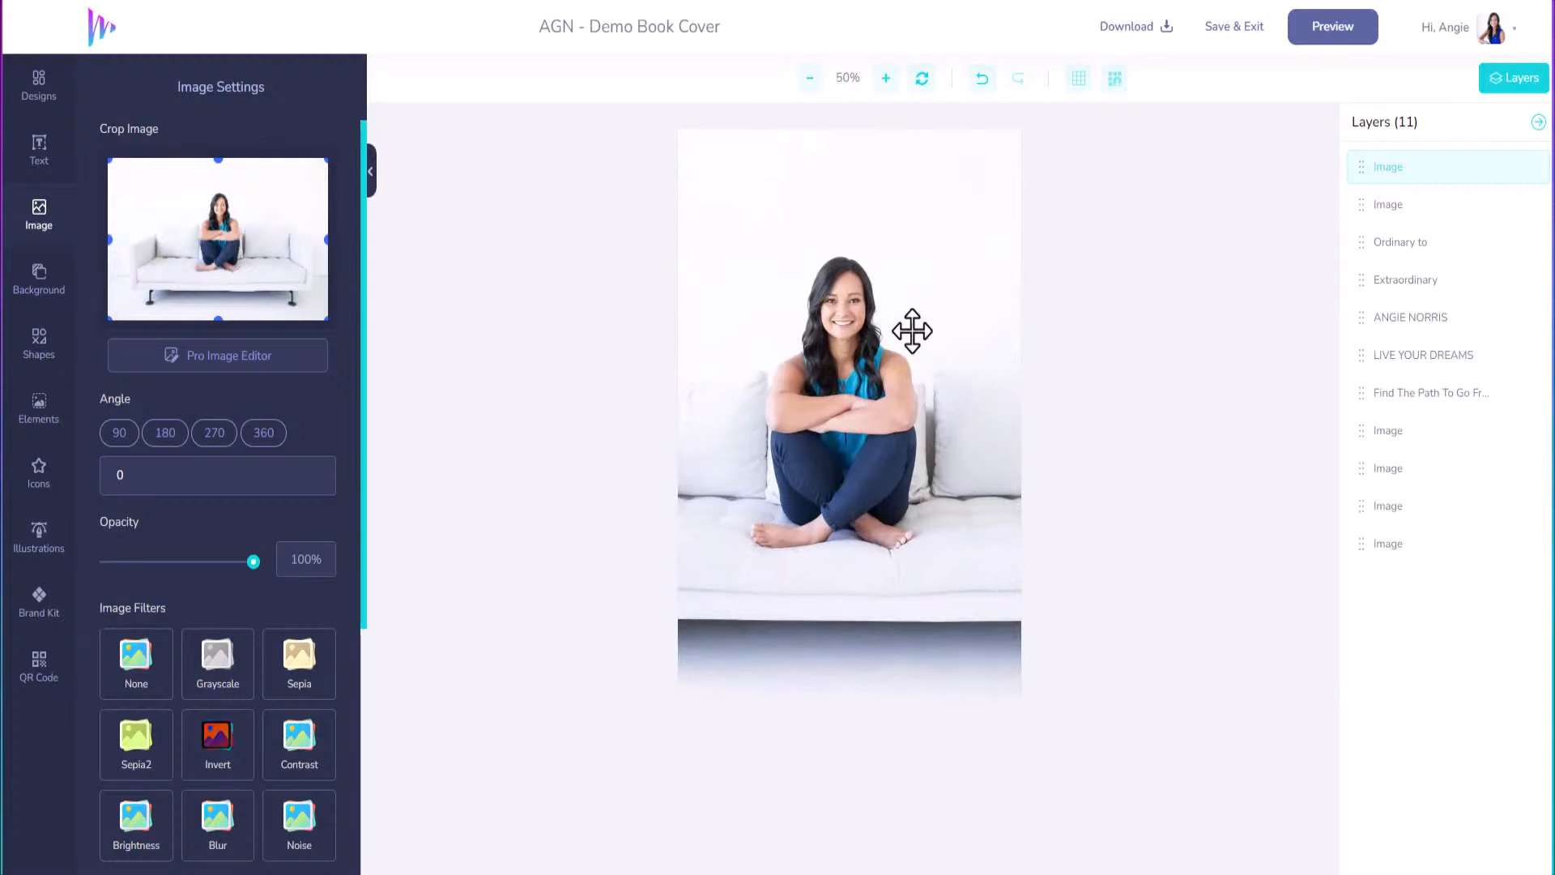
{"action": "right_click", "coordinate": [912, 330]}
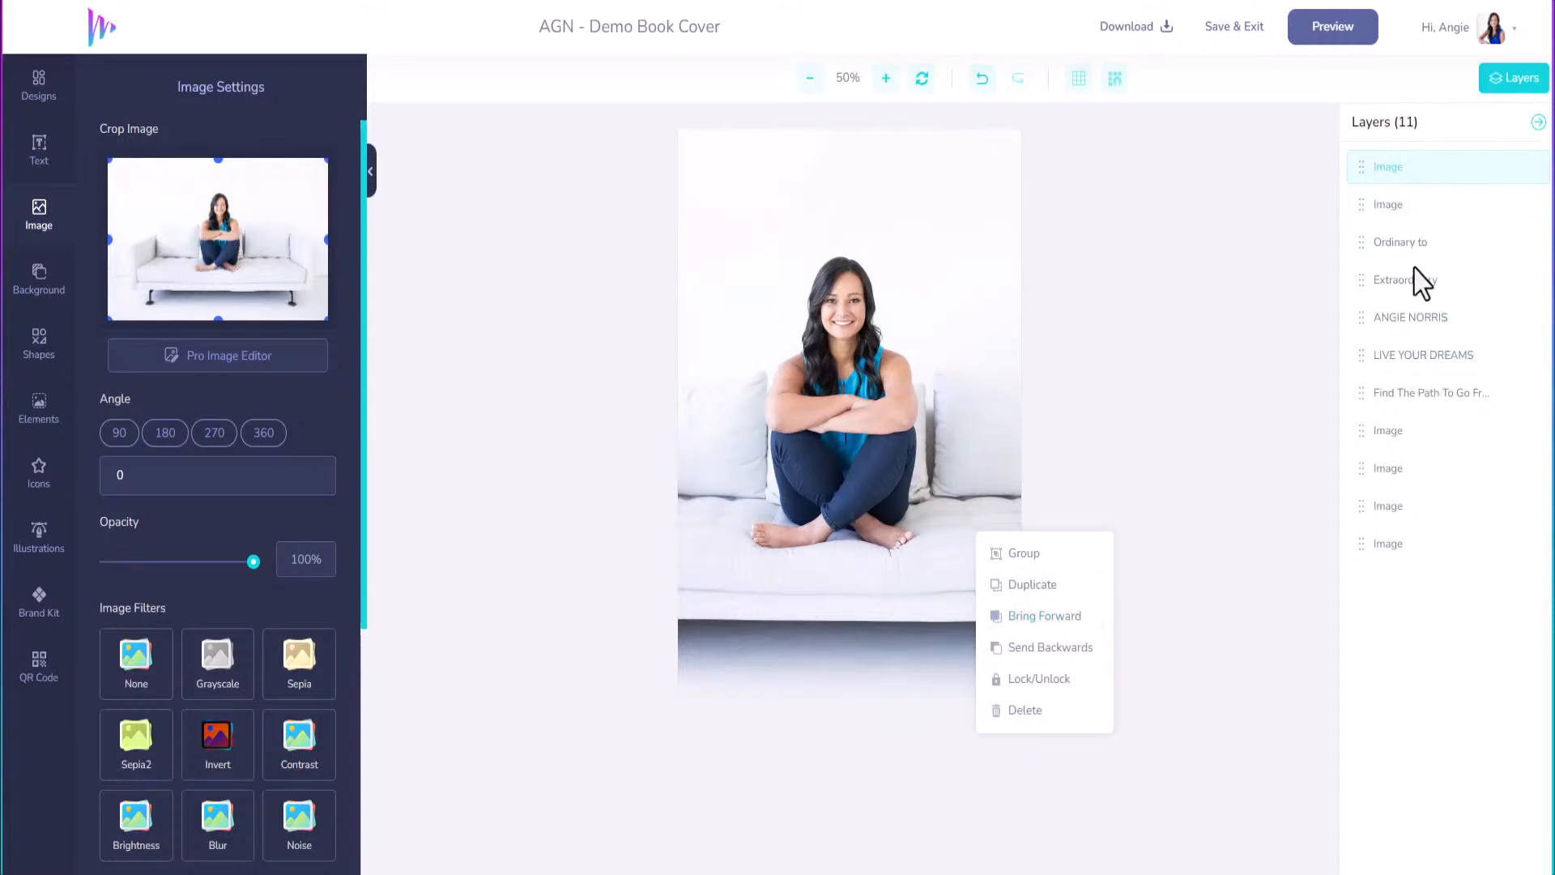
{"action": "left_click", "coordinate": [1372, 193]}
{"action": "left_click_drag", "start_coordinate": [1360, 166], "coordinate": [1360, 573]}
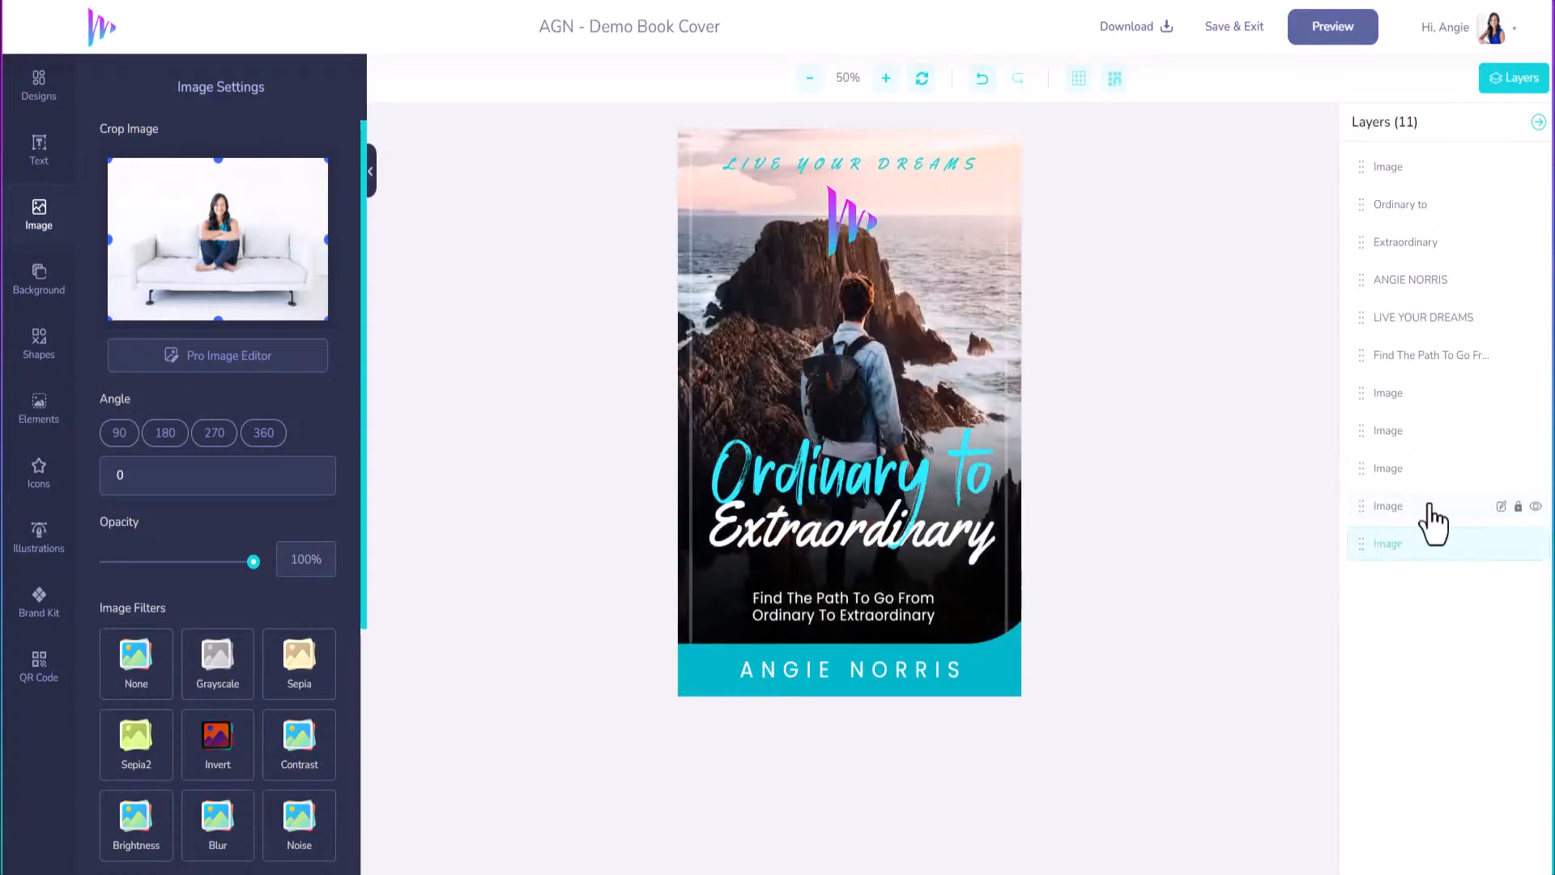
Hide the seaside photo layer, rename it 'Old Background', and begin renaming the sofa photo layer.
{"action": "left_click", "coordinate": [1534, 507]}
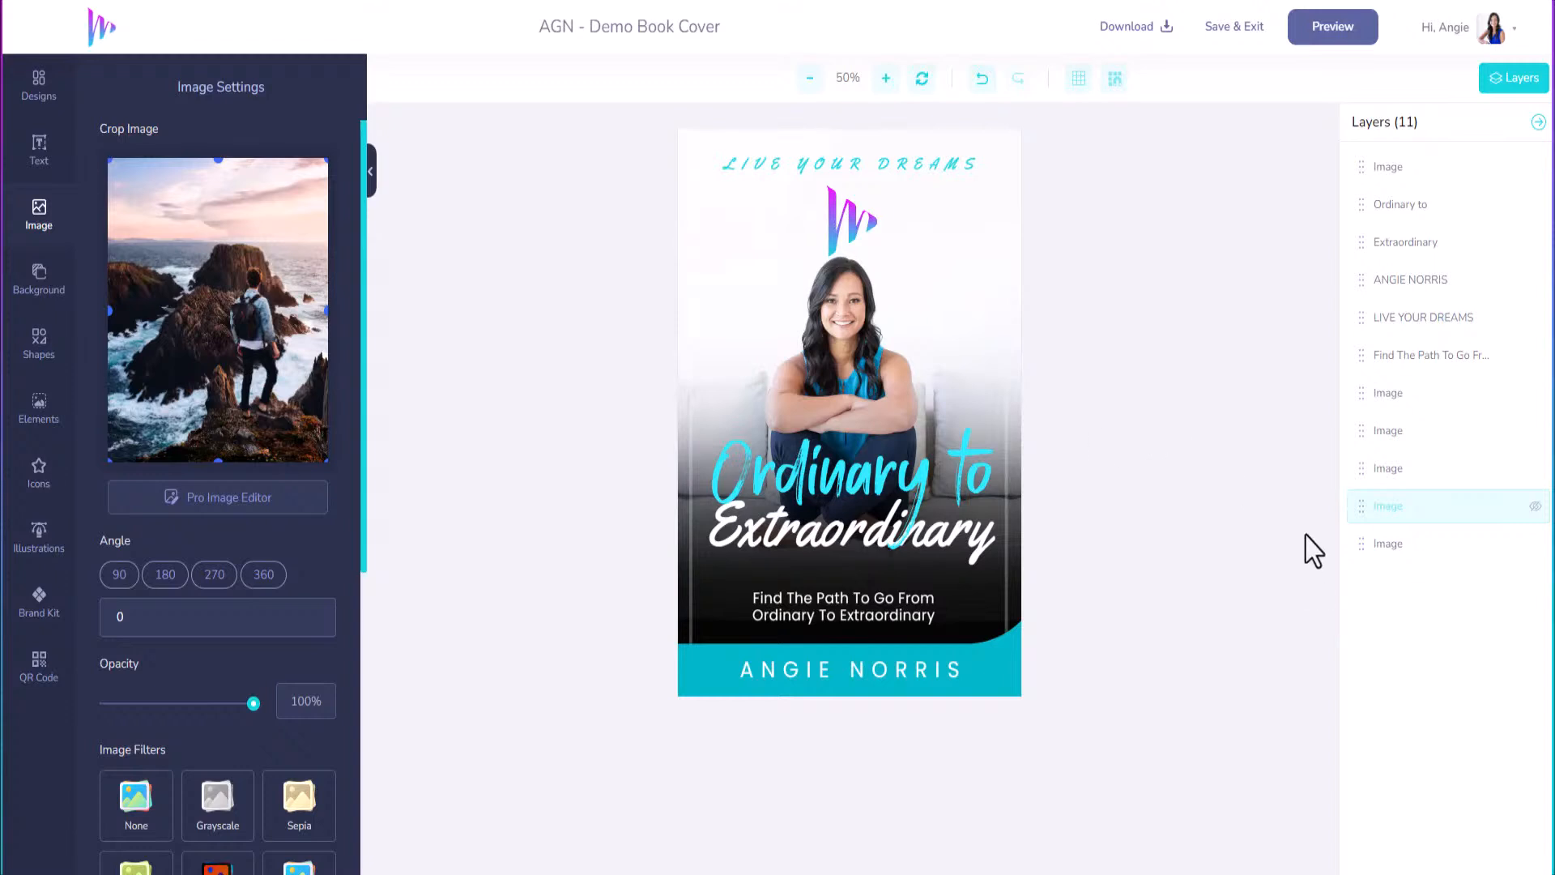
{"action": "mouse_move", "coordinate": [1424, 507]}
{"action": "left_click", "coordinate": [1501, 508]}
{"action": "left_click_drag", "start_coordinate": [1422, 509], "coordinate": [1361, 522]}
{"action": "left_click", "coordinate": [1401, 543]}
{"action": "left_click", "coordinate": [1501, 545]}
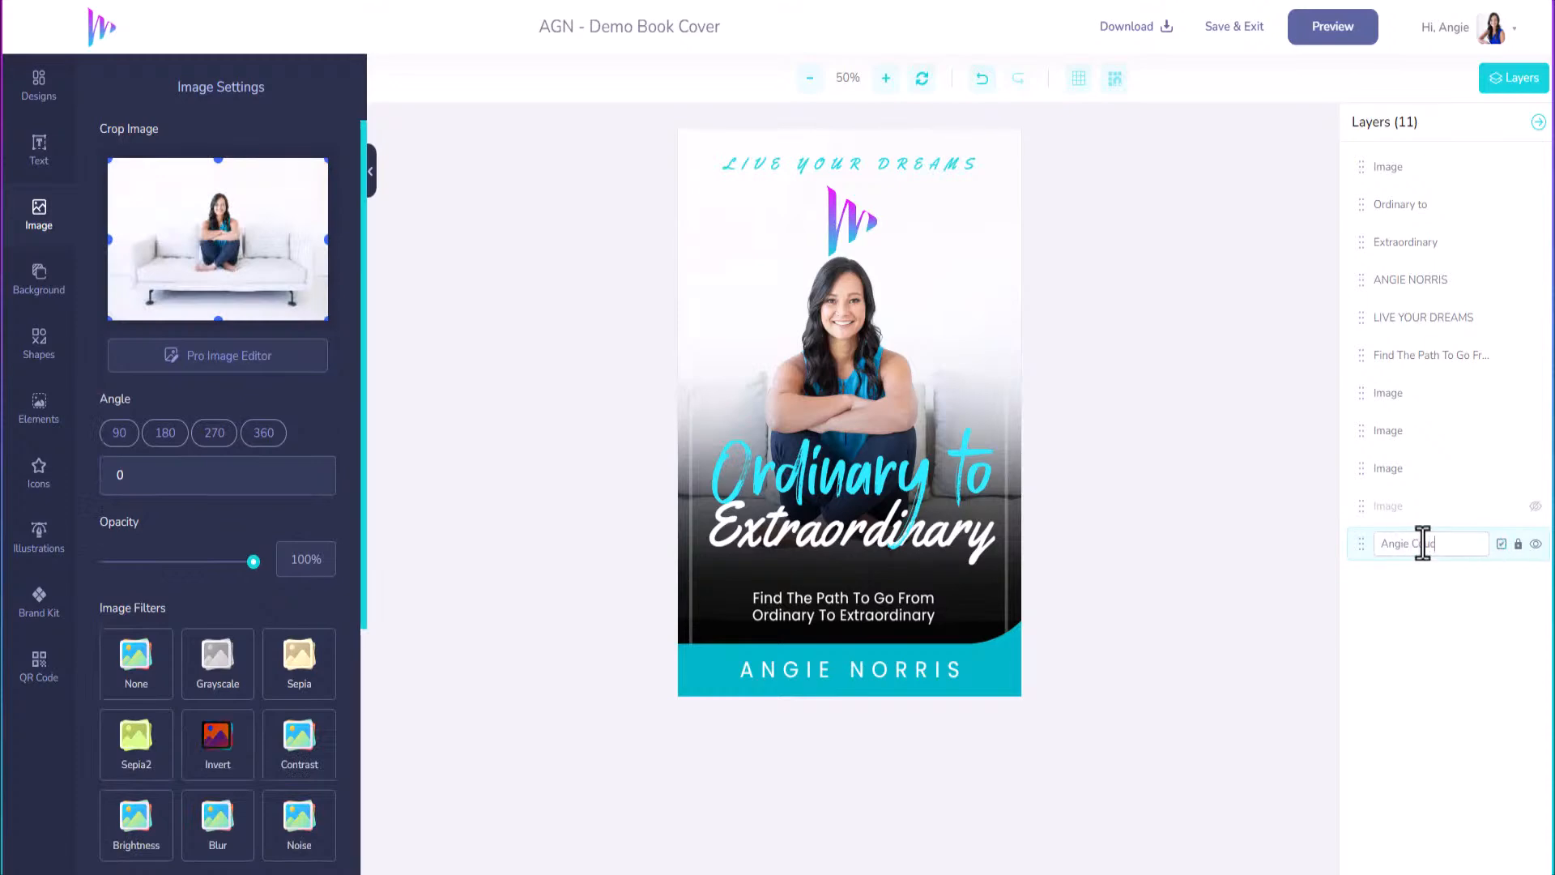
Finish renaming the sofa photo layer, shrink the logo and place LIVE YOUR DREAMS beneath it.
{"action": "left_click", "coordinate": [1501, 544]}
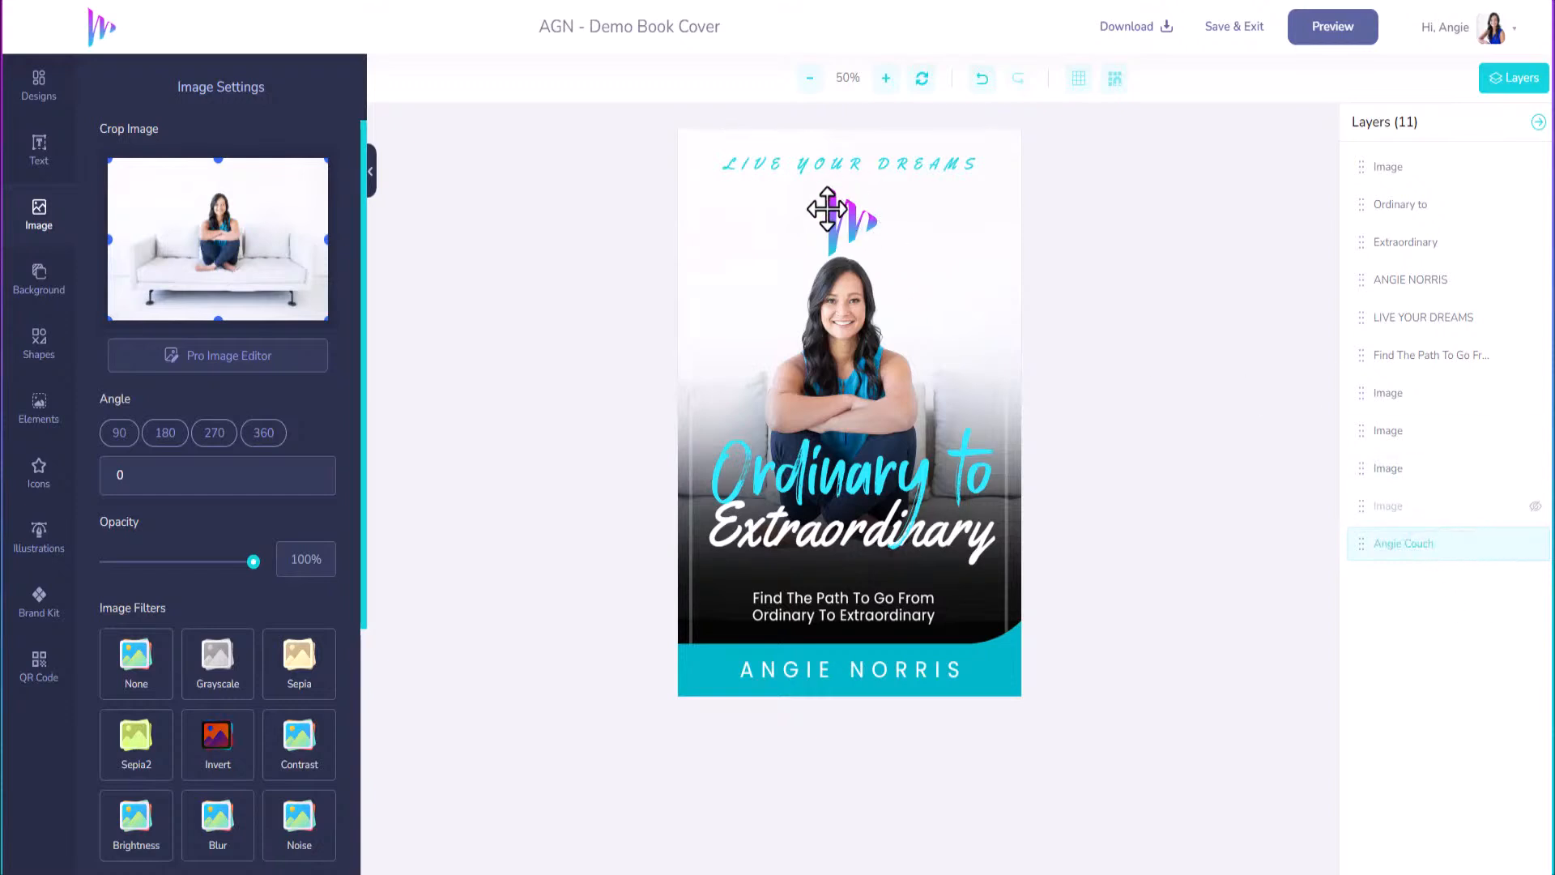
{"action": "left_click", "coordinate": [840, 215]}
{"action": "mouse_move", "coordinate": [840, 215]}
{"action": "left_mouse_down"}
{"action": "mouse_move", "coordinate": [744, 253]}
{"action": "mouse_move", "coordinate": [742, 234]}
{"action": "mouse_move", "coordinate": [849, 212]}
{"action": "left_mouse_up"}
{"action": "left_click_drag", "start_coordinate": [890, 270], "coordinate": [846, 180]}
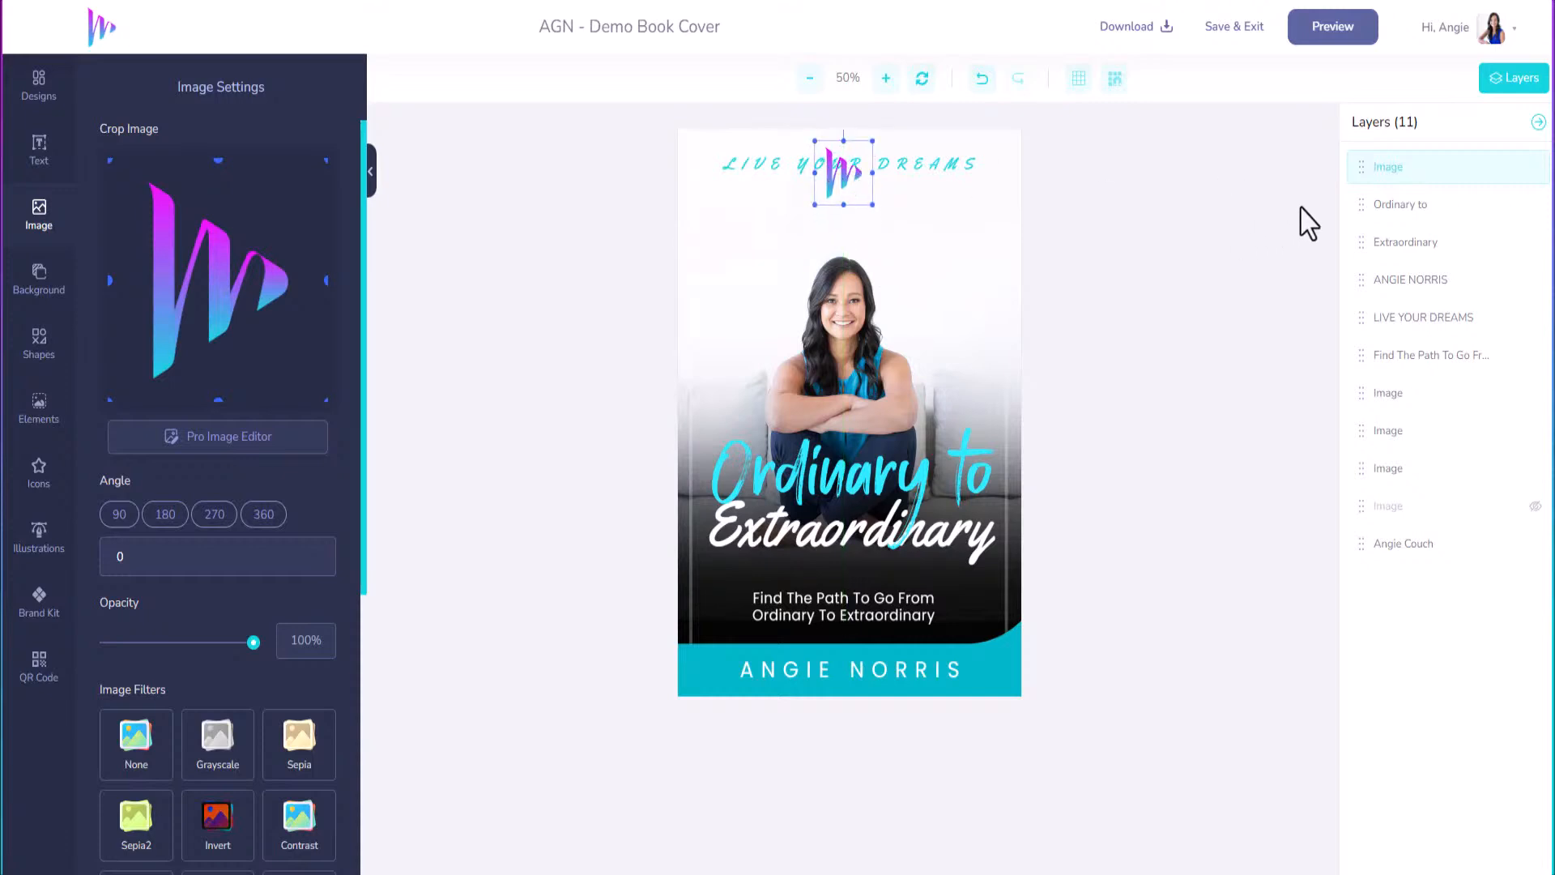
{"action": "left_click", "coordinate": [1423, 322]}
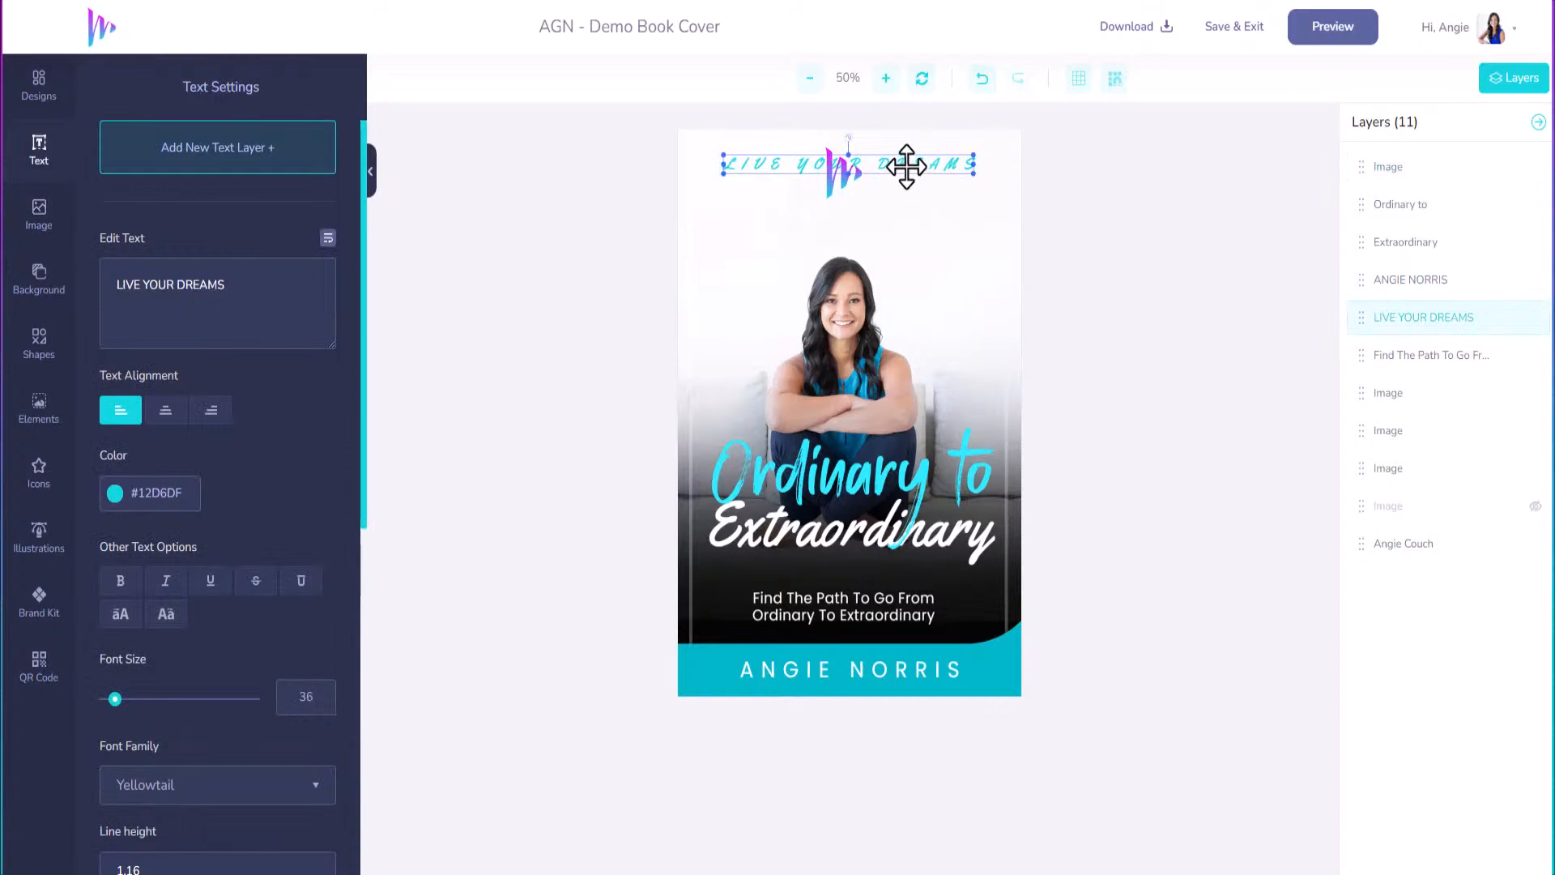
{"action": "left_click_drag", "start_coordinate": [910, 160], "coordinate": [899, 224]}
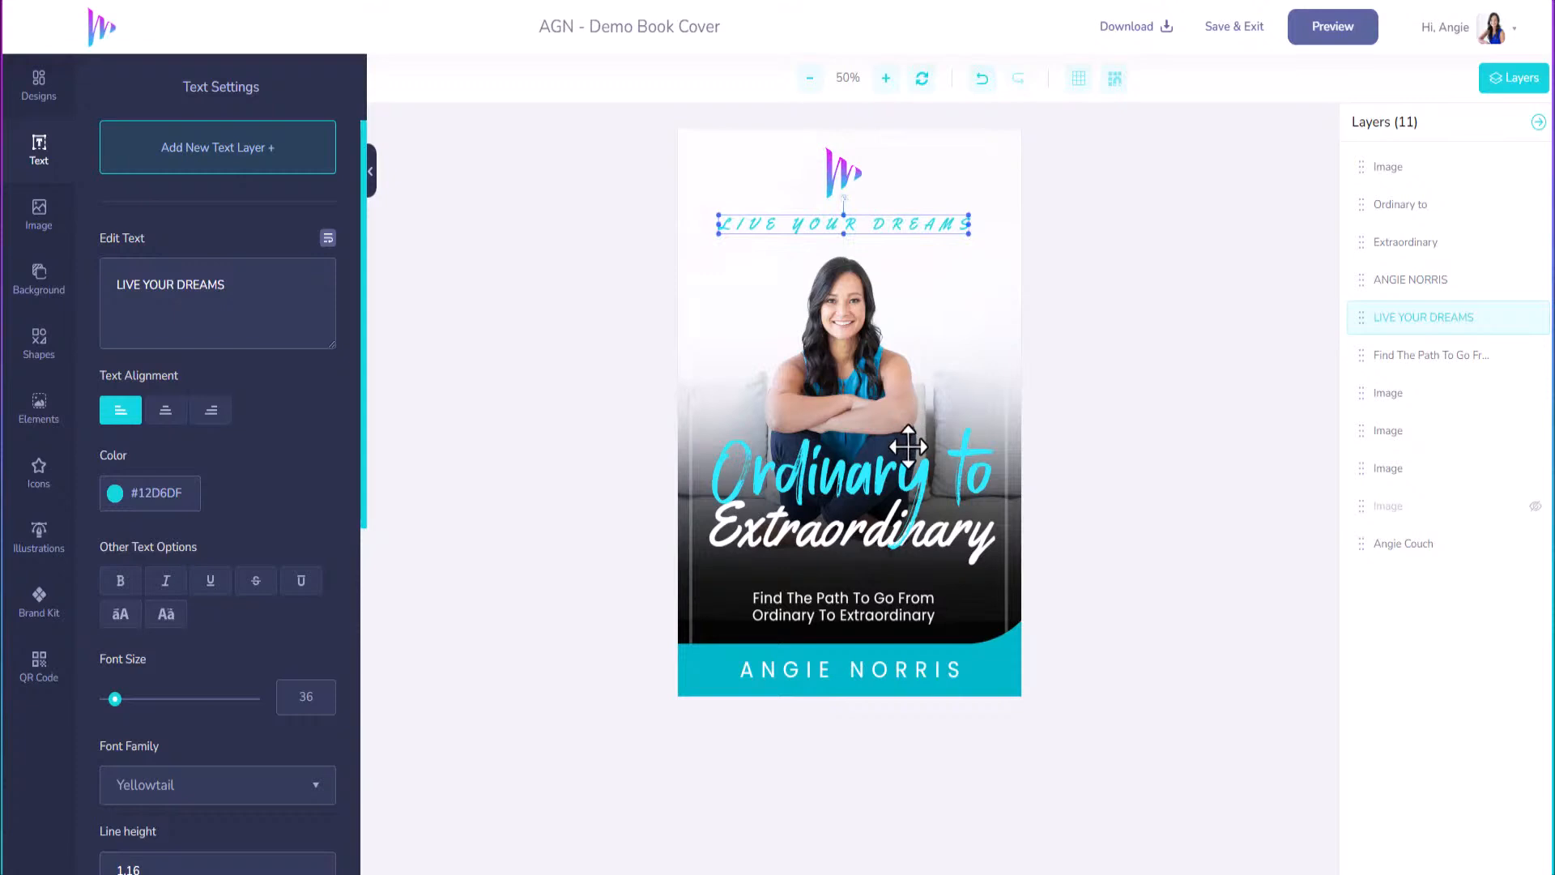
Delete the logo and move LIVE YOUR DREAMS up to the top edge.
{"action": "left_click", "coordinate": [841, 163]}
{"action": "key", "text": "Delete"}
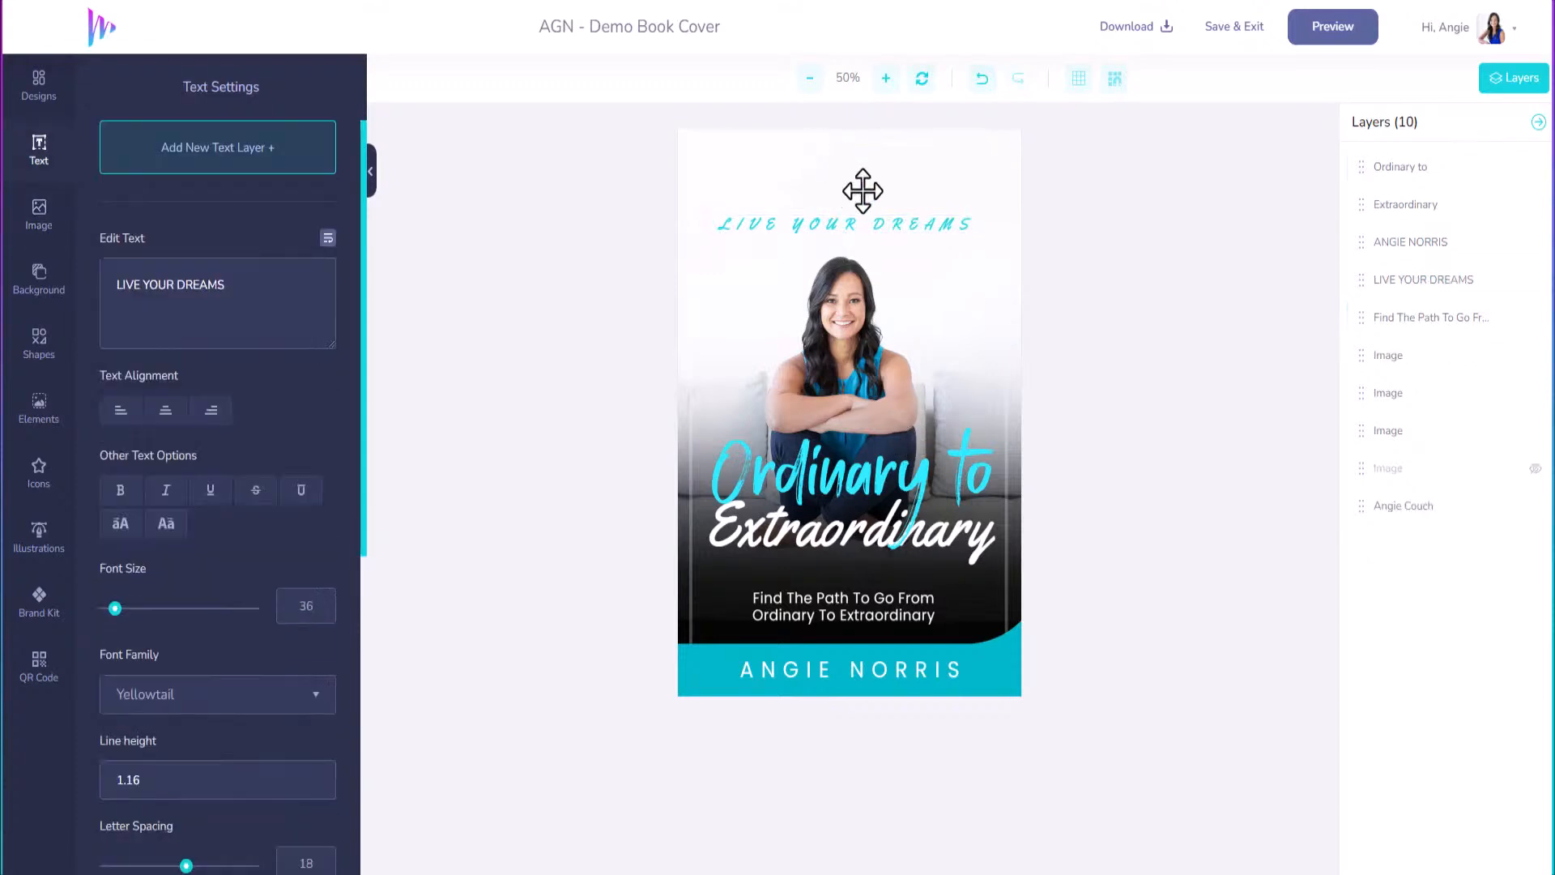
{"action": "left_click_drag", "start_coordinate": [863, 221], "coordinate": [863, 192]}
{"action": "left_click_drag", "start_coordinate": [858, 182], "coordinate": [861, 173]}
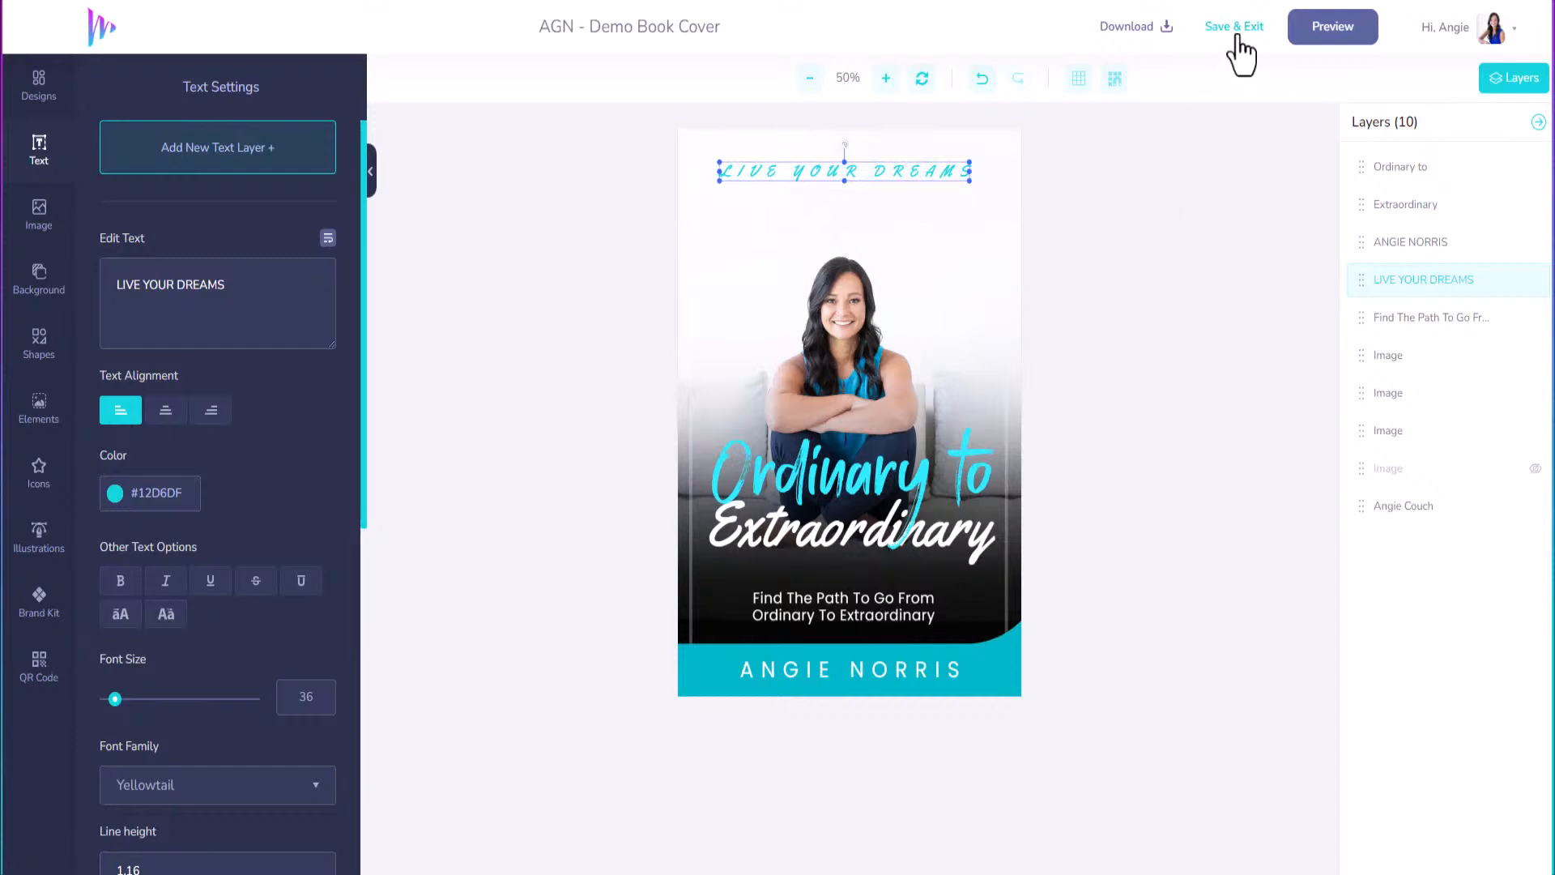
Preview the cover as a book, then save and exit to the 3-D mockup page.
{"action": "left_click", "coordinate": [1333, 36]}
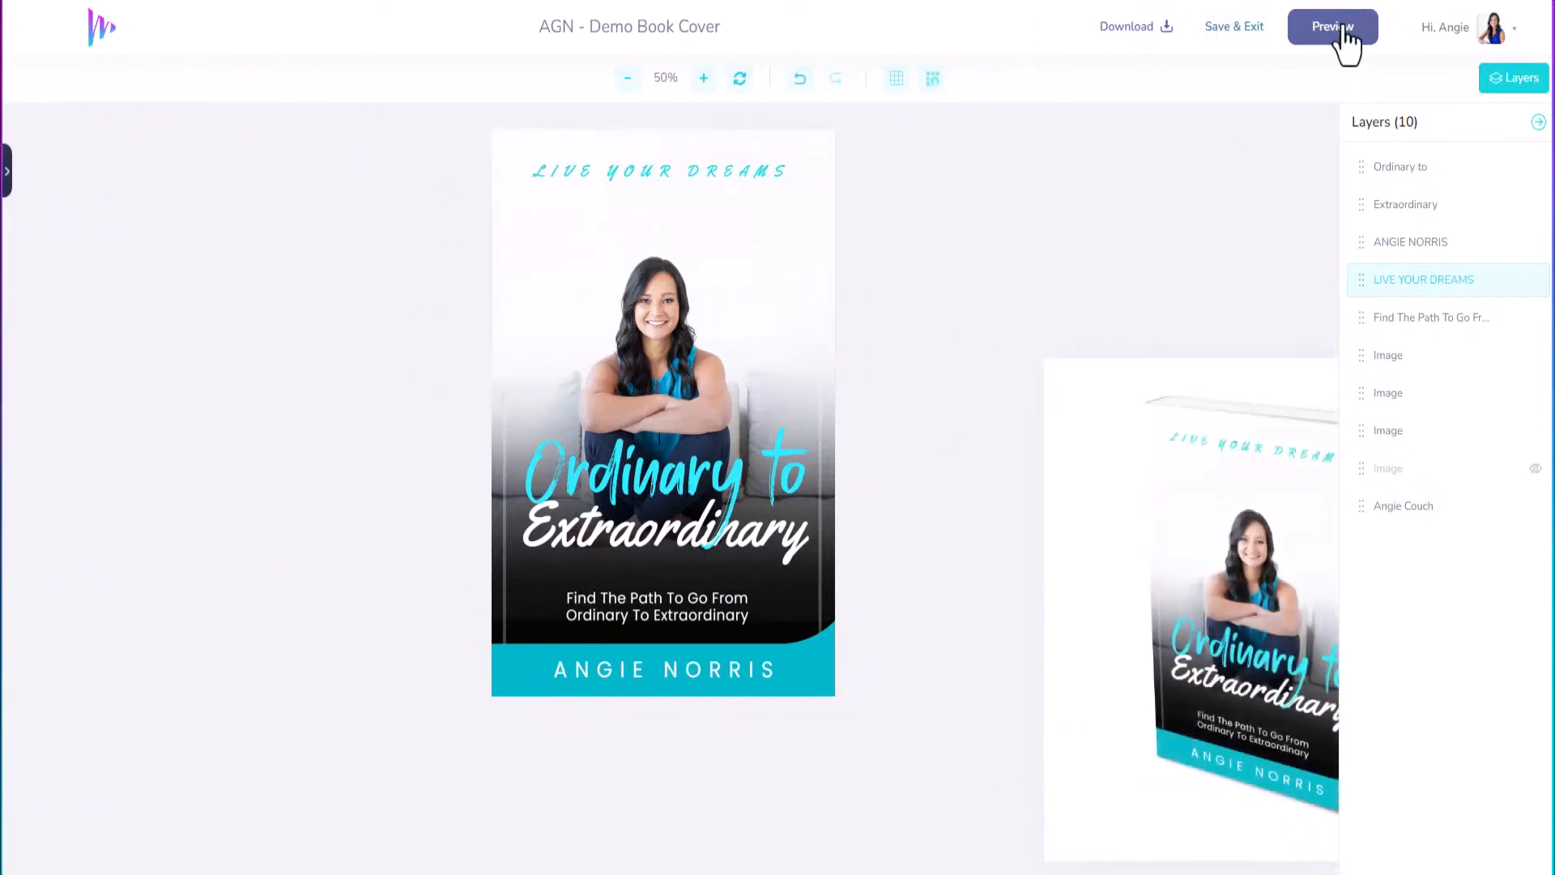
{"action": "left_click", "coordinate": [1538, 123]}
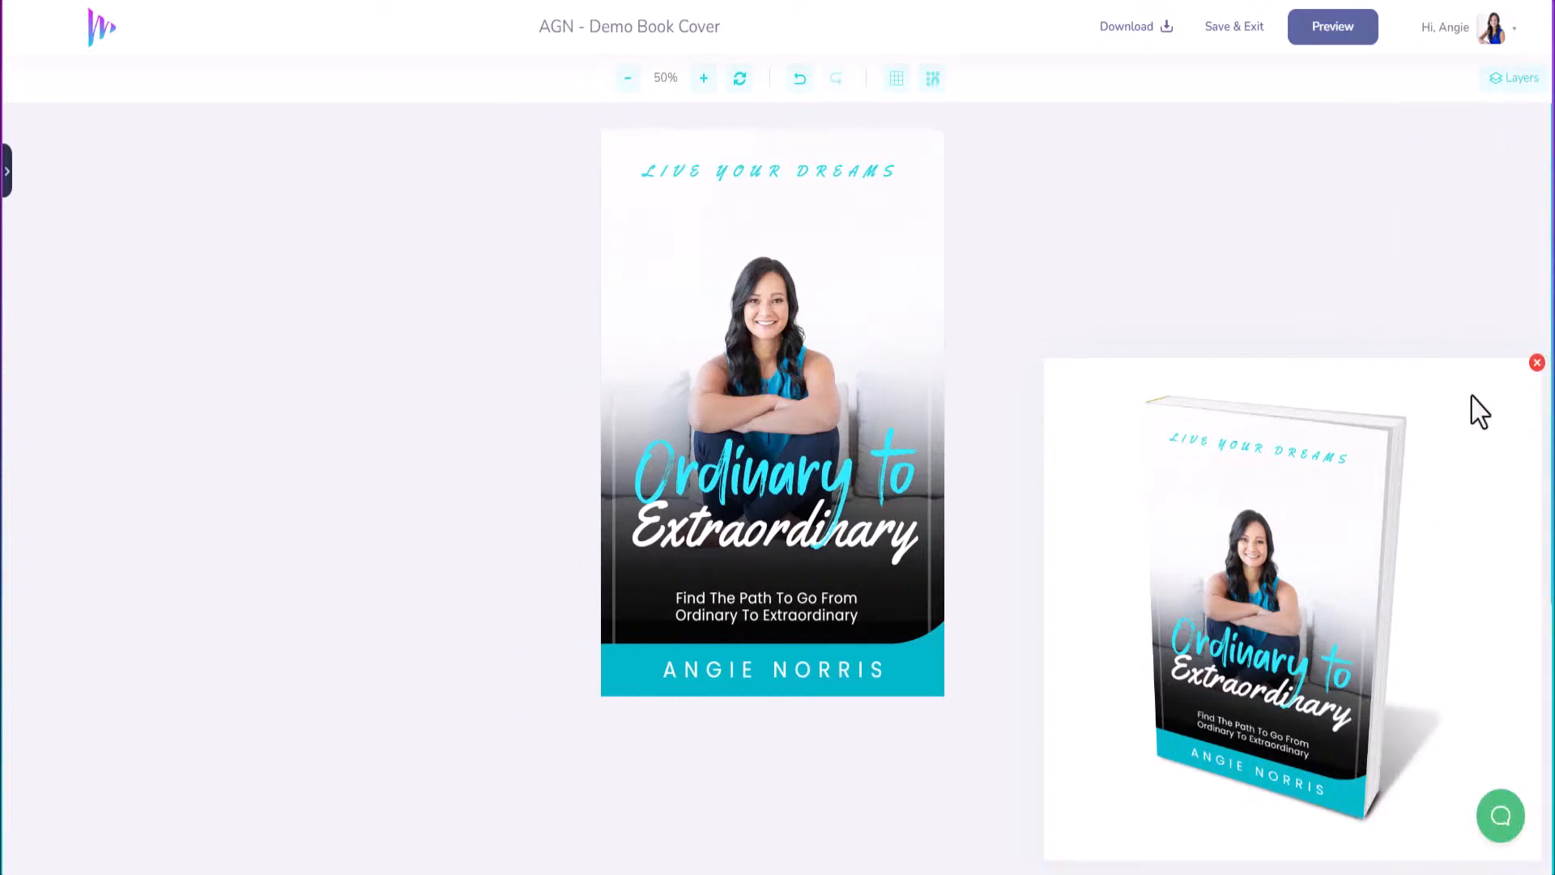
{"action": "left_click", "coordinate": [1536, 363]}
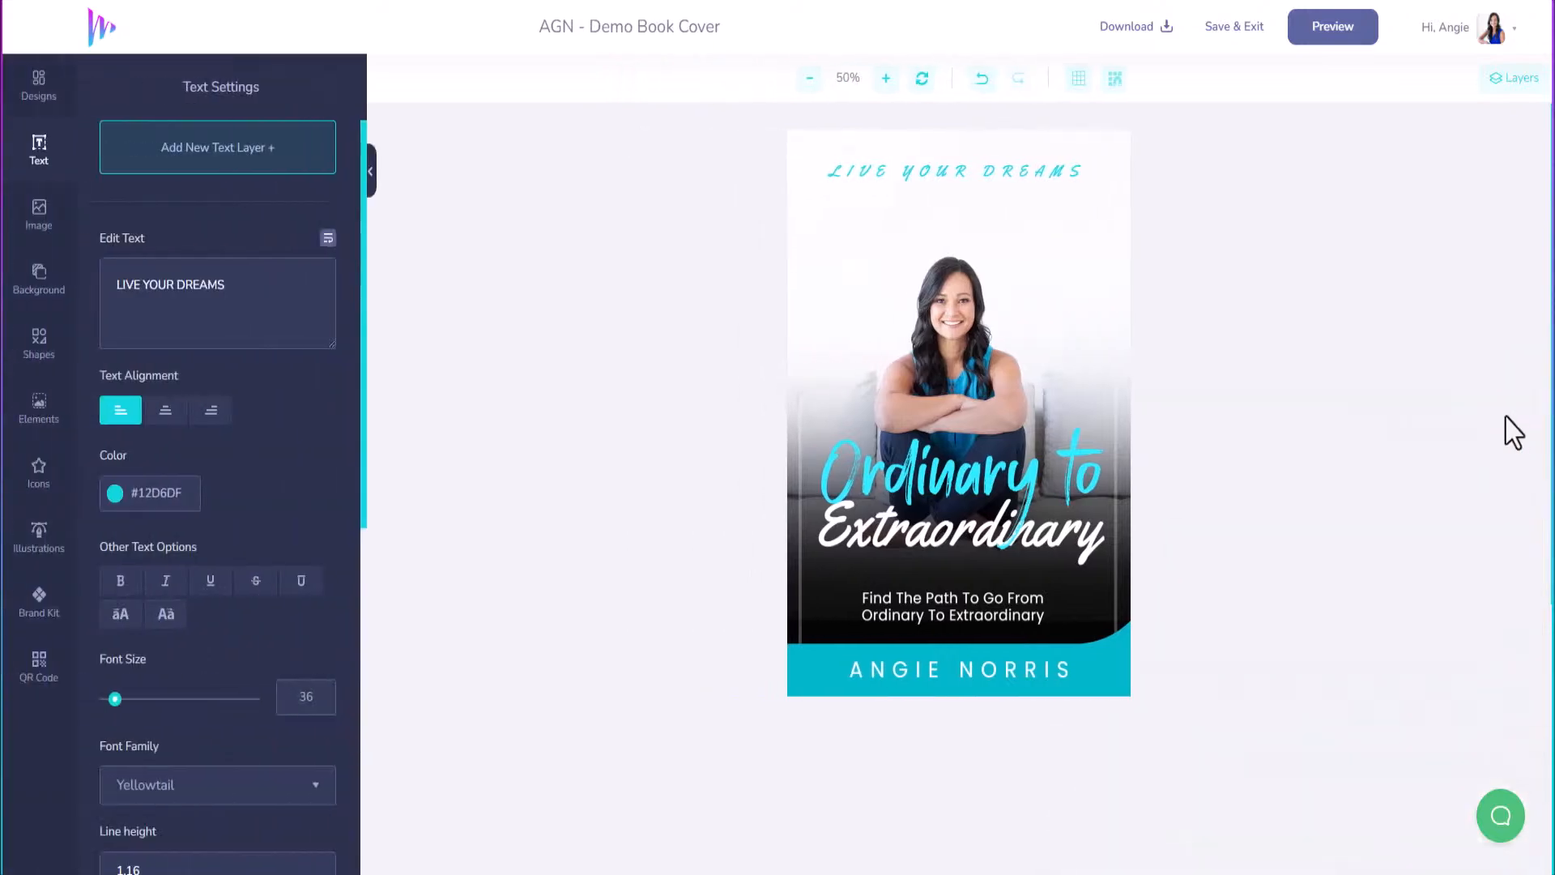
{"action": "left_click", "coordinate": [1233, 31]}
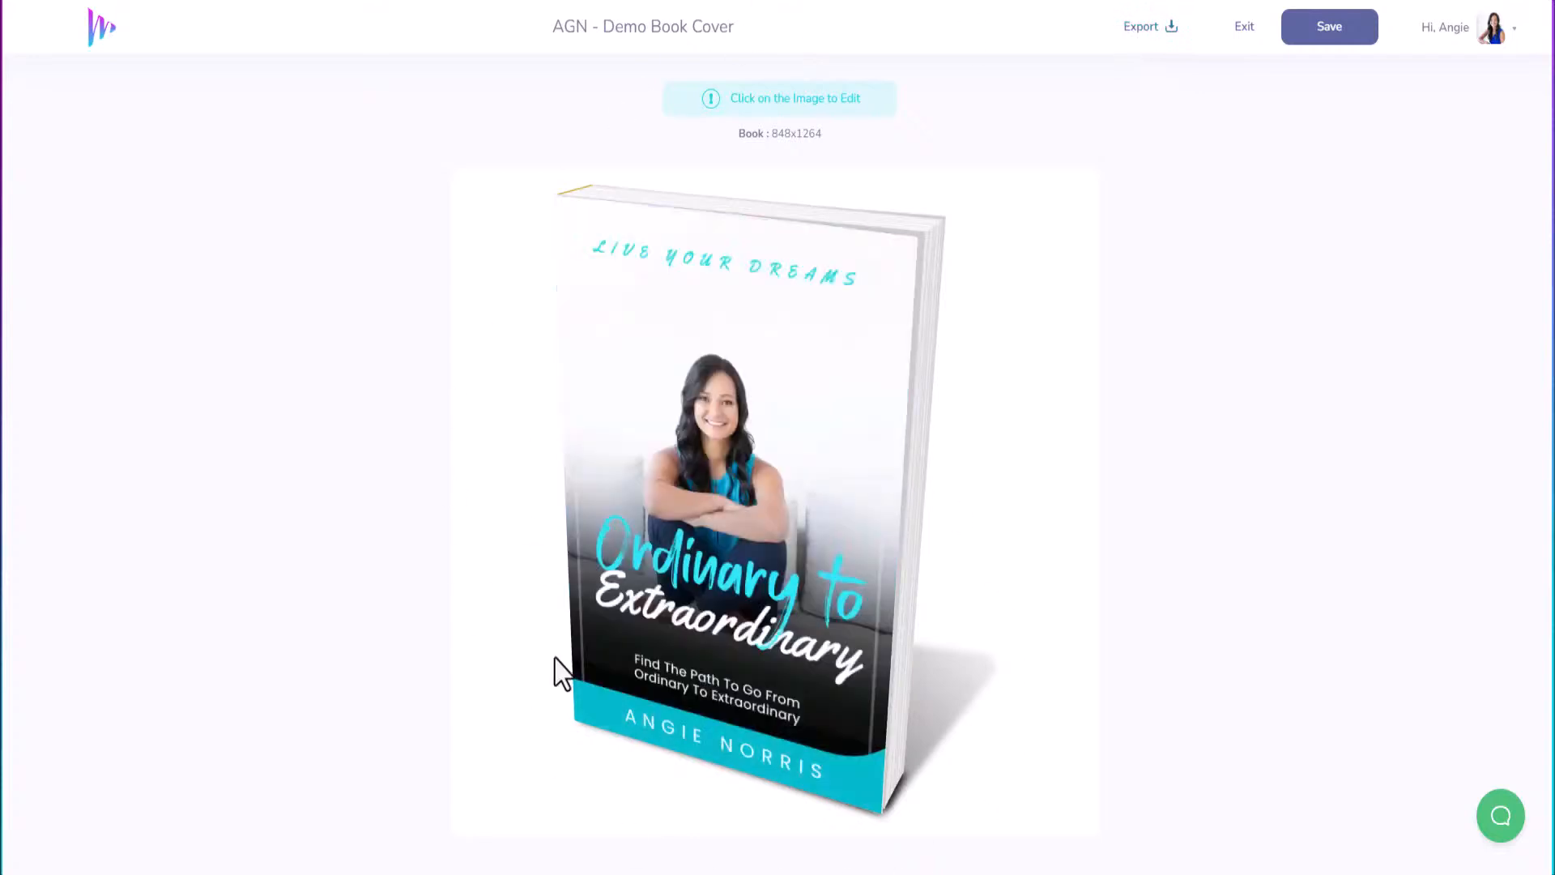
Export the book mockup as a 300 DPI PNG.
{"action": "left_click", "coordinate": [1139, 33]}
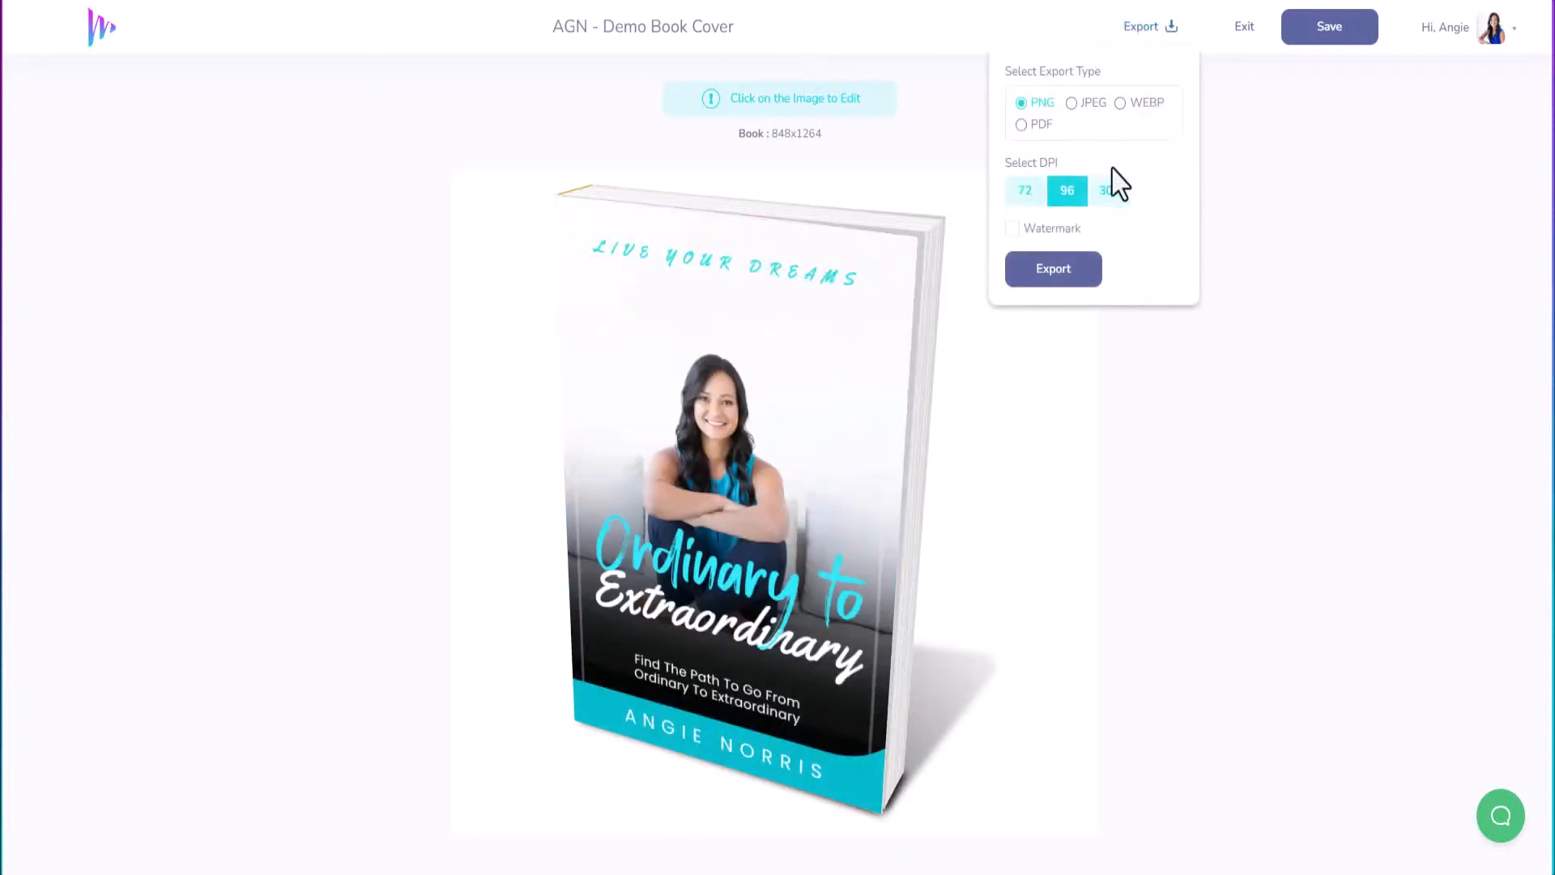
{"action": "left_click", "coordinate": [1109, 198]}
{"action": "left_click", "coordinate": [1061, 272]}
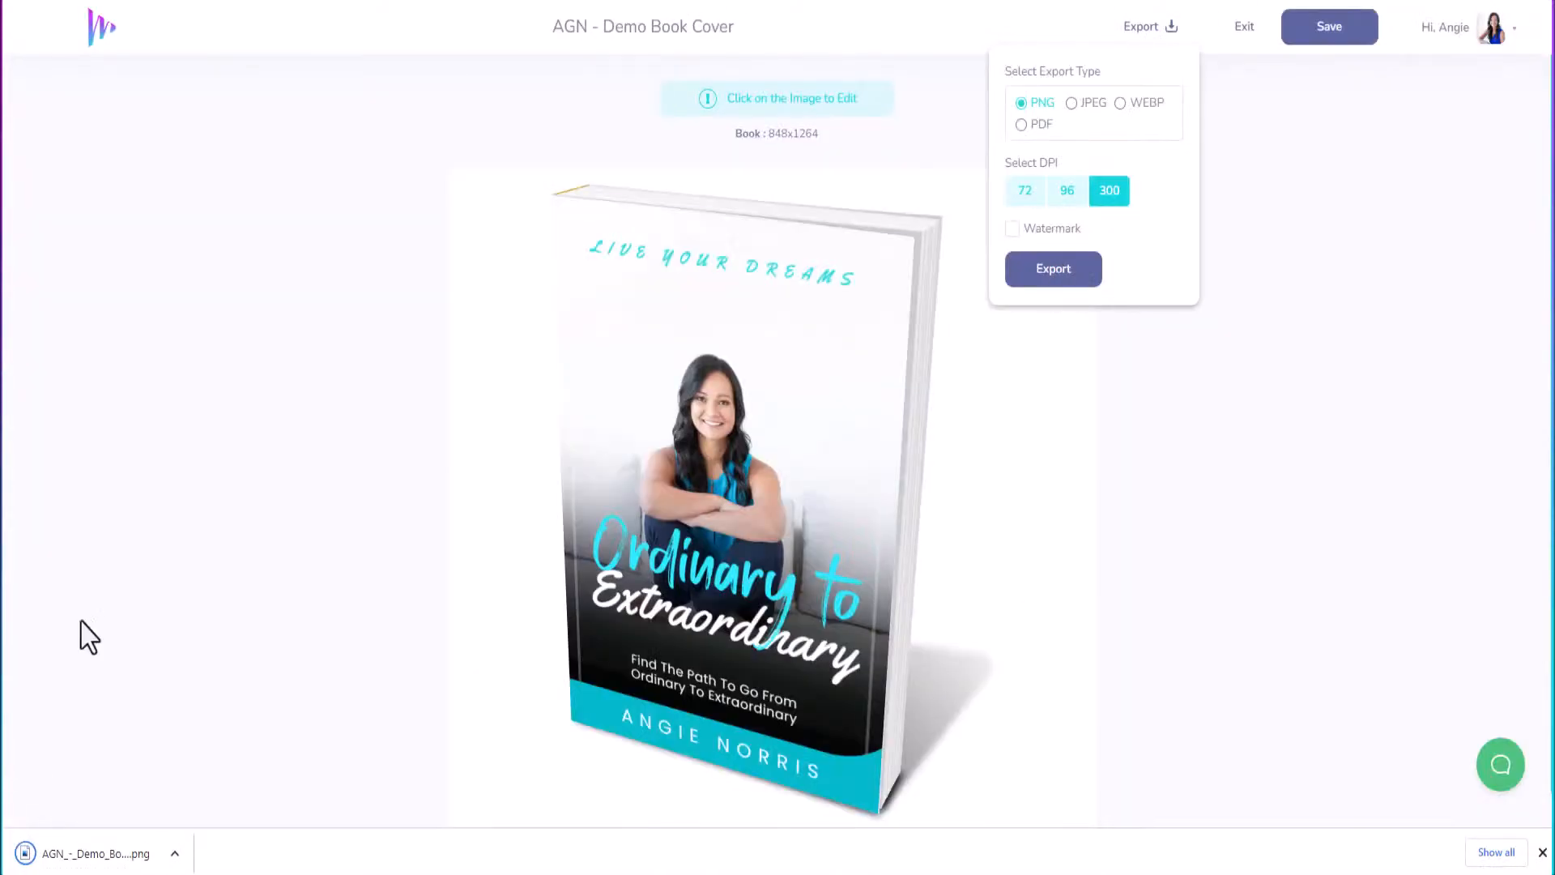
{"action": "left_click", "coordinate": [1251, 135]}
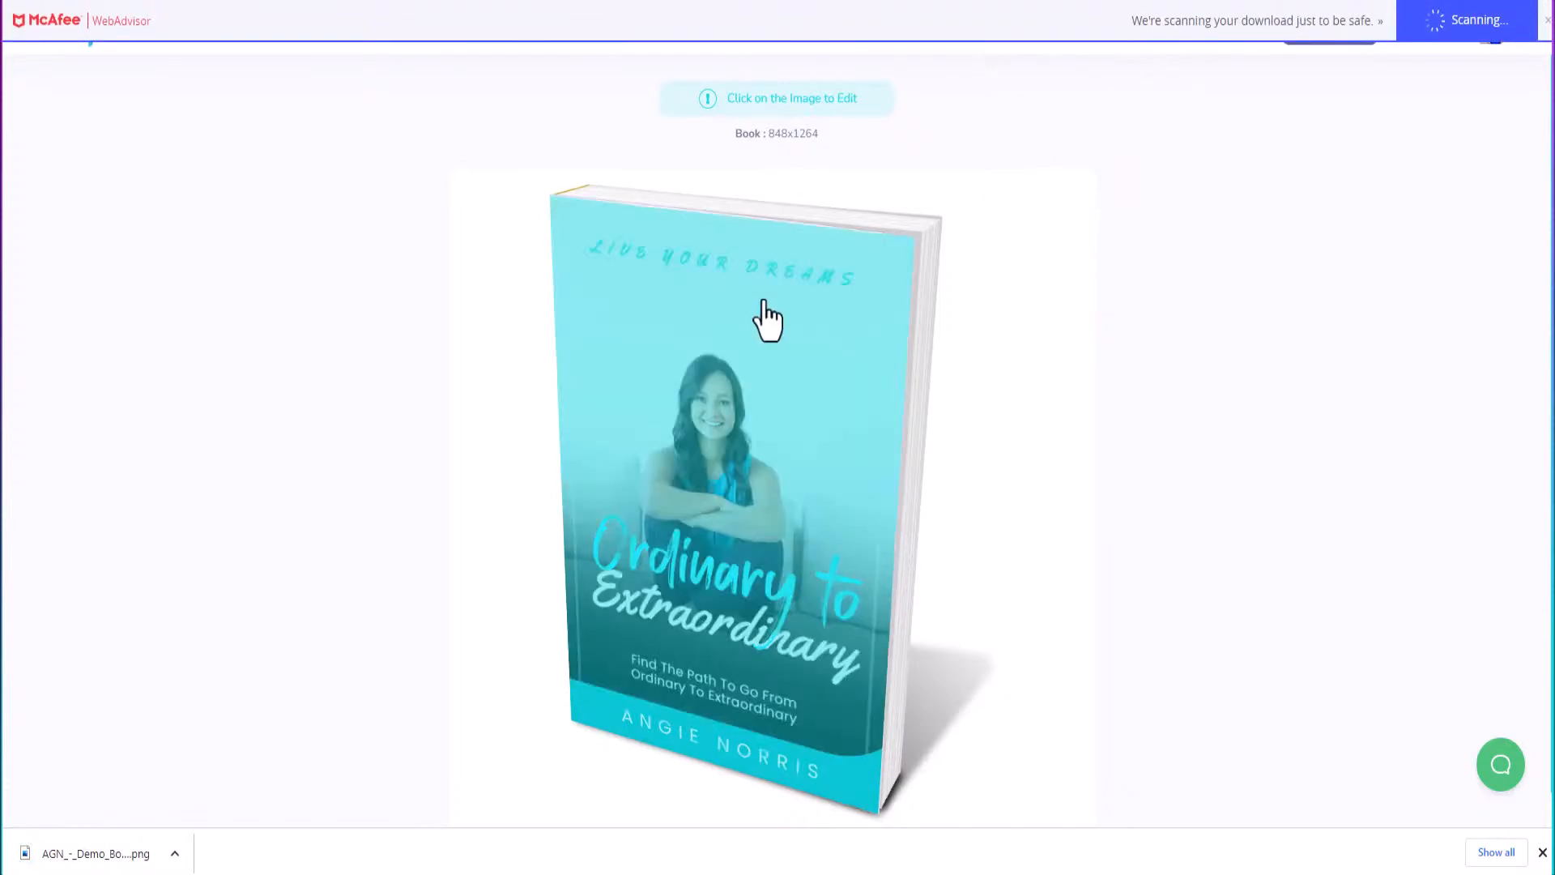
Download the flat cover as a PNG at original size.
{"action": "left_click", "coordinate": [765, 319]}
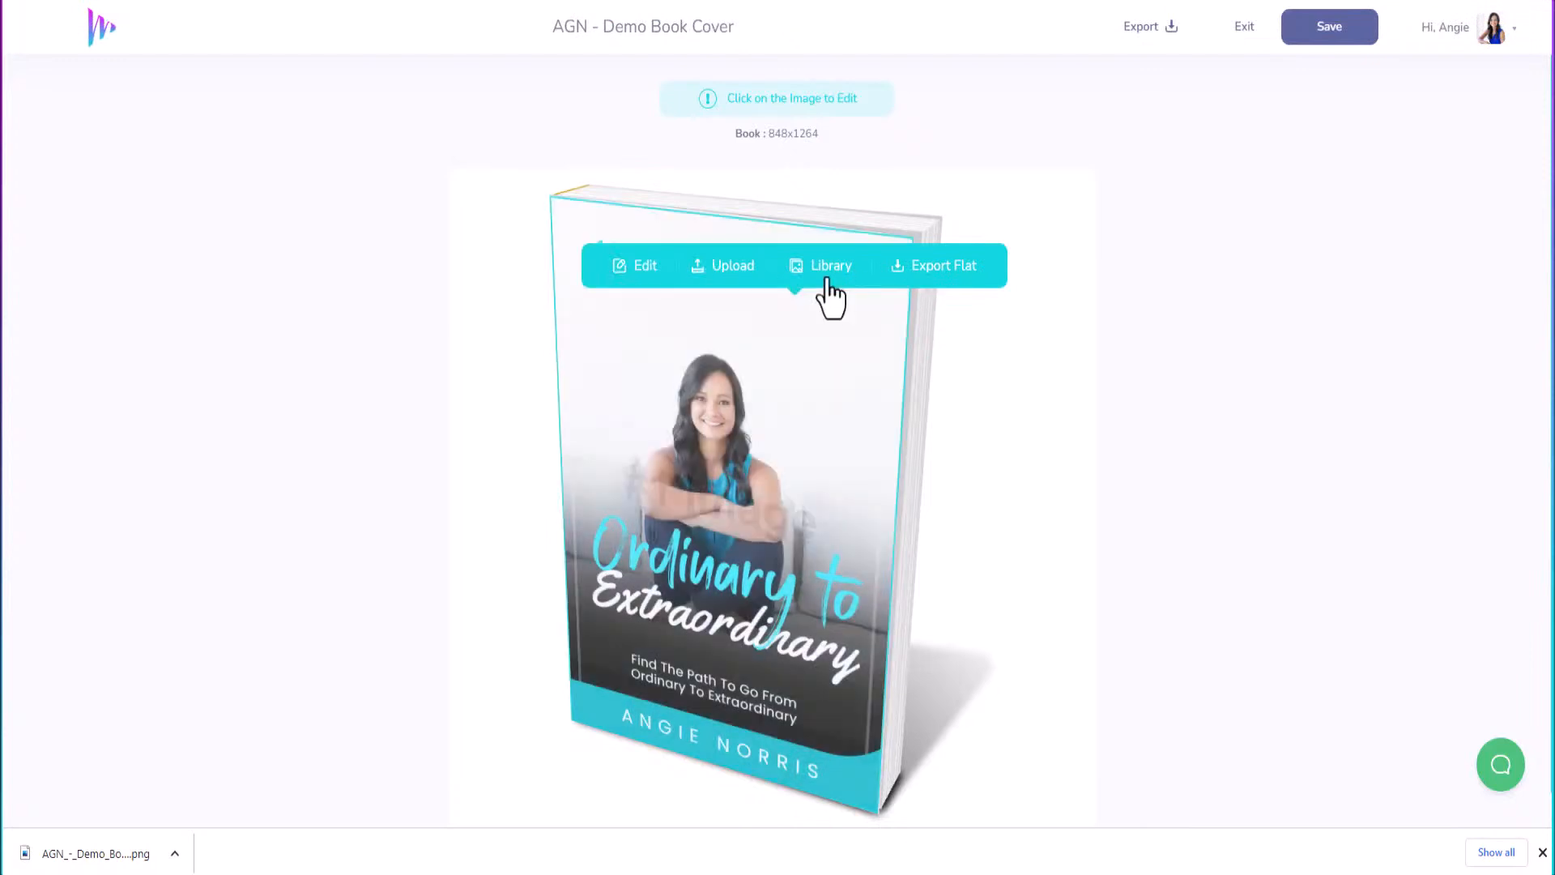
{"action": "left_click", "coordinate": [942, 288]}
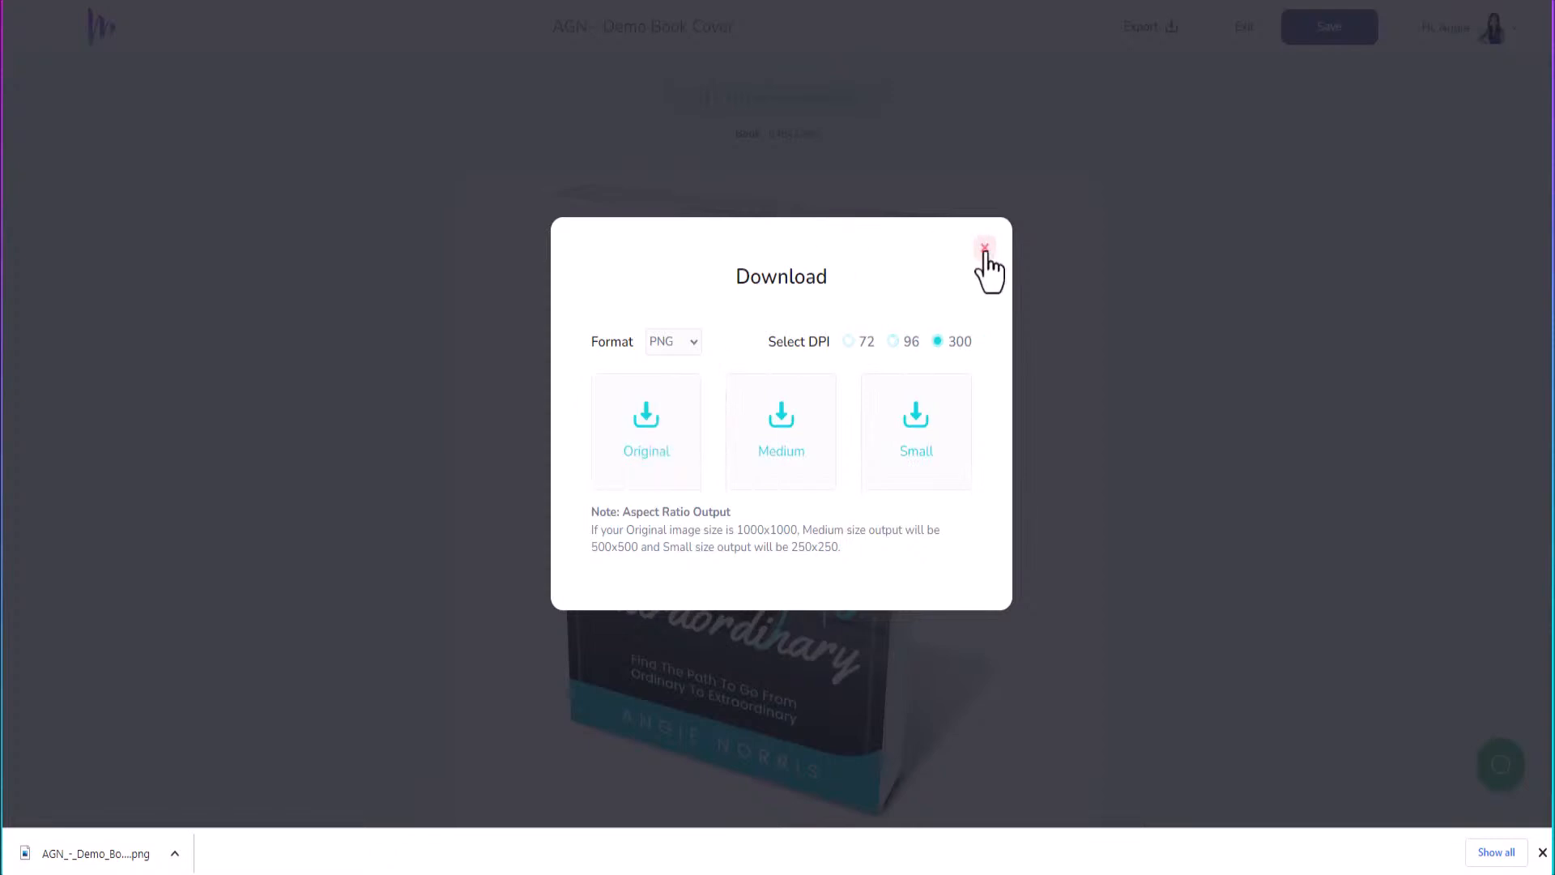
{"action": "left_click", "coordinate": [653, 433]}
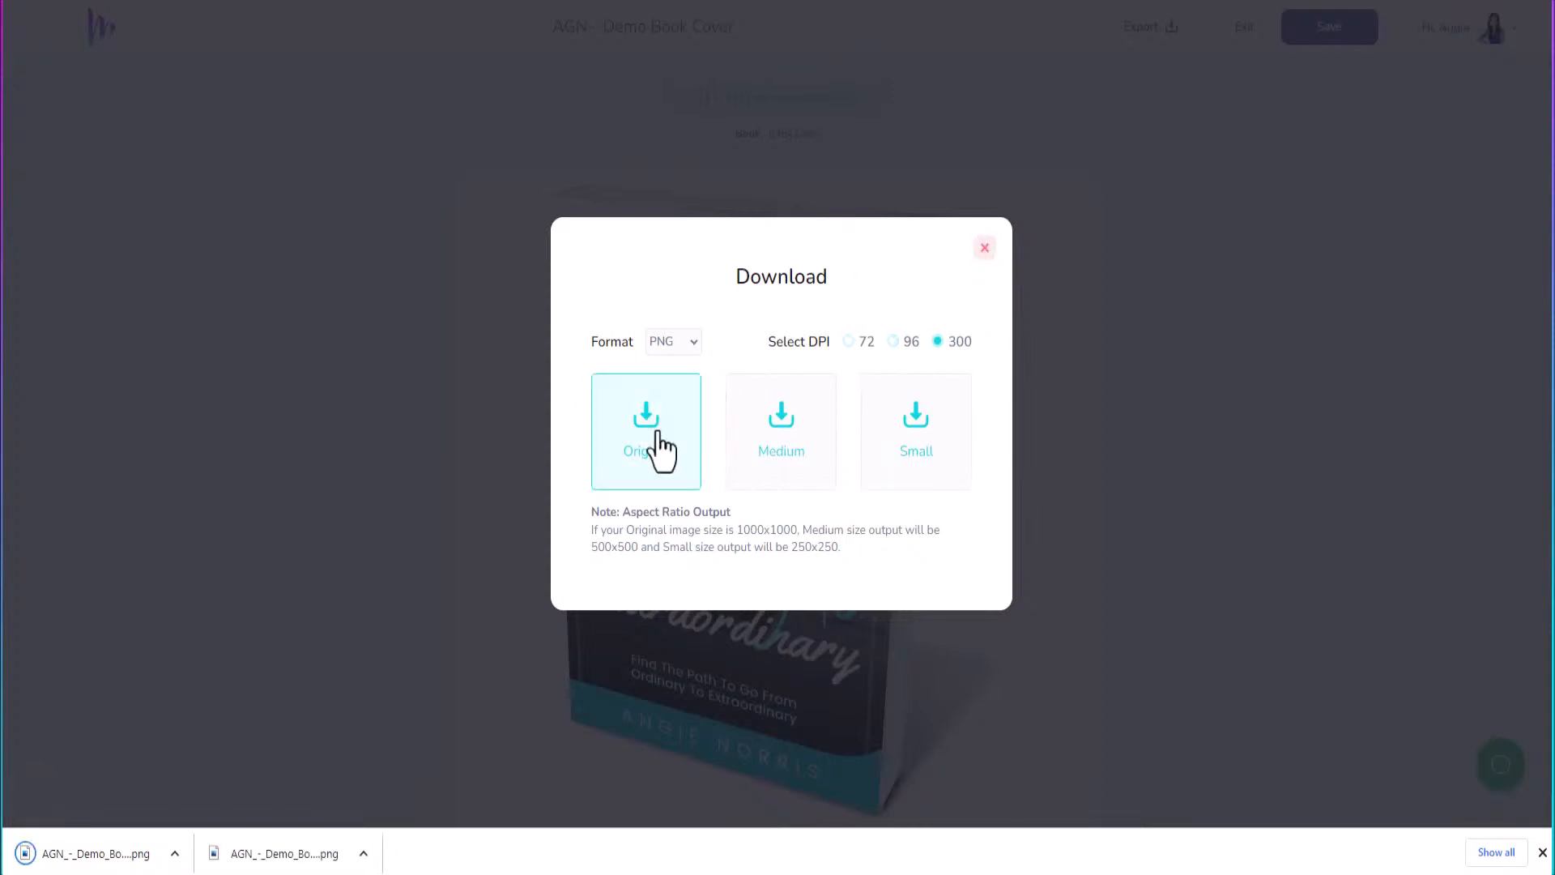
{"action": "left_click", "coordinate": [984, 249]}
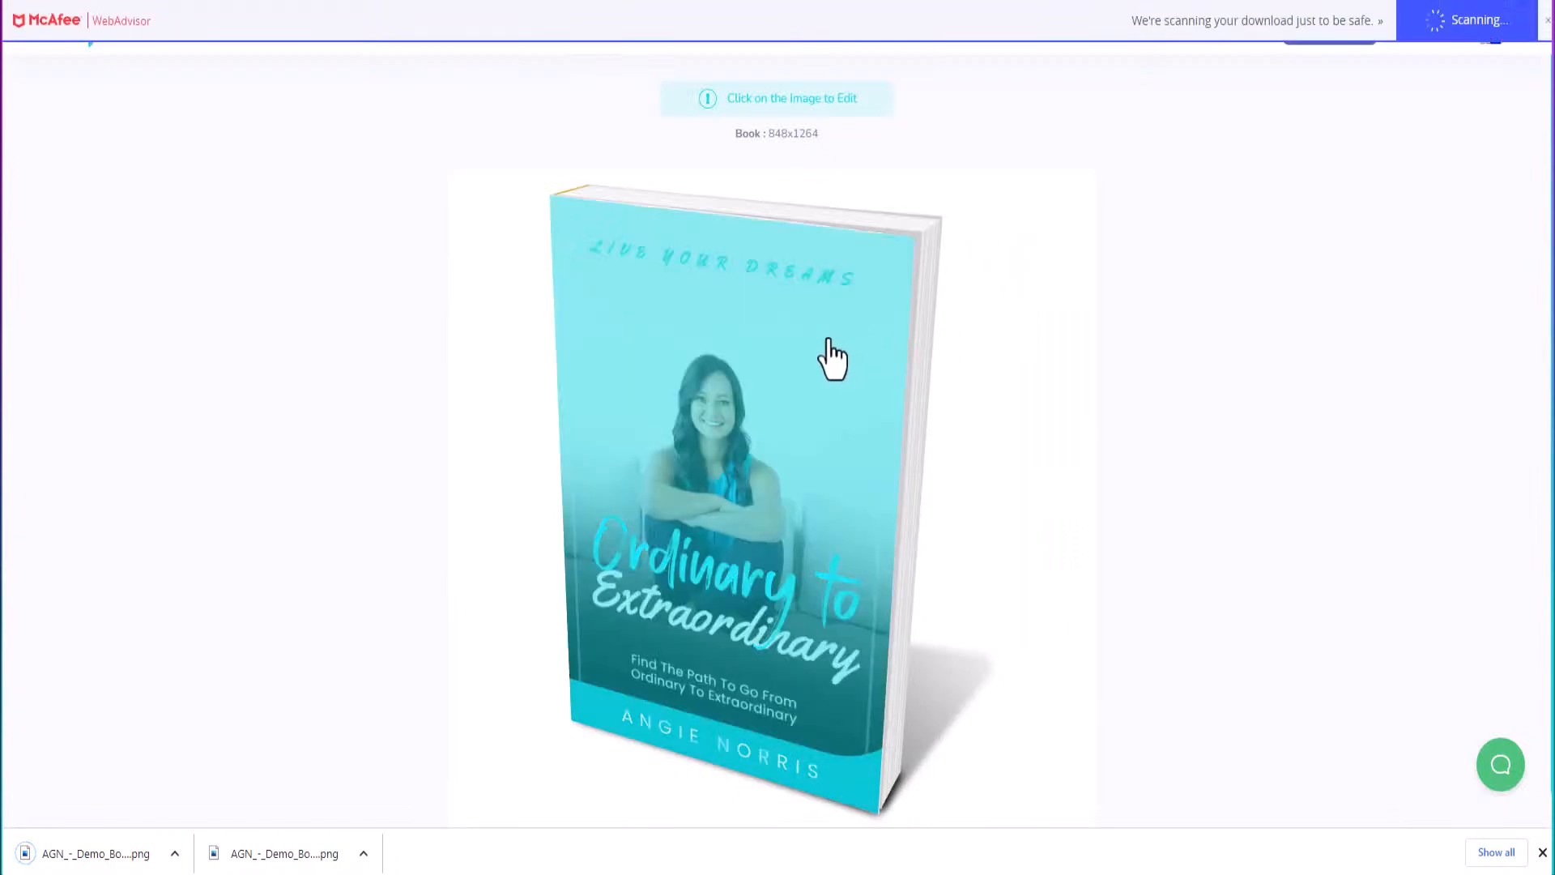
{"action": "left_click", "coordinate": [807, 397]}
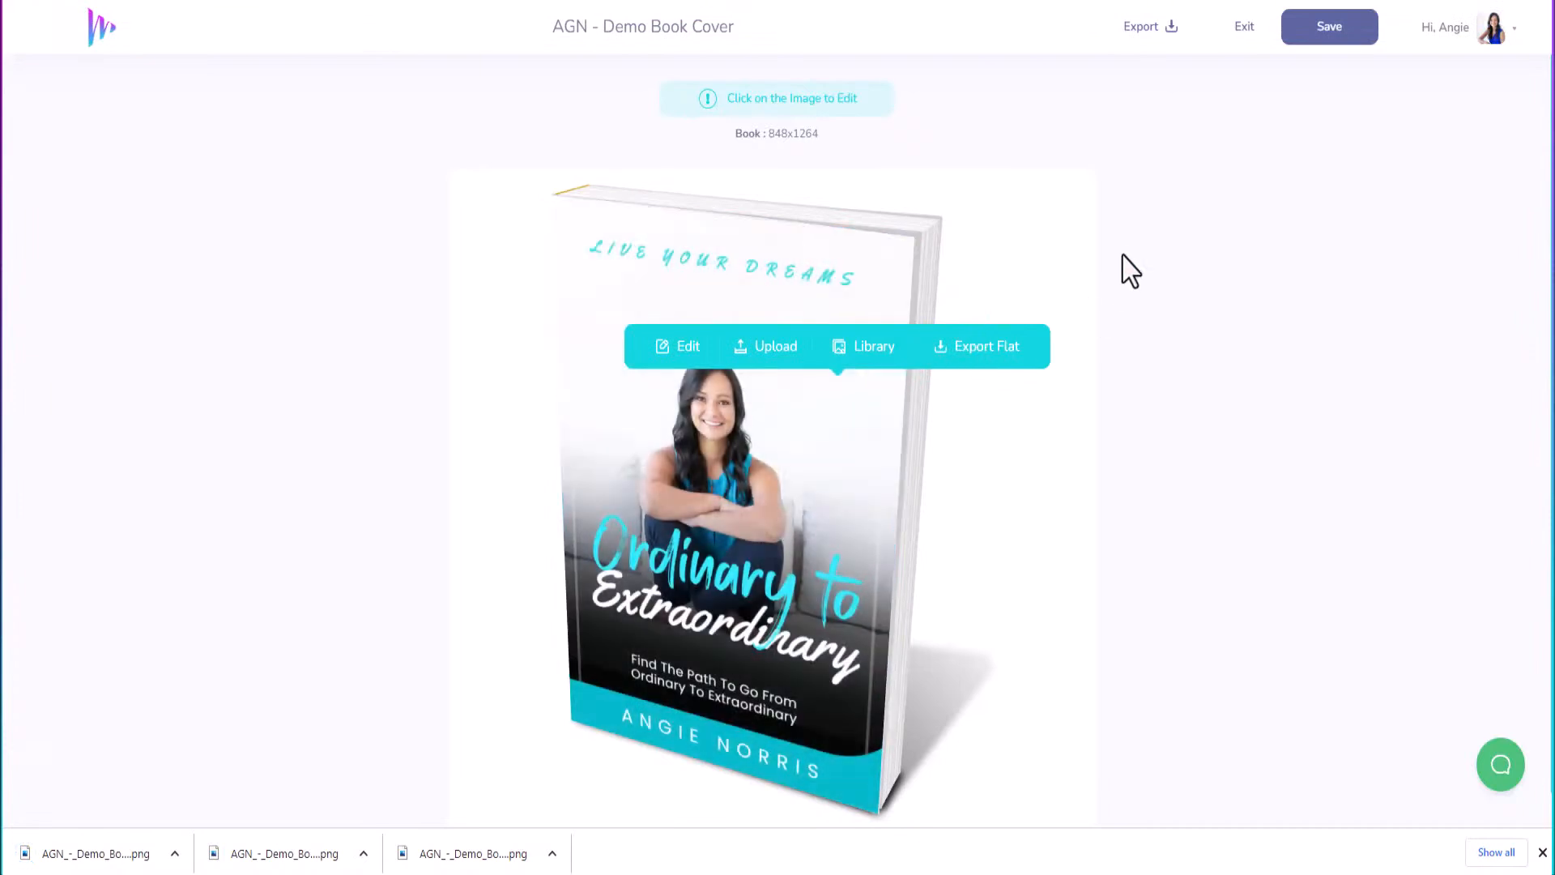
{"action": "left_click", "coordinate": [1169, 283]}
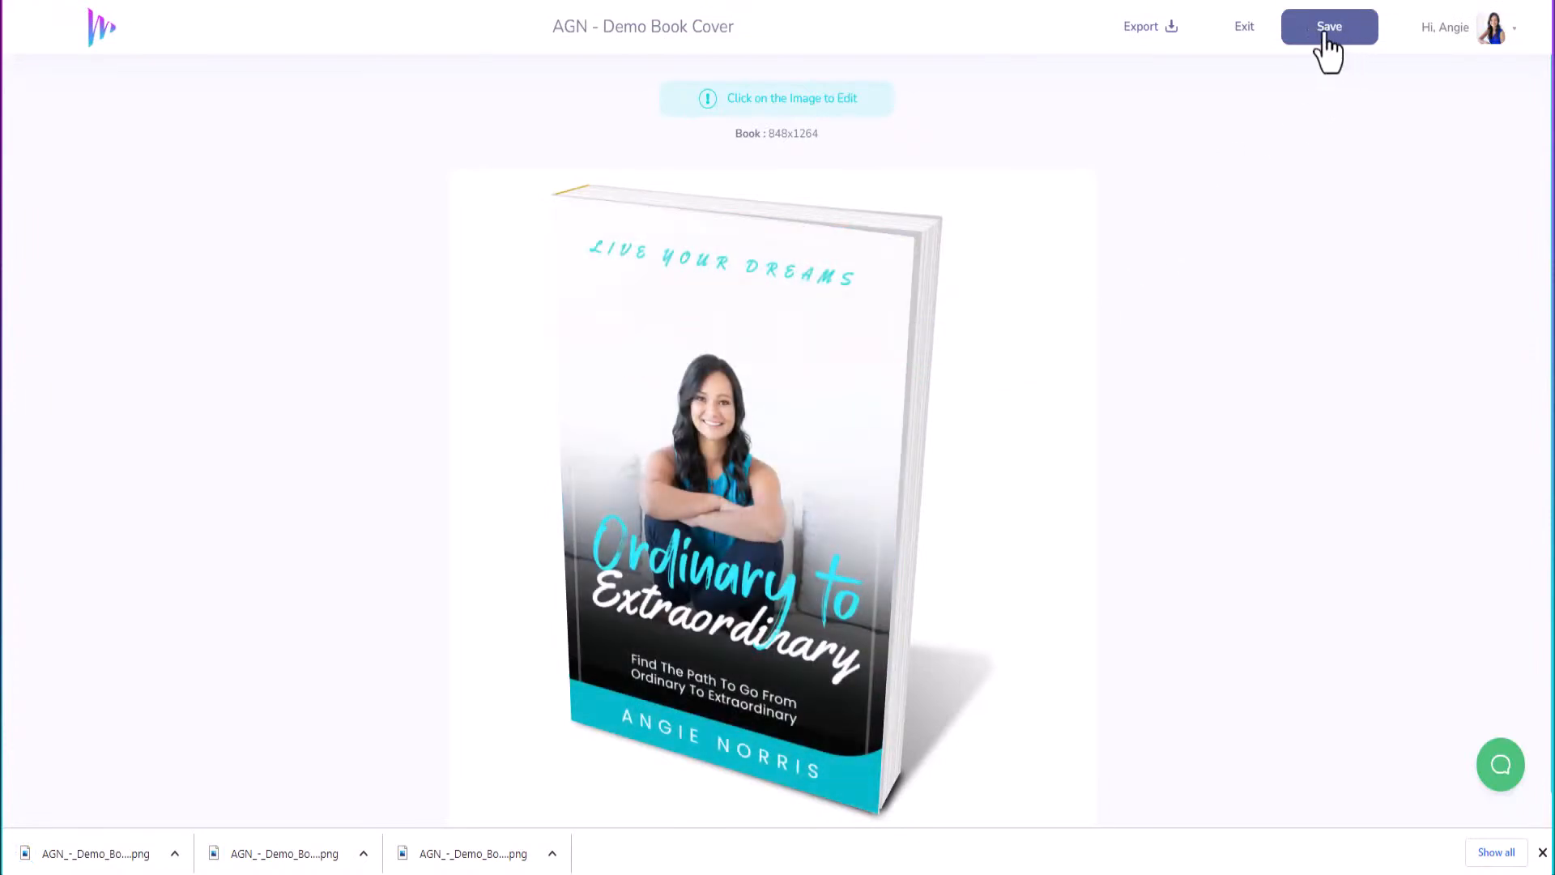
Save the 'AGN - Demo Book Cover' mockup and exit to My Designs.
{"action": "left_click", "coordinate": [1303, 47]}
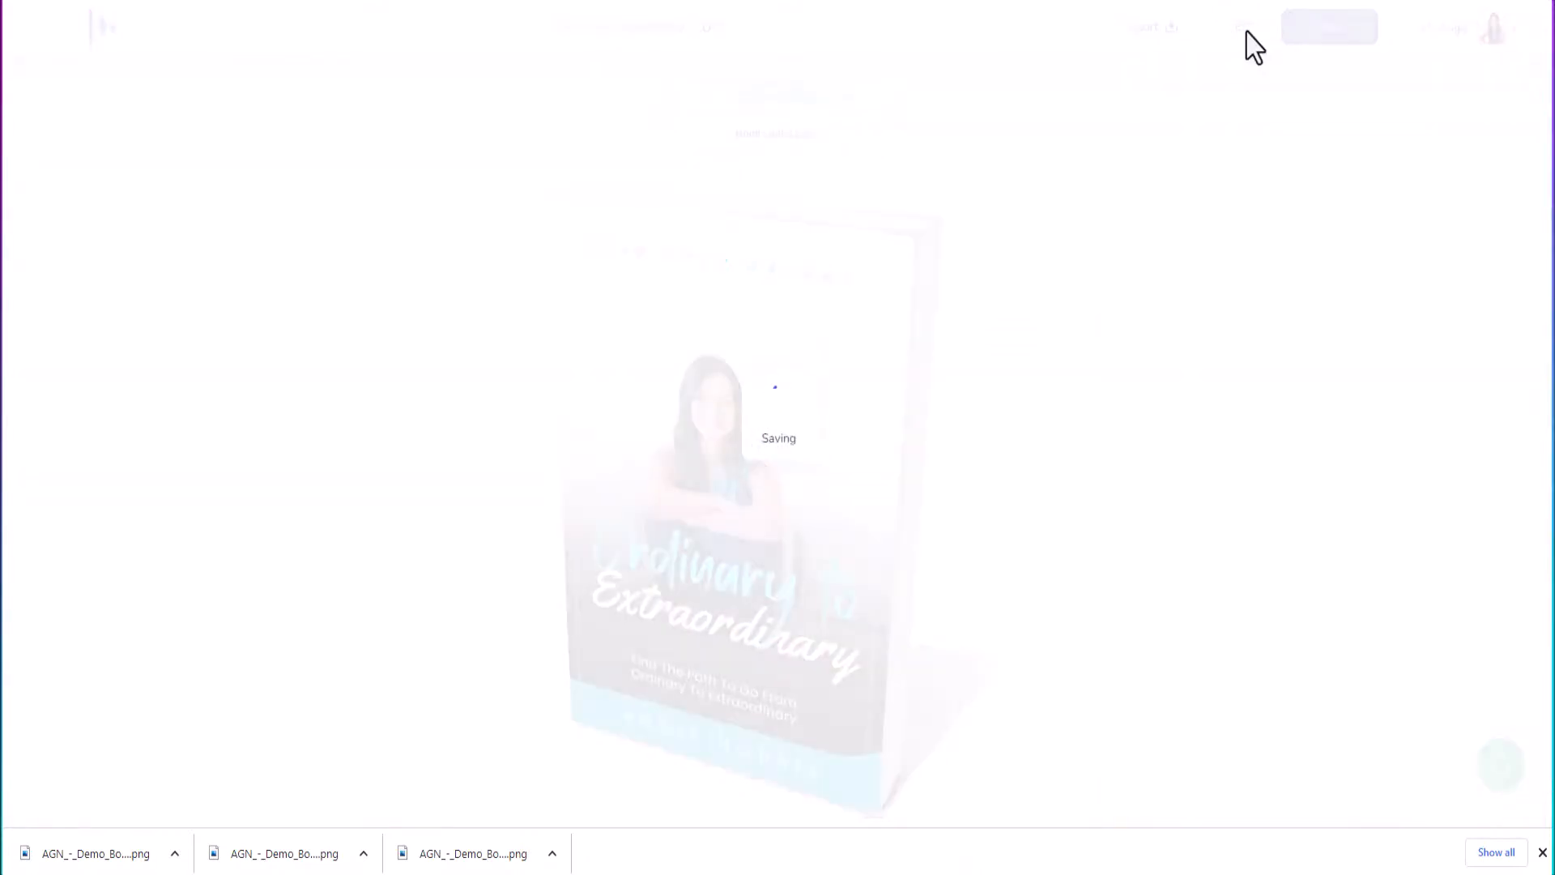
{"action": "left_click", "coordinate": [1246, 29]}
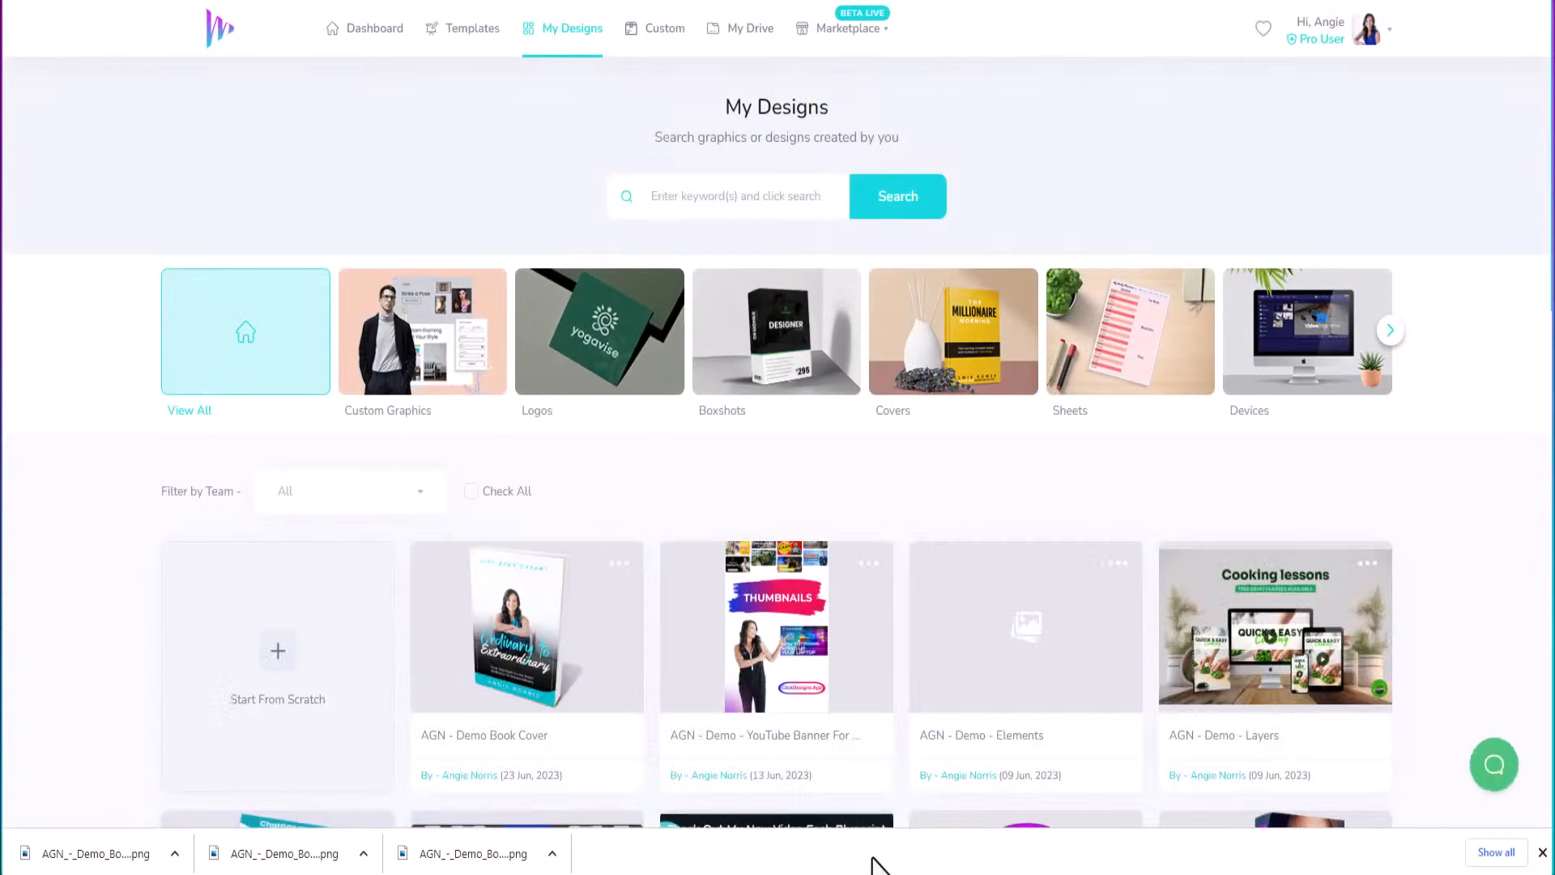
{"action": "mouse_move", "coordinate": [780, 663]}
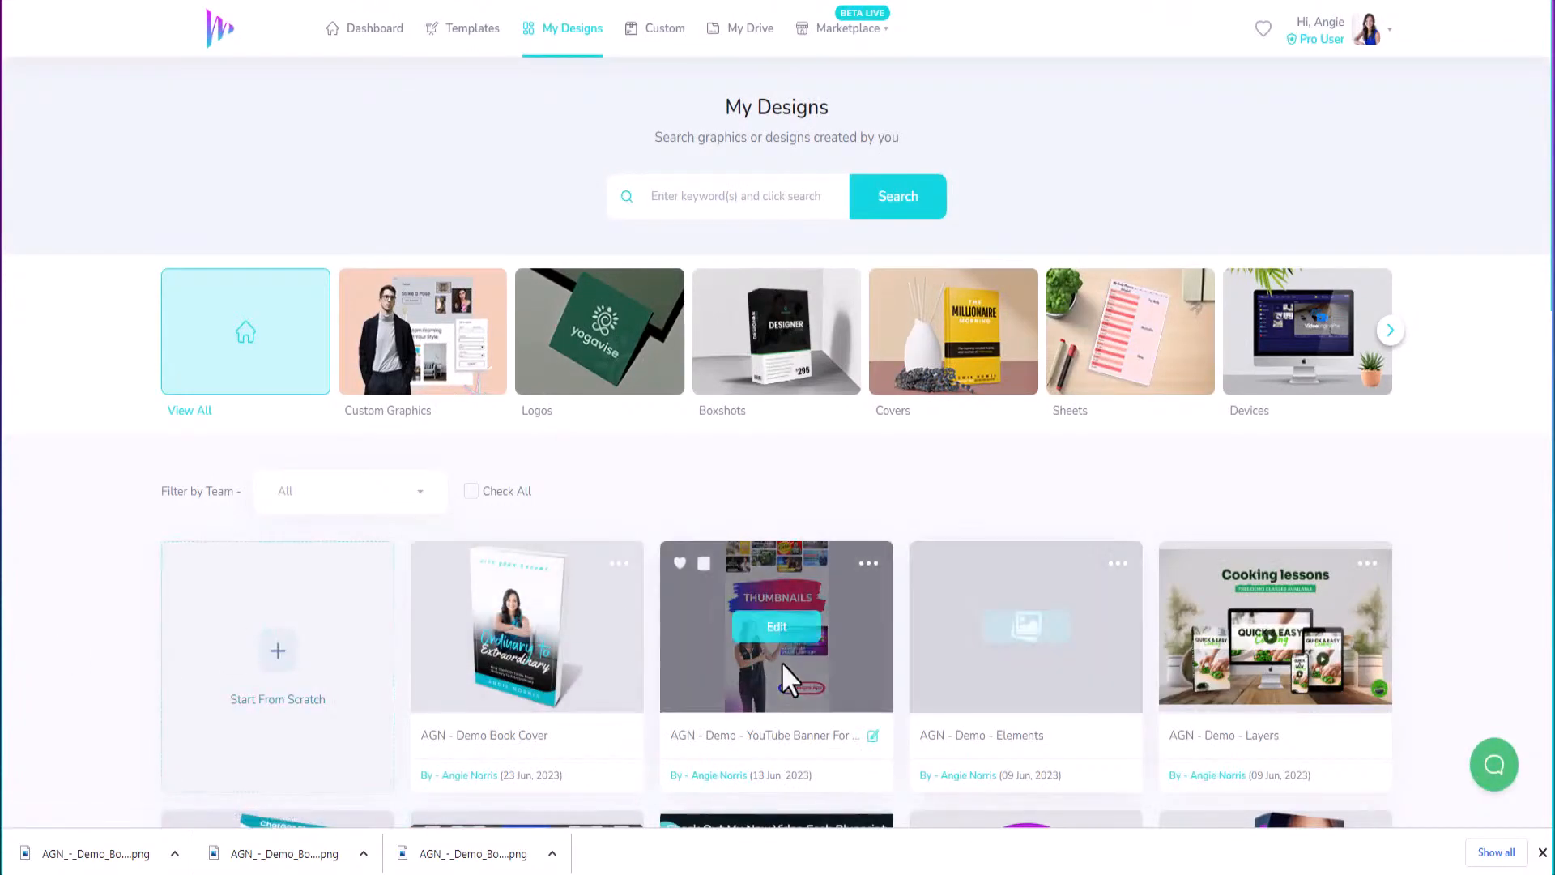
{"action": "mouse_move", "coordinate": [538, 659]}
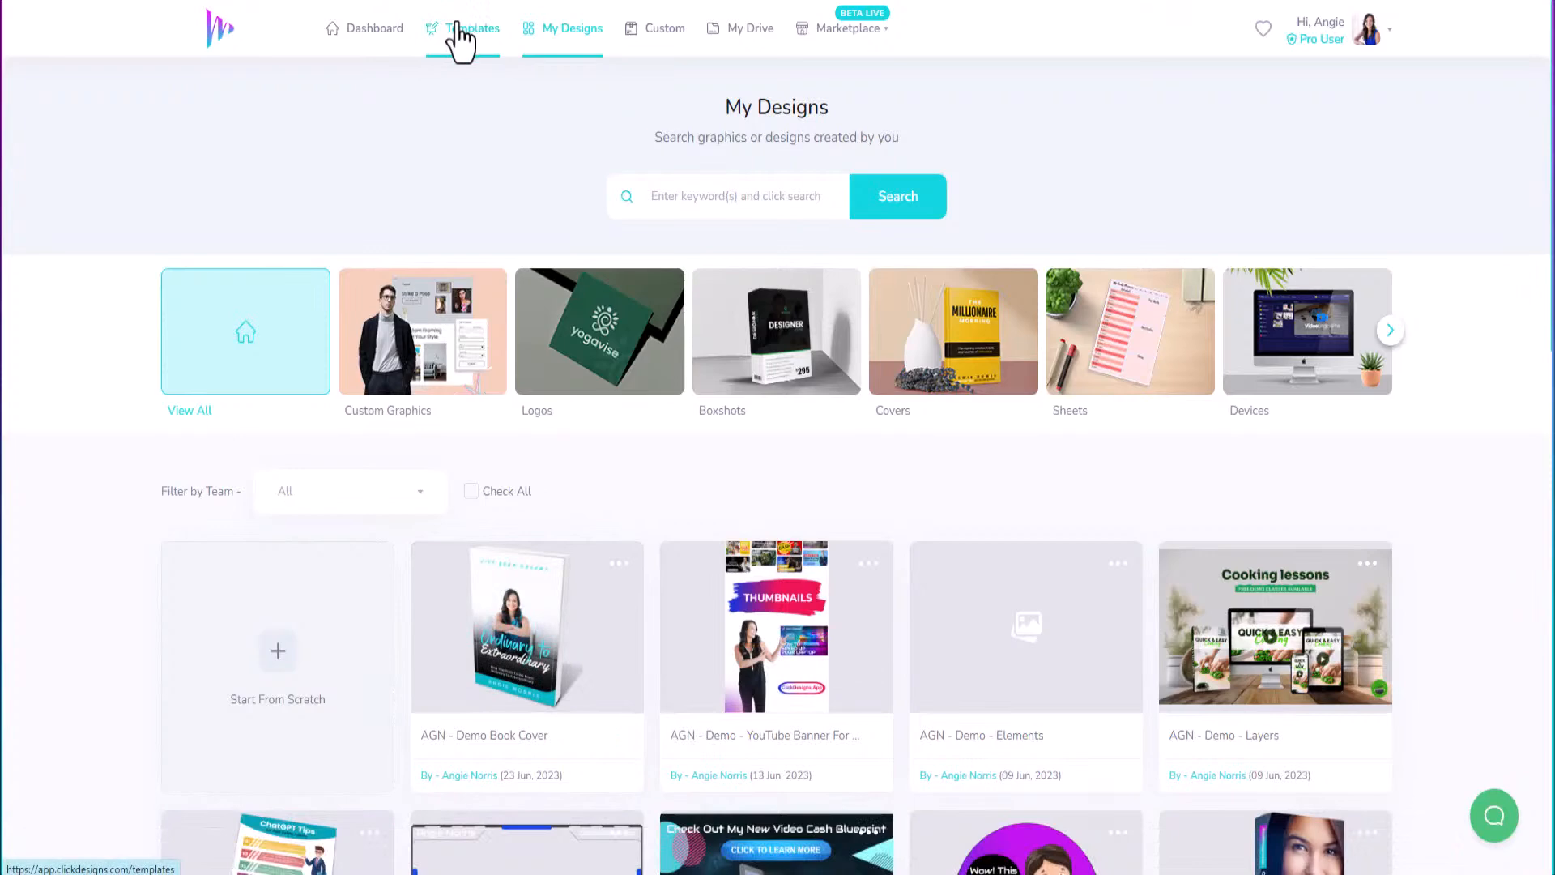
Open the Reports section of the Covers templates.
{"action": "left_click", "coordinate": [456, 32]}
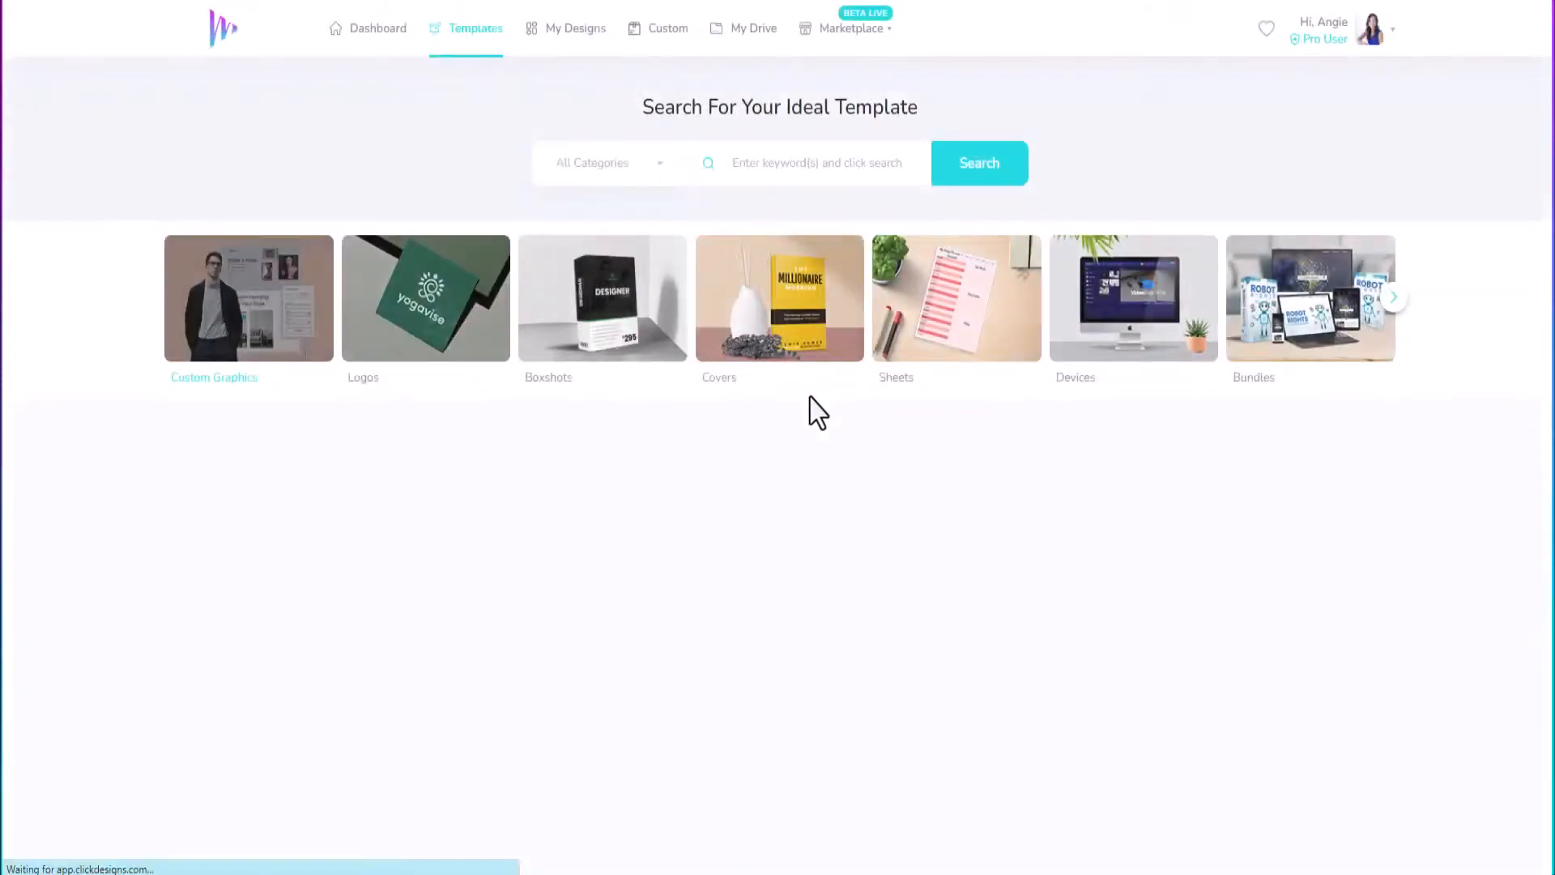
{"action": "left_click", "coordinate": [792, 314]}
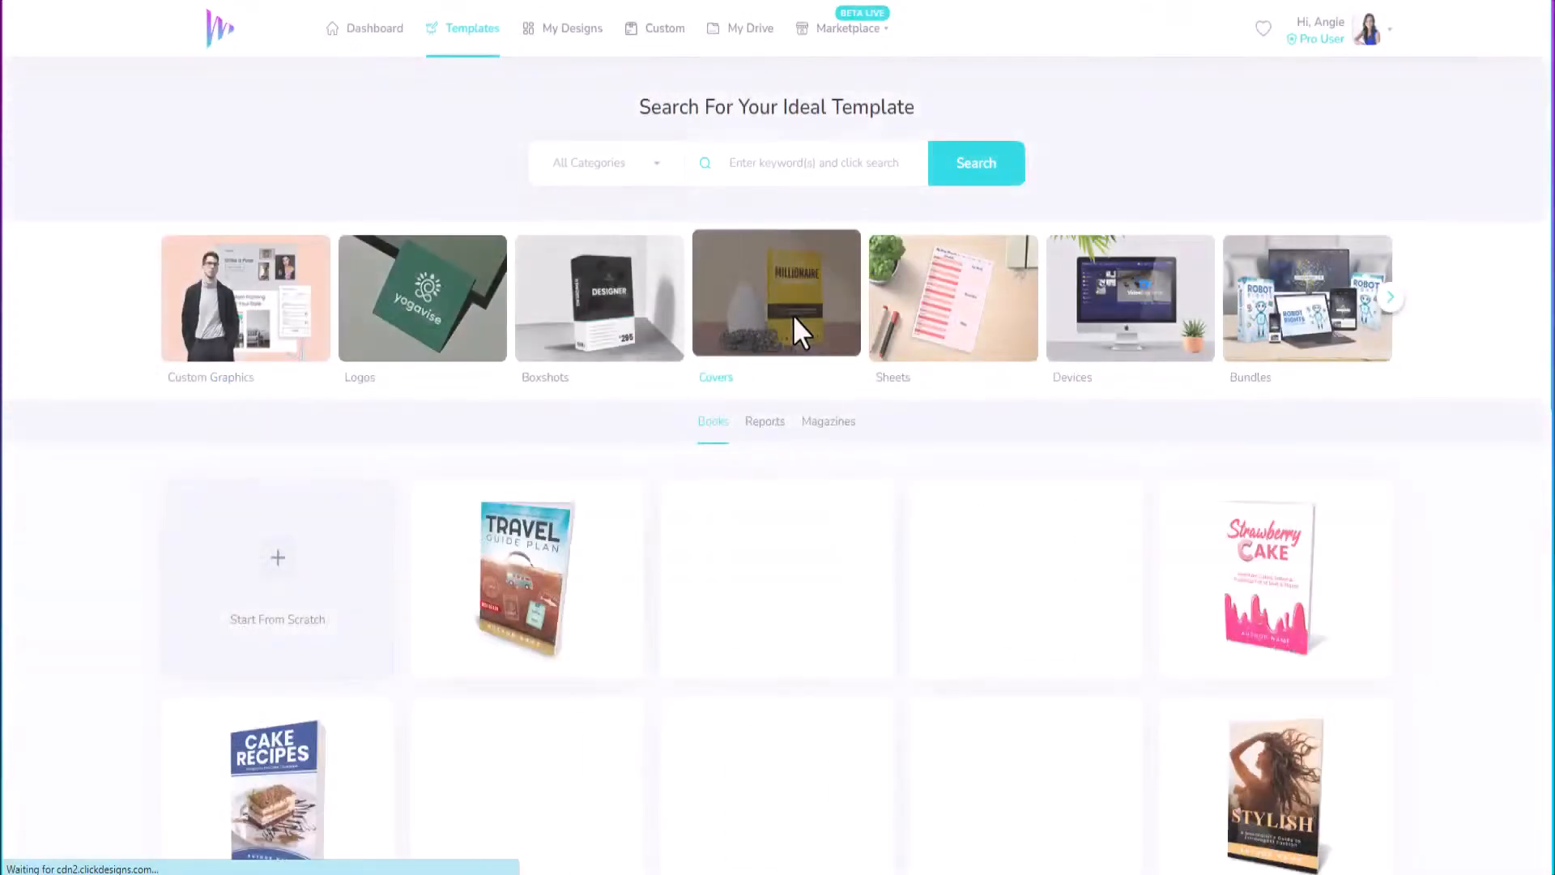
{"action": "left_click", "coordinate": [761, 424]}
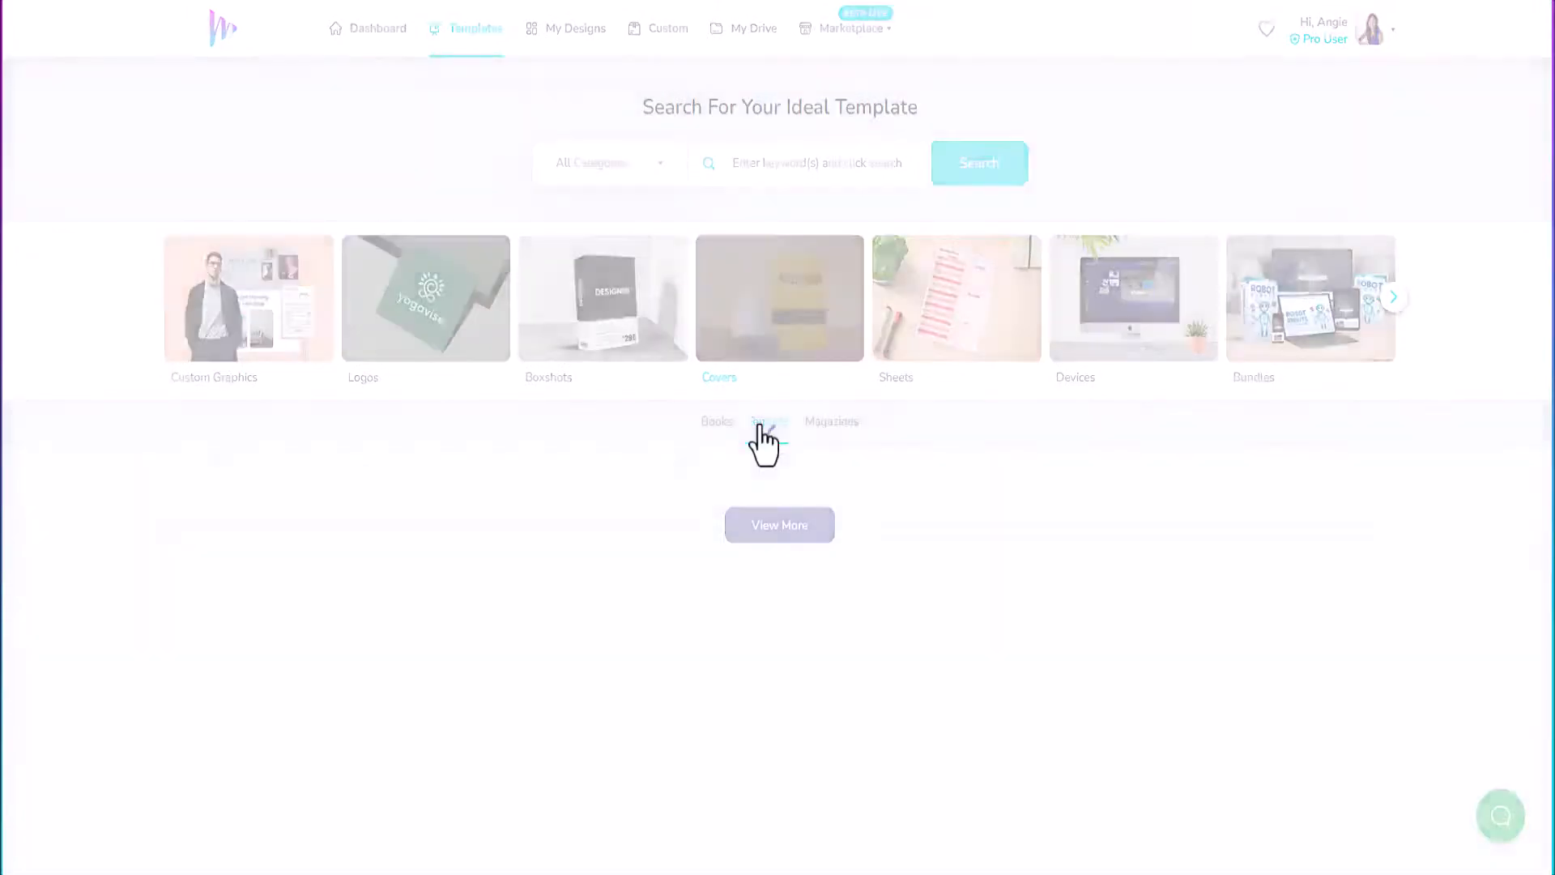
Scroll through the report cover templates, loading two more batches with View More.
{"action": "scroll", "coordinate": [635, 572], "scroll_direction": "down", "scroll_amount": 5}
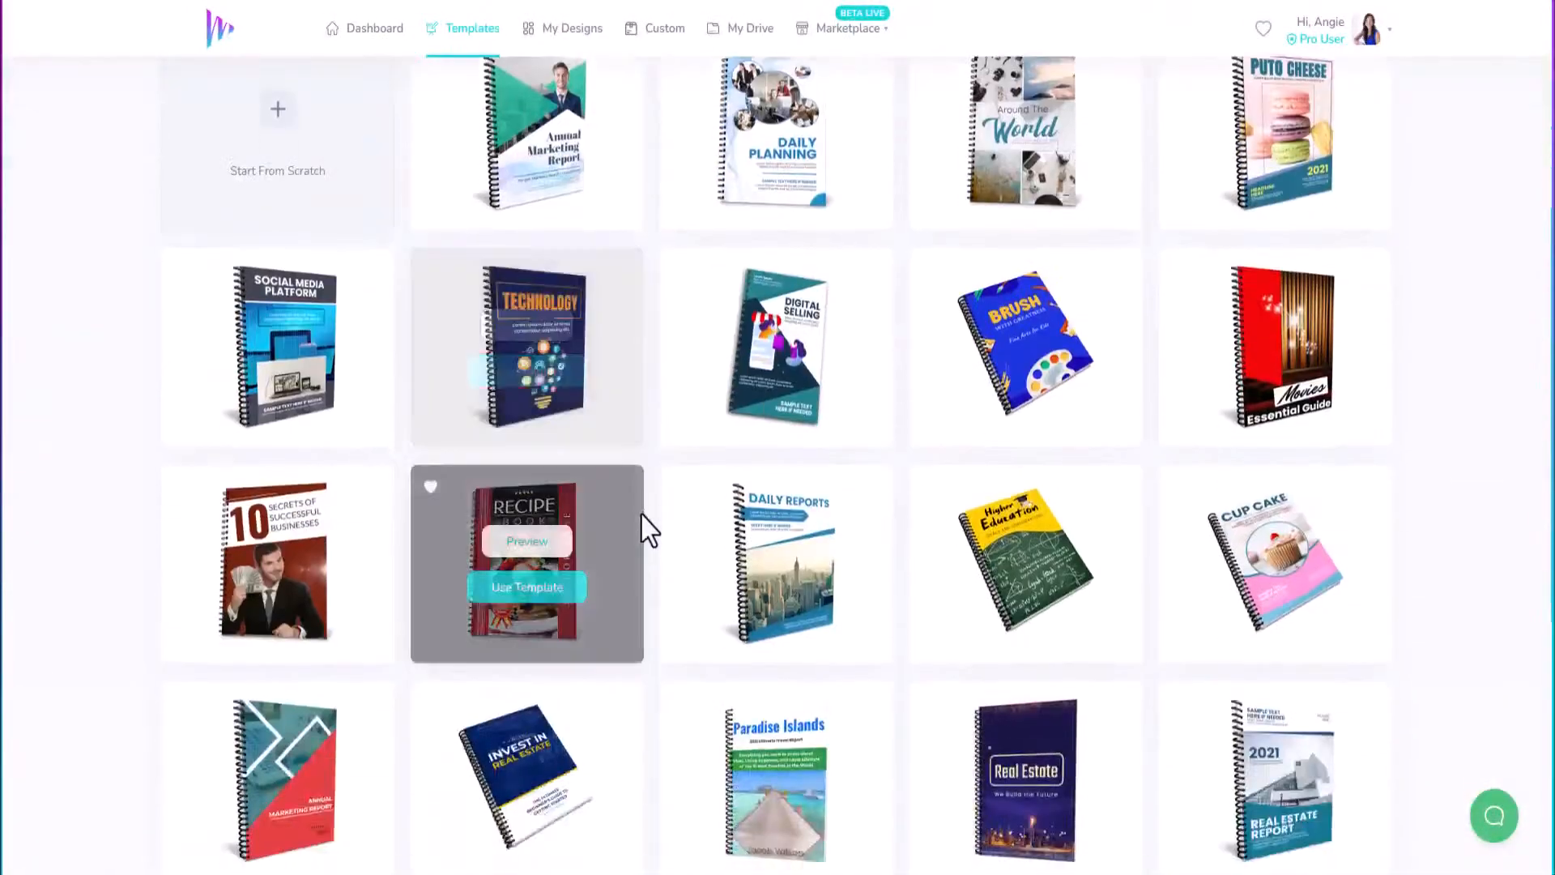
{"action": "scroll", "coordinate": [646, 530], "scroll_direction": "down", "scroll_amount": 6}
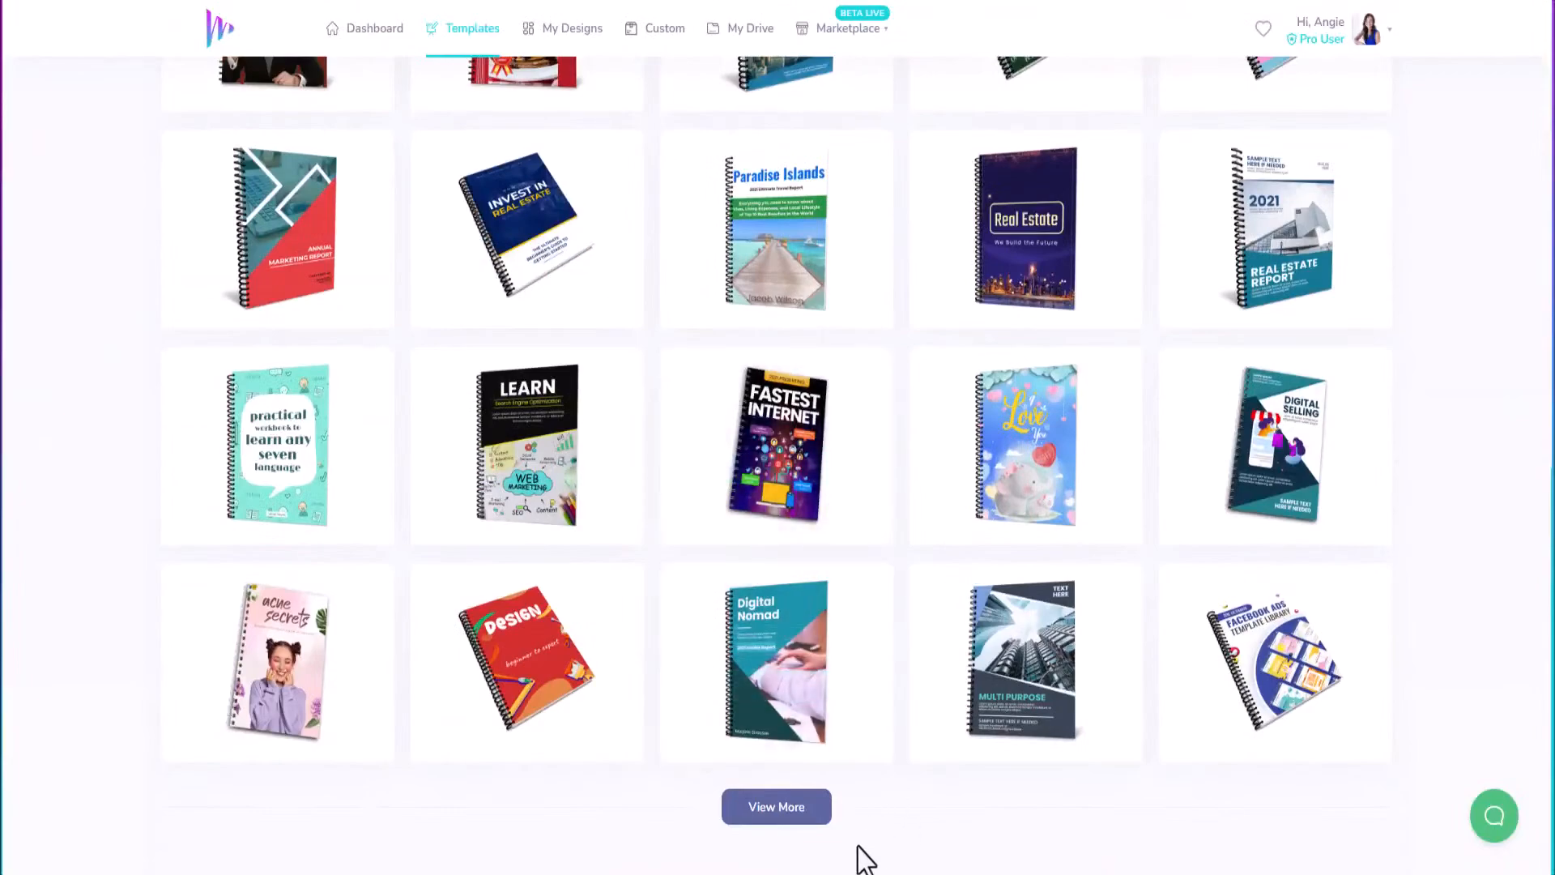
{"action": "left_click", "coordinate": [786, 813]}
{"action": "scroll", "coordinate": [758, 615], "scroll_direction": "down", "scroll_amount": 4}
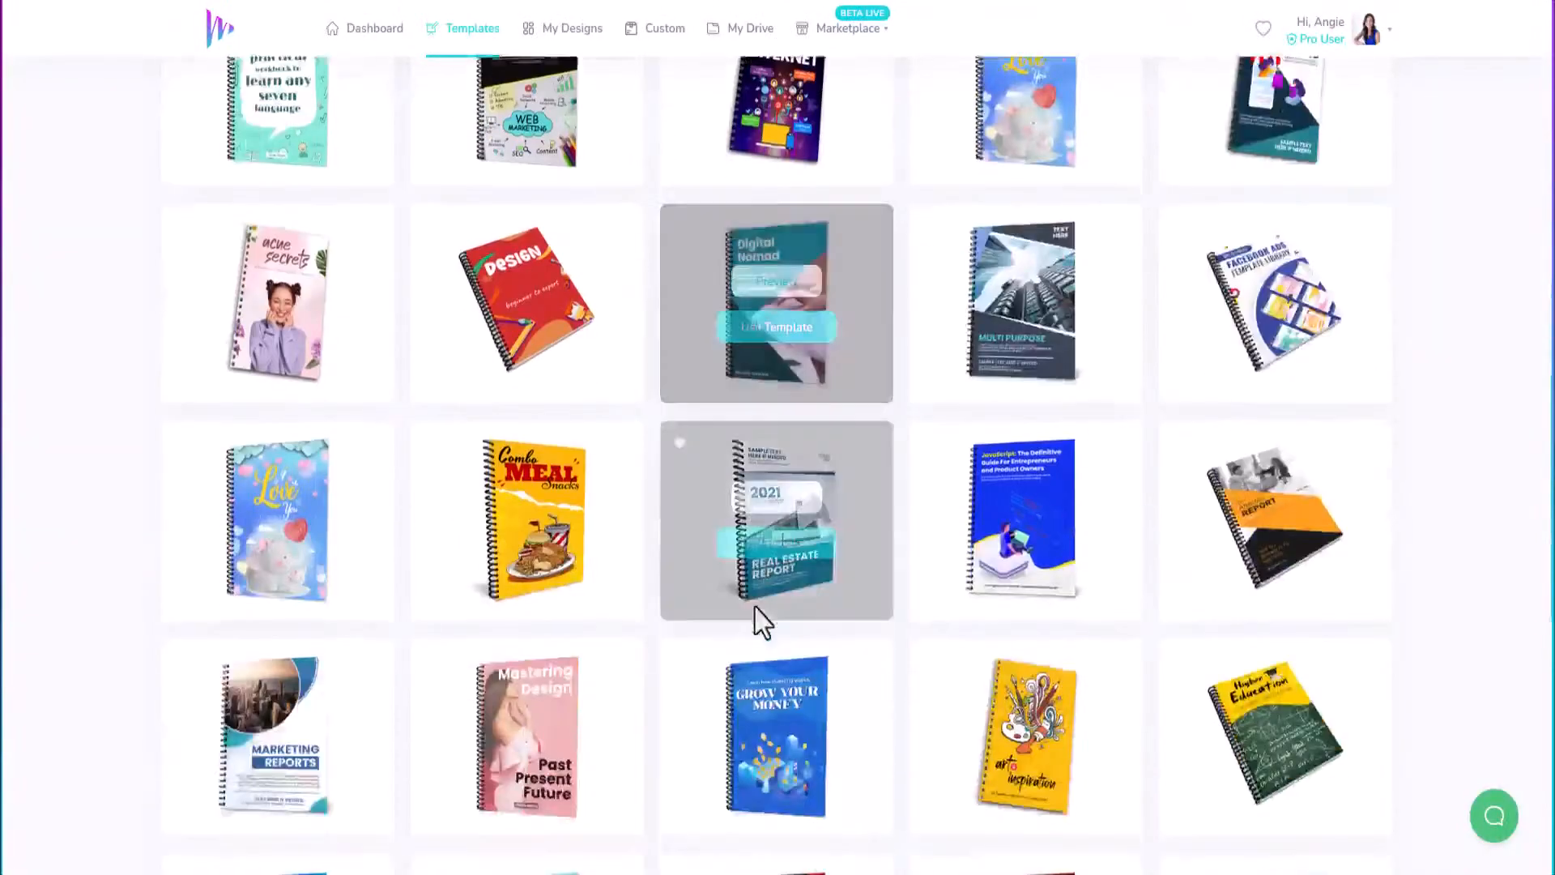
{"action": "scroll", "coordinate": [755, 608], "scroll_direction": "down", "scroll_amount": 3}
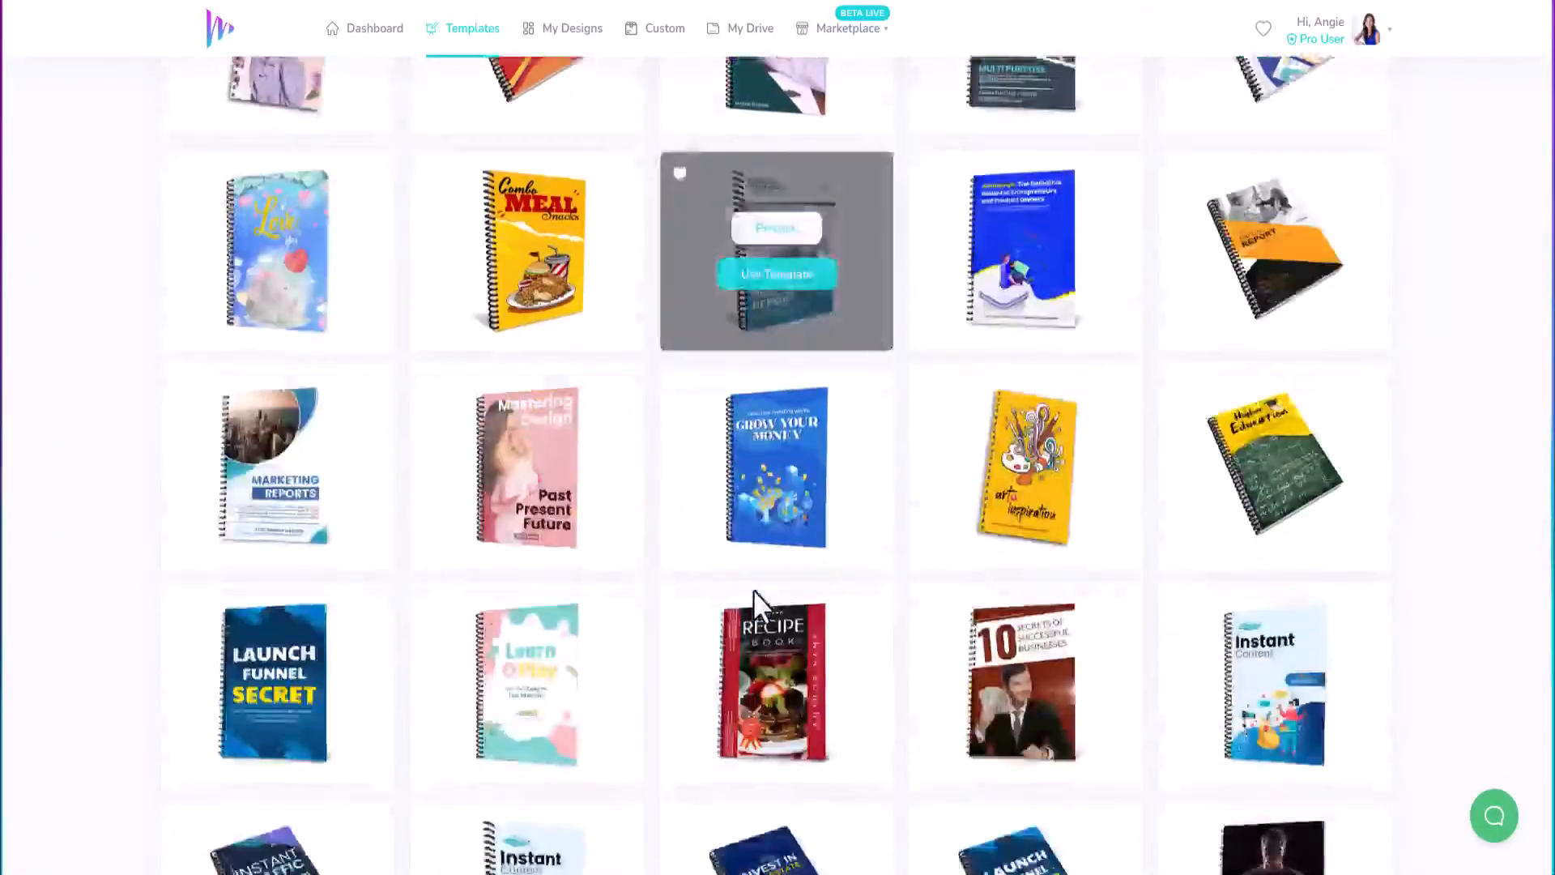
{"action": "scroll", "coordinate": [753, 590], "scroll_direction": "down", "scroll_amount": 8}
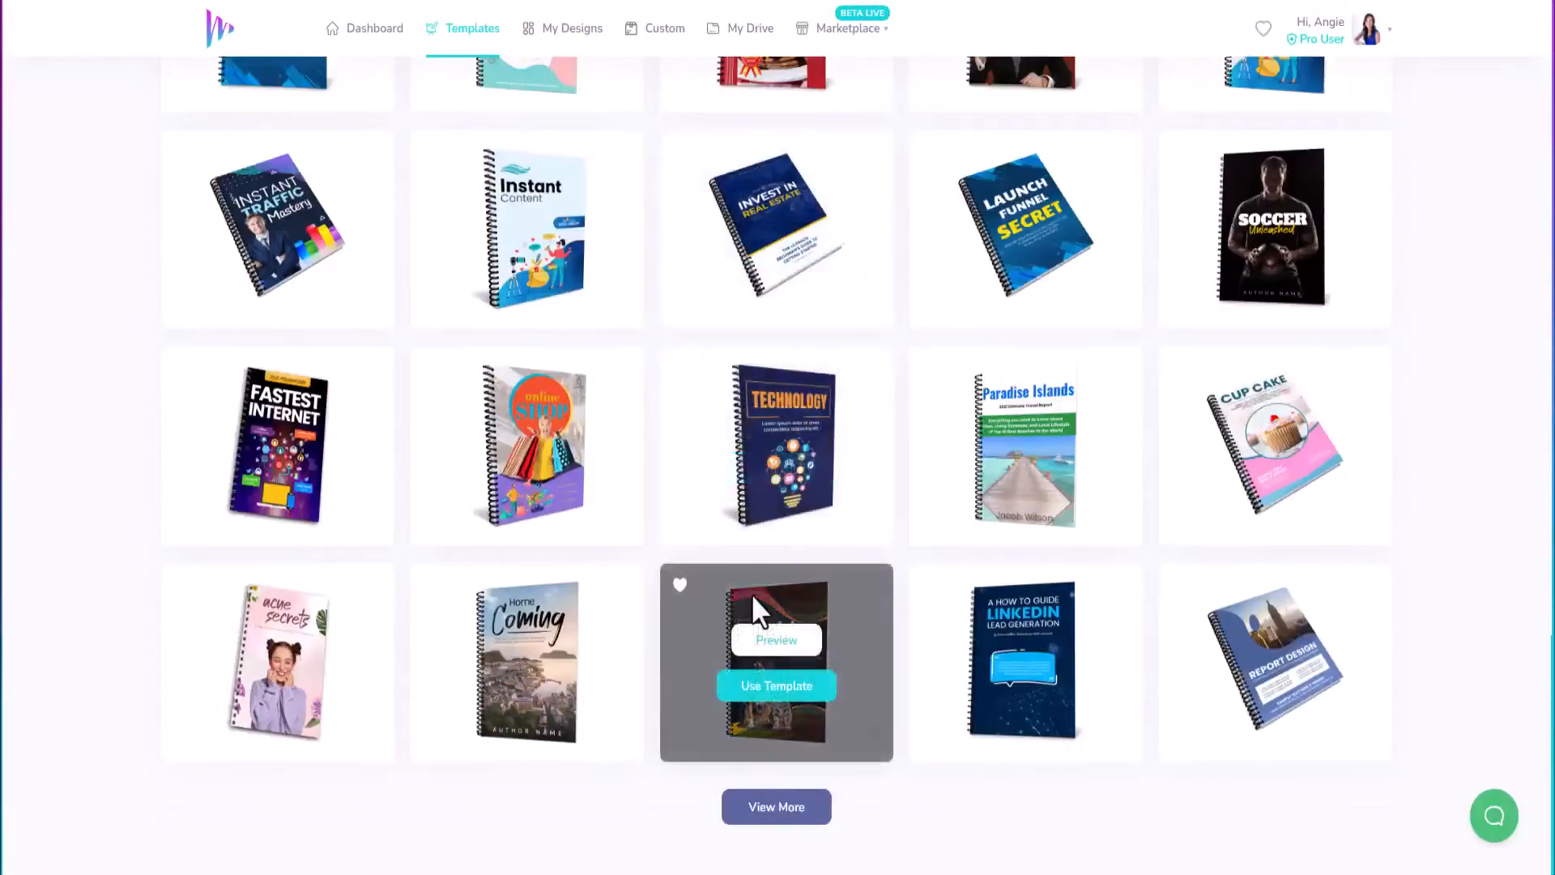
{"action": "left_click", "coordinate": [770, 814]}
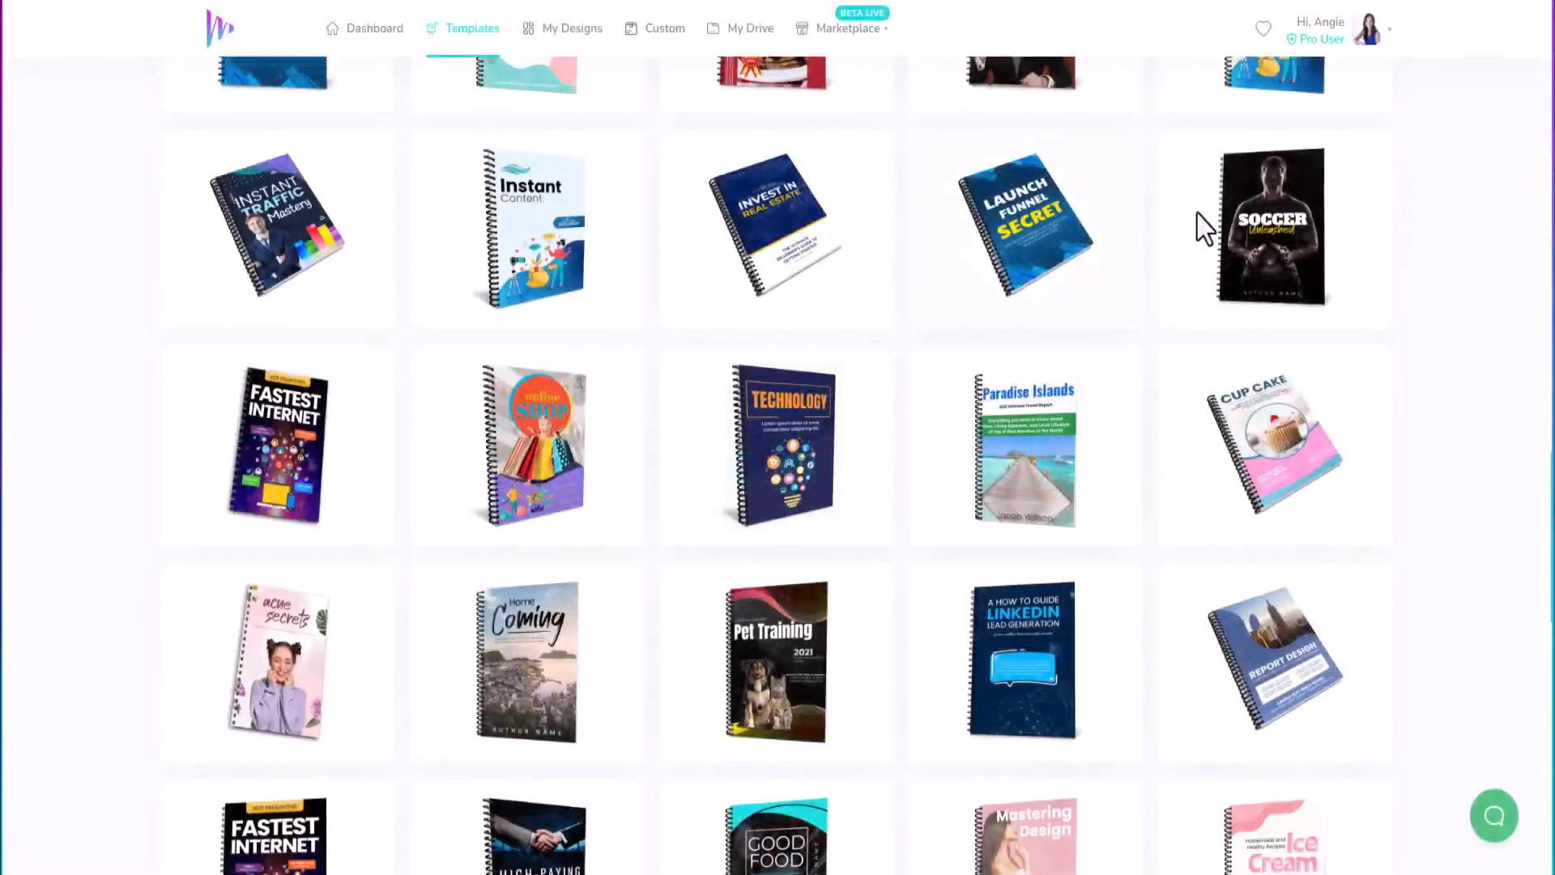
{"action": "scroll", "coordinate": [859, 478], "scroll_direction": "down", "scroll_amount": 3}
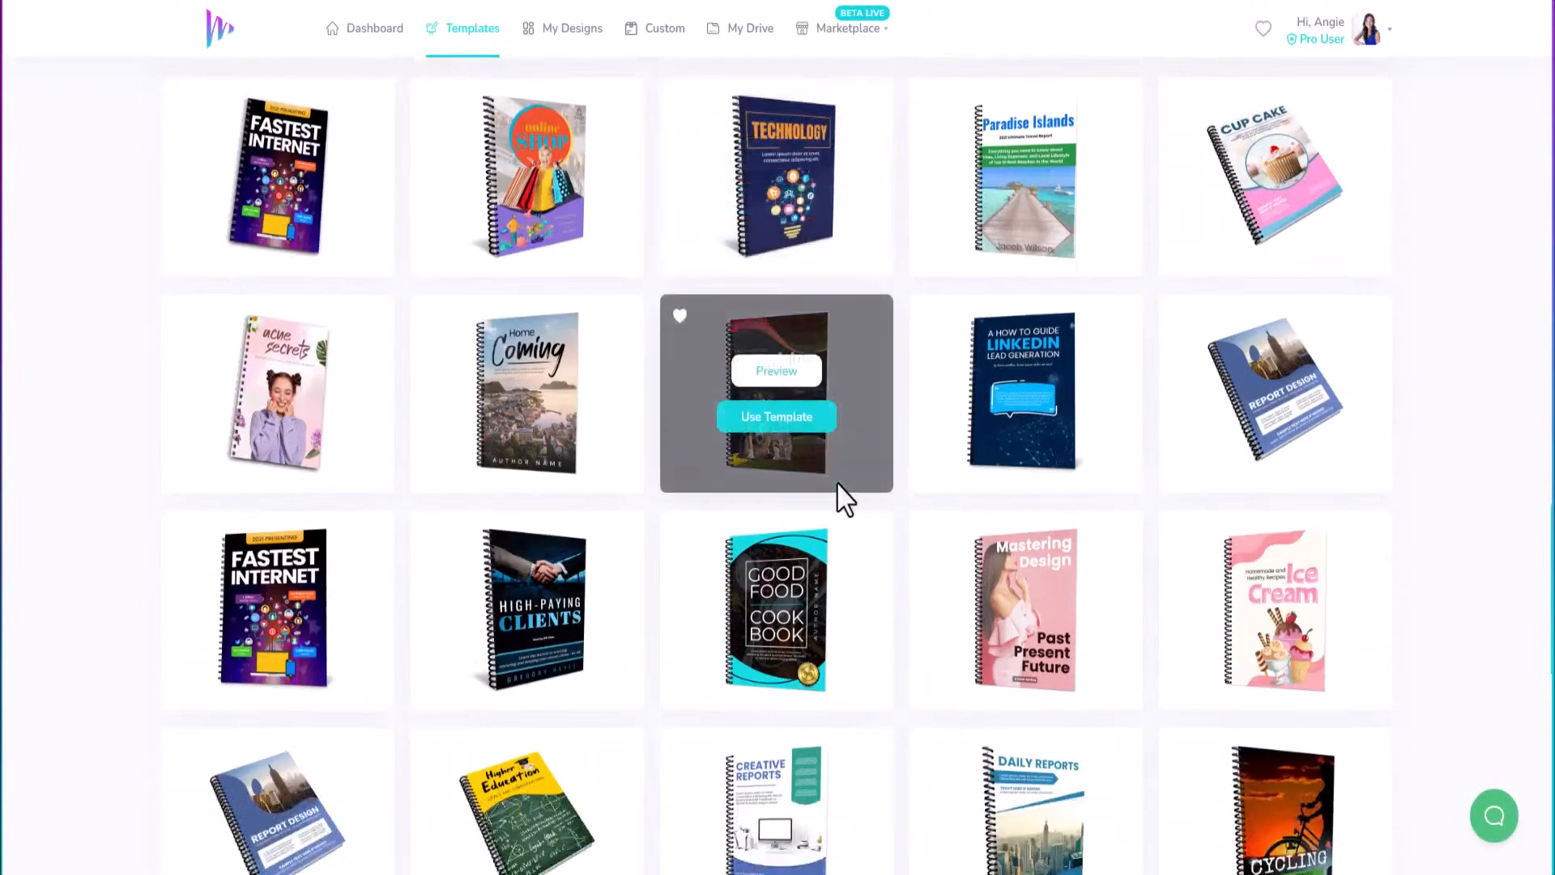
{"action": "scroll", "coordinate": [842, 494], "scroll_direction": "down", "scroll_amount": 12}
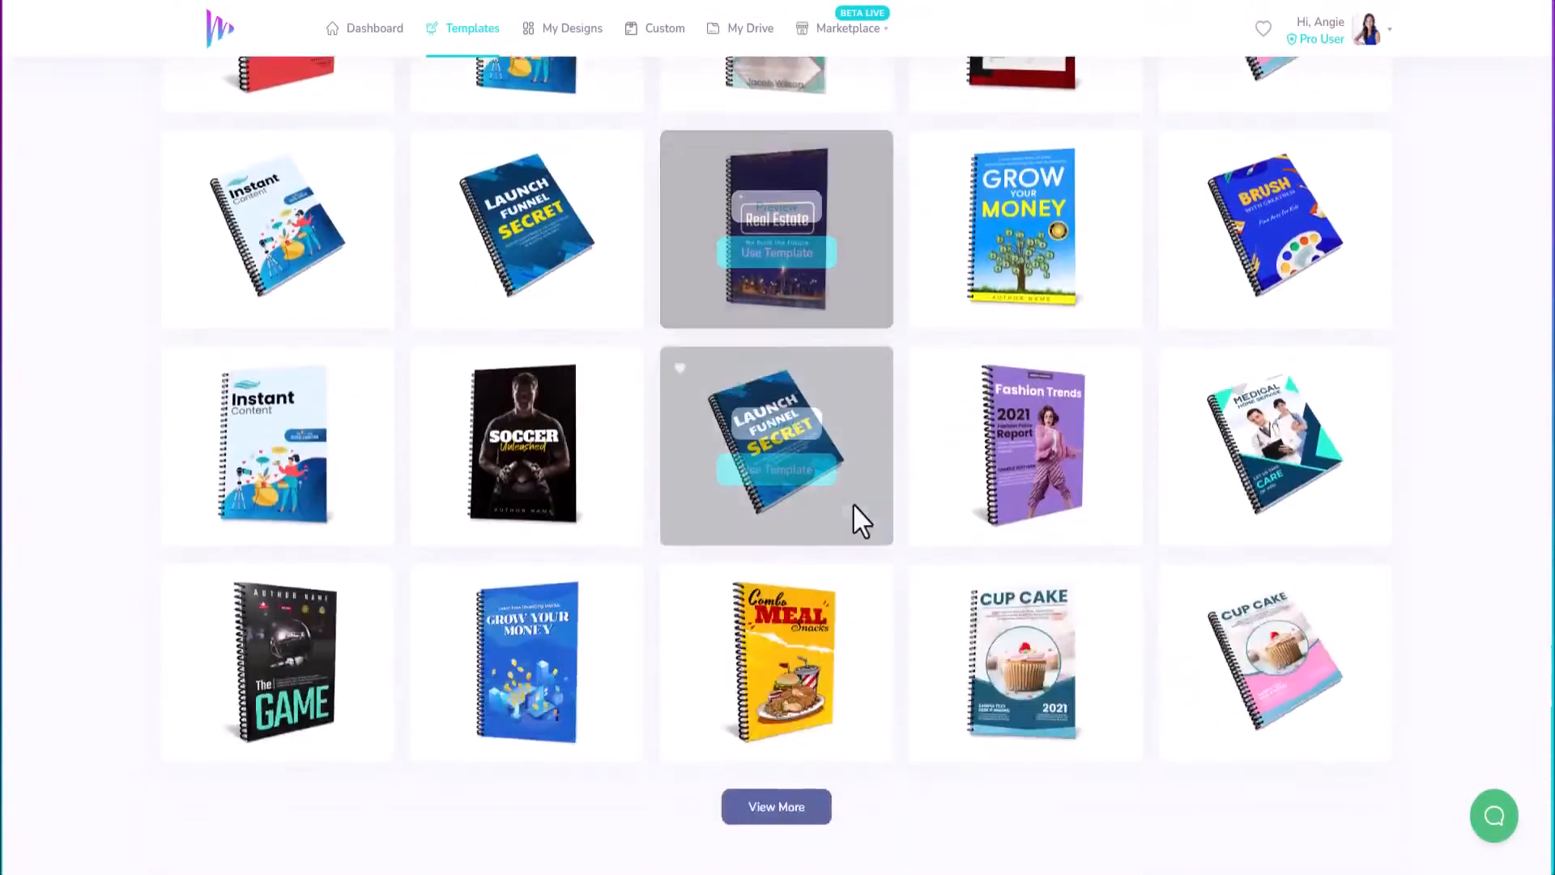
Start a design from The Game template titled 'AGN - Demo Report Cover'.
{"action": "left_click", "coordinate": [279, 687]}
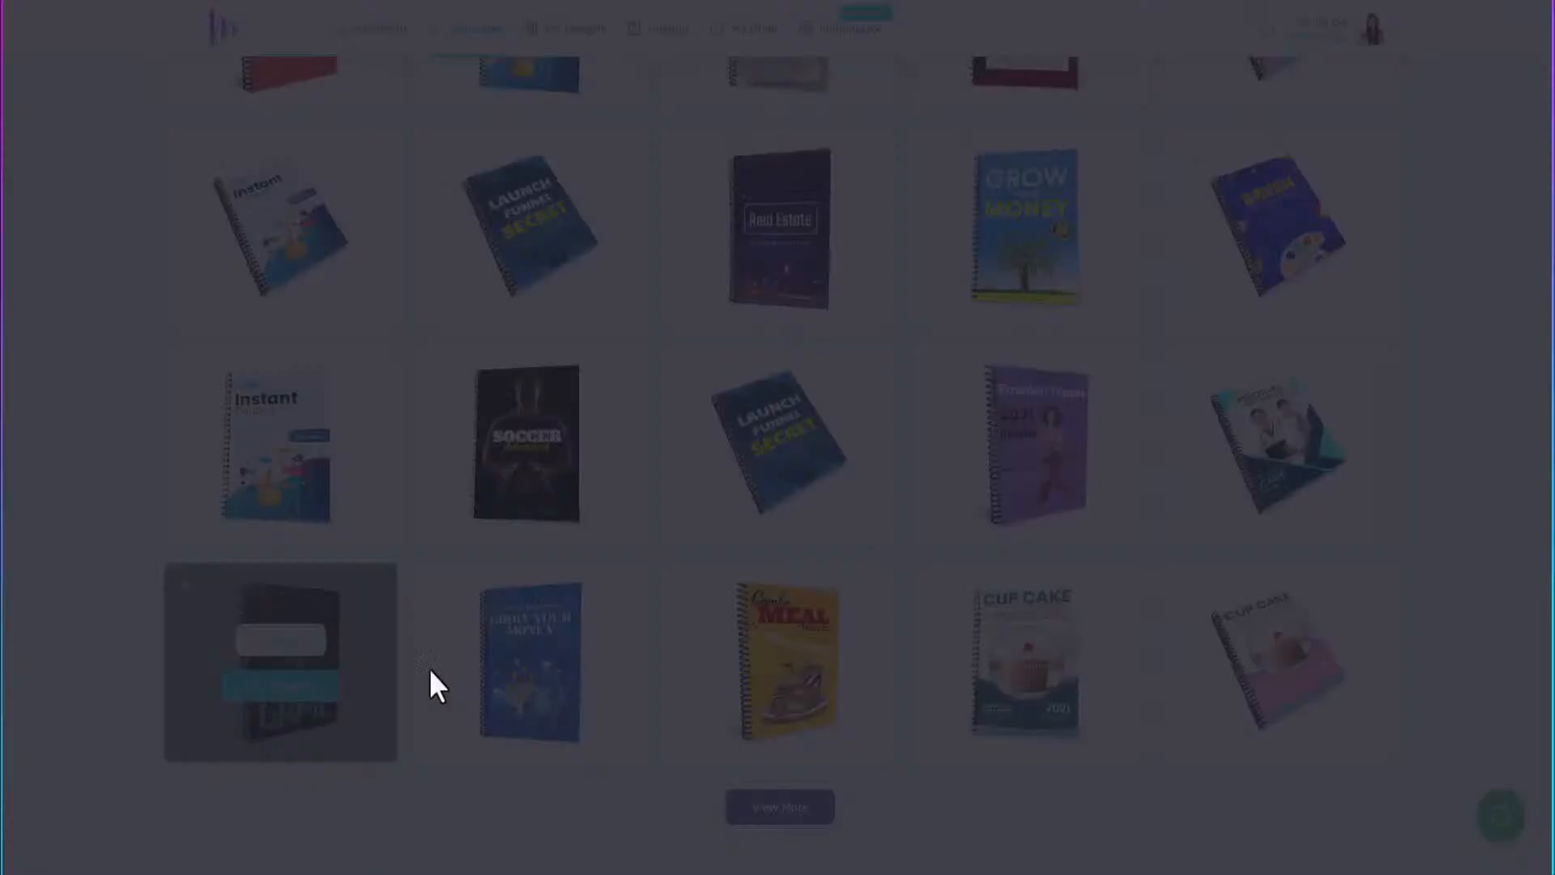
{"action": "left_click", "coordinate": [762, 433]}
{"action": "type", "text": "AGN - Demo"}
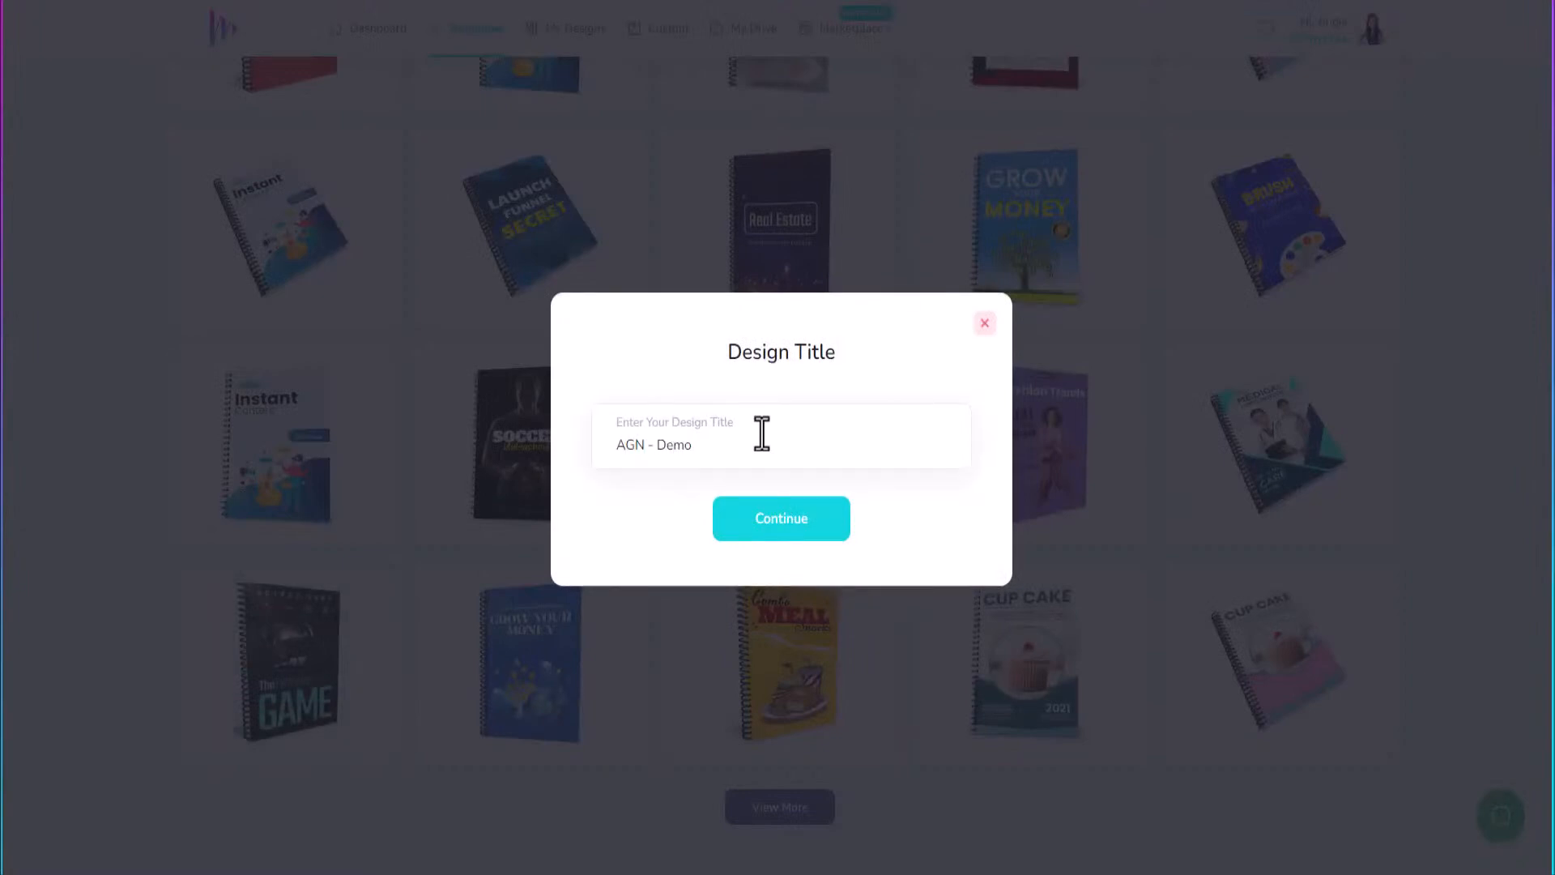
{"action": "type", "text": " Report Cover"}
{"action": "left_click", "coordinate": [784, 533]}
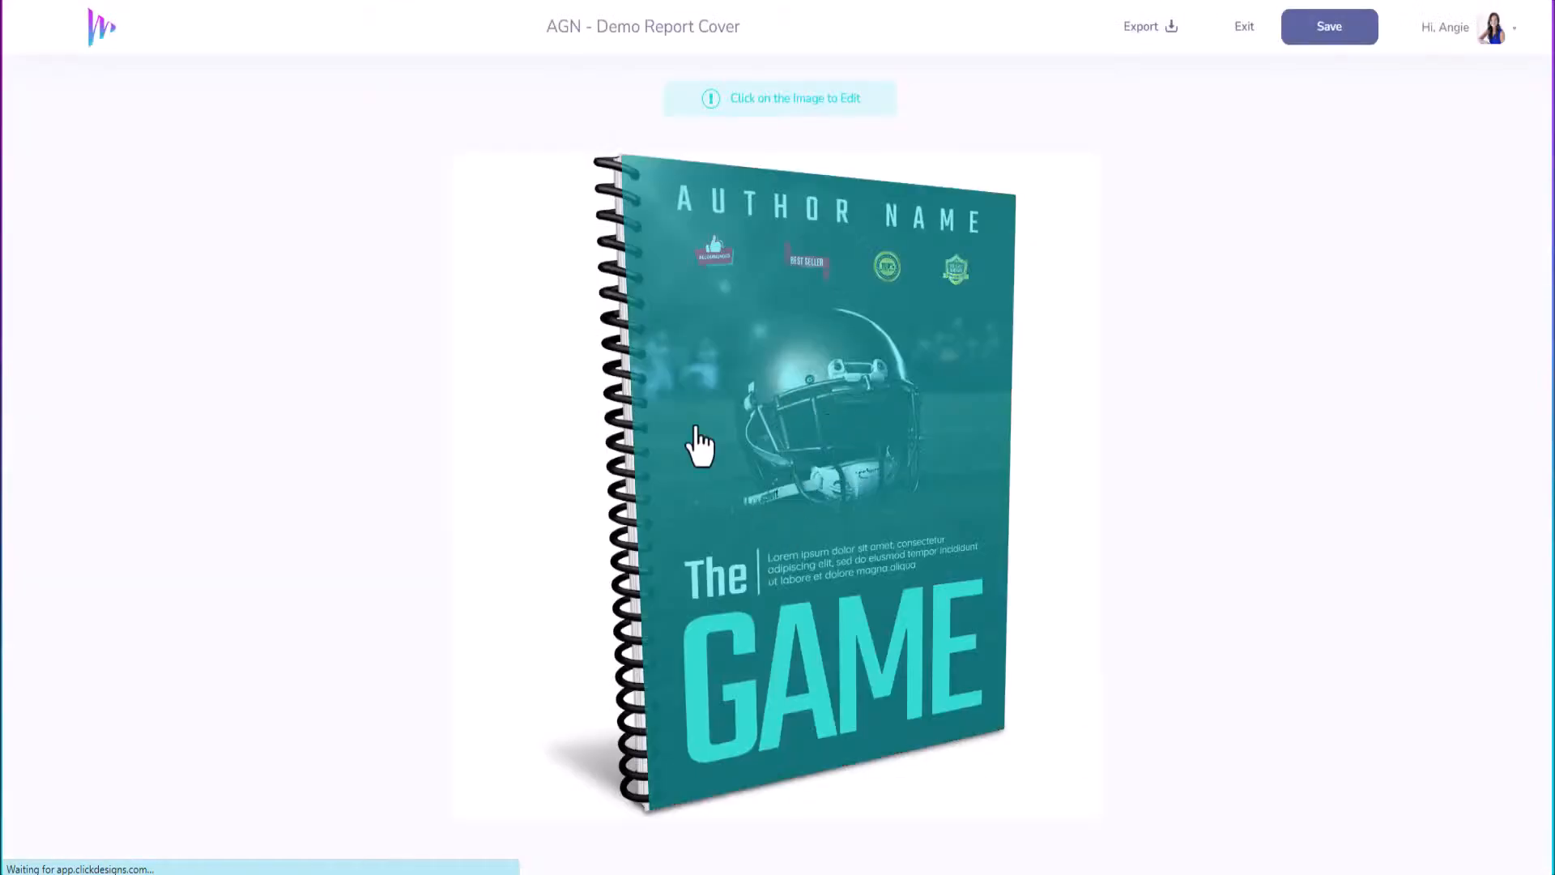
Open The Game cover in the editor at 60% zoom and hide the helmet background layer.
{"action": "left_click", "coordinate": [826, 396]}
{"action": "left_click", "coordinate": [688, 345]}
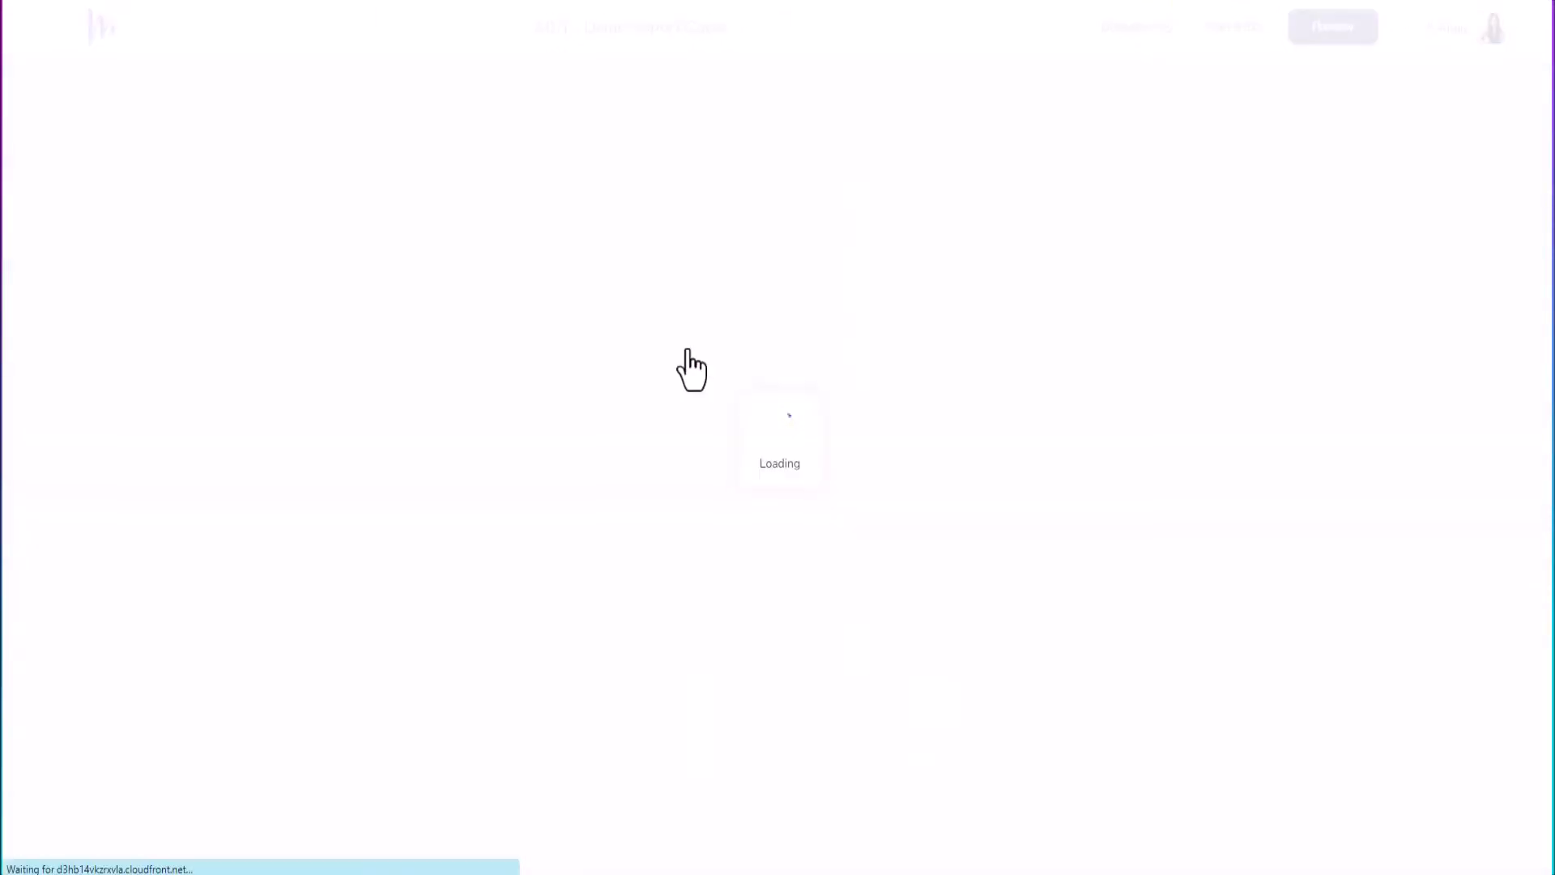
{"action": "left_click", "coordinate": [809, 78]}
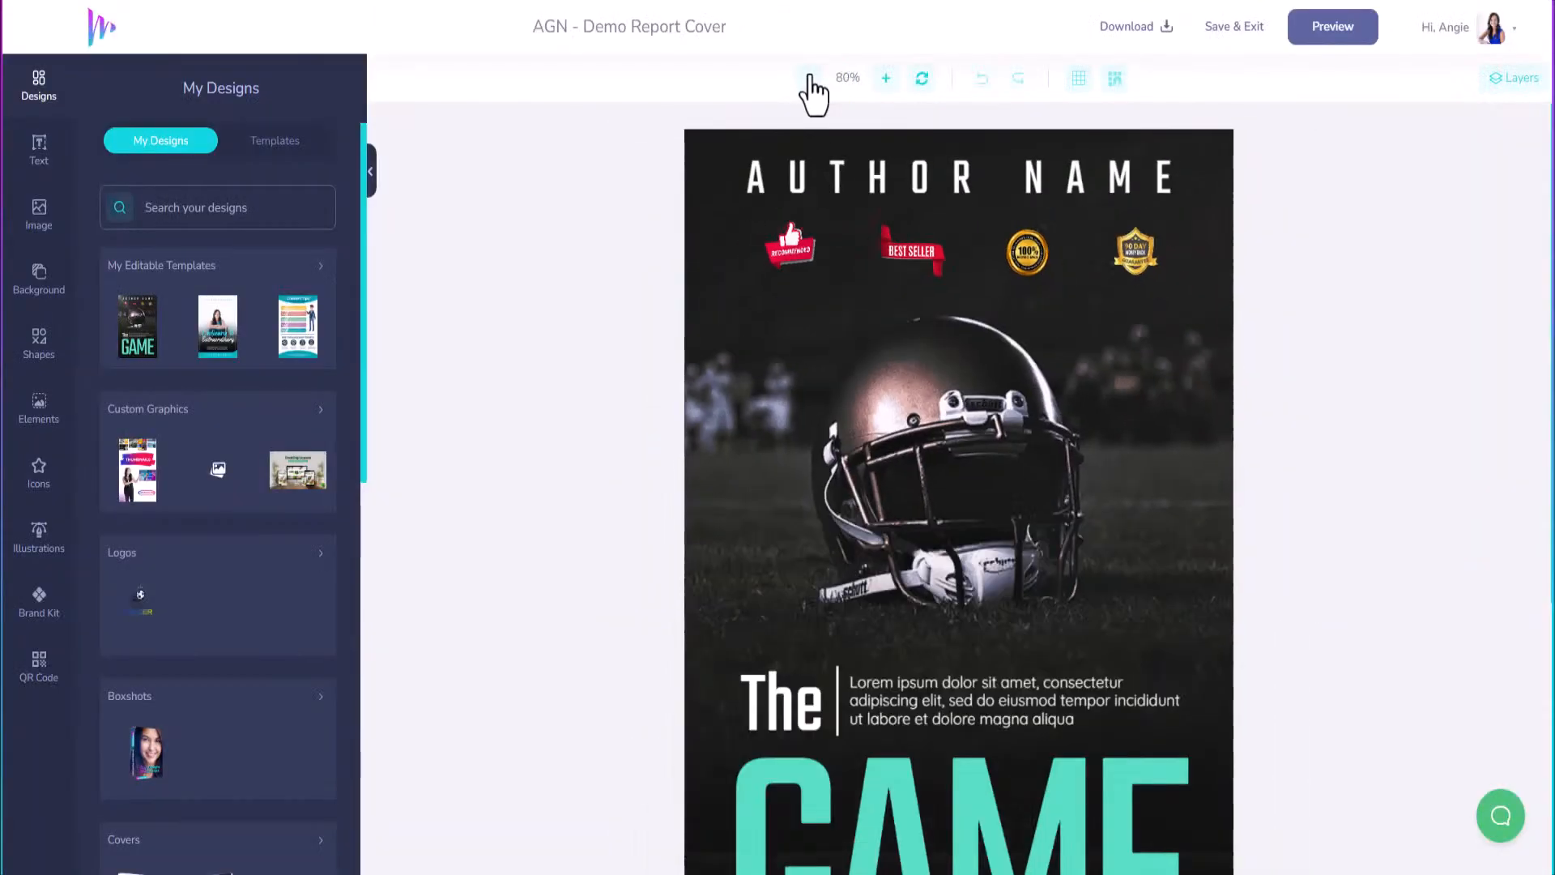
{"action": "left_click", "coordinate": [809, 79]}
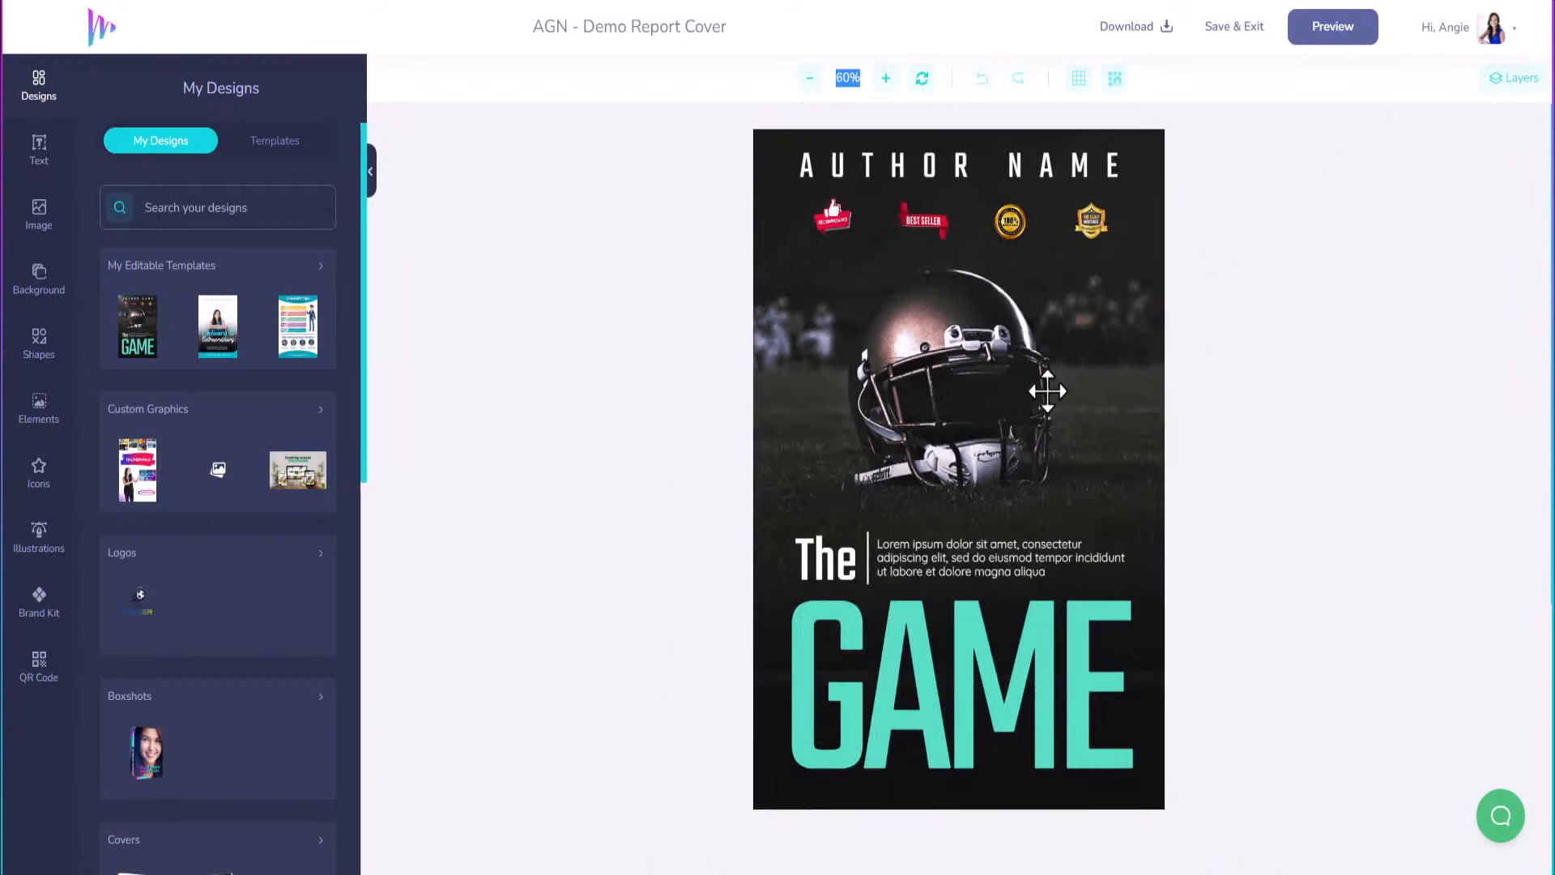
{"action": "left_click", "coordinate": [1495, 79]}
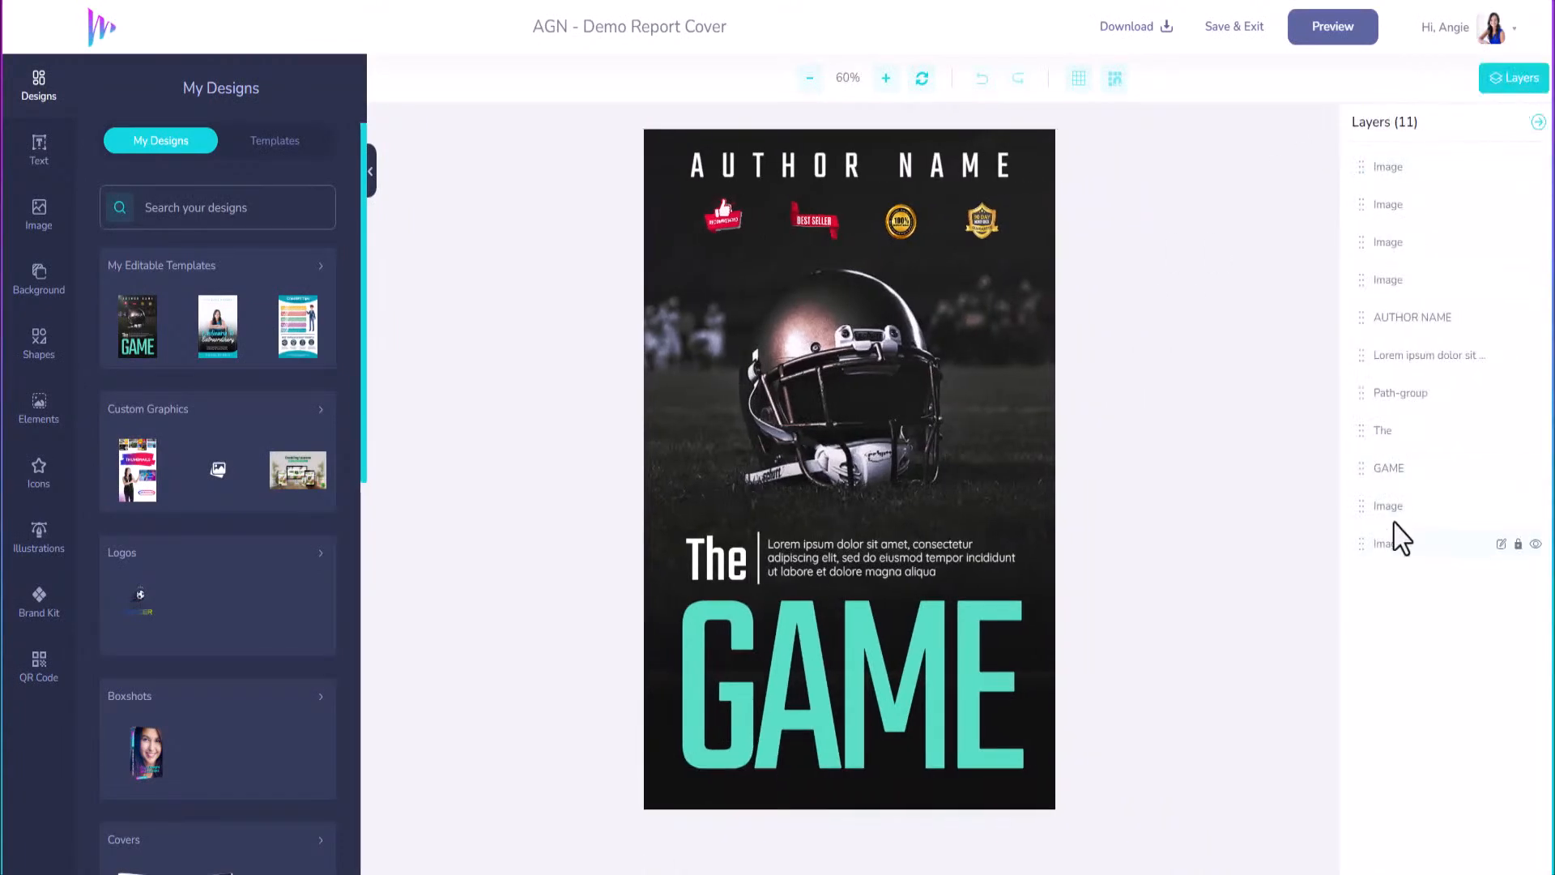
{"action": "left_click", "coordinate": [1535, 546]}
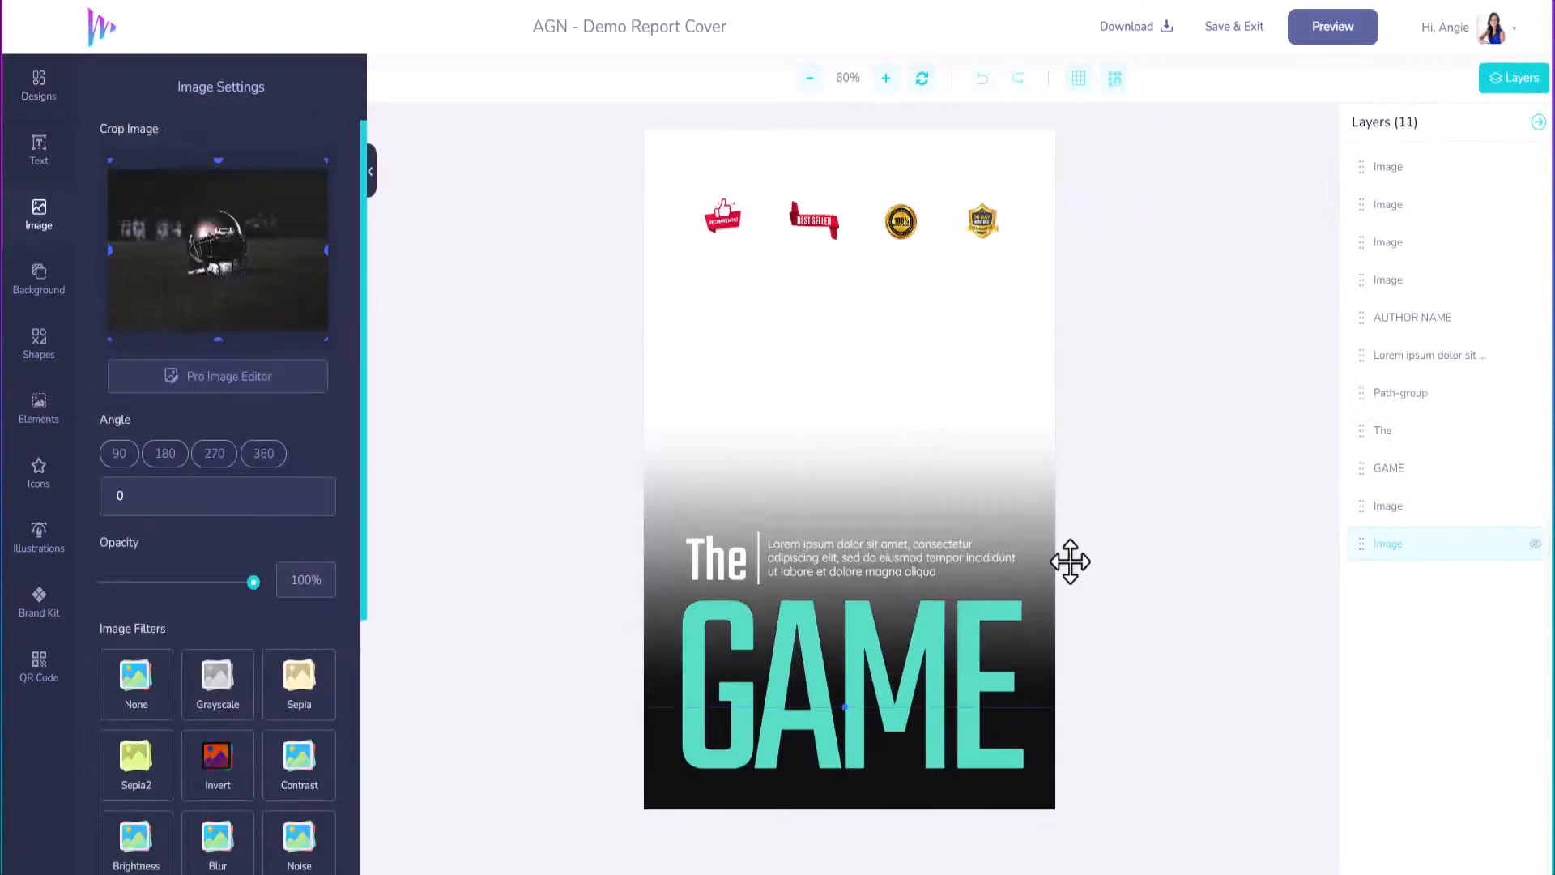
Search stock images for 'soccer' and set the fireball soccer ball as the background image.
{"action": "left_click", "coordinate": [45, 280]}
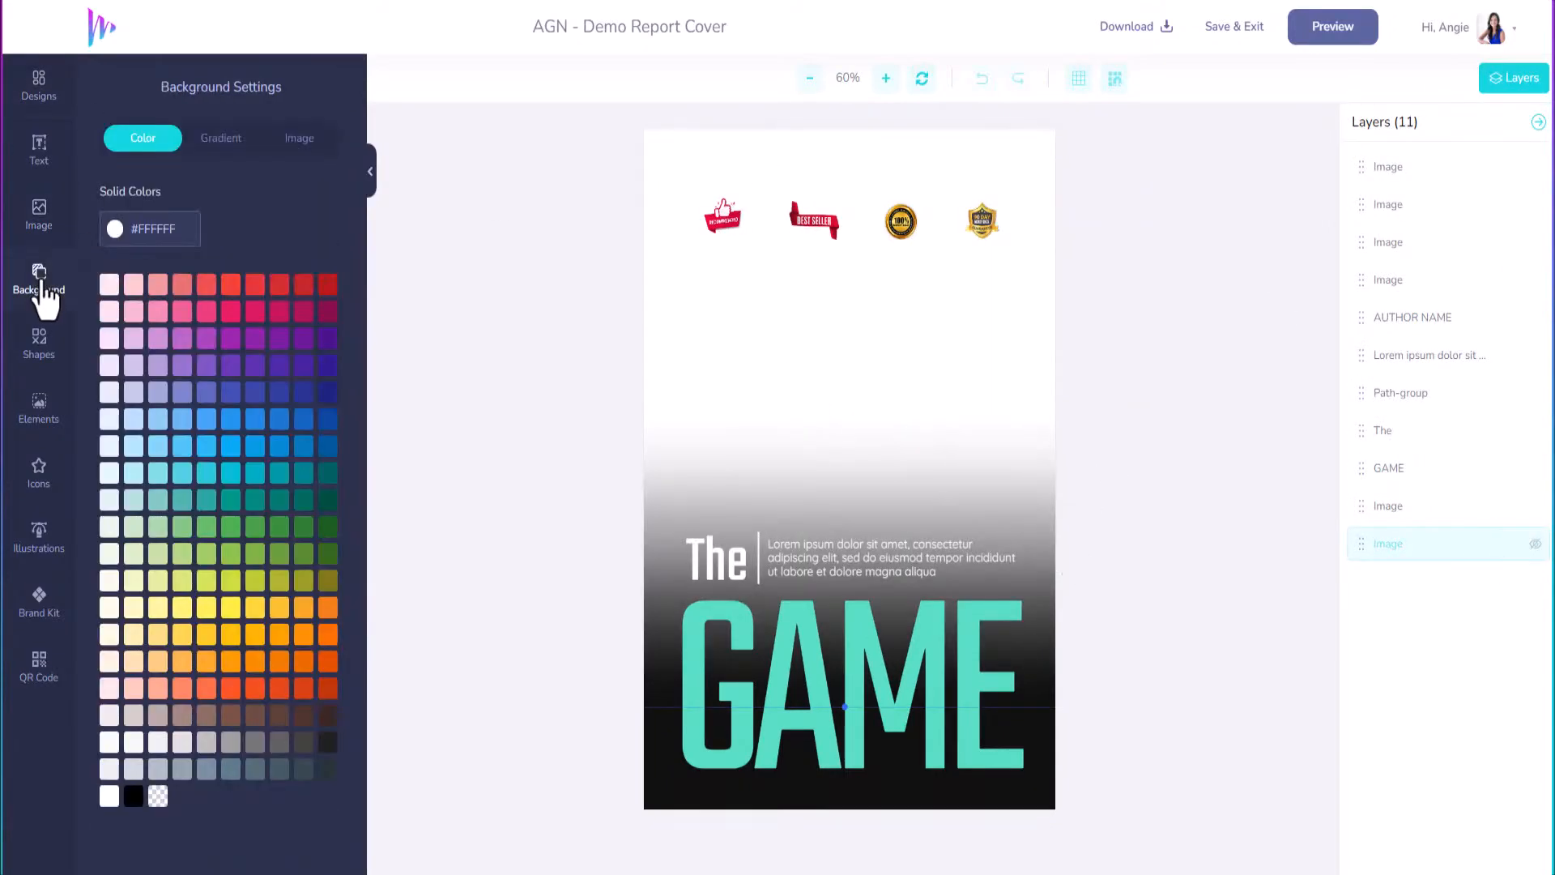
{"action": "left_click", "coordinate": [285, 139]}
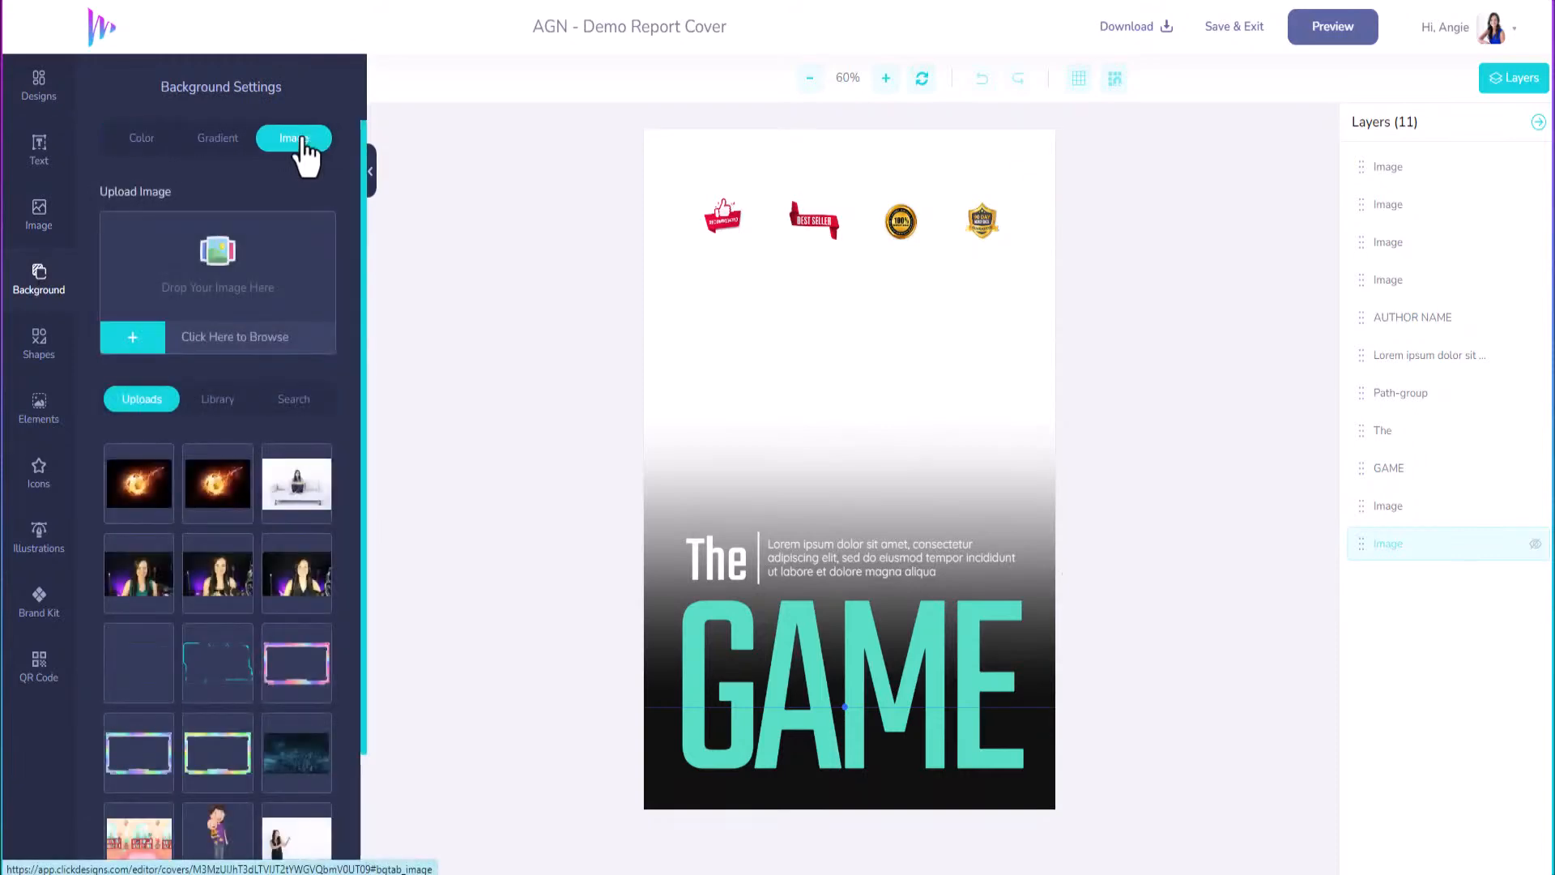
{"action": "left_click", "coordinate": [294, 400]}
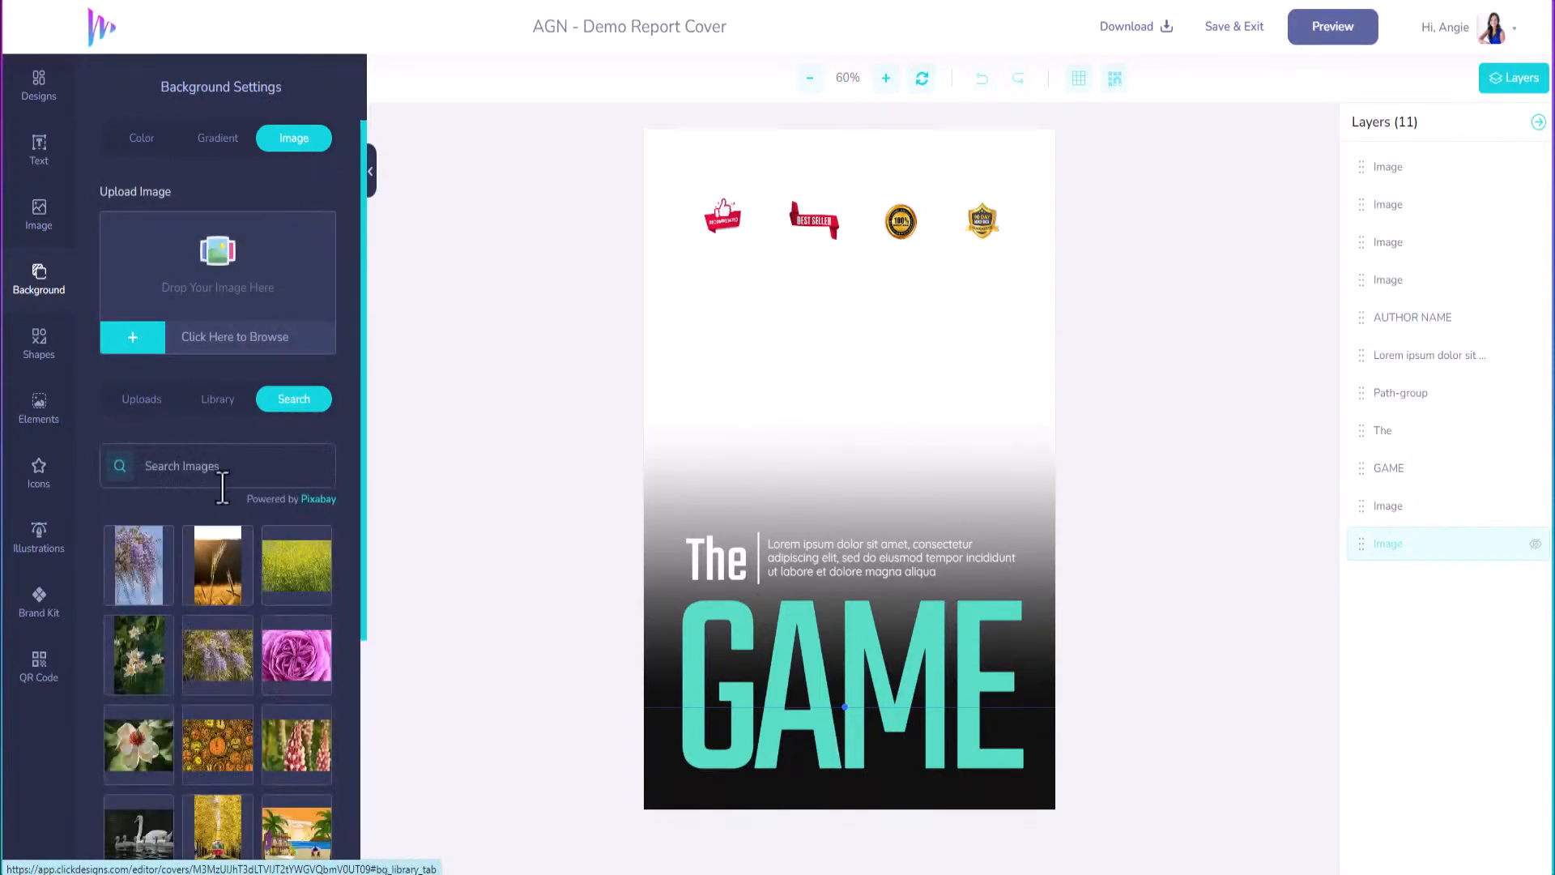
{"action": "left_click", "coordinate": [225, 468]}
{"action": "type", "text": "soccer"}
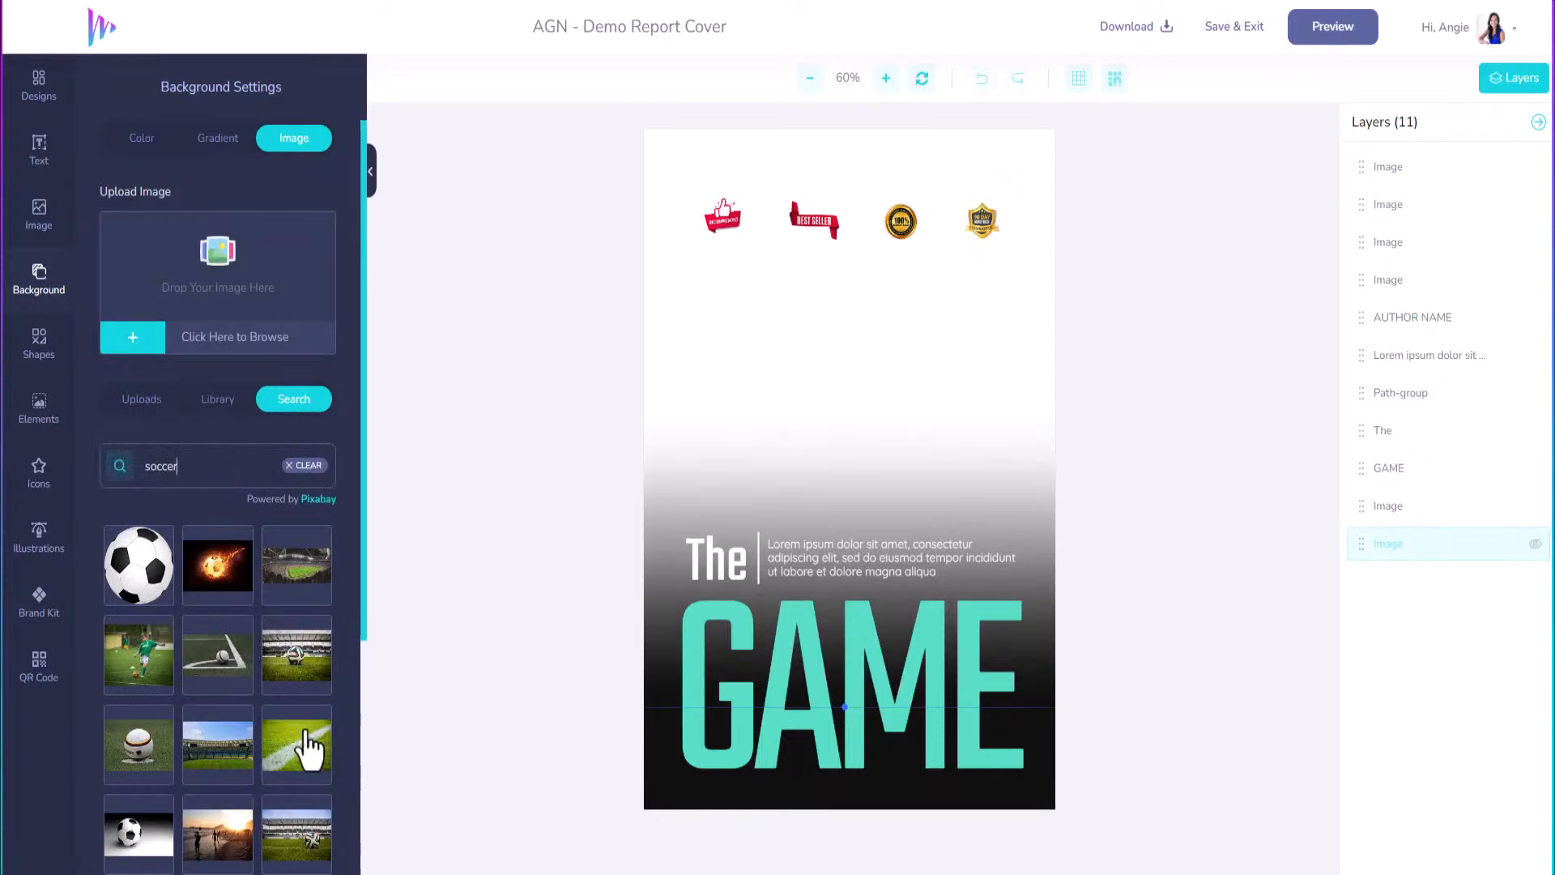
{"action": "left_click", "coordinate": [217, 571]}
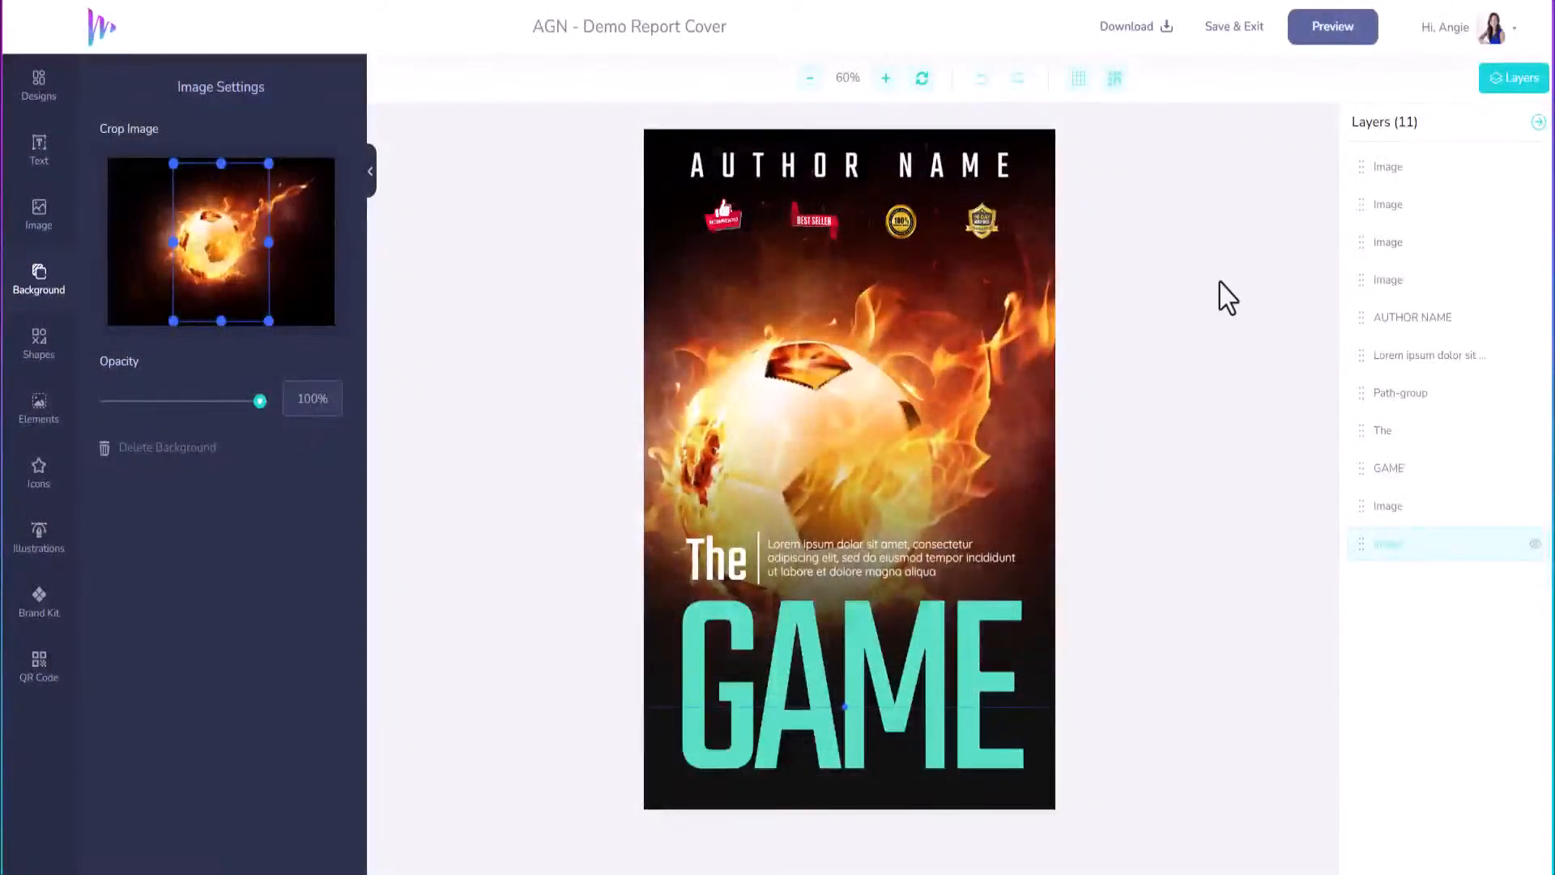
{"action": "left_click", "coordinate": [911, 647]}
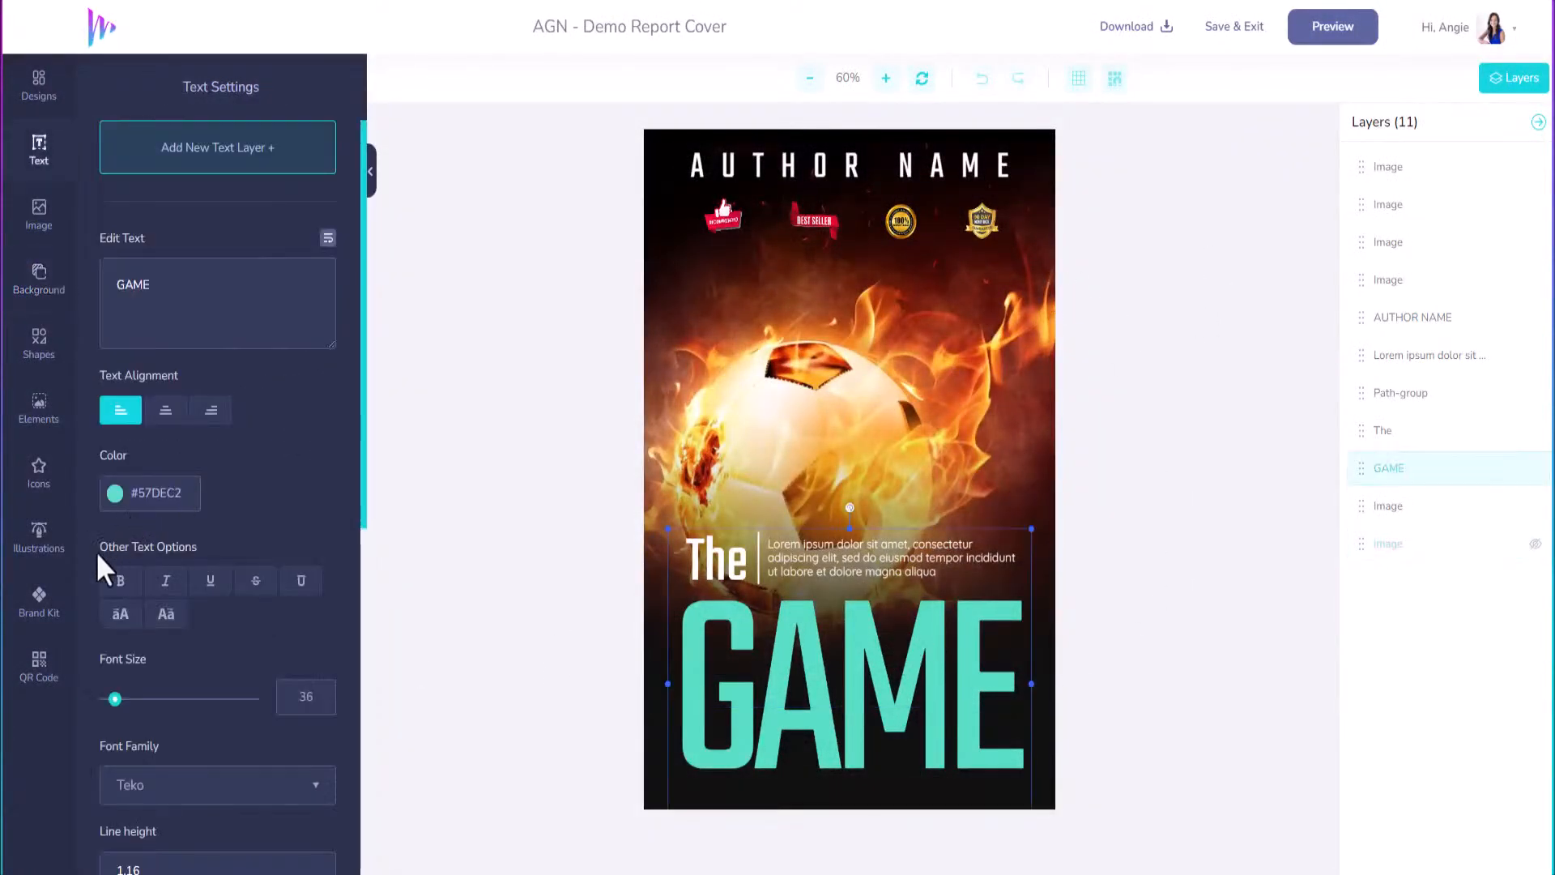
Recolour the GAME title with the cyan swatch from the Brand Kit colours.
{"action": "left_click", "coordinate": [39, 601]}
{"action": "left_click", "coordinate": [212, 144]}
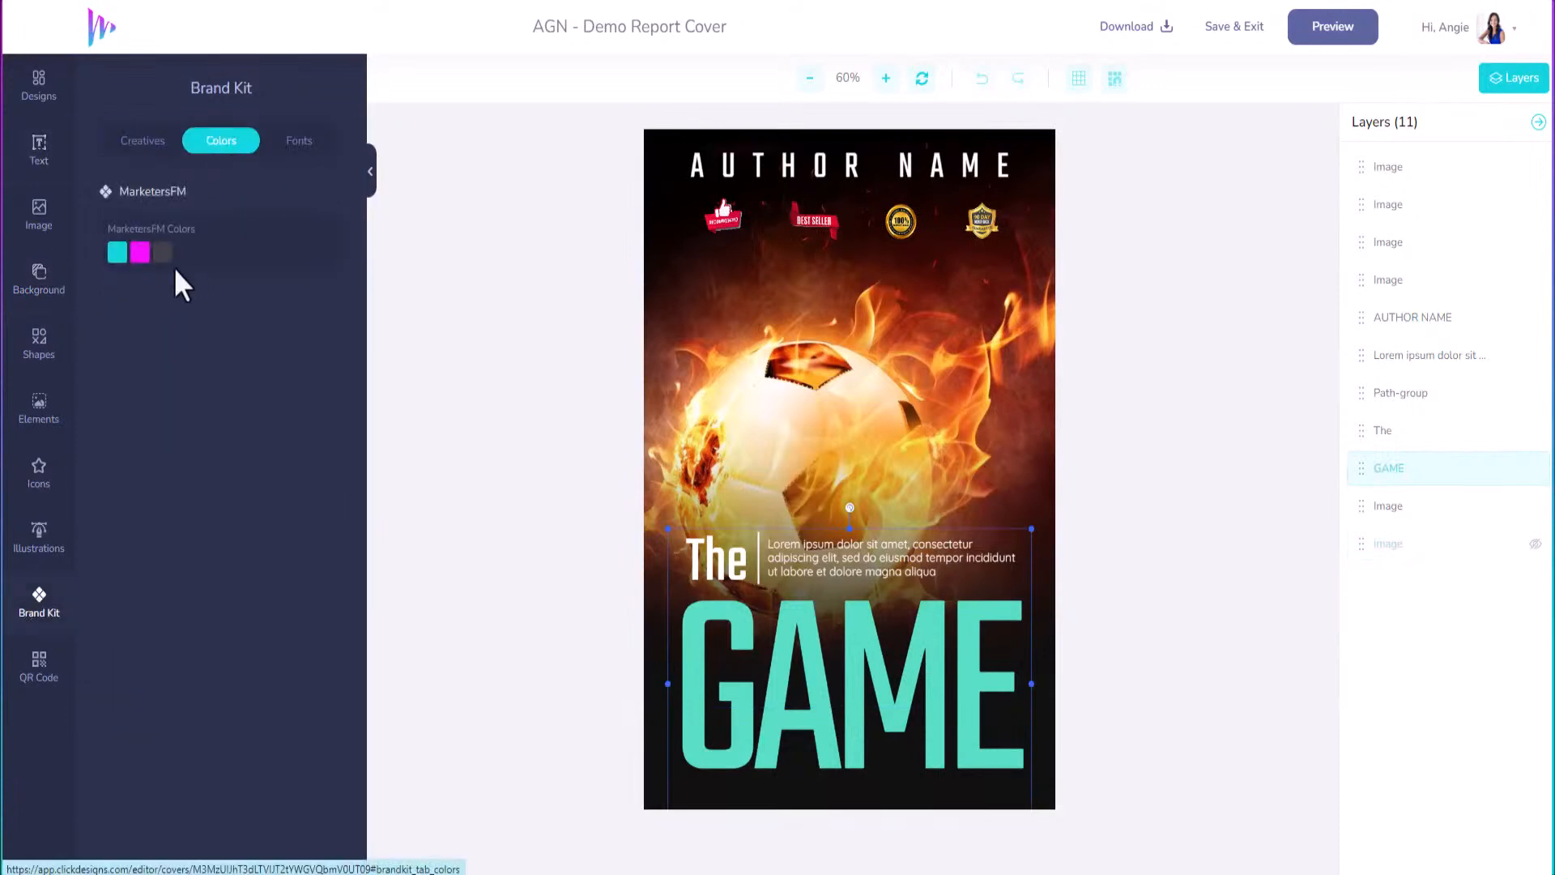
{"action": "left_click", "coordinate": [118, 254]}
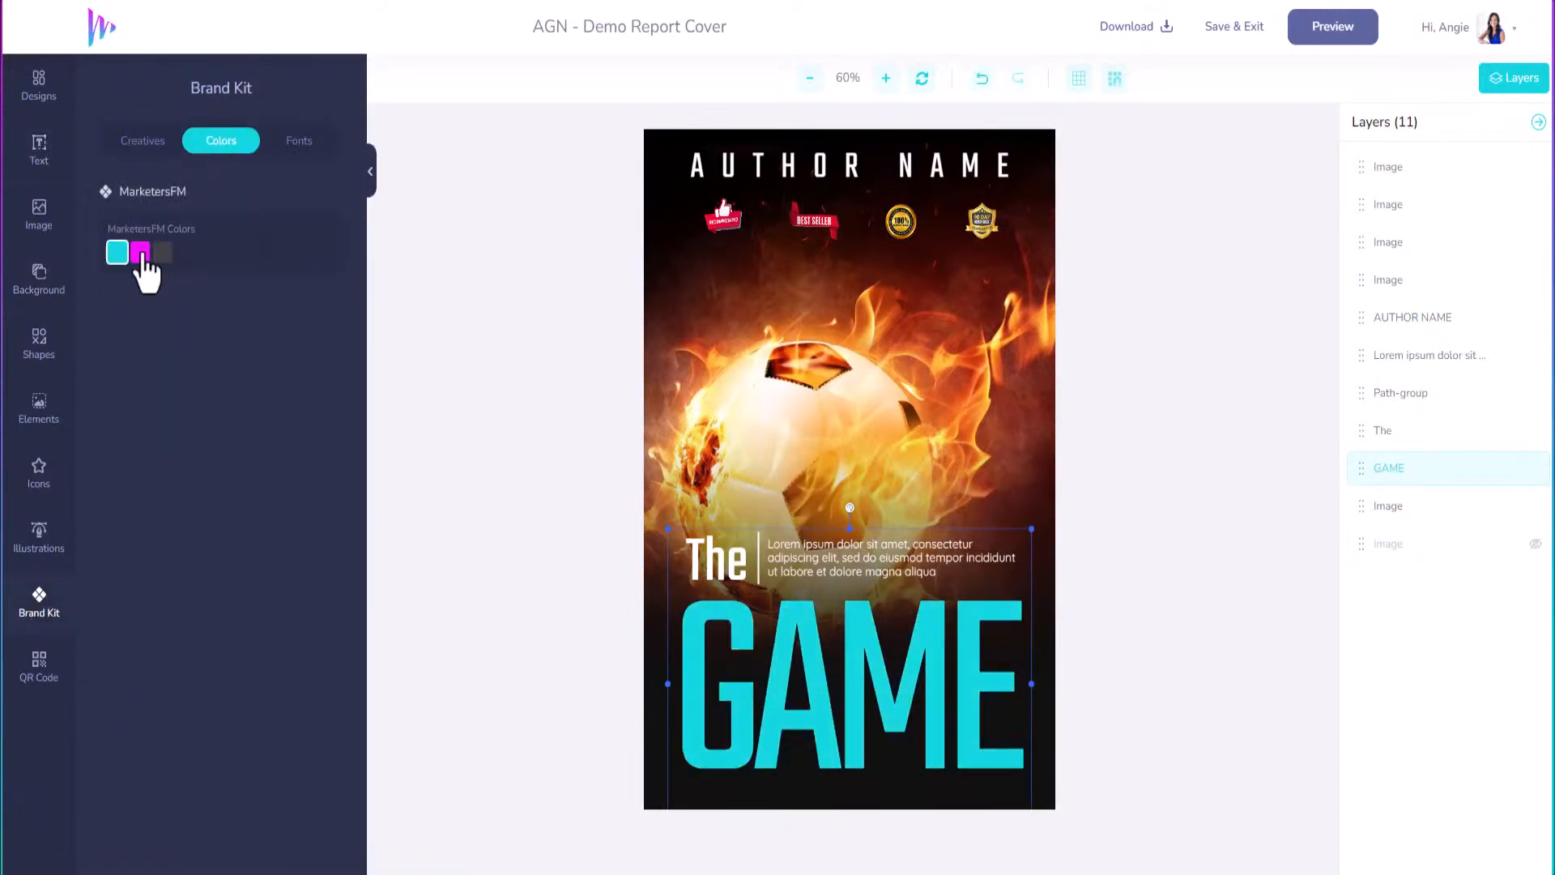
Replace the AUTHOR NAME line with the author's family name.
{"action": "left_click", "coordinate": [760, 164]}
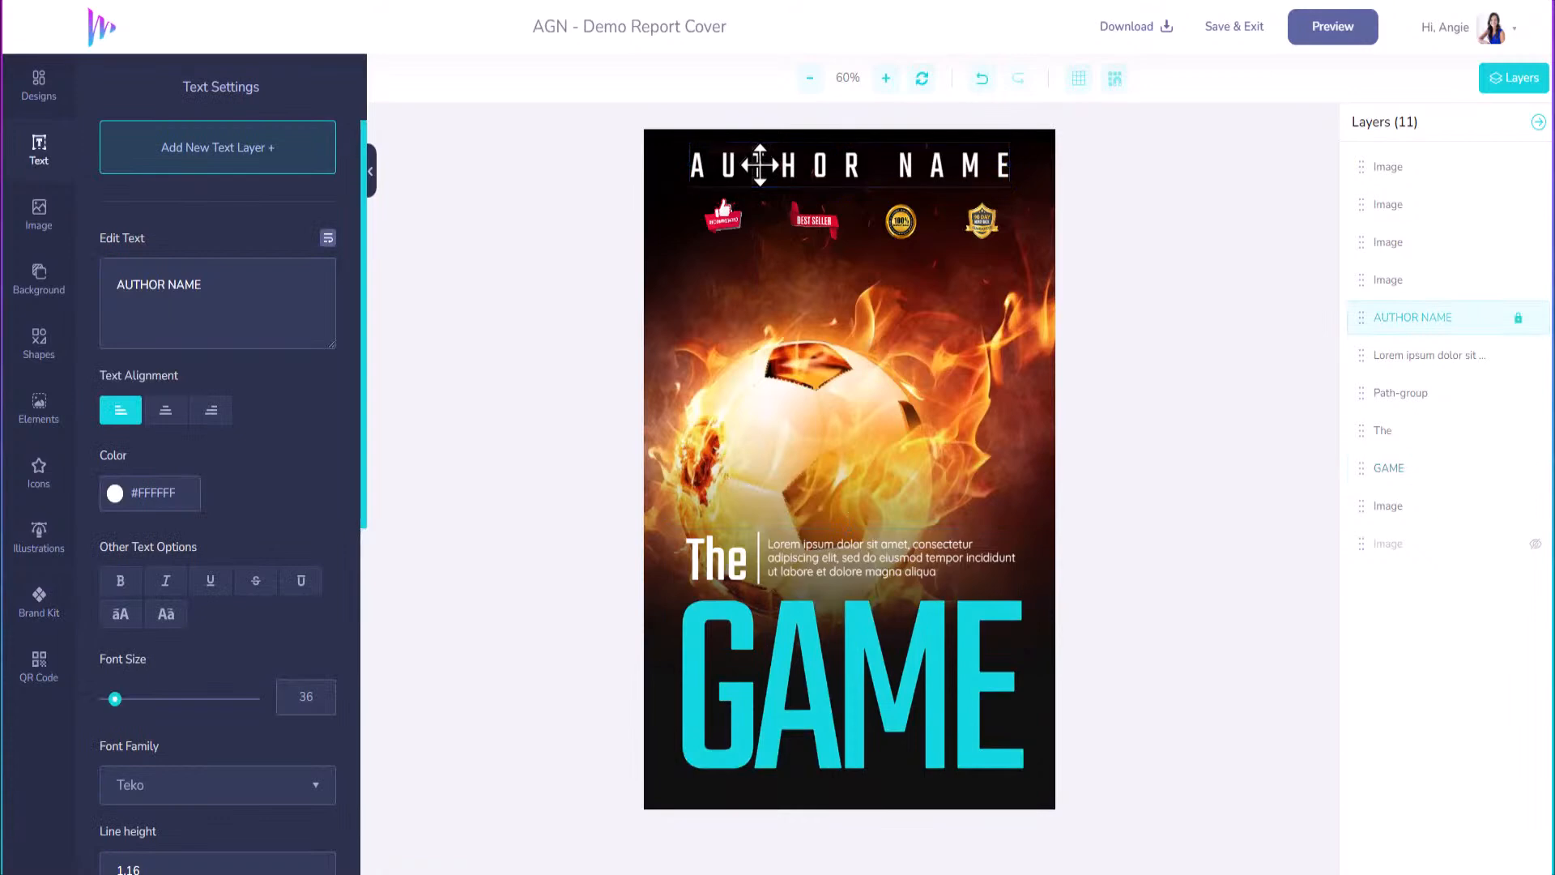
{"action": "double_click", "coordinate": [780, 170]}
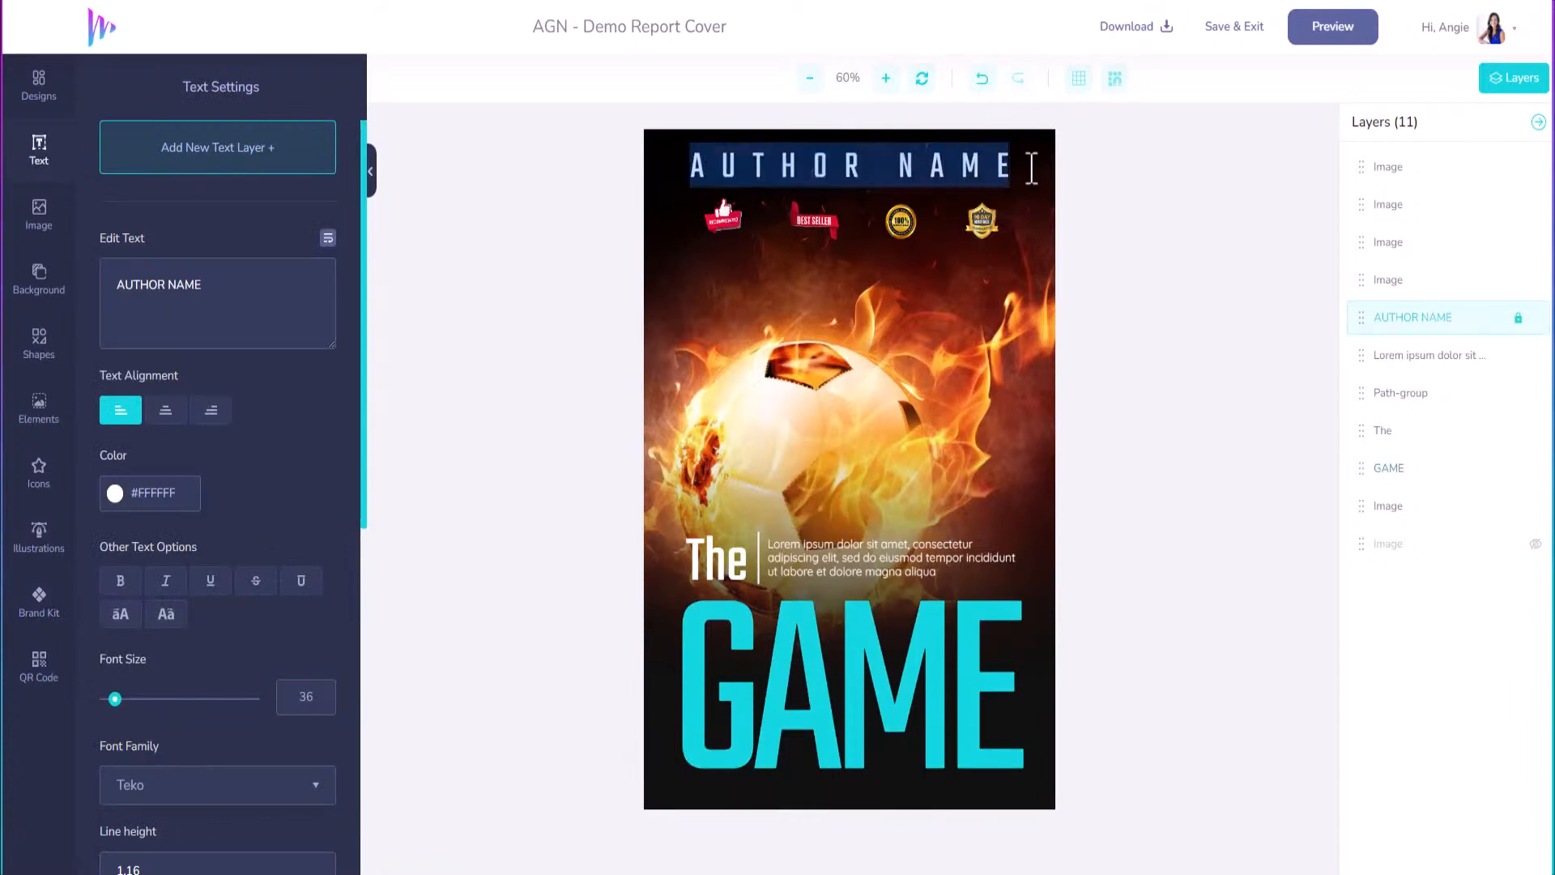
{"action": "type", "text": "NORRIS FAMILY"}
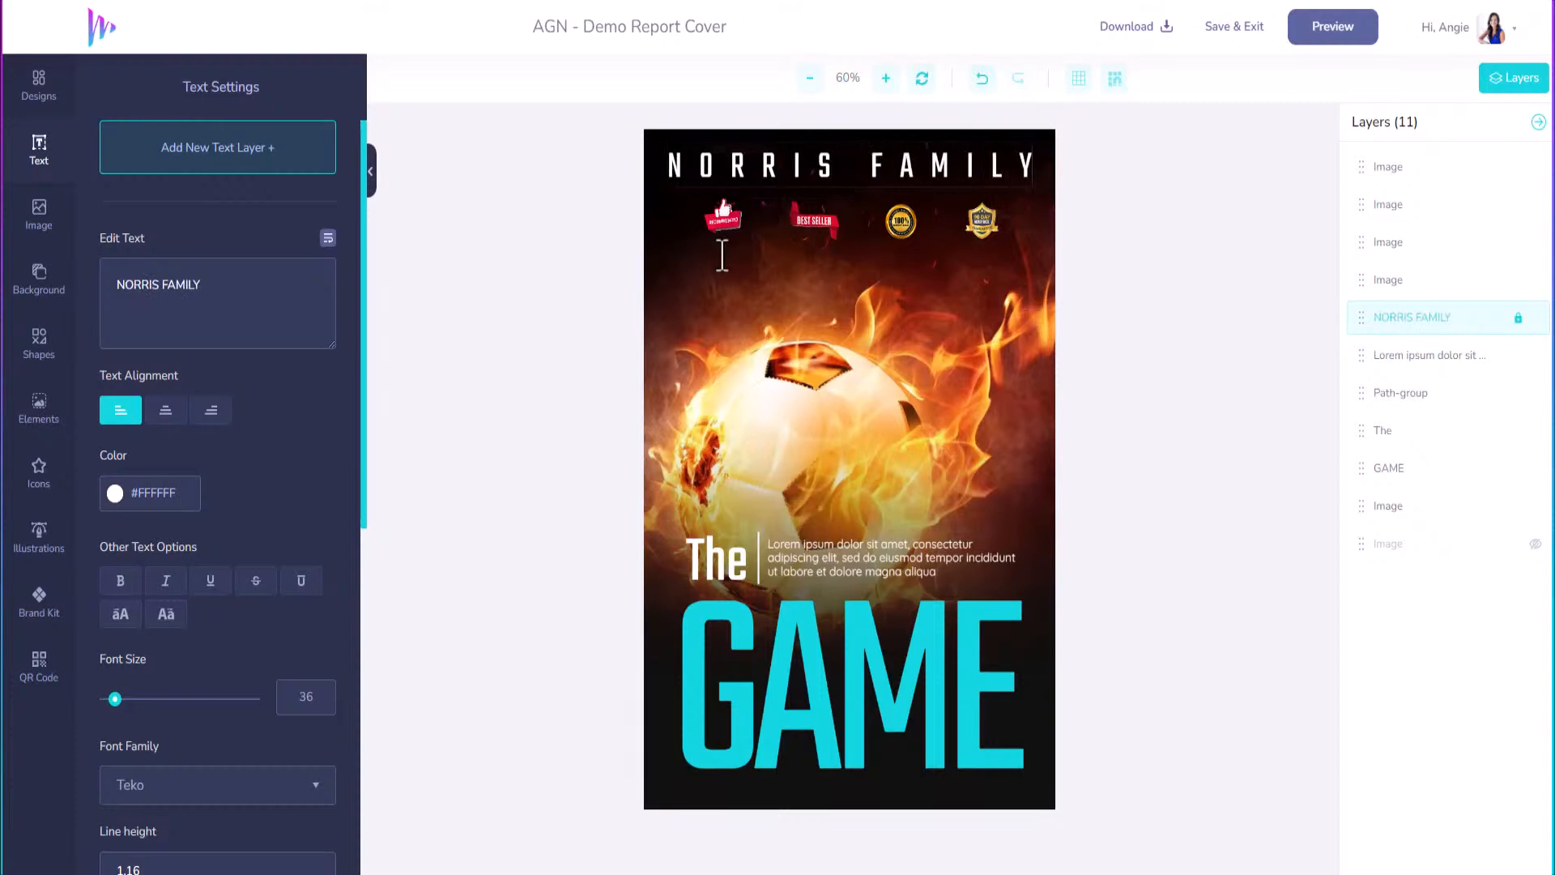
Delete all four badges beneath the author line, including BEST SELLER.
{"action": "left_click", "coordinate": [983, 227]}
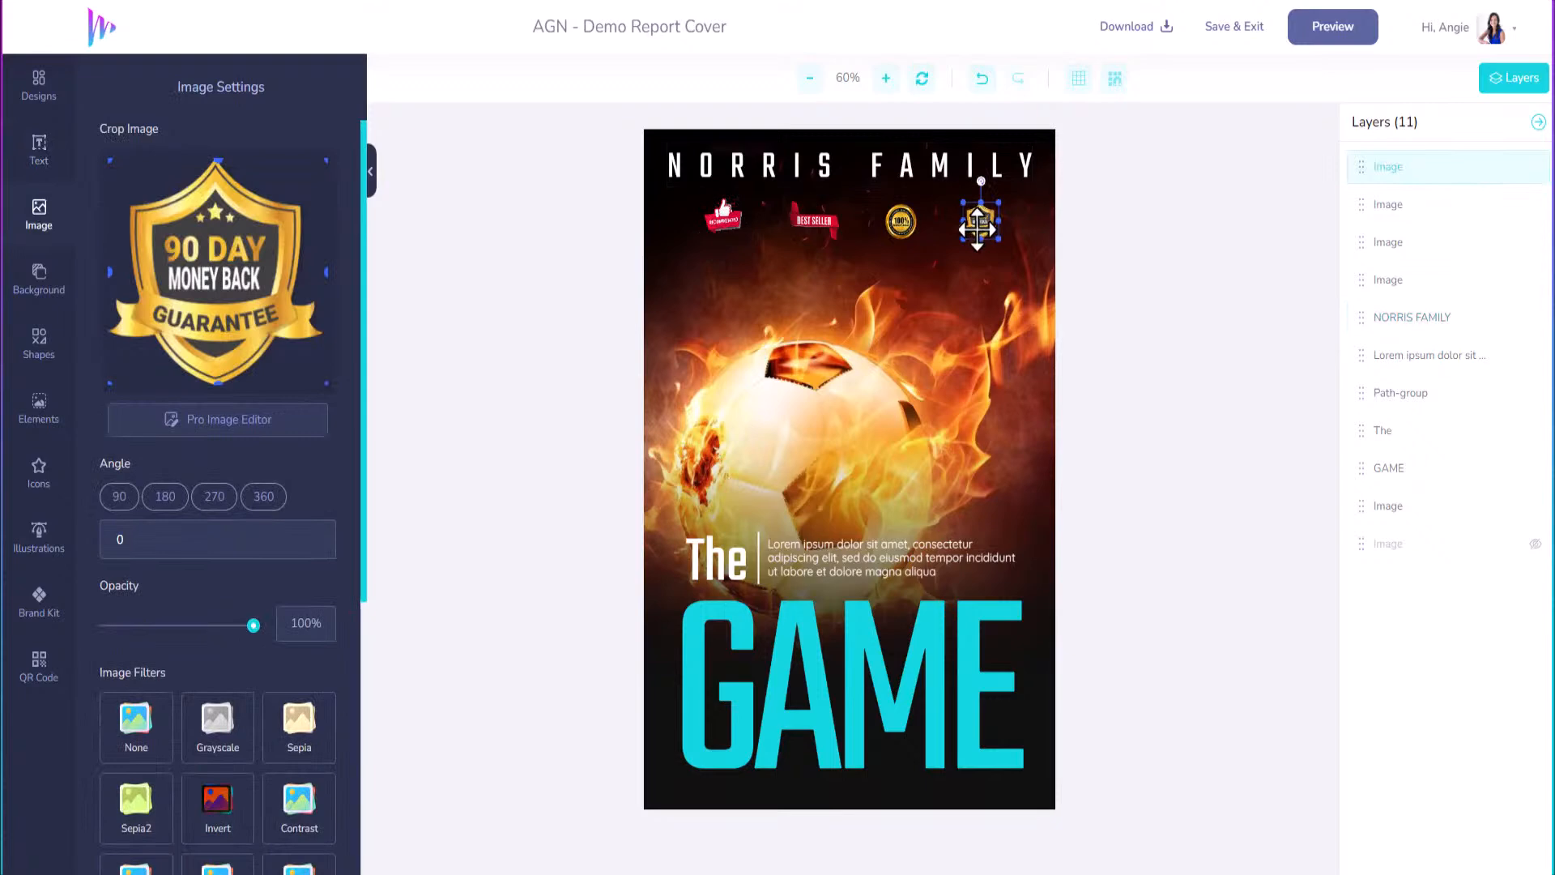
{"action": "key", "text": "Delete"}
{"action": "left_click", "coordinate": [899, 225]}
{"action": "key", "text": "Delete"}
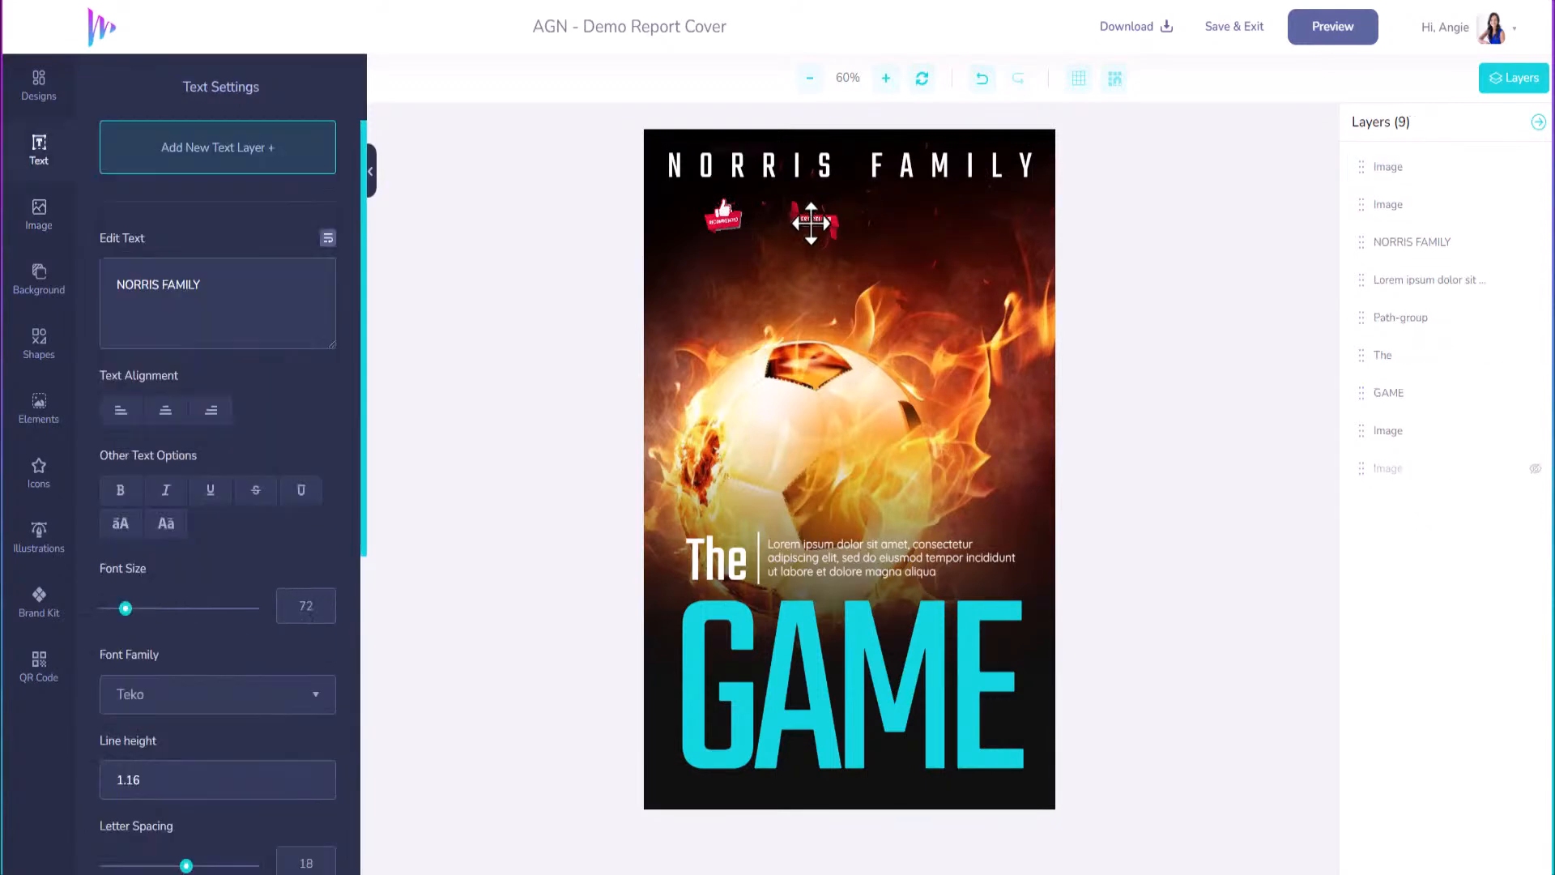
{"action": "left_click", "coordinate": [811, 223]}
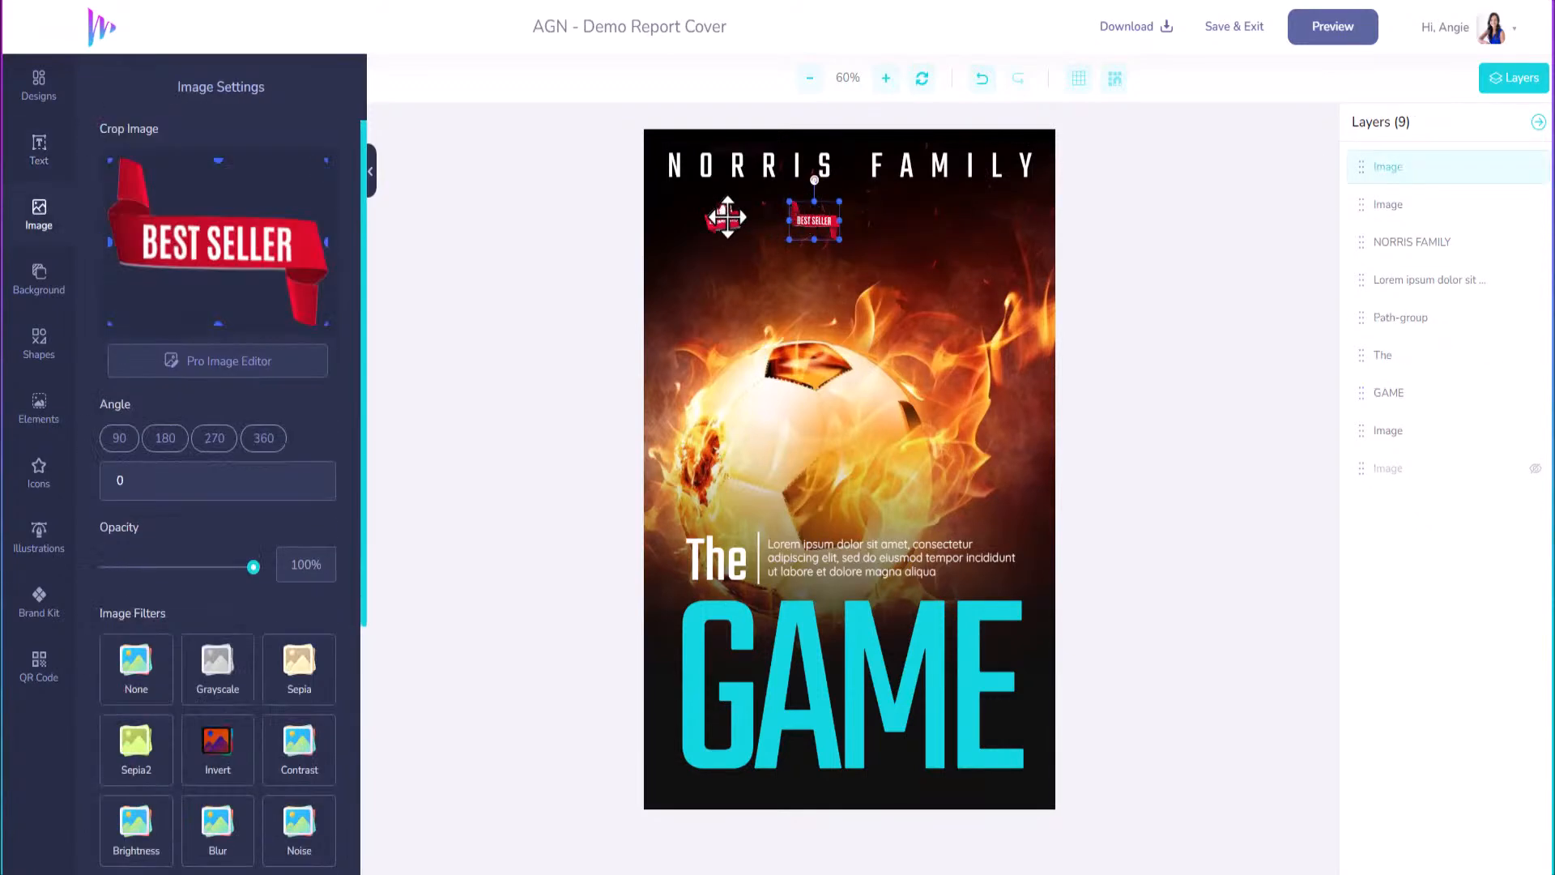
{"action": "left_click", "coordinate": [726, 217]}
{"action": "key", "text": "Delete"}
{"action": "left_click", "coordinate": [808, 218]}
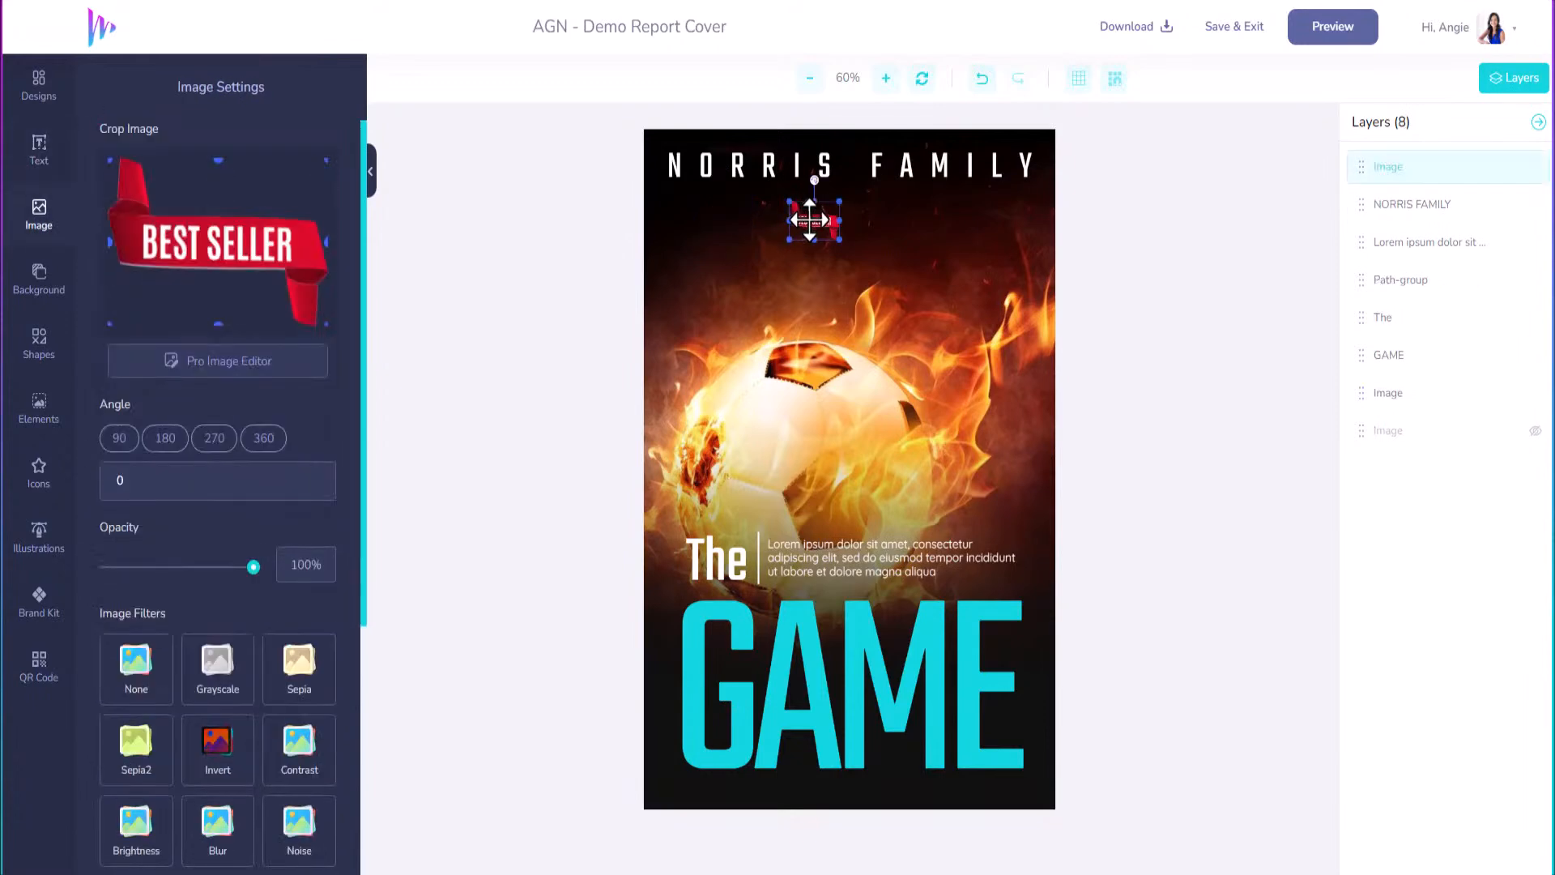
{"action": "key", "text": "Delete"}
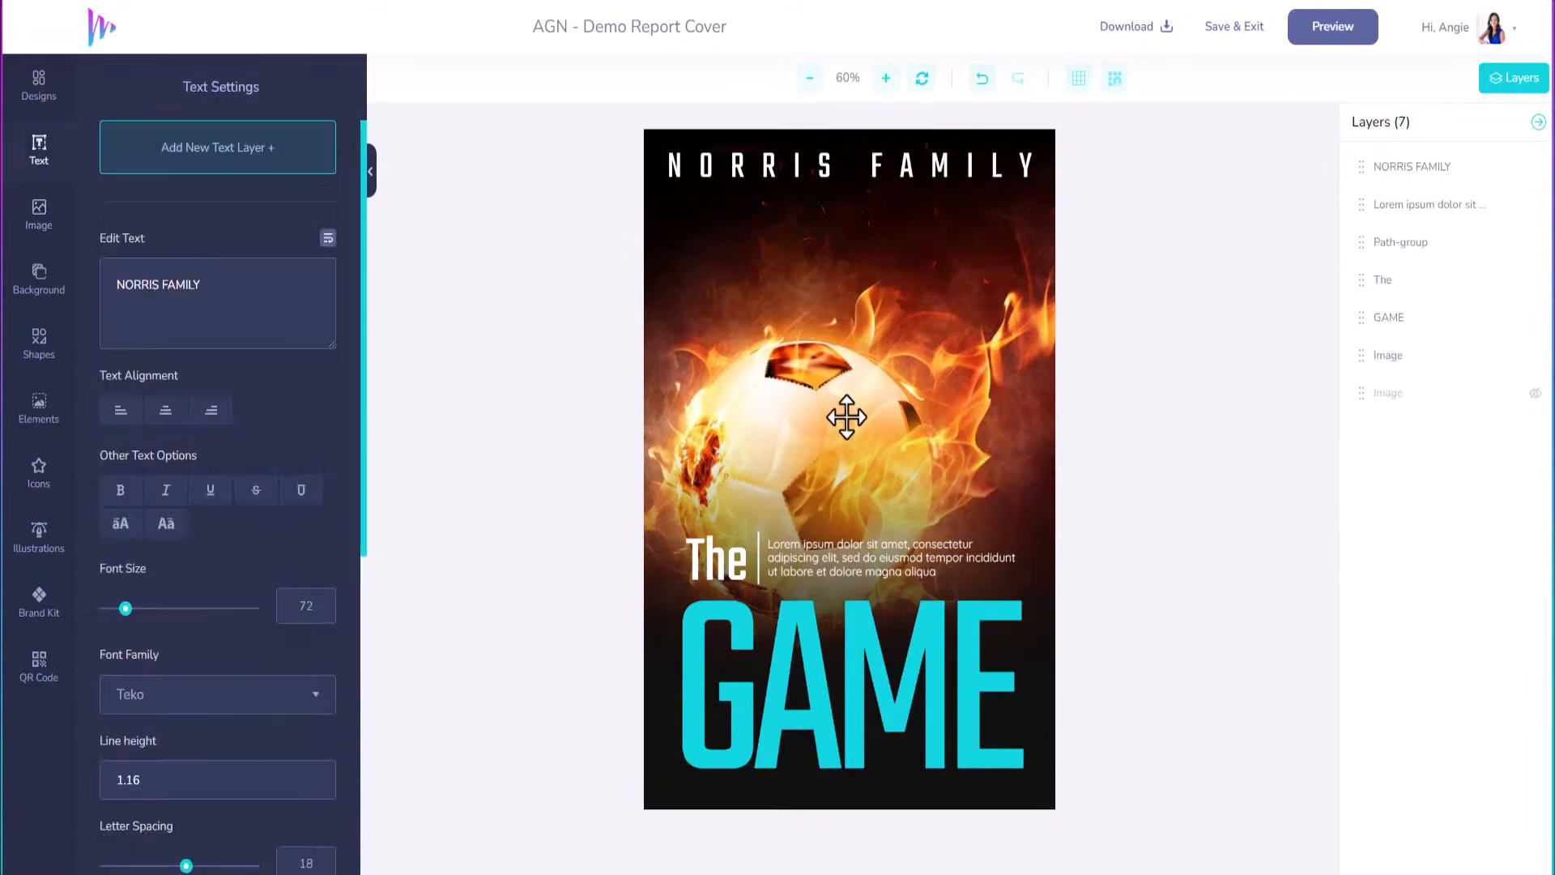
{"action": "left_click", "coordinate": [841, 334]}
{"action": "left_click", "coordinate": [843, 326]}
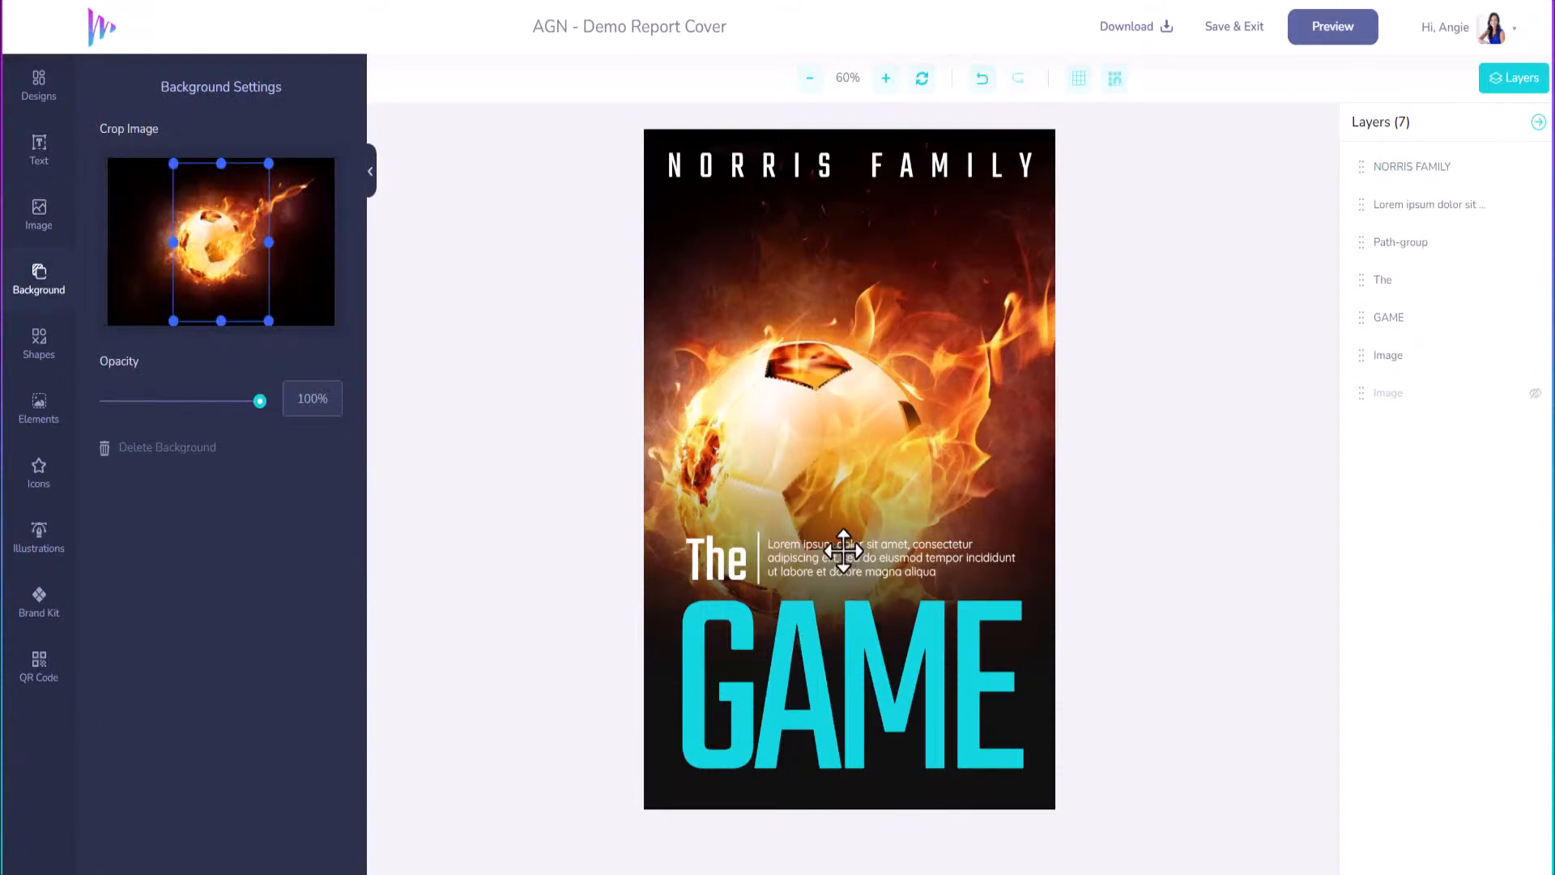
Replace the Lorem ipsum block with 'LEARN SIMPLE SOCCER DRILLS TO ELEVATE YOUR SKILLS' and remove the leftover line.
{"action": "left_click", "coordinate": [794, 551]}
{"action": "left_click_drag", "start_coordinate": [226, 338], "coordinate": [48, 277]}
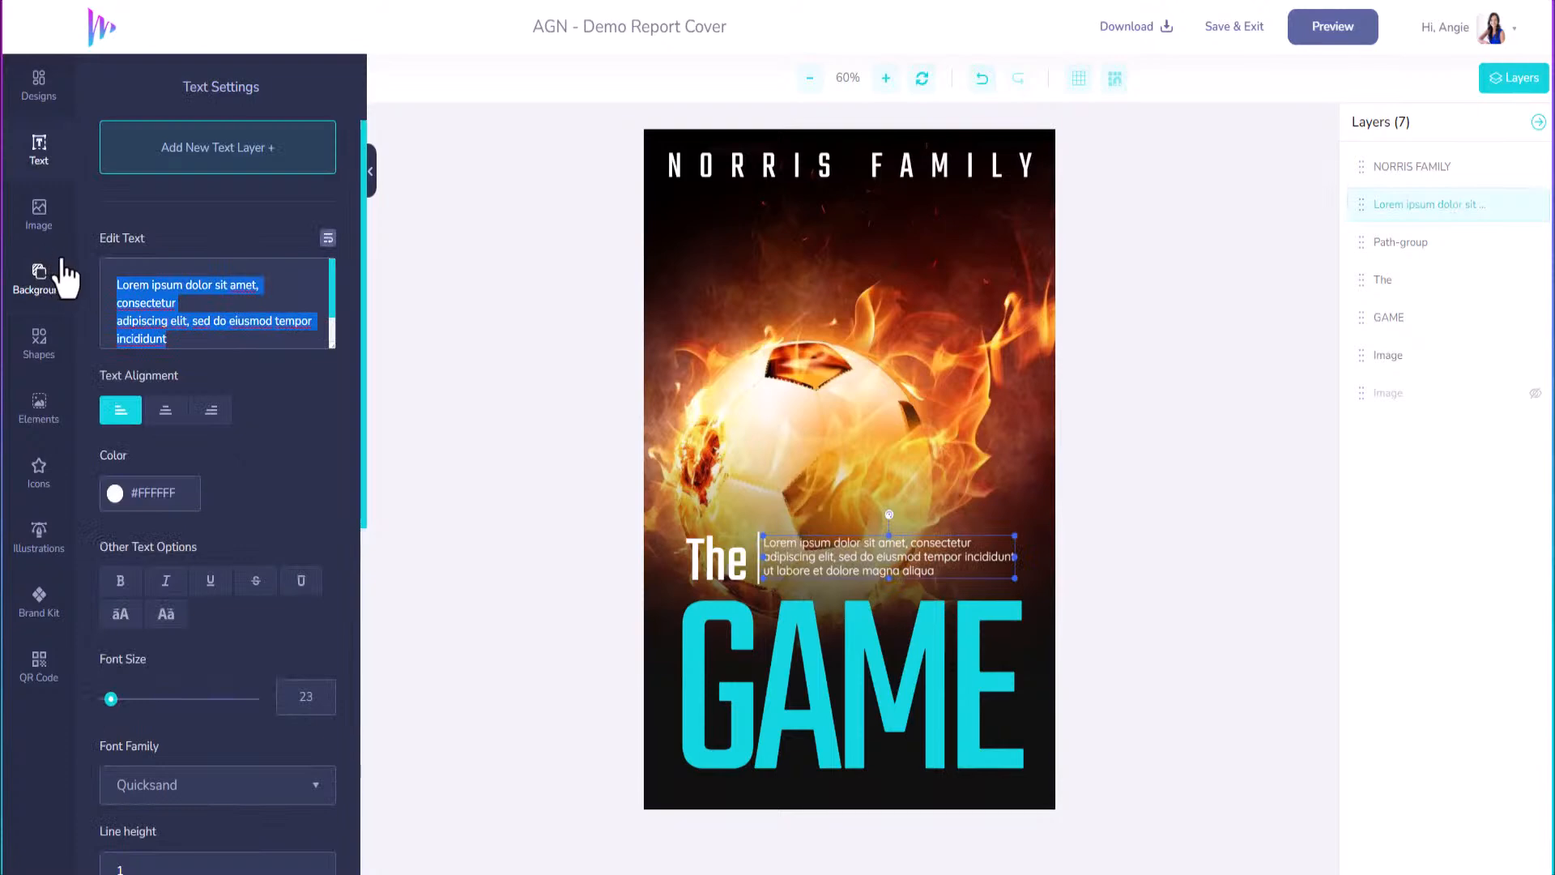
{"action": "type", "text": "LEAR"}
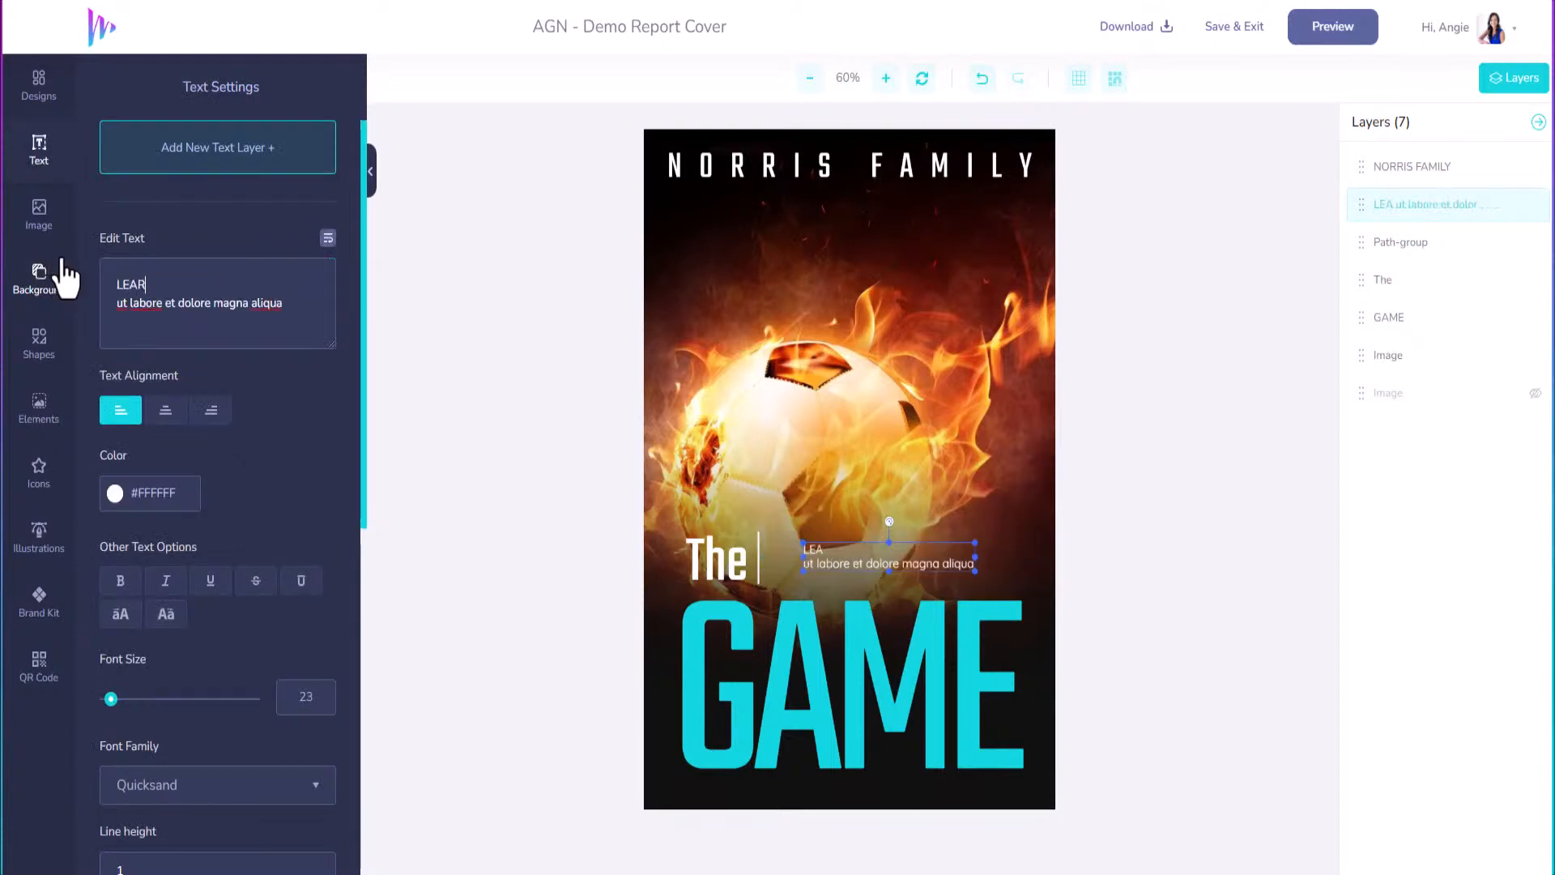
{"action": "type", "text": "N SIMPLE "}
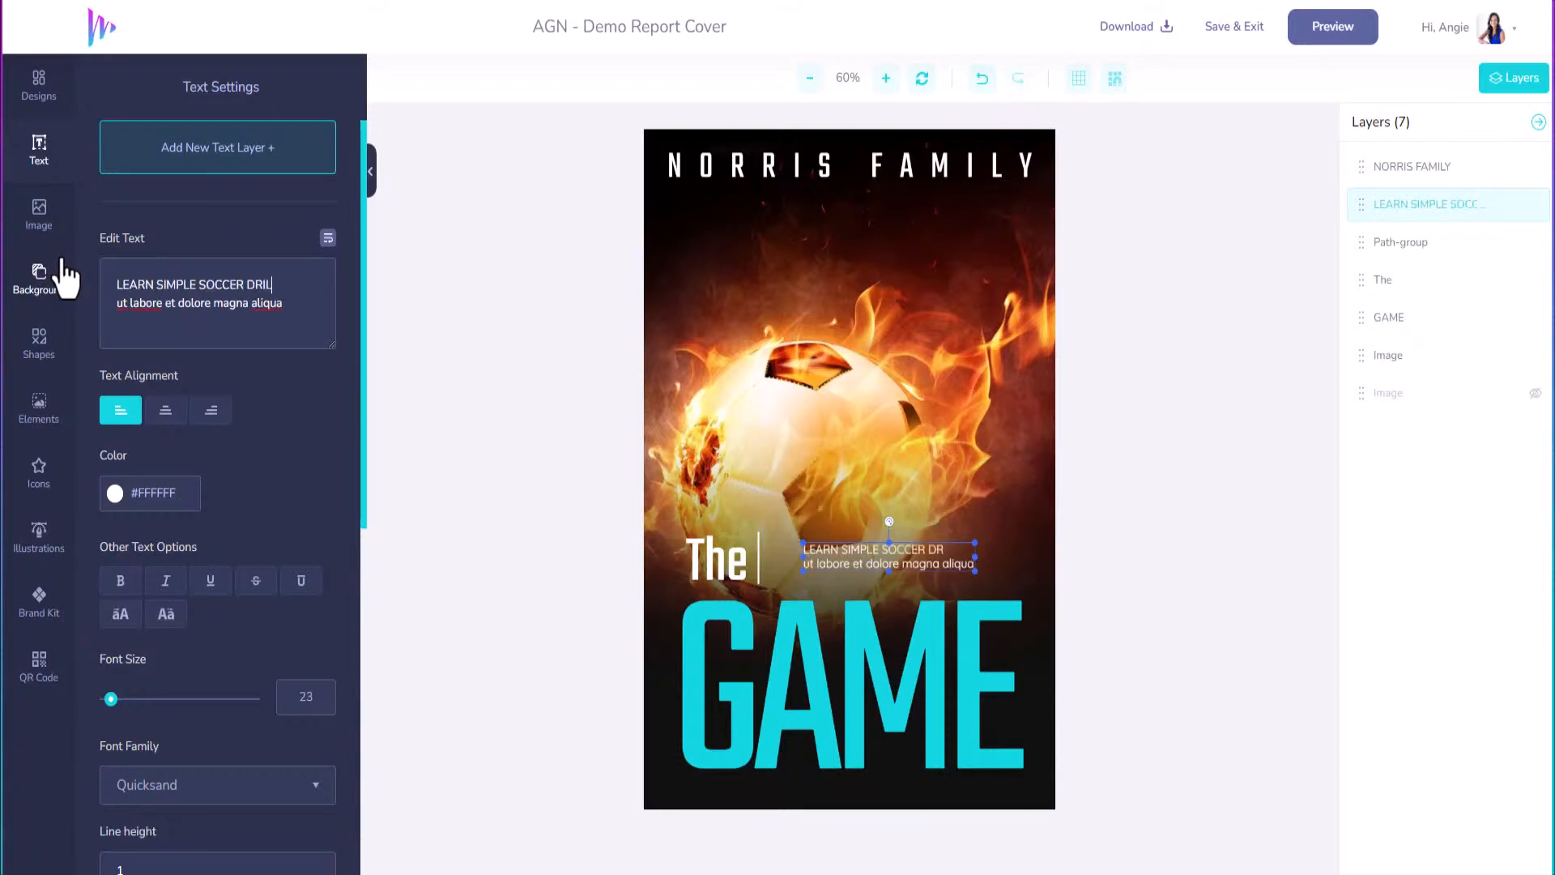
{"action": "type", "text": "SOCCER DRILLS TO ELEVATE"}
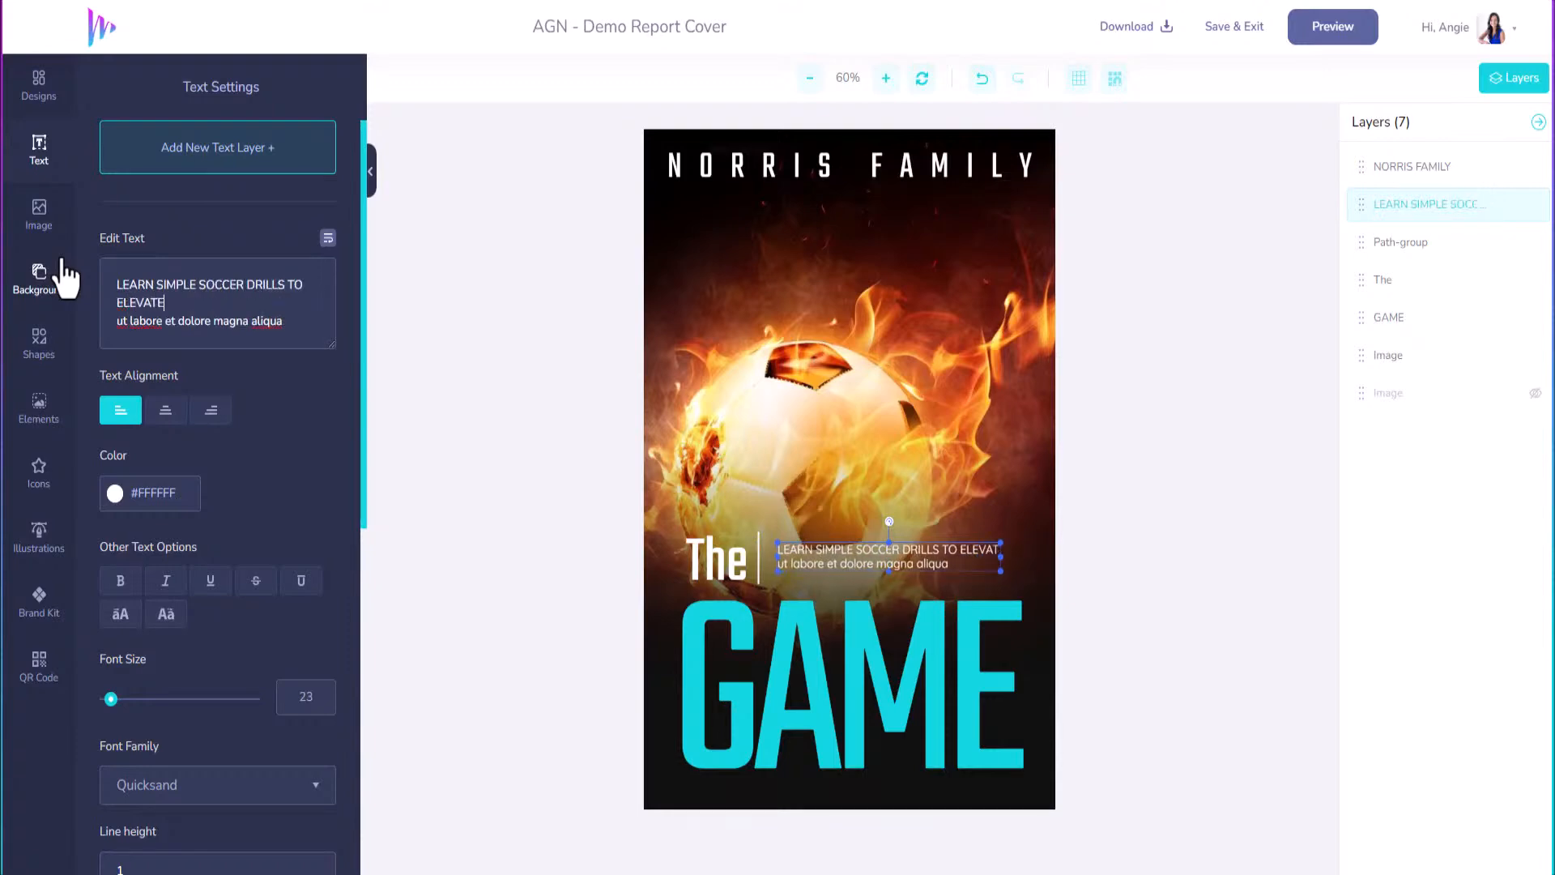
{"action": "type", "text": " YOUR SKILLS"}
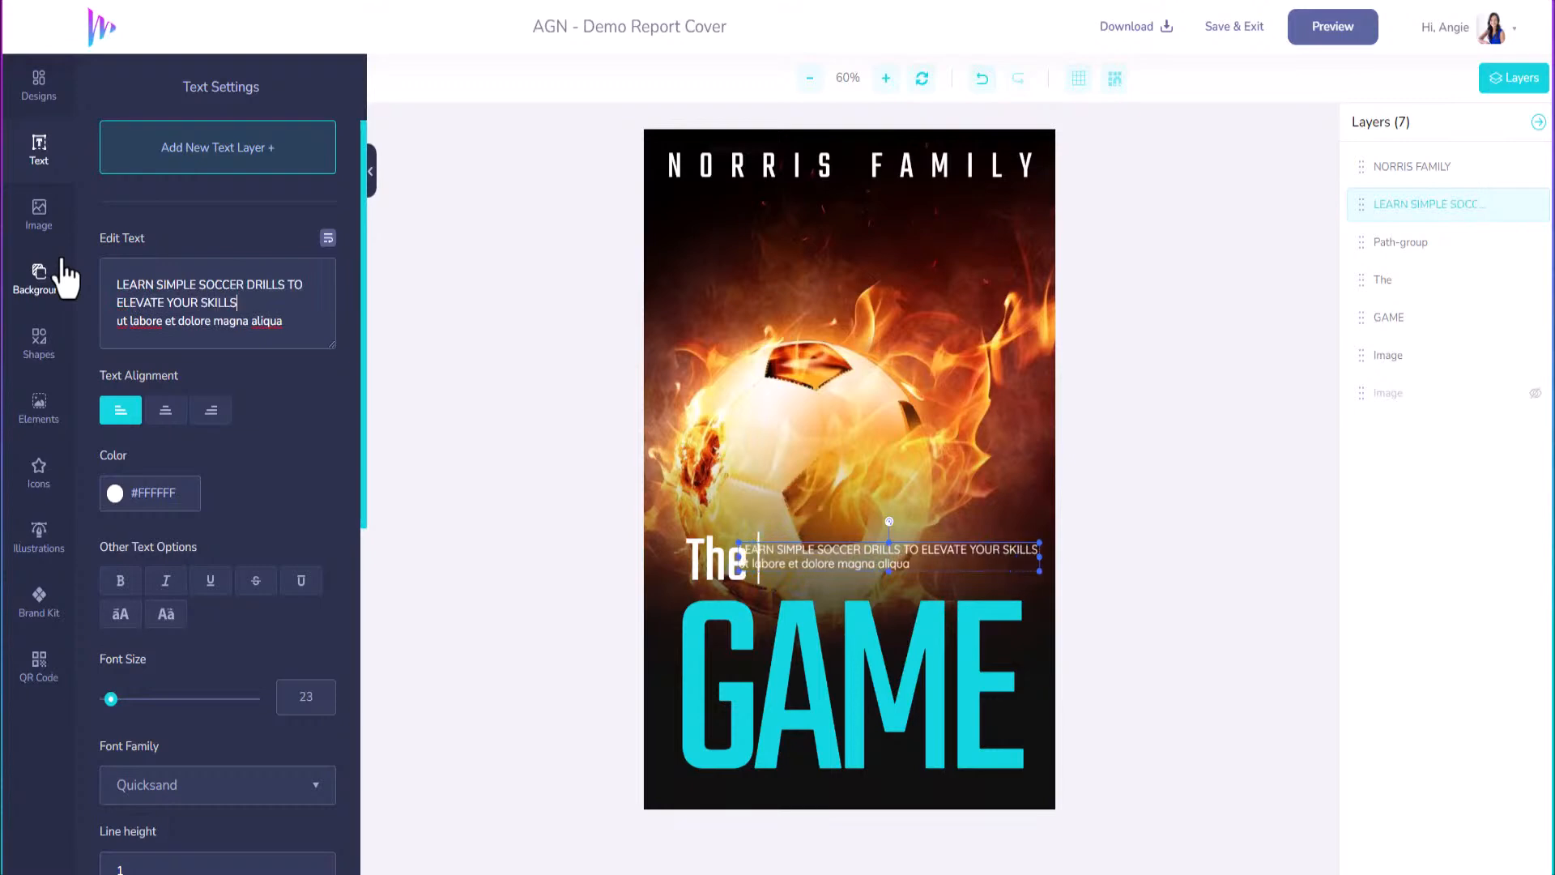
{"action": "triple_click", "coordinate": [283, 320]}
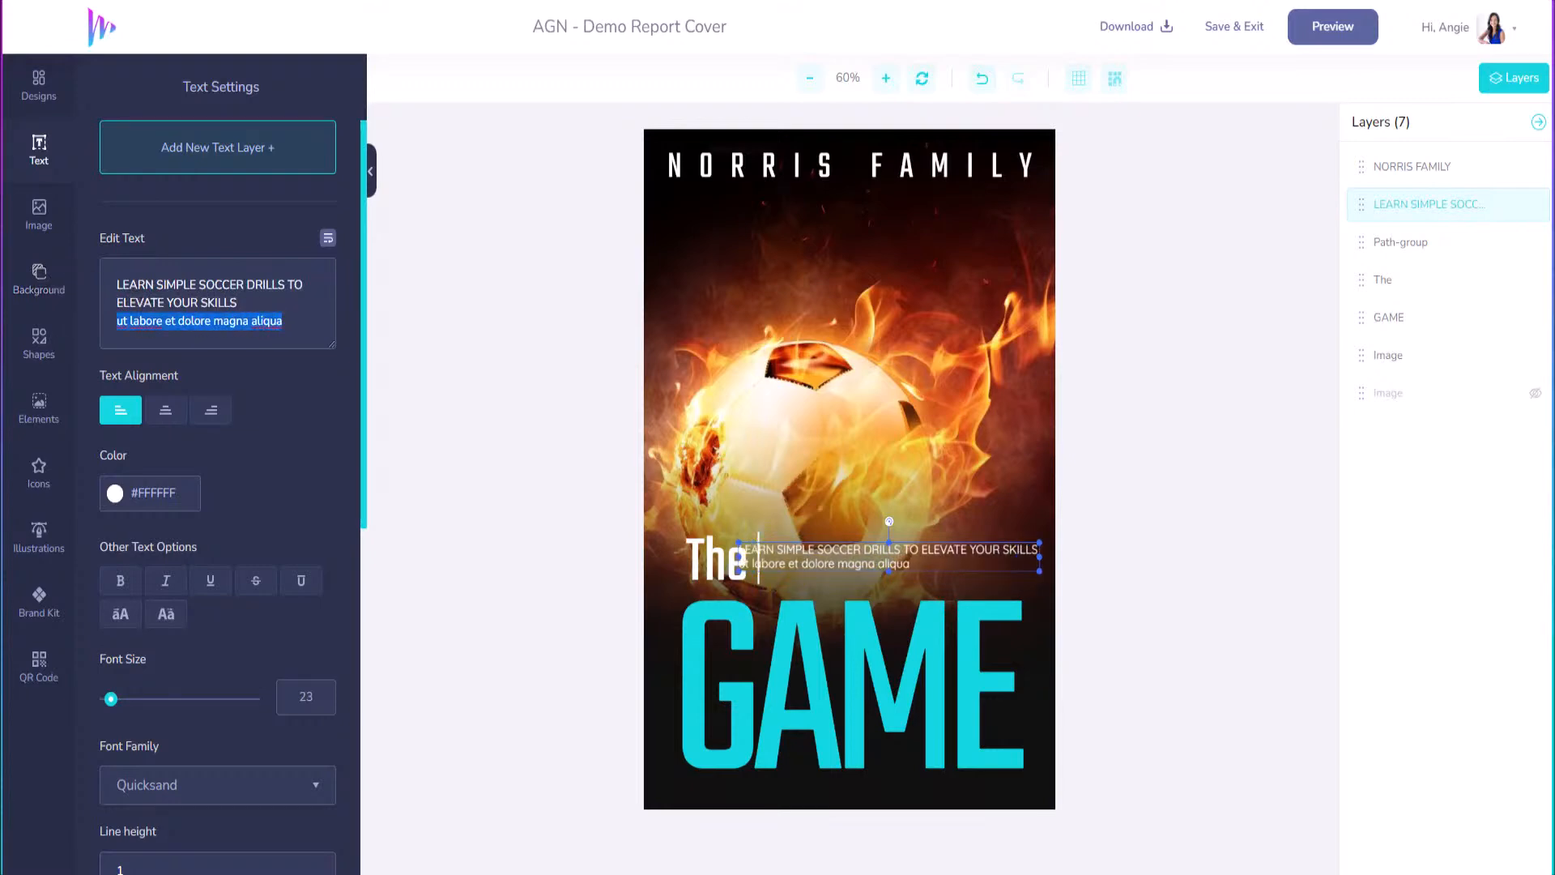
{"action": "key", "text": "BackSpace"}
{"action": "key", "text": "BackSpace"}
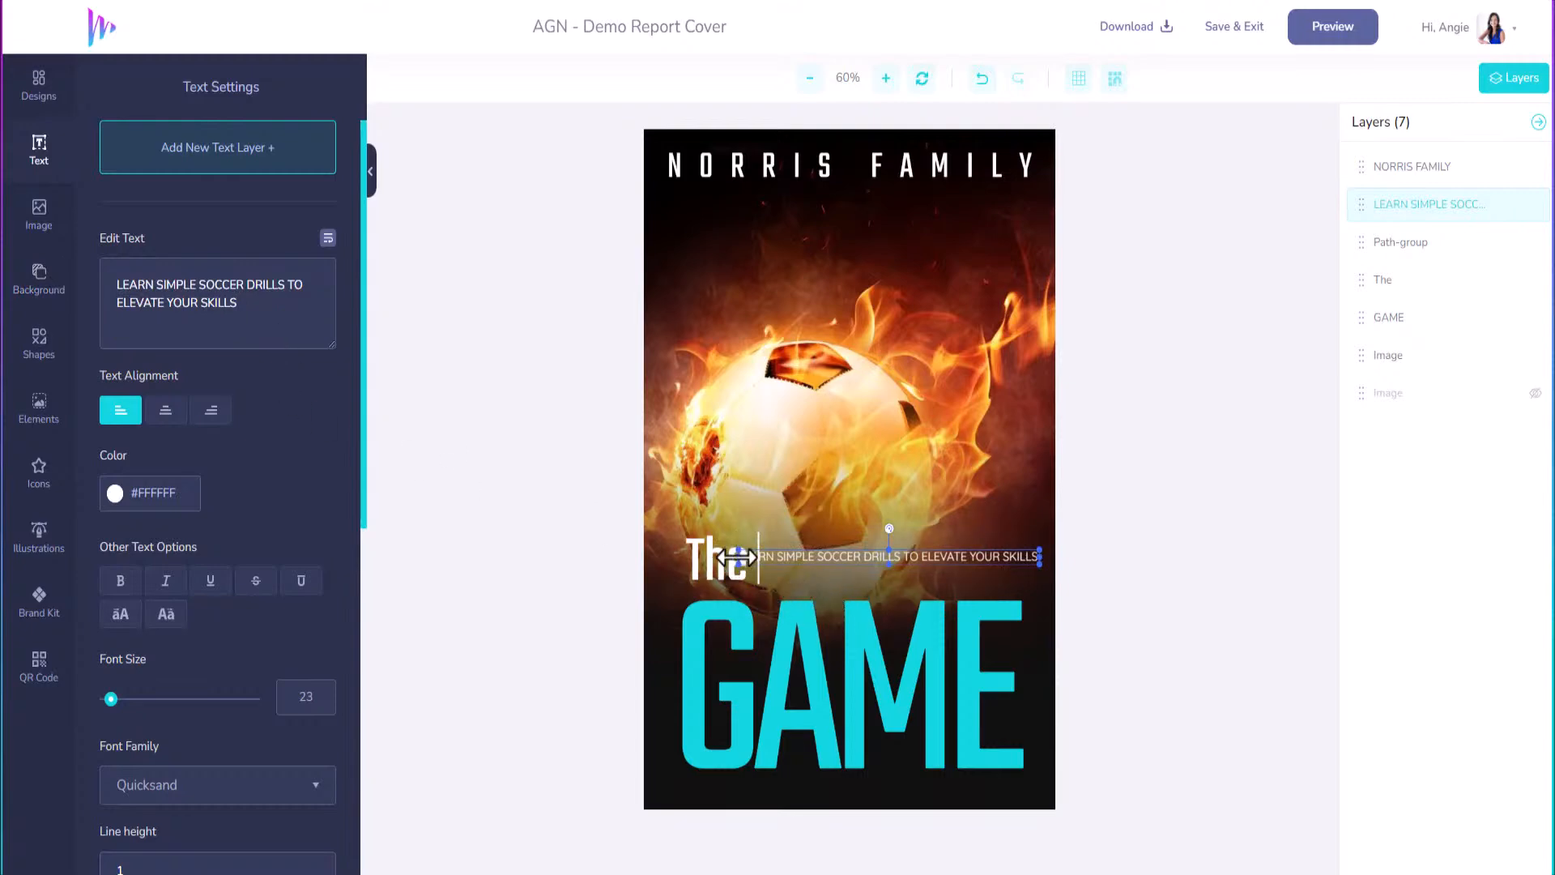
Set the subtitle to size 17 and bold, break it after DRILLS, and preview the cover.
{"action": "left_click_drag", "start_coordinate": [111, 699], "coordinate": [109, 698]}
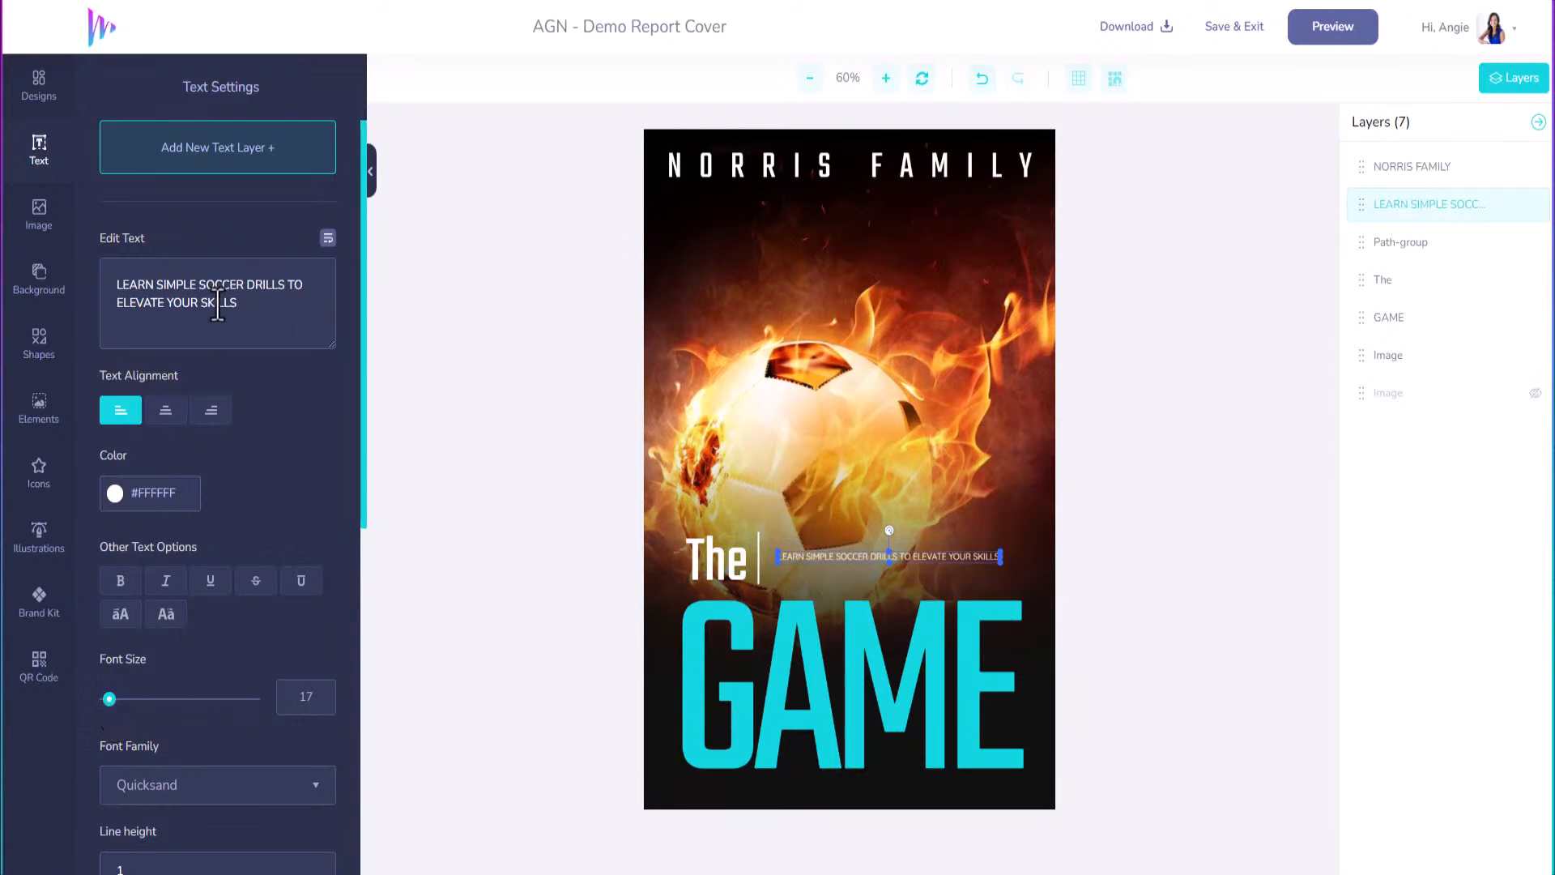
{"action": "left_click", "coordinate": [244, 285]}
{"action": "key", "text": "Return"}
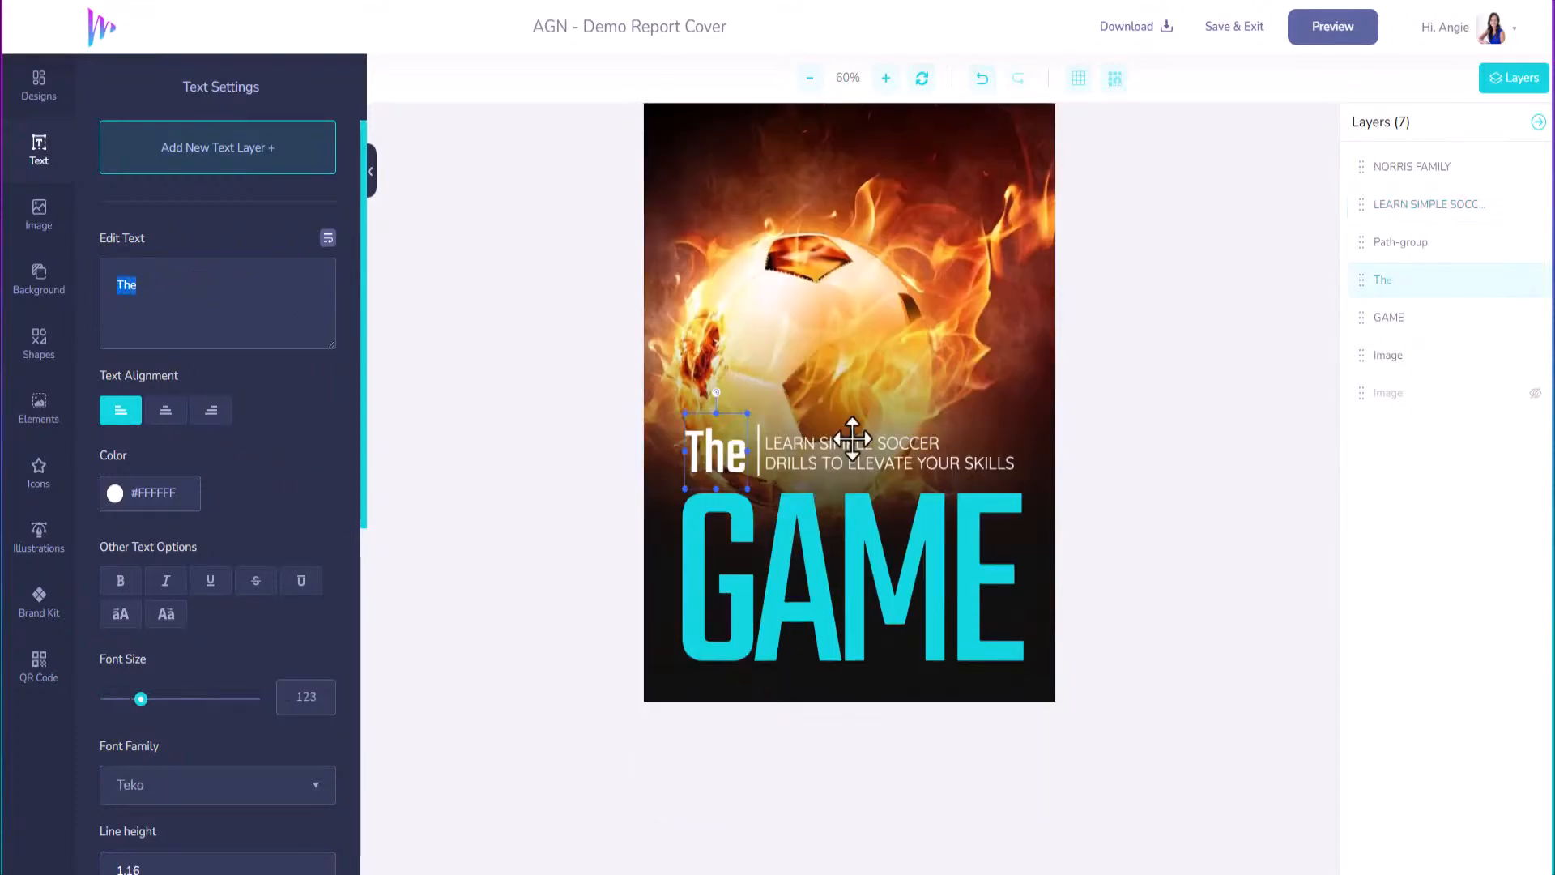
{"action": "scroll", "coordinate": [741, 453], "scroll_direction": "up", "scroll_amount": 2}
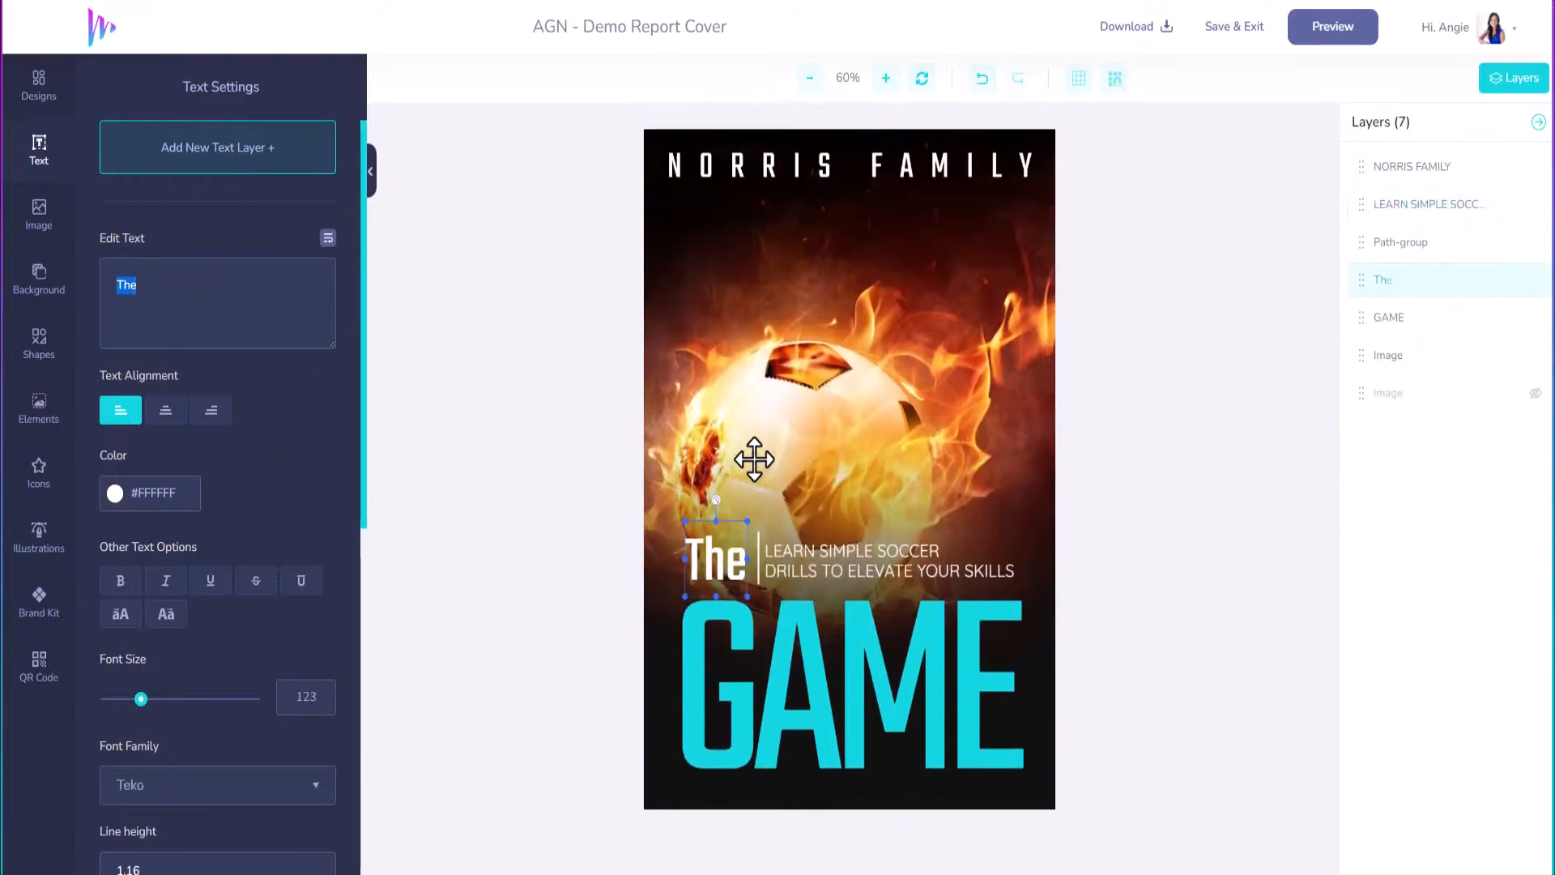
{"action": "left_click", "coordinate": [900, 569]}
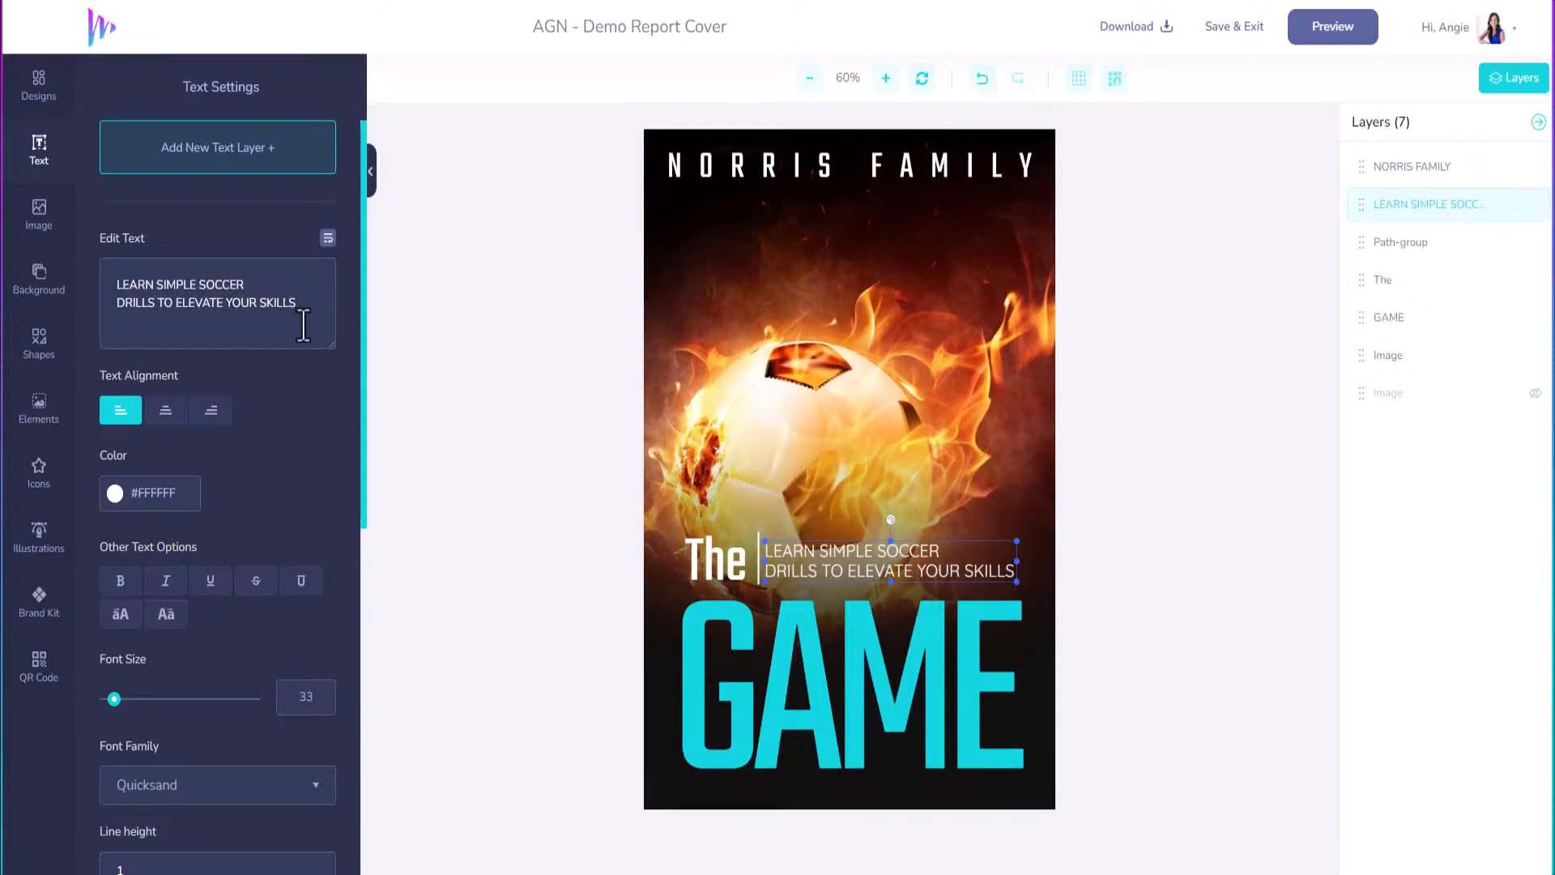
{"action": "key", "text": "Delete"}
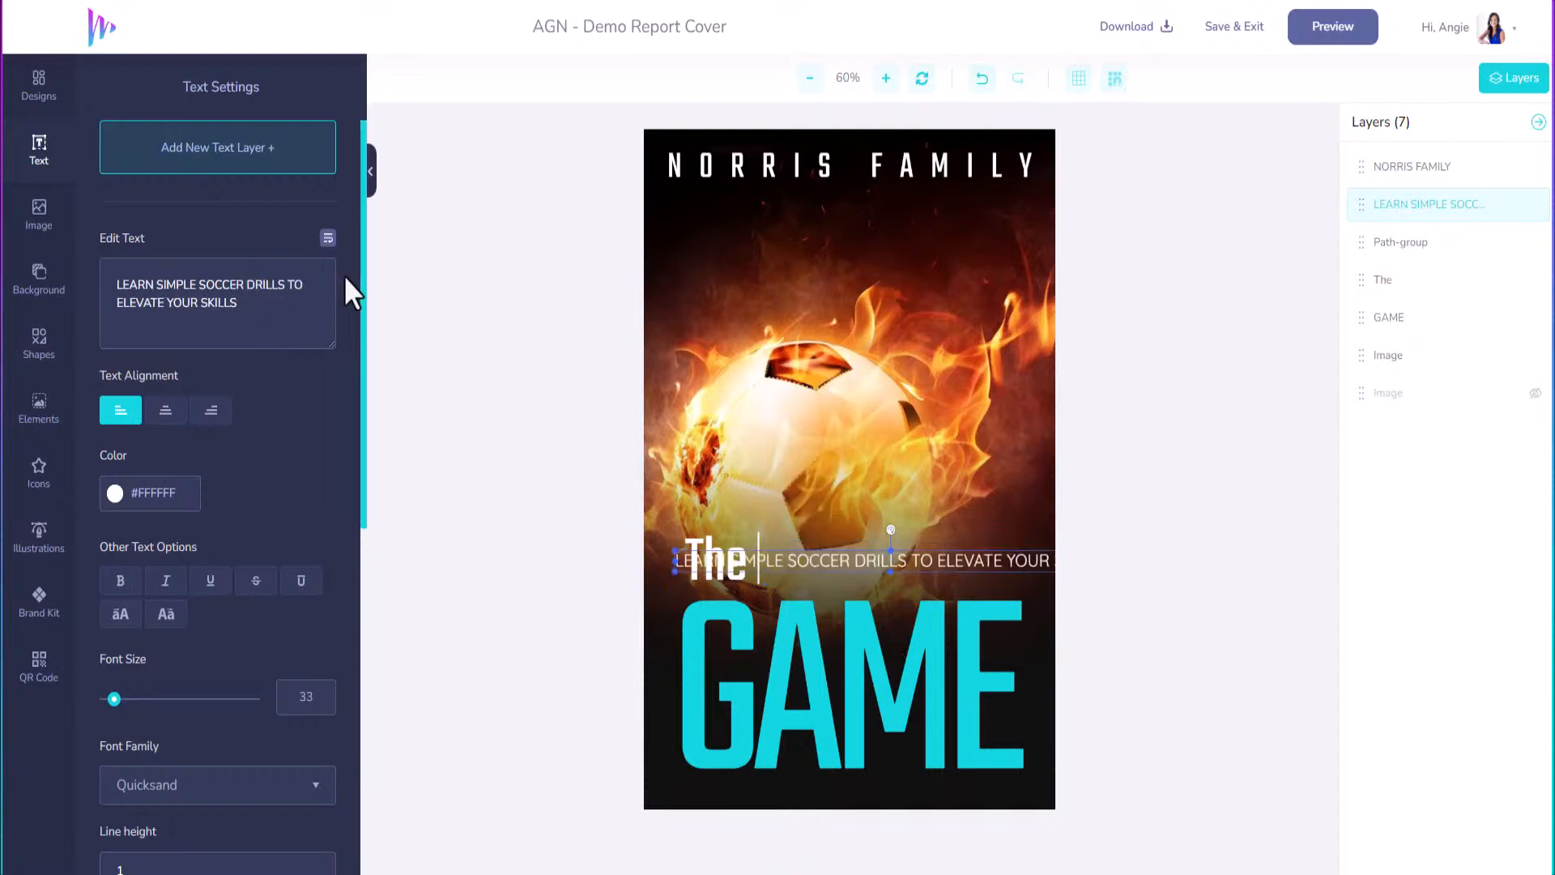
{"action": "left_click", "coordinate": [292, 284]}
{"action": "key", "text": "Return"}
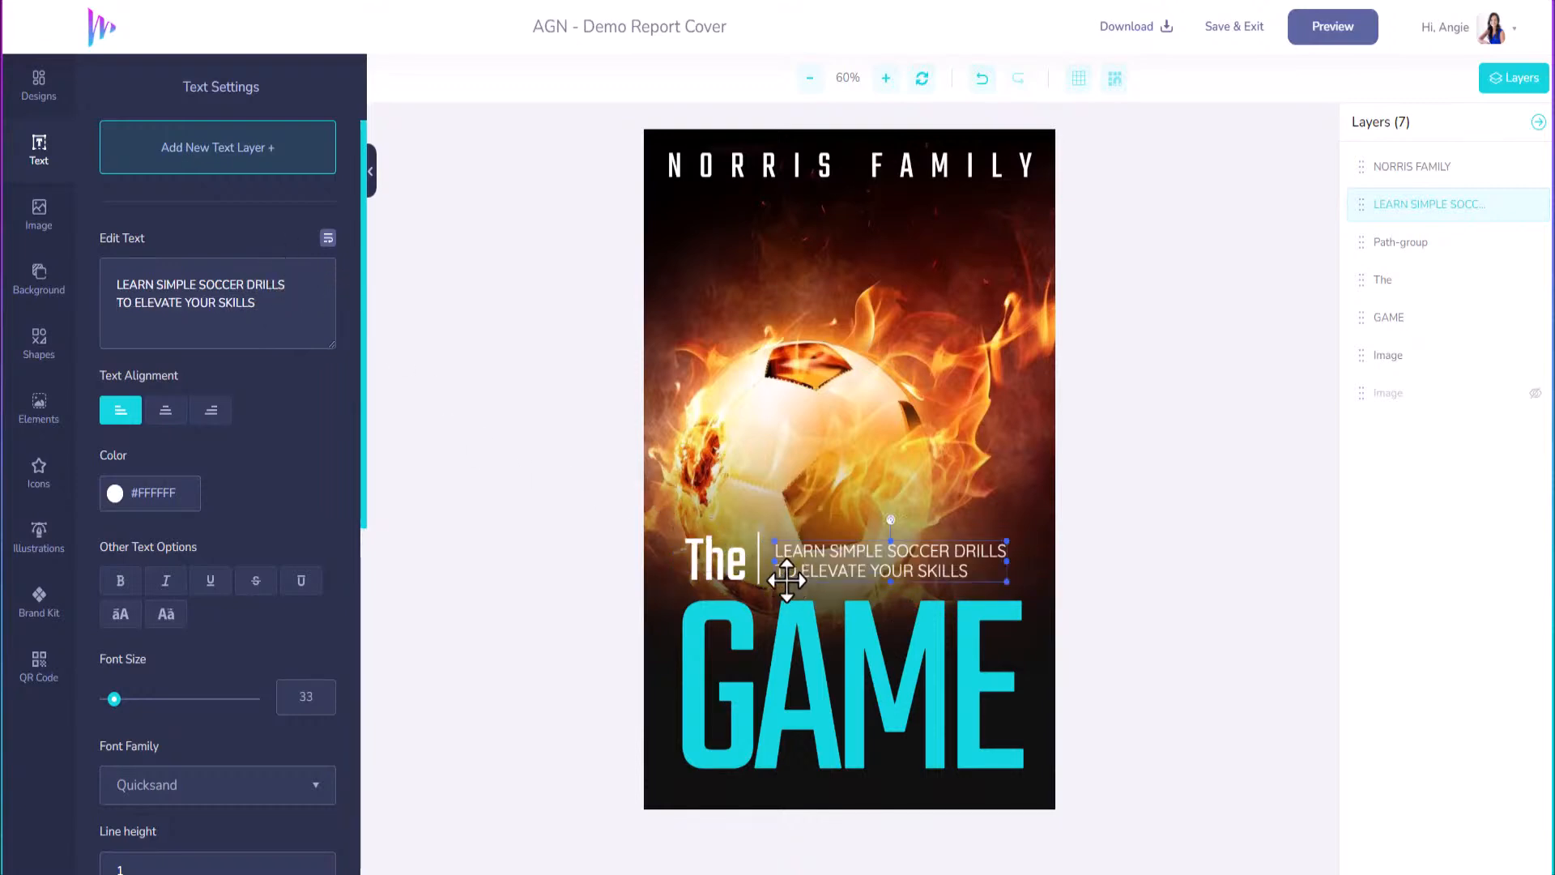
{"action": "left_click", "coordinate": [120, 580]}
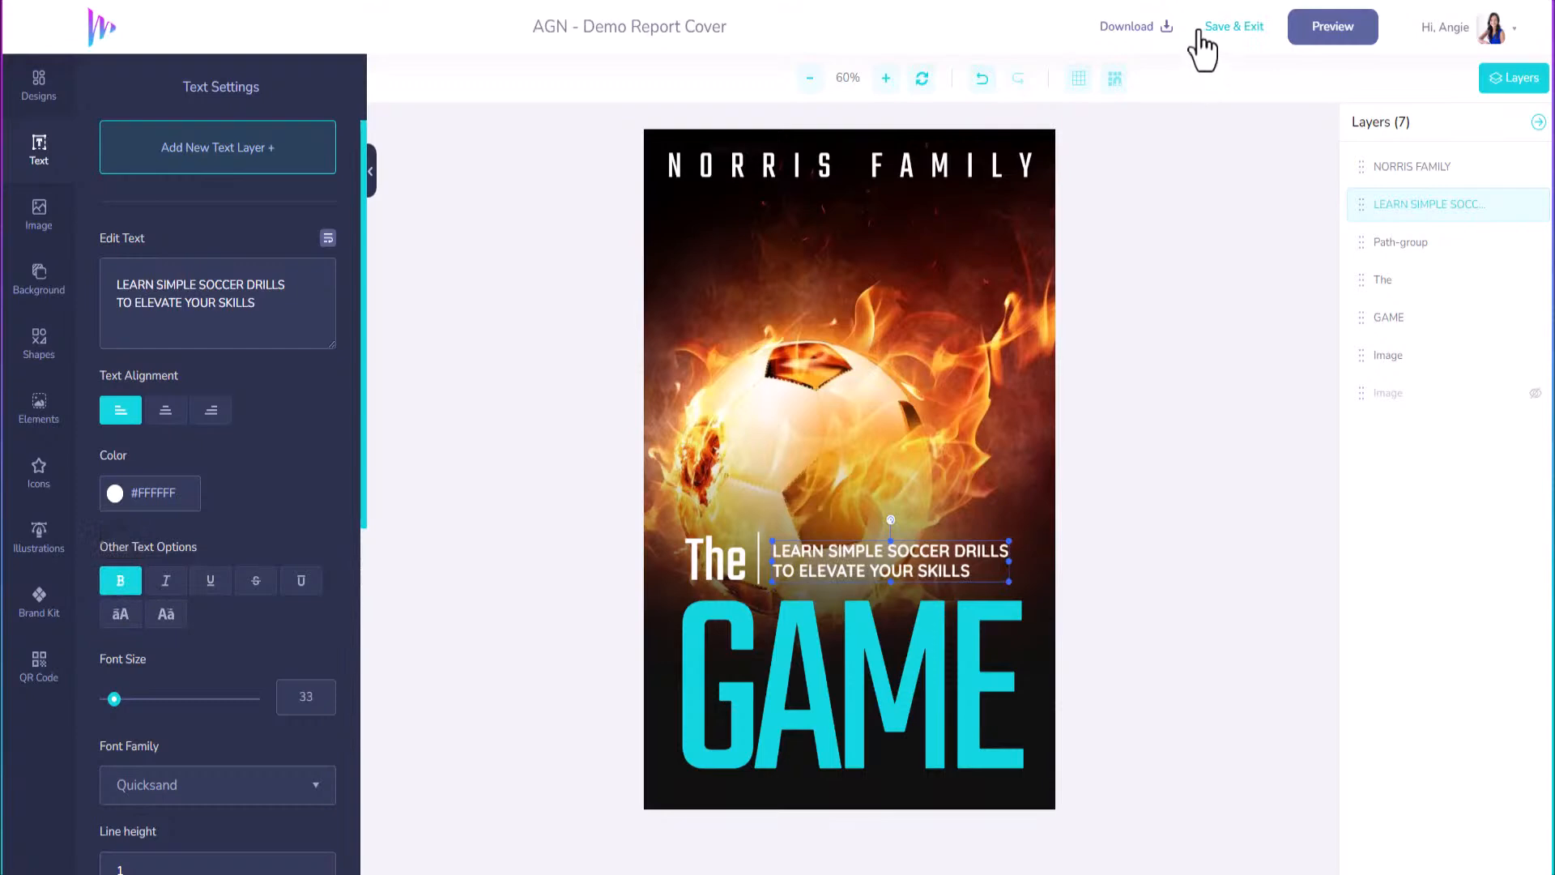
{"action": "left_click", "coordinate": [1338, 32]}
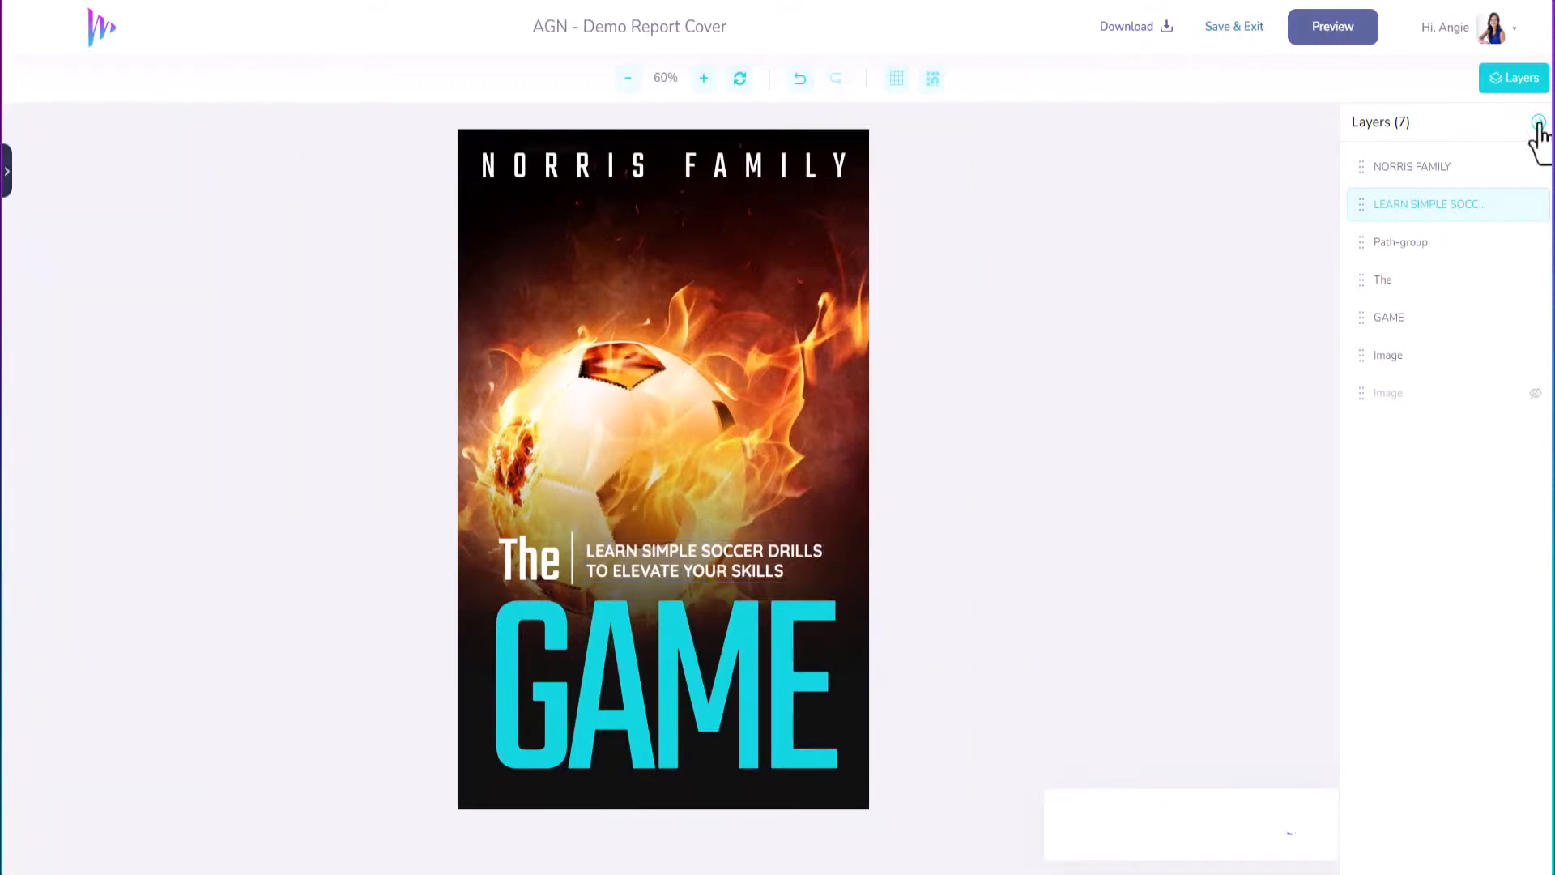
Export the book cover as an image at 300 DPI, then try the WEBP format.
{"action": "left_click", "coordinate": [1538, 121]}
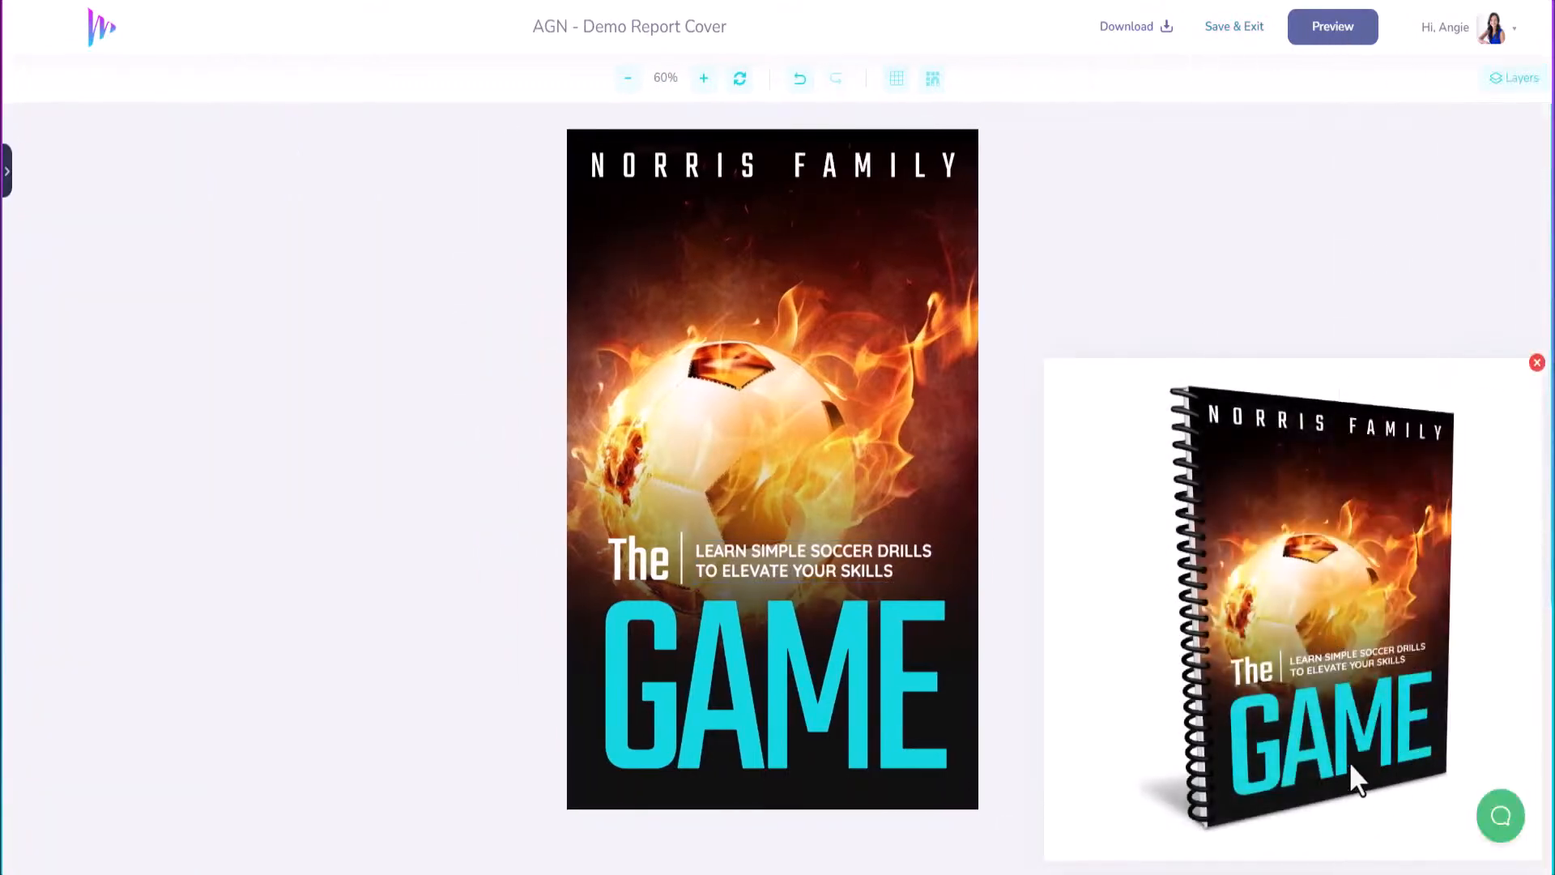
{"action": "left_click", "coordinate": [1536, 363]}
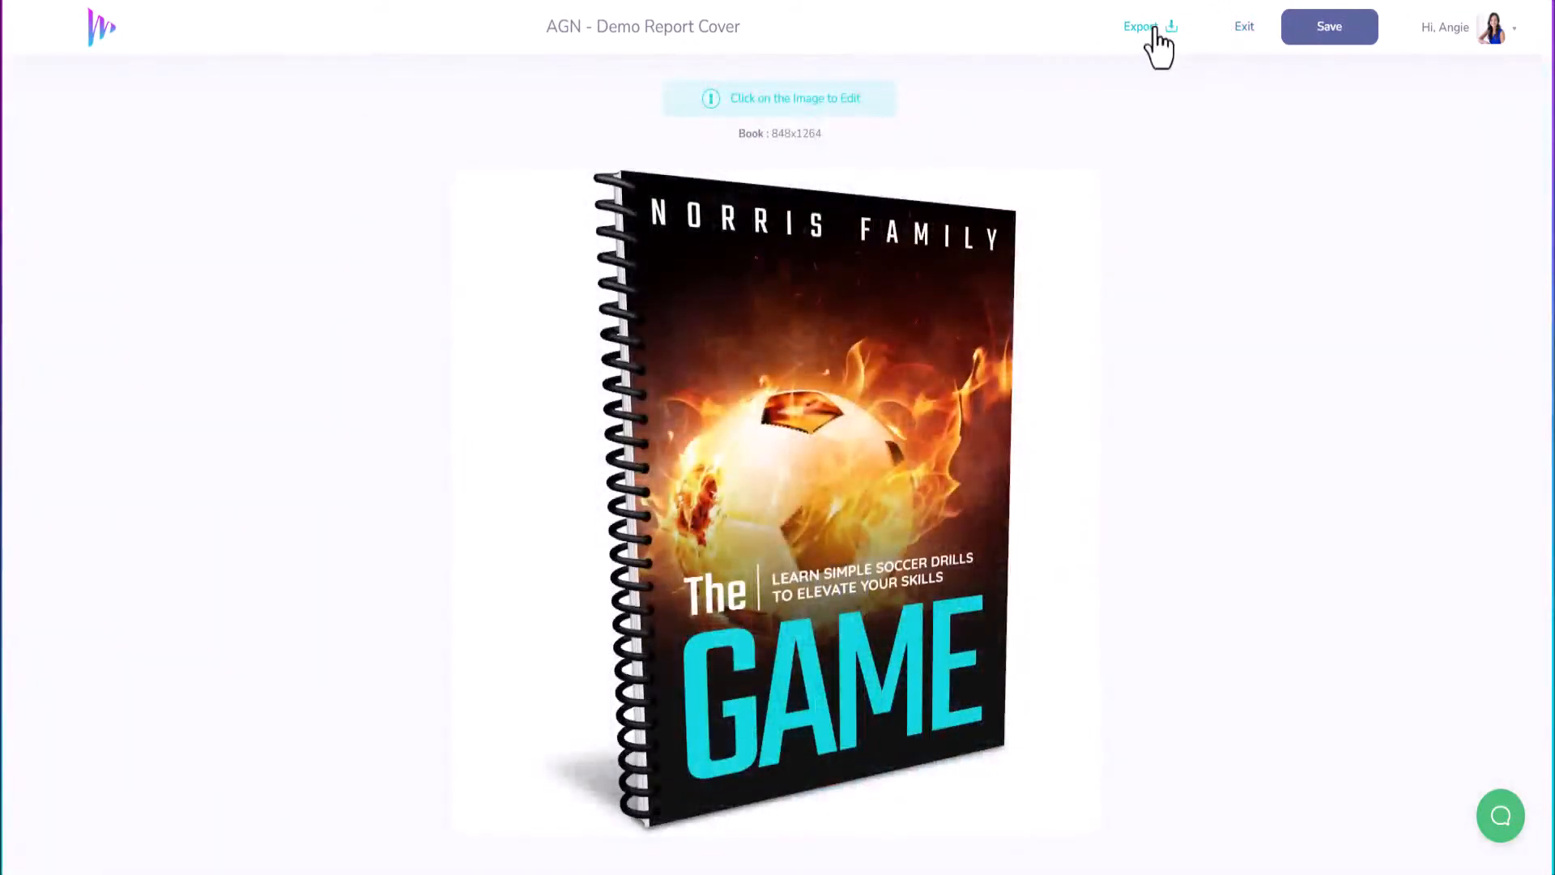
{"action": "left_click", "coordinate": [1154, 28]}
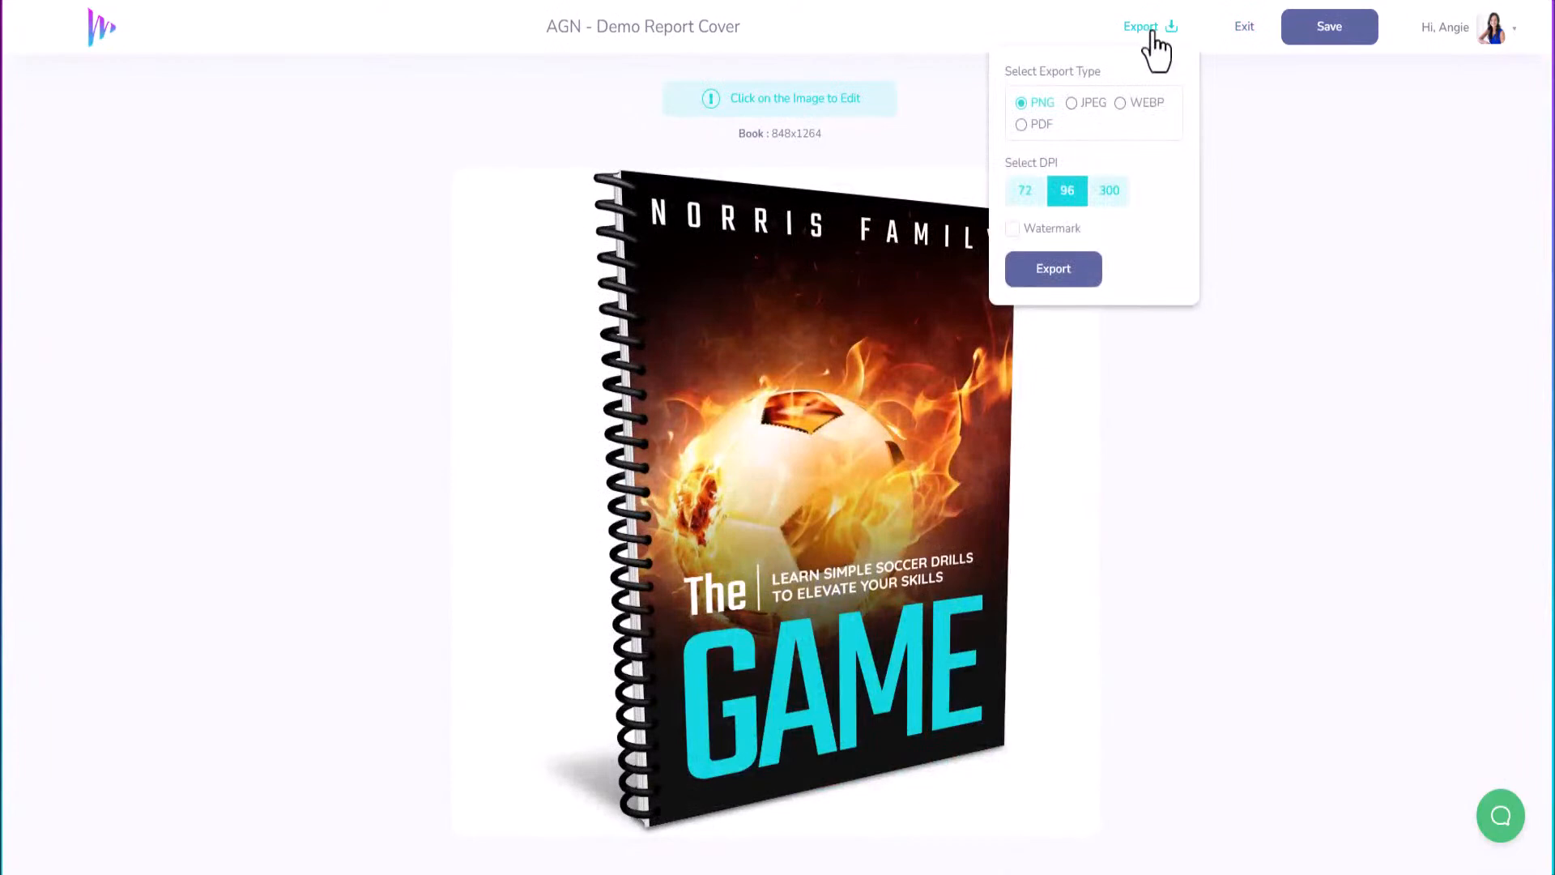
{"action": "left_click", "coordinate": [1112, 192]}
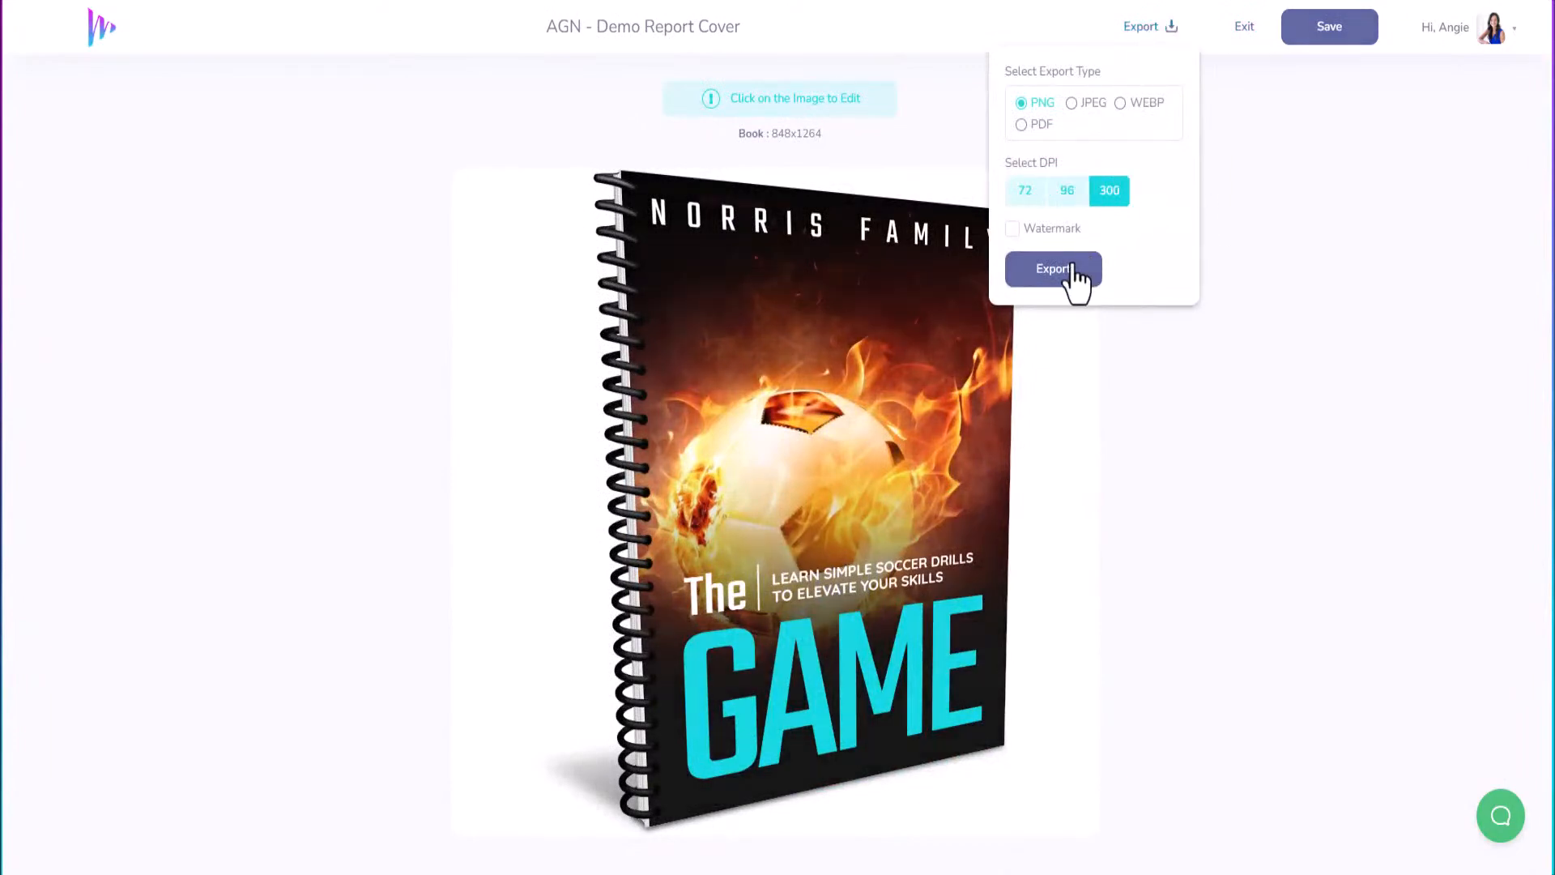
{"action": "left_click", "coordinate": [1076, 275]}
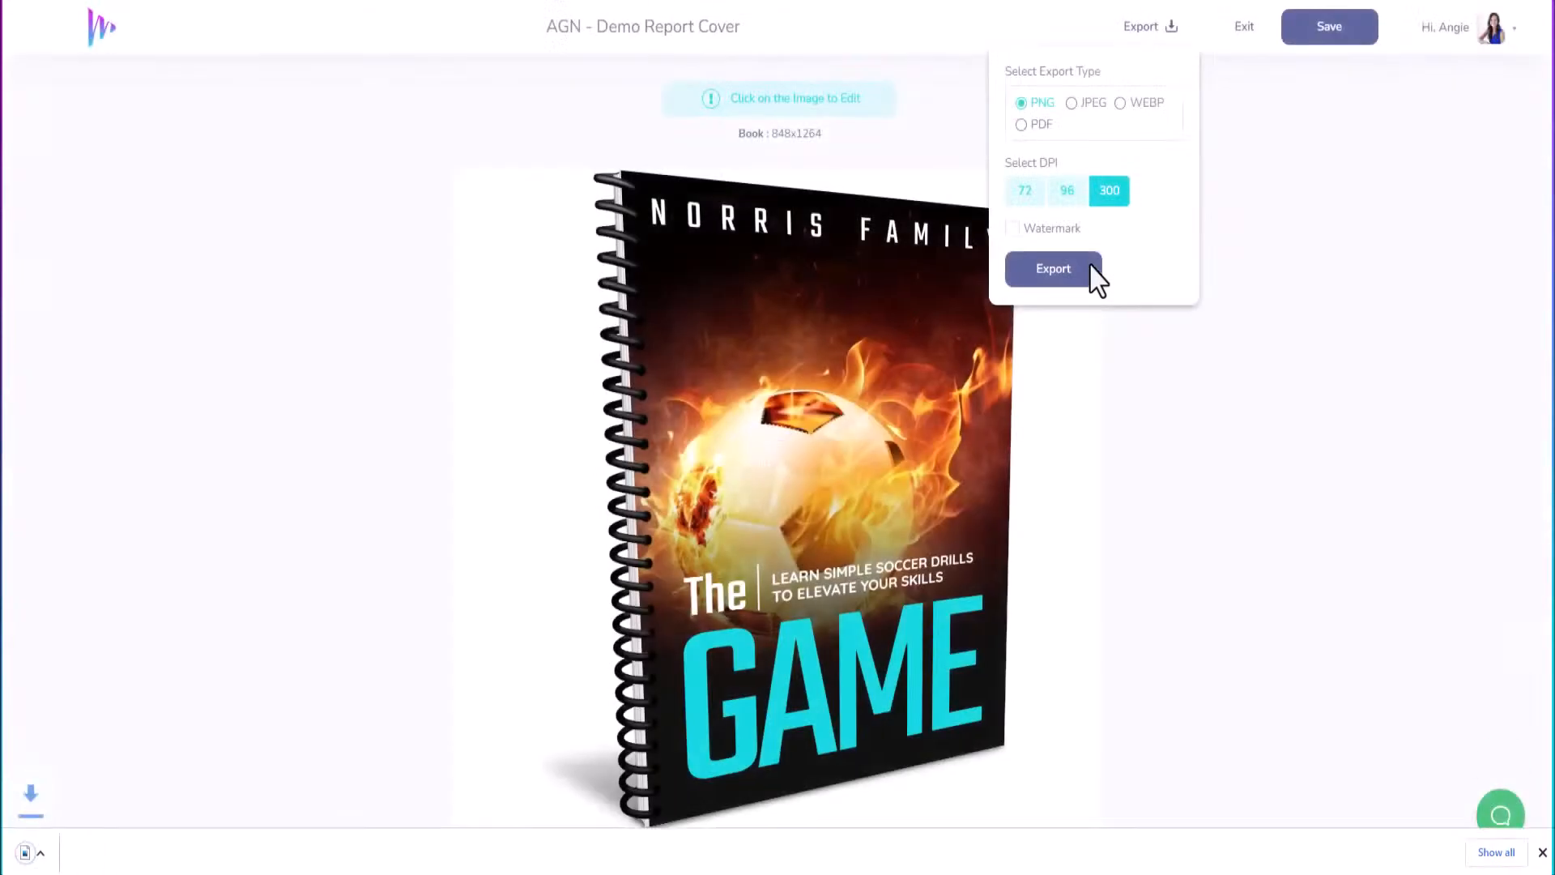
{"action": "left_click", "coordinate": [1120, 106]}
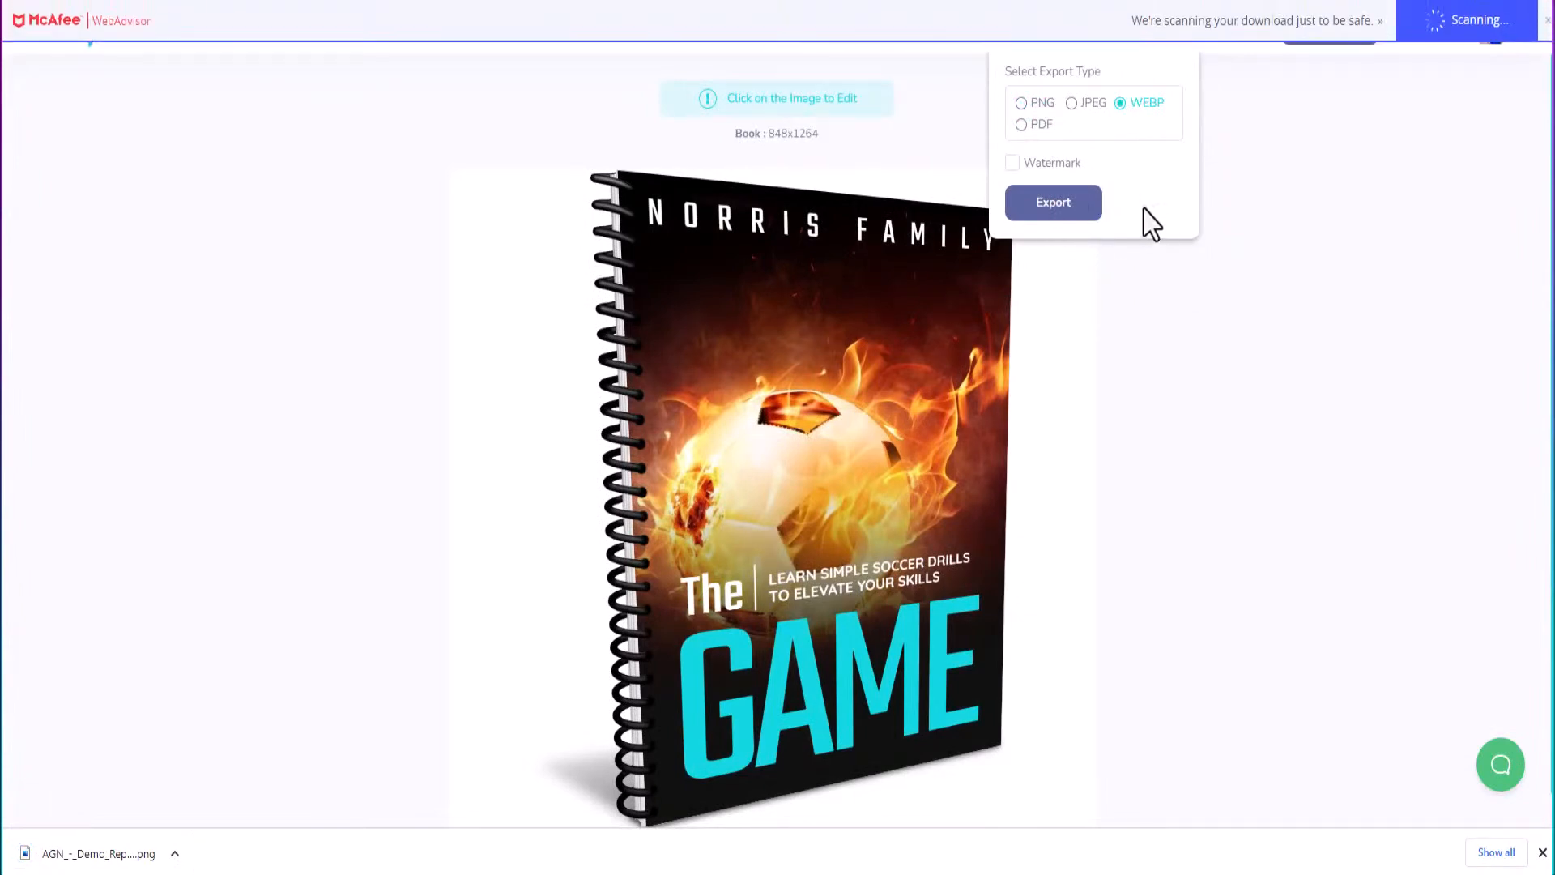
{"action": "left_click", "coordinate": [1260, 199]}
Download the flat cover as PNG through Export Flat.
{"action": "left_click", "coordinate": [806, 359]}
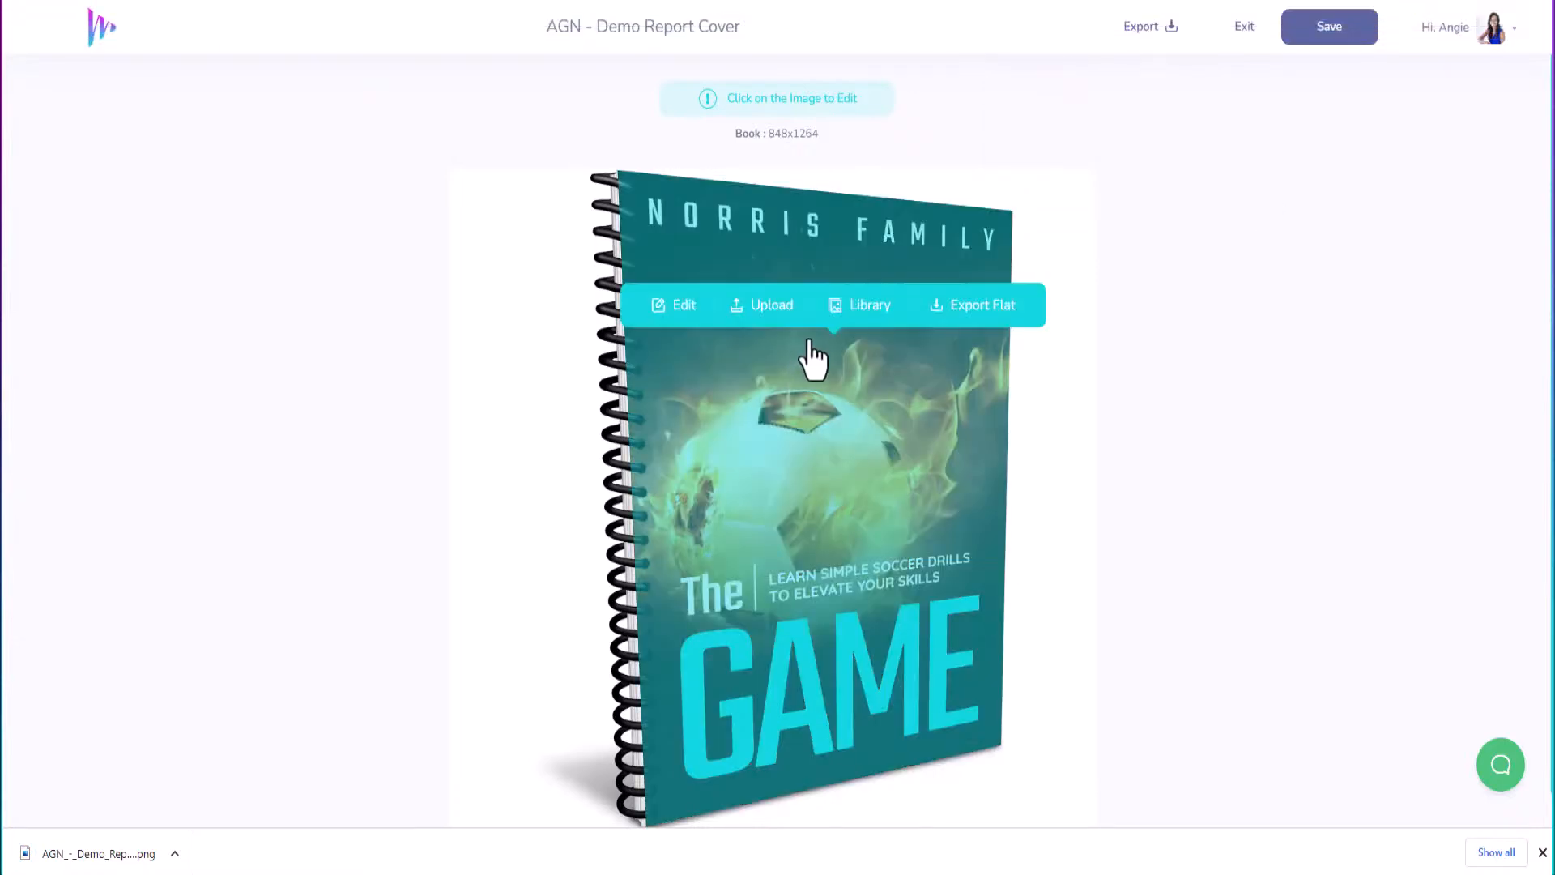
{"action": "left_click", "coordinate": [966, 316]}
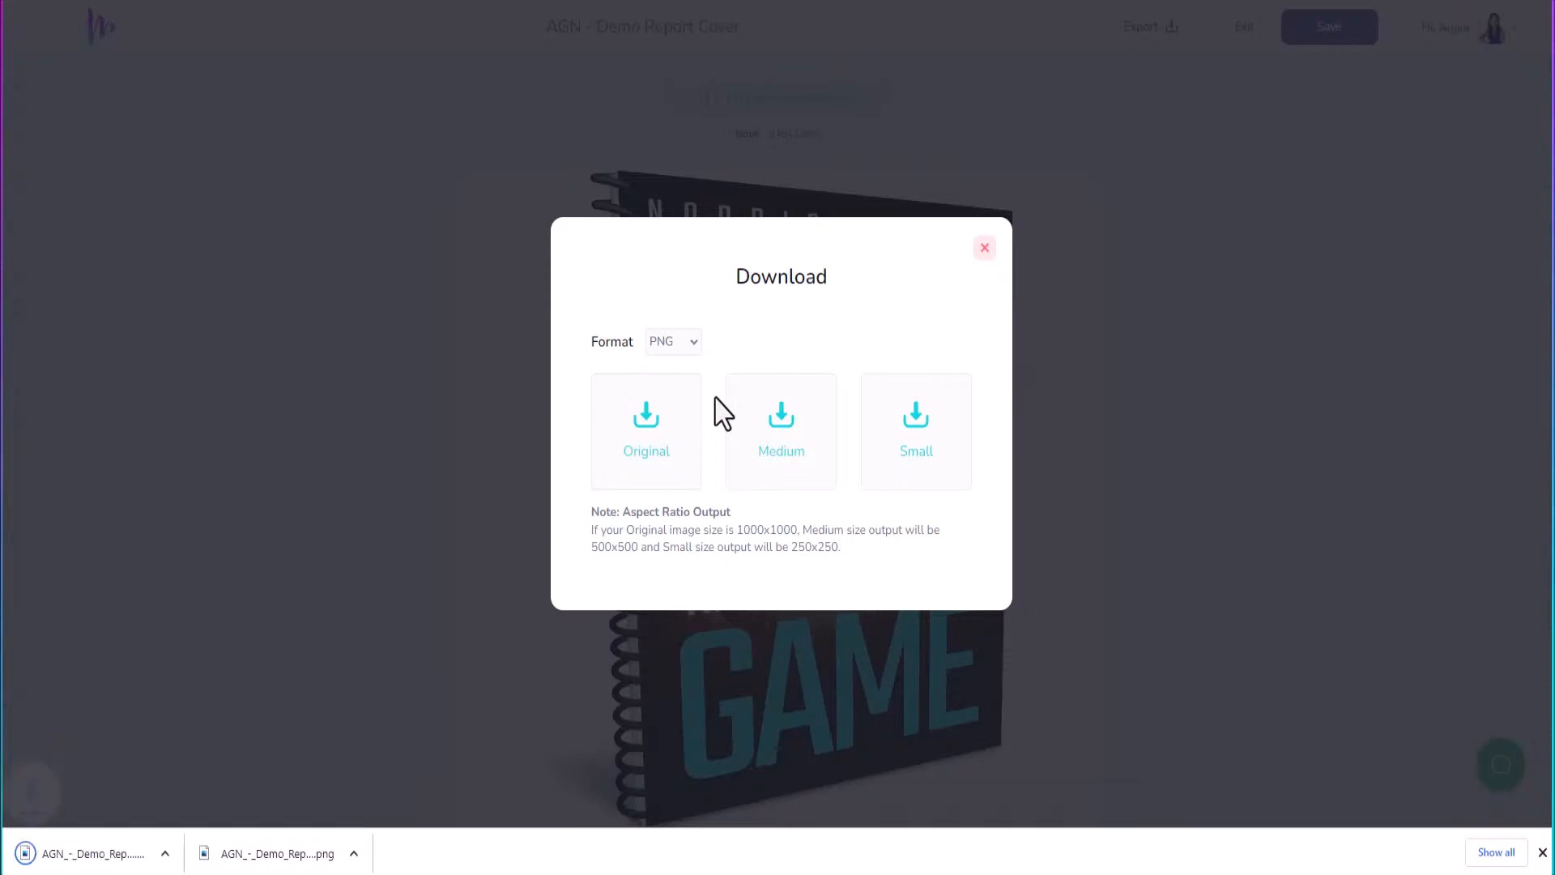
{"action": "left_click", "coordinate": [985, 248]}
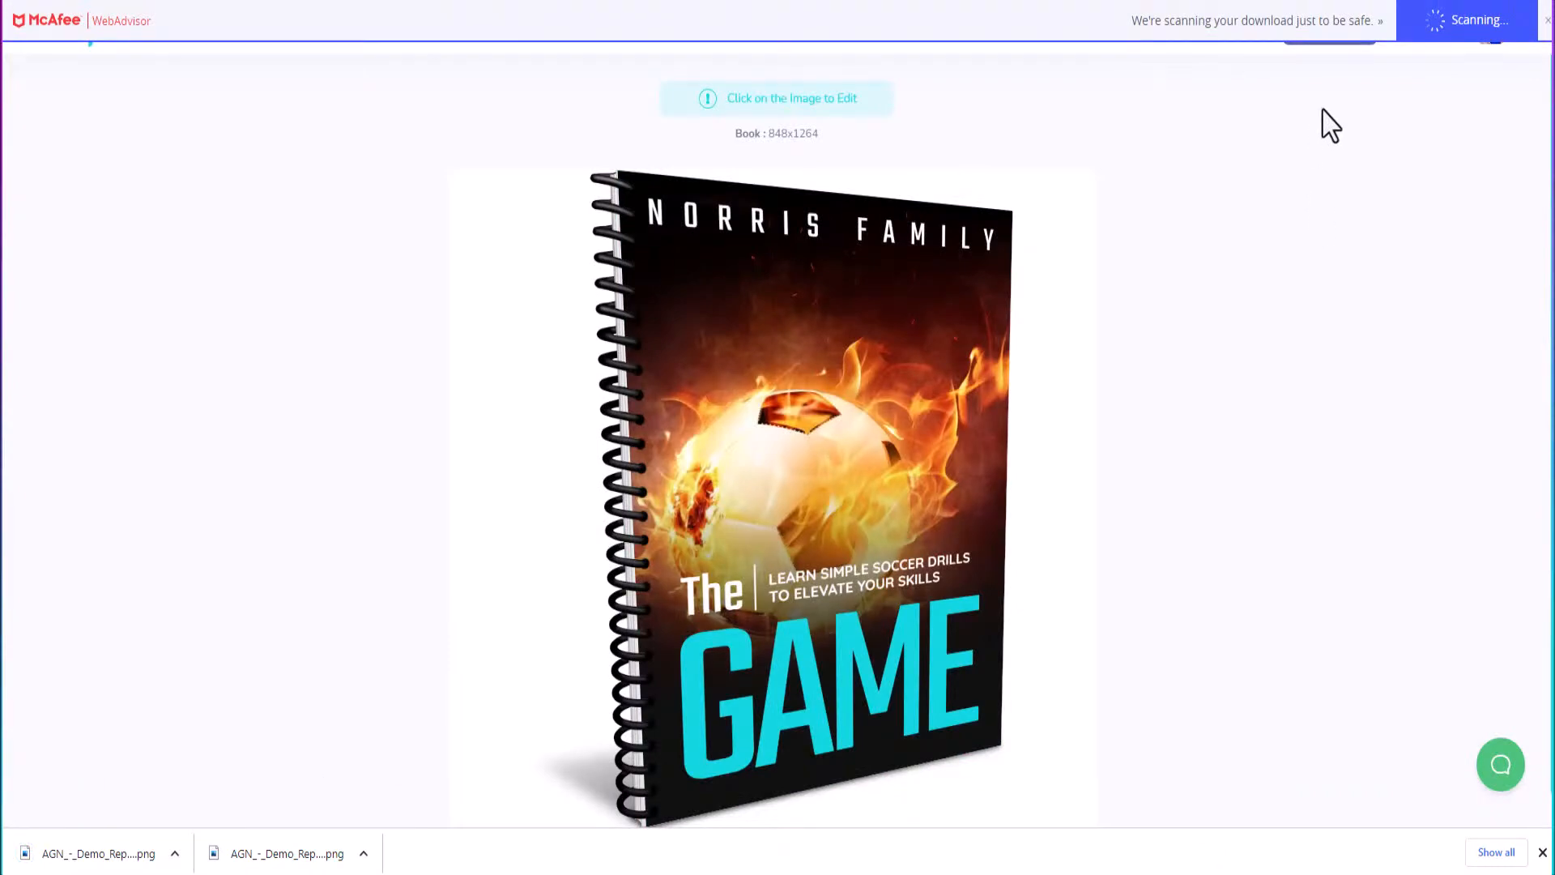
Stay in the editor, save the report cover, exit to My Designs, and go to Templates.
{"action": "left_click", "coordinate": [1257, 29]}
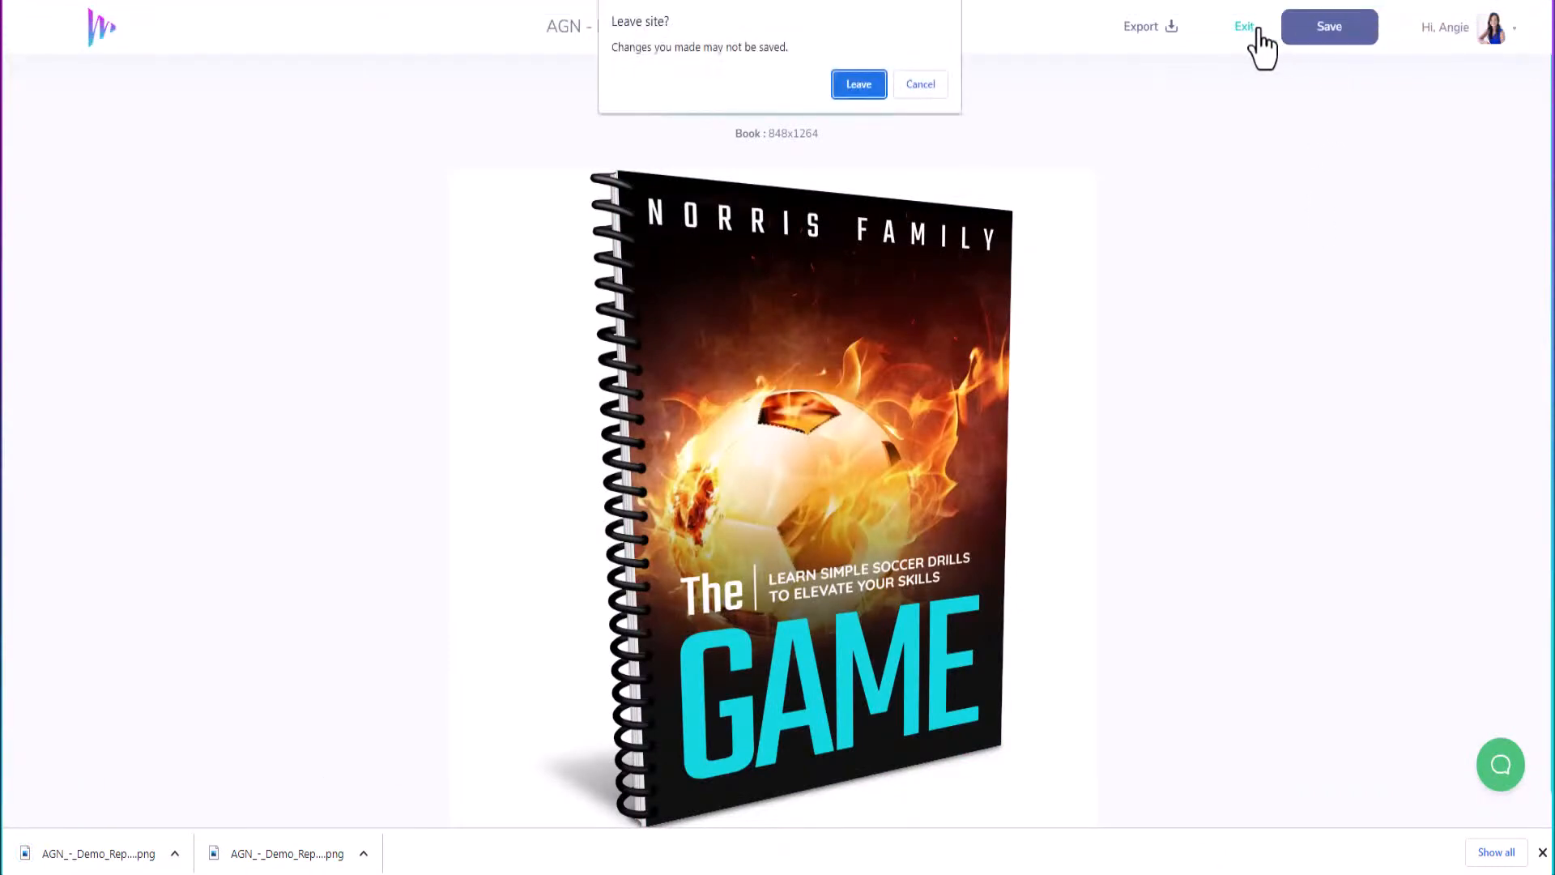
{"action": "left_click", "coordinate": [938, 89]}
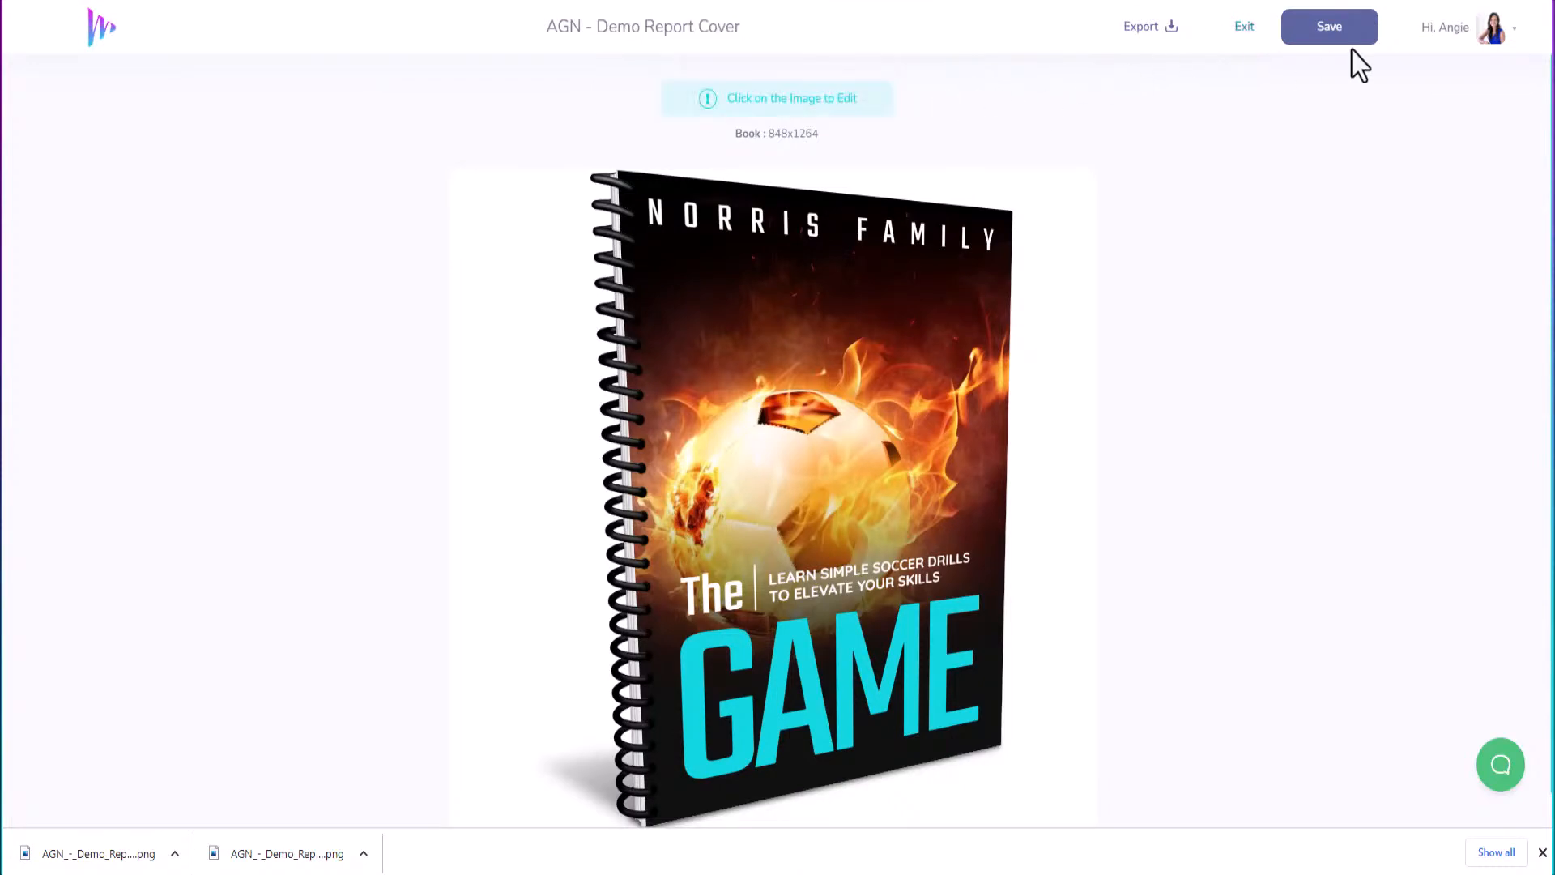
{"action": "left_click", "coordinate": [1344, 36]}
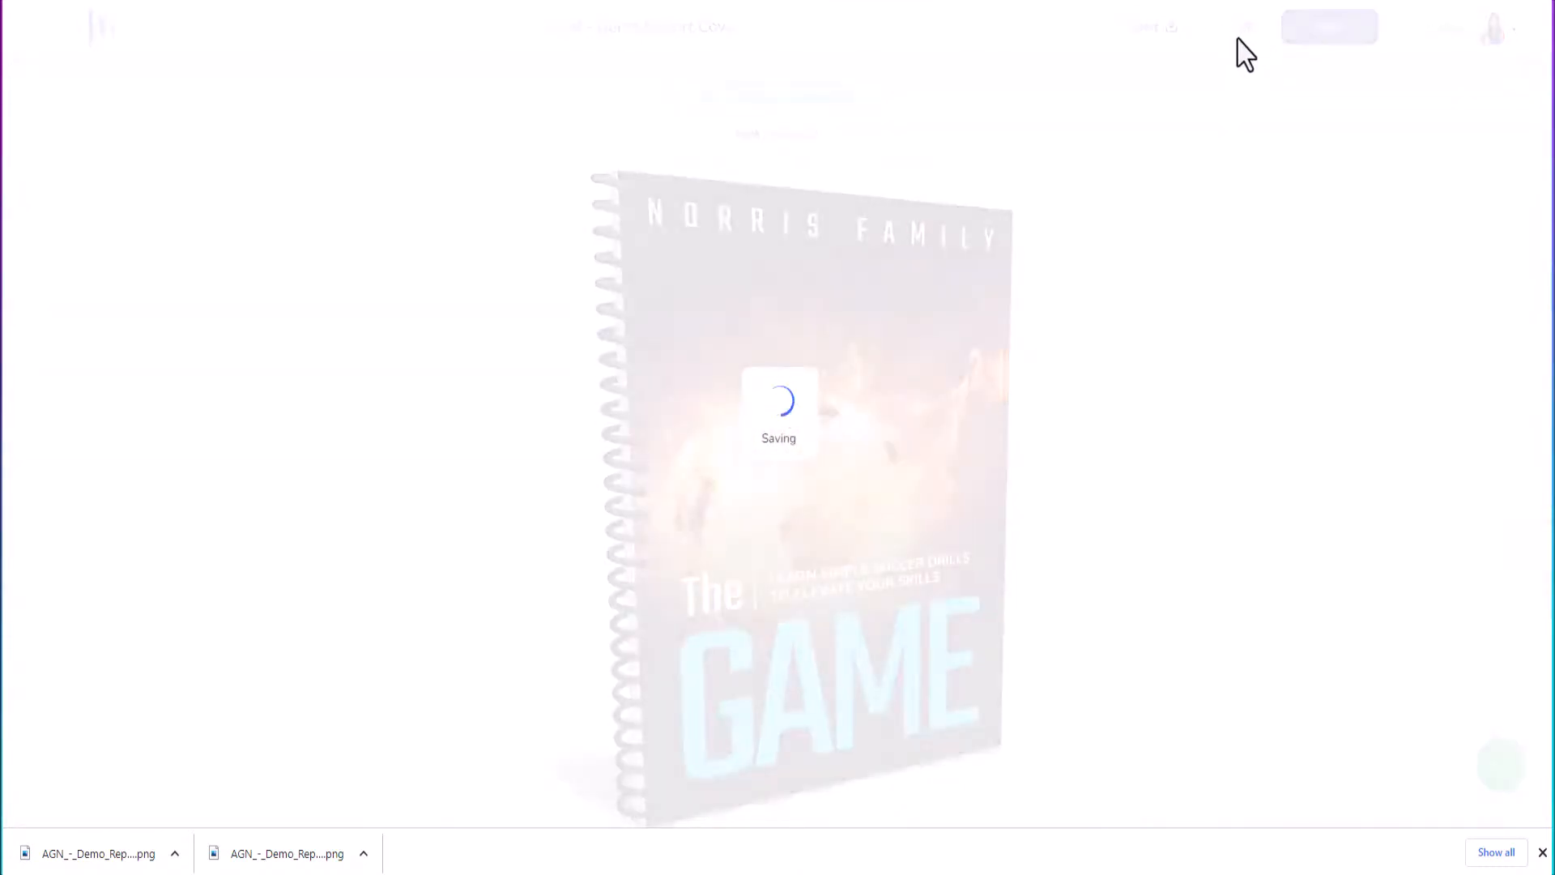
{"action": "left_click", "coordinate": [1244, 29]}
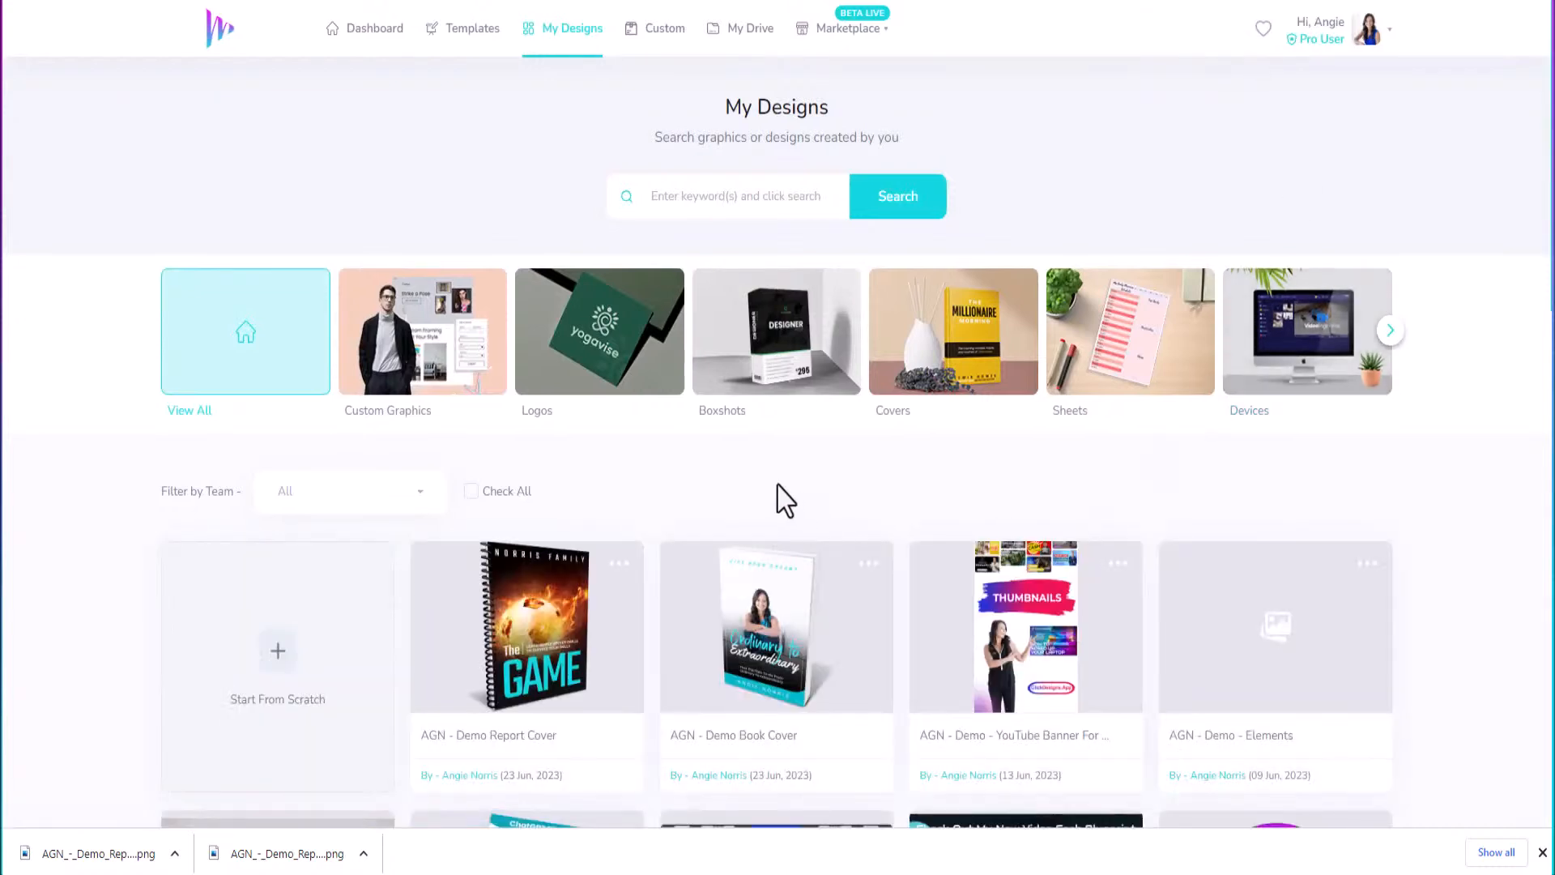
{"action": "left_click", "coordinate": [470, 51]}
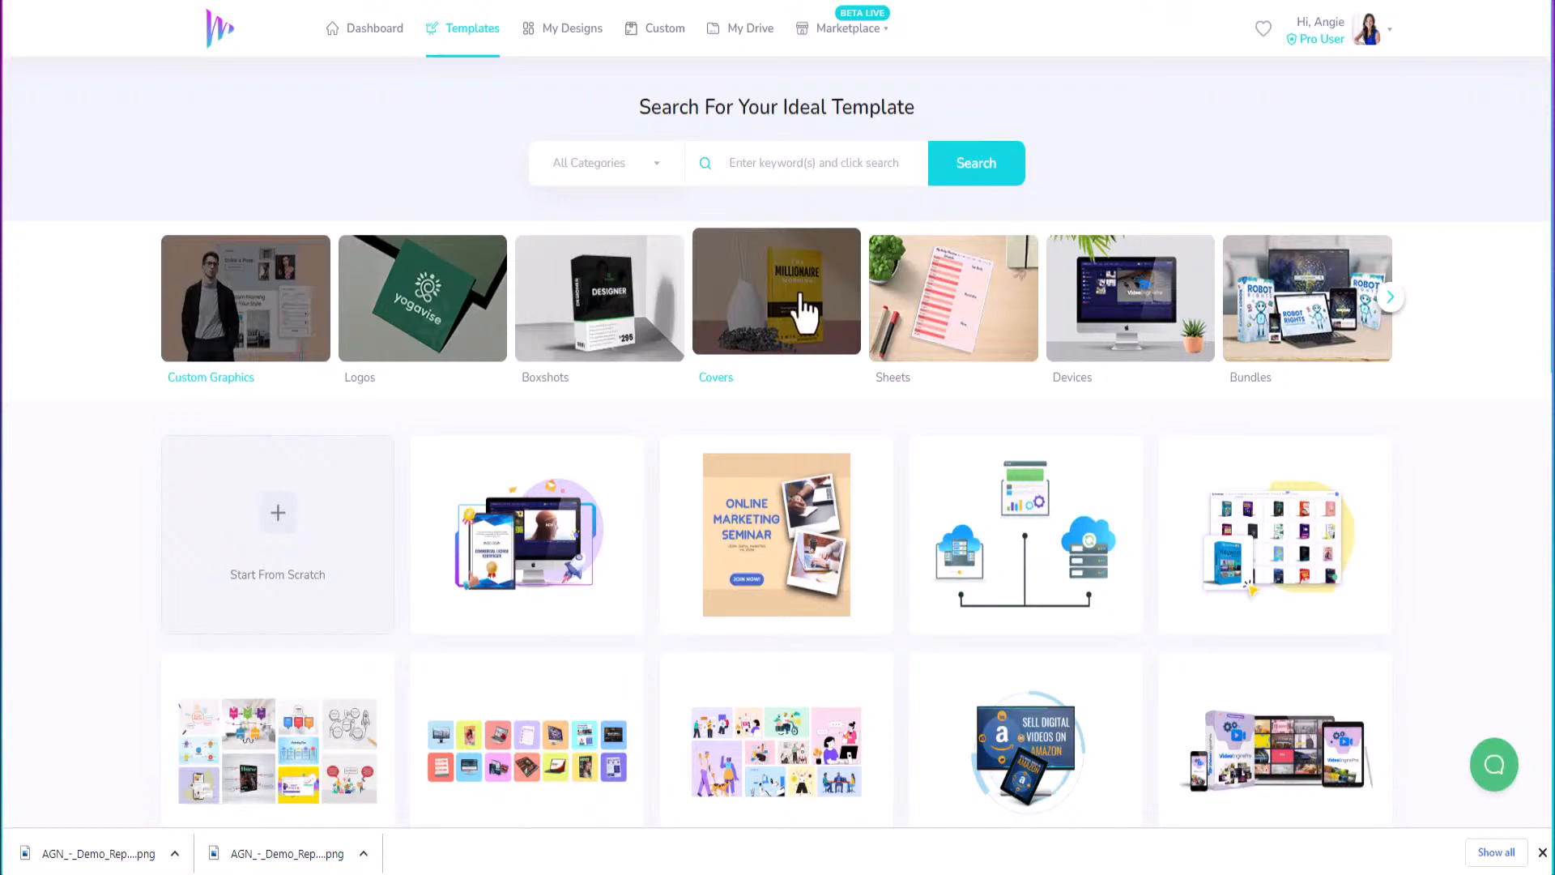
Filter the templates to Covers > Magazines and browse the results.
{"action": "left_click", "coordinate": [782, 310]}
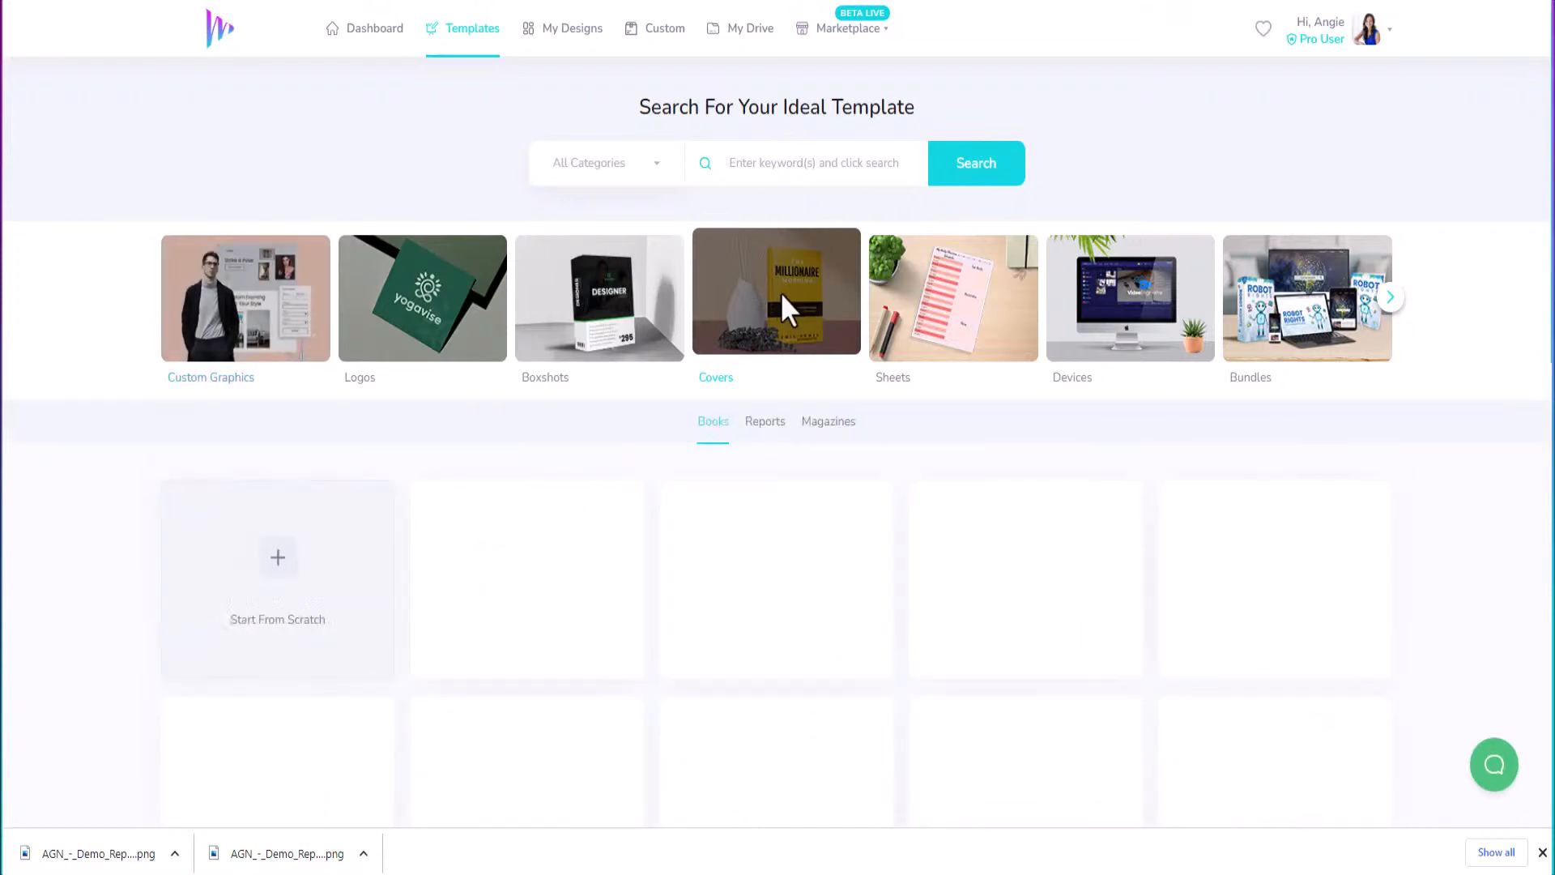
{"action": "left_click", "coordinate": [830, 428]}
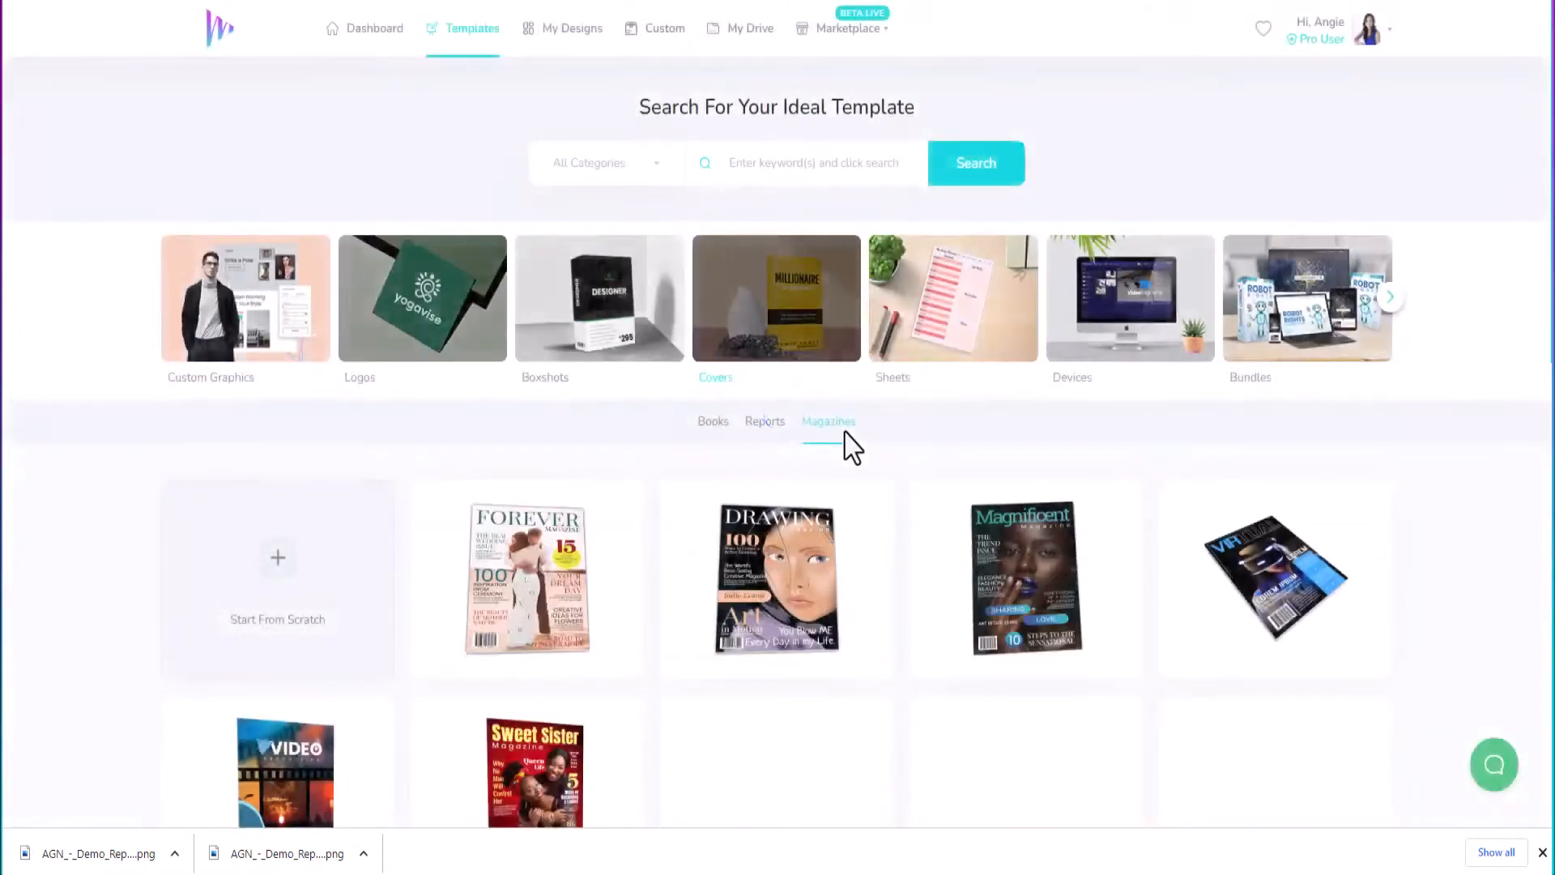
{"action": "scroll", "coordinate": [810, 660], "scroll_direction": "down", "scroll_amount": 3}
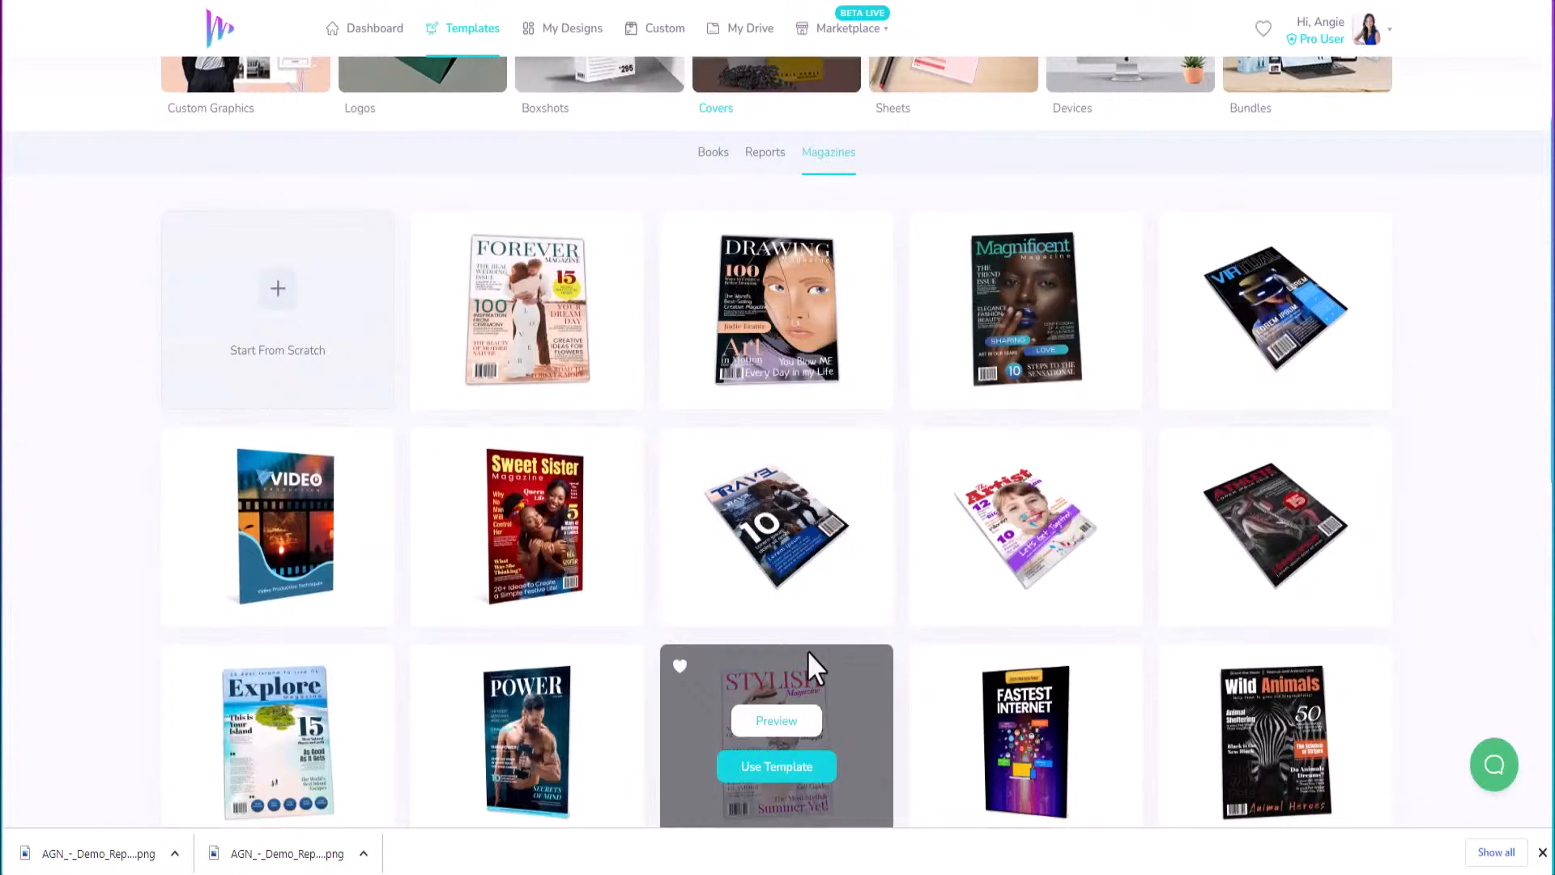
{"action": "scroll", "coordinate": [809, 648], "scroll_direction": "down", "scroll_amount": 5}
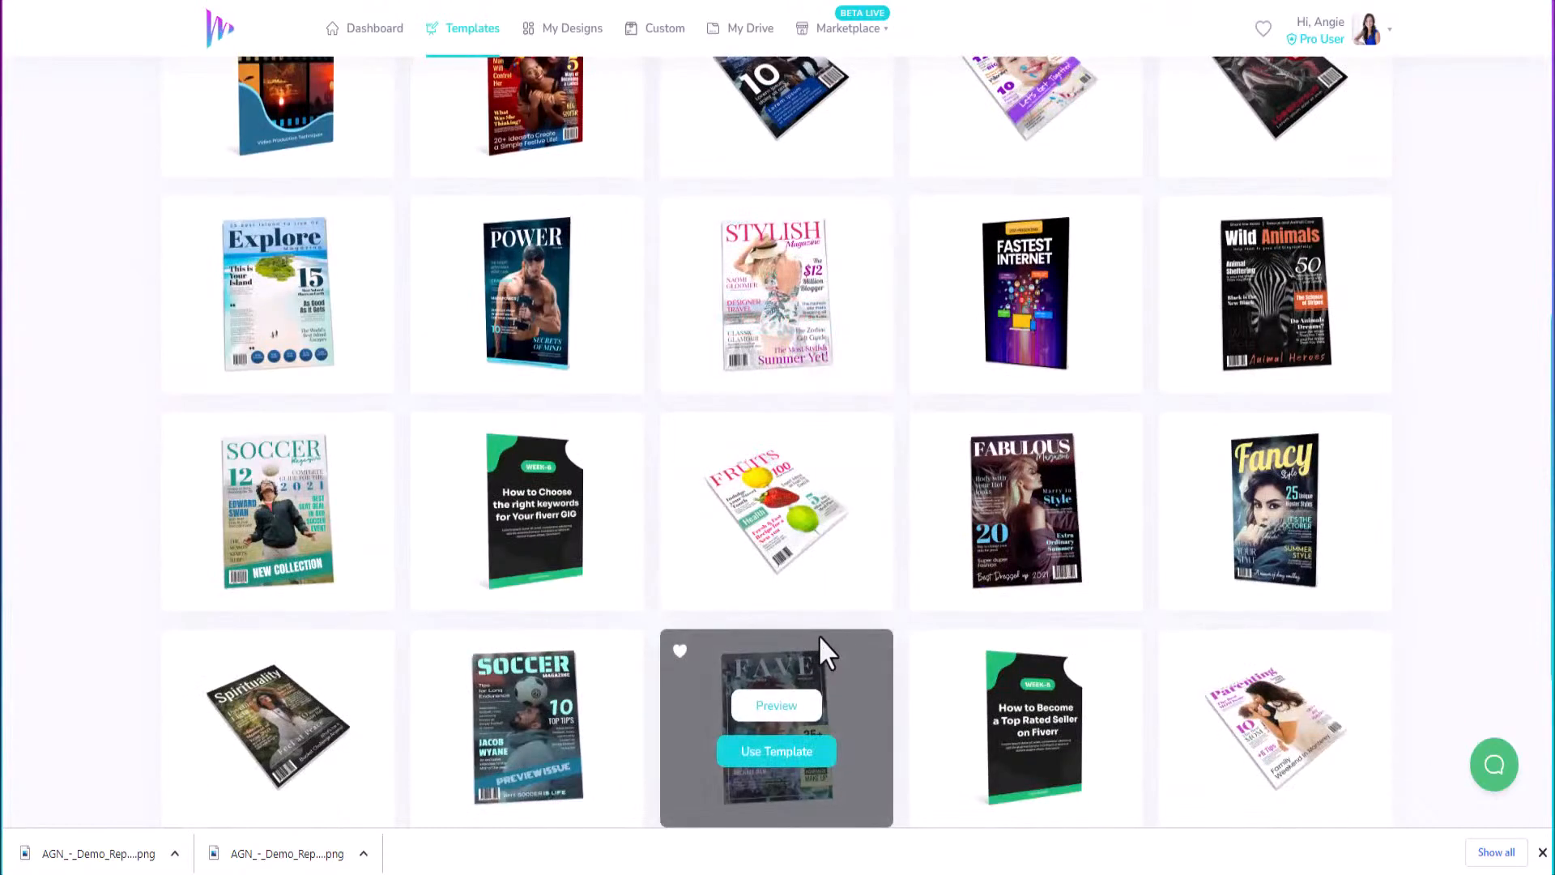
{"action": "scroll", "coordinate": [818, 635], "scroll_direction": "down", "scroll_amount": 3}
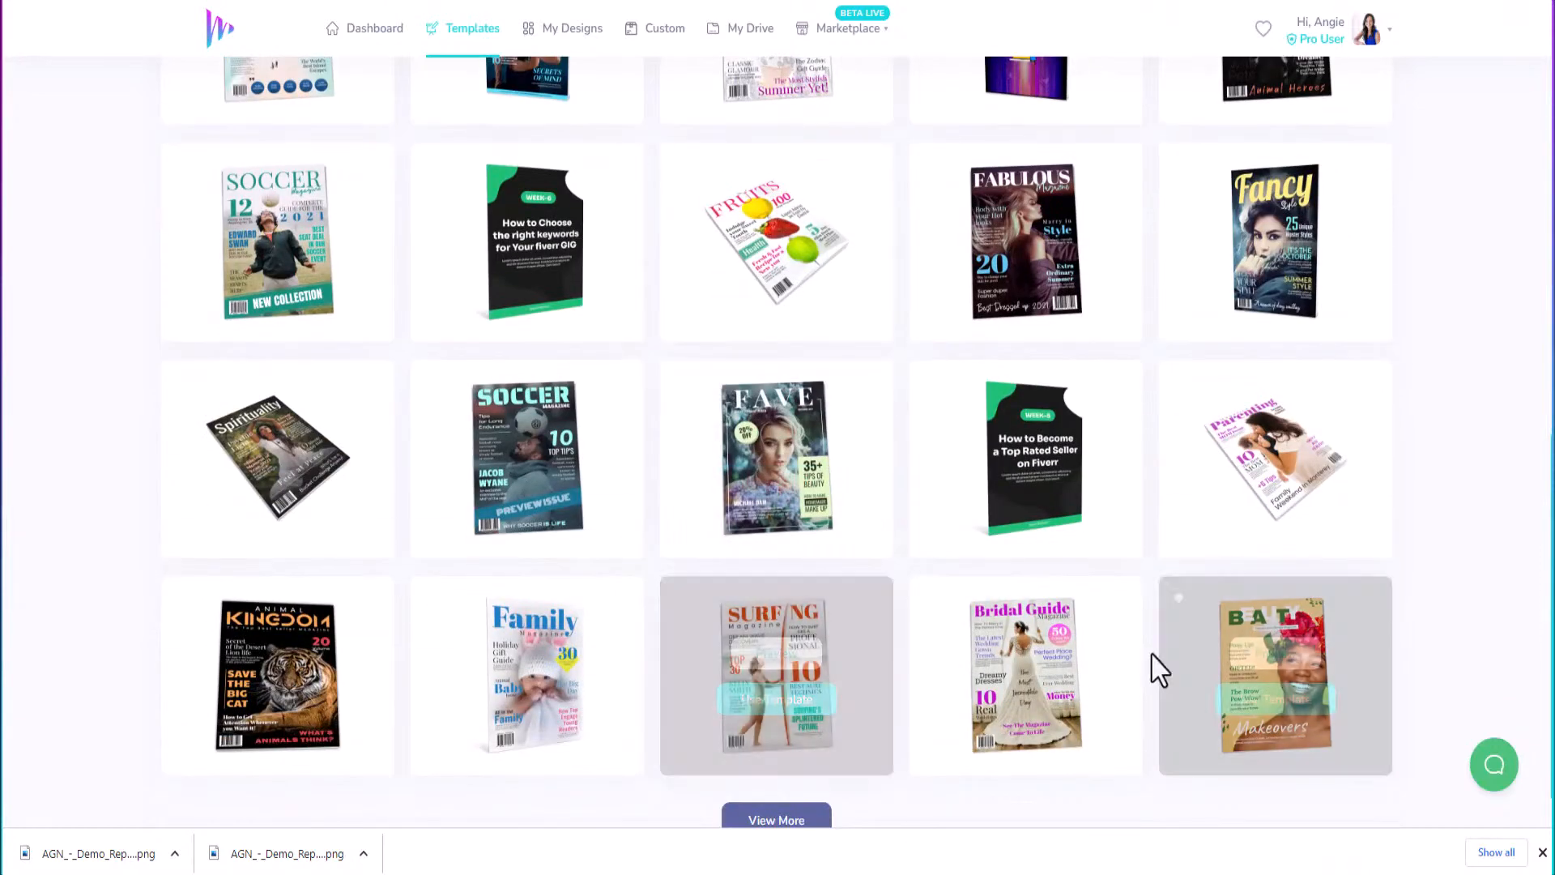
{"action": "scroll", "coordinate": [1069, 635], "scroll_direction": "up", "scroll_amount": 4}
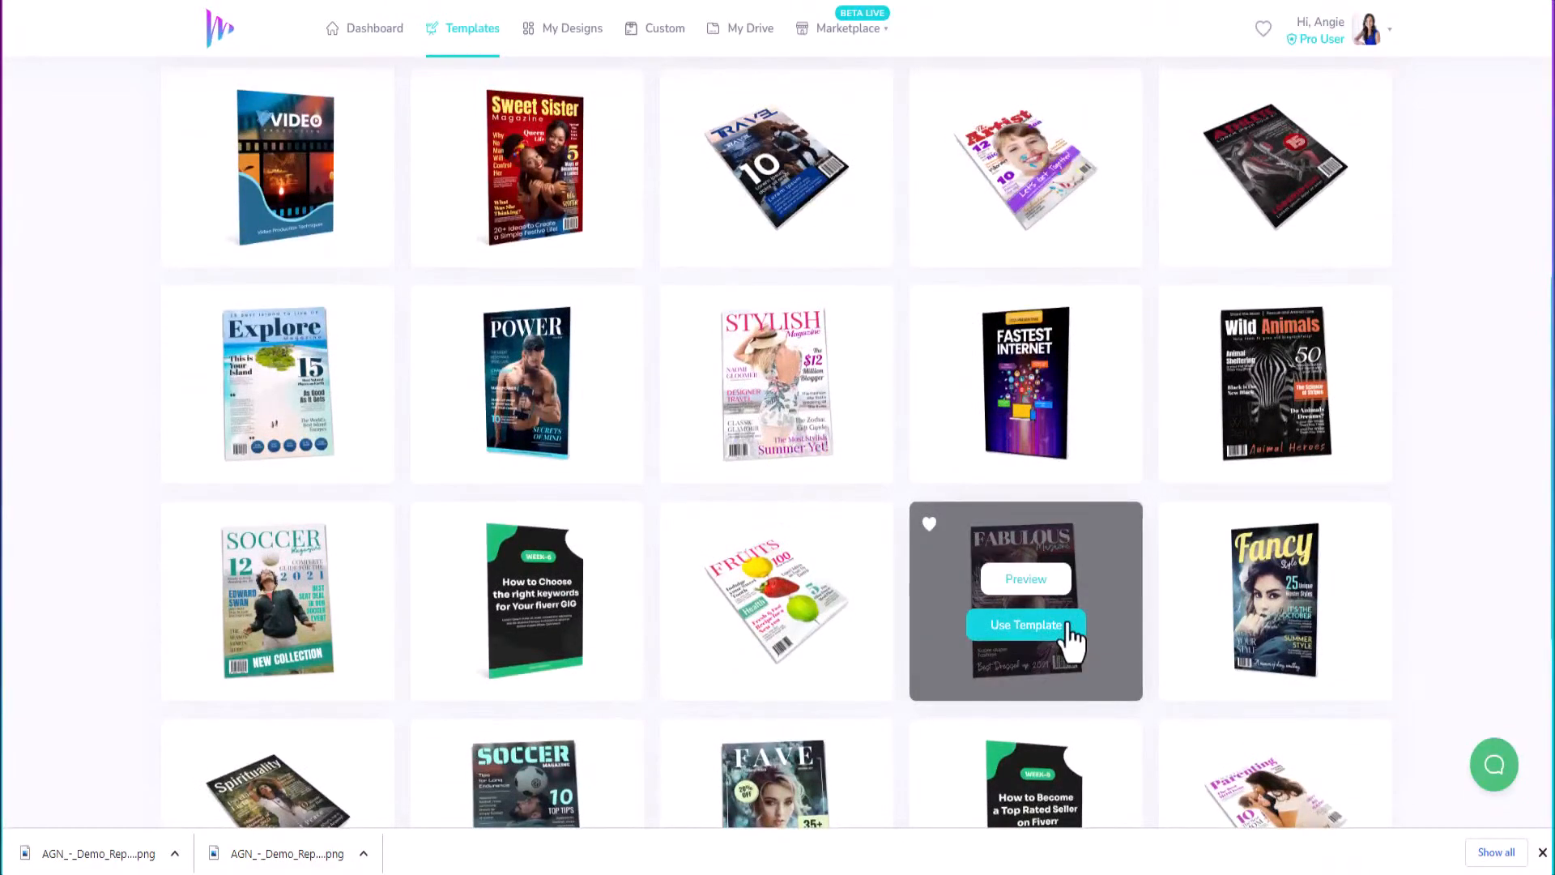
{"action": "scroll", "coordinate": [1069, 640], "scroll_direction": "up", "scroll_amount": 3}
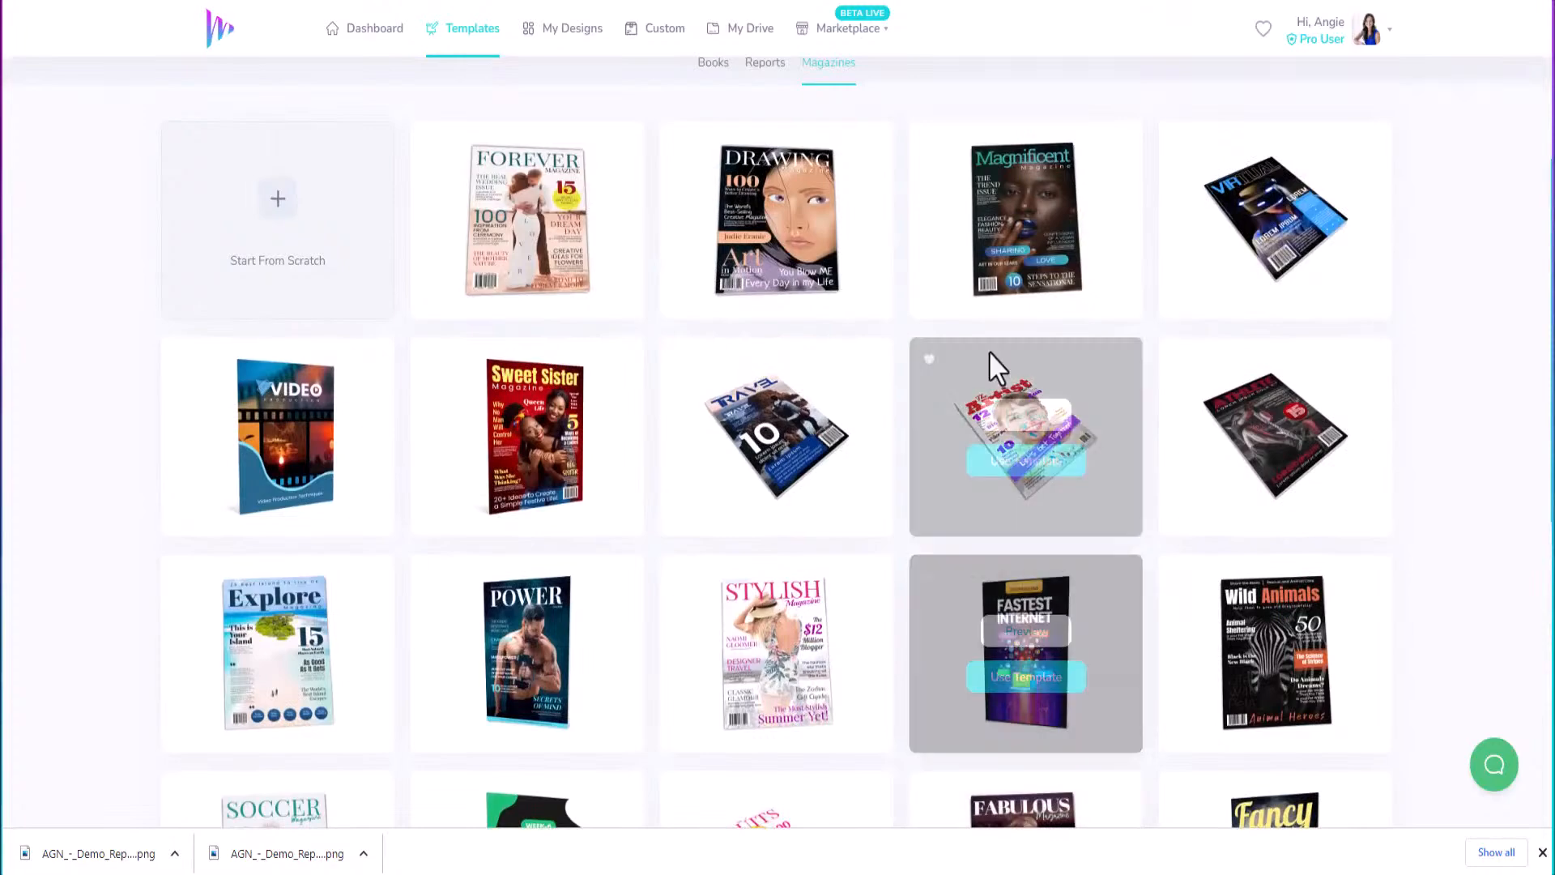
{"action": "scroll", "coordinate": [727, 749], "scroll_direction": "down", "scroll_amount": 8}
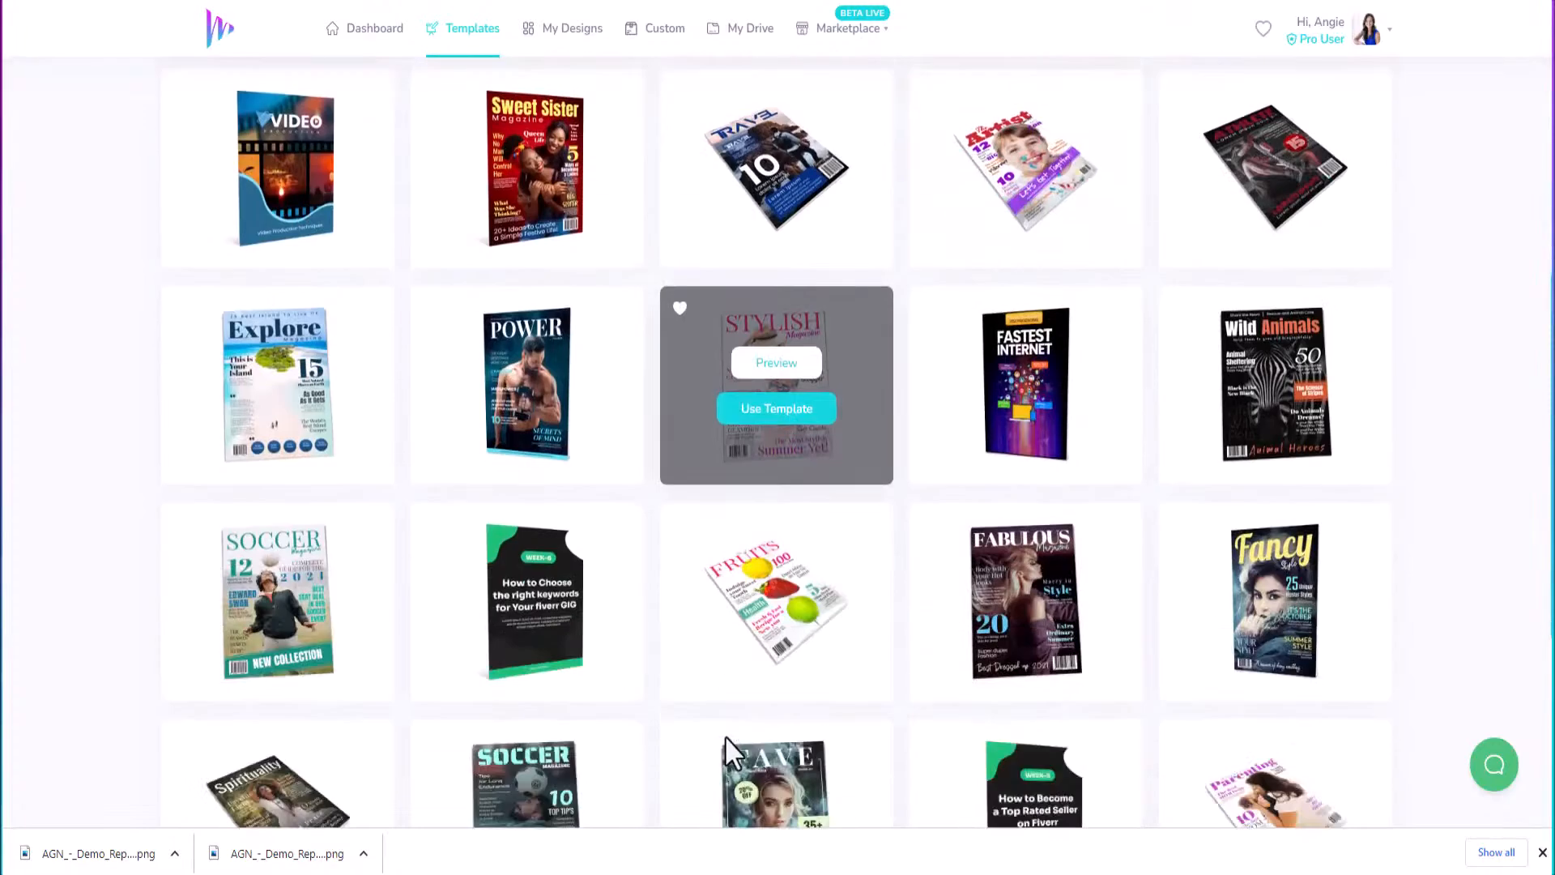
Load more magazine templates and scroll down to the POWER template.
{"action": "left_click", "coordinate": [764, 762]}
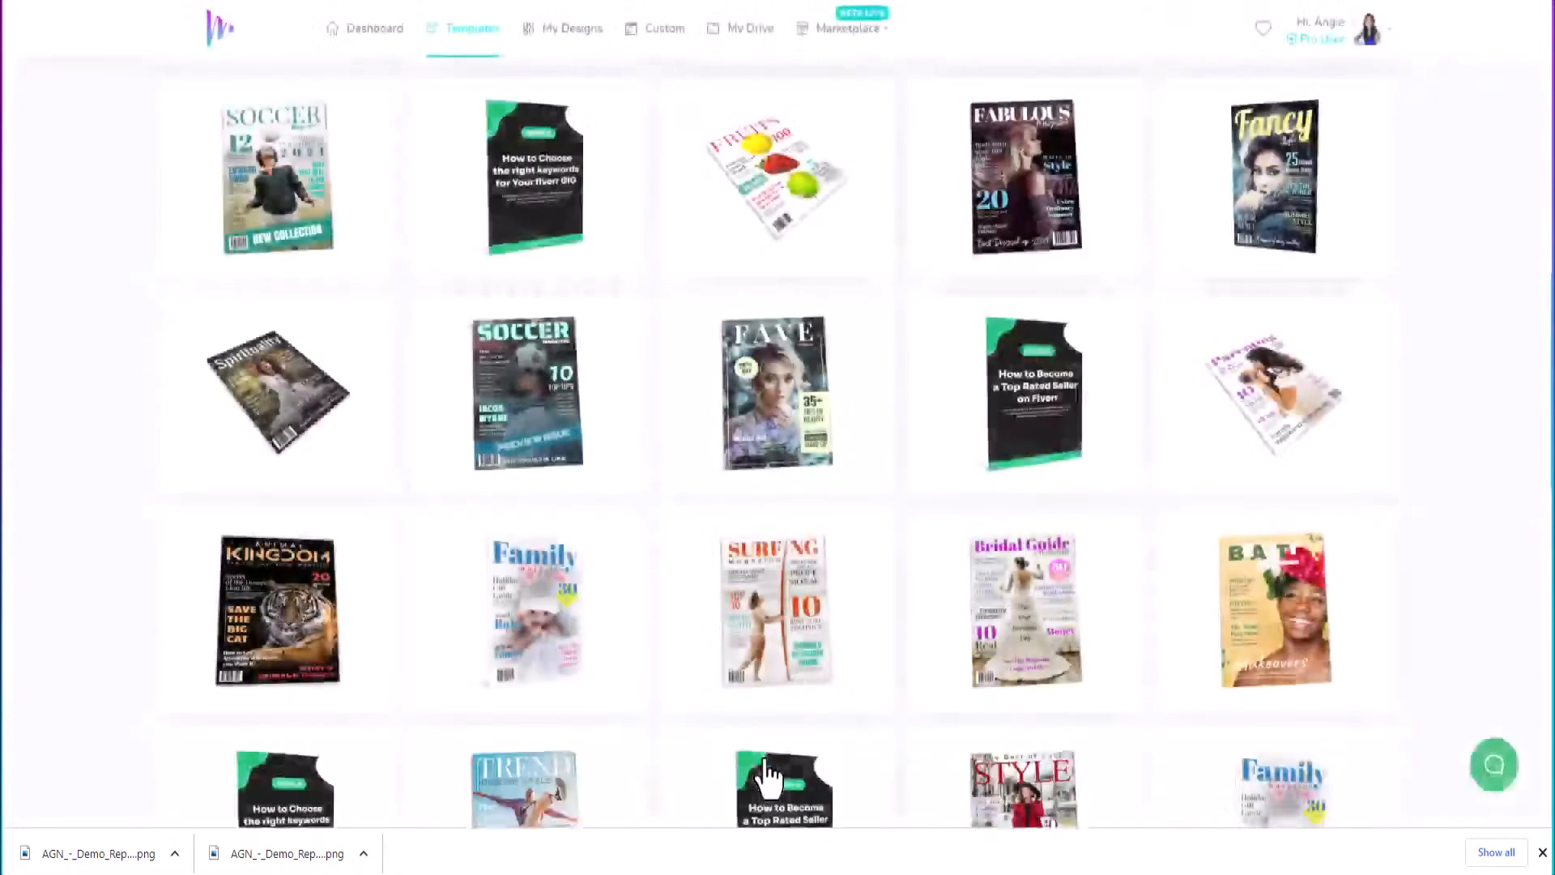
{"action": "scroll", "coordinate": [1159, 510], "scroll_direction": "down", "scroll_amount": 3}
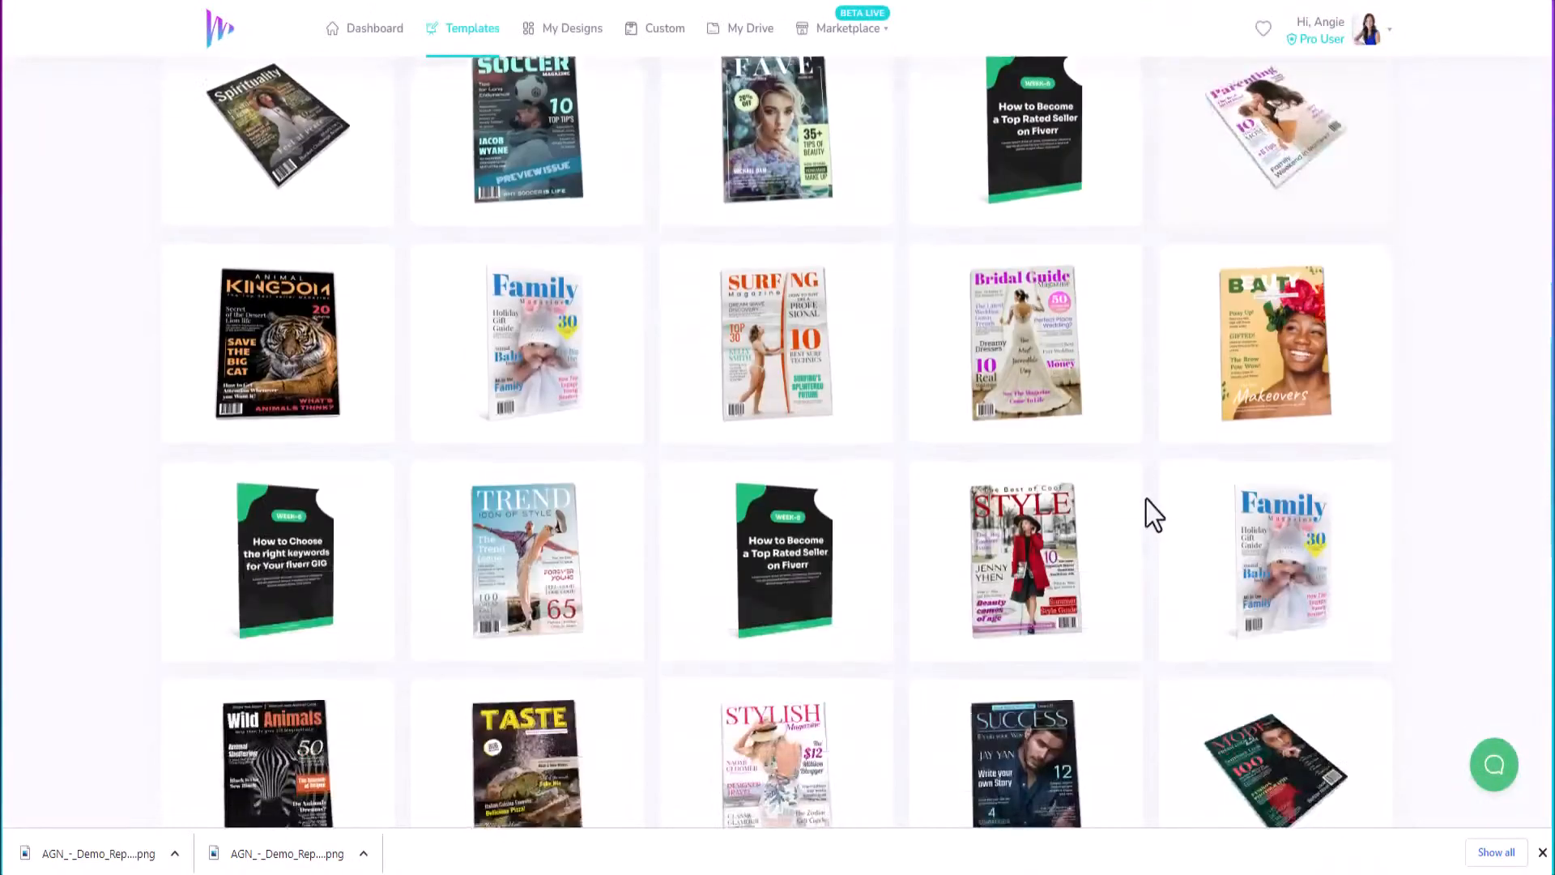
{"action": "scroll", "coordinate": [1165, 512], "scroll_direction": "down", "scroll_amount": 5}
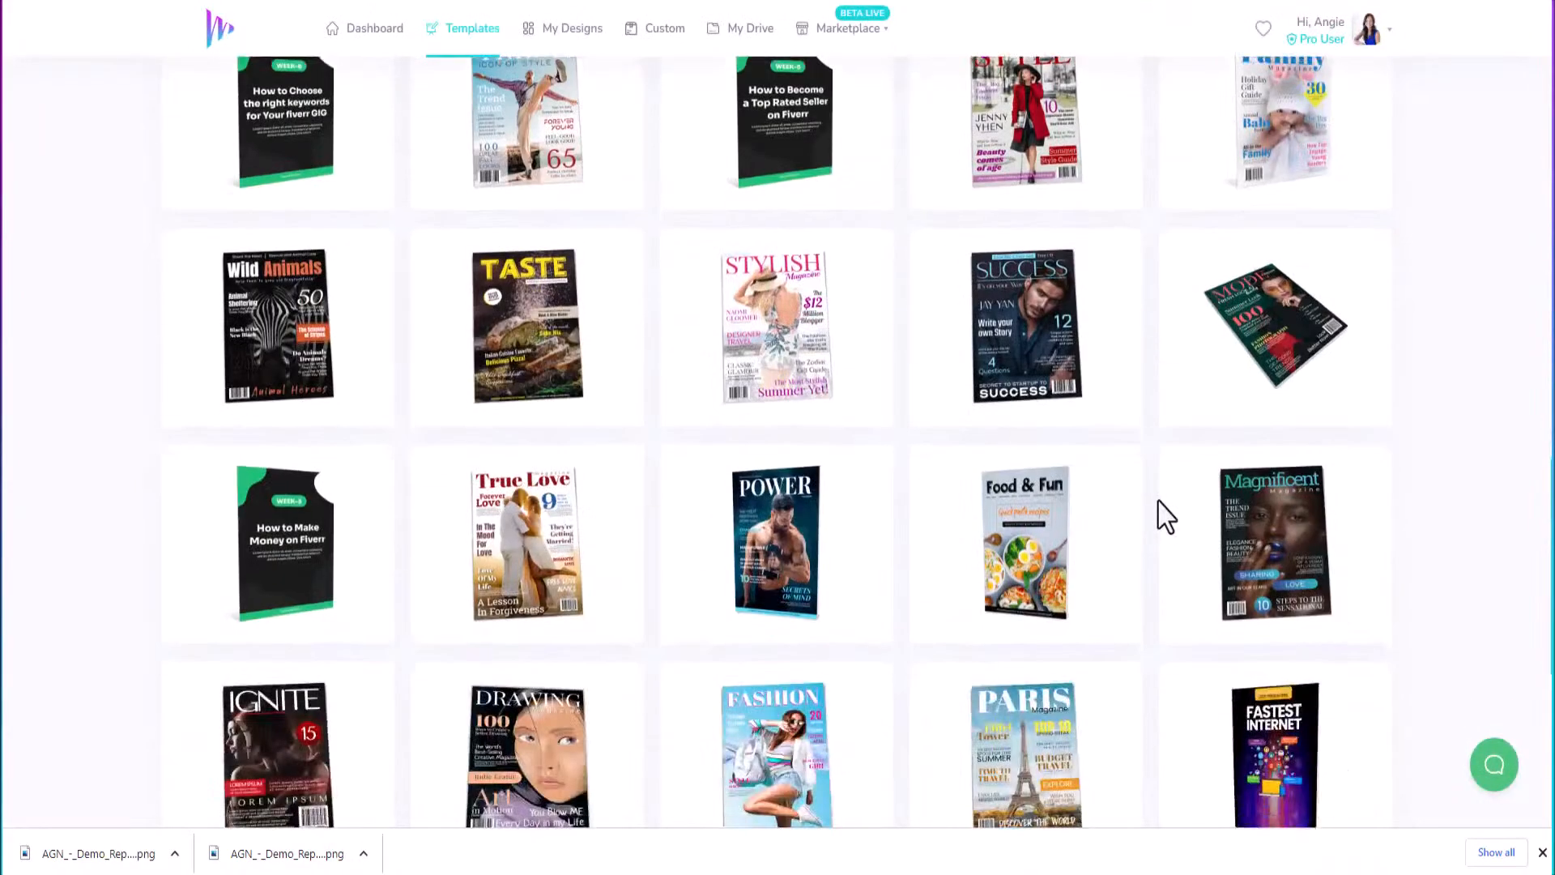
{"action": "mouse_move", "coordinate": [1044, 361]}
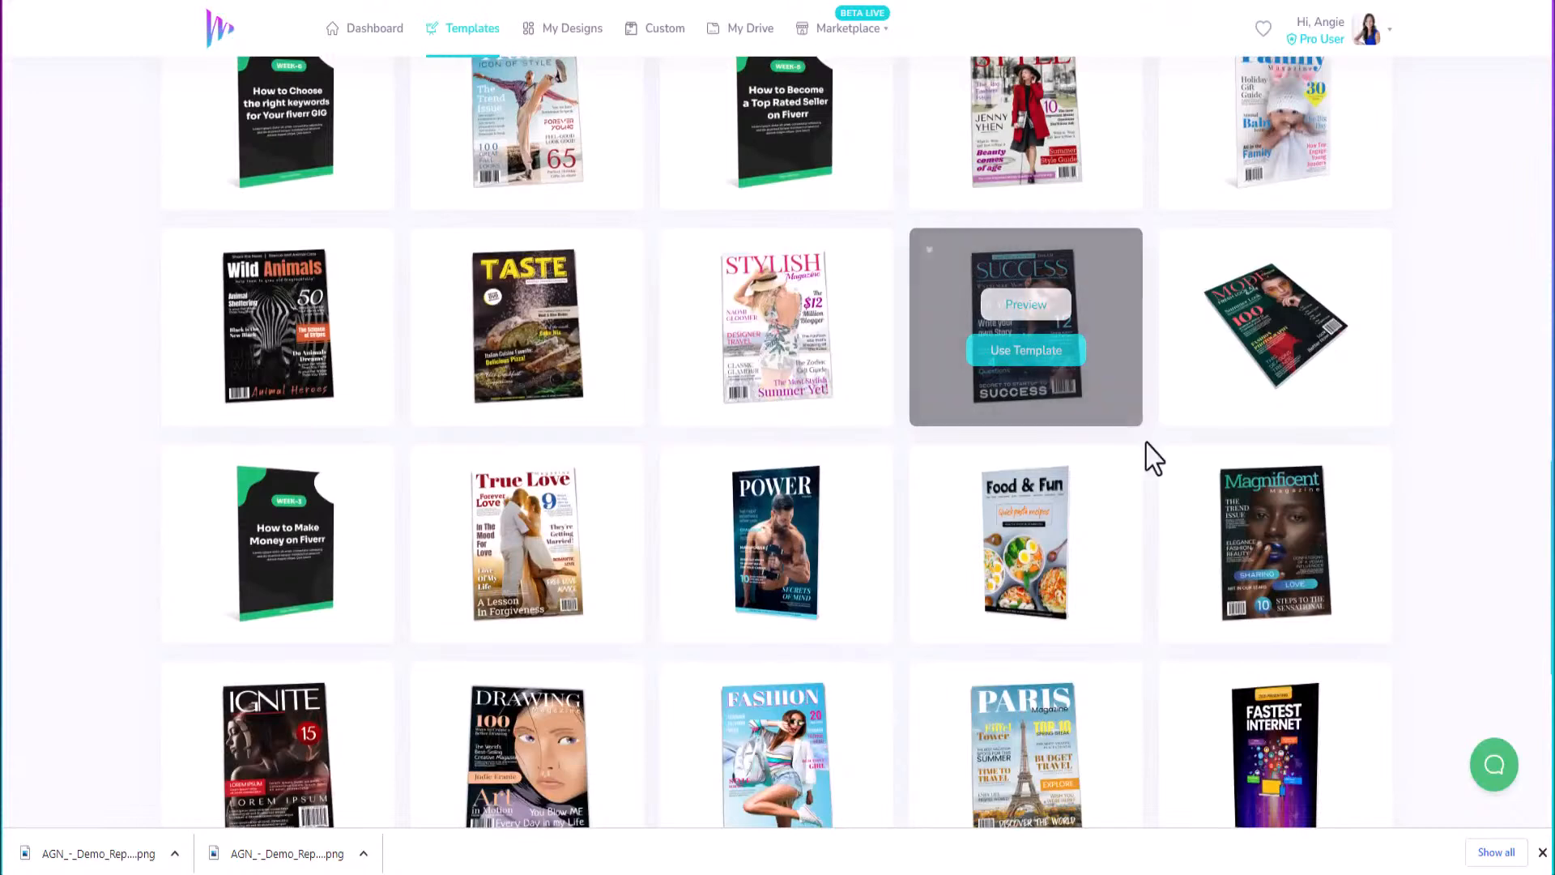
{"action": "scroll", "coordinate": [1154, 473], "scroll_direction": "down", "scroll_amount": 2}
{"action": "scroll", "coordinate": [1154, 474], "scroll_direction": "down", "scroll_amount": 1}
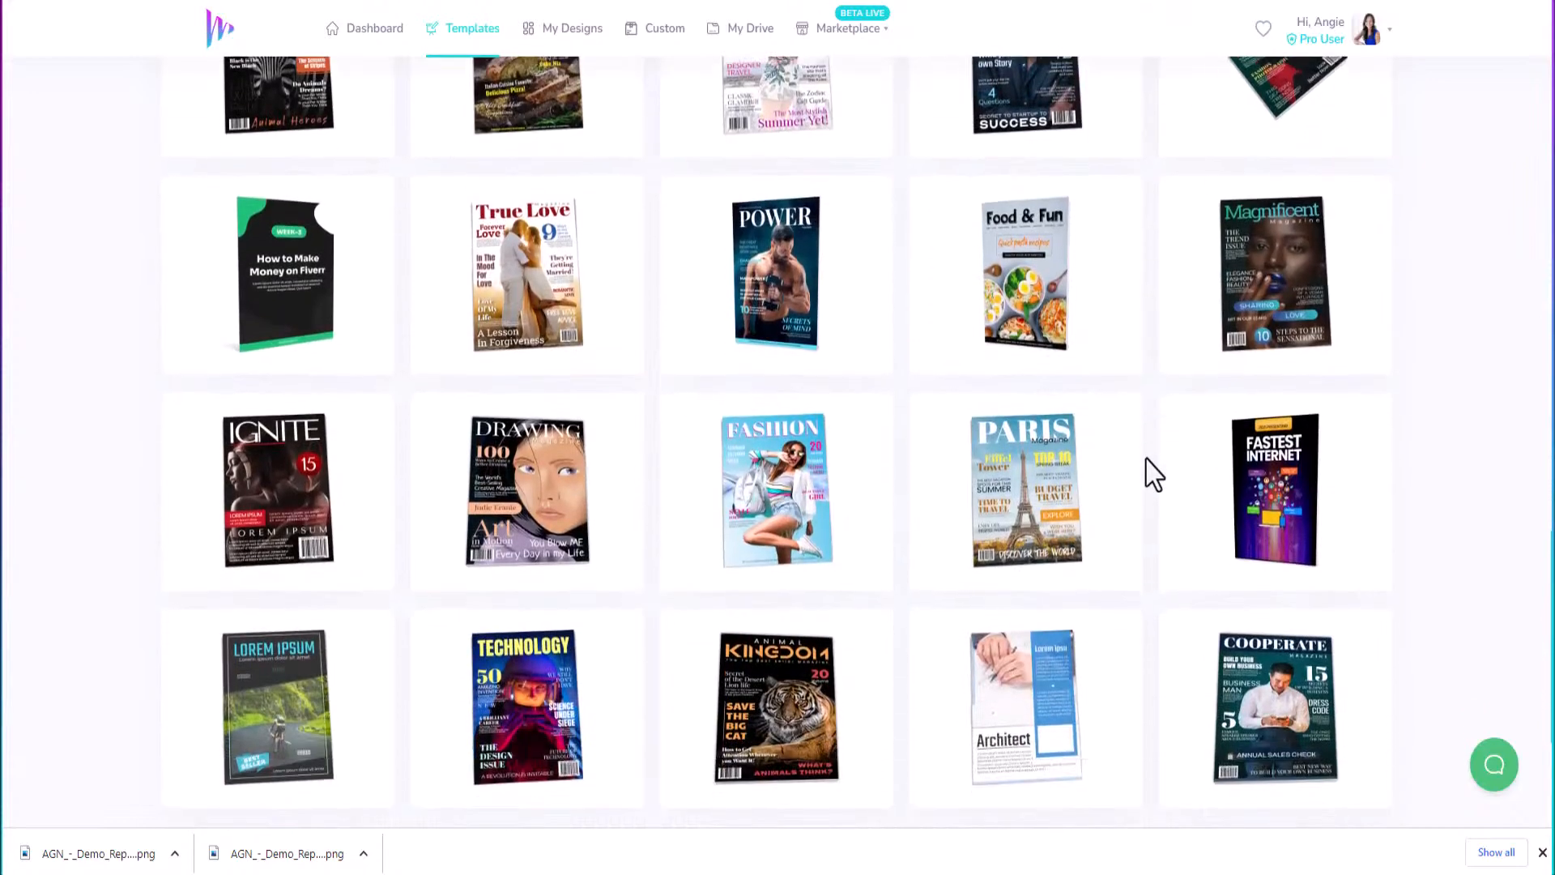
Start a new design from the POWER template titled 'AGN - Magazine Cover'.
{"action": "mouse_move", "coordinate": [793, 257]}
{"action": "left_click", "coordinate": [768, 300]}
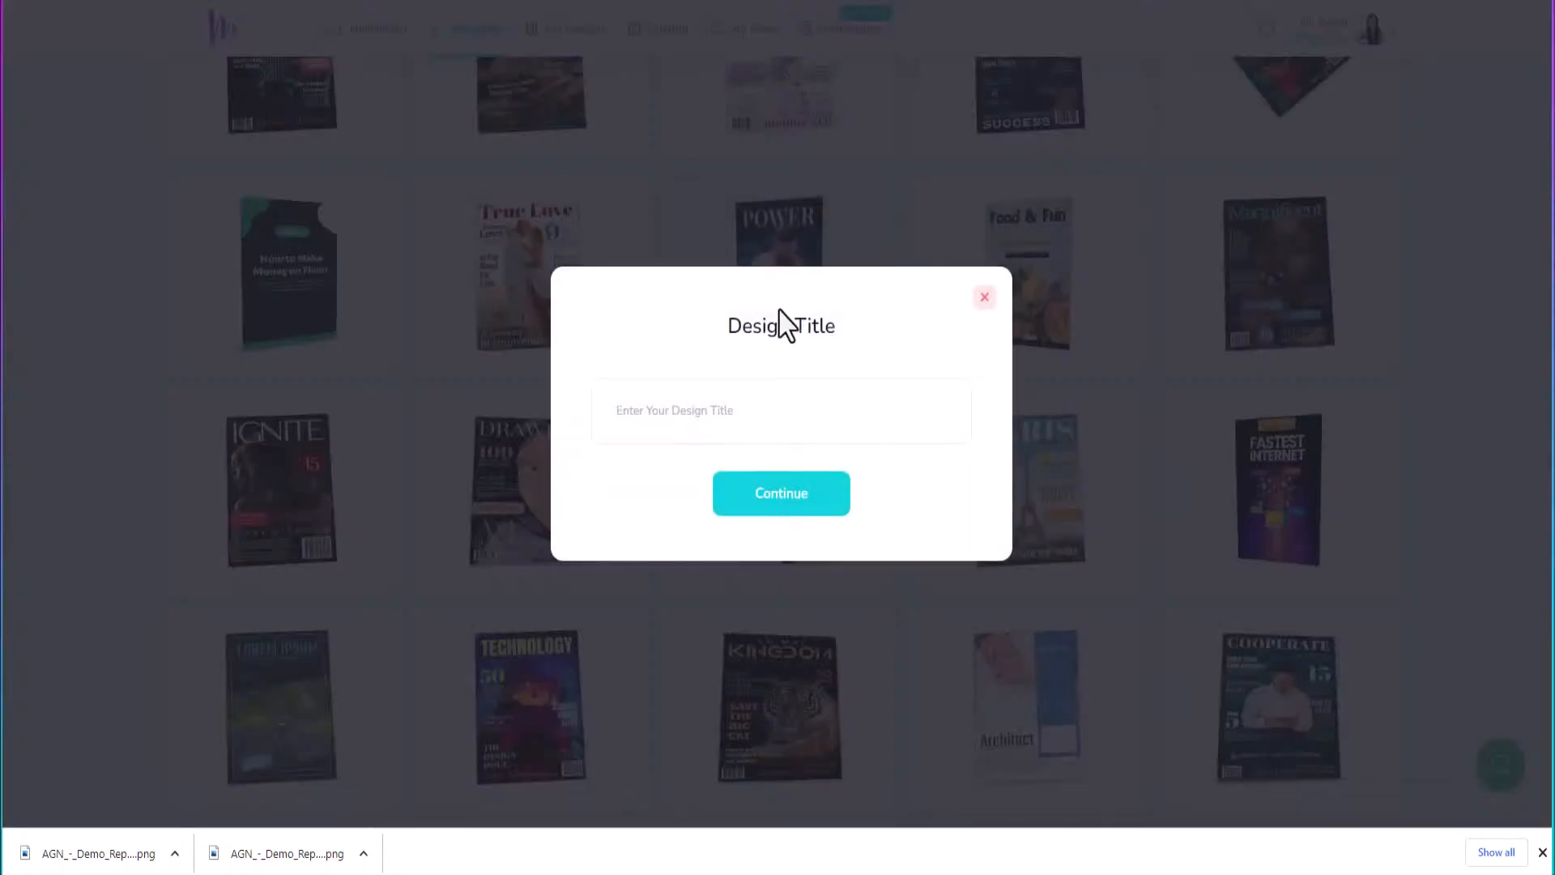
{"action": "left_click", "coordinate": [825, 420]}
{"action": "type", "text": "AGN -"}
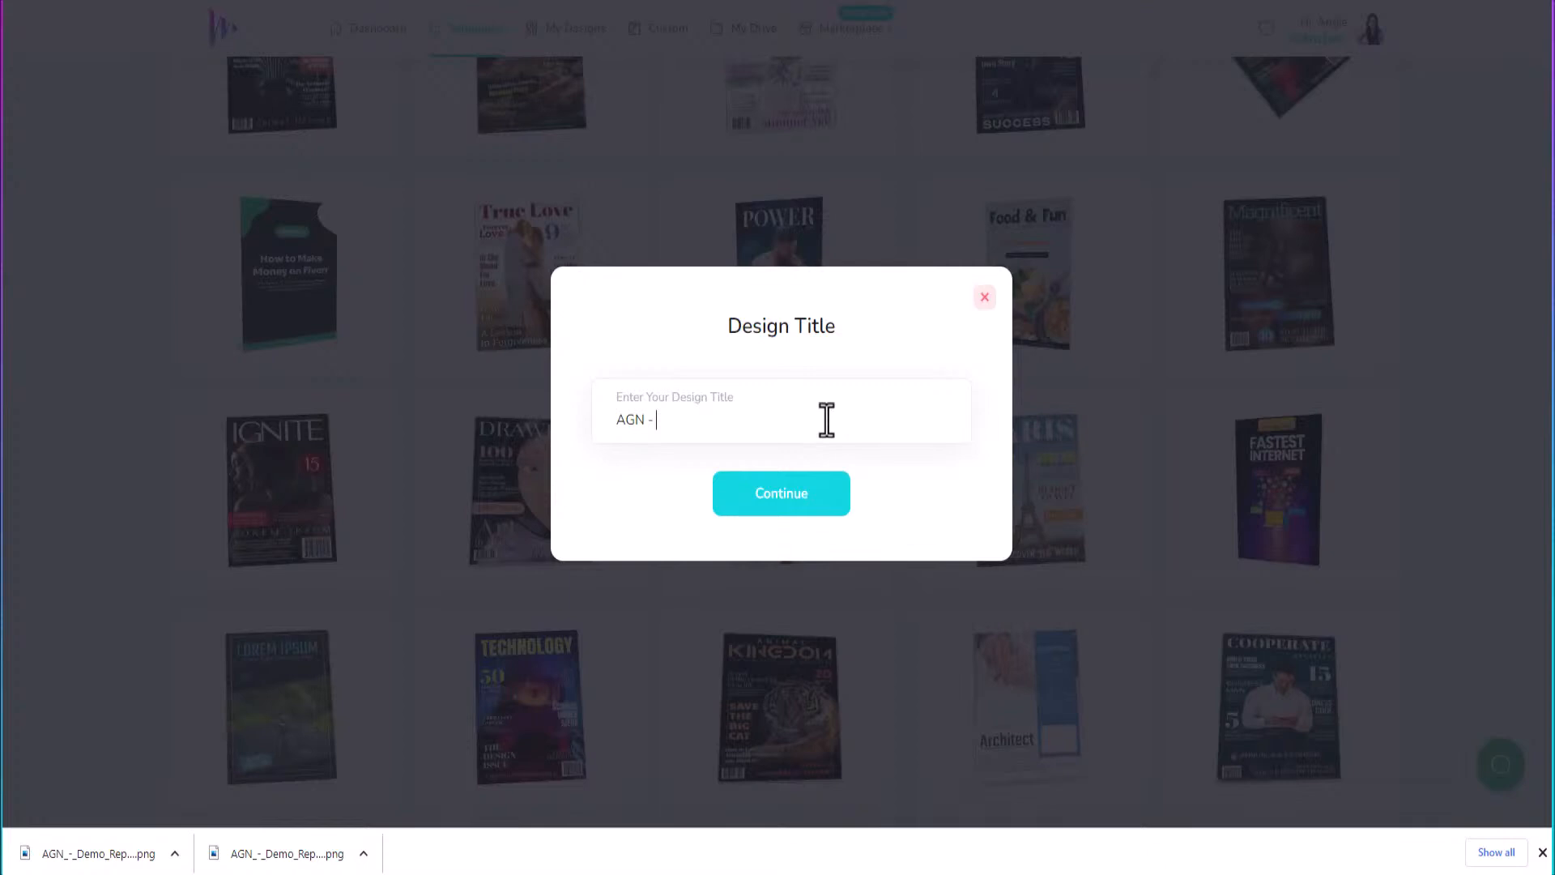
{"action": "type", "text": "Magazine Cover"}
{"action": "key", "text": "Return"}
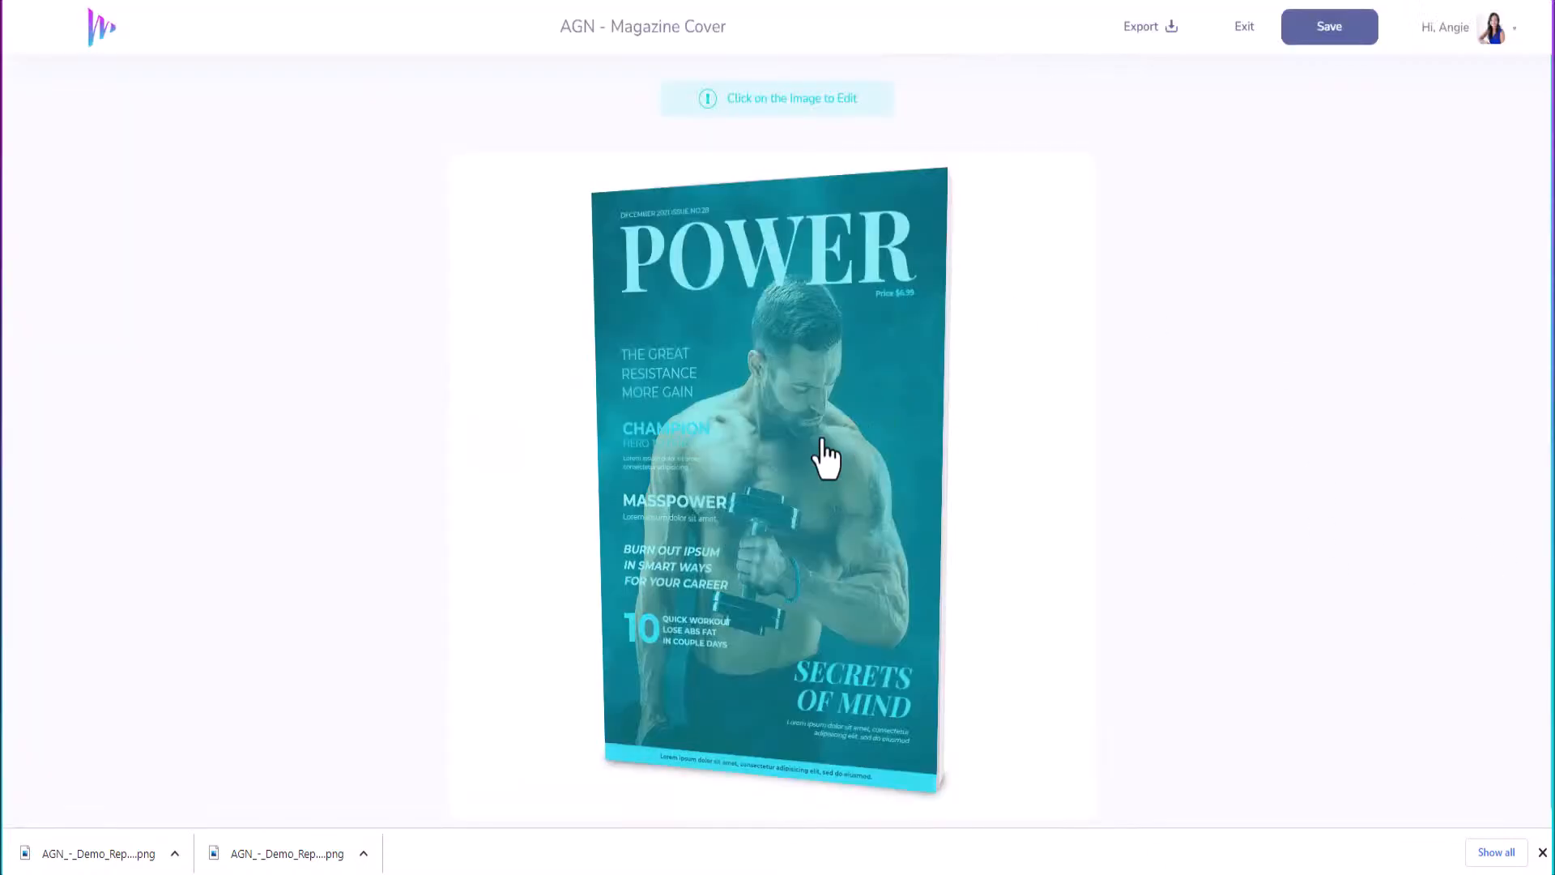
Open the POWER cover in the full editor, zoom out to fit, and select the POWER headline.
{"action": "left_click", "coordinate": [826, 455]}
{"action": "left_click", "coordinate": [674, 404]}
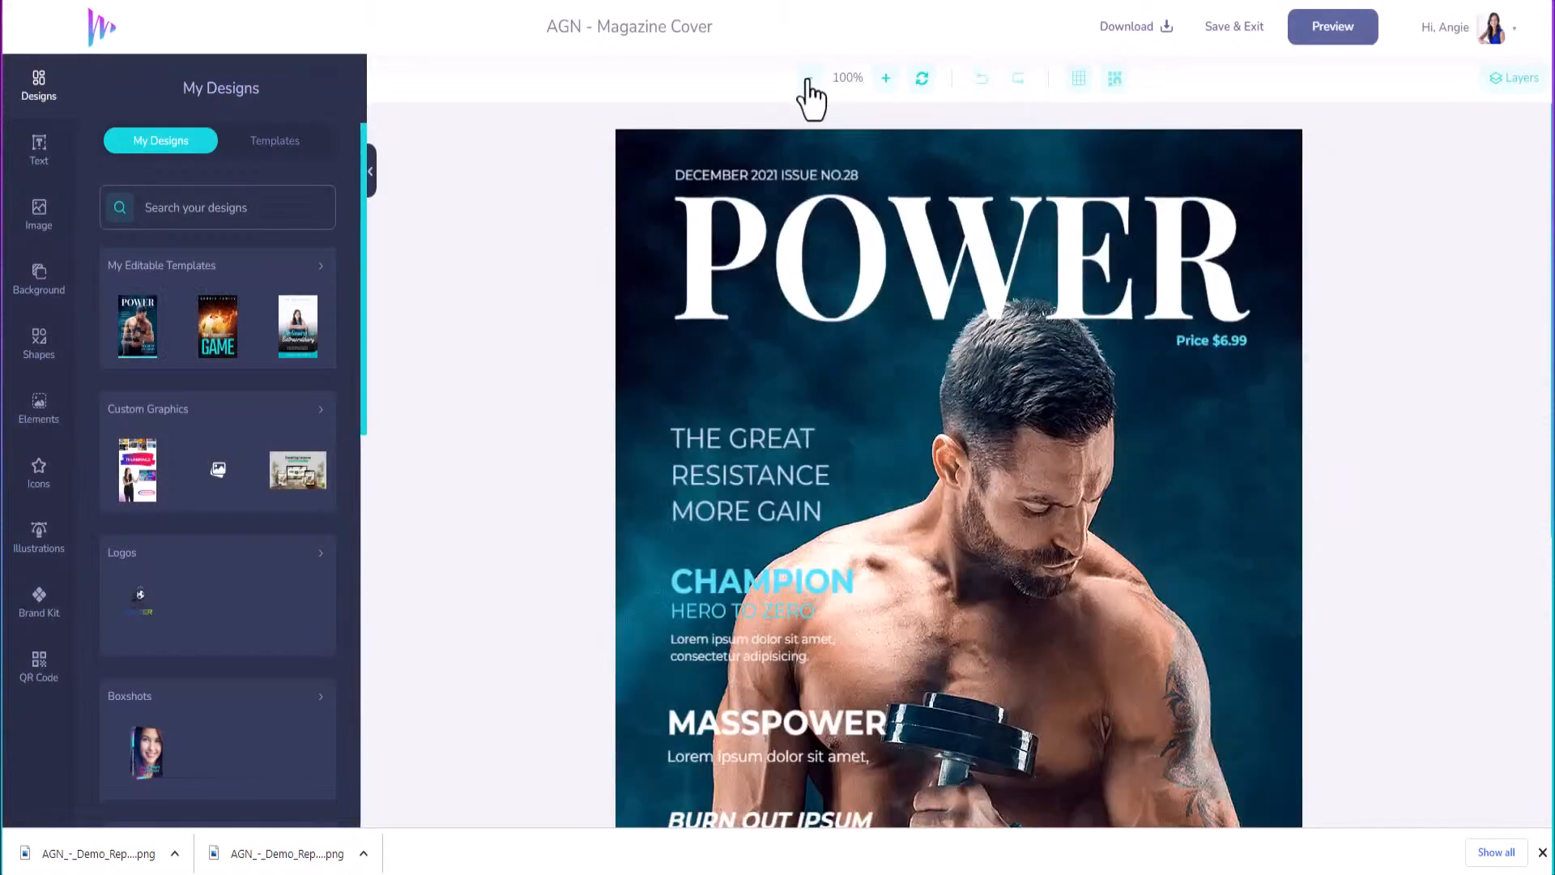
{"action": "left_click", "coordinate": [809, 78]}
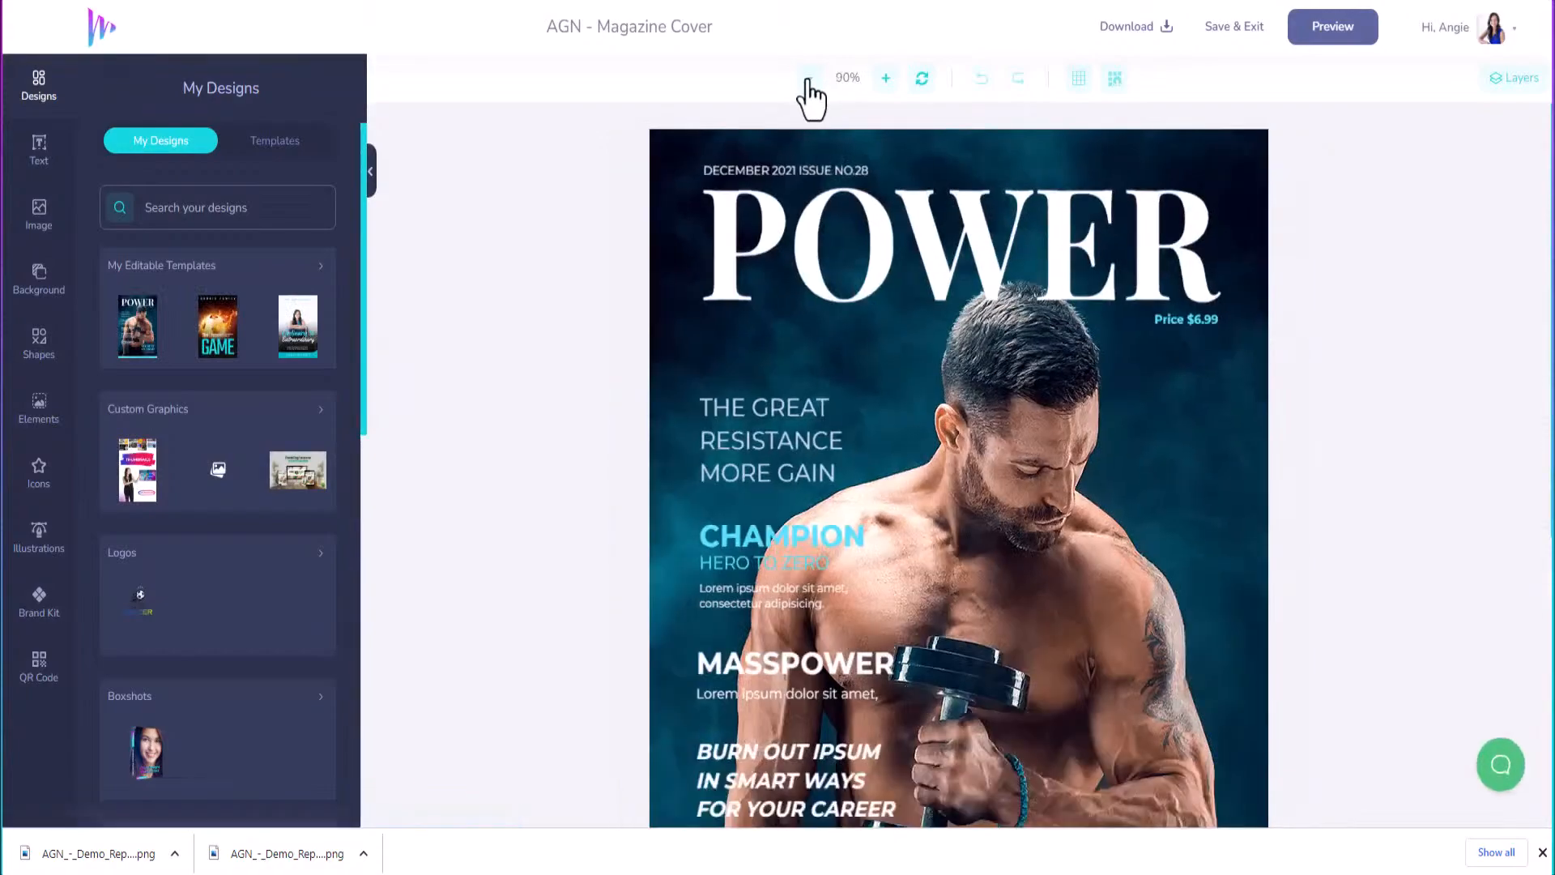
{"action": "left_click", "coordinate": [809, 77]}
{"action": "left_click", "coordinate": [809, 78]}
{"action": "left_click", "coordinate": [809, 78]}
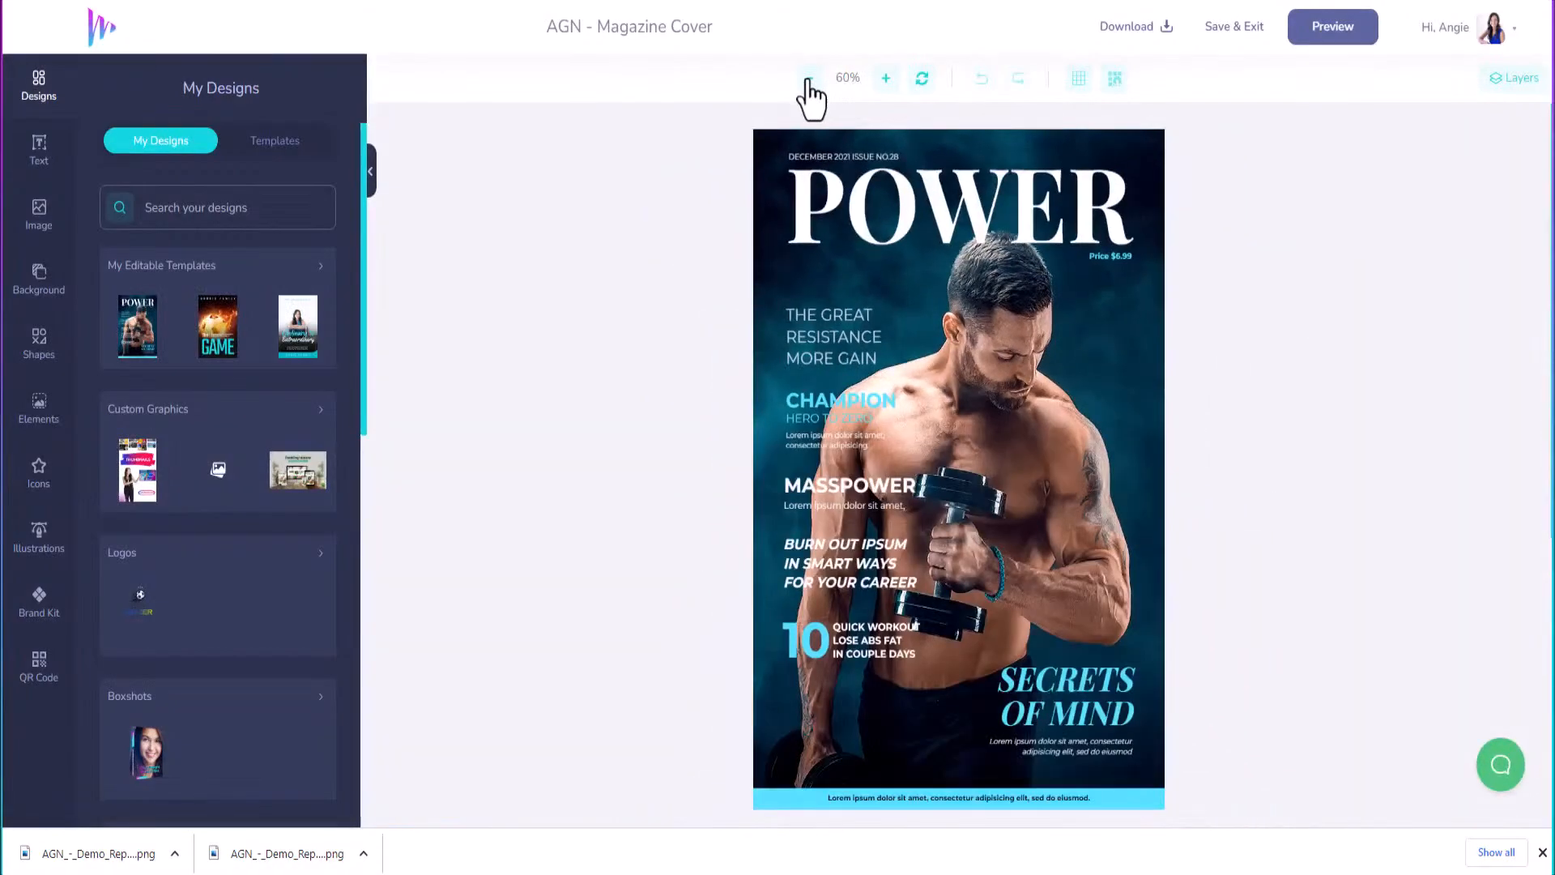
{"action": "left_click", "coordinate": [931, 213]}
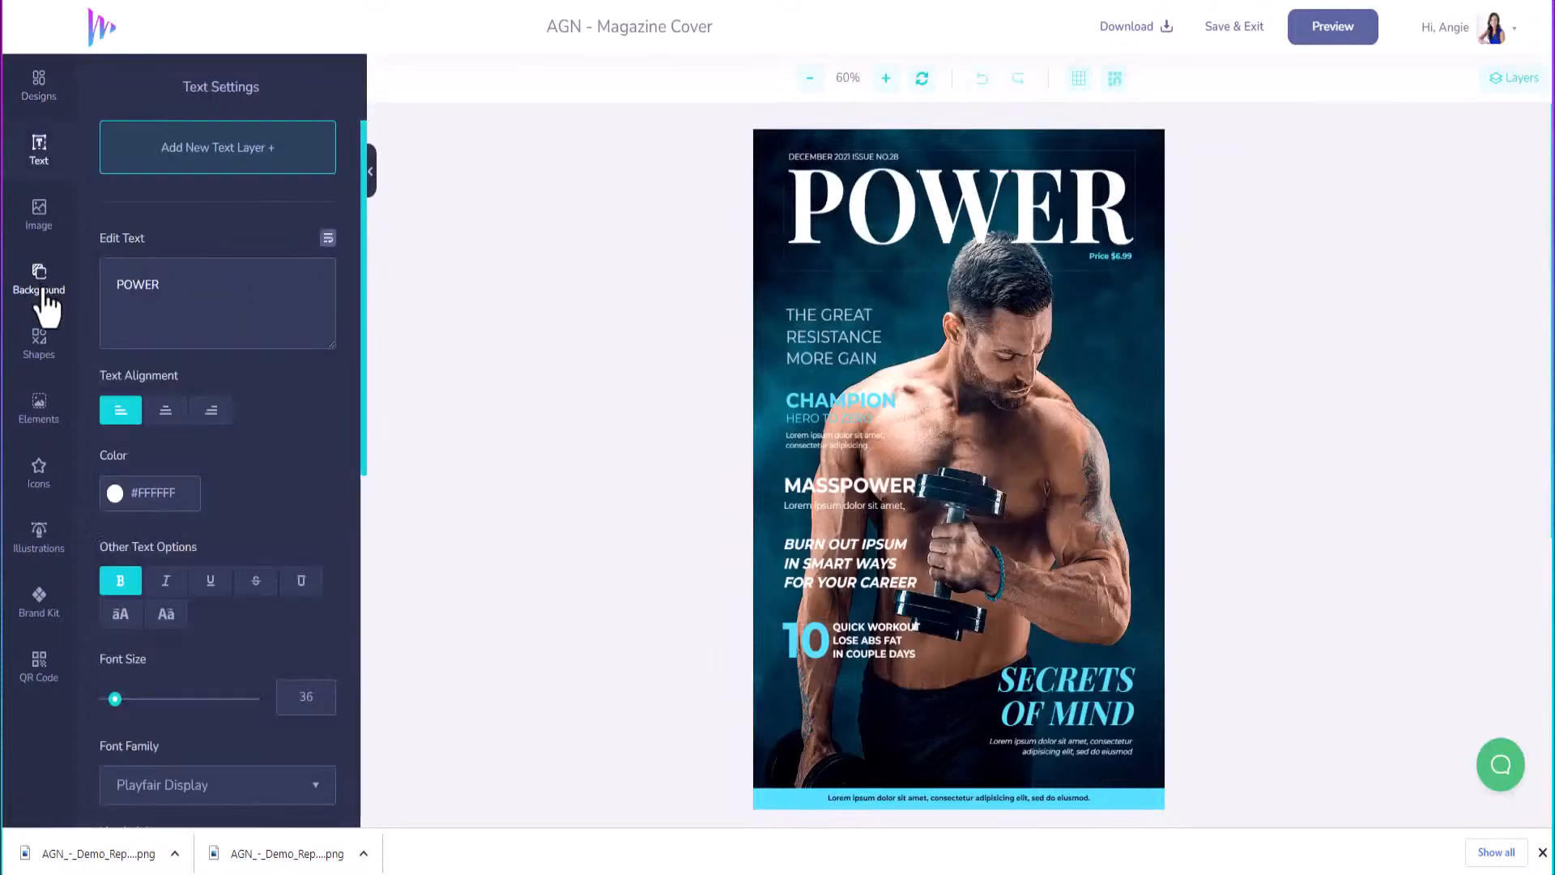
Change the headline to DRIVEN and the dateline to JULY 2023 ISSUE NO.01.
{"action": "left_click_drag", "start_coordinate": [166, 283], "coordinate": [110, 279]}
{"action": "type", "text": "DRIVEN"}
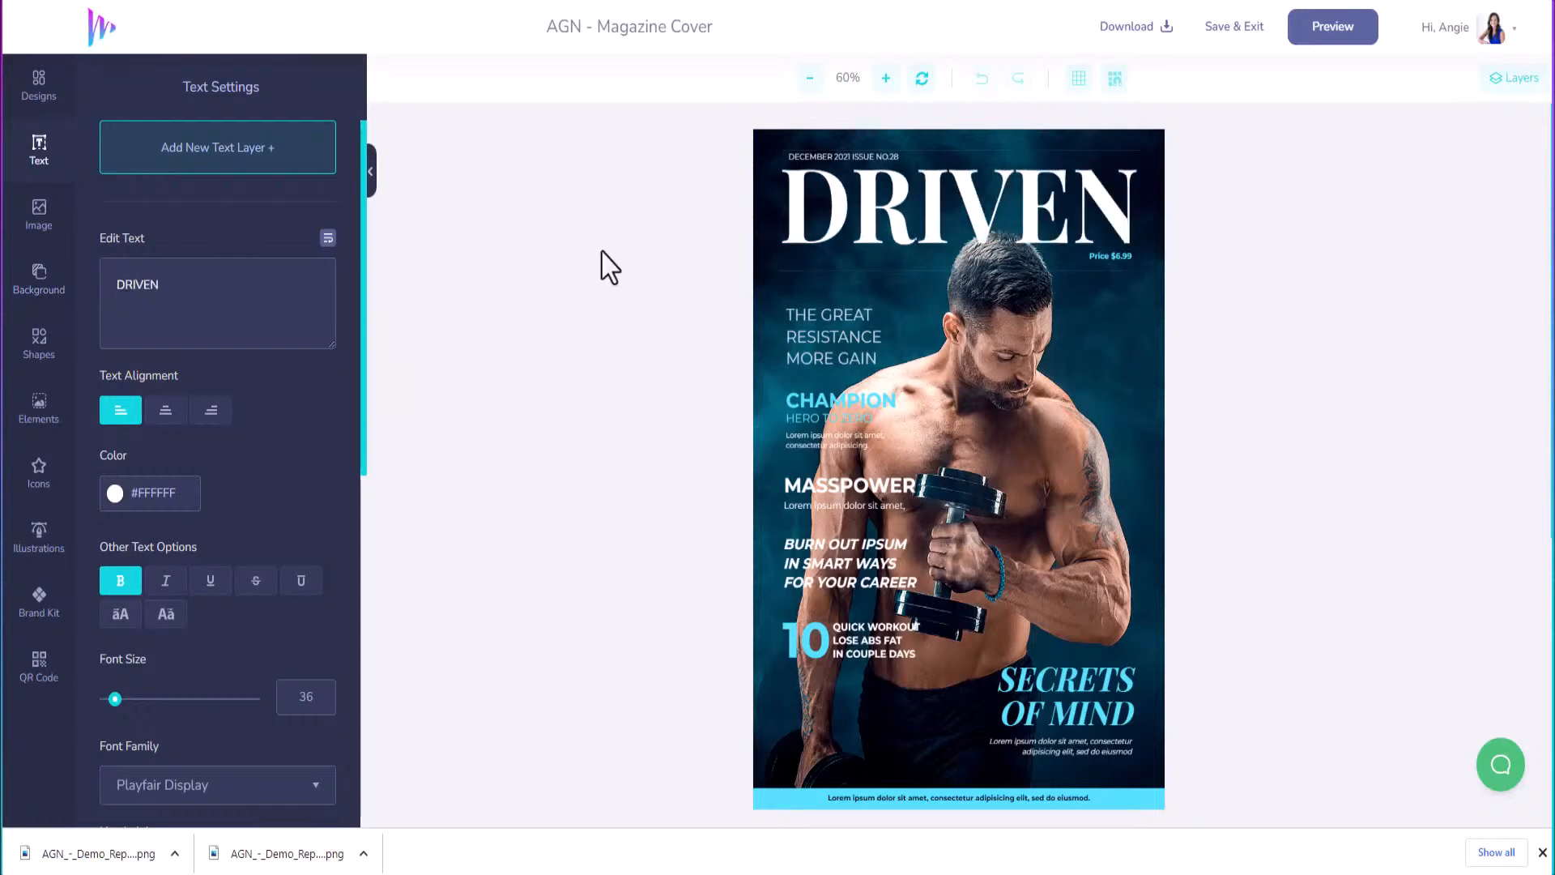
{"action": "left_click", "coordinate": [820, 157]}
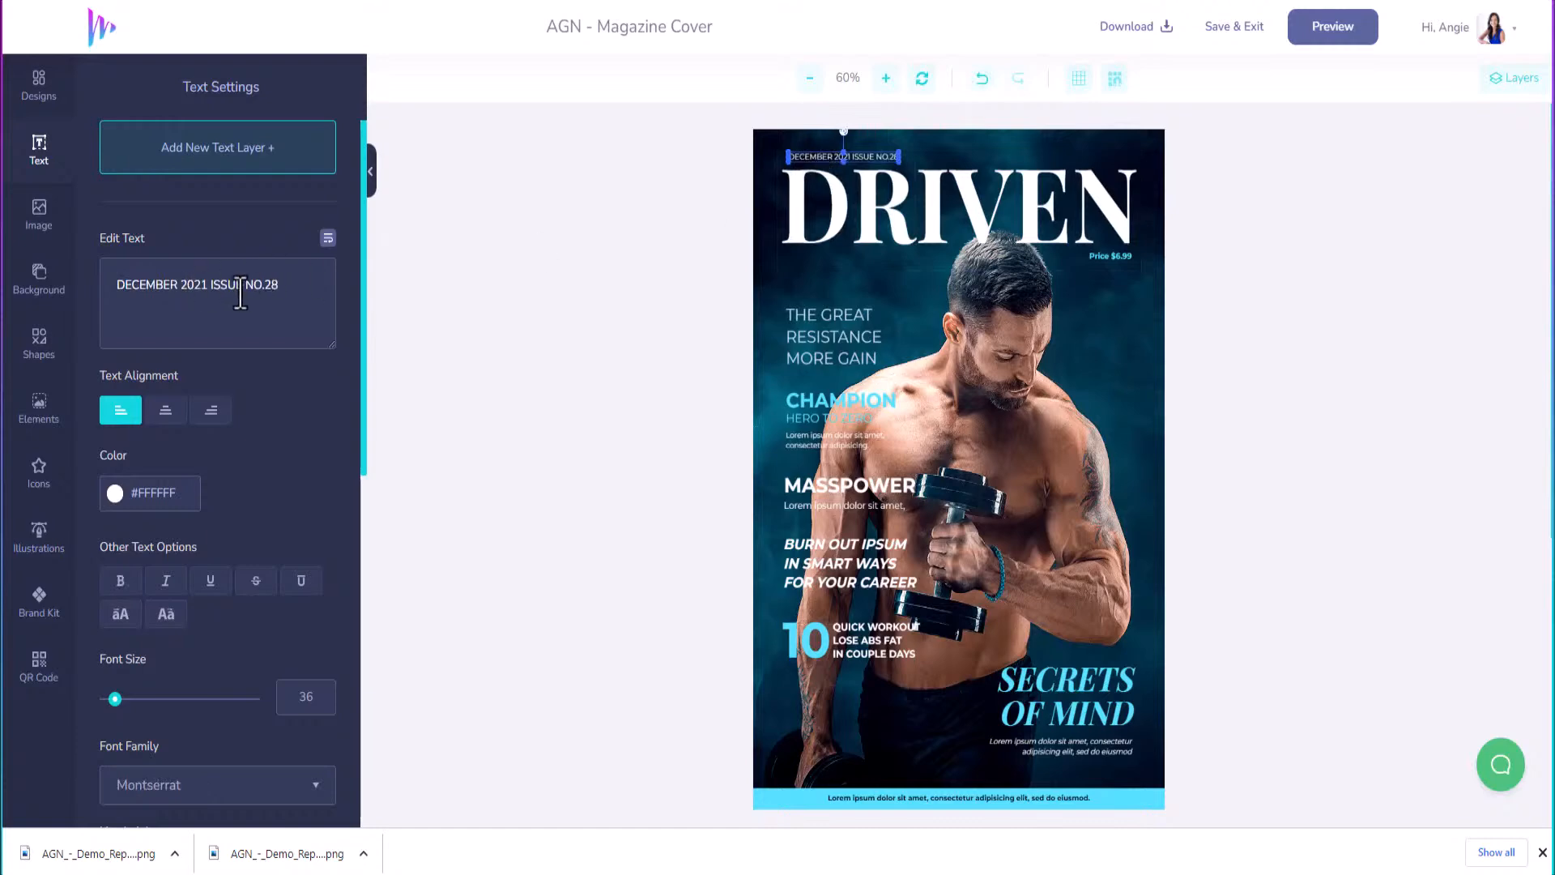
{"action": "double_click", "coordinate": [162, 285]}
{"action": "type", "text": "JULY"}
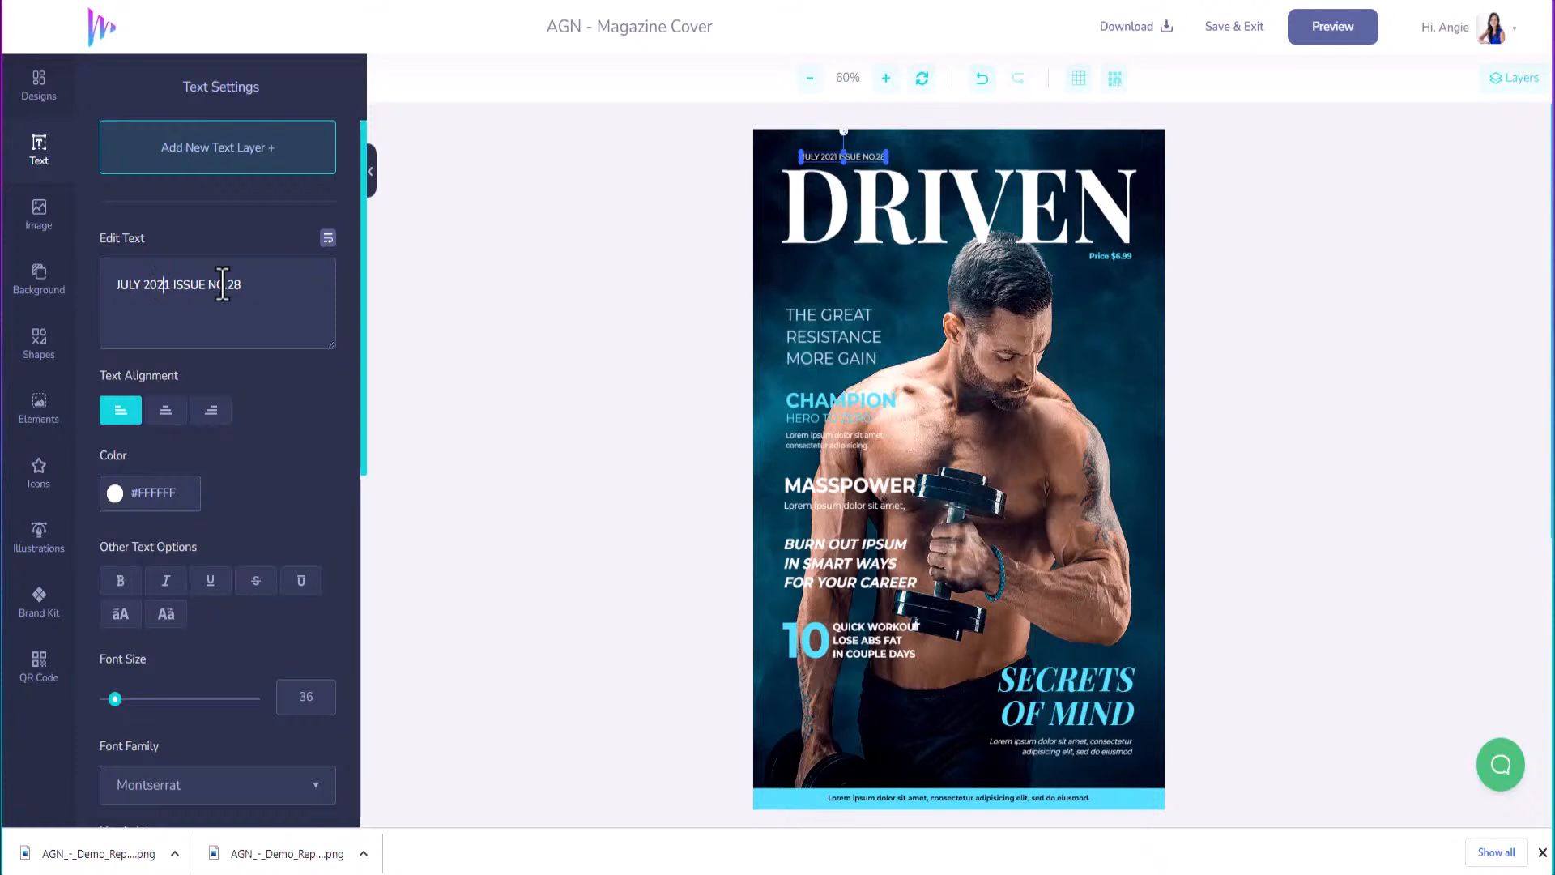
{"action": "key", "text": "Delete"}
{"action": "type", "text": "3"}
{"action": "left_click_drag", "start_coordinate": [241, 286], "coordinate": [230, 288]}
{"action": "type", "text": "01"}
{"action": "key", "text": "Tab"}
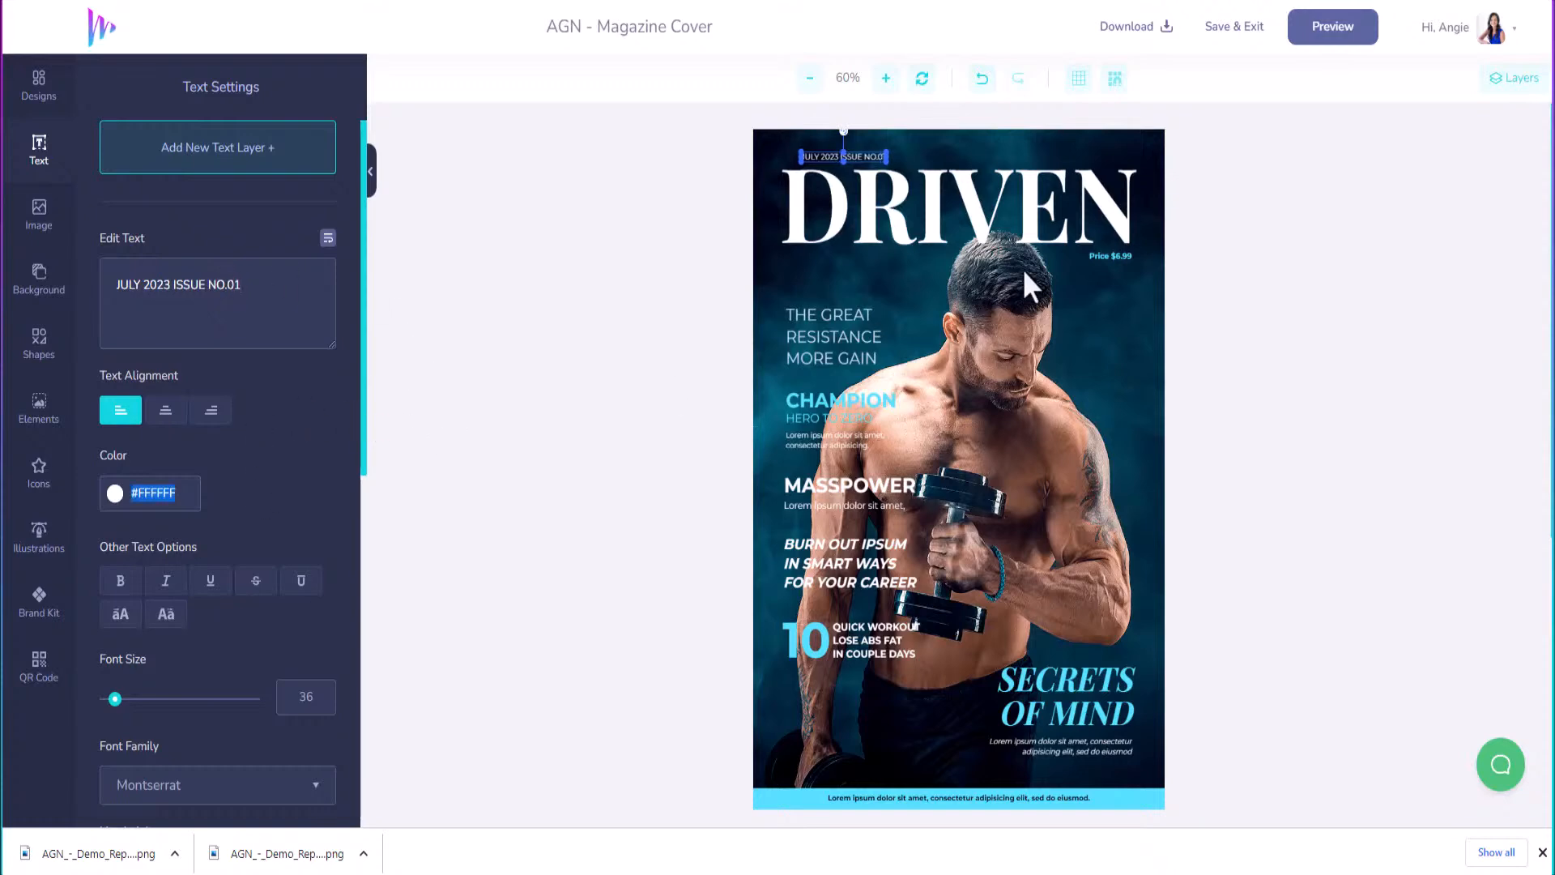
Replace Price $6.99 with a larger MAGAZINE label placed just beneath DRIVEN.
{"action": "left_click", "coordinate": [1112, 259]}
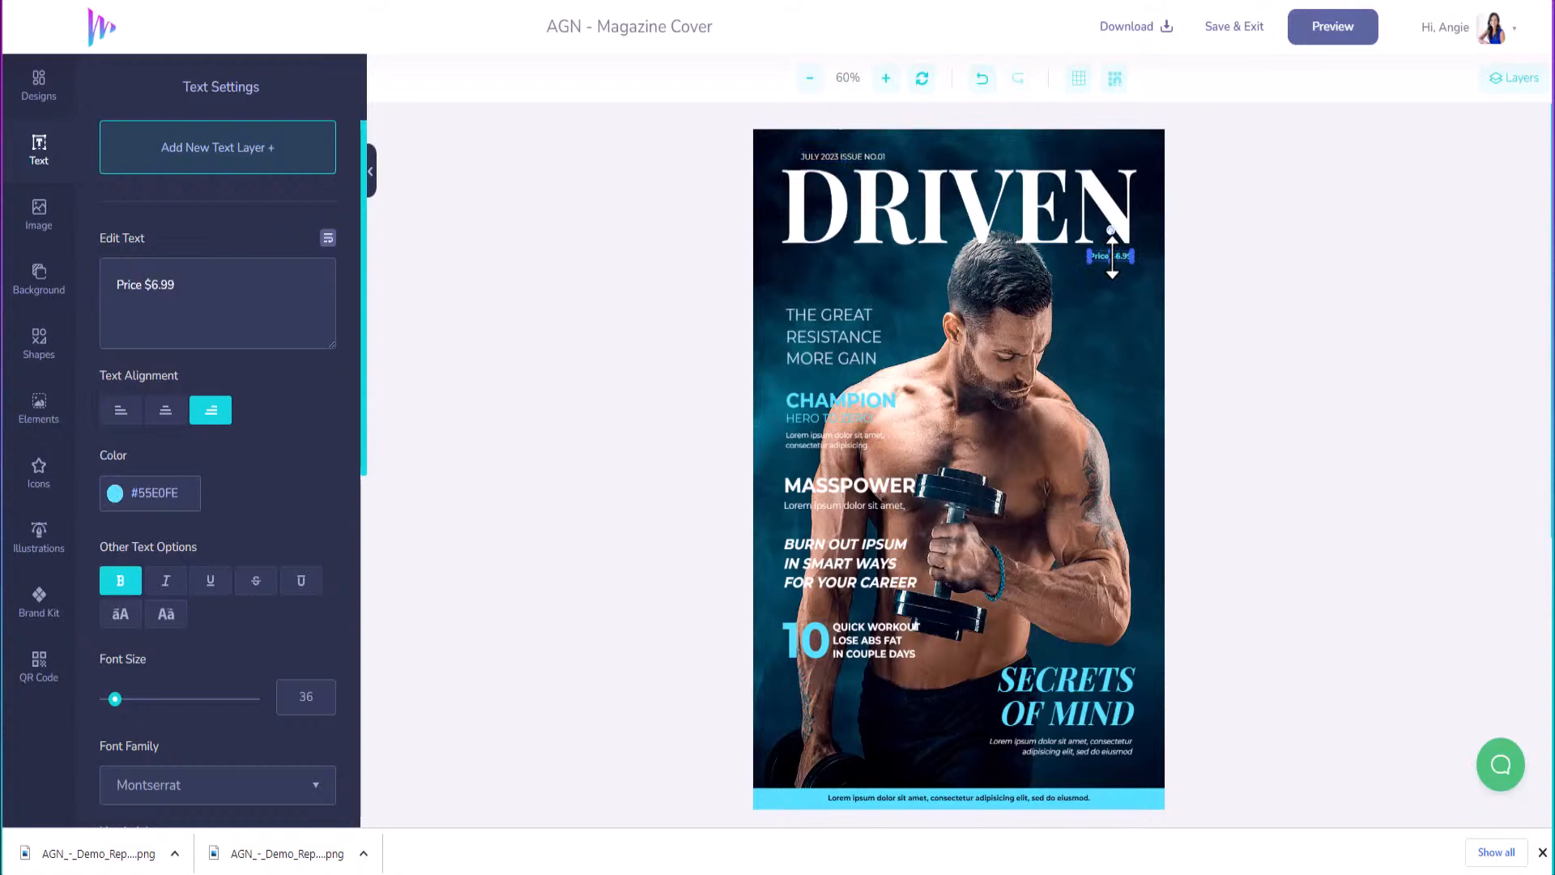
{"action": "left_click_drag", "start_coordinate": [197, 280], "coordinate": [57, 287]}
{"action": "type", "text": "MAGAZINE"}
{"action": "left_click_drag", "start_coordinate": [116, 701], "coordinate": [127, 700]}
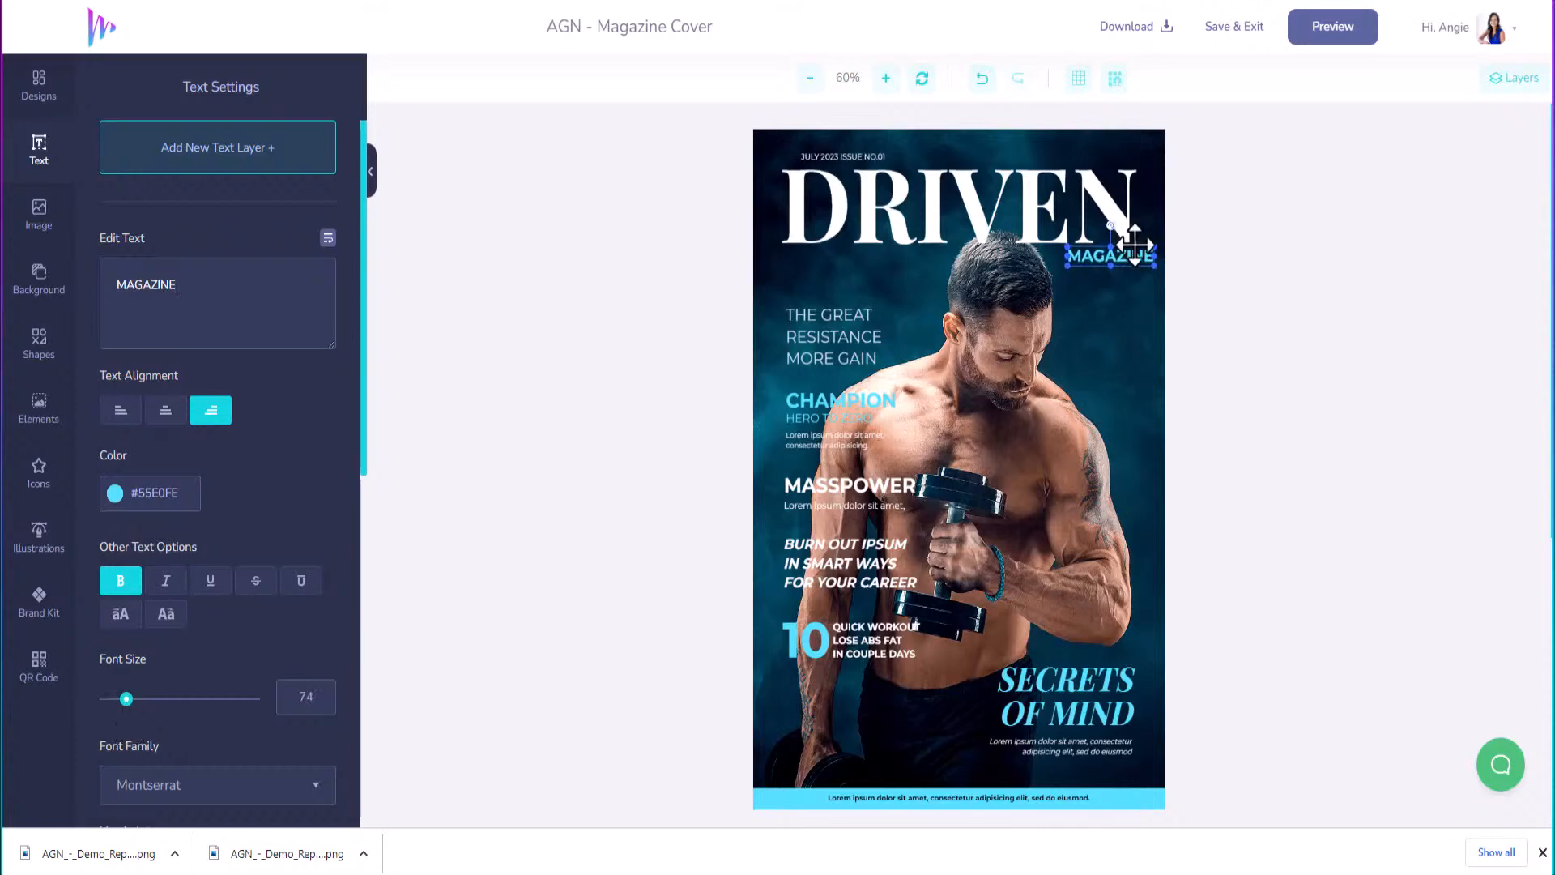
{"action": "left_click_drag", "start_coordinate": [1143, 256], "coordinate": [1119, 254]}
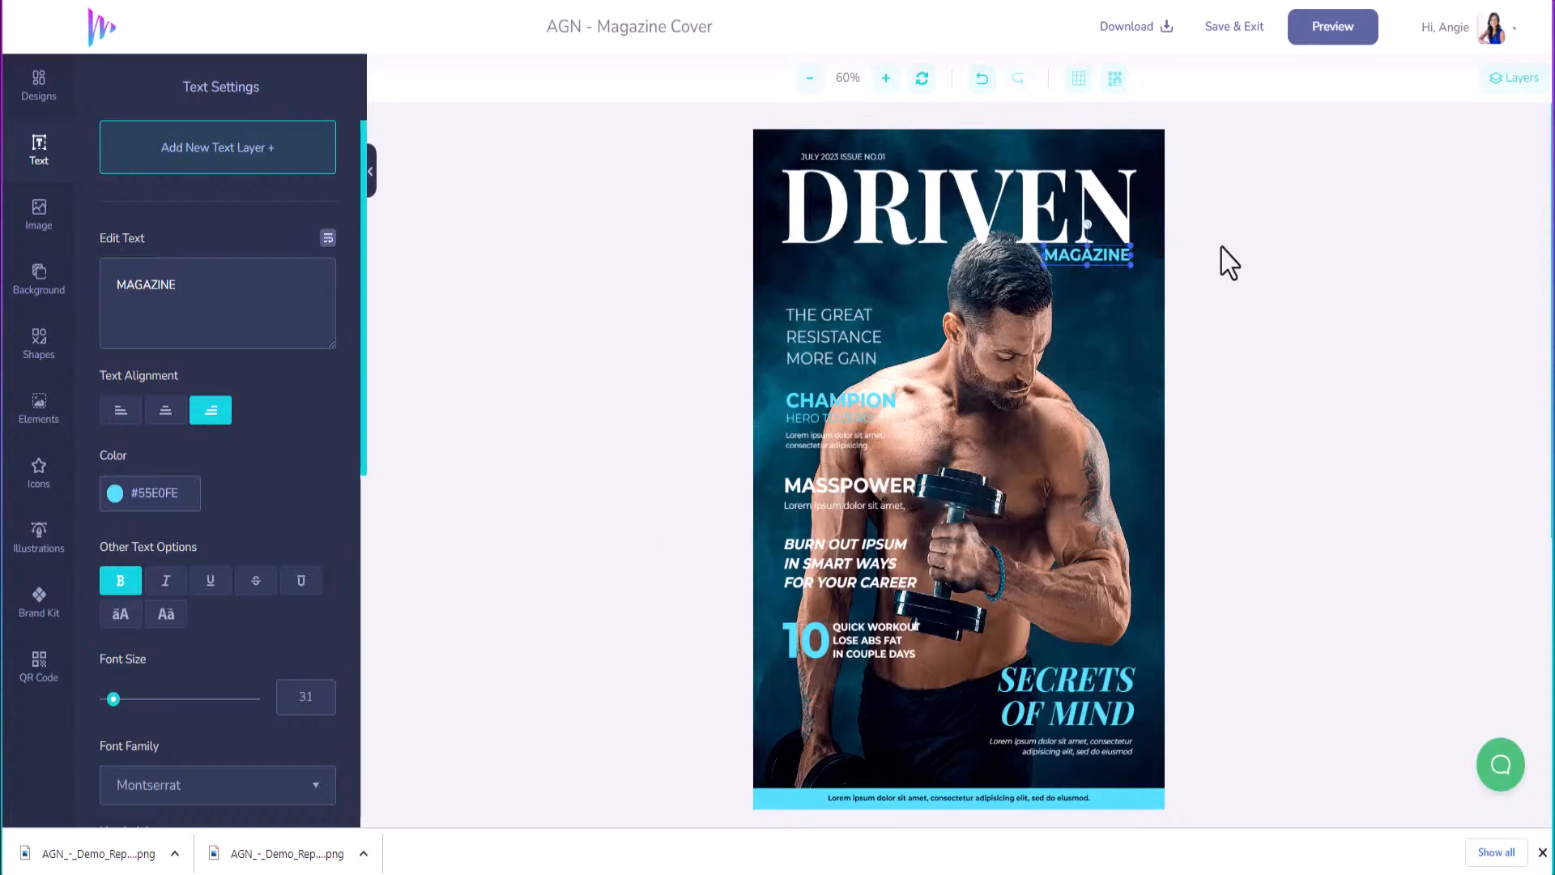
{"action": "left_click", "coordinate": [826, 344]}
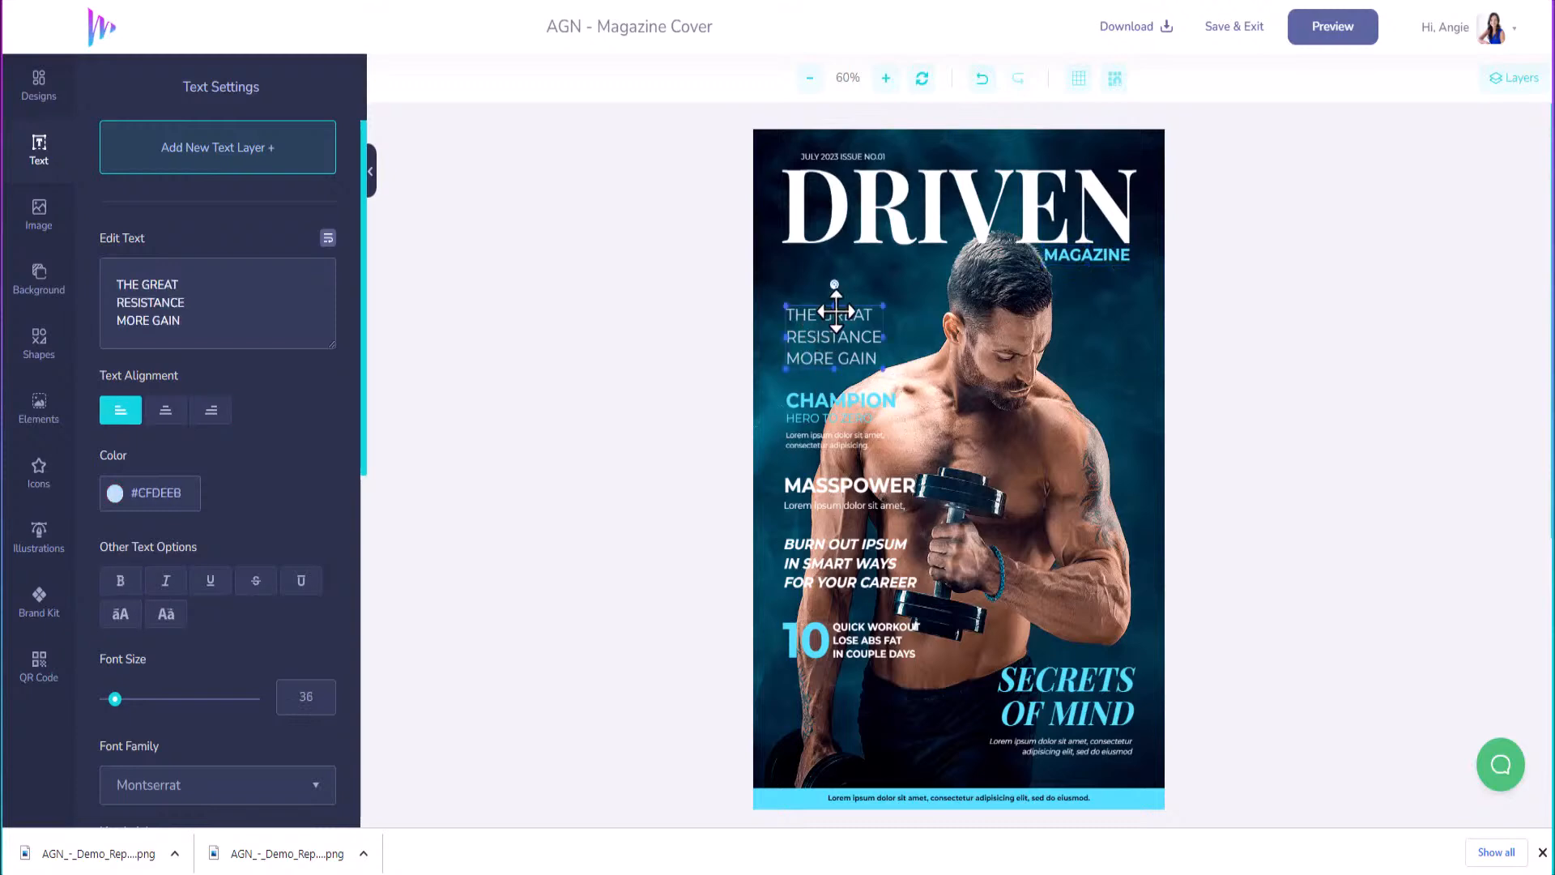
Replace the tagline with FEATURING / ENTREPRENEUR on two lines.
{"action": "left_click_drag", "start_coordinate": [184, 322], "coordinate": [100, 268]}
{"action": "type", "text": "FE"}
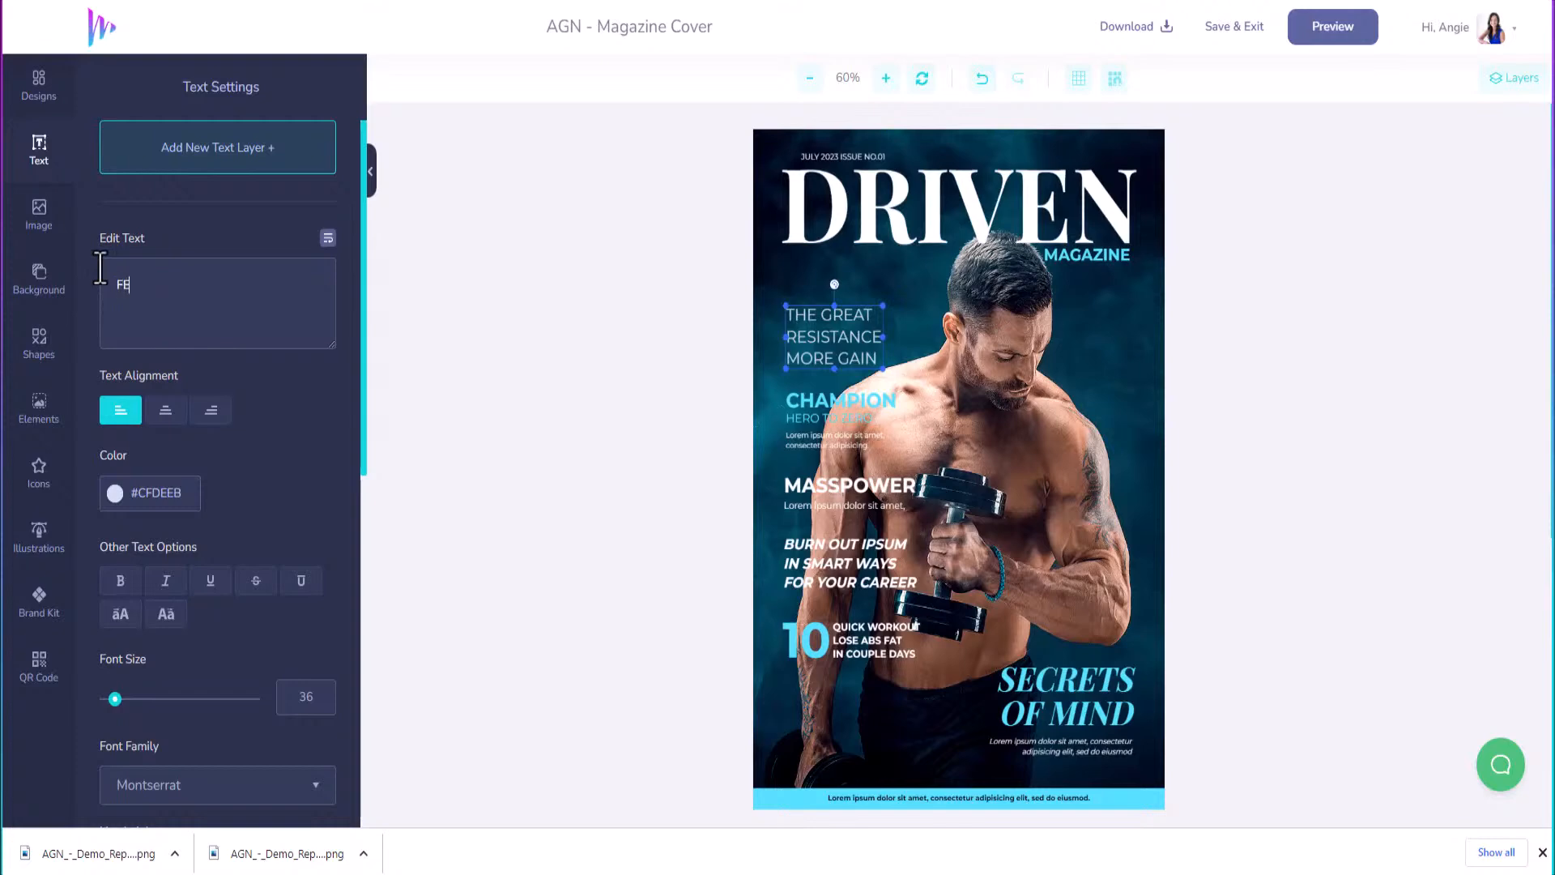
{"action": "type", "text": "ATURING"}
{"action": "key", "text": "Return"}
{"action": "type", "text": "ENTREPRE"}
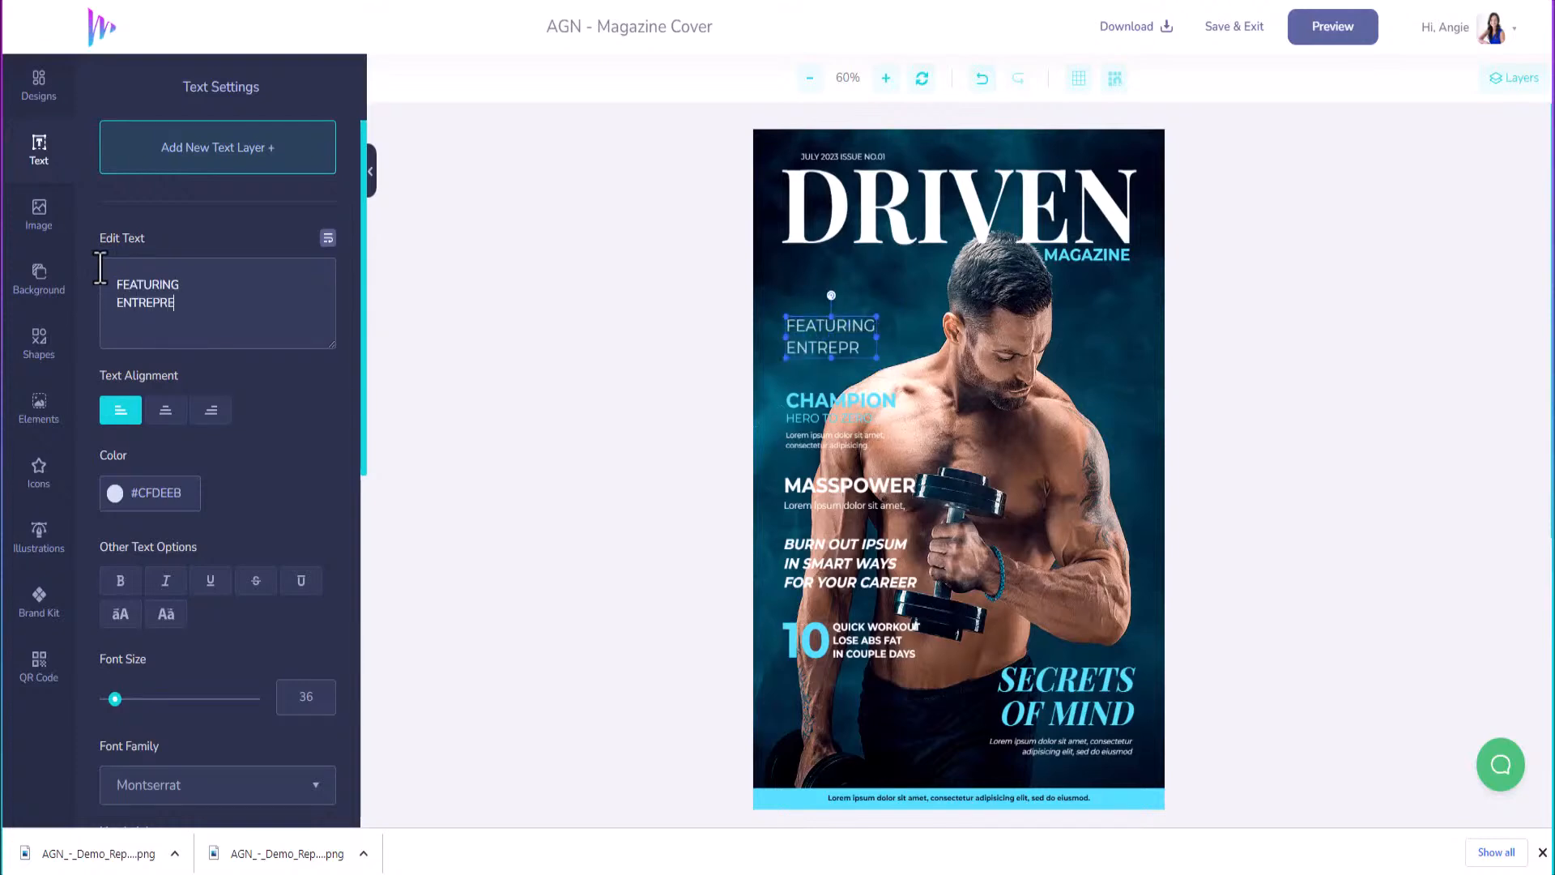
{"action": "type", "text": "NEURS"}
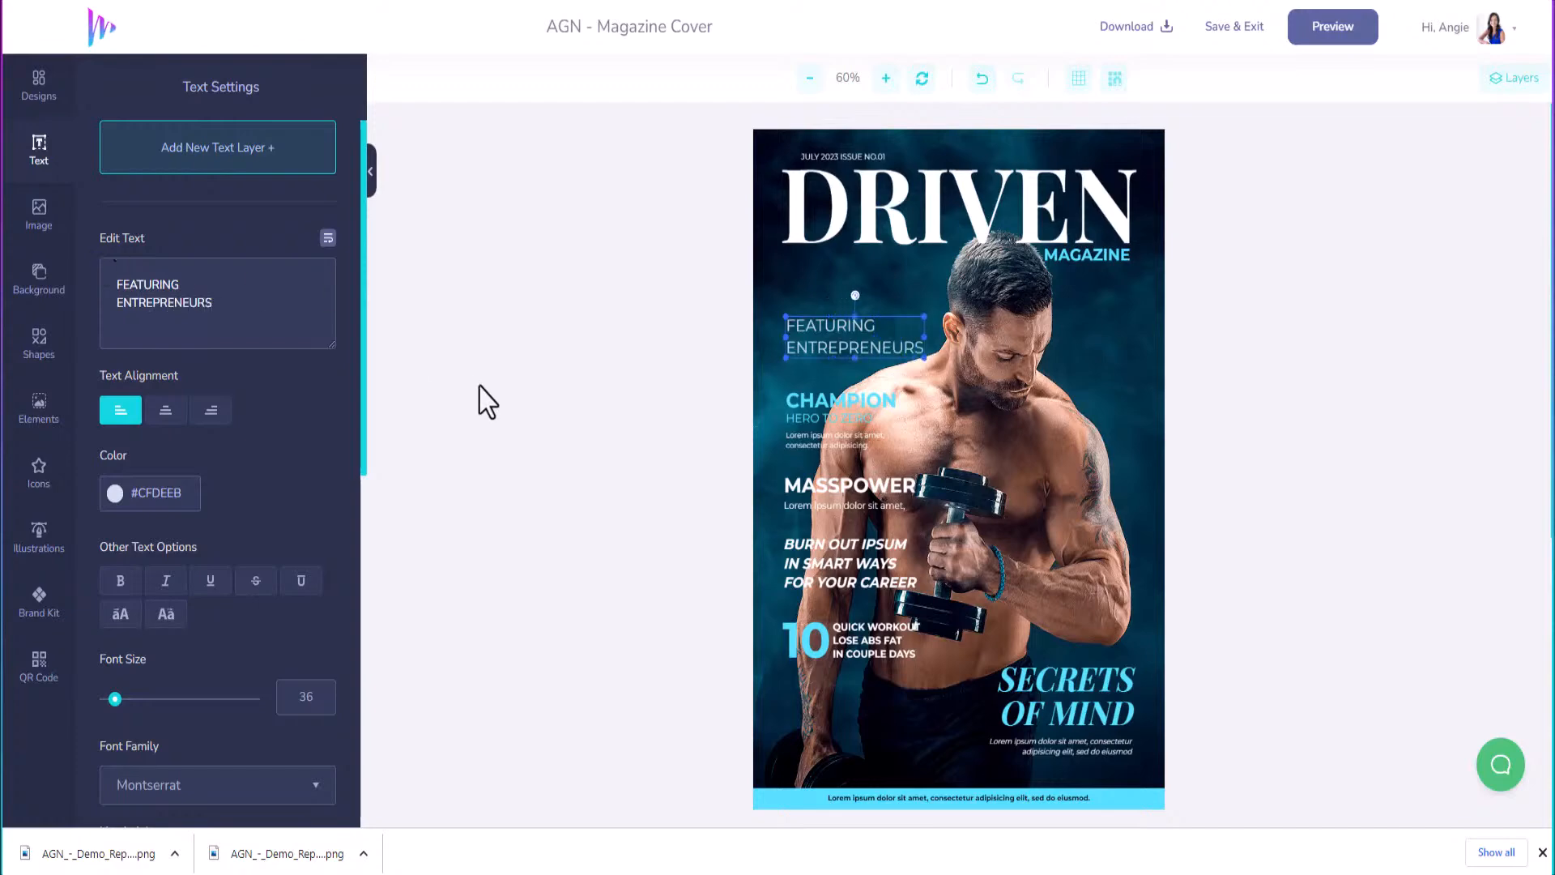
Replace CHAMPION with the entrepreneur's name and HERO TO ZERO with CLICKDESIGNS.
{"action": "left_click", "coordinate": [816, 400]}
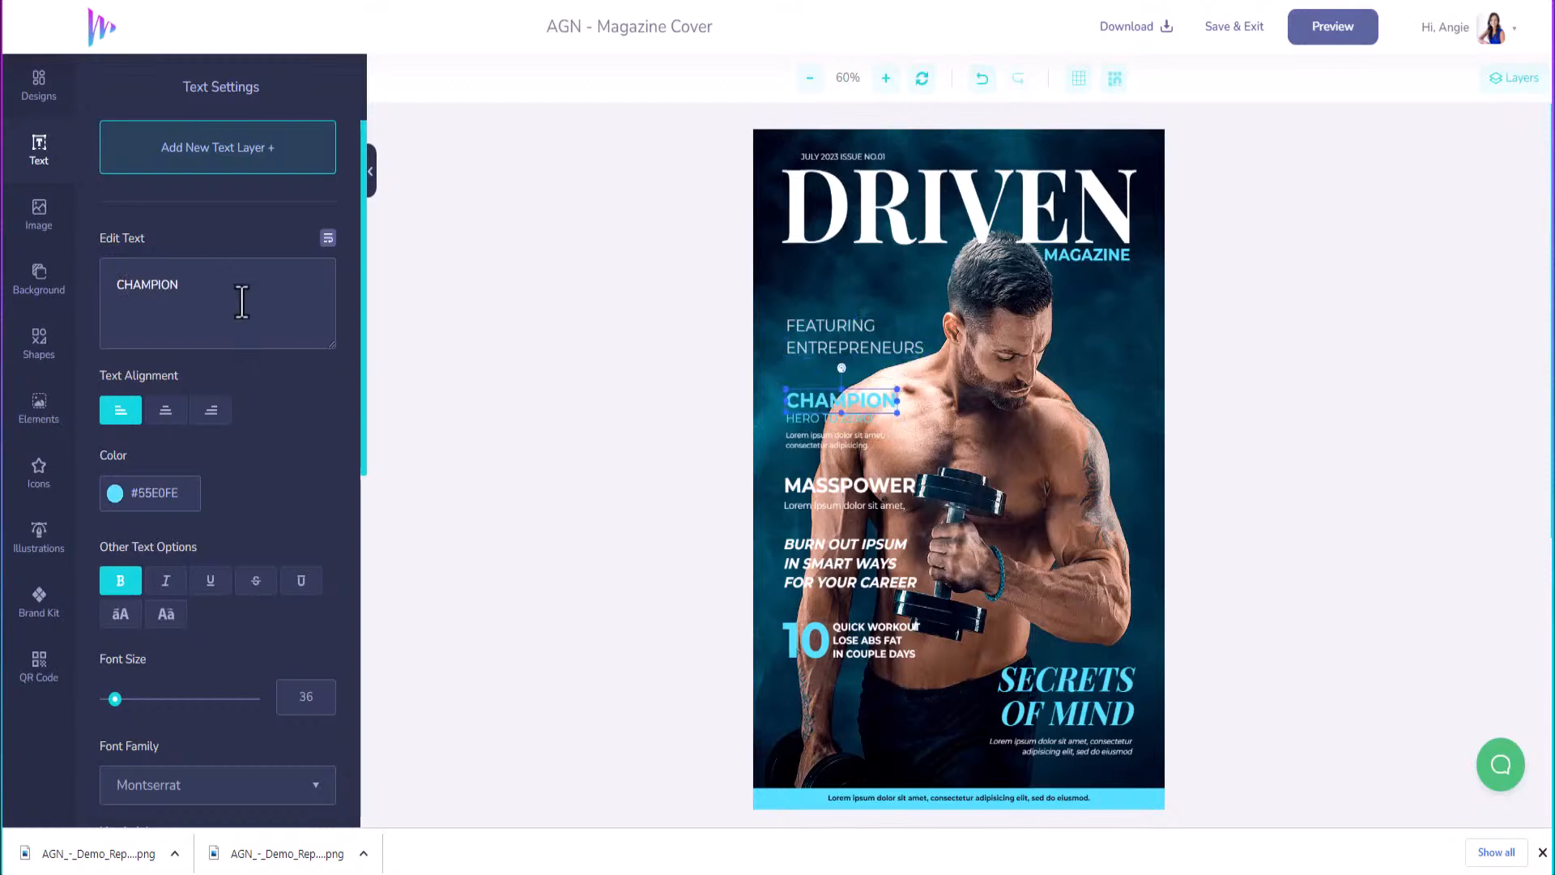
{"action": "left_click_drag", "start_coordinate": [239, 299], "coordinate": [52, 296]}
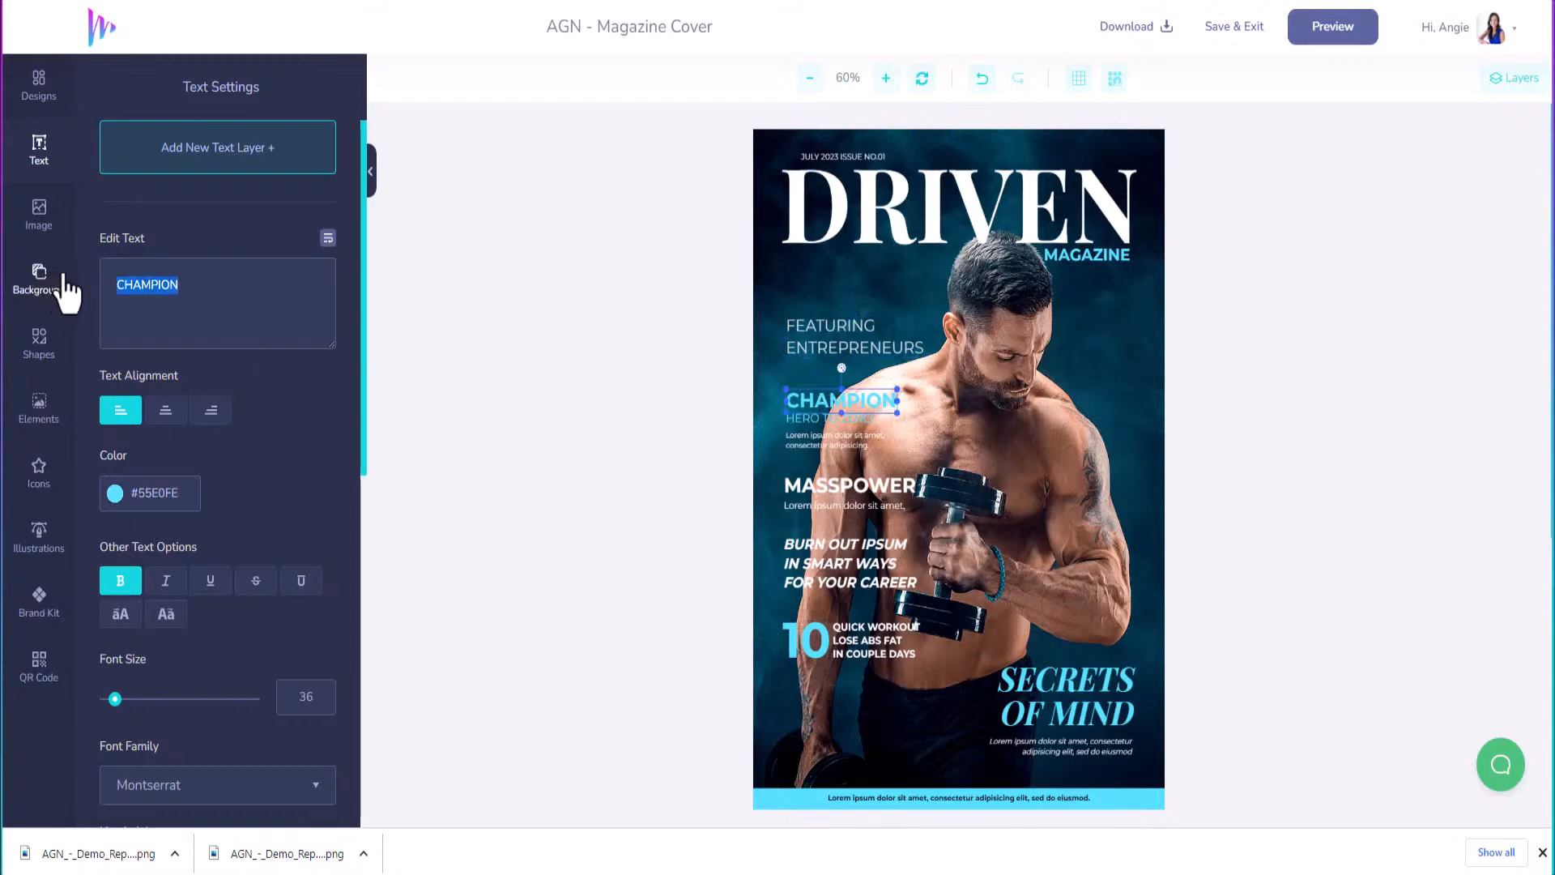
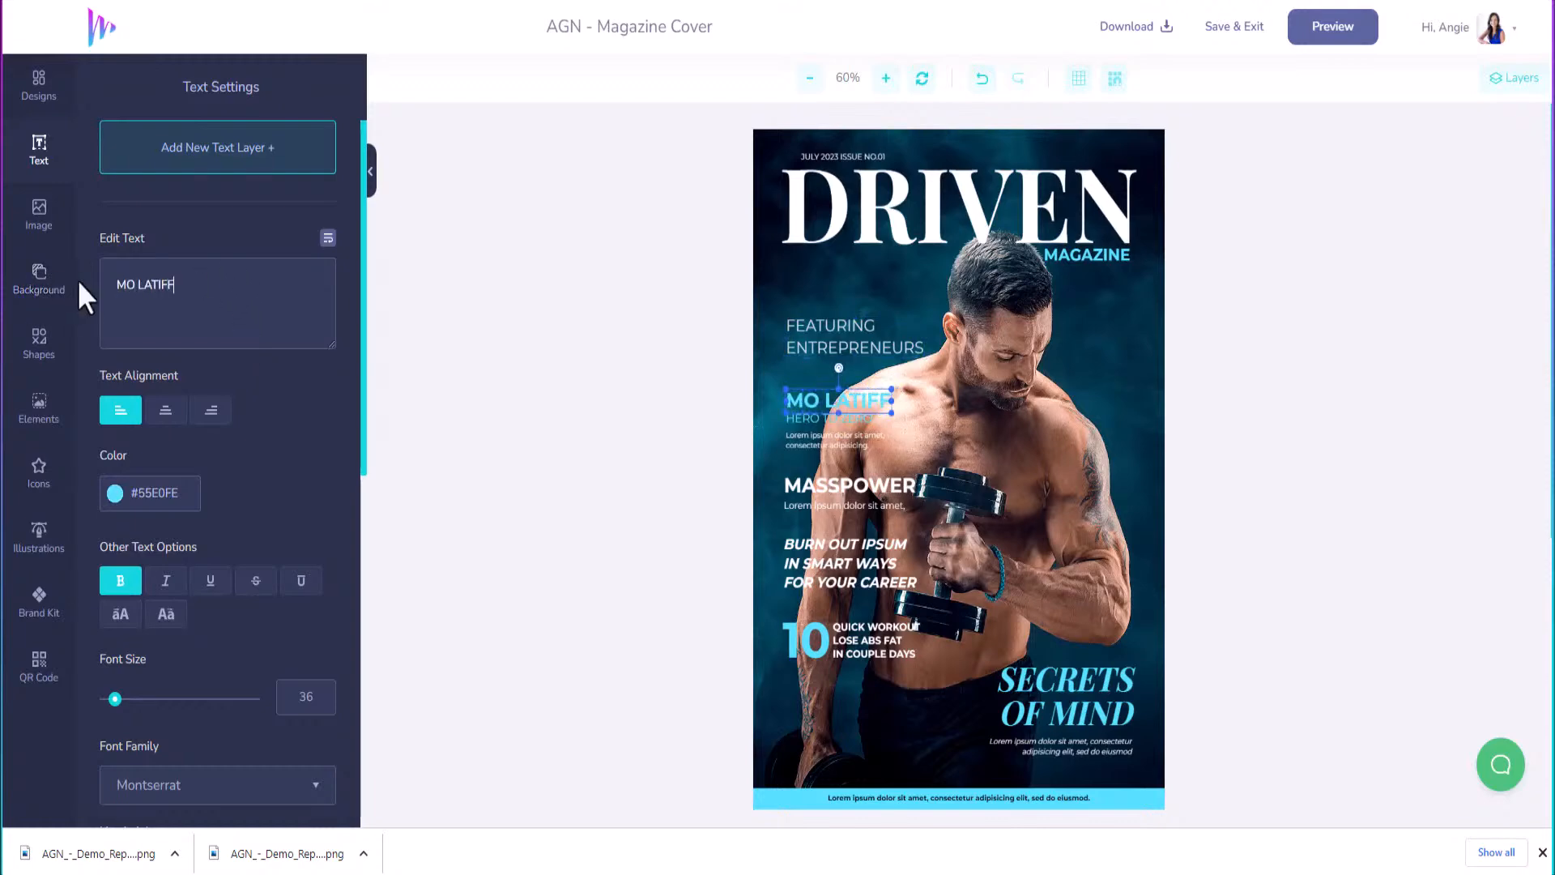
{"action": "left_click", "coordinate": [790, 418]}
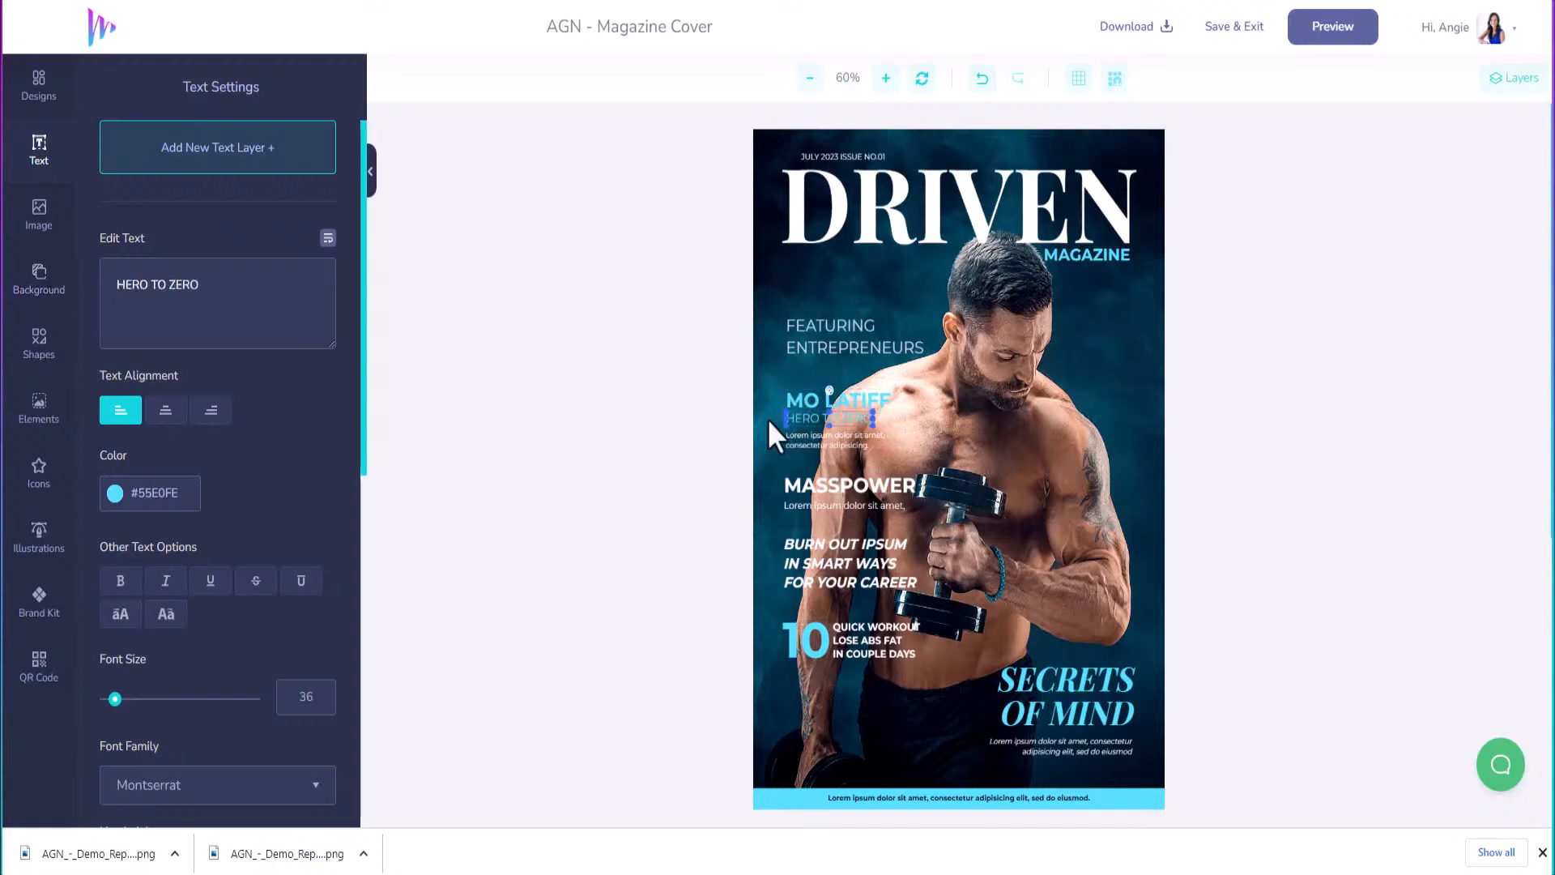
{"action": "left_click_drag", "start_coordinate": [246, 299], "coordinate": [49, 277]}
{"action": "type", "text": "CL"}
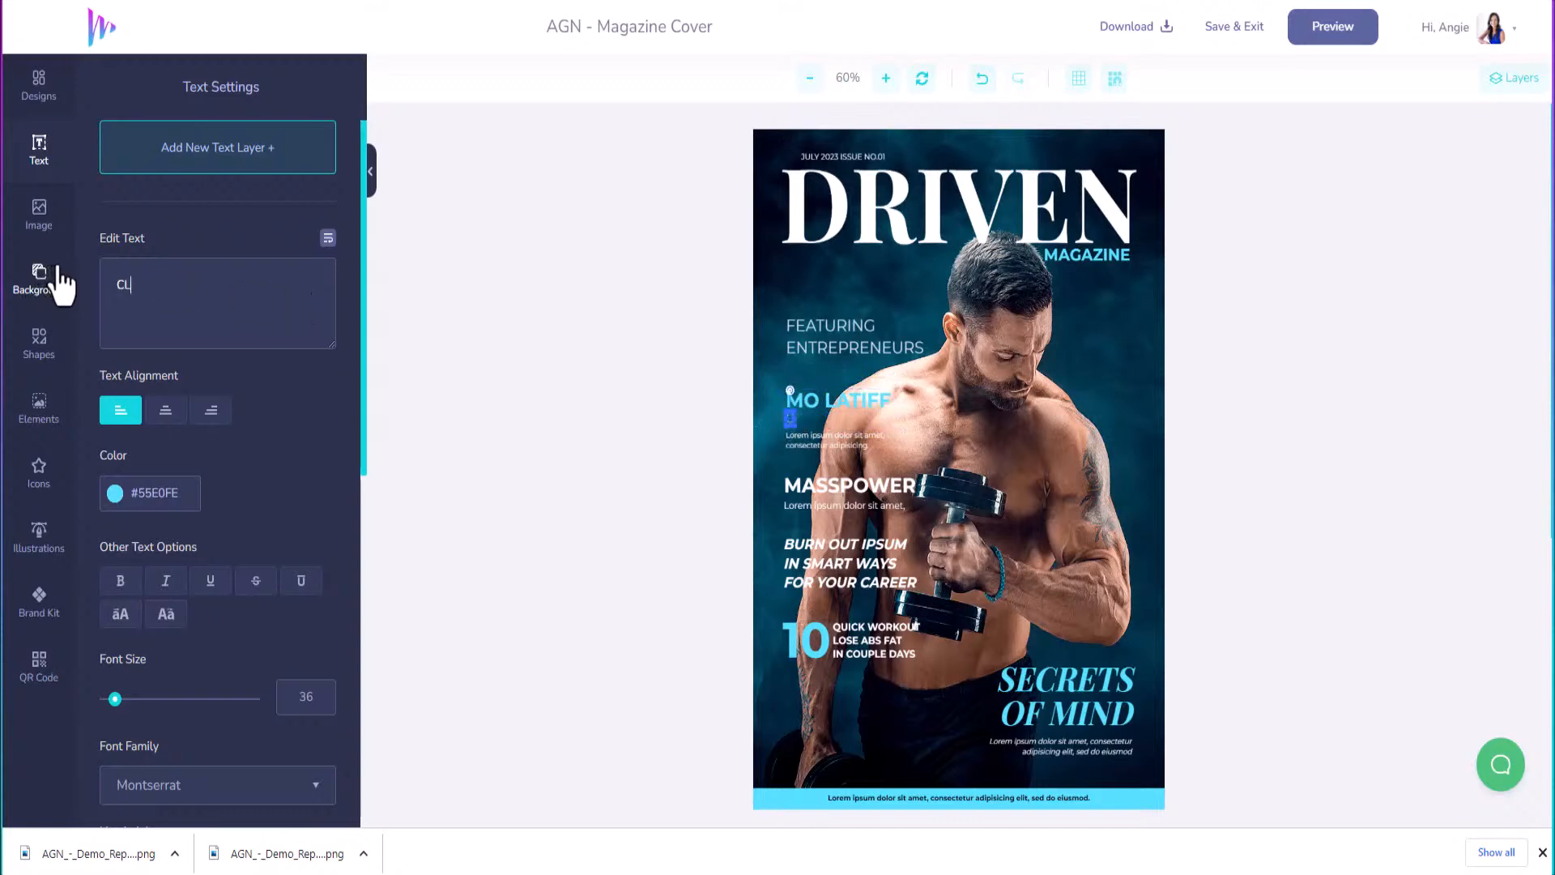
{"action": "type", "text": "ICKDESIGNS"}
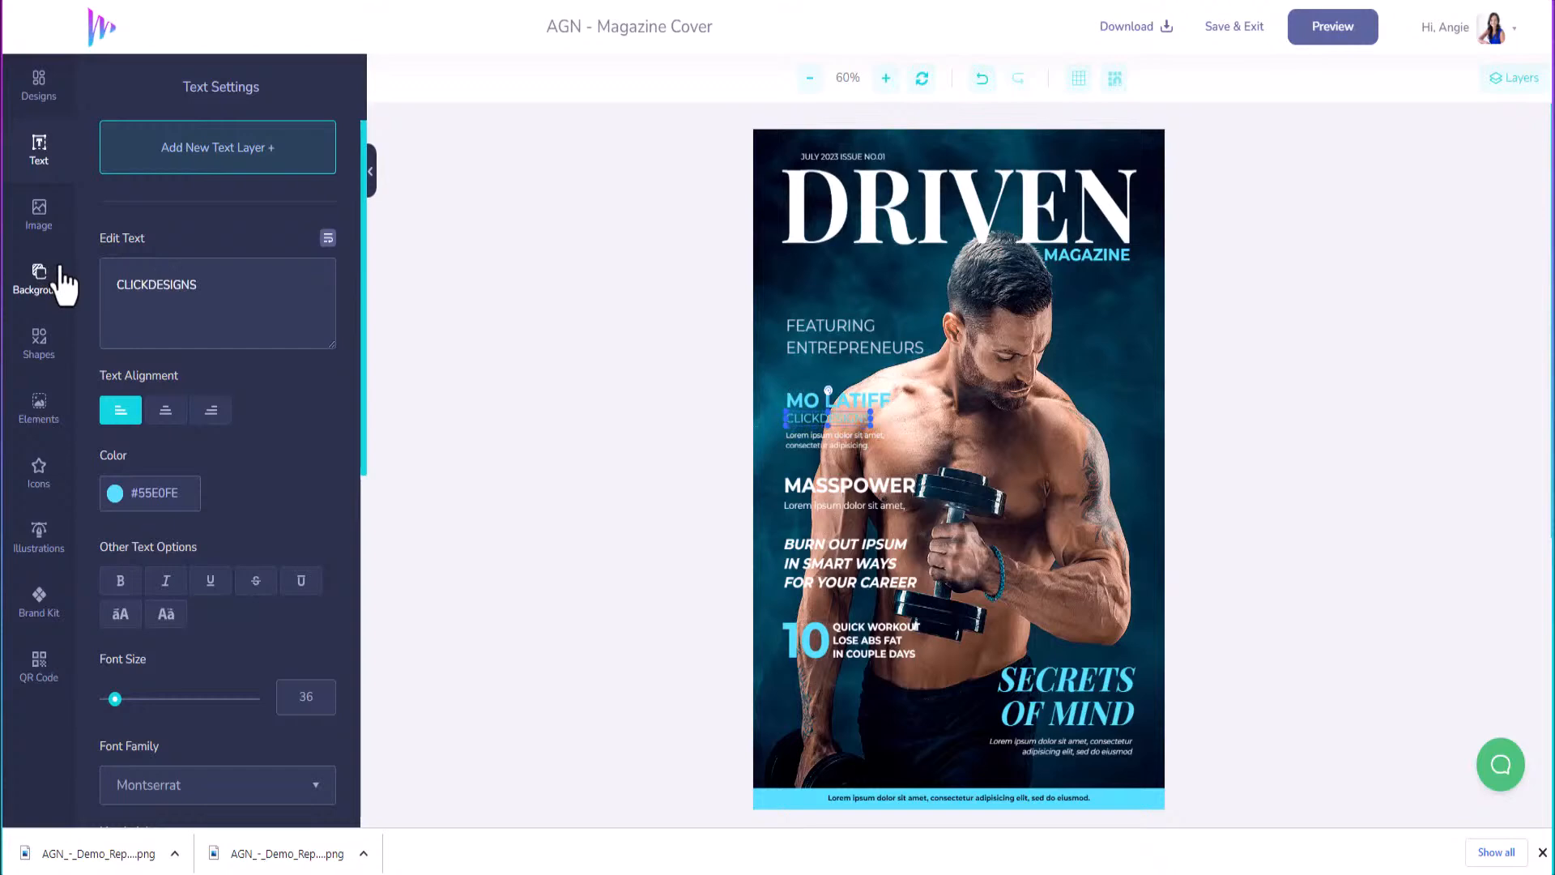
Rewrite the lorem blurb to start 'Hear the story behind the epic'.
{"action": "left_click", "coordinate": [798, 441]}
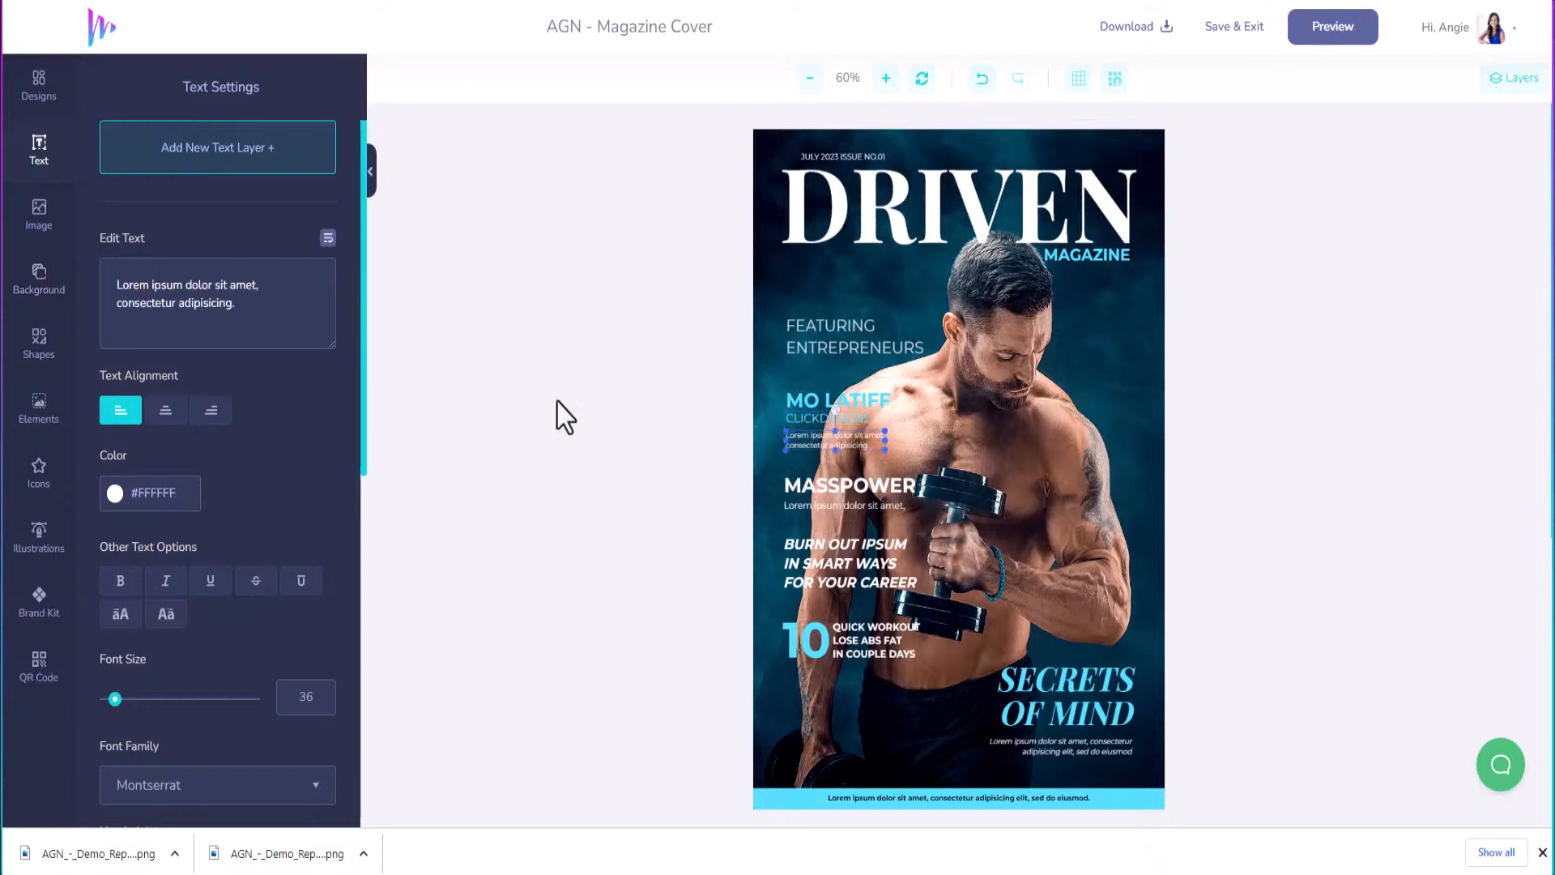
{"action": "left_click_drag", "start_coordinate": [293, 308], "coordinate": [33, 242]}
{"action": "type", "text": "F"}
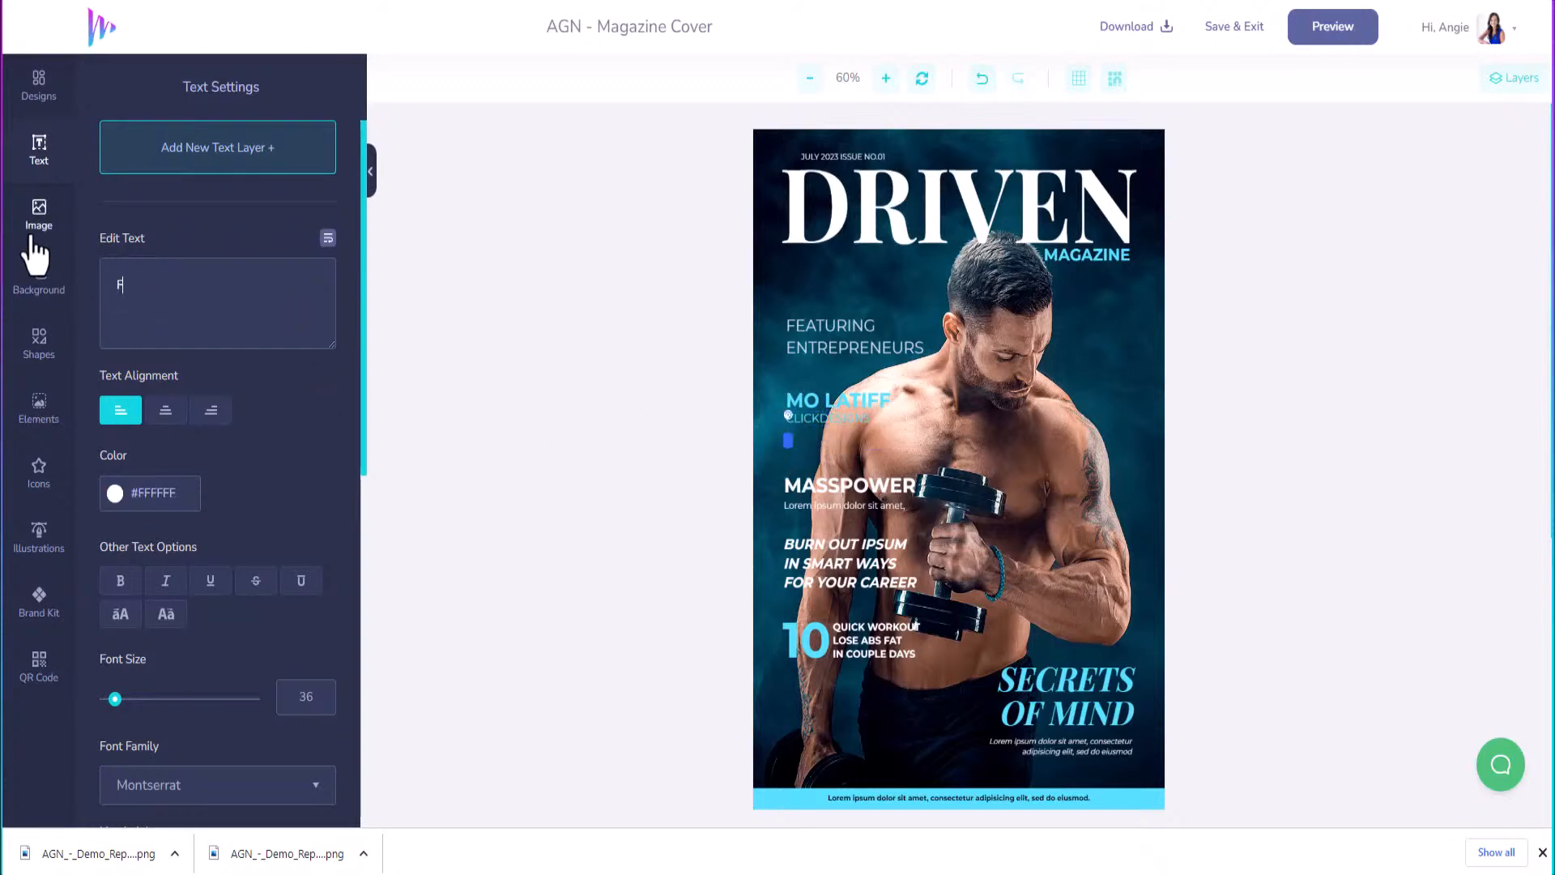
{"action": "type", "text": "EAR"}
{"action": "key", "text": "BackSpace"}
{"action": "key", "text": "BackSpace"}
{"action": "type", "text": "ear"}
{"action": "key", "text": "BackSpace"}
{"action": "key", "text": "BackSpace"}
{"action": "key", "text": "BackSpace"}
{"action": "type", "text": "ar teh"}
{"action": "type", "text": "he stor"}
{"action": "type", "text": "y be"}
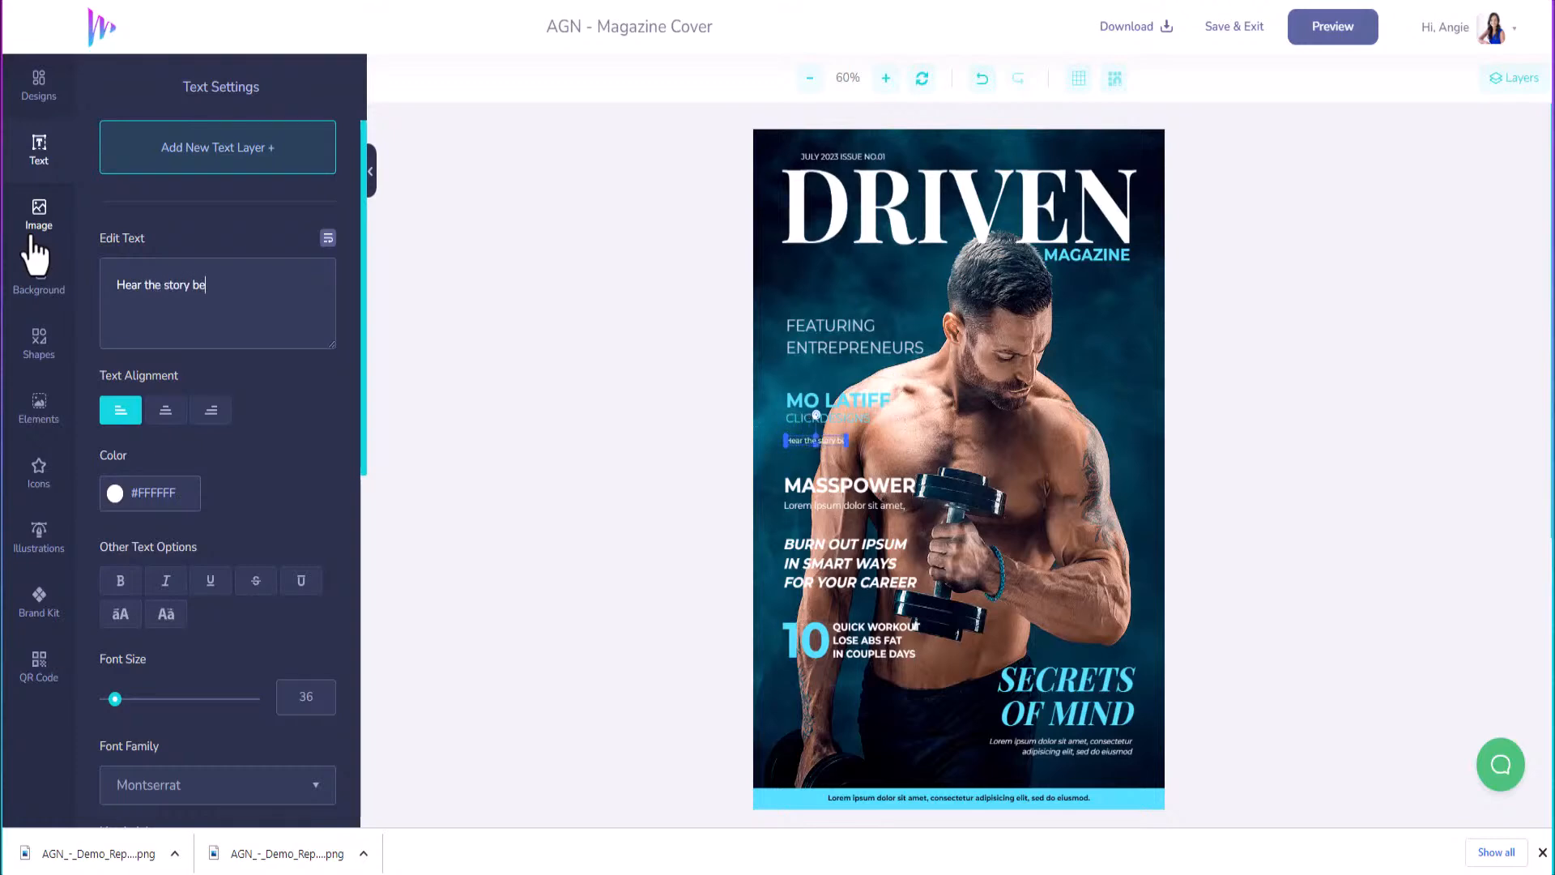
{"action": "type", "text": "hind ClickDesigns"}
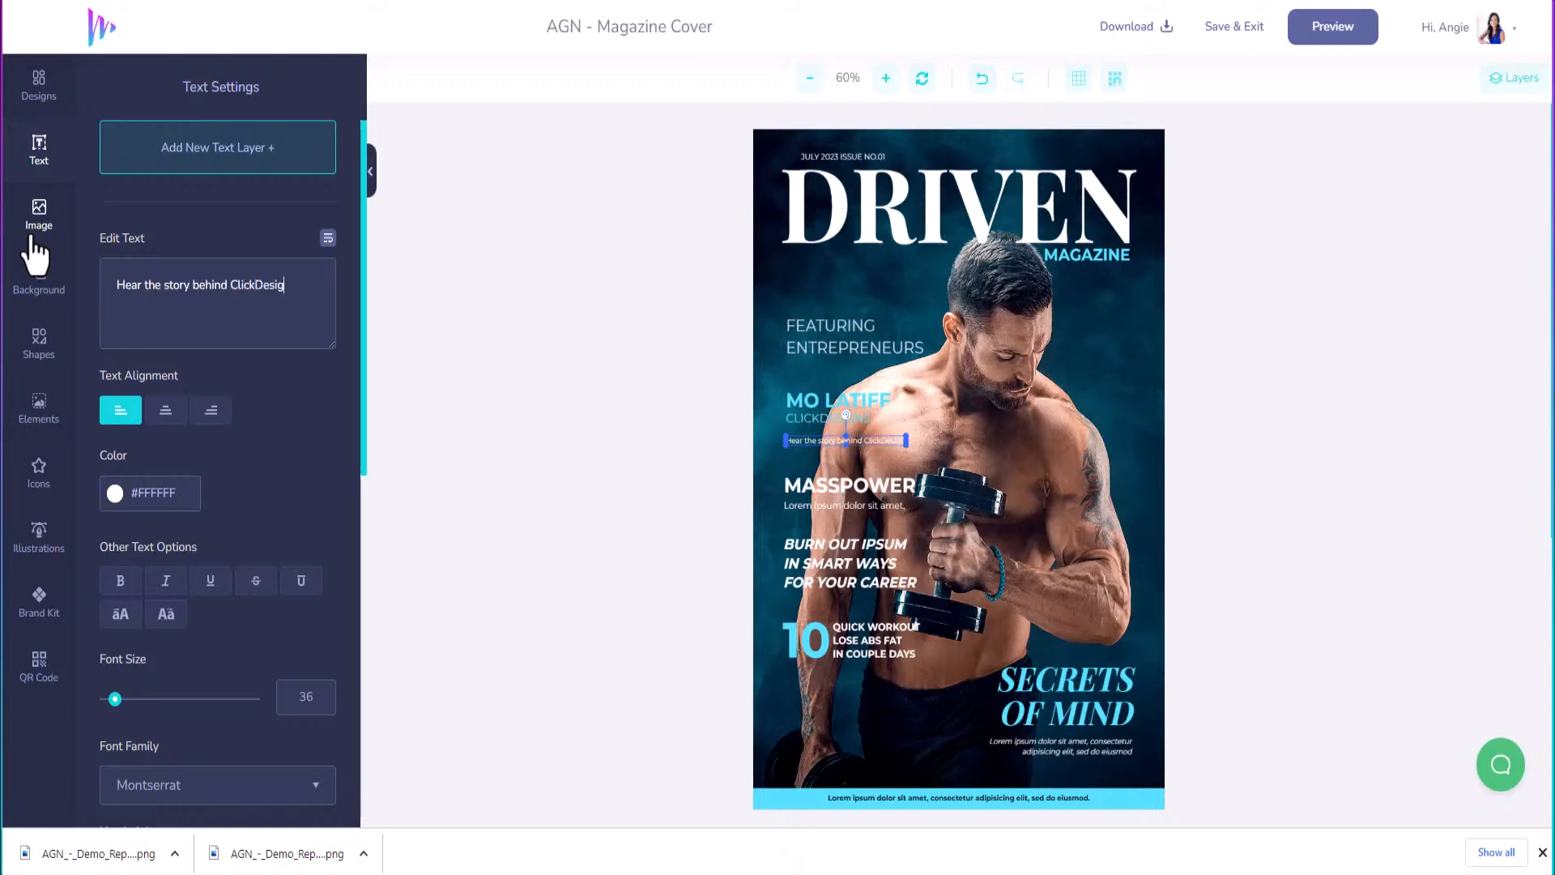
{"action": "key", "text": "BackSpace"}
{"action": "key", "text": "BackSpace"}
{"action": "key", "text": "BackSpace"}
{"action": "key", "text": "BackSpace"}
{"action": "key", "text": "BackSpace"}
{"action": "key", "text": "BackSpace"}
{"action": "key", "text": "BackSpace"}
{"action": "key", "text": "BackSpace"}
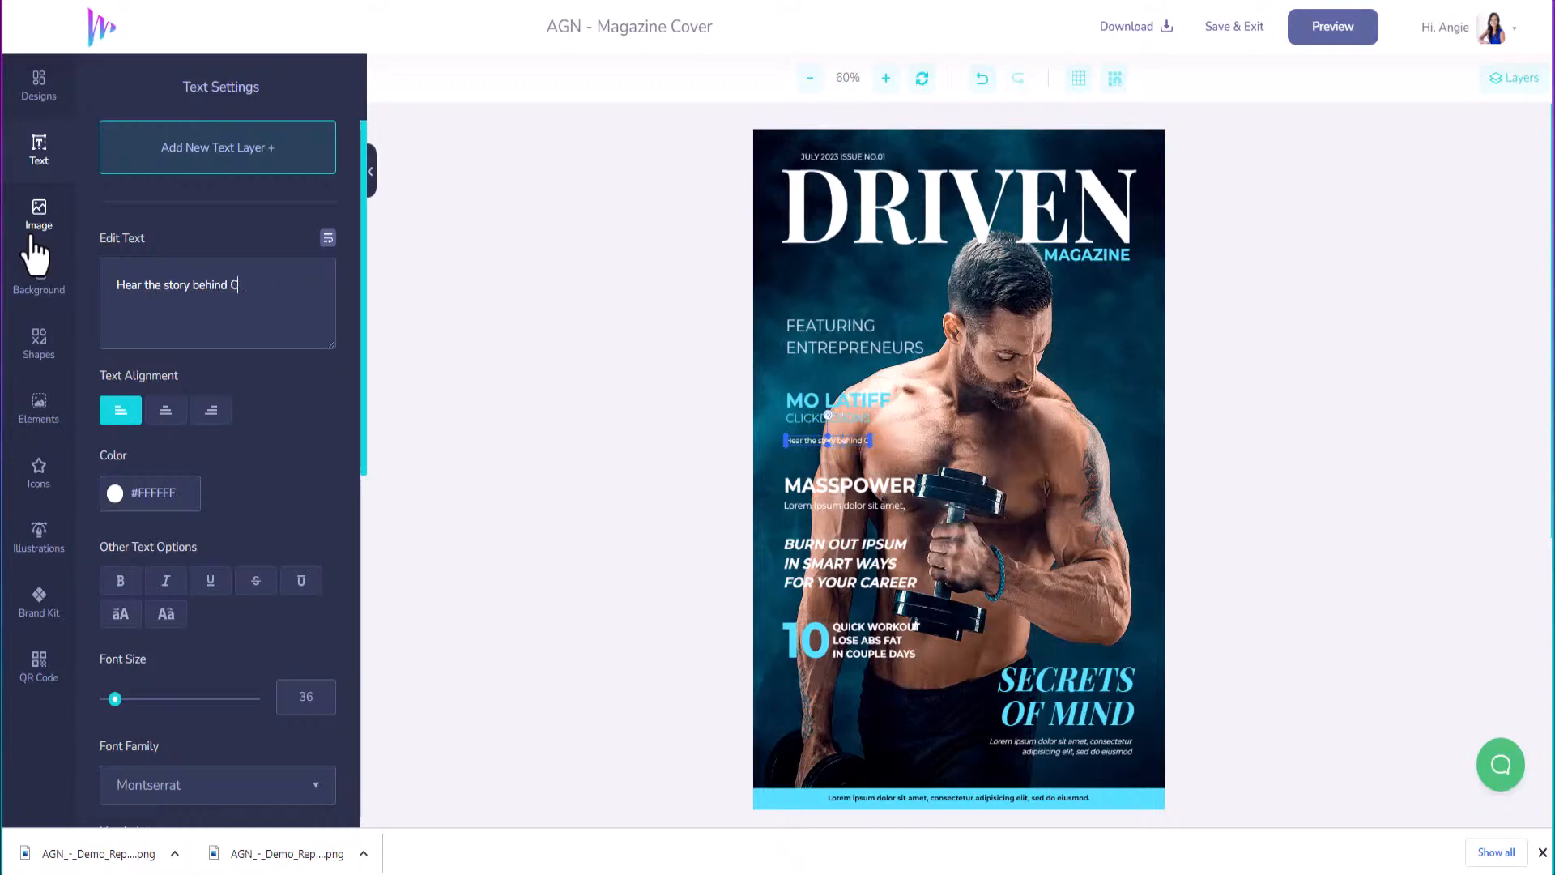
{"action": "key", "text": "BackSpace"}
{"action": "type", "text": "the epic"}
{"action": "key", "text": "Return"}
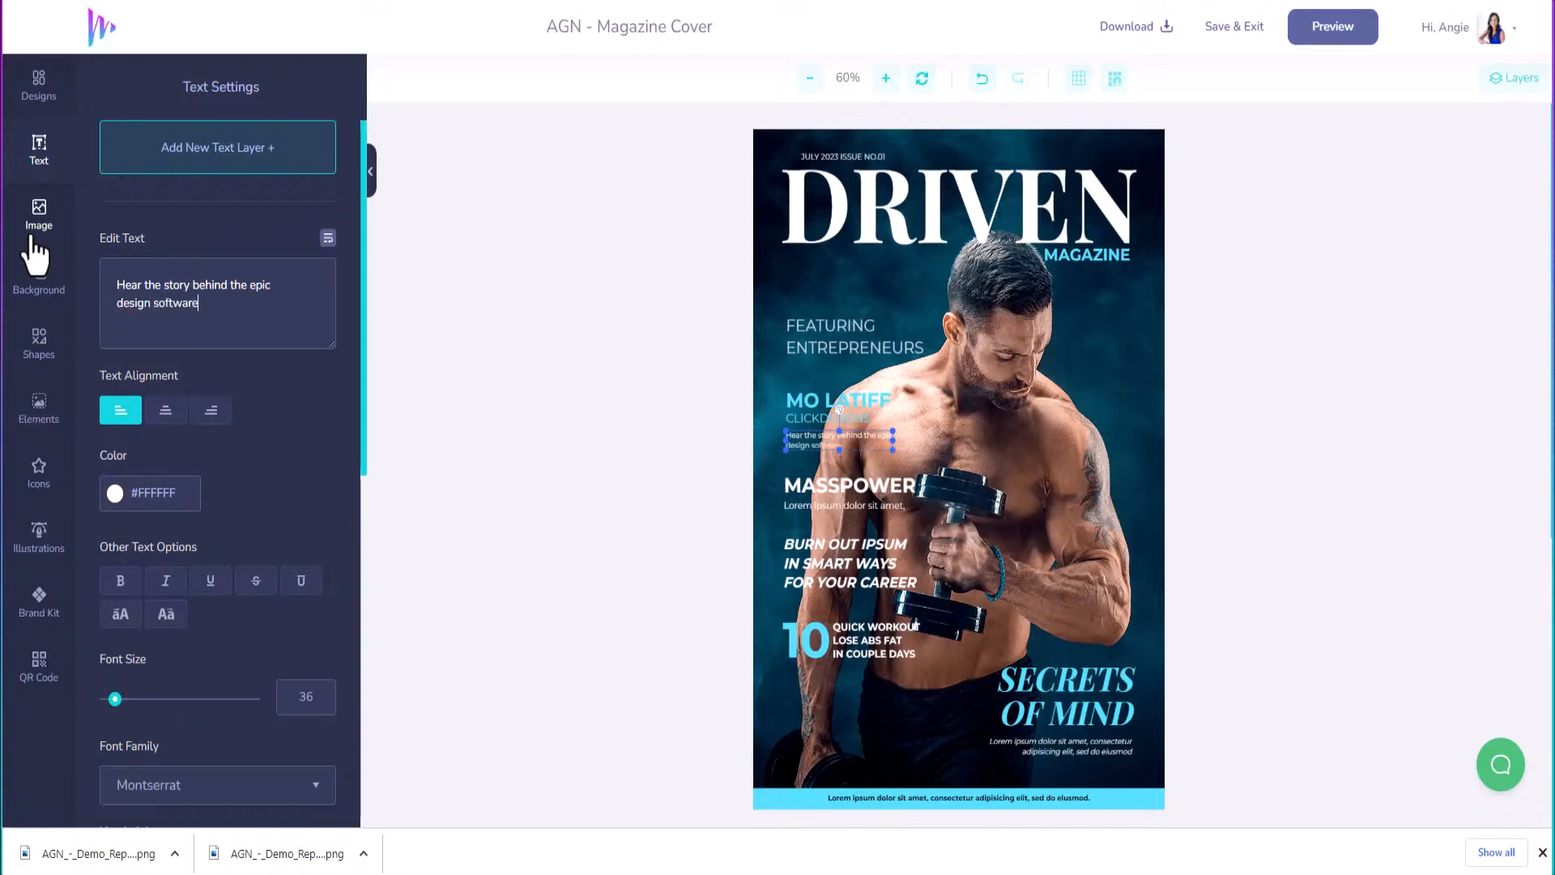
Replace the MASSPOWER headline text with AMAZON.
{"action": "left_click", "coordinate": [845, 485]}
{"action": "double_click", "coordinate": [234, 290]}
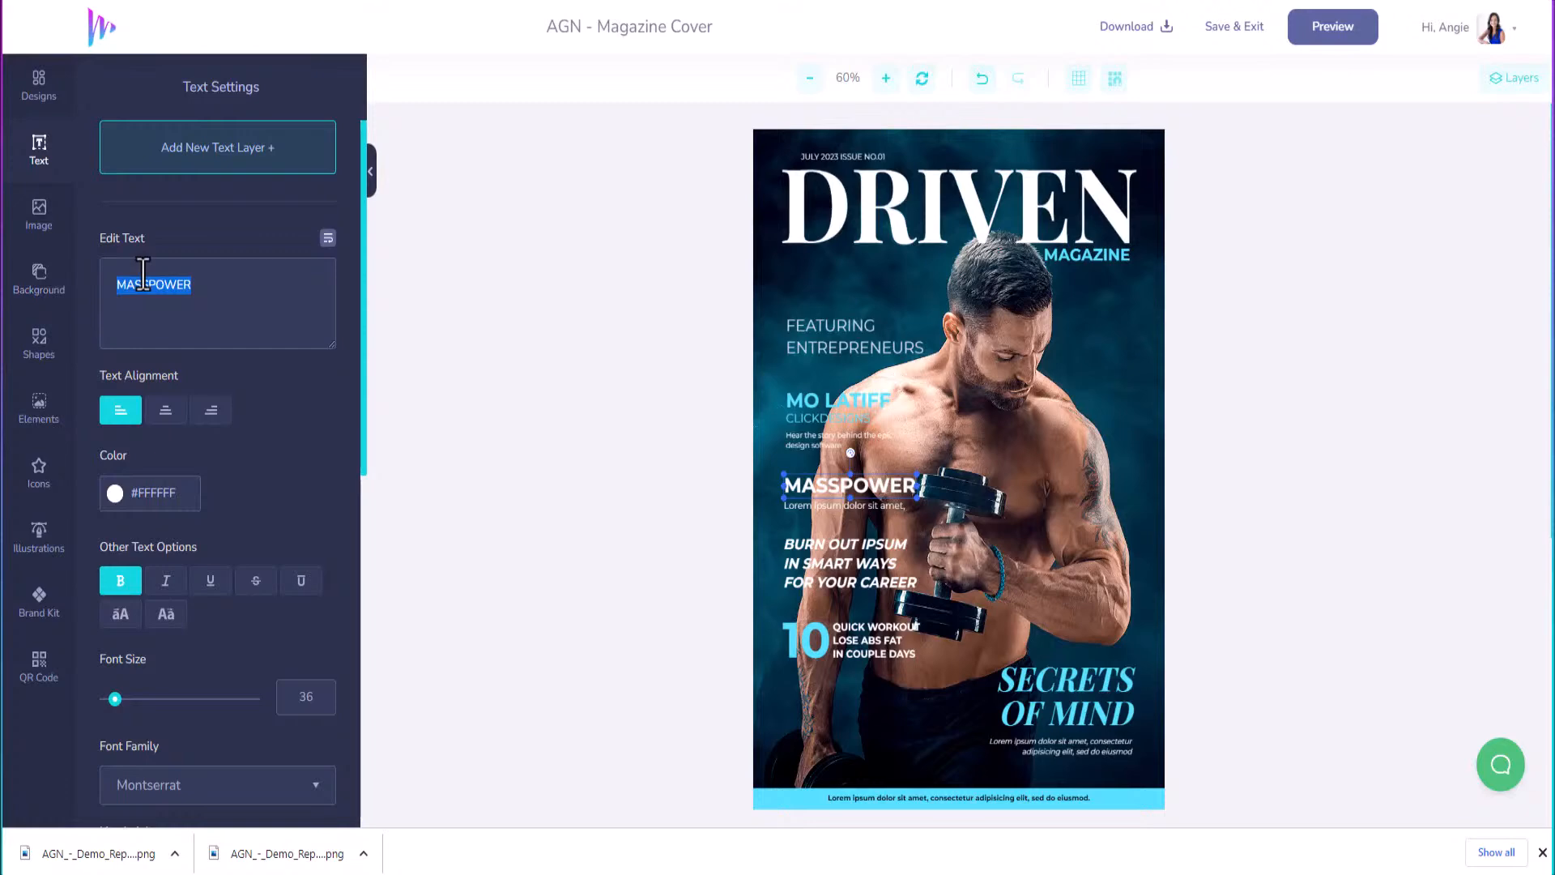
{"action": "type", "text": "AMAZON"}
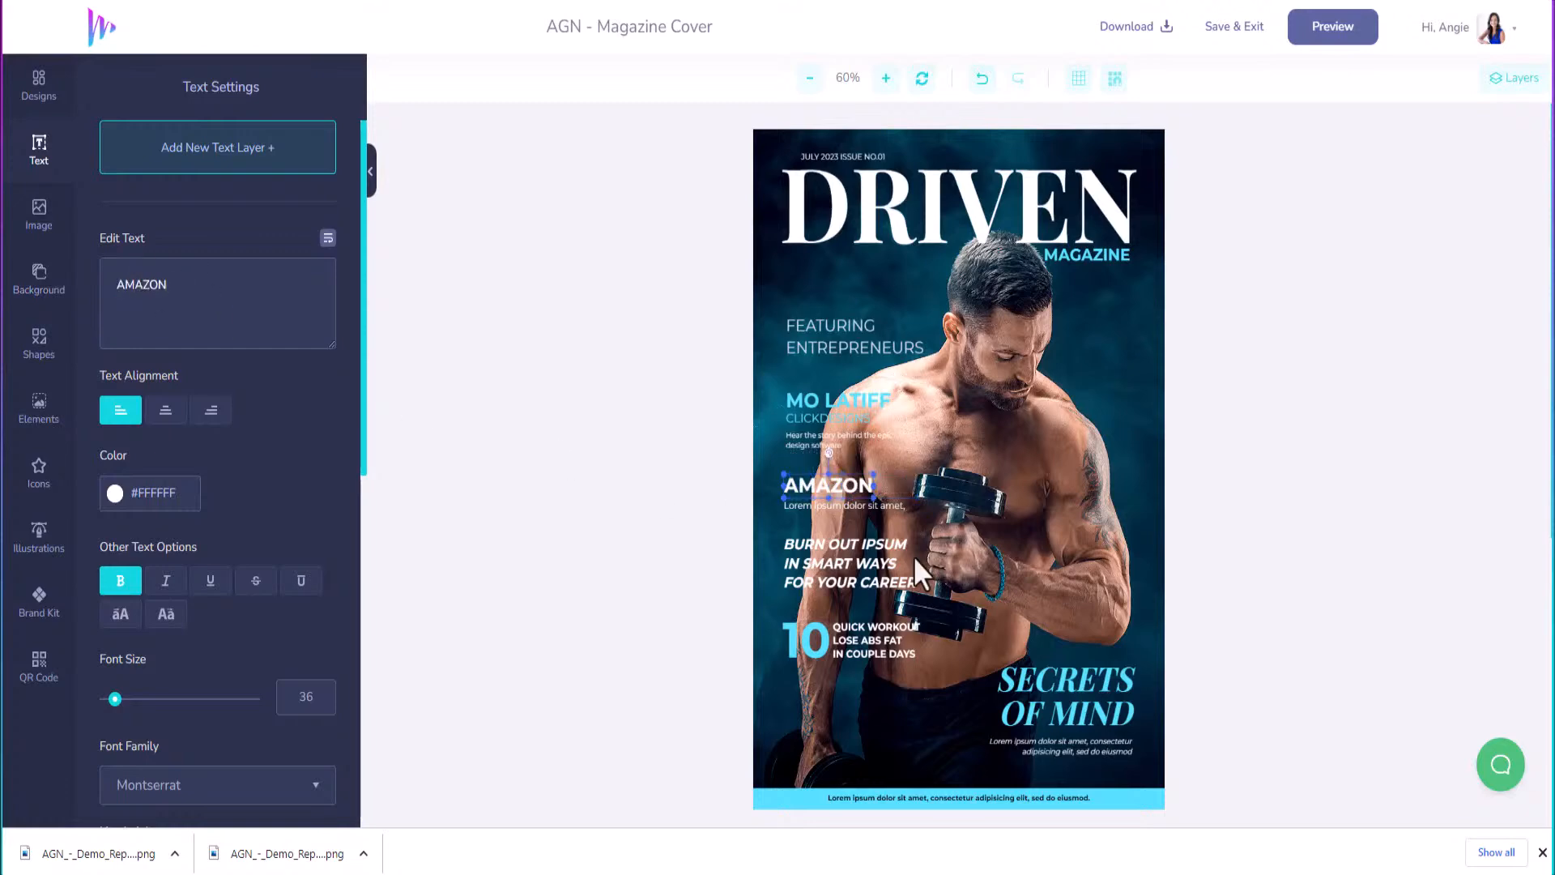
Retype the Lorem ipsum subline beneath it as 'How To Earn Money'.
{"action": "left_click", "coordinate": [877, 503]}
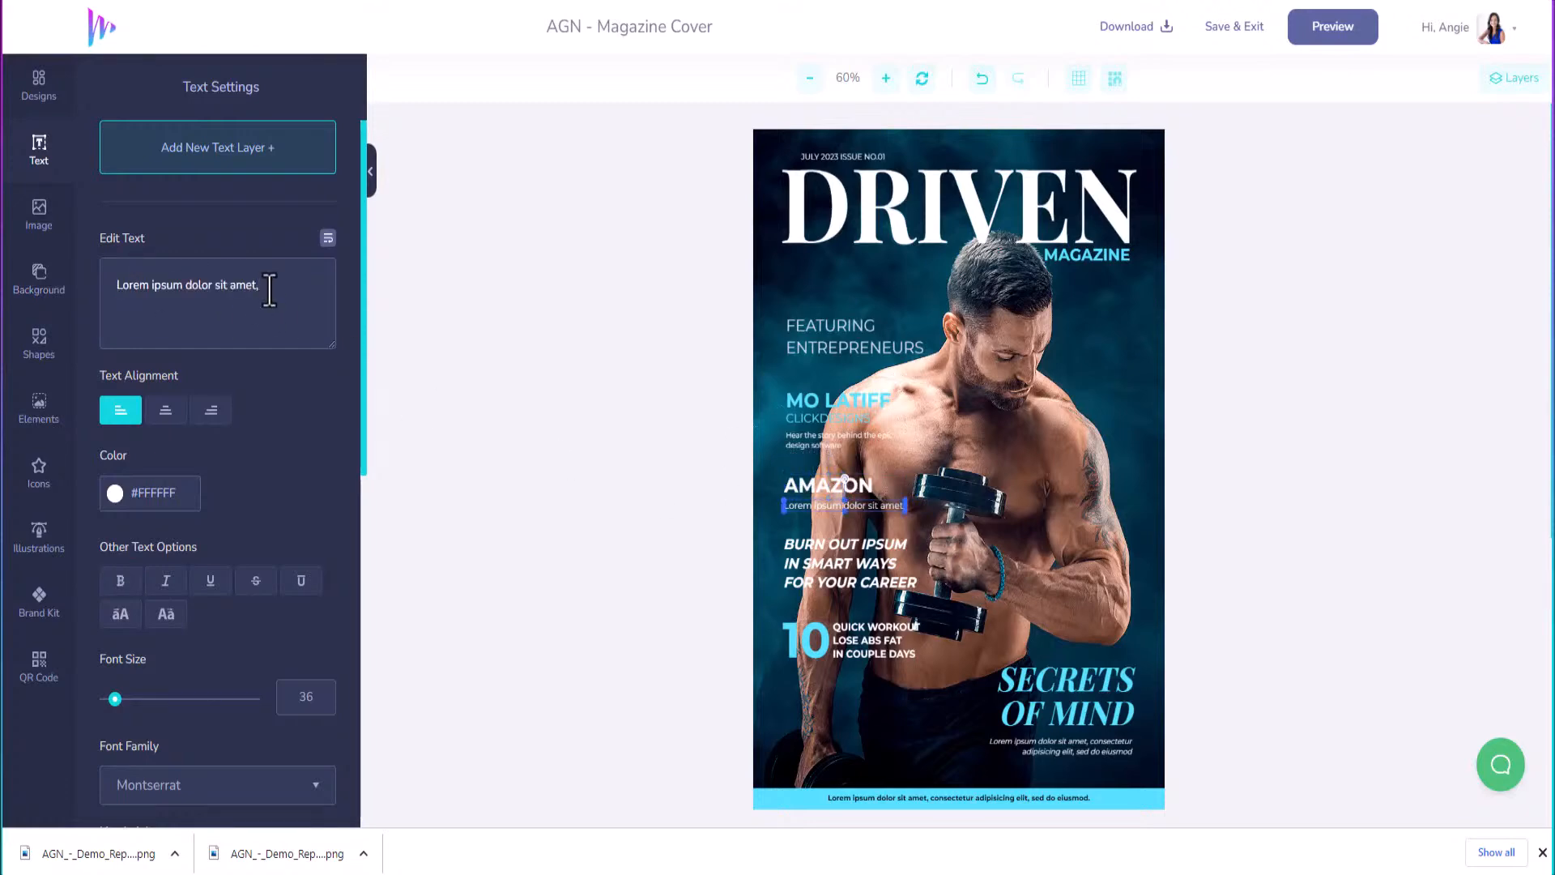
{"action": "left_click_drag", "start_coordinate": [267, 289], "coordinate": [140, 275]}
{"action": "type", "text": "How To"}
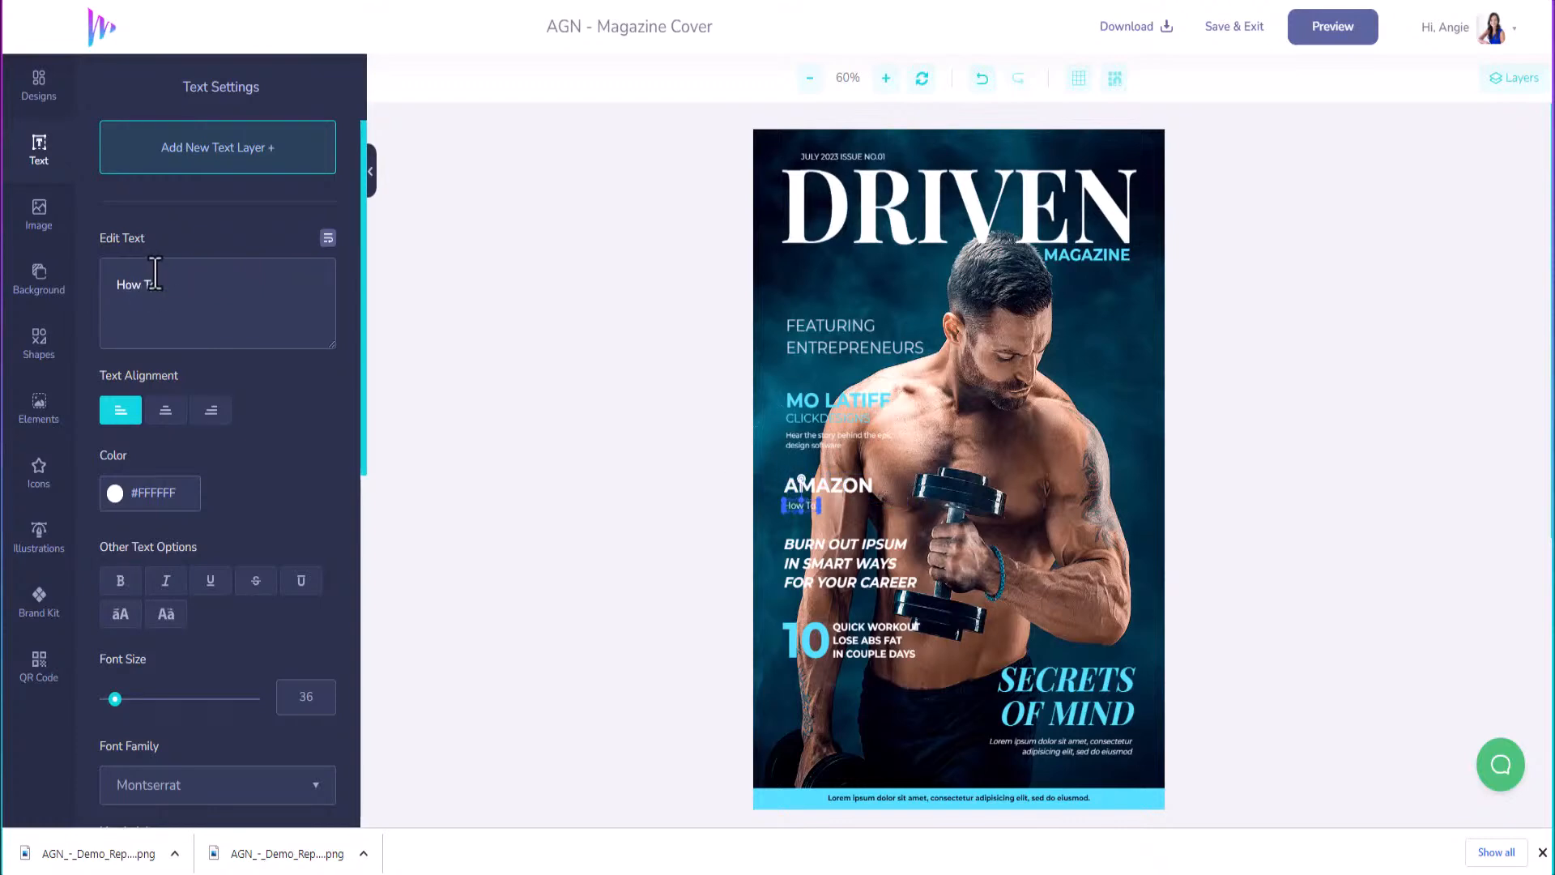
{"action": "type", "text": " Earn Money"}
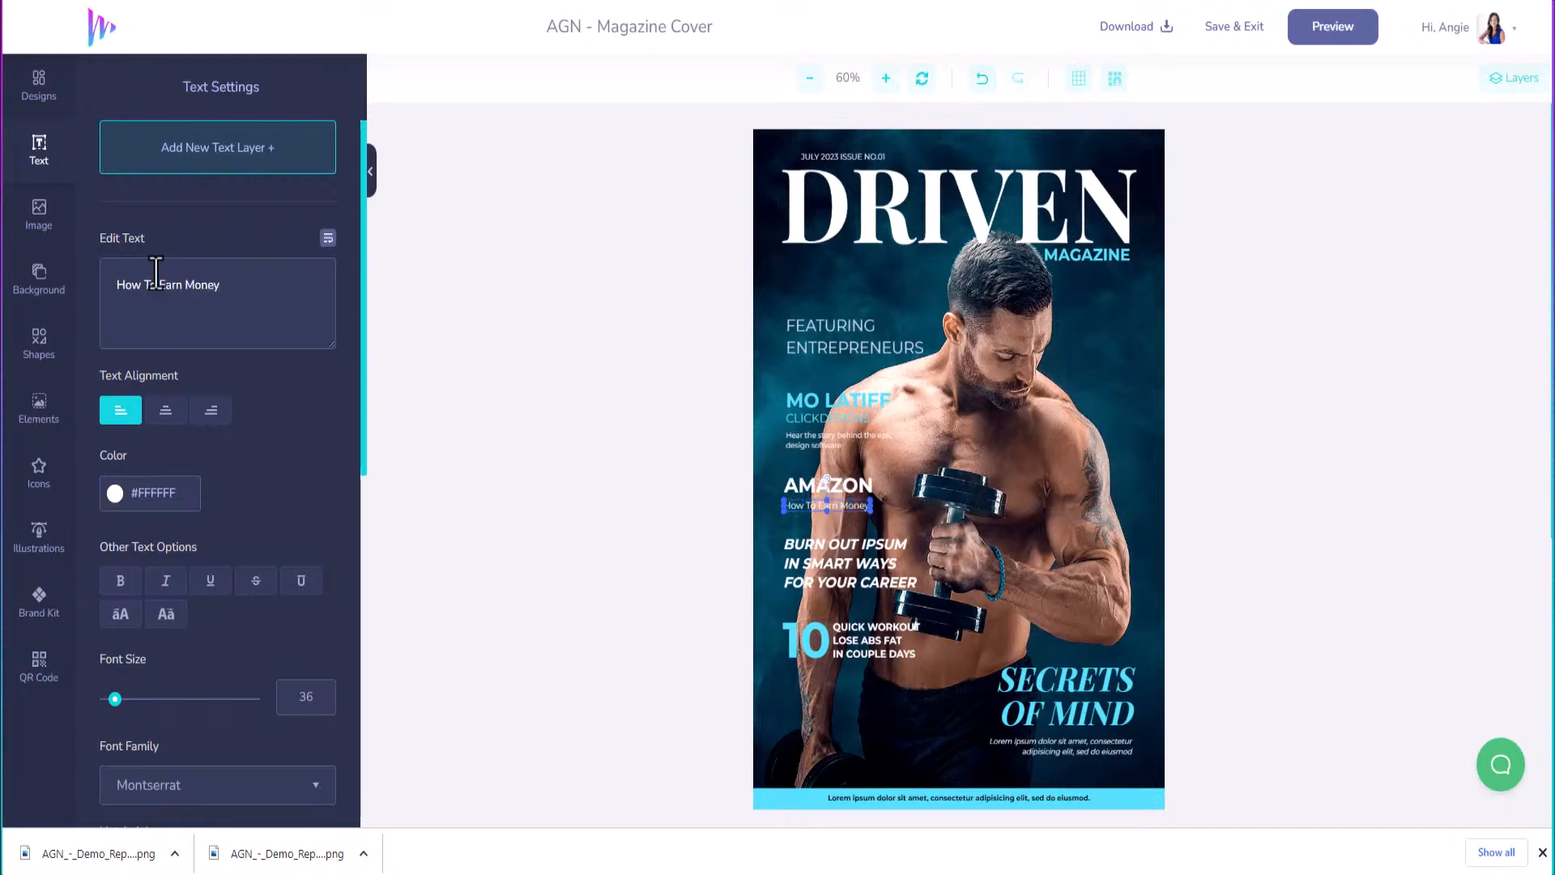
Replace BURN OUT IPSUM with 'WHY TAKING RISKS CAN LEAD TO SUCCESS'.
{"action": "left_click", "coordinate": [822, 549]}
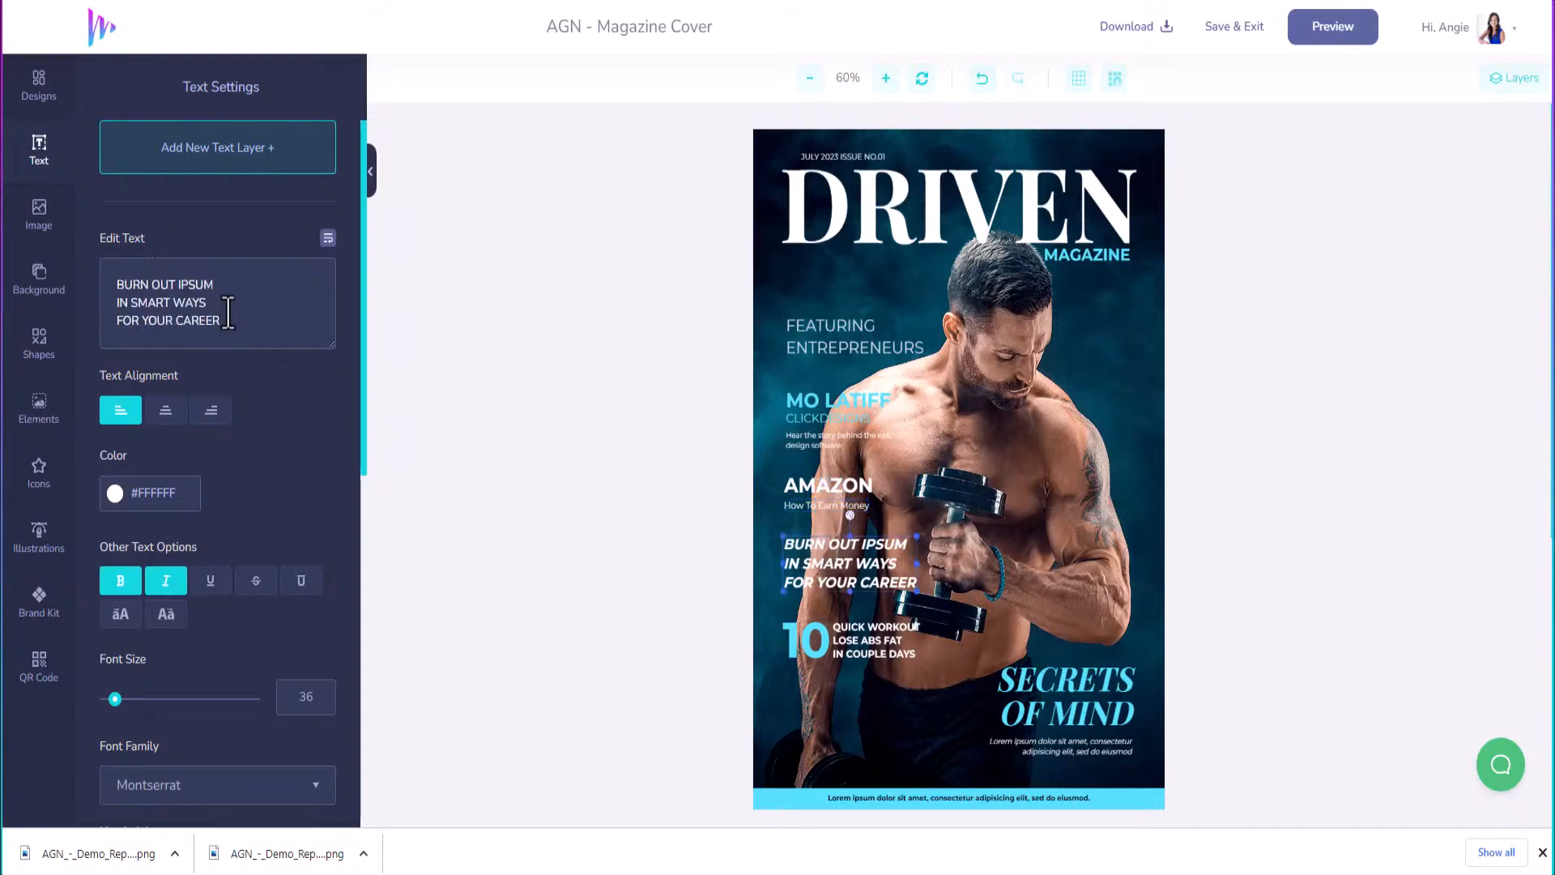
{"action": "left_click_drag", "start_coordinate": [231, 324], "coordinate": [56, 278]}
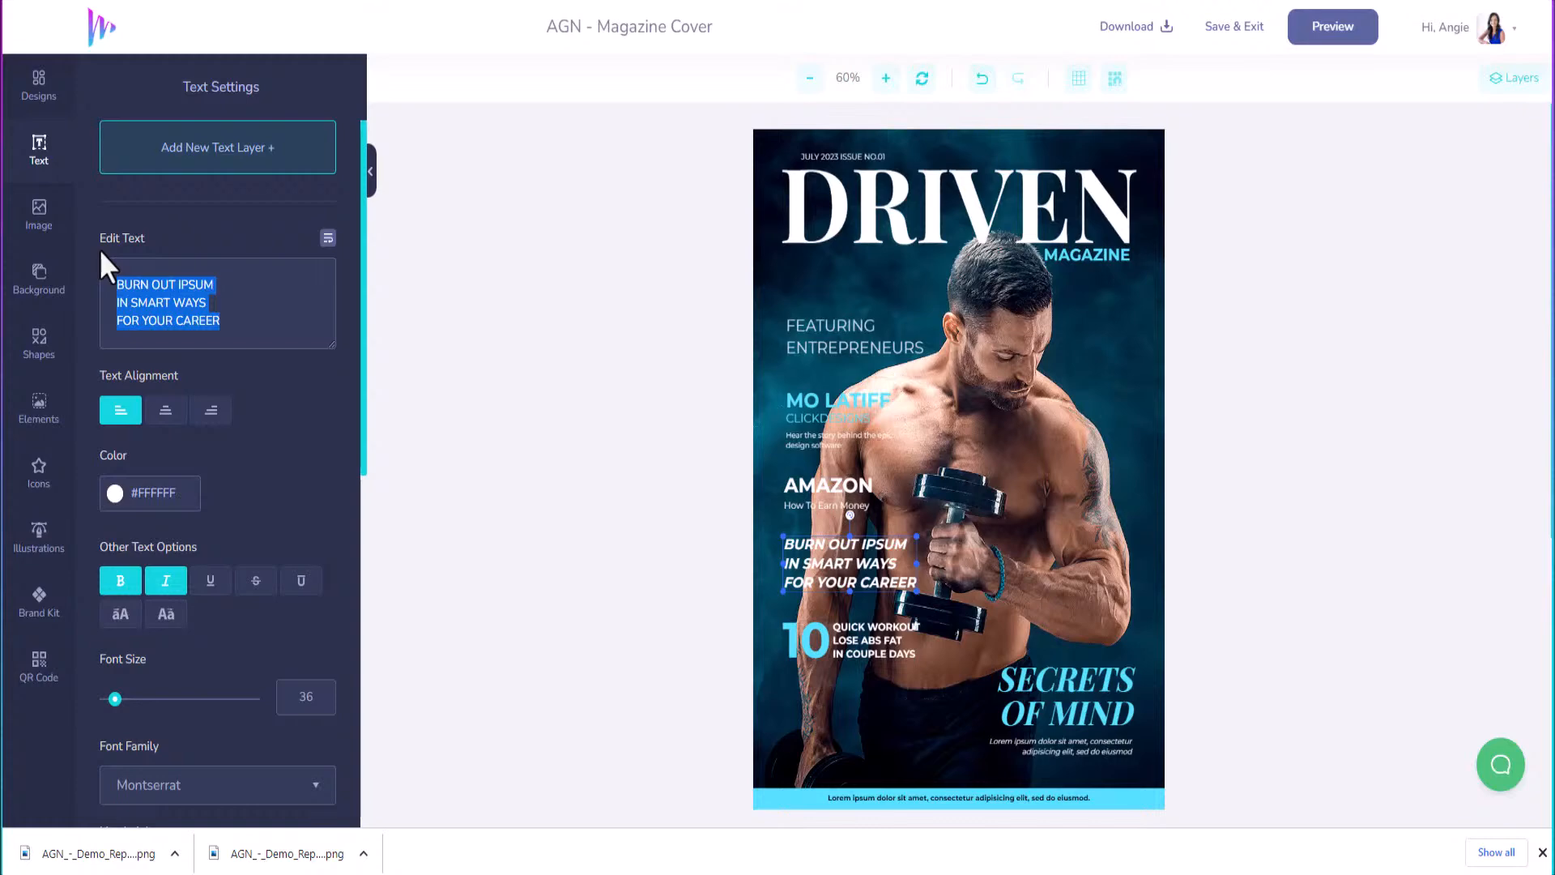
{"action": "type", "text": "WH"}
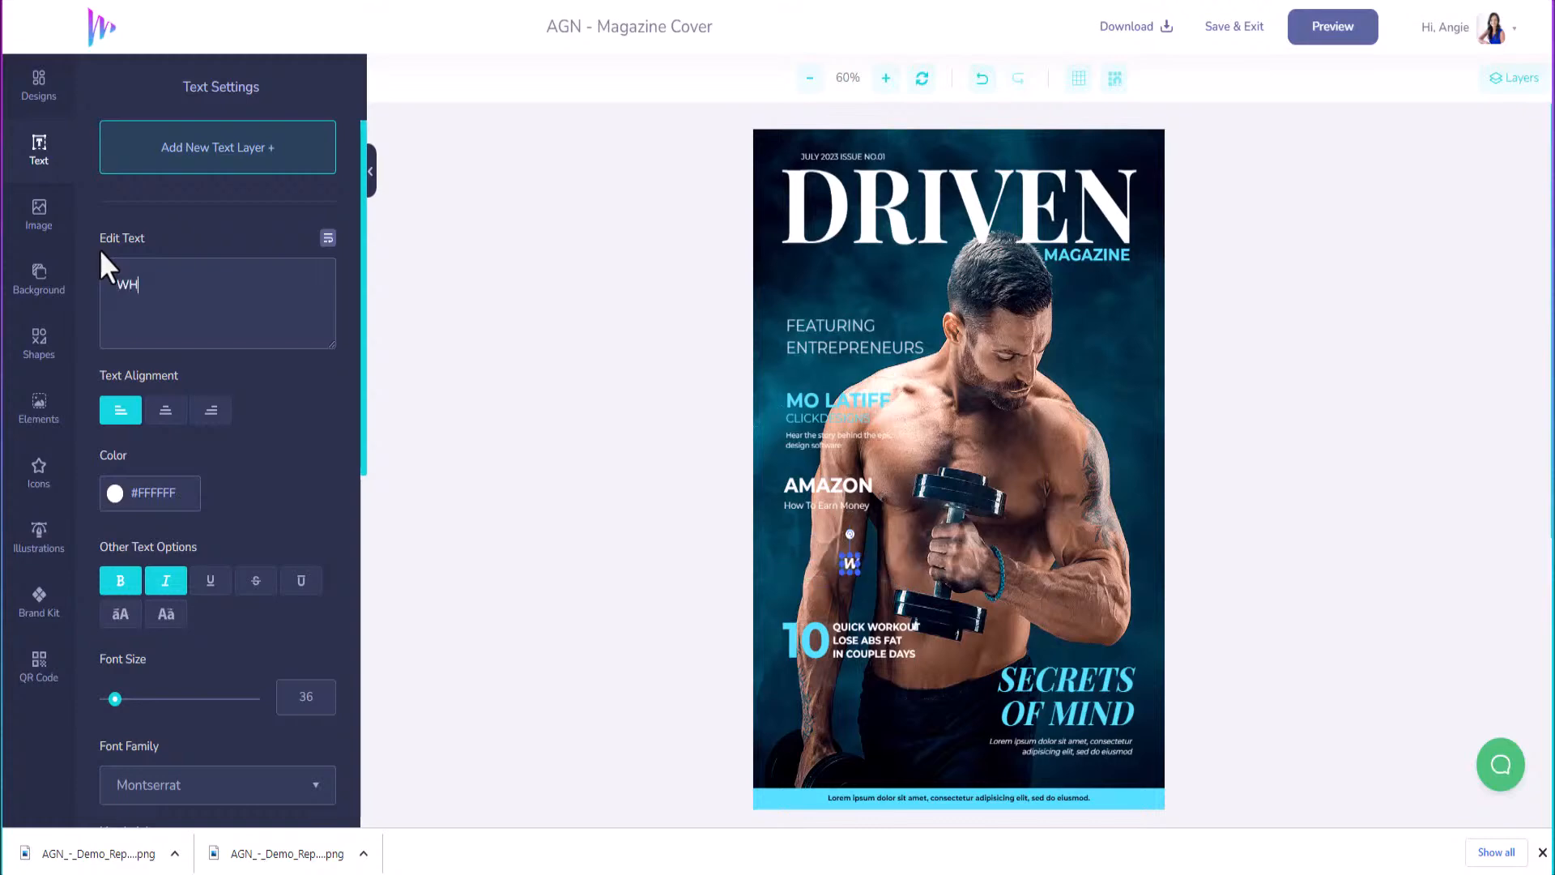
{"action": "type", "text": "A"}
{"action": "type", "text": "T"}
{"action": "key", "text": "BackSpace"}
{"action": "key", "text": "BackSpace"}
{"action": "type", "text": "Y TAKING R"}
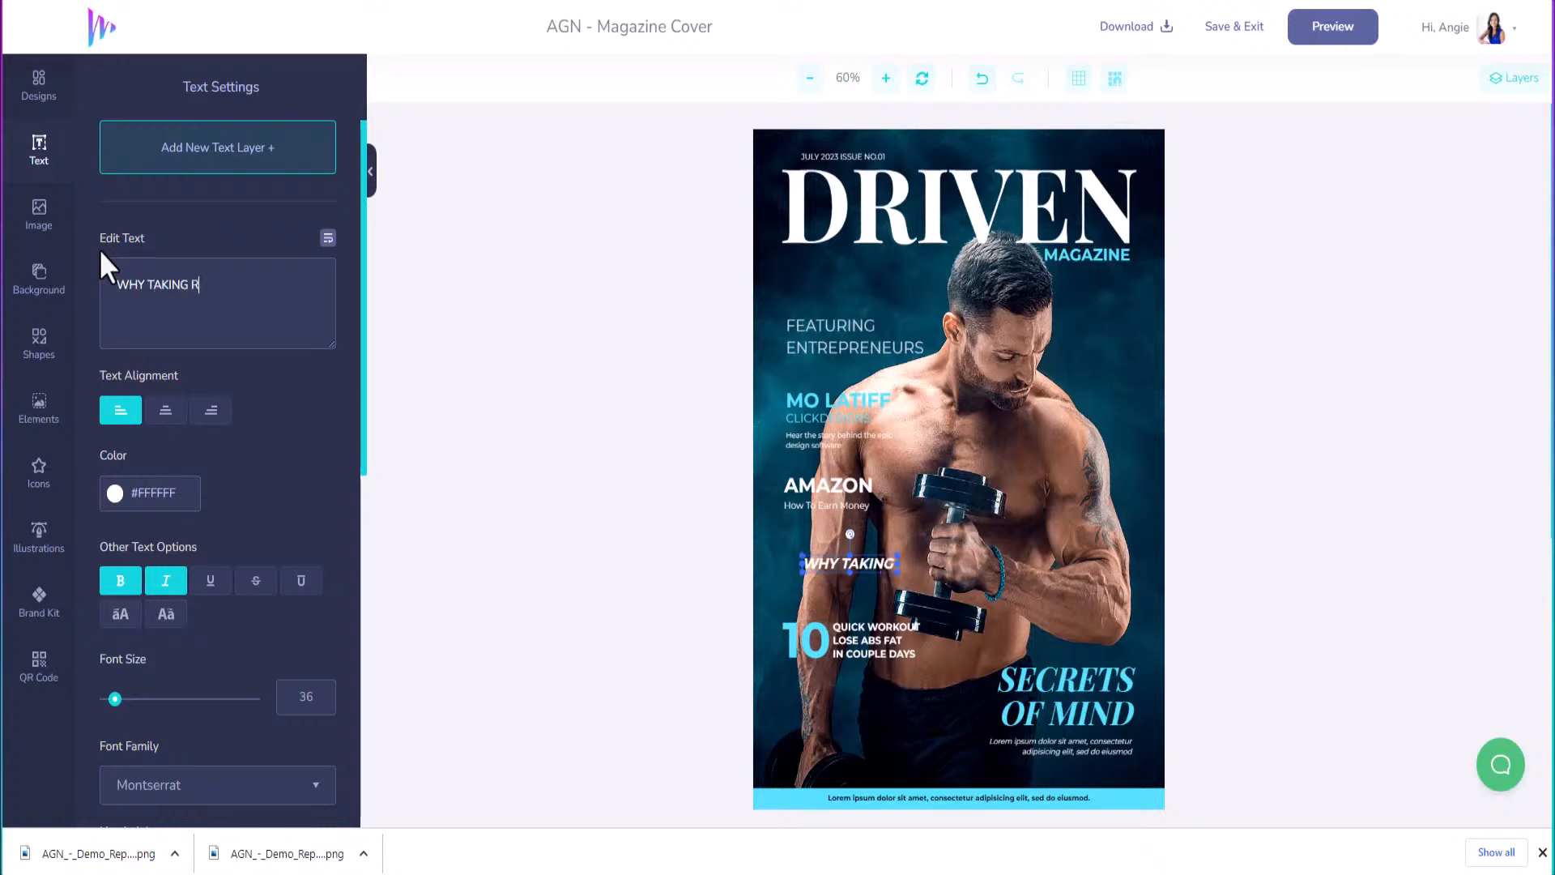
{"action": "type", "text": "ISKS CAN"}
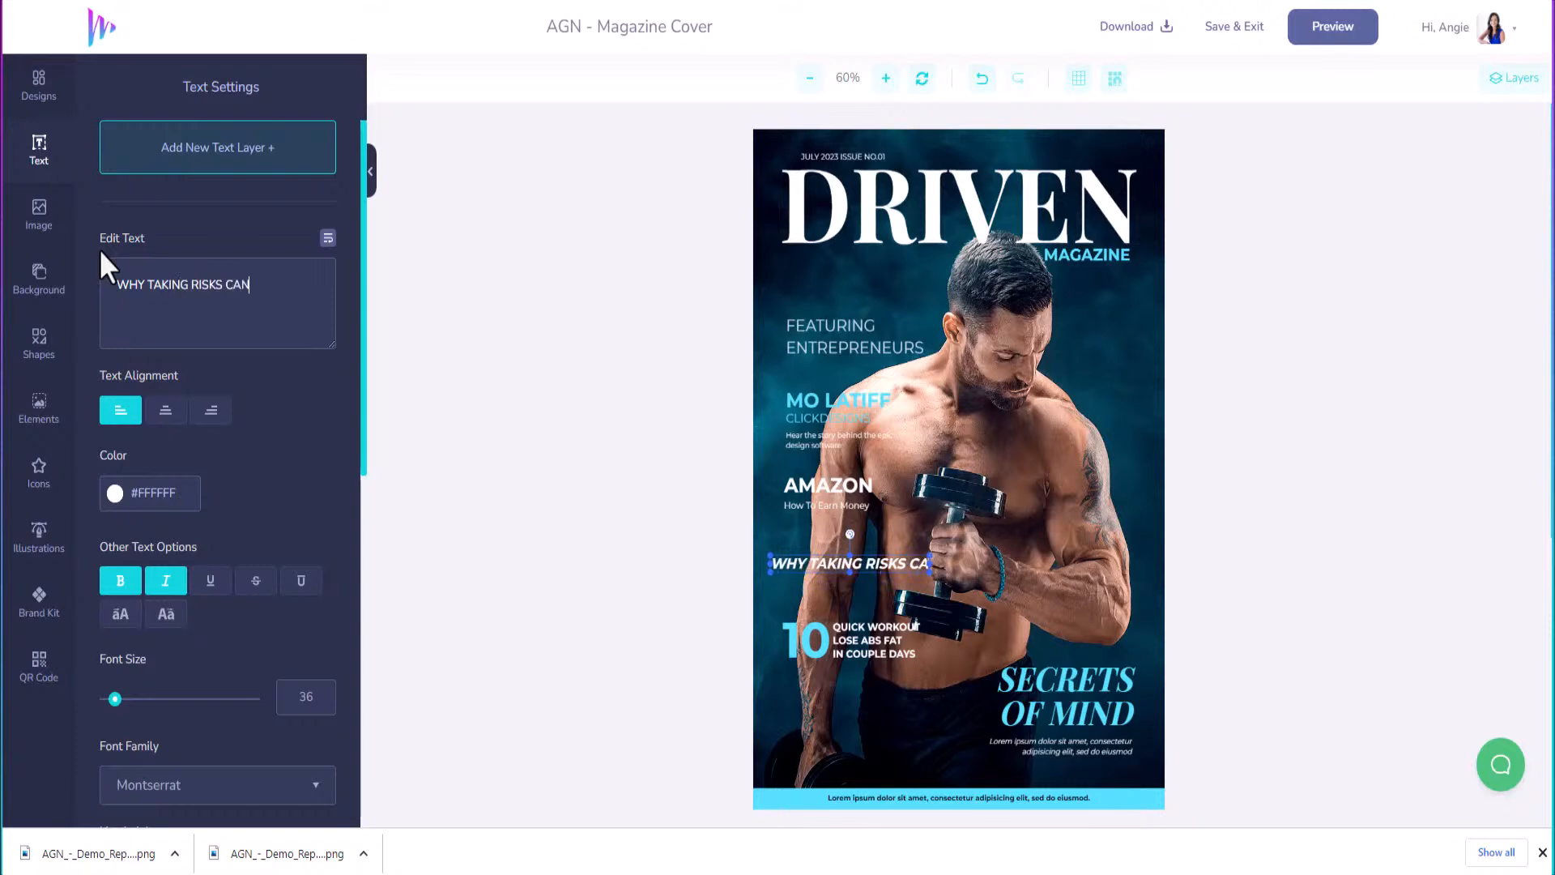
{"action": "type", "text": " LEAD "}
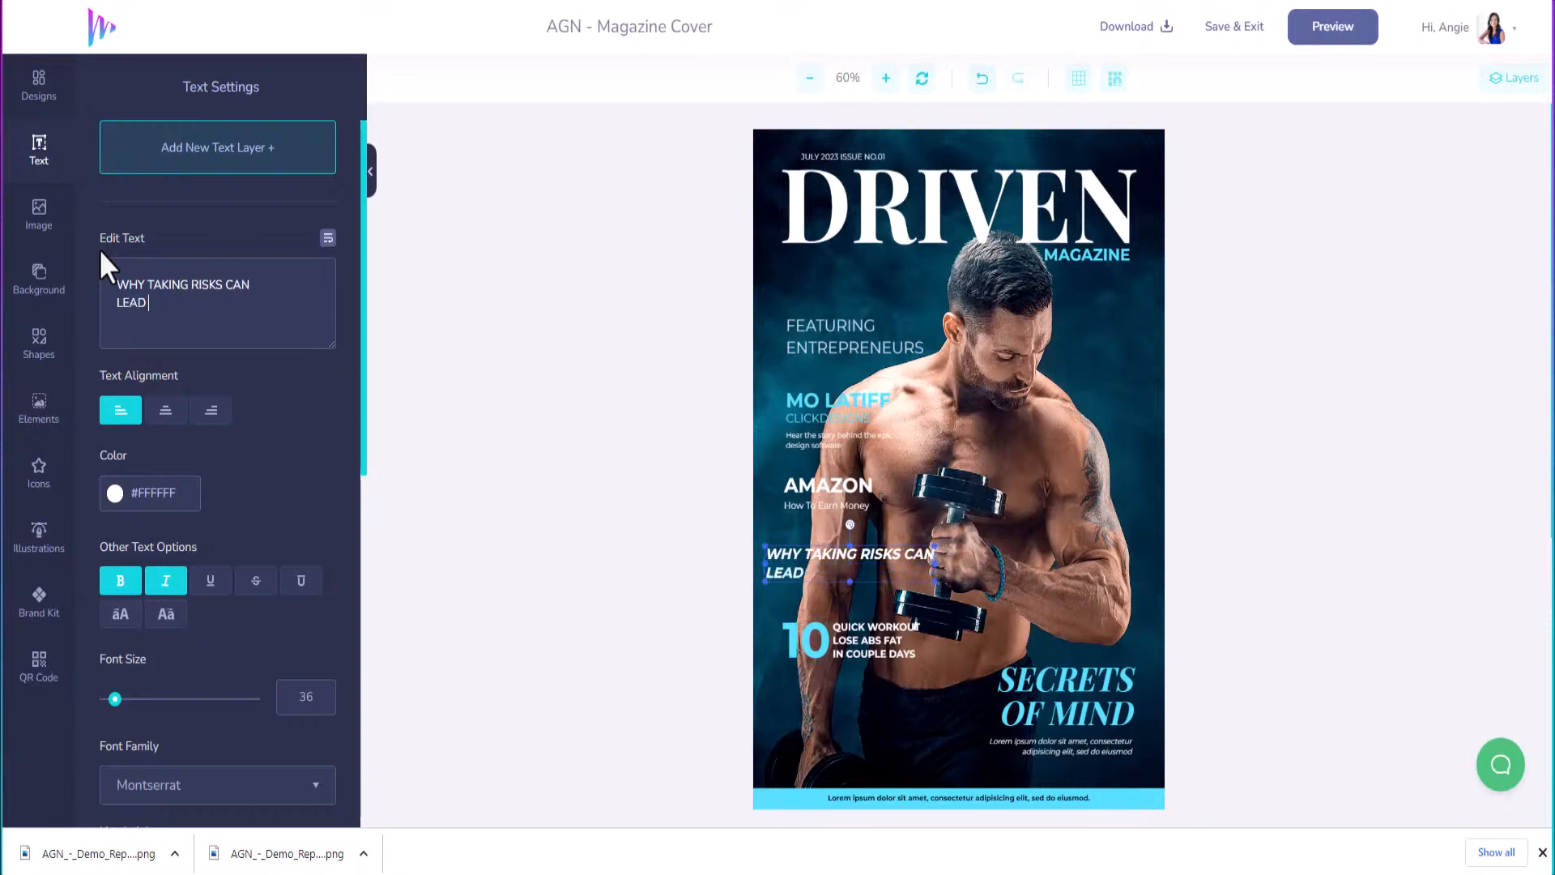
{"action": "type", "text": "TO SUCCESS"}
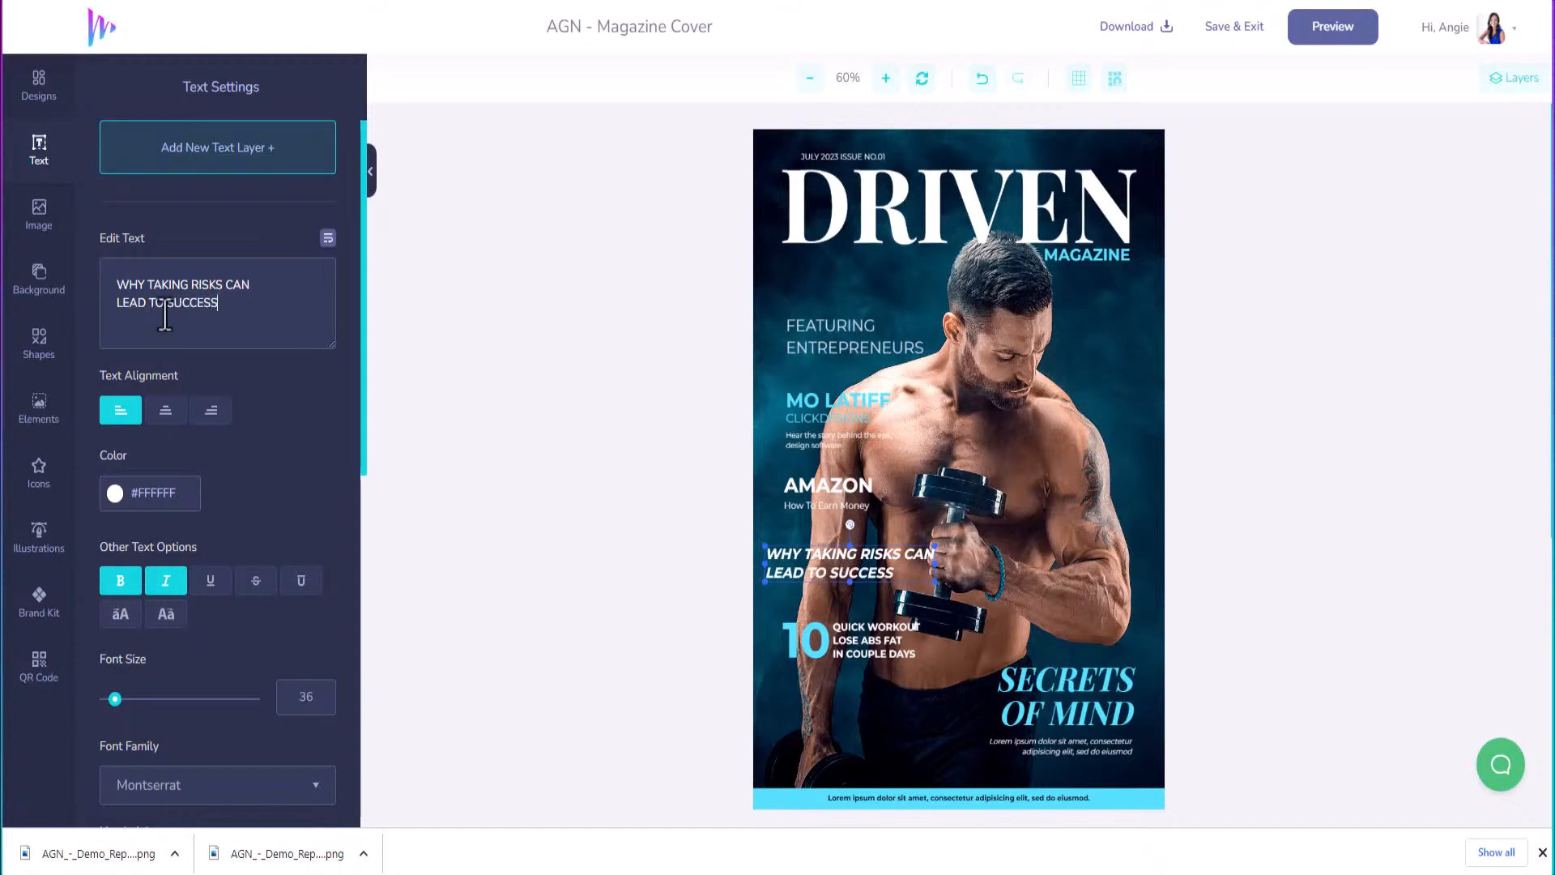
Retype the QUICK WORKOUT text beside the 10 as 'WAYS TO MAKE MONEY ONLINE IN 2023'.
{"action": "left_click", "coordinate": [872, 640]}
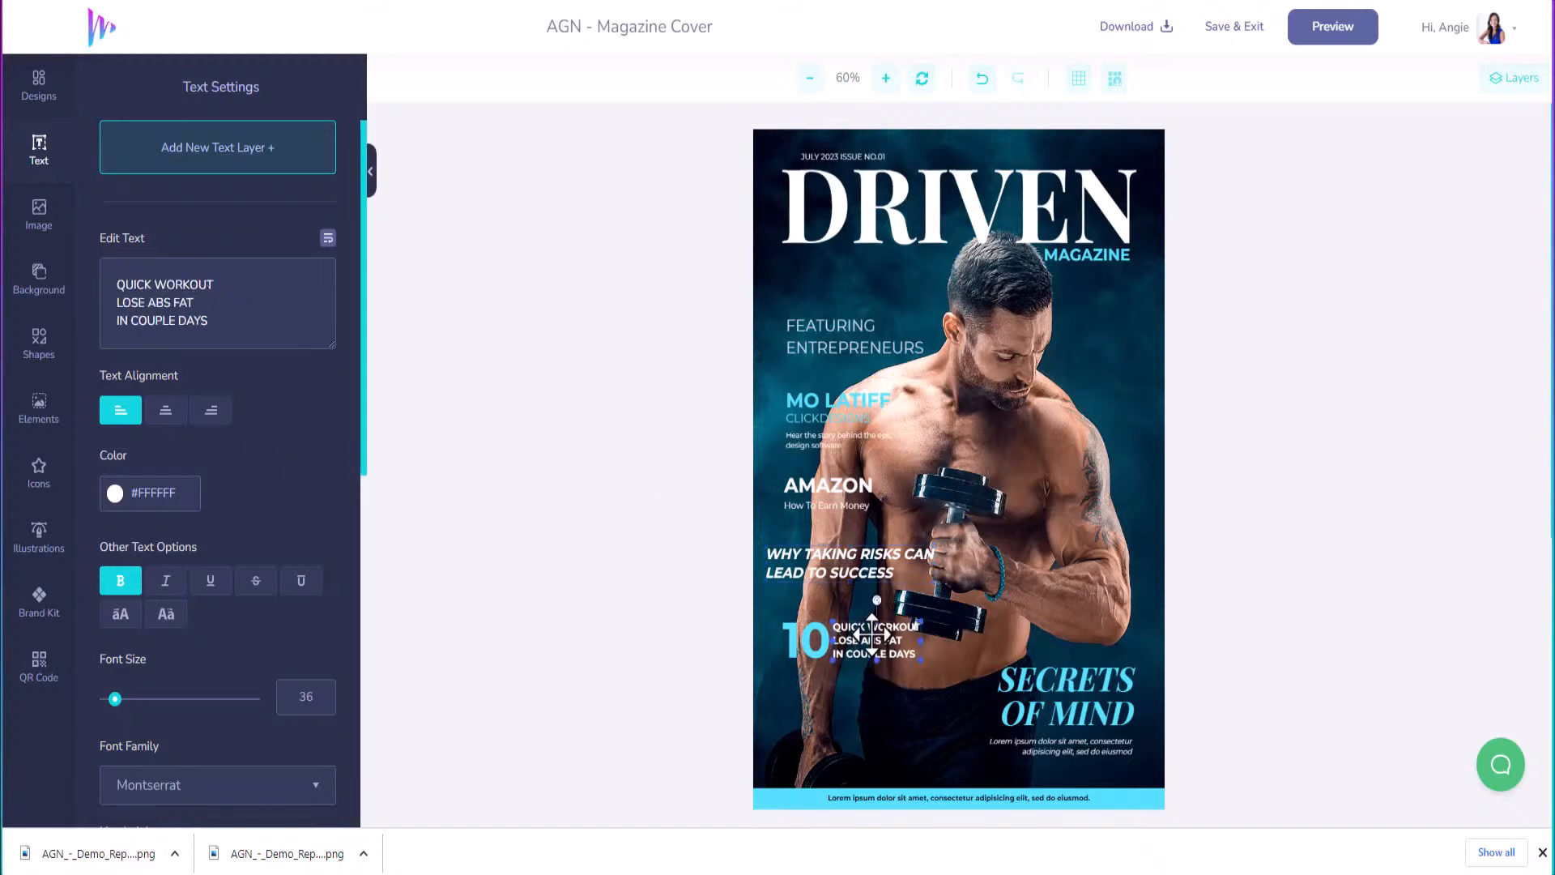
{"action": "left_click_drag", "start_coordinate": [220, 320], "coordinate": [75, 285]}
{"action": "type", "text": "WAYS TO MAKE"}
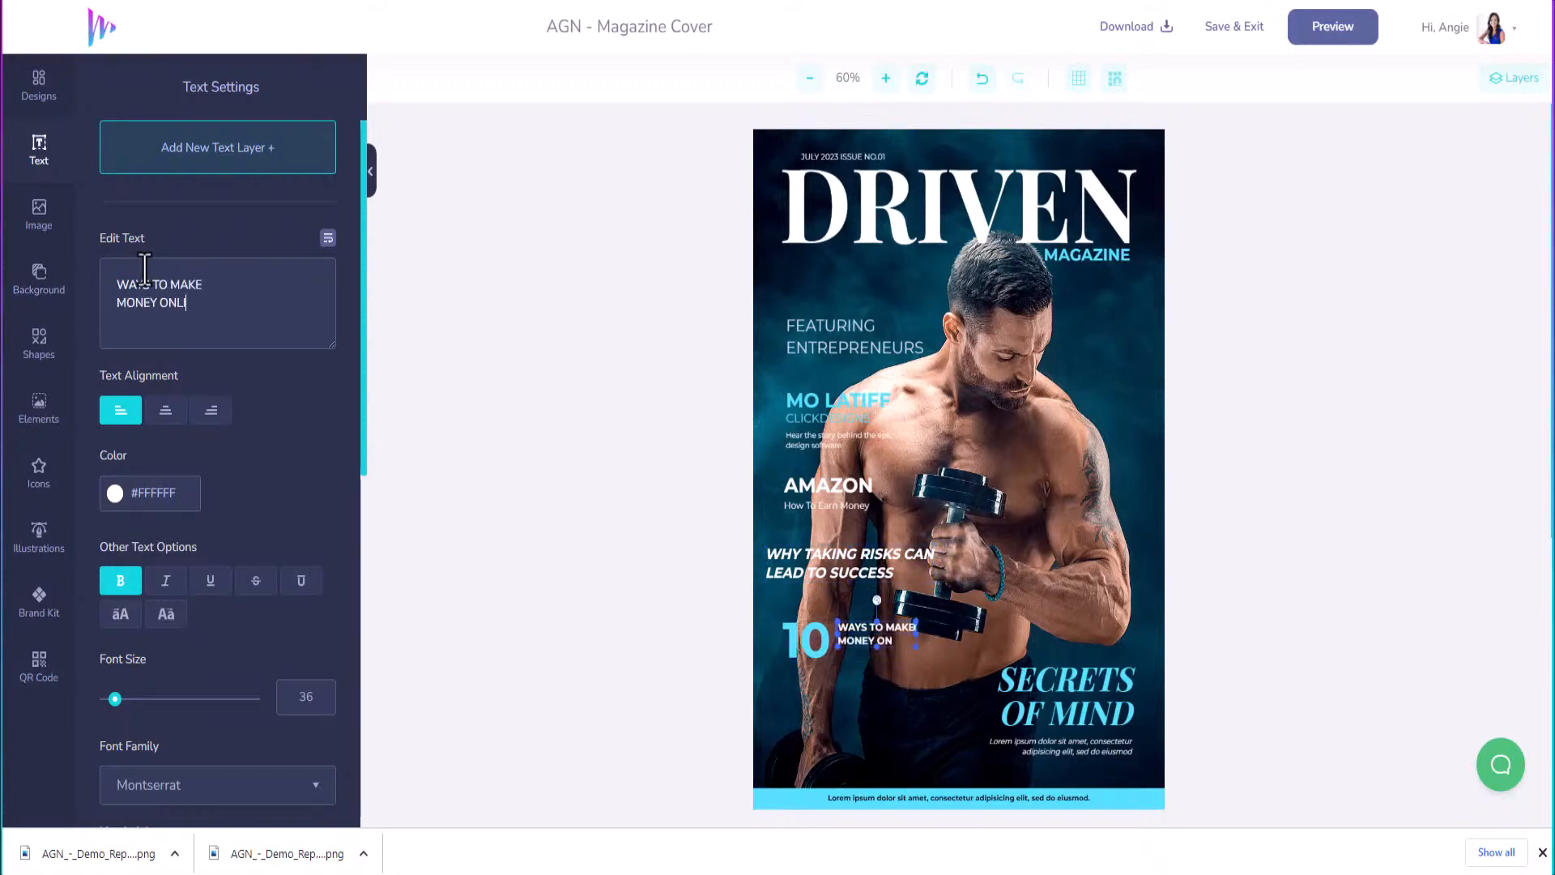
{"action": "key", "text": "Return"}
{"action": "type", "text": "IN 2023"}
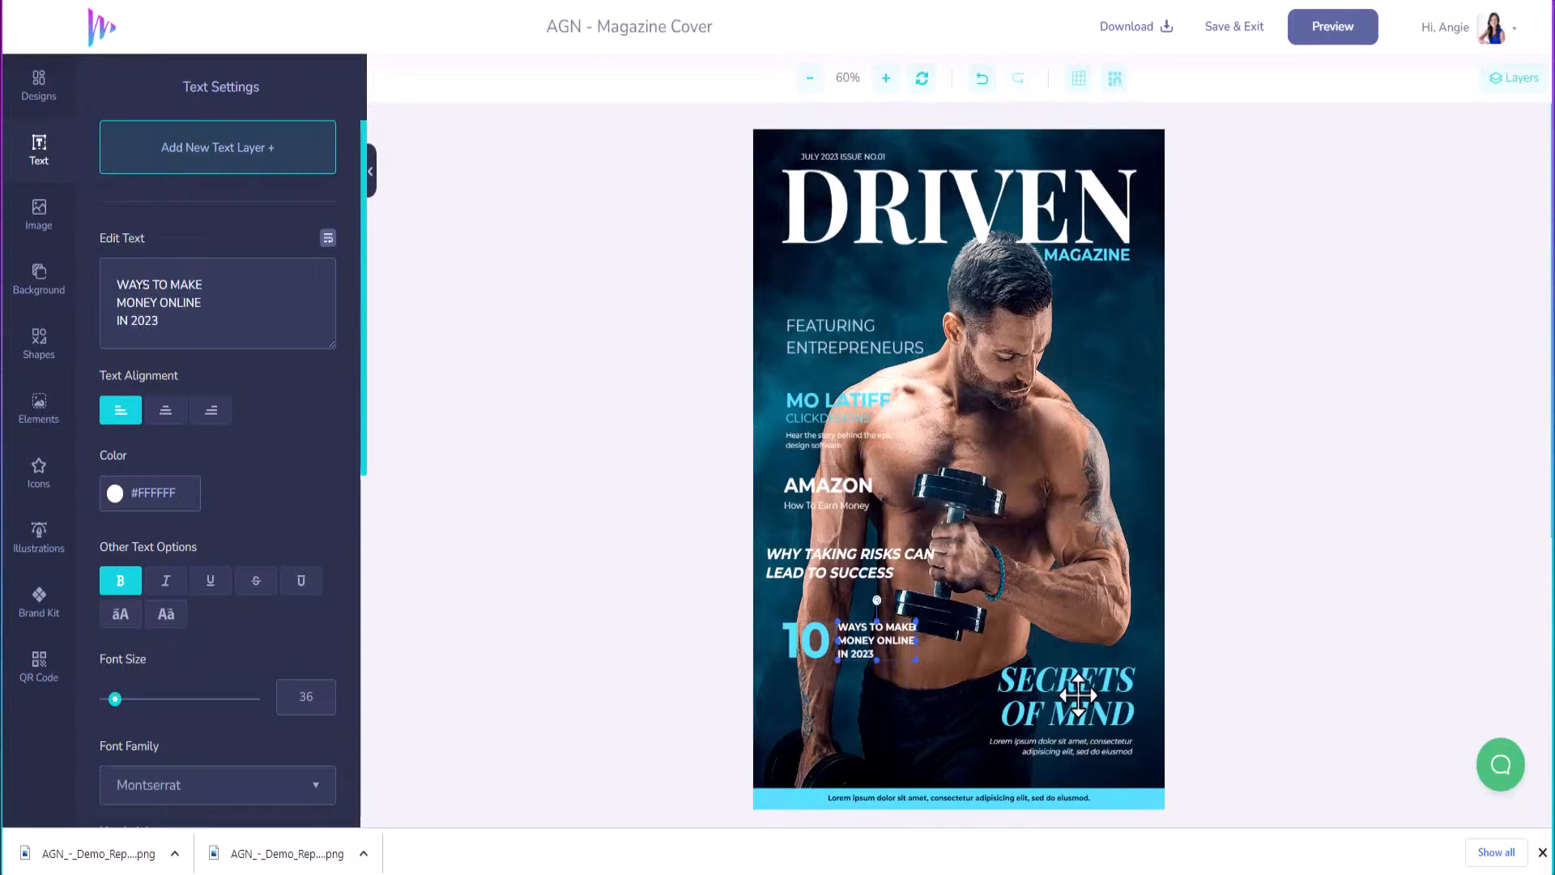
Change SECRETS OF MIND to SECRETS OF INFLUENCERS, INFLUENCERS on line two, nudged slightly left.
{"action": "left_click", "coordinate": [1076, 707]}
{"action": "left_click_drag", "start_coordinate": [164, 304], "coordinate": [133, 307]}
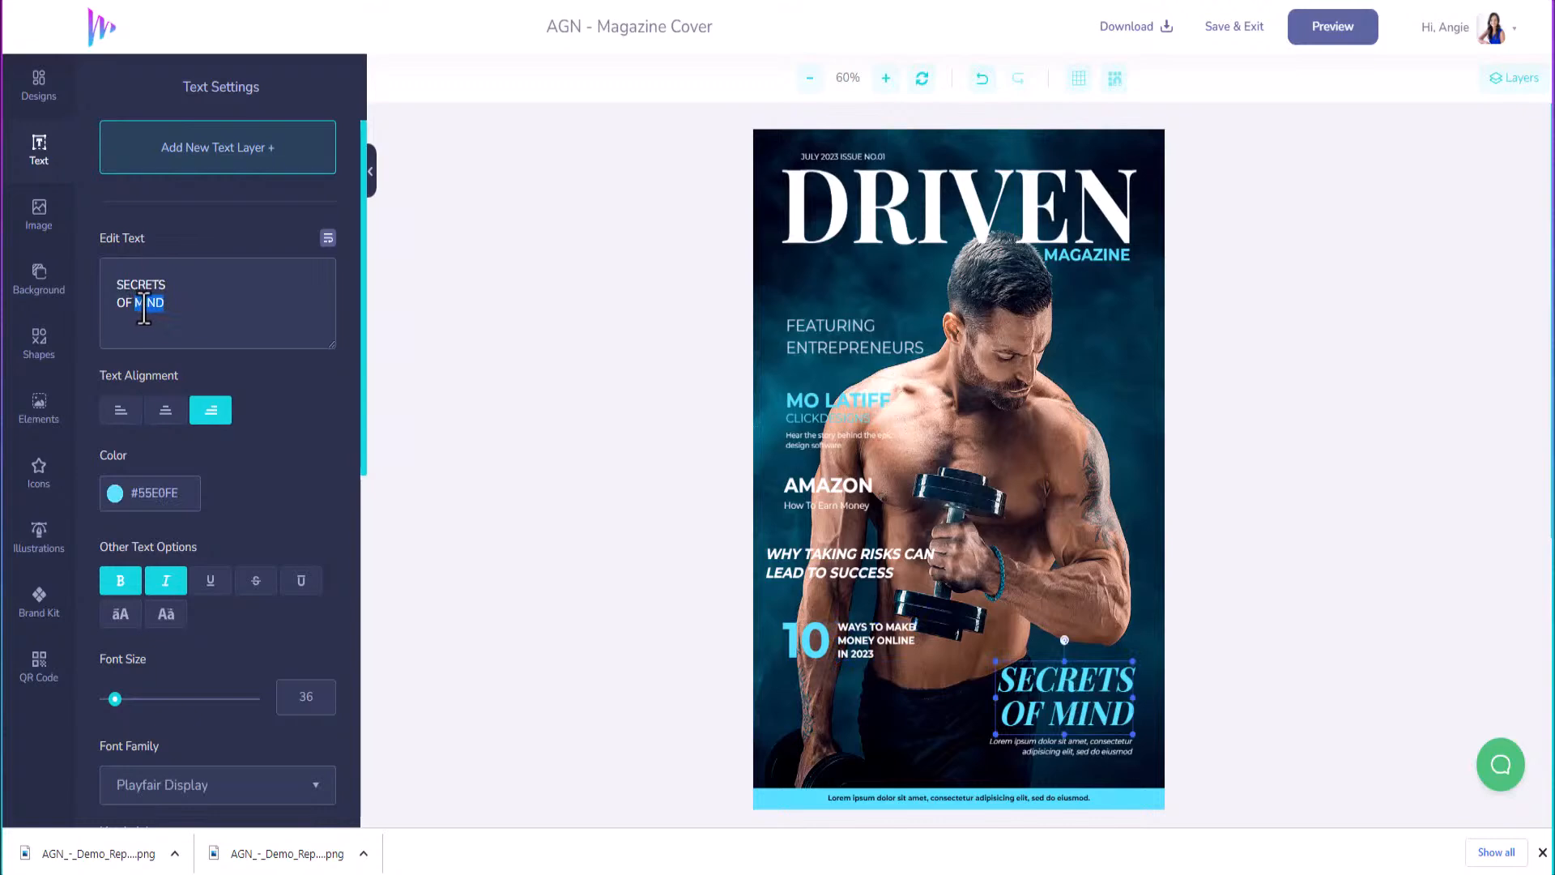
{"action": "type", "text": "INFLUENCERS"}
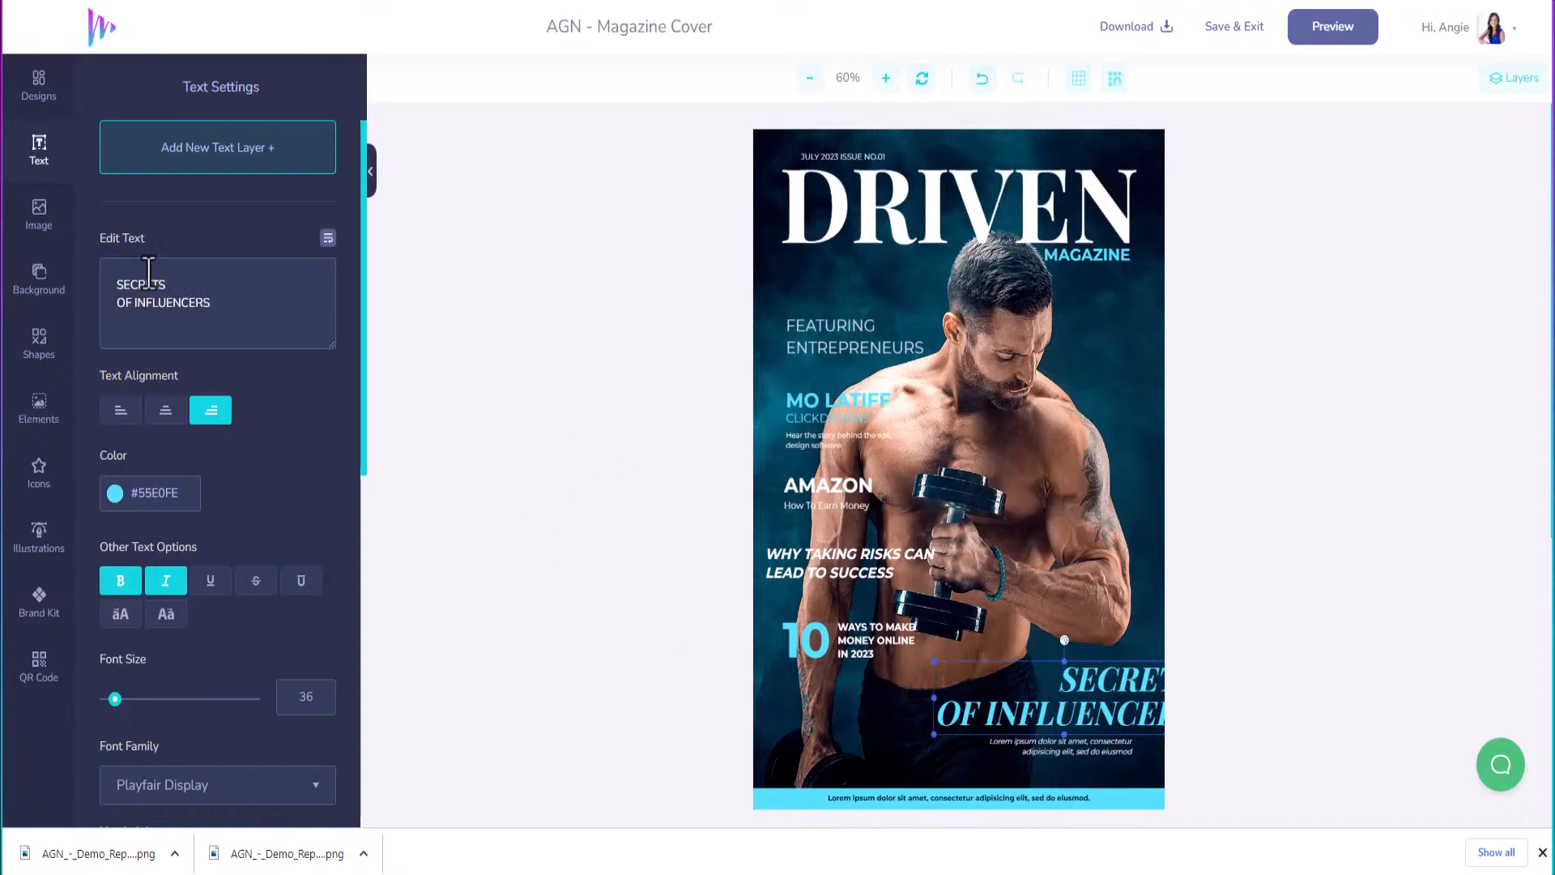
{"action": "left_click", "coordinate": [178, 291]}
{"action": "key", "text": "Delete"}
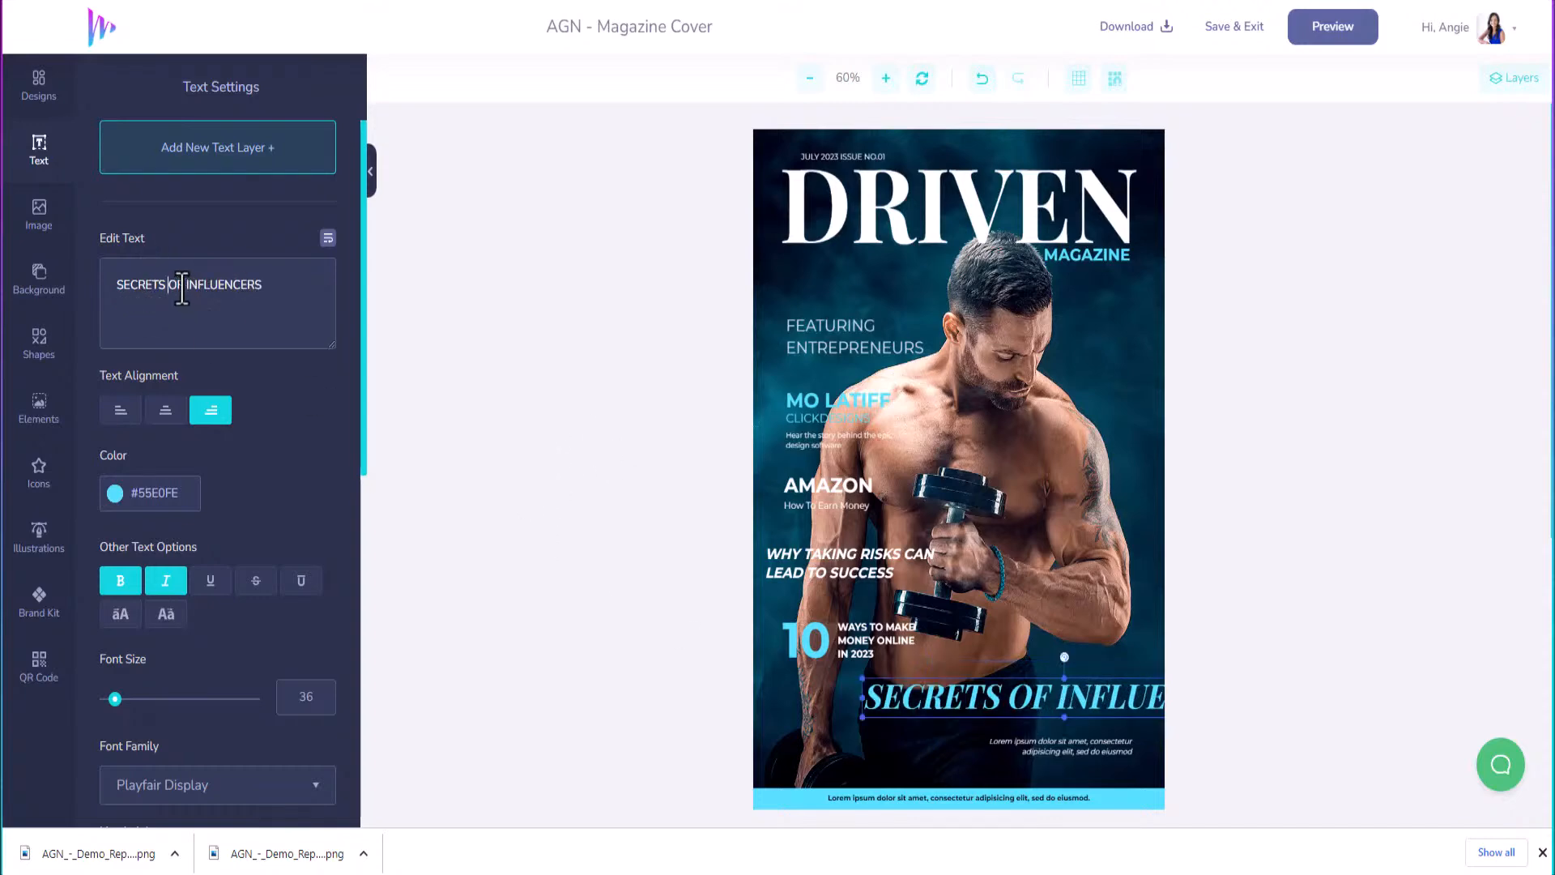
{"action": "left_click", "coordinate": [182, 286]}
{"action": "key", "text": "BackSpace"}
{"action": "key", "text": "Return"}
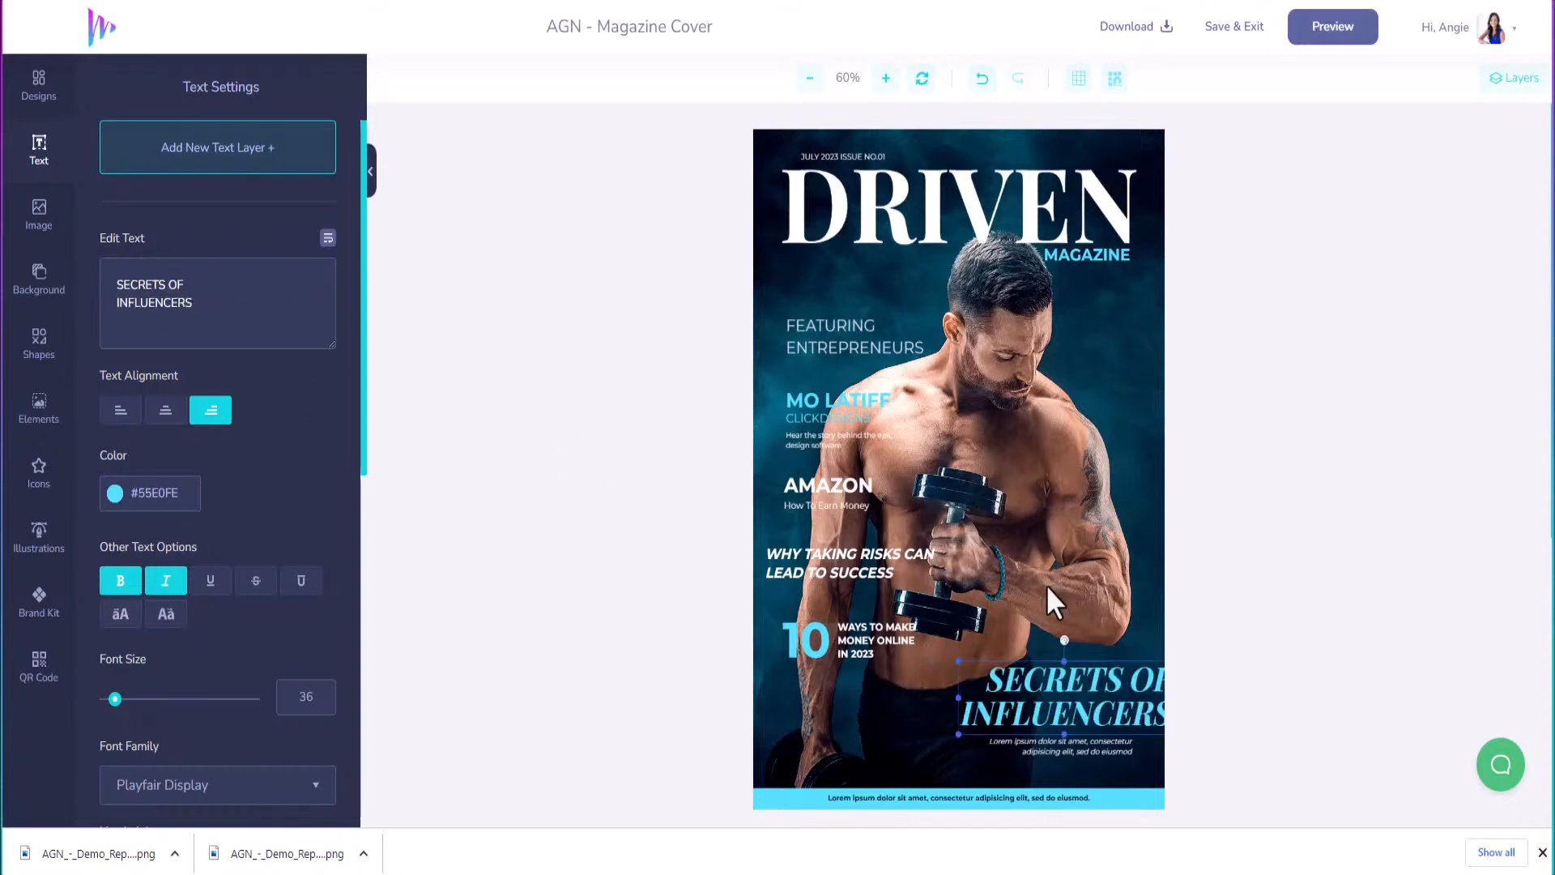
{"action": "left_click", "coordinate": [1043, 669]}
{"action": "left_click_drag", "start_coordinate": [1043, 670], "coordinate": [1023, 669]}
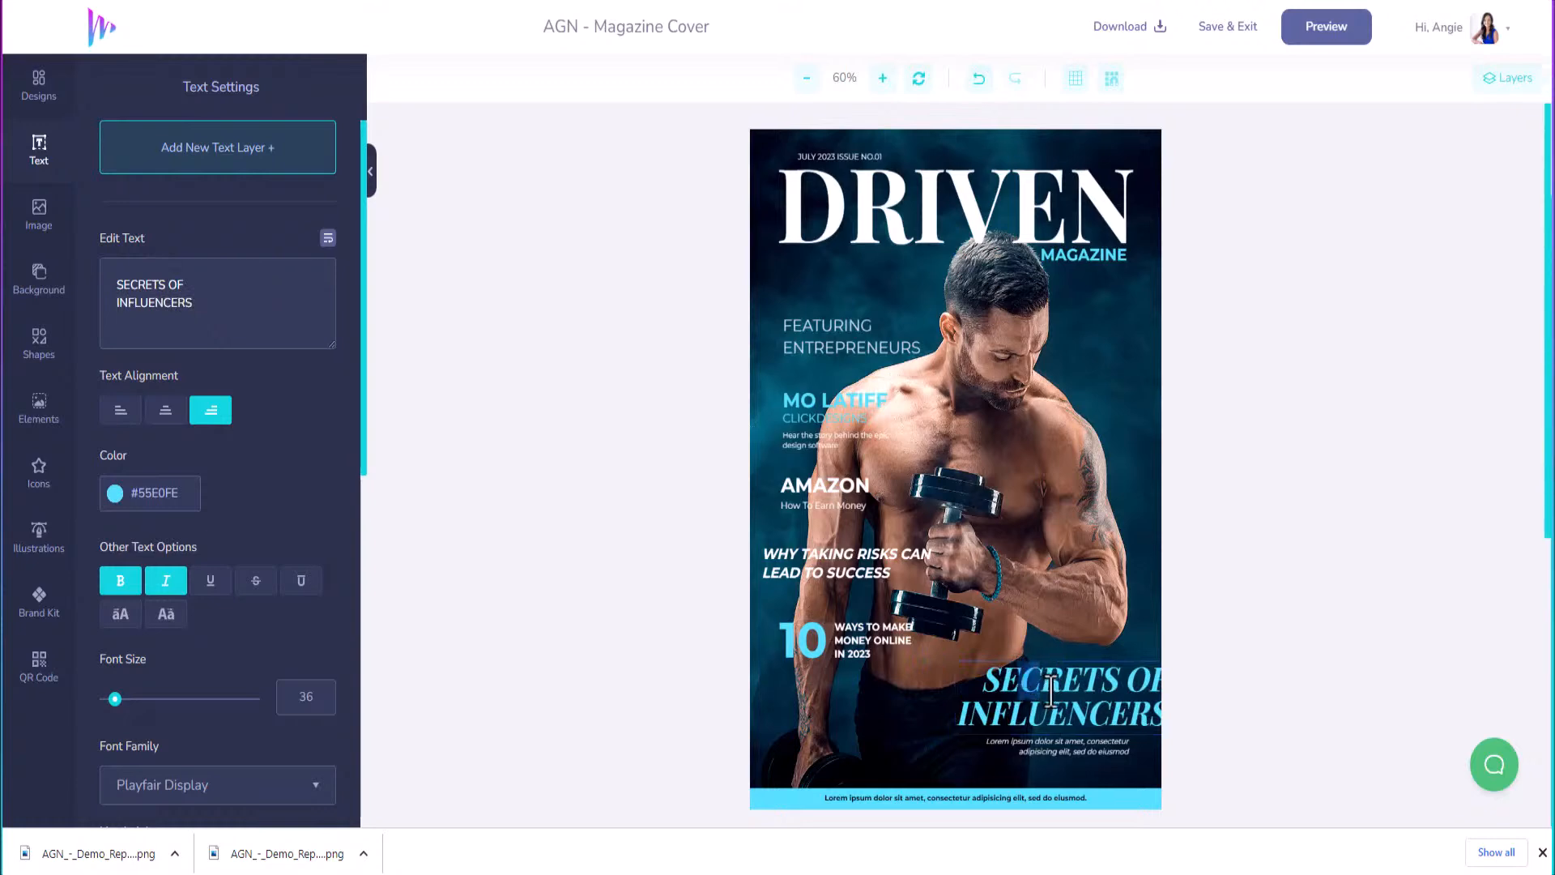
{"action": "left_click", "coordinate": [1080, 641]}
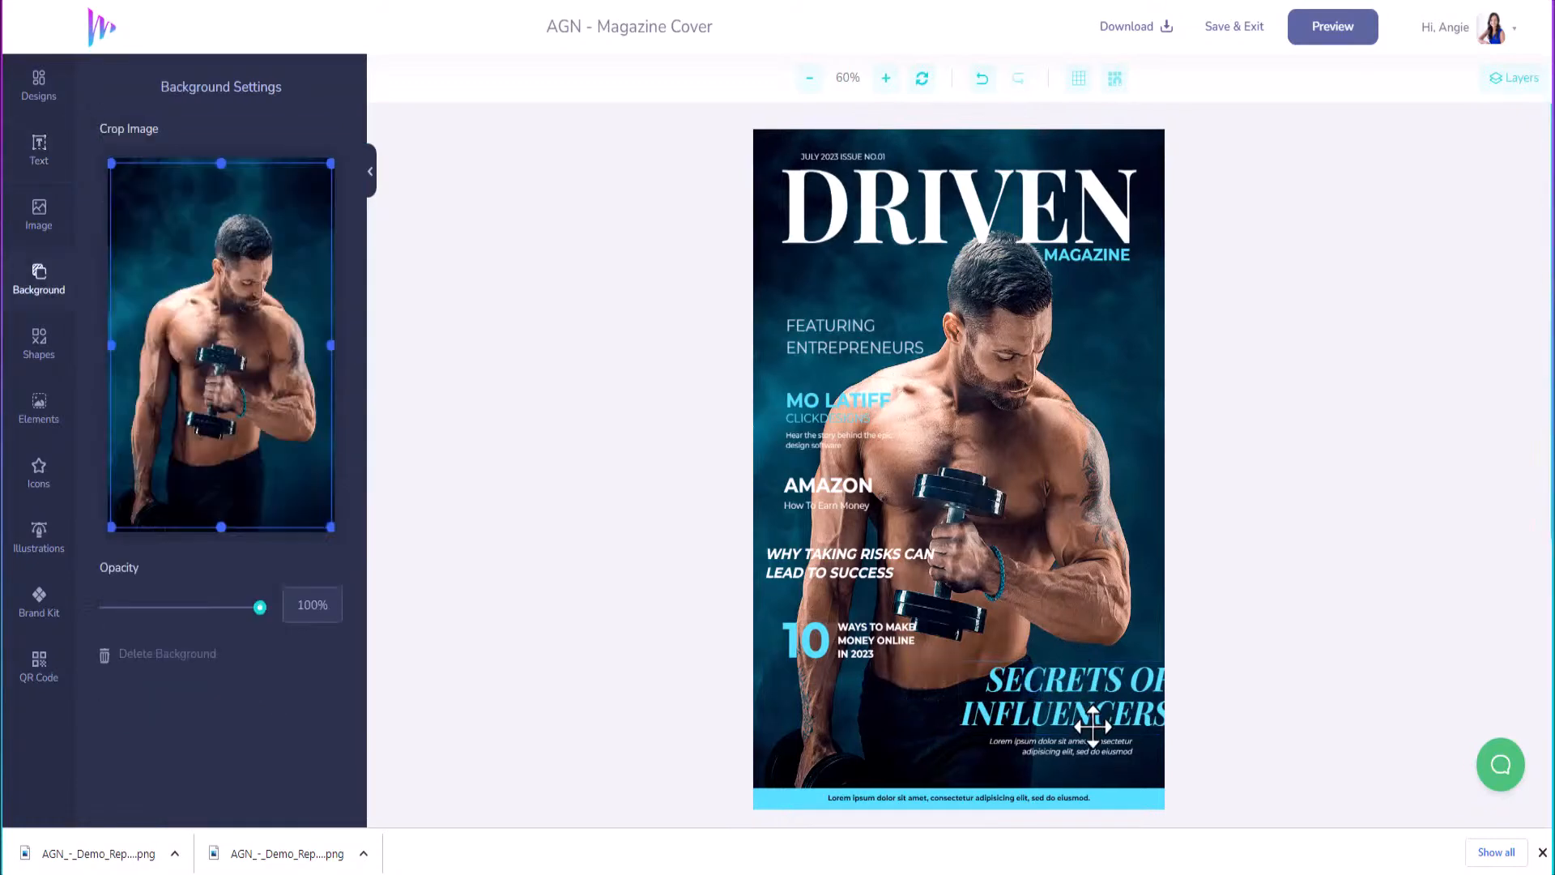
{"action": "left_click", "coordinate": [1092, 726]}
{"action": "left_click_drag", "start_coordinate": [1086, 724], "coordinate": [1063, 721]}
Replace the Lorem ipsum caption with 'Hear the inspiring stories of influencers and entrepreneurs who have been there and done that', breaking after 'influencers and'.
{"action": "left_click", "coordinate": [1062, 745]}
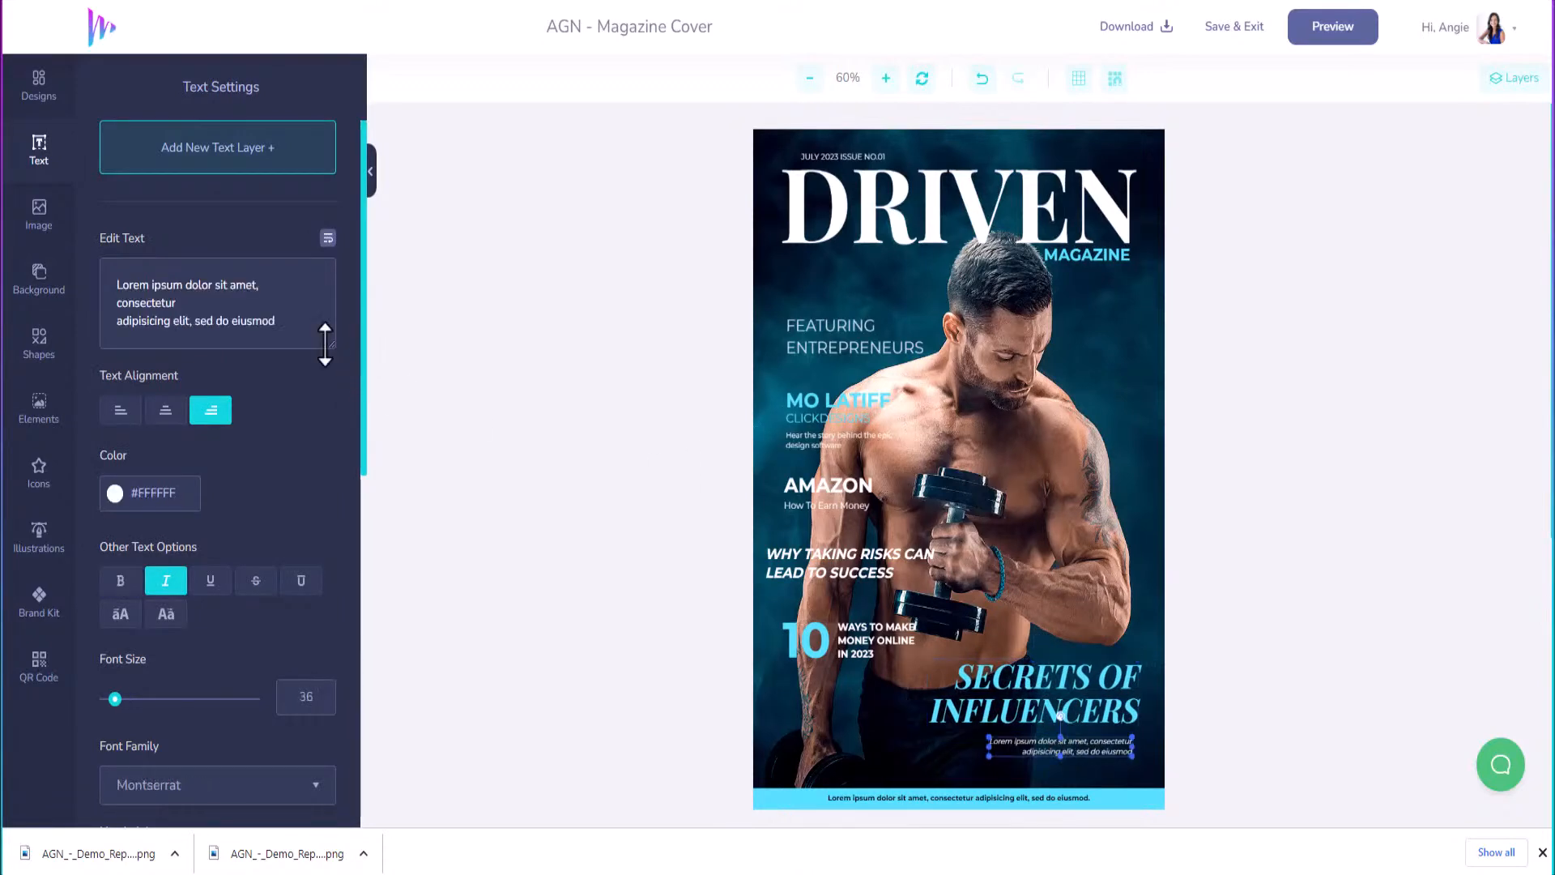
{"action": "left_click", "coordinate": [298, 324]}
{"action": "key", "text": "ctrl+a"}
{"action": "key", "text": "BackSpace"}
{"action": "type", "text": "Hea"}
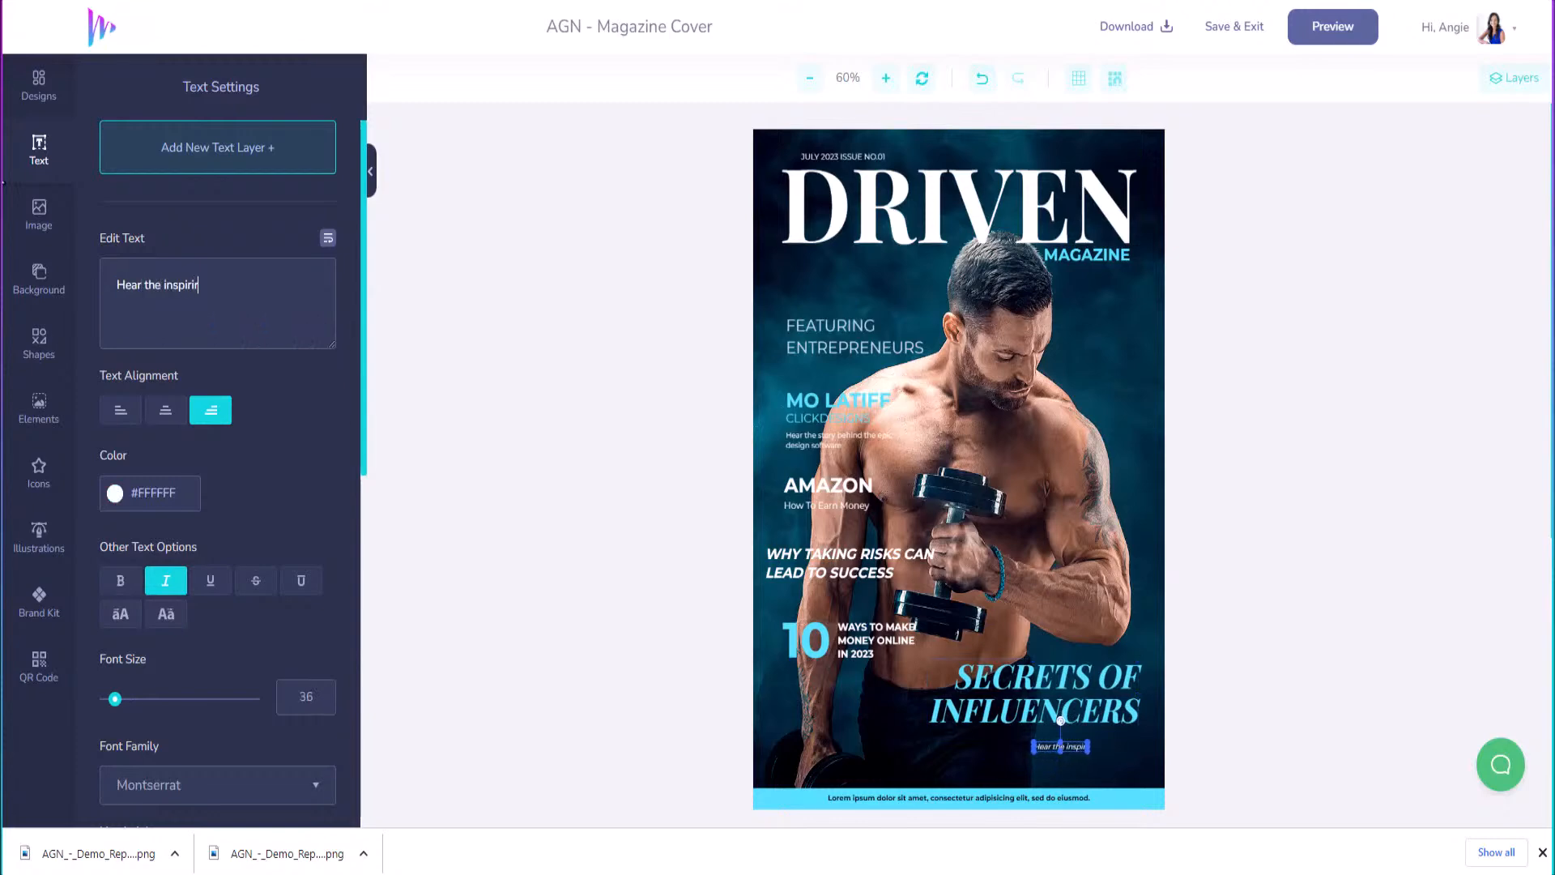
{"action": "type", "text": "r the inspiring stories of th"}
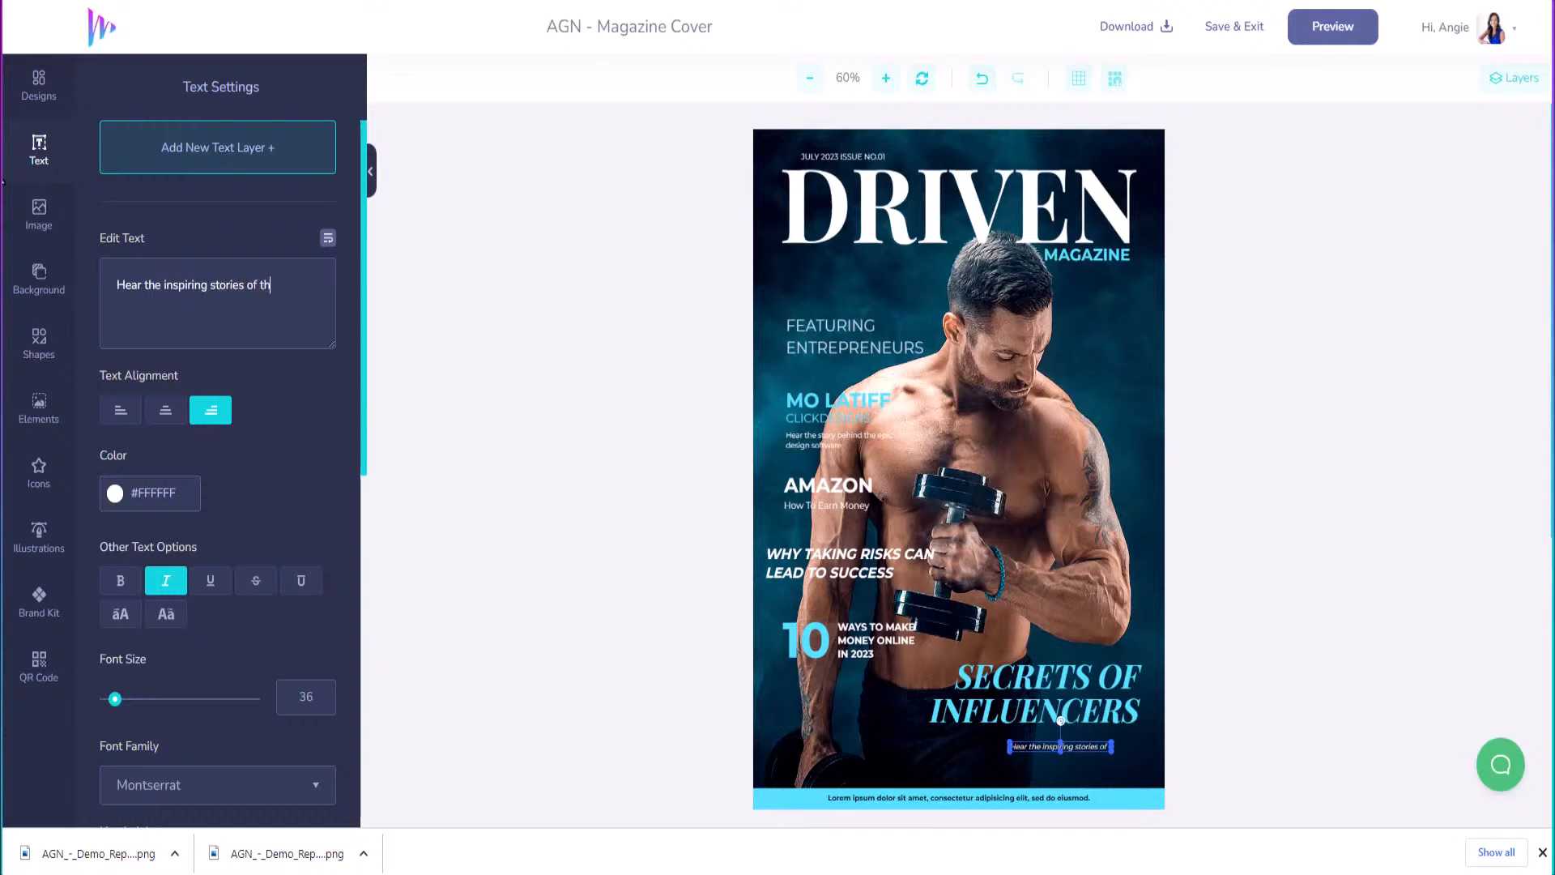
{"action": "type", "text": "ose ho"}
{"action": "key", "text": "BackSpace"}
{"action": "key", "text": "BackSpace"}
{"action": "key", "text": "BackSpace"}
{"action": "key", "text": "BackSpace"}
{"action": "key", "text": "BackSpace"}
{"action": "key", "text": "BackSpace"}
{"action": "key", "text": "BackSpace"}
{"action": "key", "text": "BackSpace"}
{"action": "key", "text": "BackSpace"}
{"action": "type", "text": "influencers and entrep"}
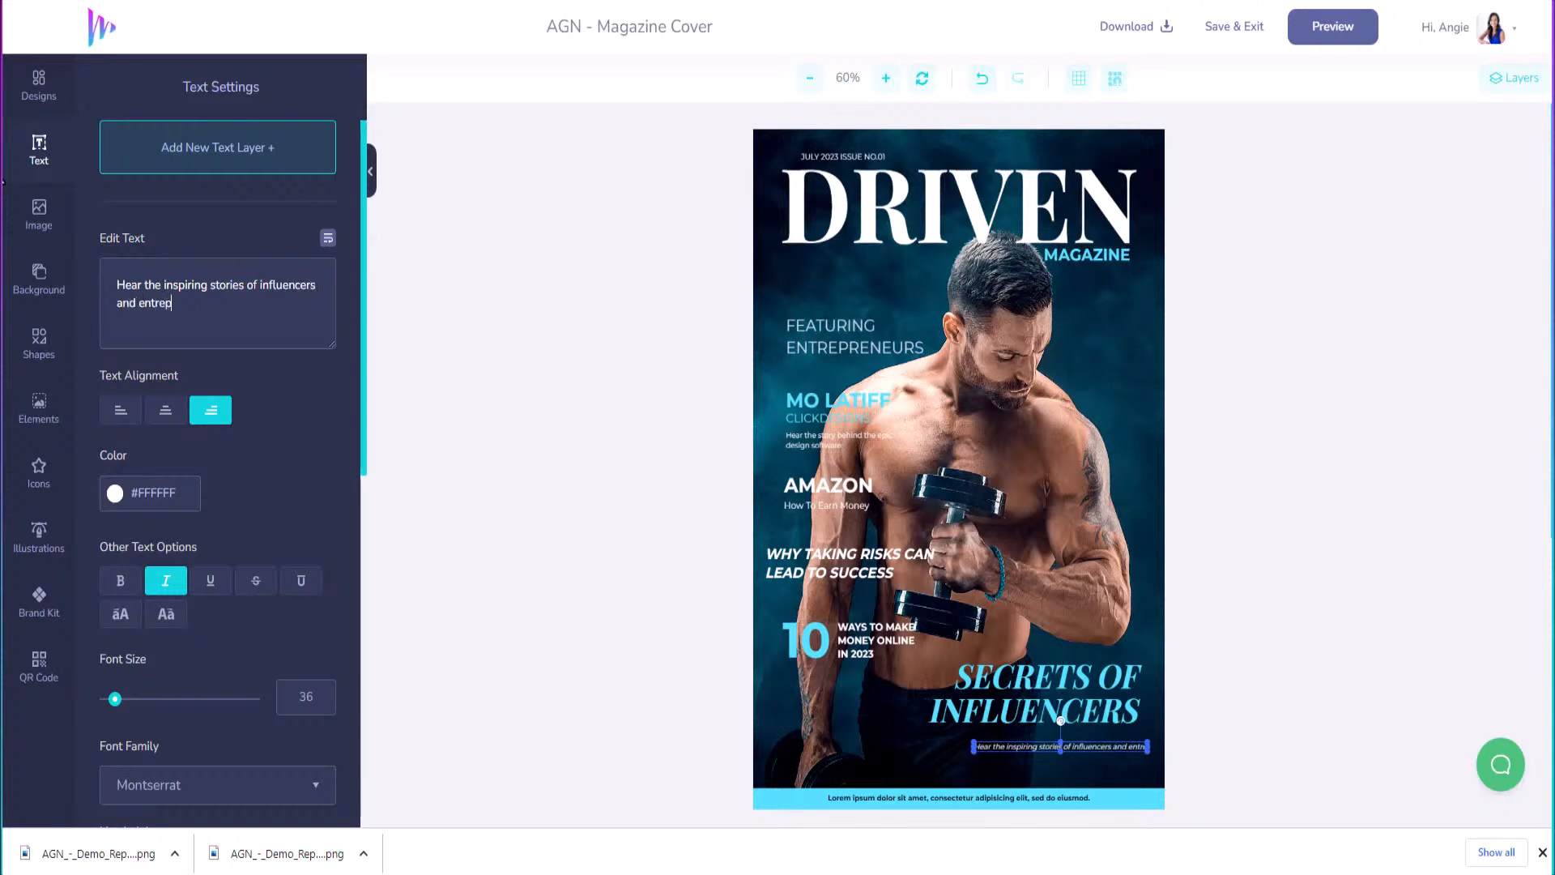
{"action": "type", "text": "renea"}
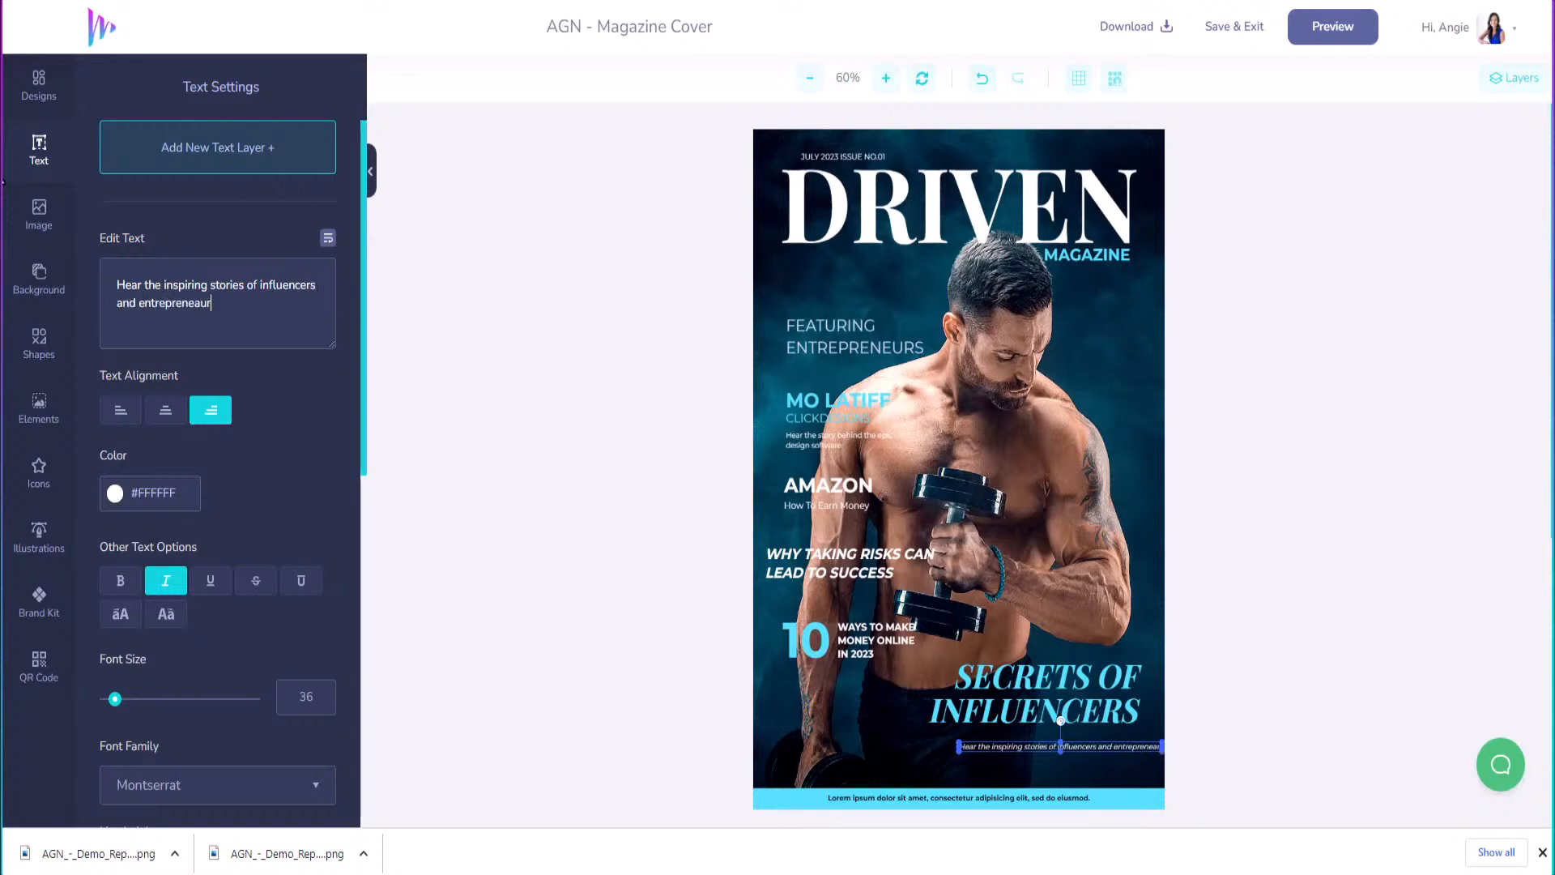
{"action": "key", "text": "BackSpace"}
{"action": "type", "text": "urs who have been there"}
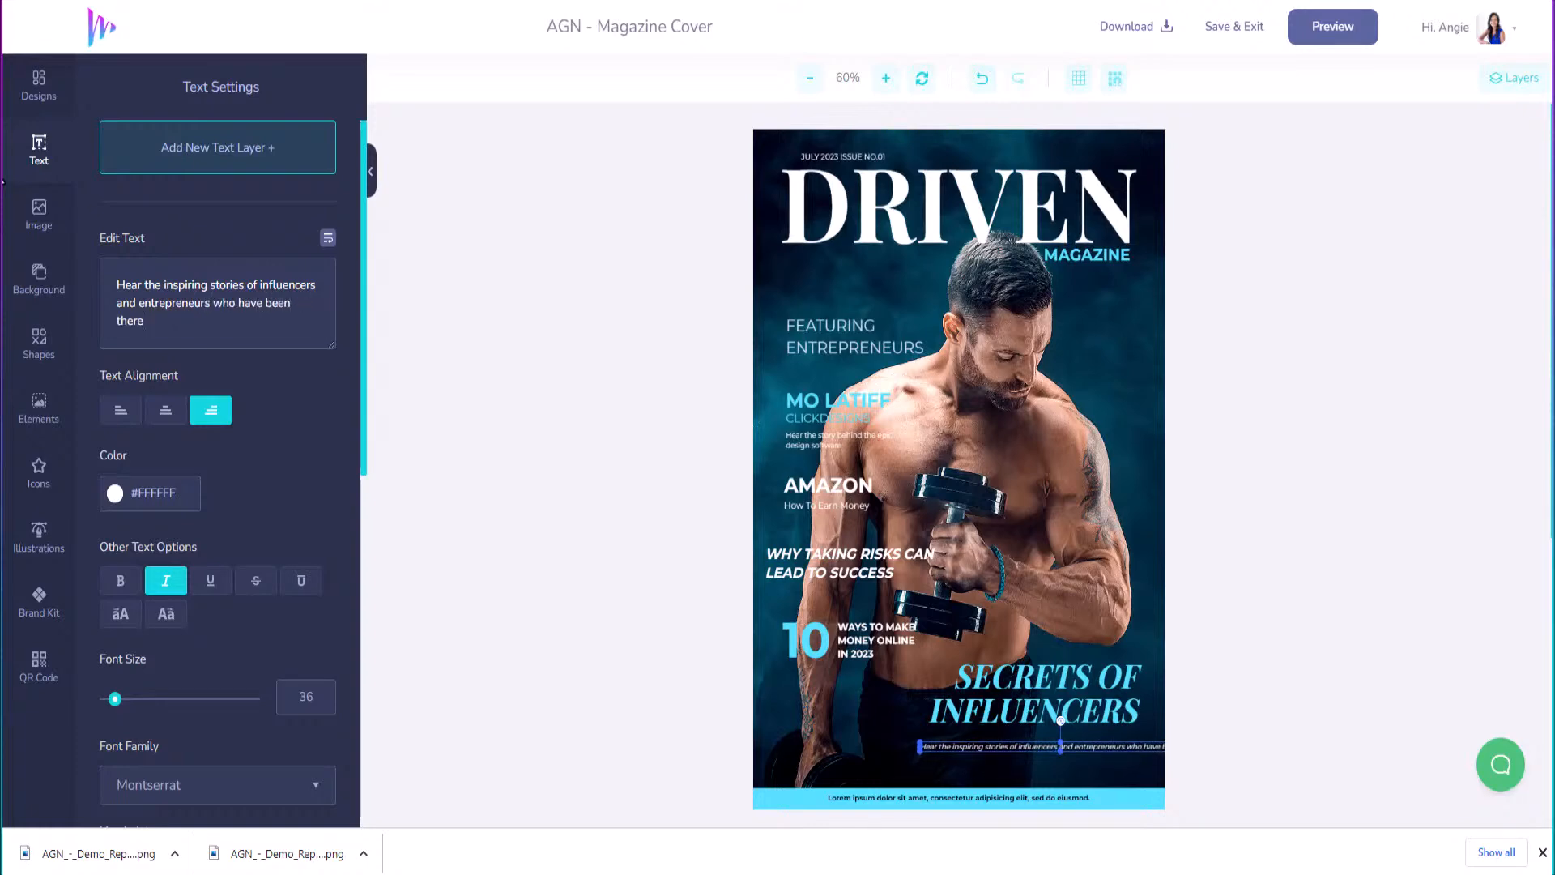
{"action": "type", "text": " and done that"}
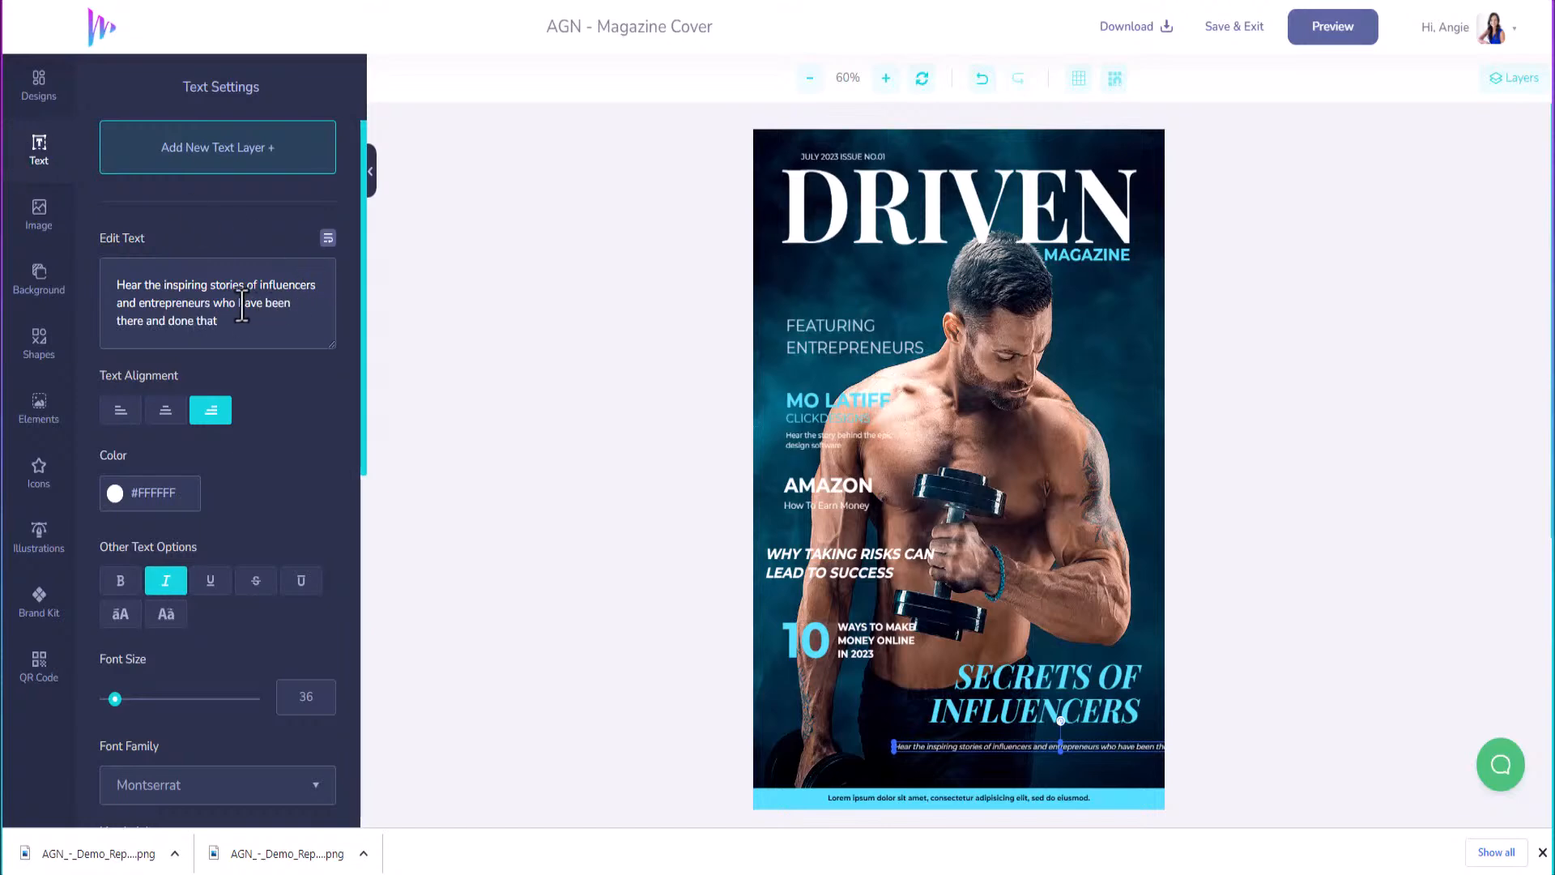
{"action": "left_click", "coordinate": [136, 302]}
{"action": "key", "text": "Return"}
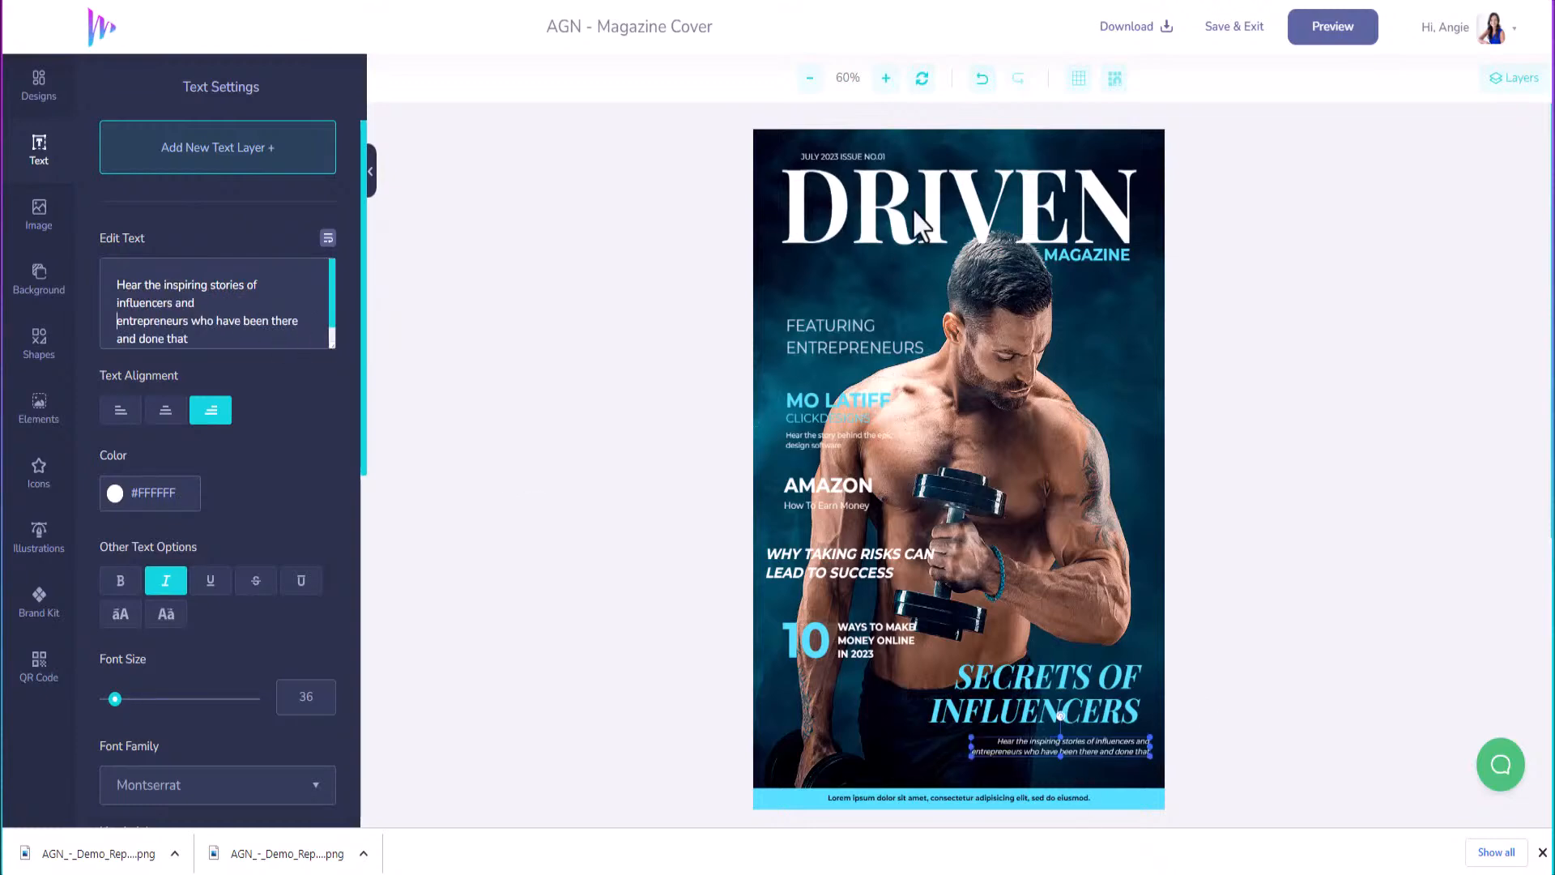
Retype the bottom bar's placeholder text as 'POWERD BY MARKERSFM'.
{"action": "left_click", "coordinate": [956, 798]}
{"action": "key", "text": "ctrl+a"}
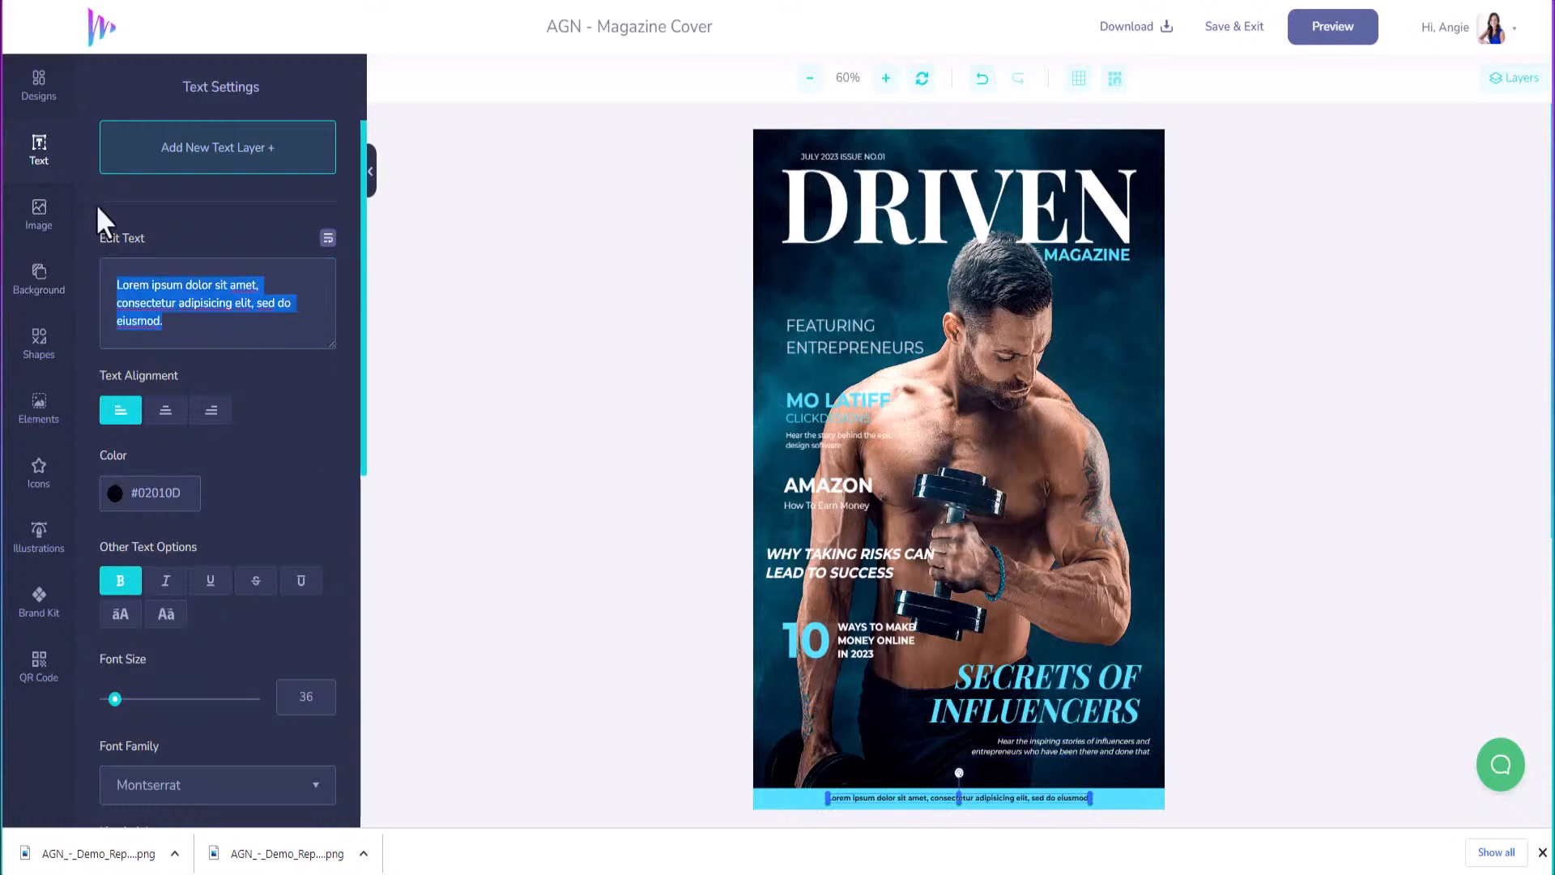
{"action": "type", "text": "POWERD"}
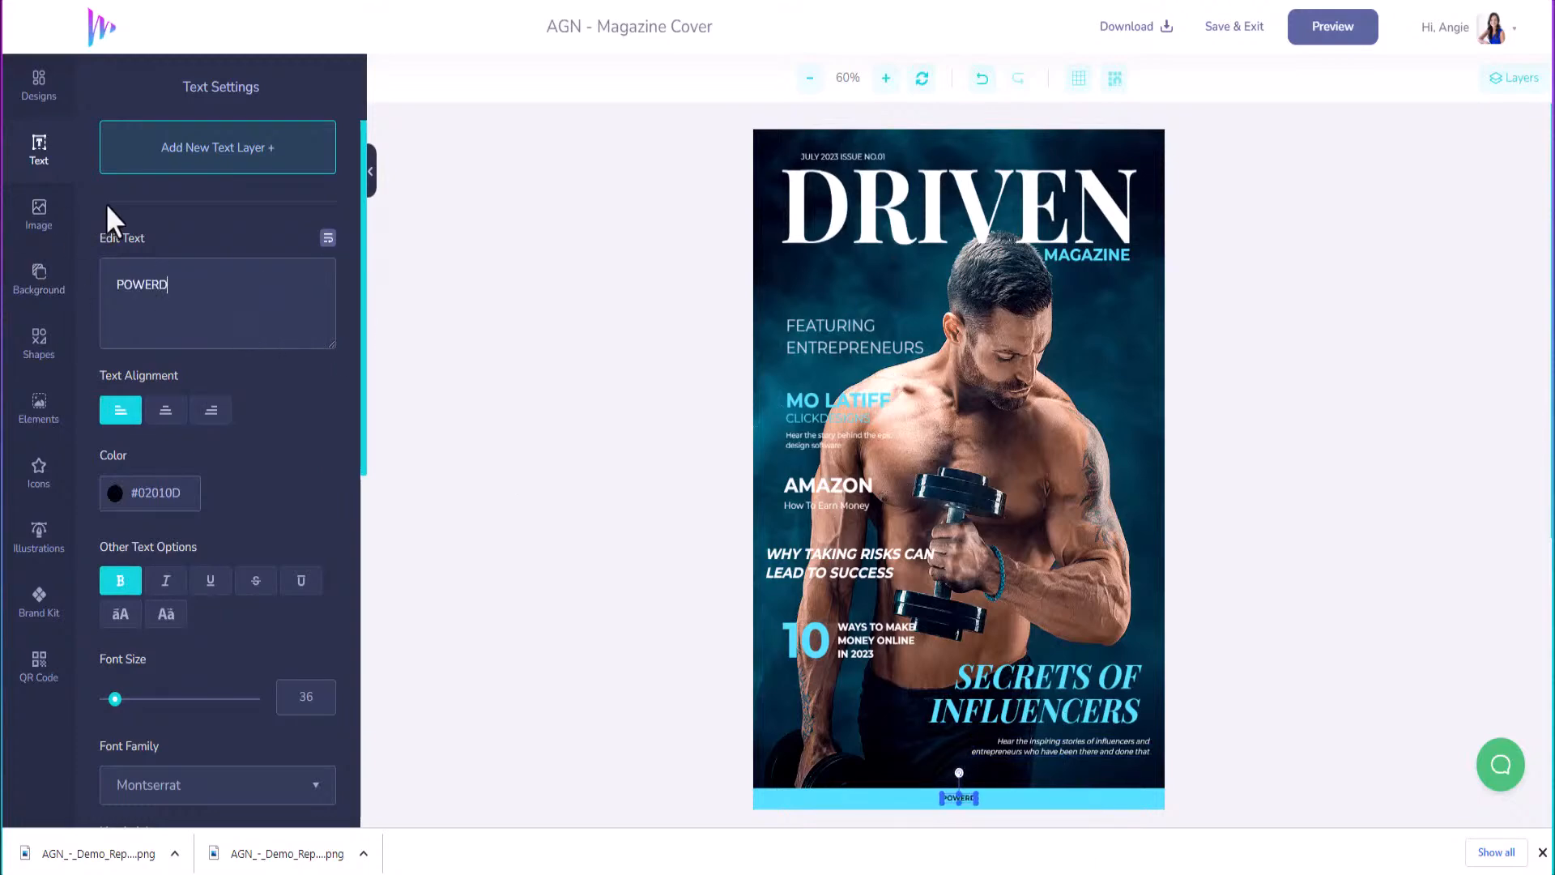
{"action": "type", "text": " BY MARKETS"}
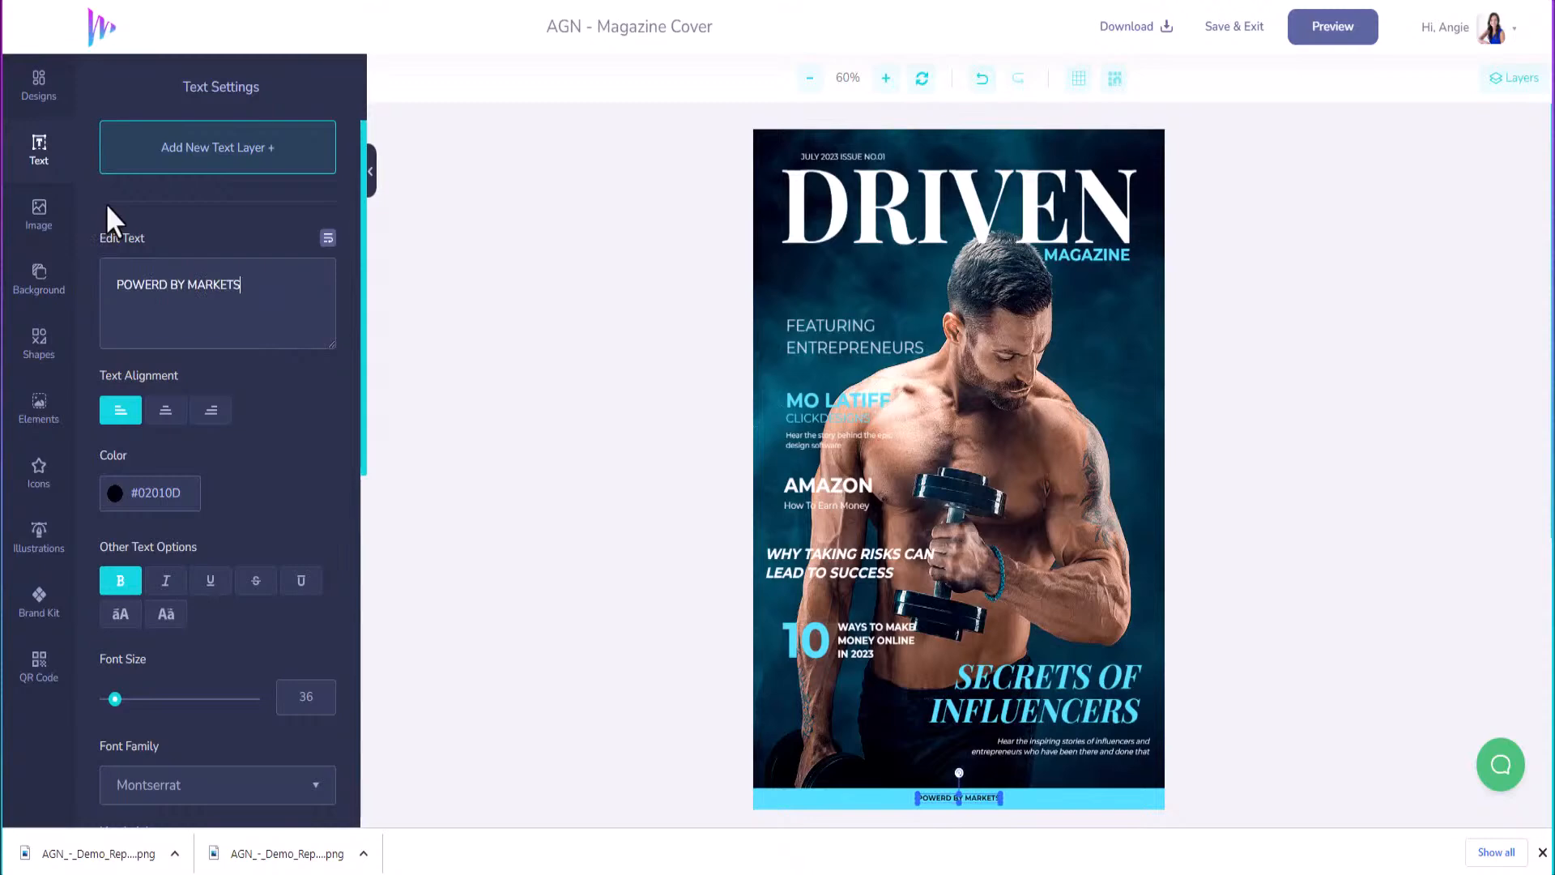
{"action": "key", "text": "BackSpace"}
{"action": "key", "text": "BackSpace"}
{"action": "type", "text": "RSFM"}
Make the bottom bar text white (#FFFFFF) at font size 55.
{"action": "left_click", "coordinate": [117, 496]}
{"action": "left_click_drag", "start_coordinate": [119, 536], "coordinate": [100, 517]}
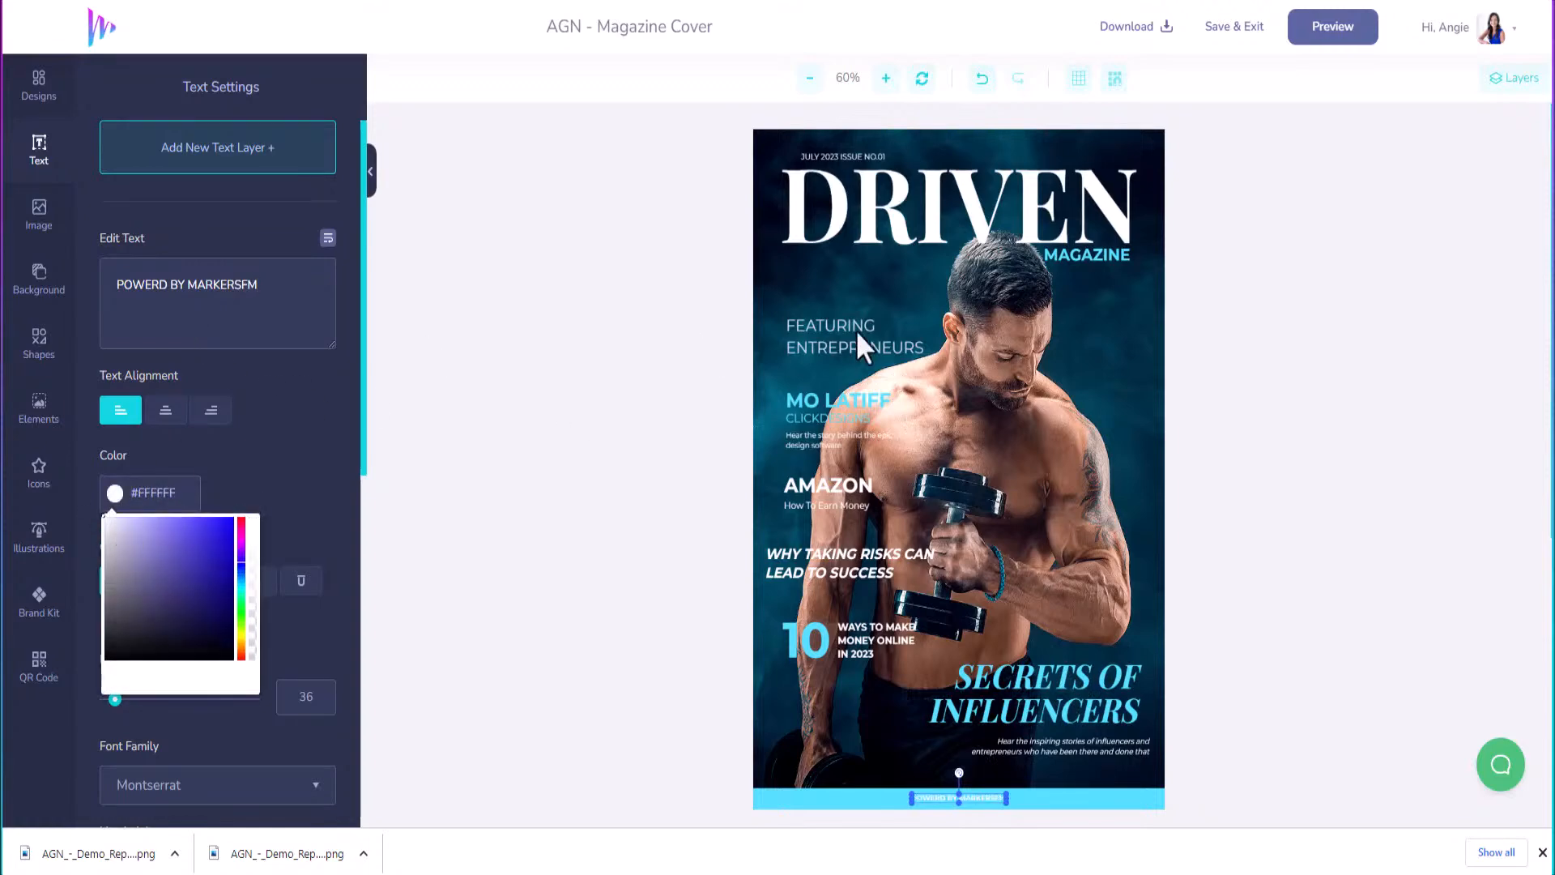
{"action": "left_click", "coordinate": [170, 758]}
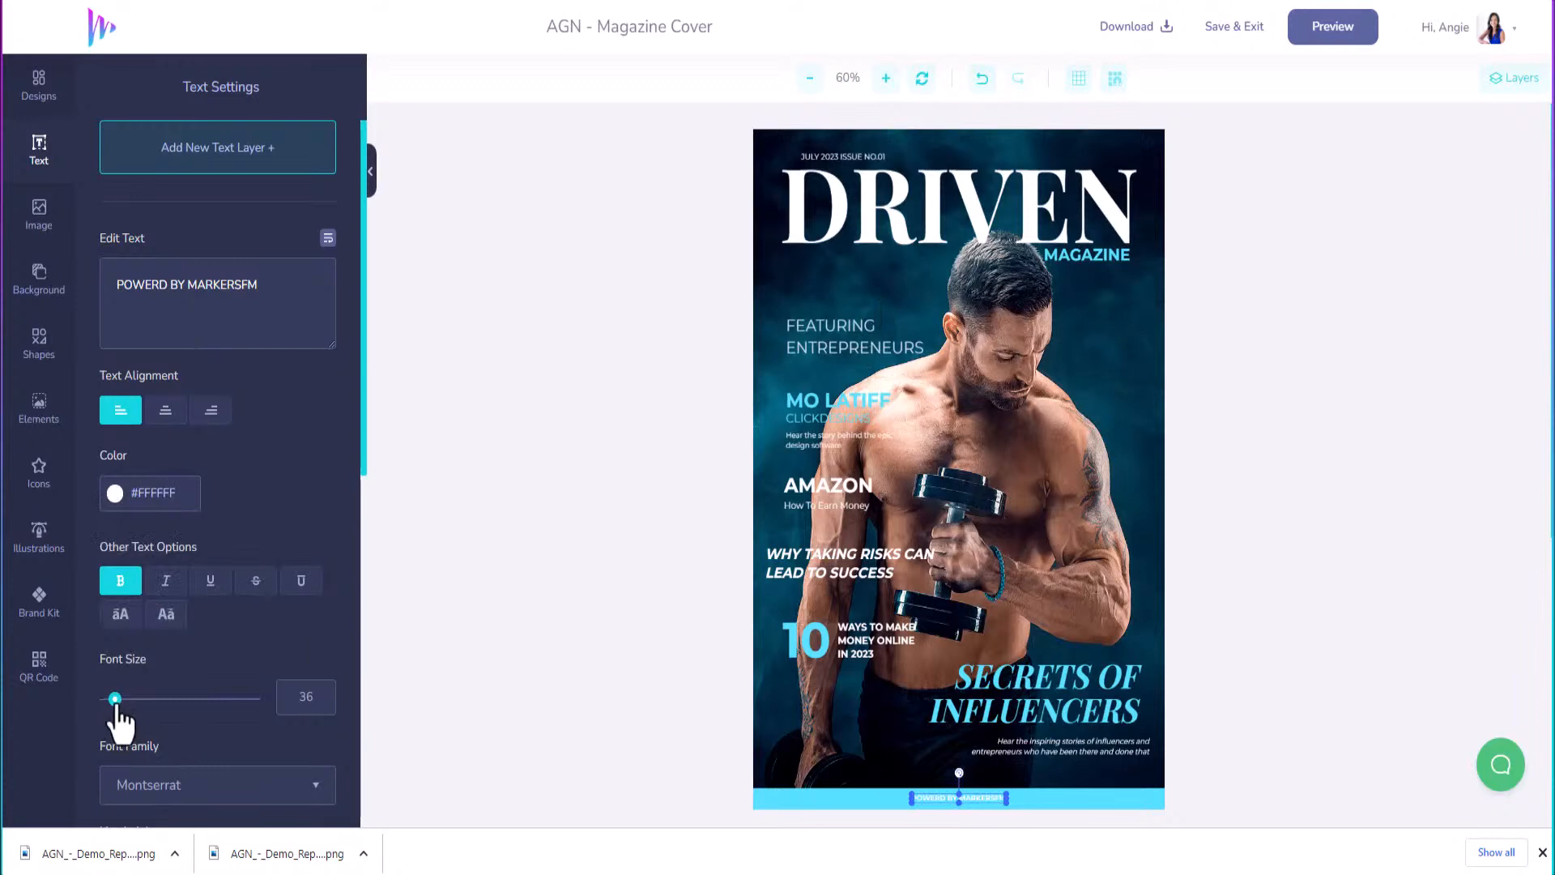
{"action": "left_click_drag", "start_coordinate": [115, 700], "coordinate": [120, 698]}
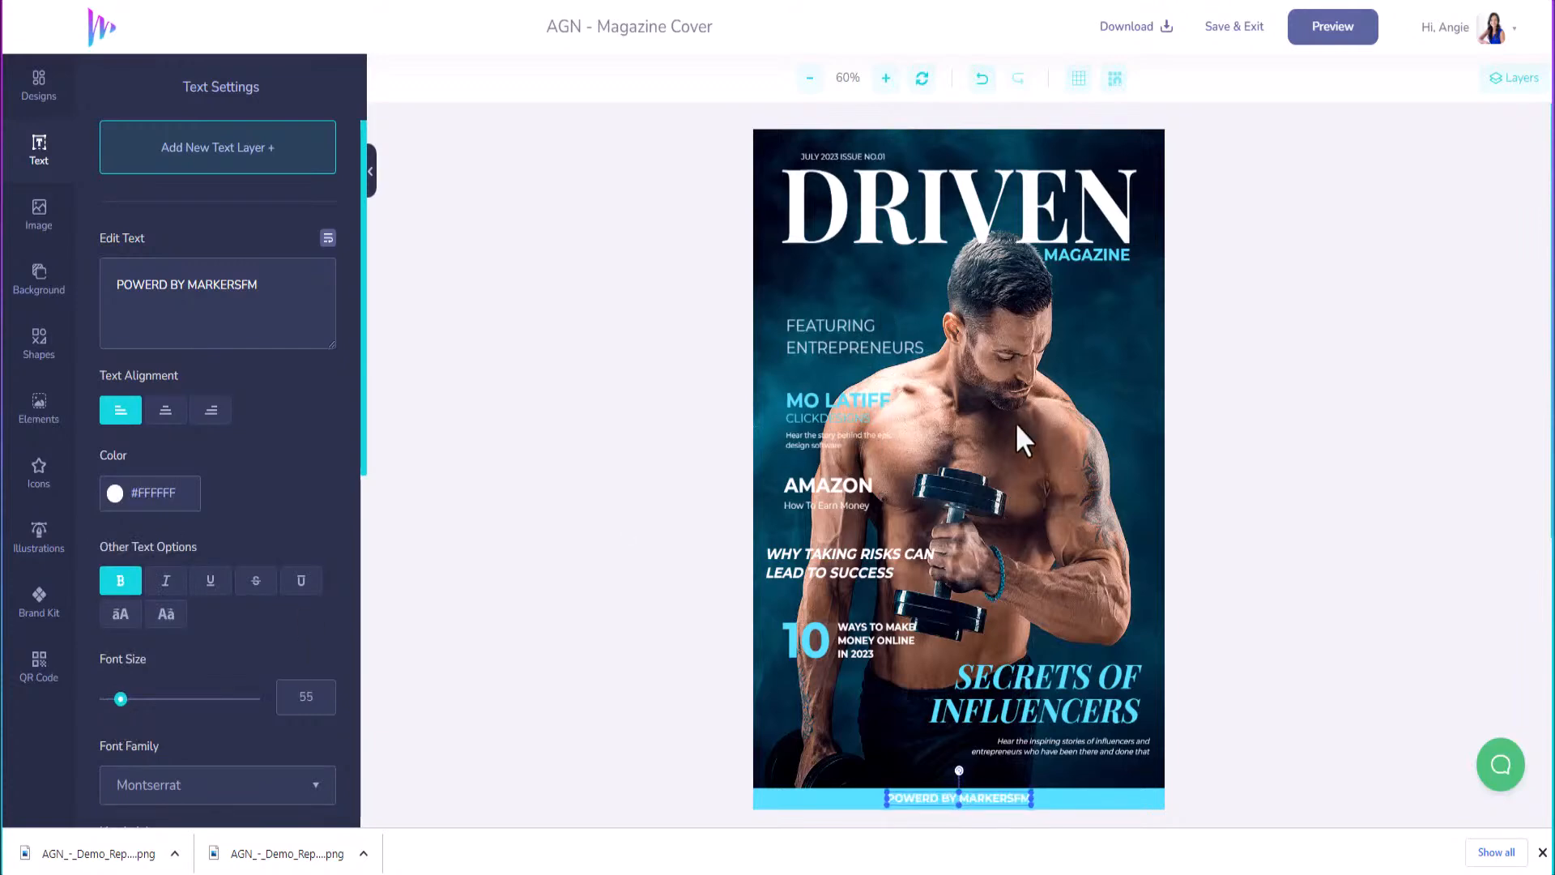
Show the cover's 17-layer list with Path-group selected, then bring up the image uploads library.
{"action": "left_click", "coordinate": [1022, 379]}
{"action": "left_click", "coordinate": [1498, 81]}
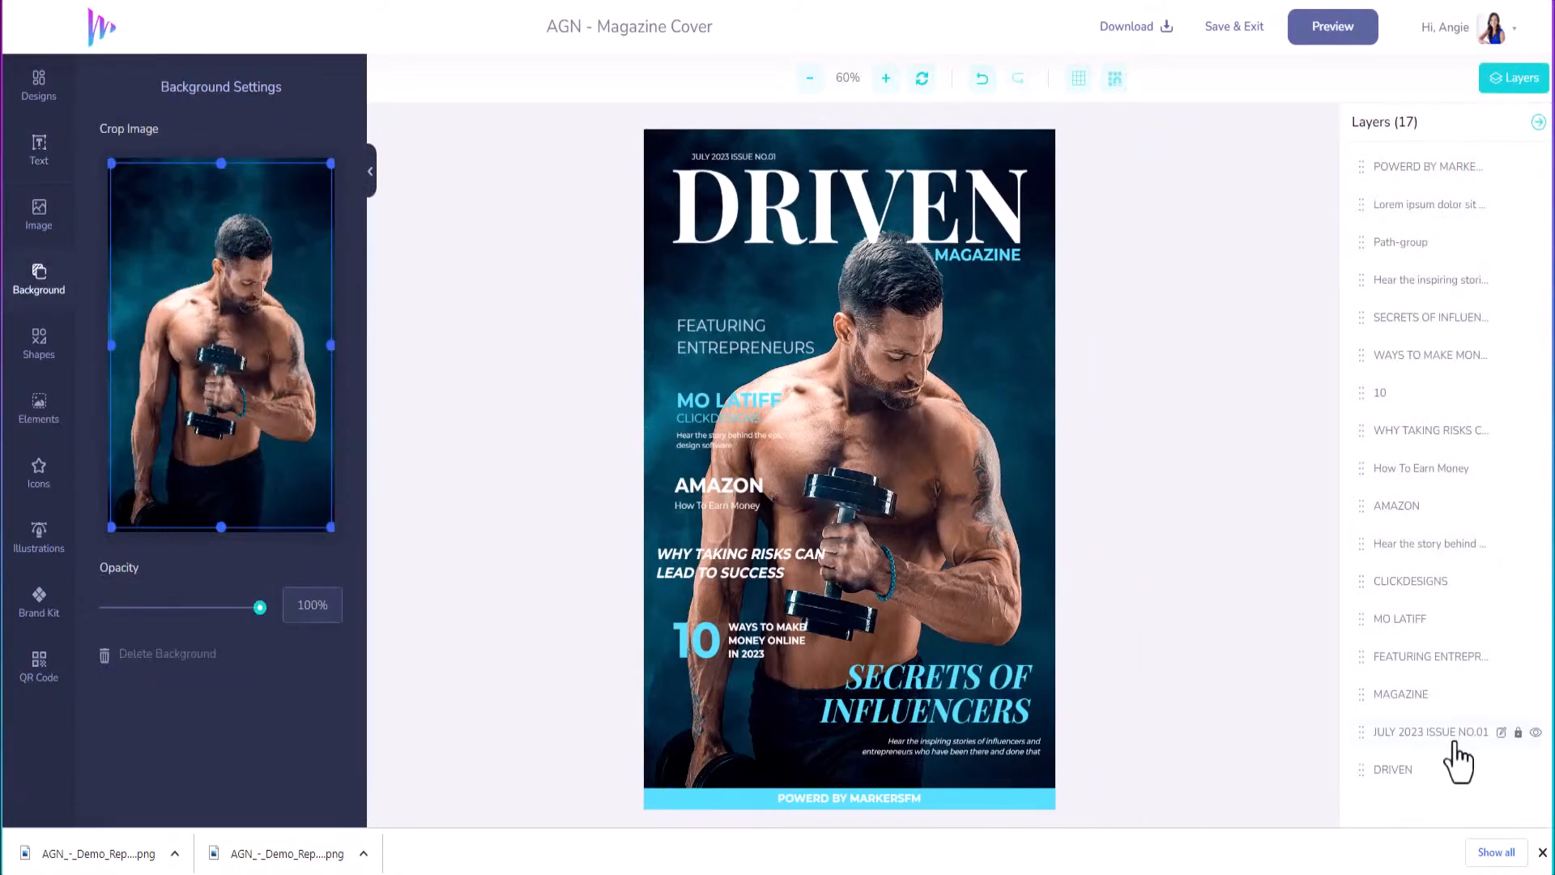
{"action": "left_click", "coordinate": [1401, 242]}
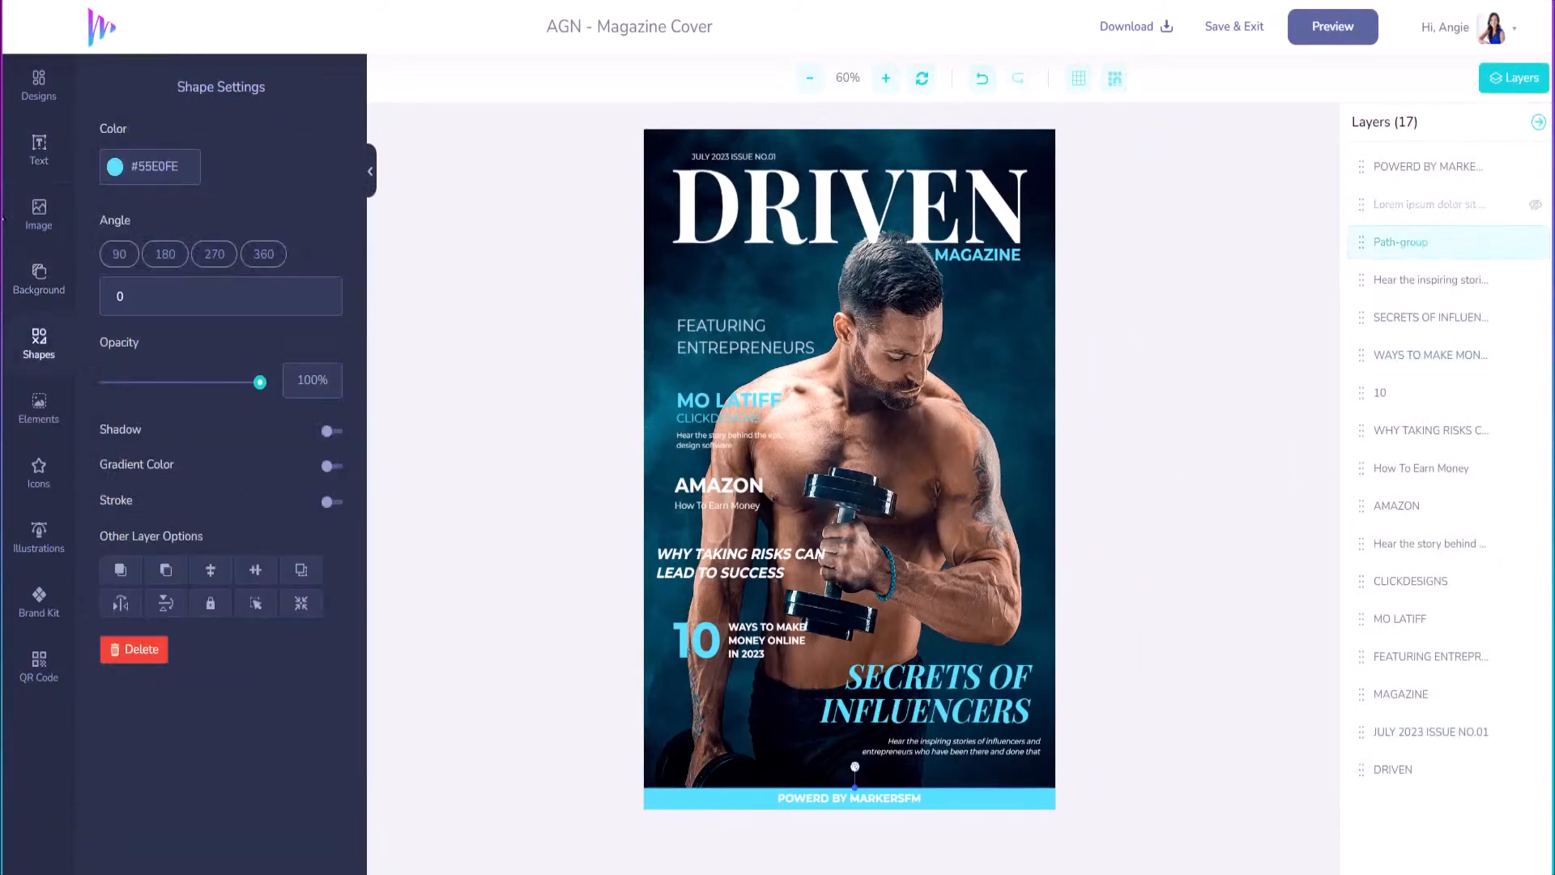
{"action": "left_click", "coordinate": [41, 221]}
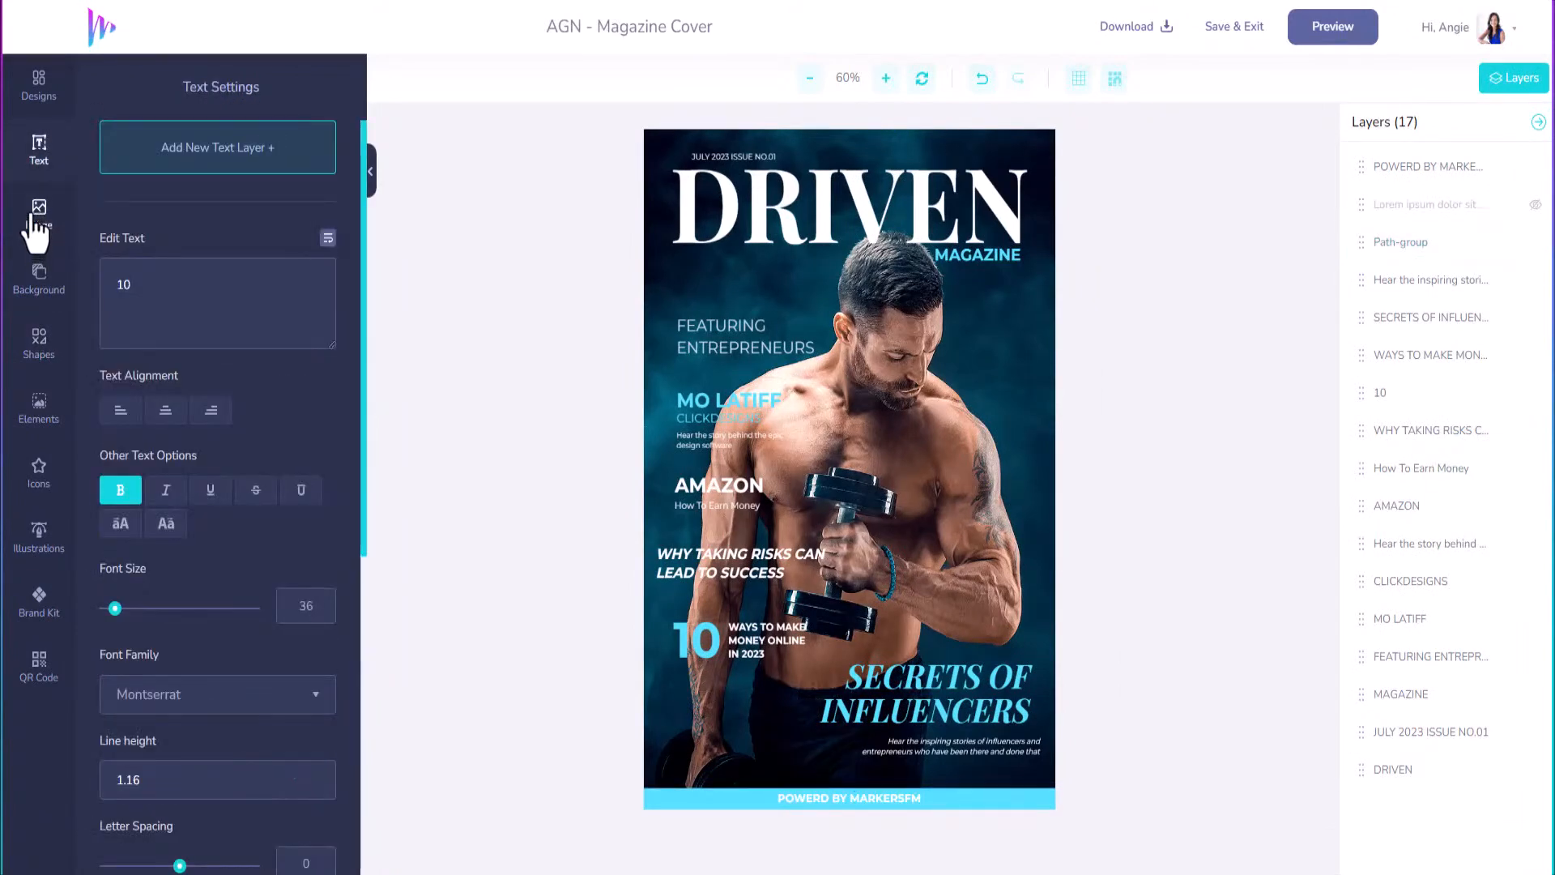
{"action": "left_click", "coordinate": [38, 219]}
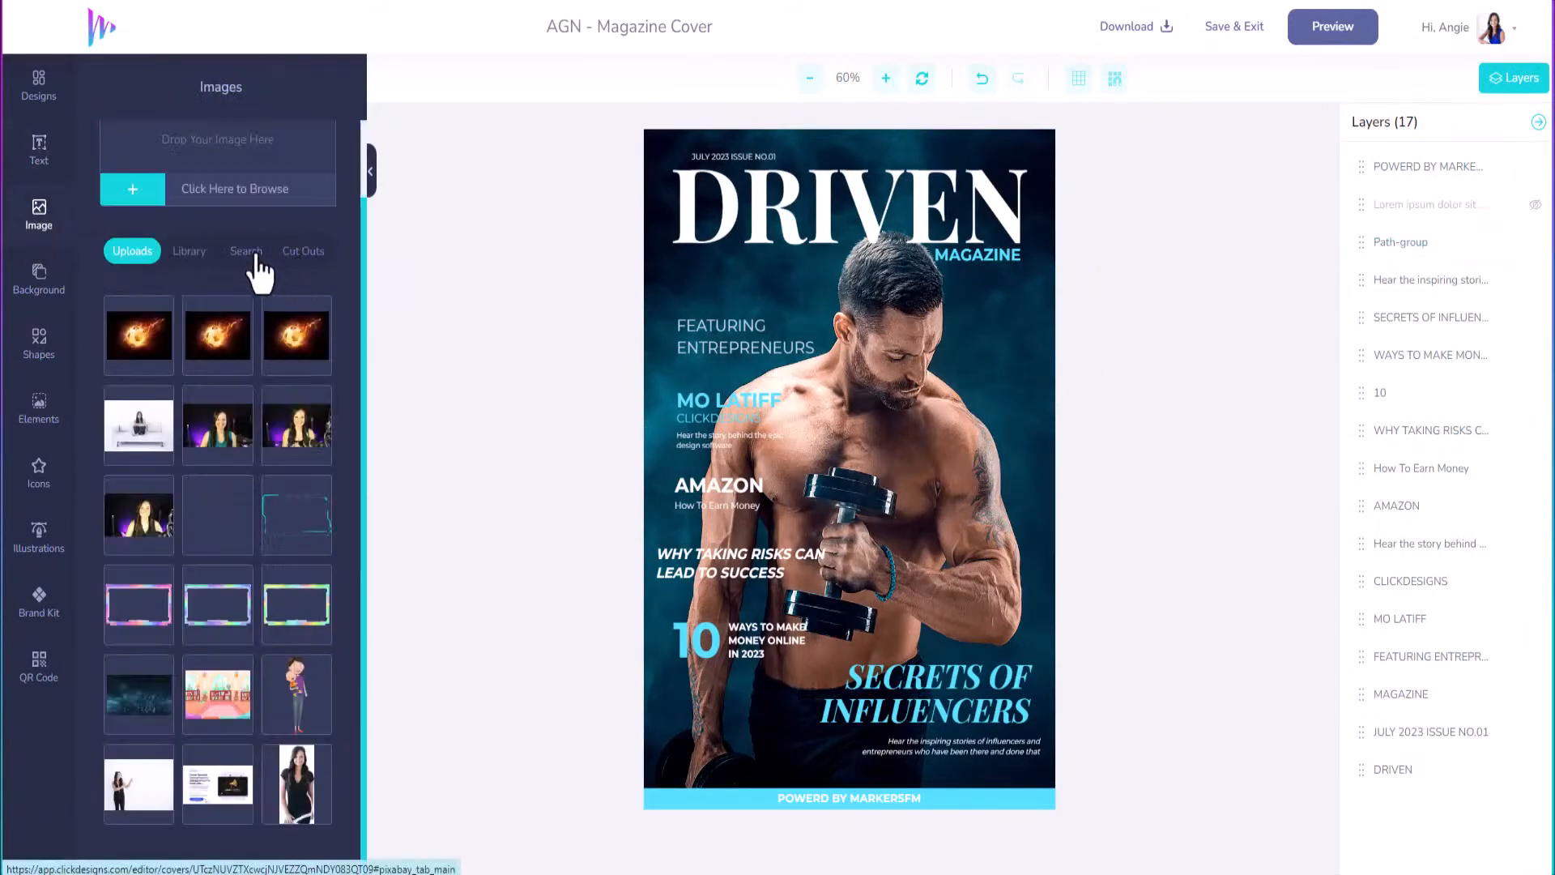
Search stock photos for 'entrepreneur' and add the red-haired woman photo to the cover.
{"action": "left_click", "coordinate": [258, 252]}
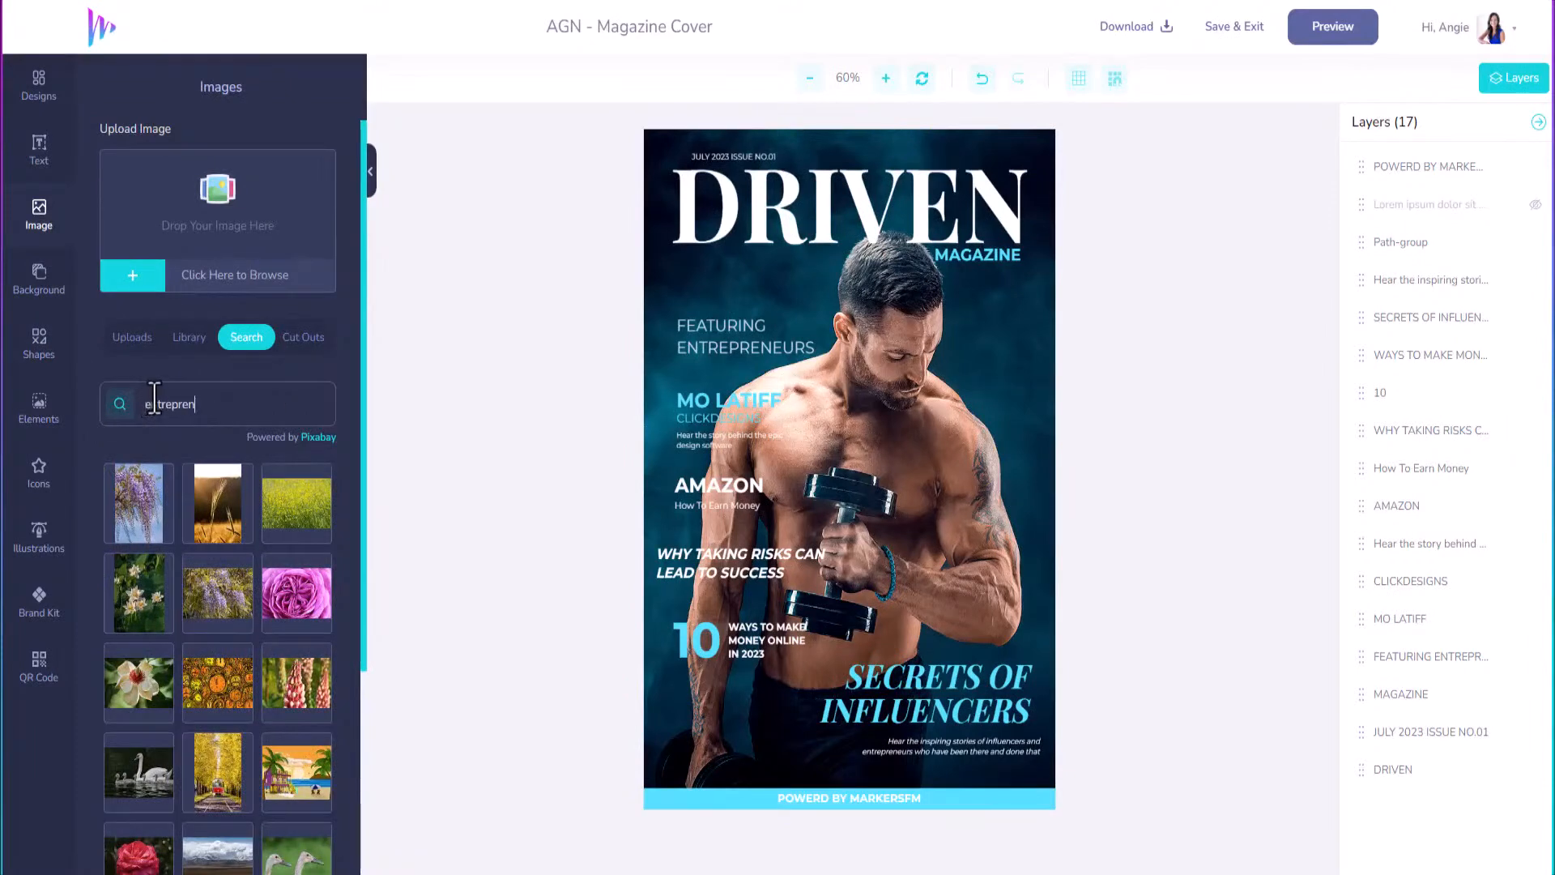
{"action": "type", "text": "r"}
{"action": "key", "text": "Return"}
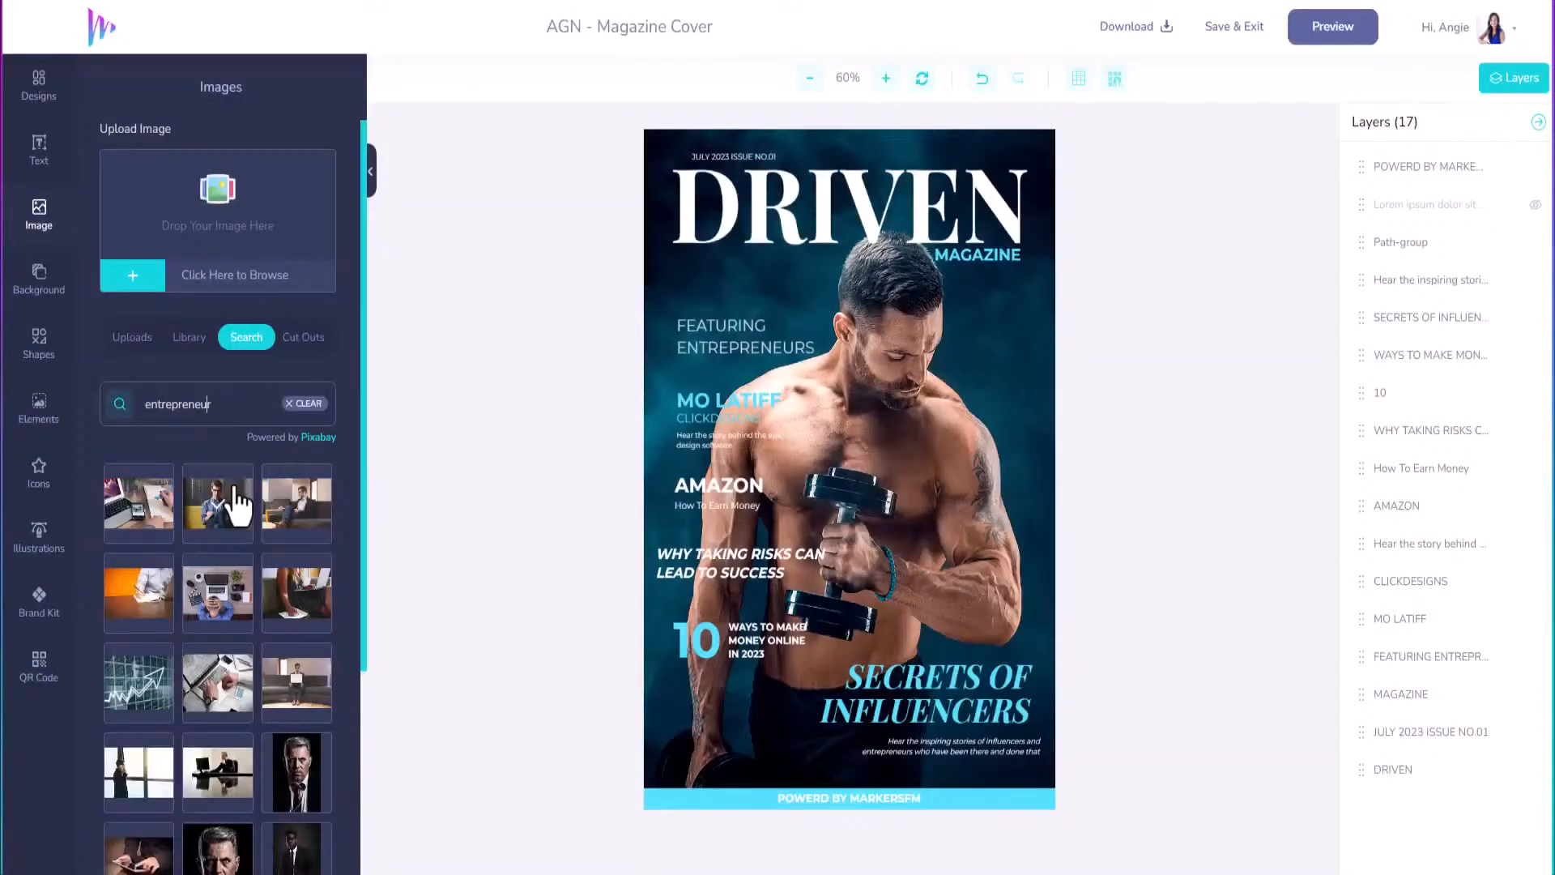
{"action": "scroll", "coordinate": [255, 648], "scroll_direction": "down", "scroll_amount": 3}
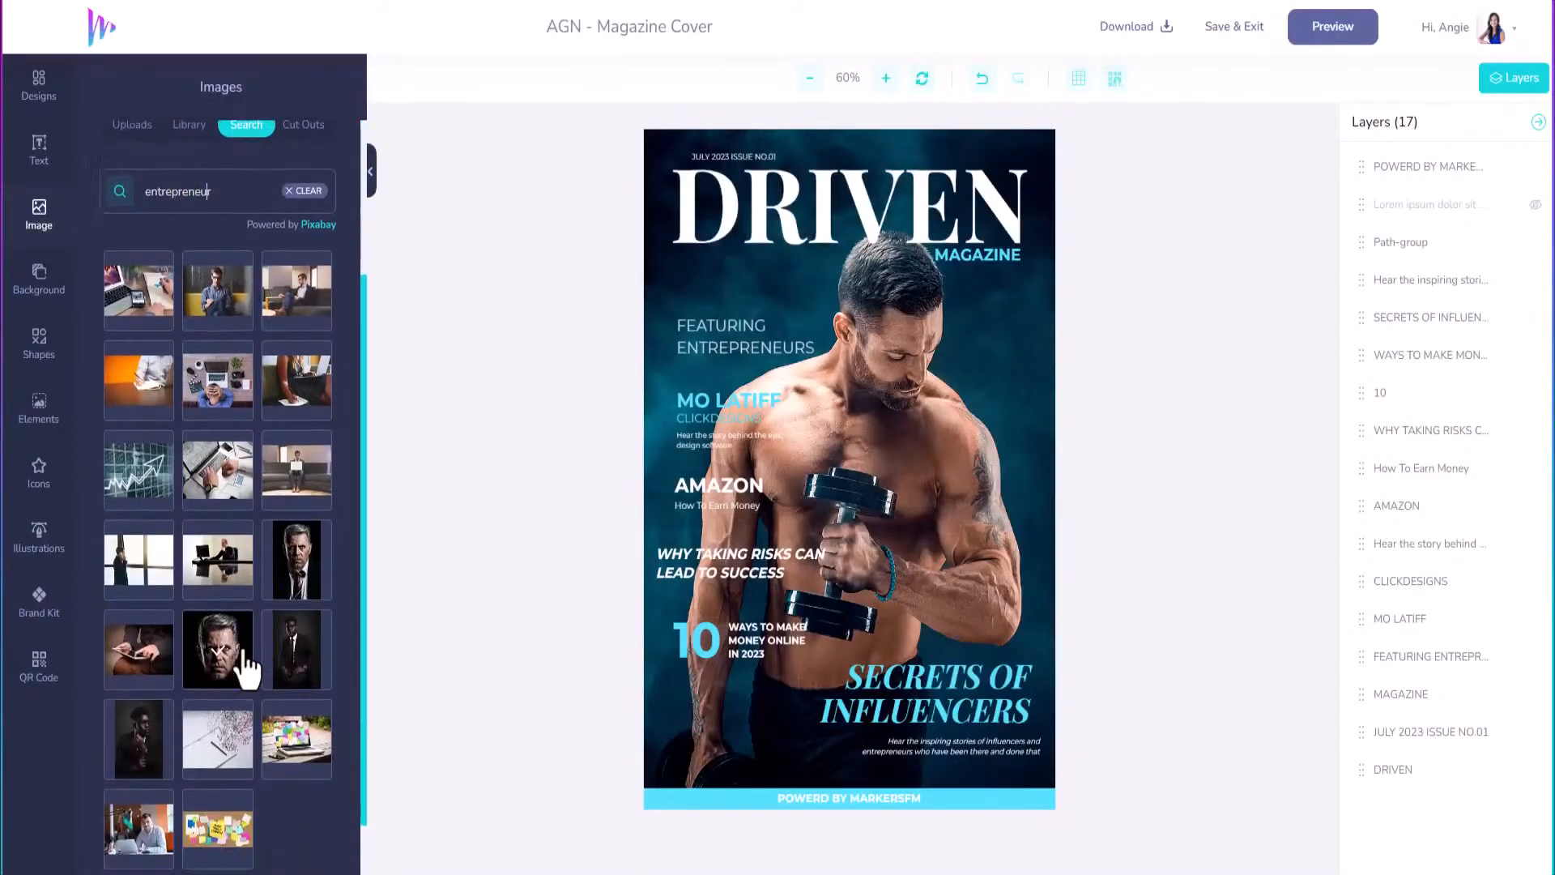
{"action": "scroll", "coordinate": [243, 665], "scroll_direction": "down", "scroll_amount": 1}
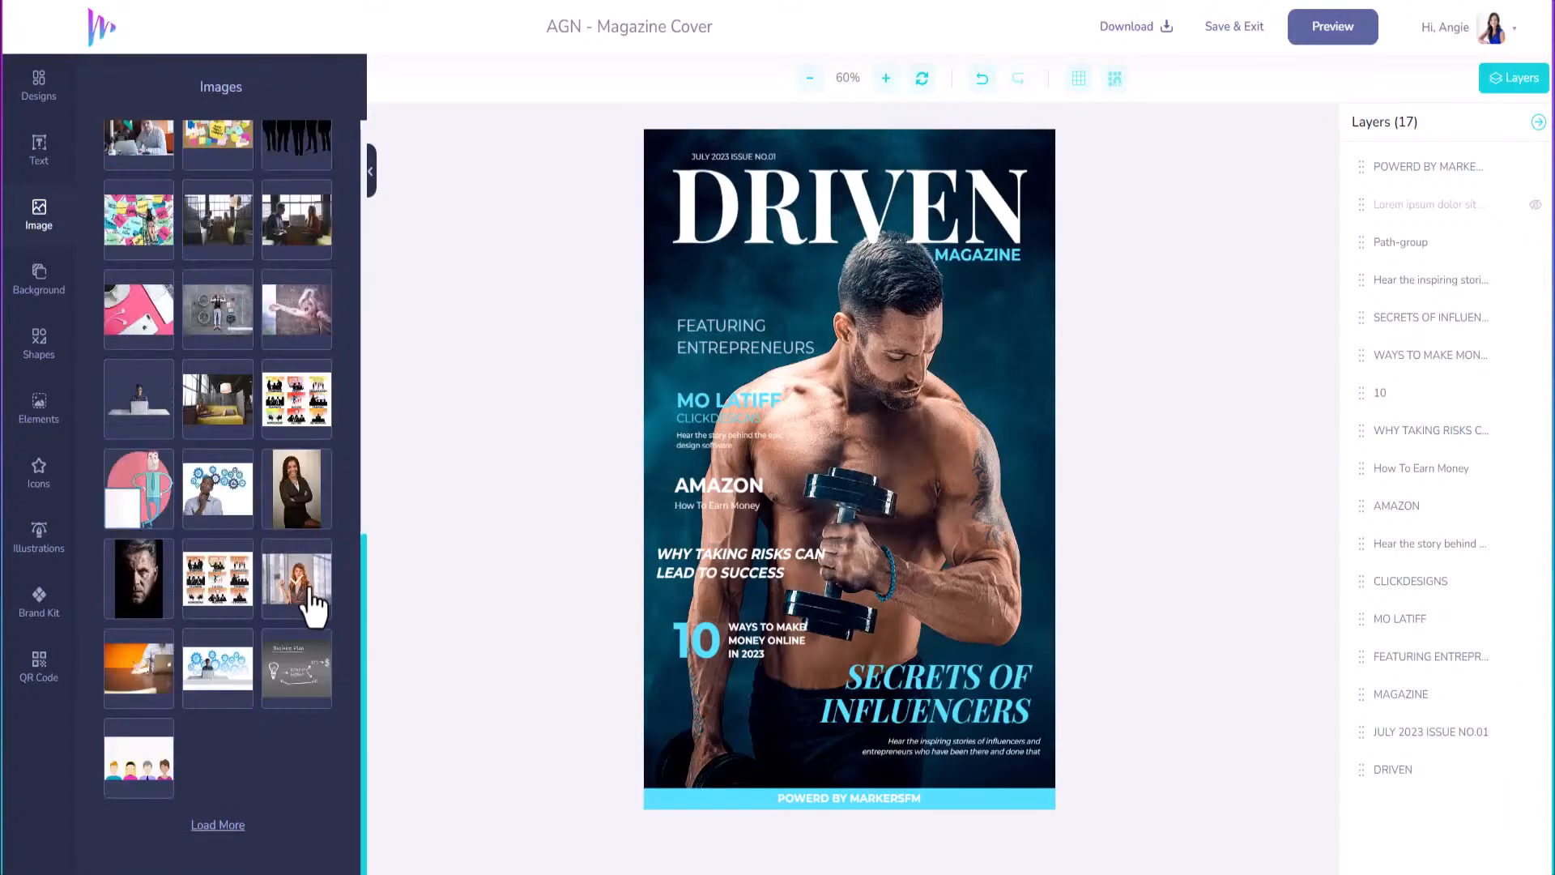
{"action": "left_click", "coordinate": [309, 589]}
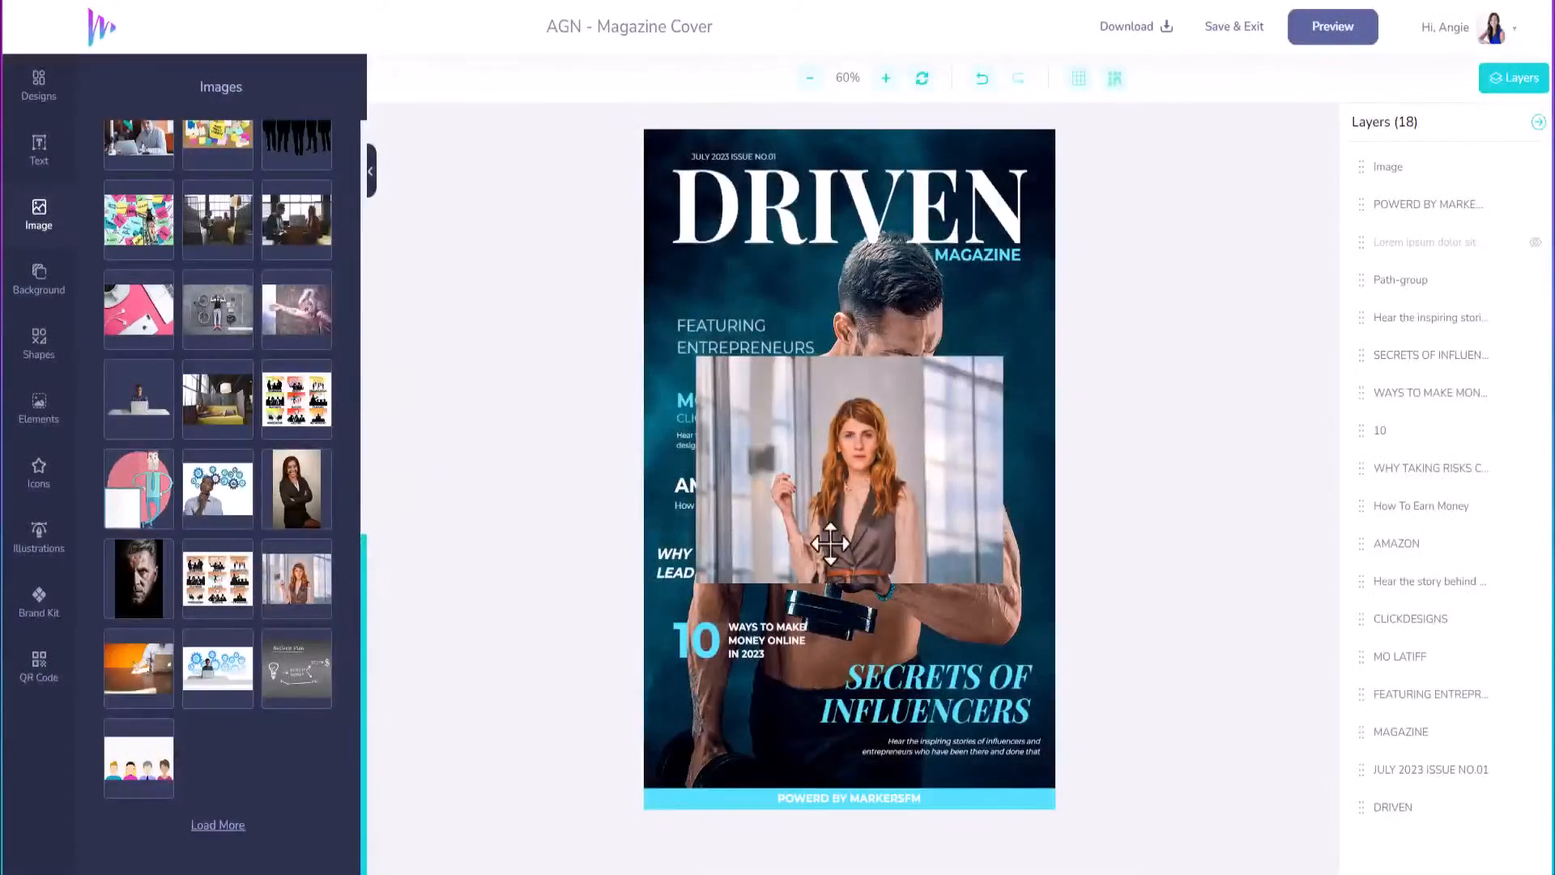
Stretch the woman's photo over the whole cover, face centred, and move it to the bottom layer.
{"action": "left_click_drag", "start_coordinate": [831, 440], "coordinate": [725, 231]}
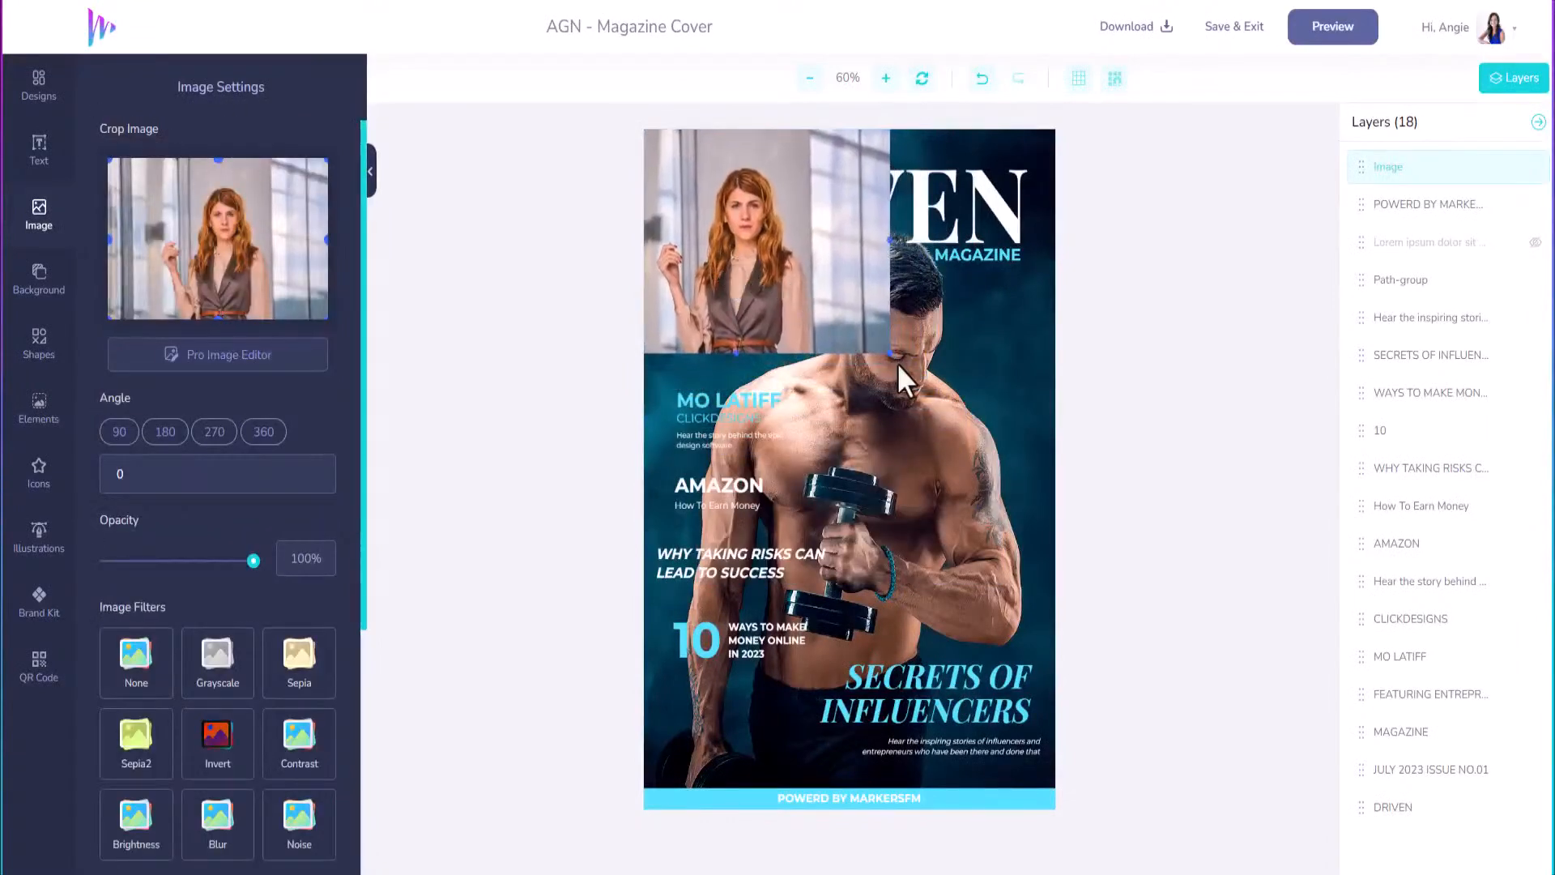
{"action": "left_click_drag", "start_coordinate": [917, 422], "coordinate": [1280, 874]}
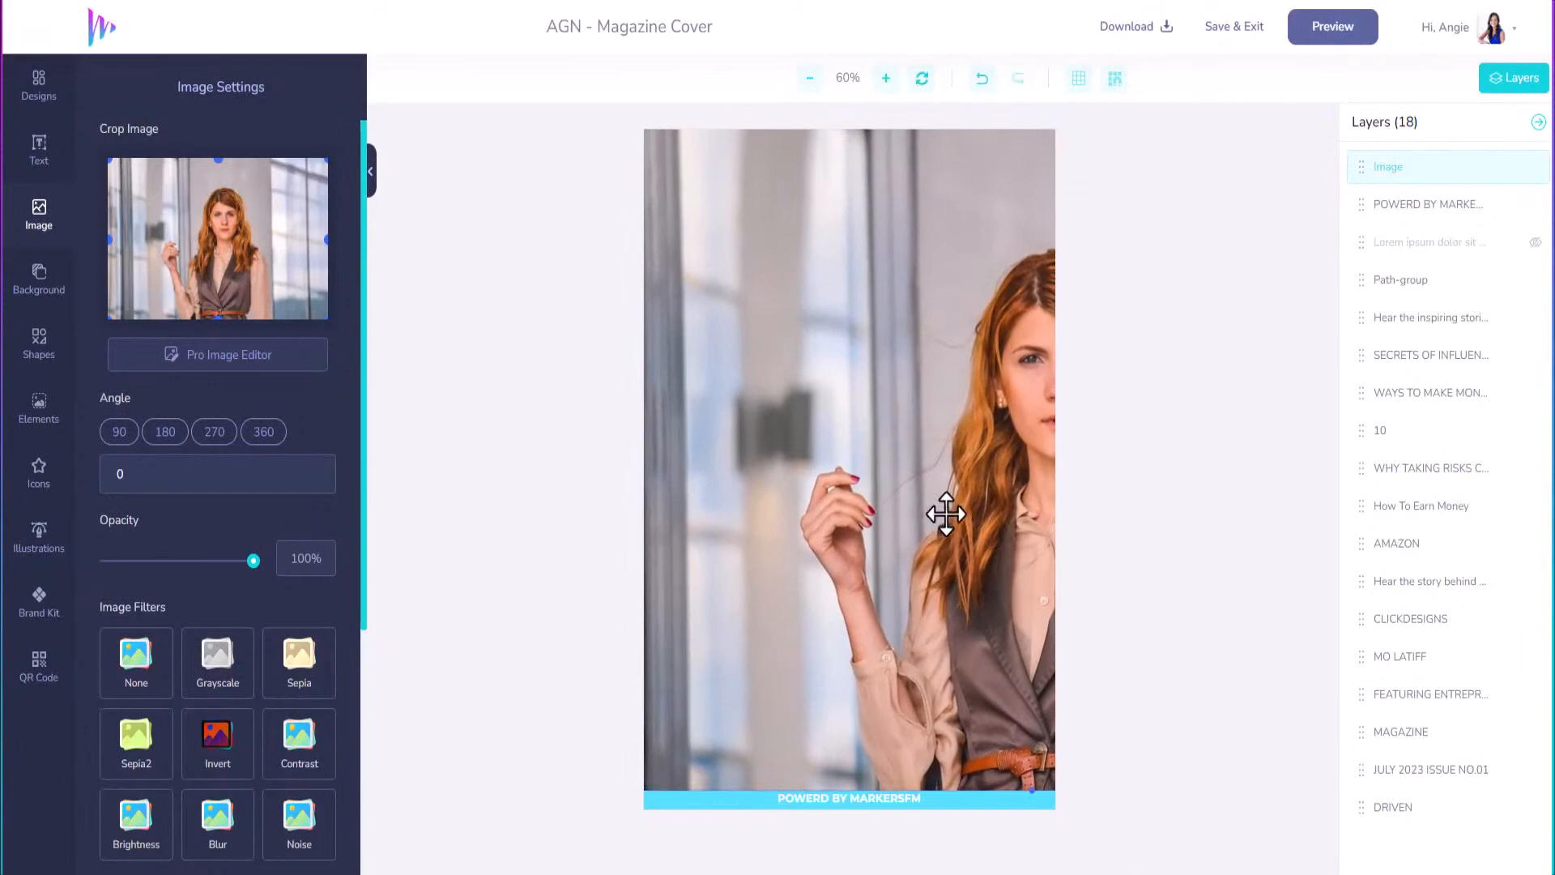
{"action": "left_click_drag", "start_coordinate": [937, 514], "coordinate": [788, 510]}
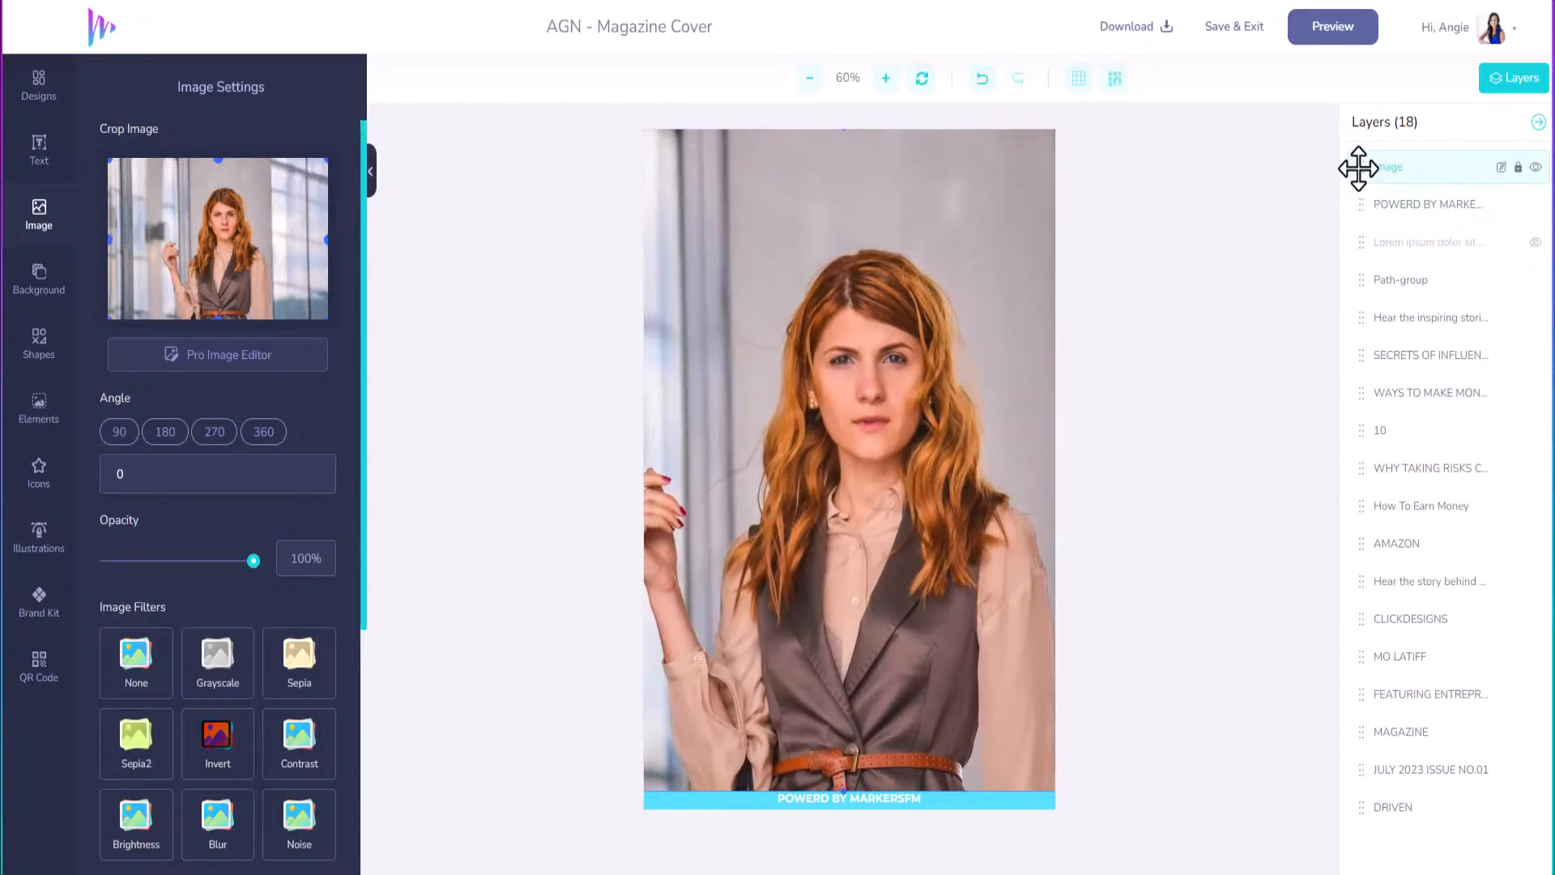
{"action": "left_click_drag", "start_coordinate": [1362, 165], "coordinate": [1374, 834]}
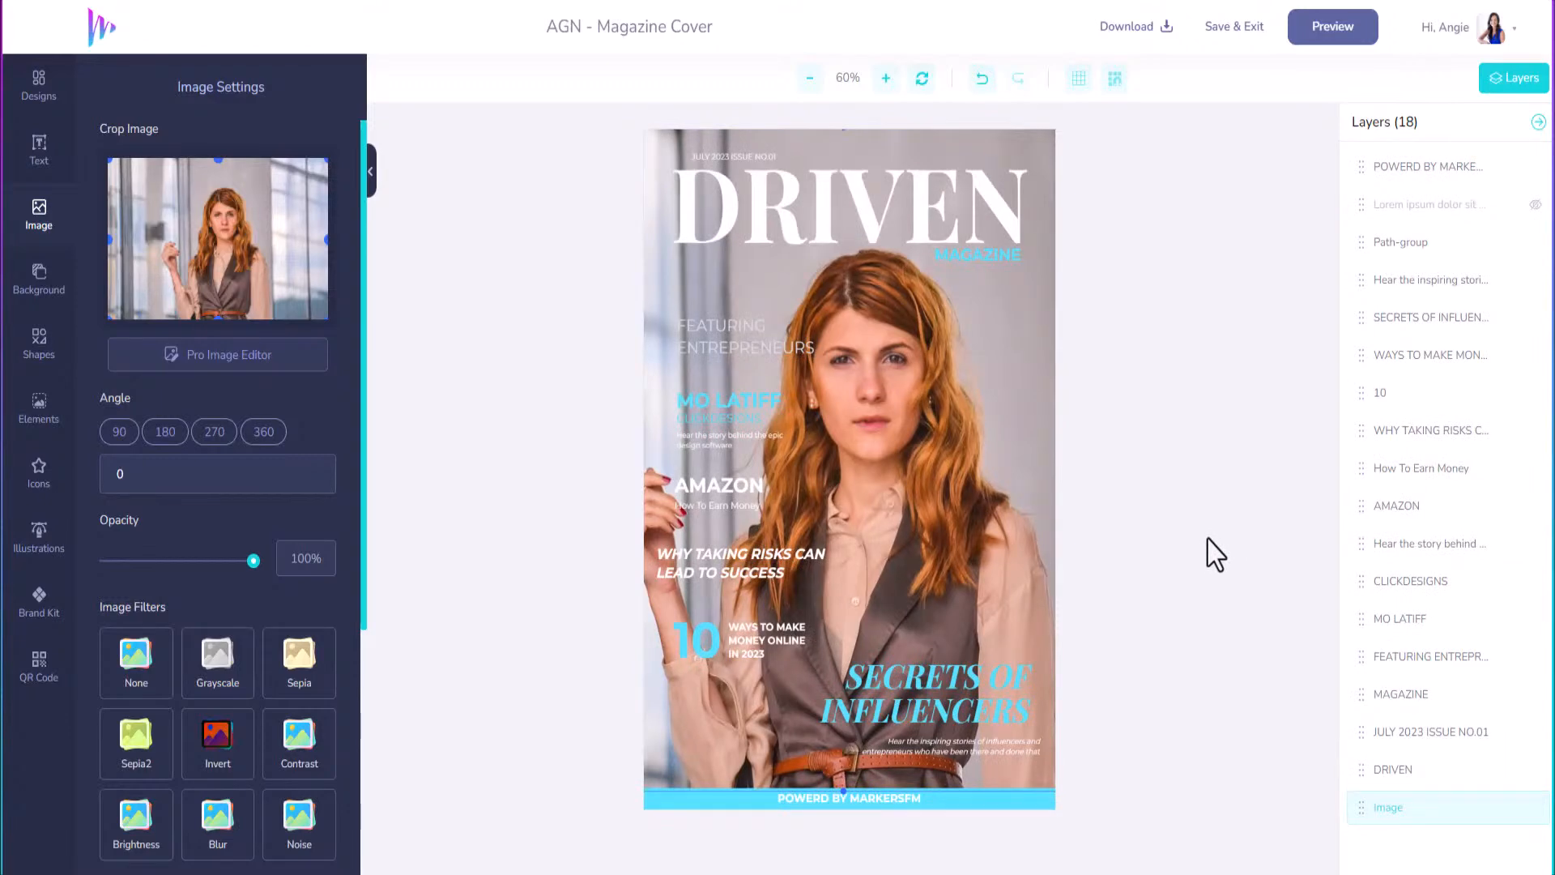
Try dark grey, then light grey, on the FEATURING ENTREPRENEURS line.
{"action": "left_click", "coordinate": [750, 346]}
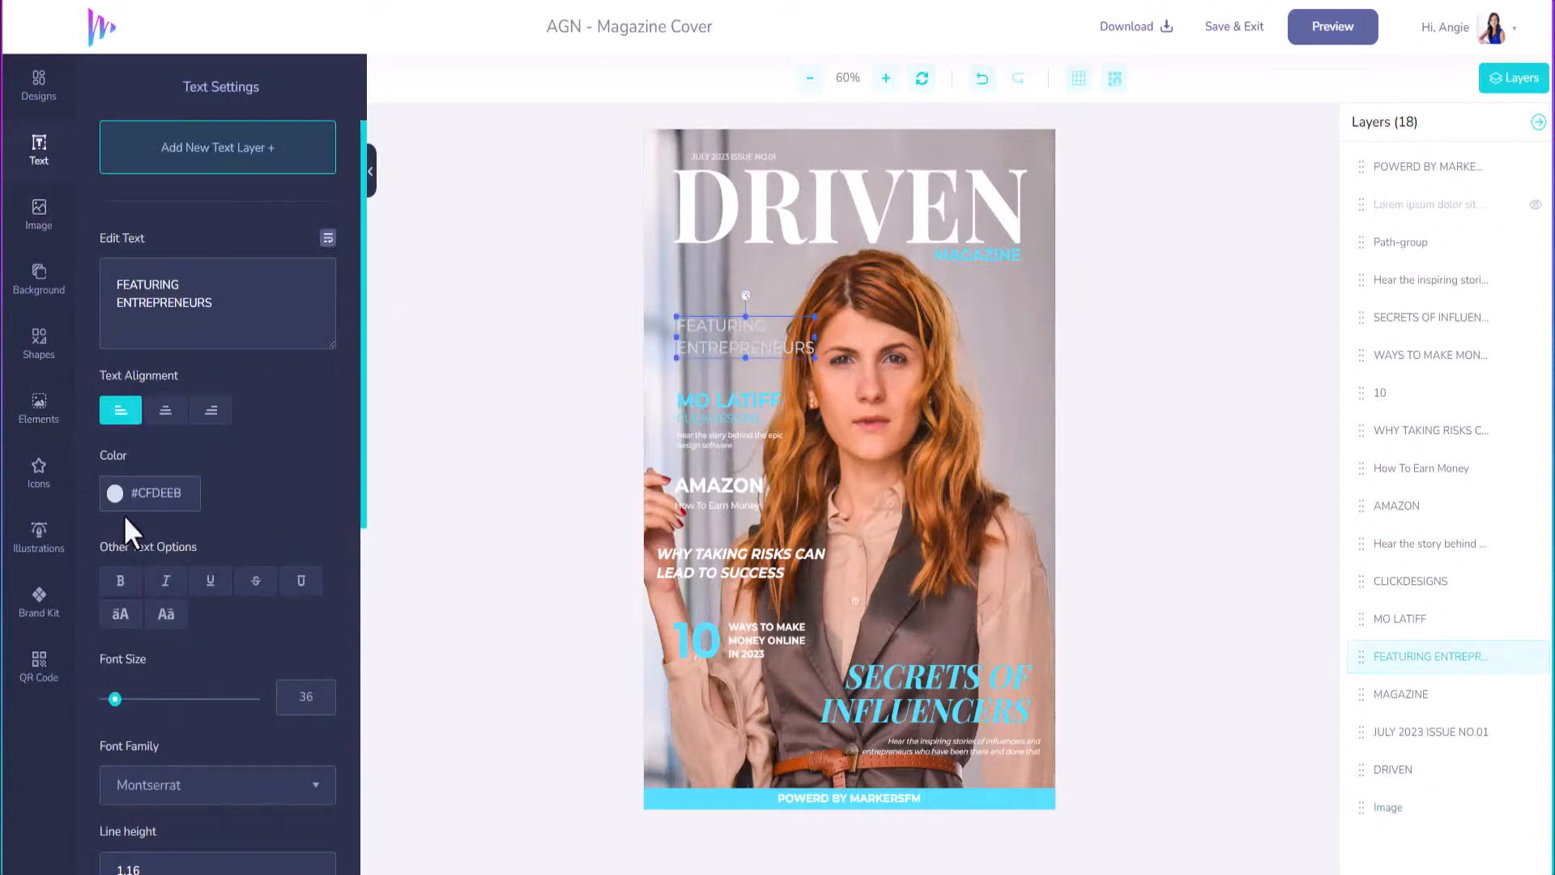
{"action": "left_click", "coordinate": [115, 494]}
{"action": "left_click_drag", "start_coordinate": [112, 595], "coordinate": [93, 648]}
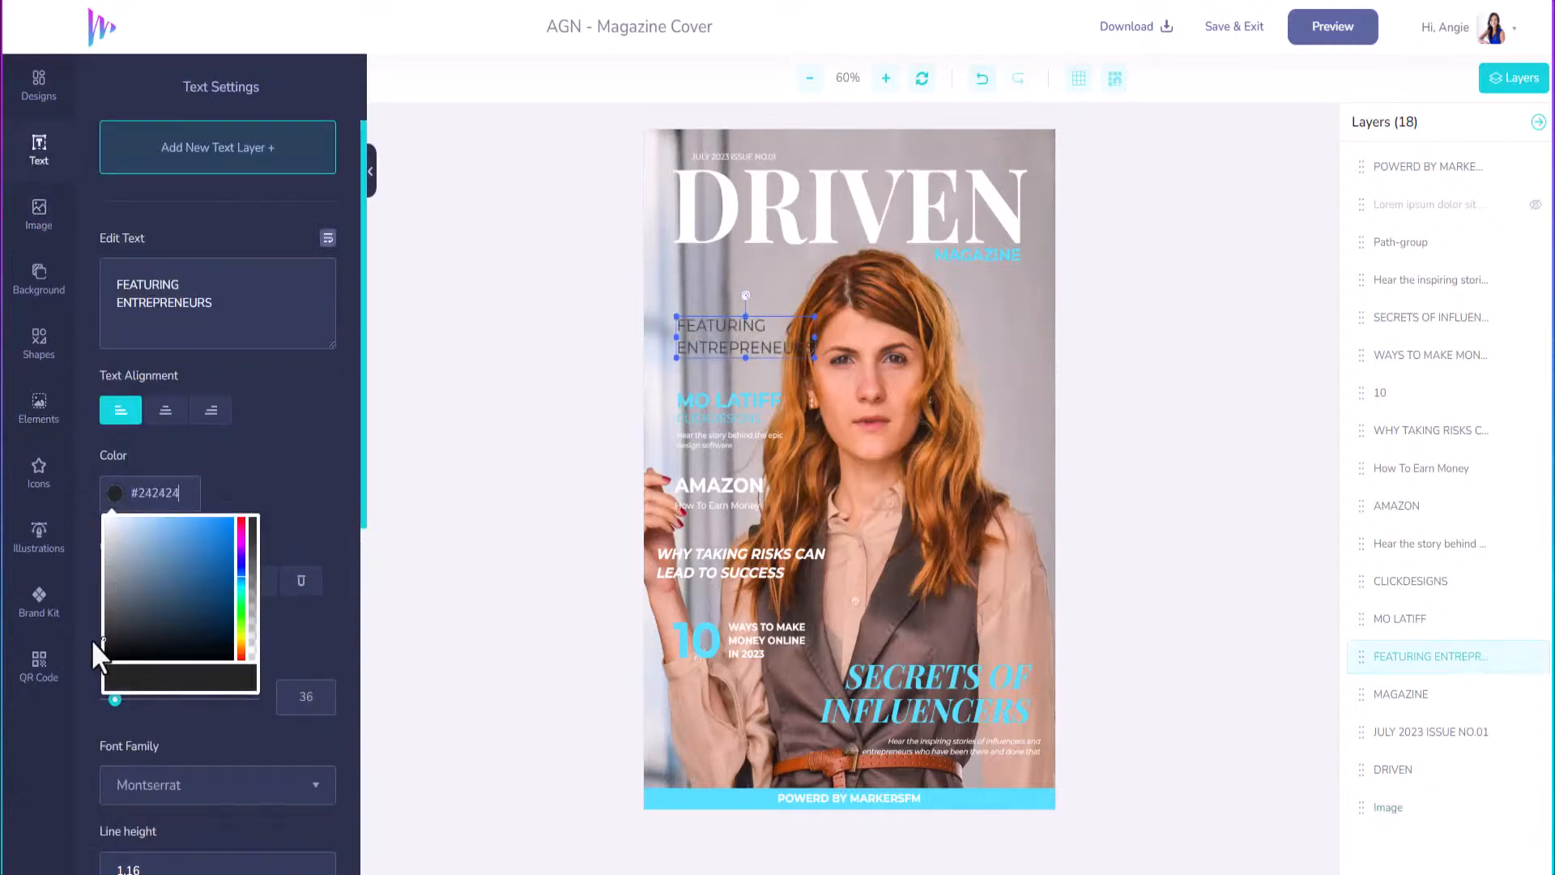
{"action": "left_click", "coordinate": [116, 556]}
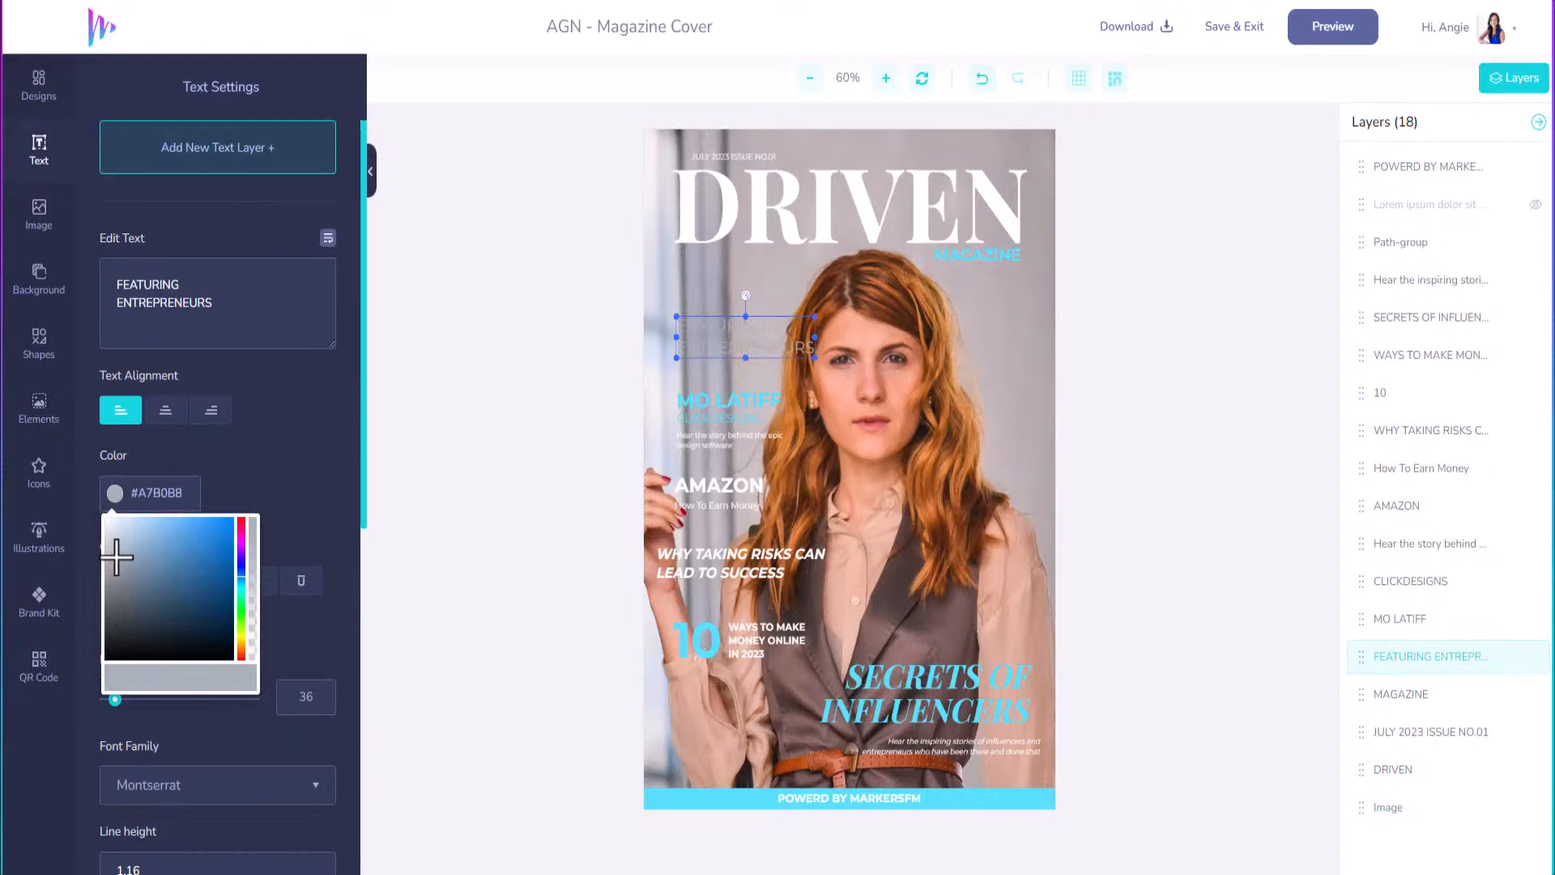
{"action": "left_click", "coordinate": [134, 719]}
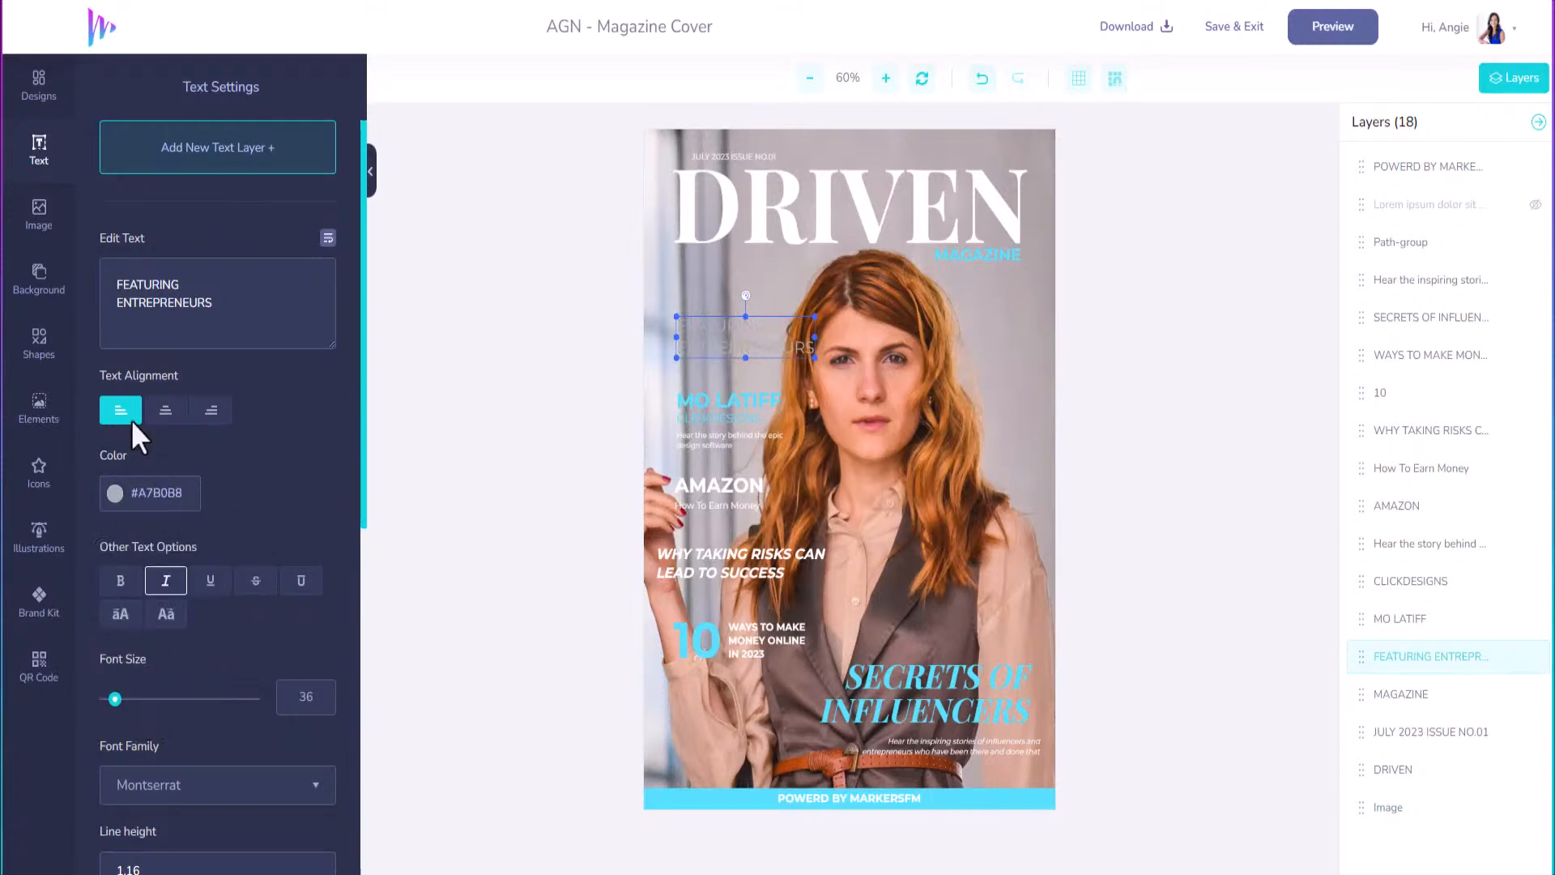
Colour the line magenta (#F70FFF) from the brand kit and move it just under DRIVEN.
{"action": "left_click", "coordinate": [40, 601]}
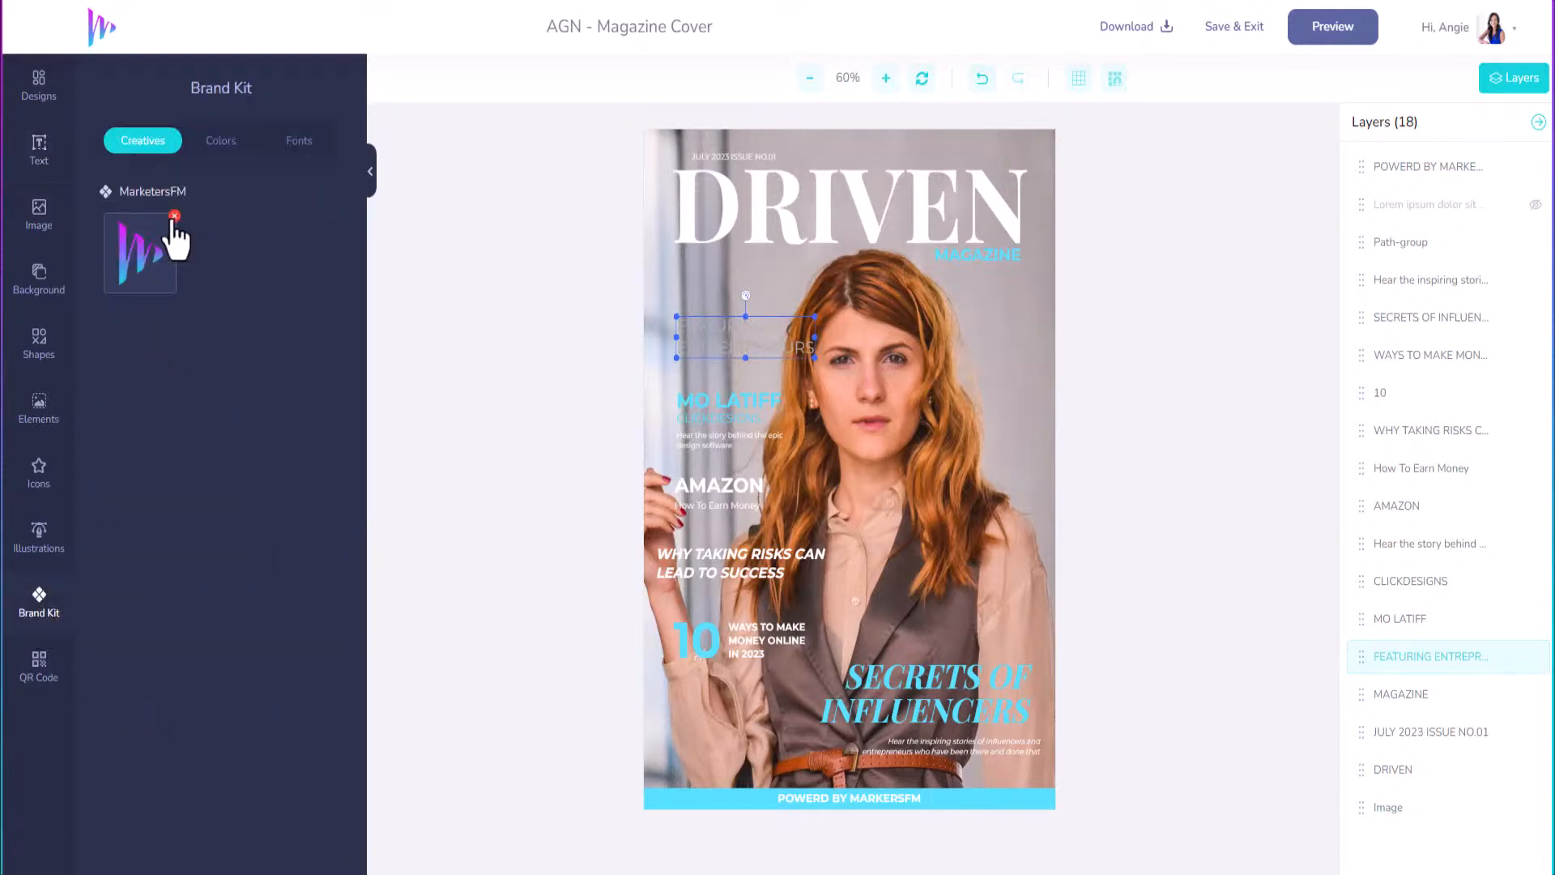
{"action": "left_click", "coordinate": [217, 144]}
{"action": "left_click", "coordinate": [140, 253]}
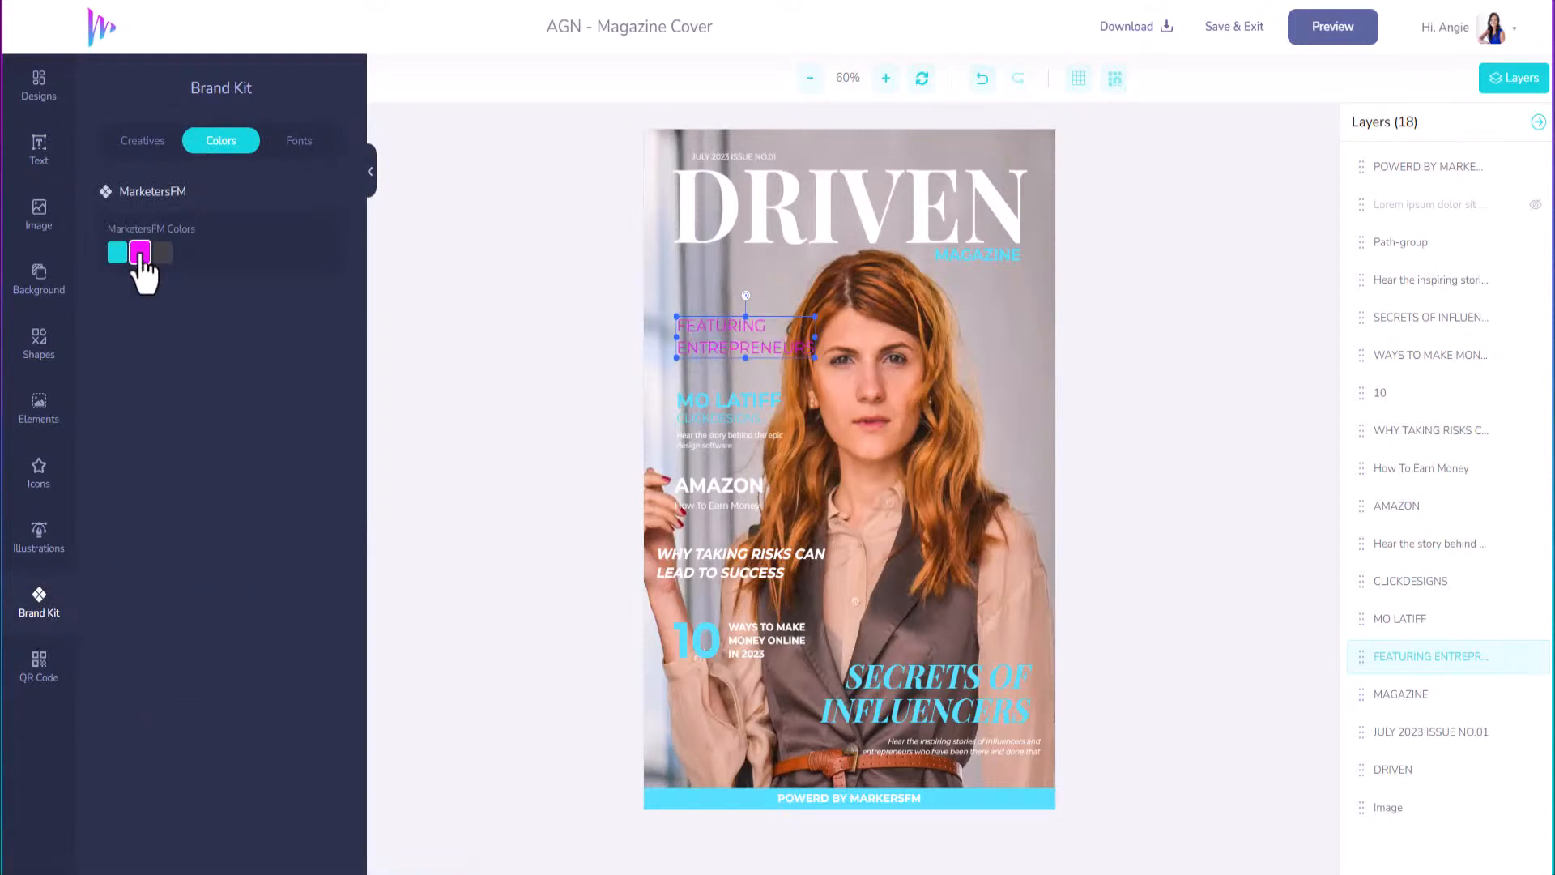
{"action": "left_click", "coordinate": [118, 253]}
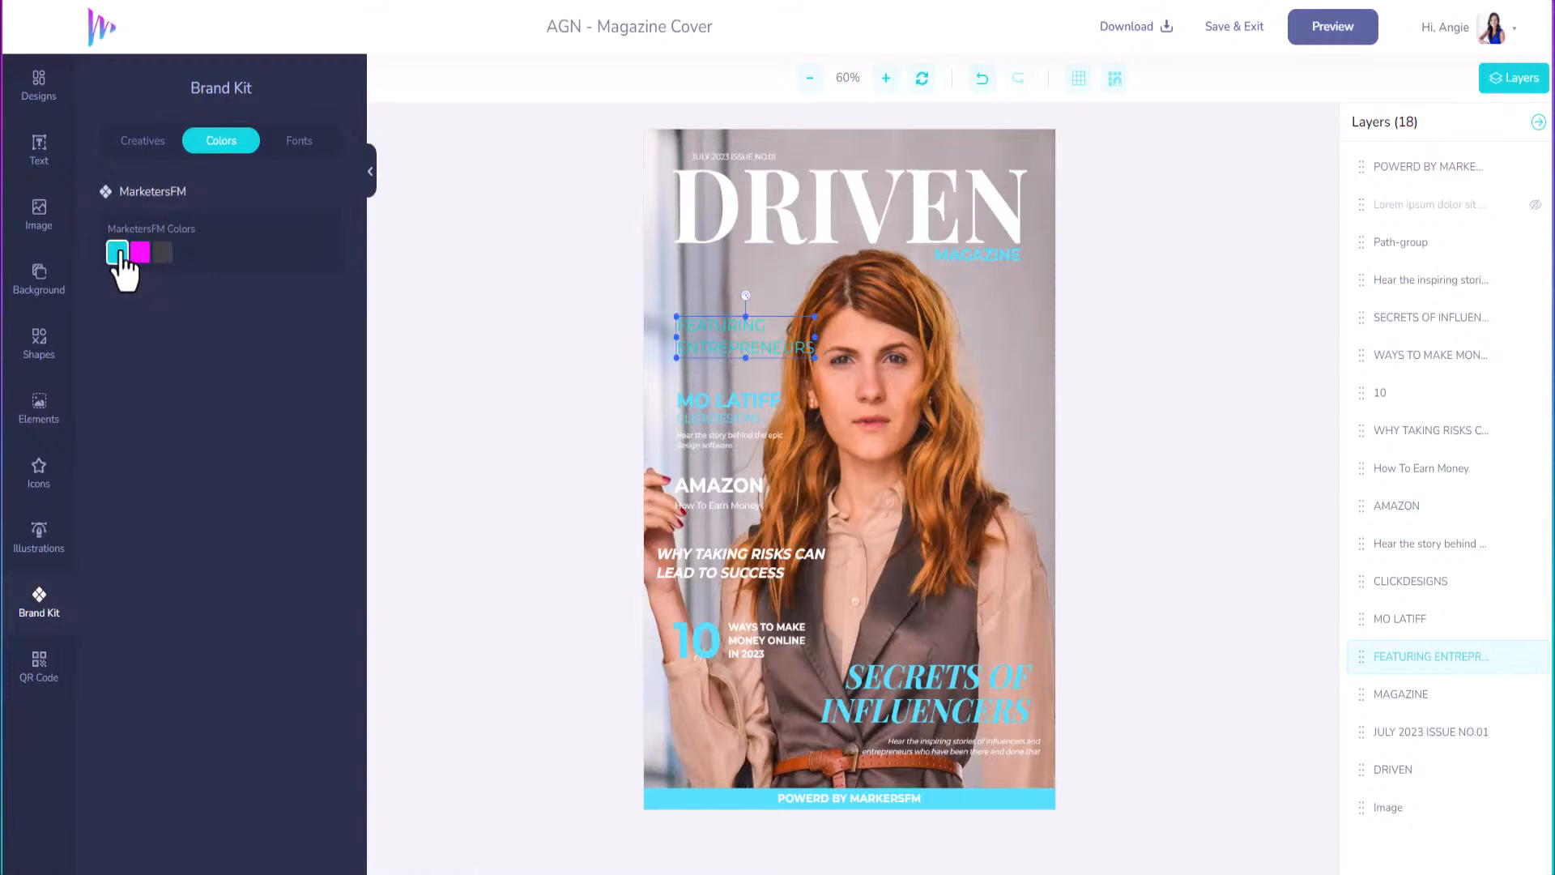
{"action": "left_click", "coordinate": [139, 254]}
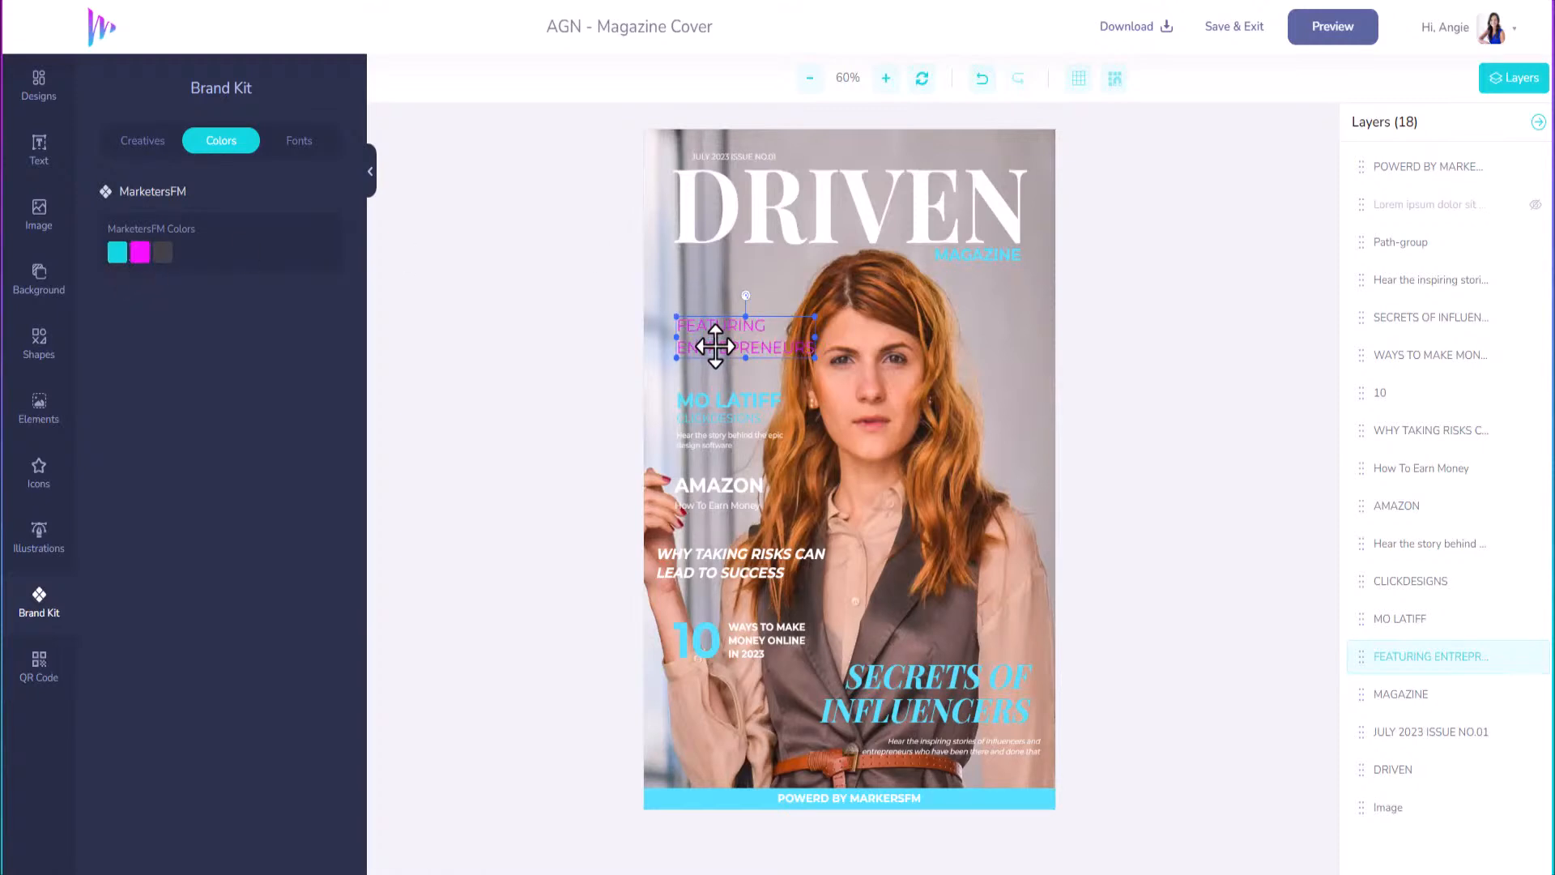
{"action": "left_click_drag", "start_coordinate": [711, 344], "coordinate": [712, 278]}
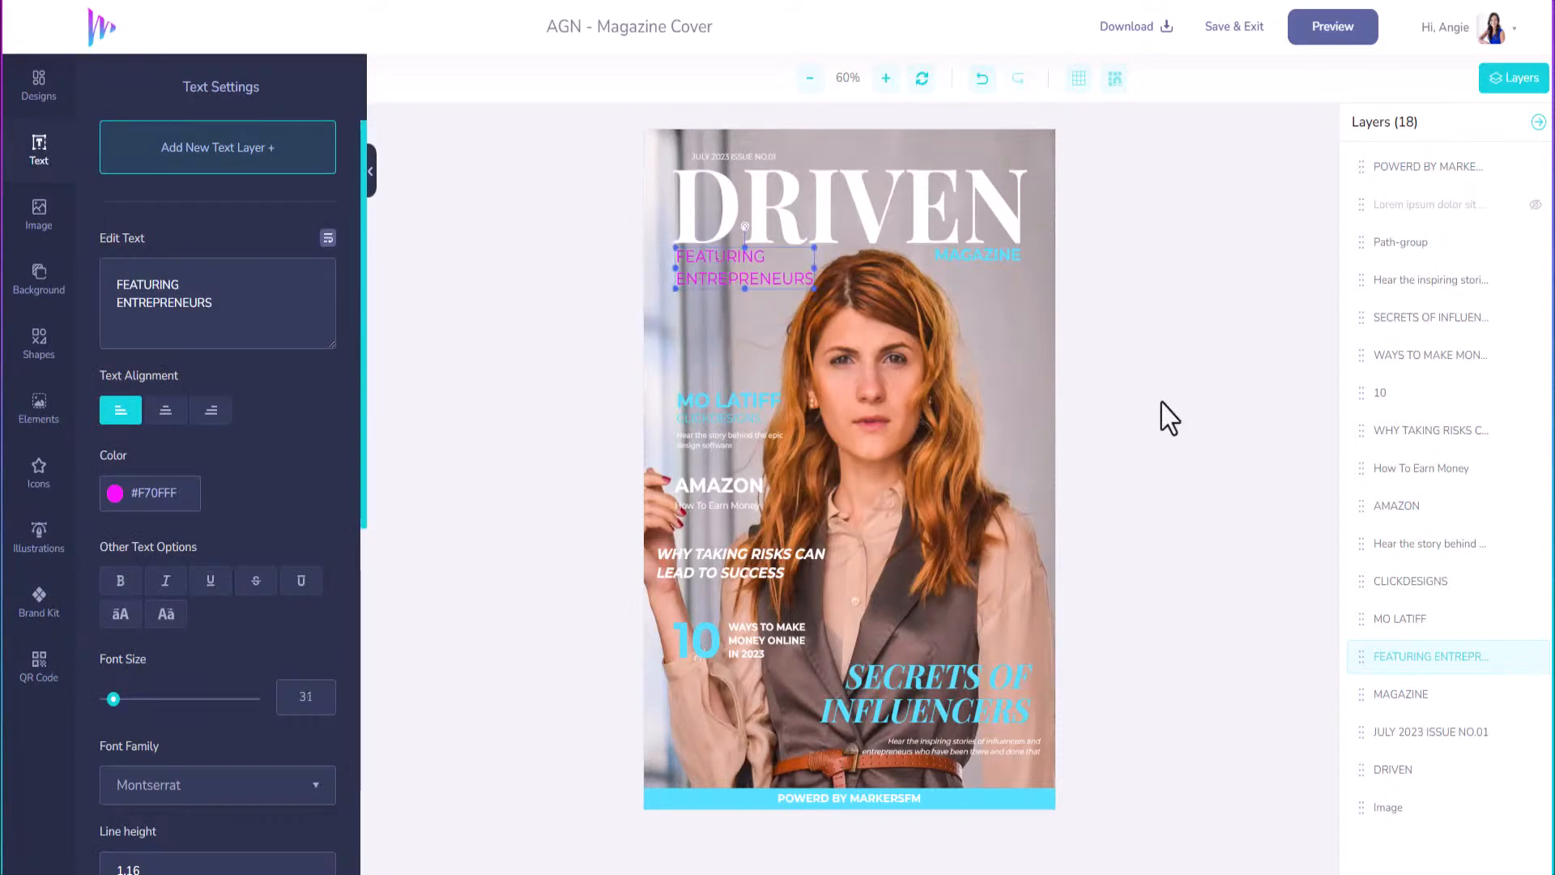
Preview the finished cover, download it as a PNG, and save the design.
{"action": "left_click", "coordinate": [1328, 40]}
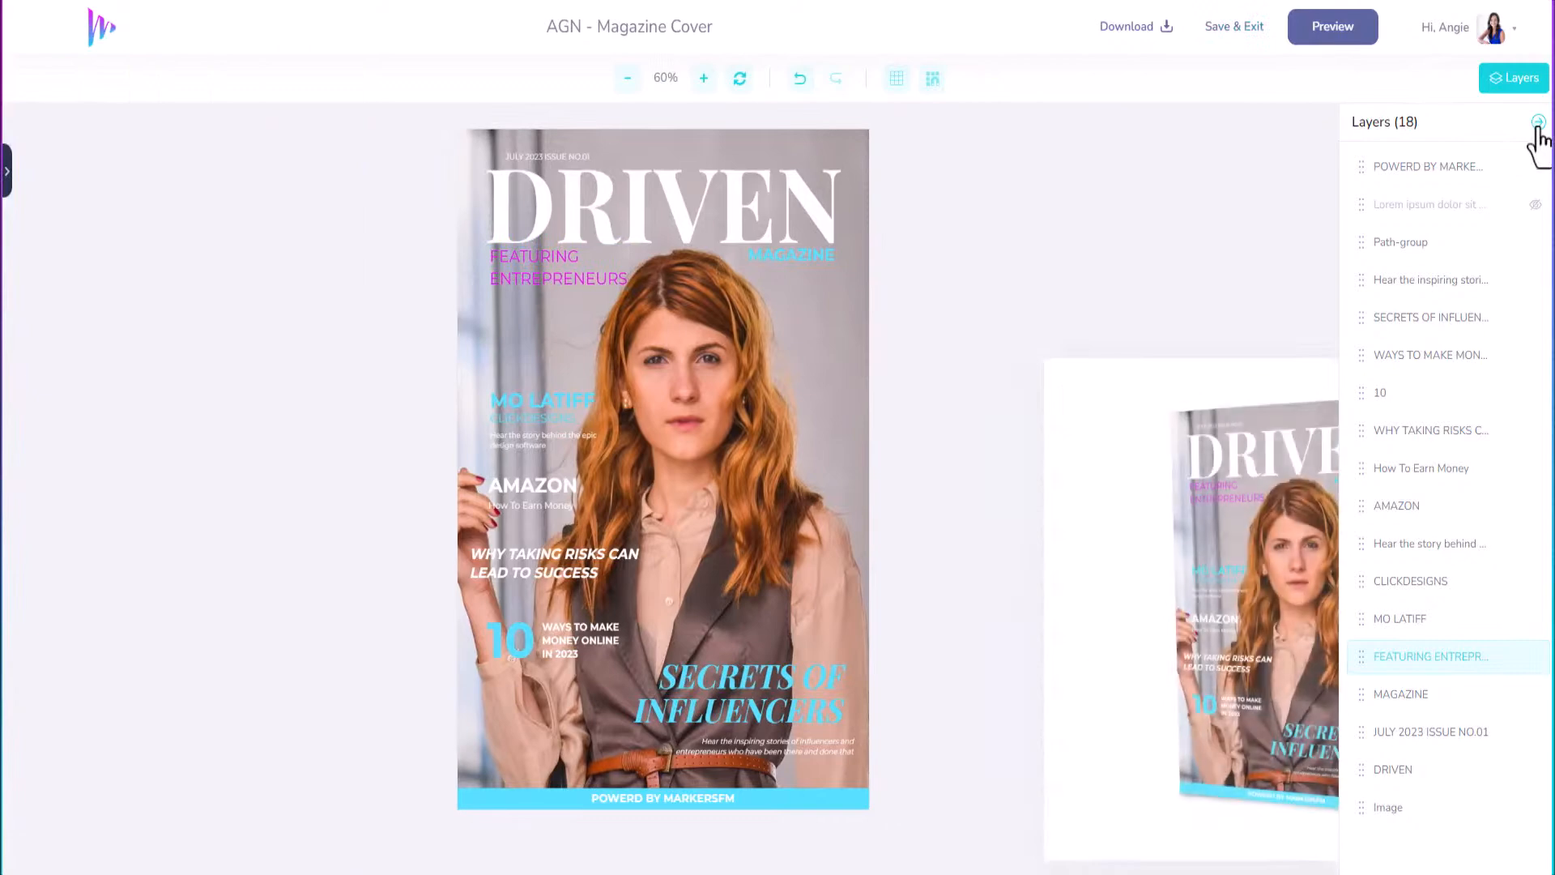
{"action": "left_click", "coordinate": [1537, 124]}
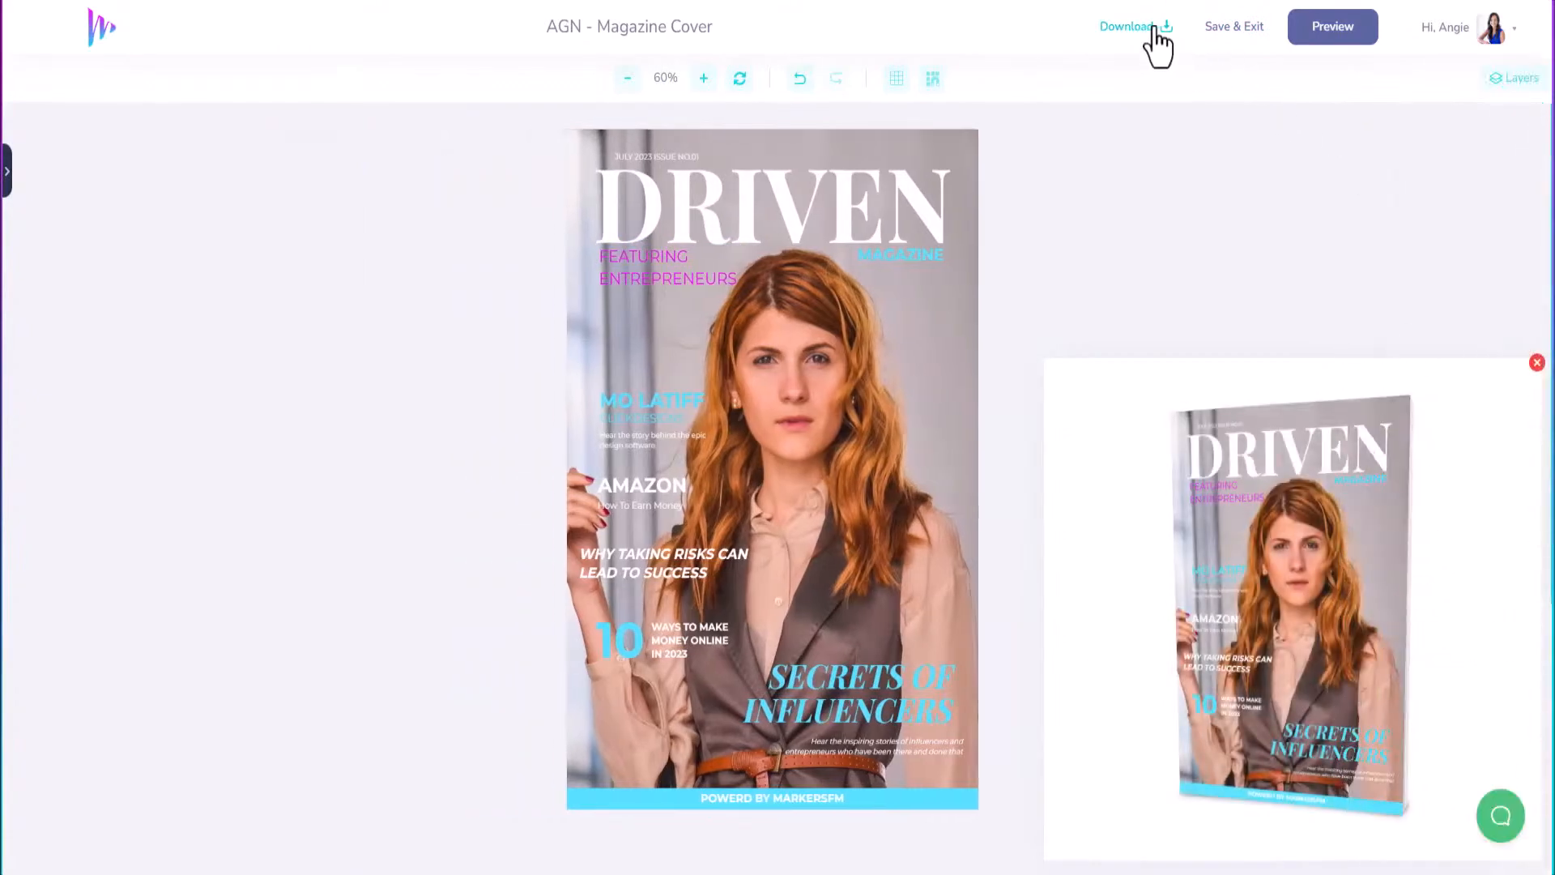
{"action": "left_click", "coordinate": [1130, 27]}
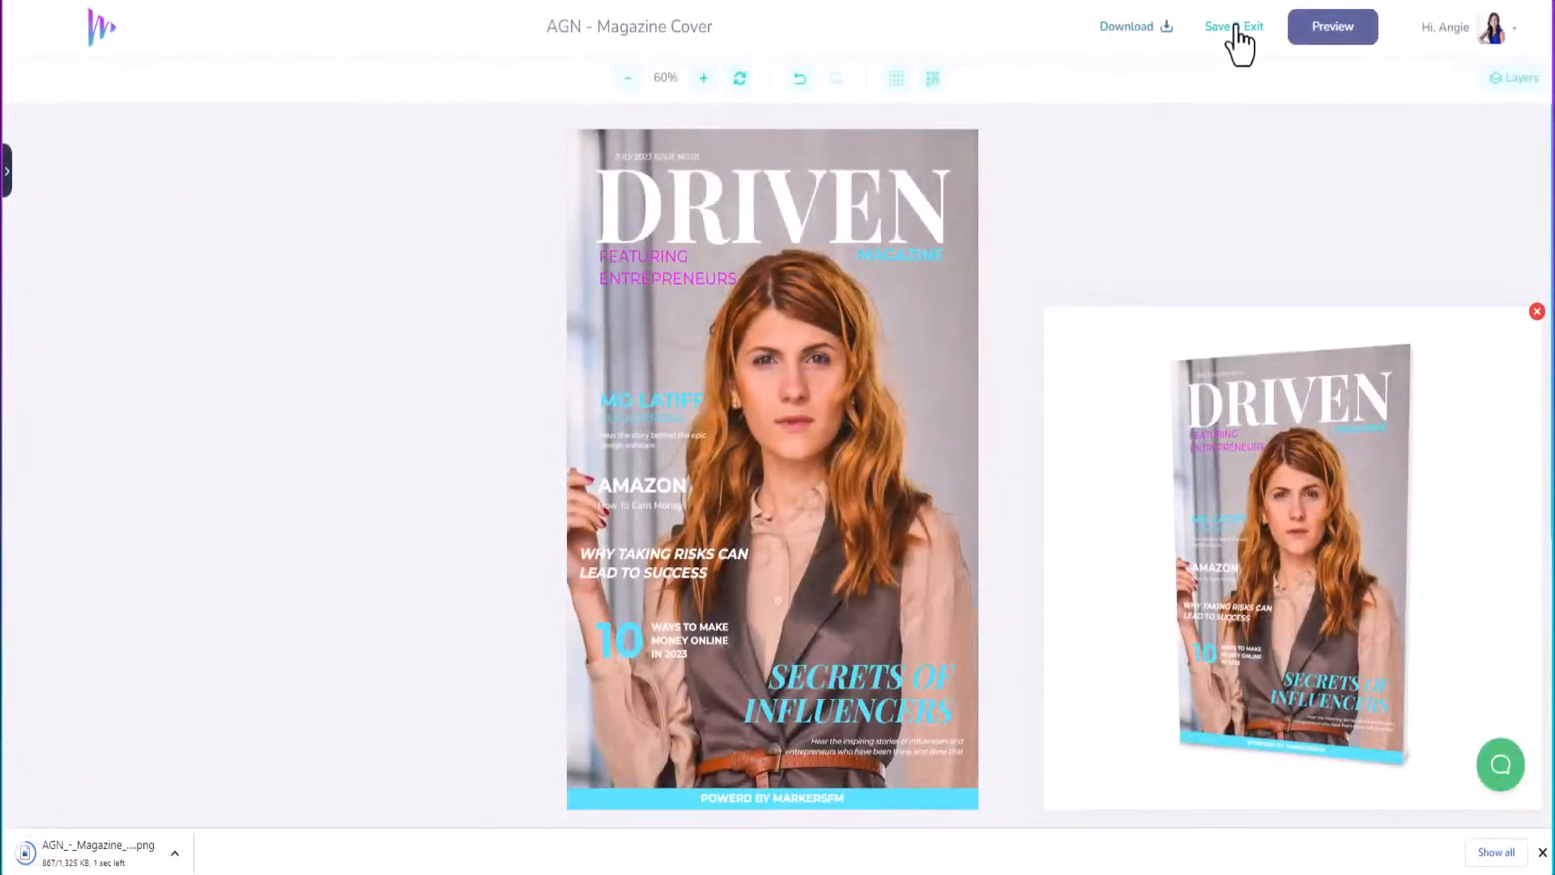
{"action": "left_click", "coordinate": [1236, 29]}
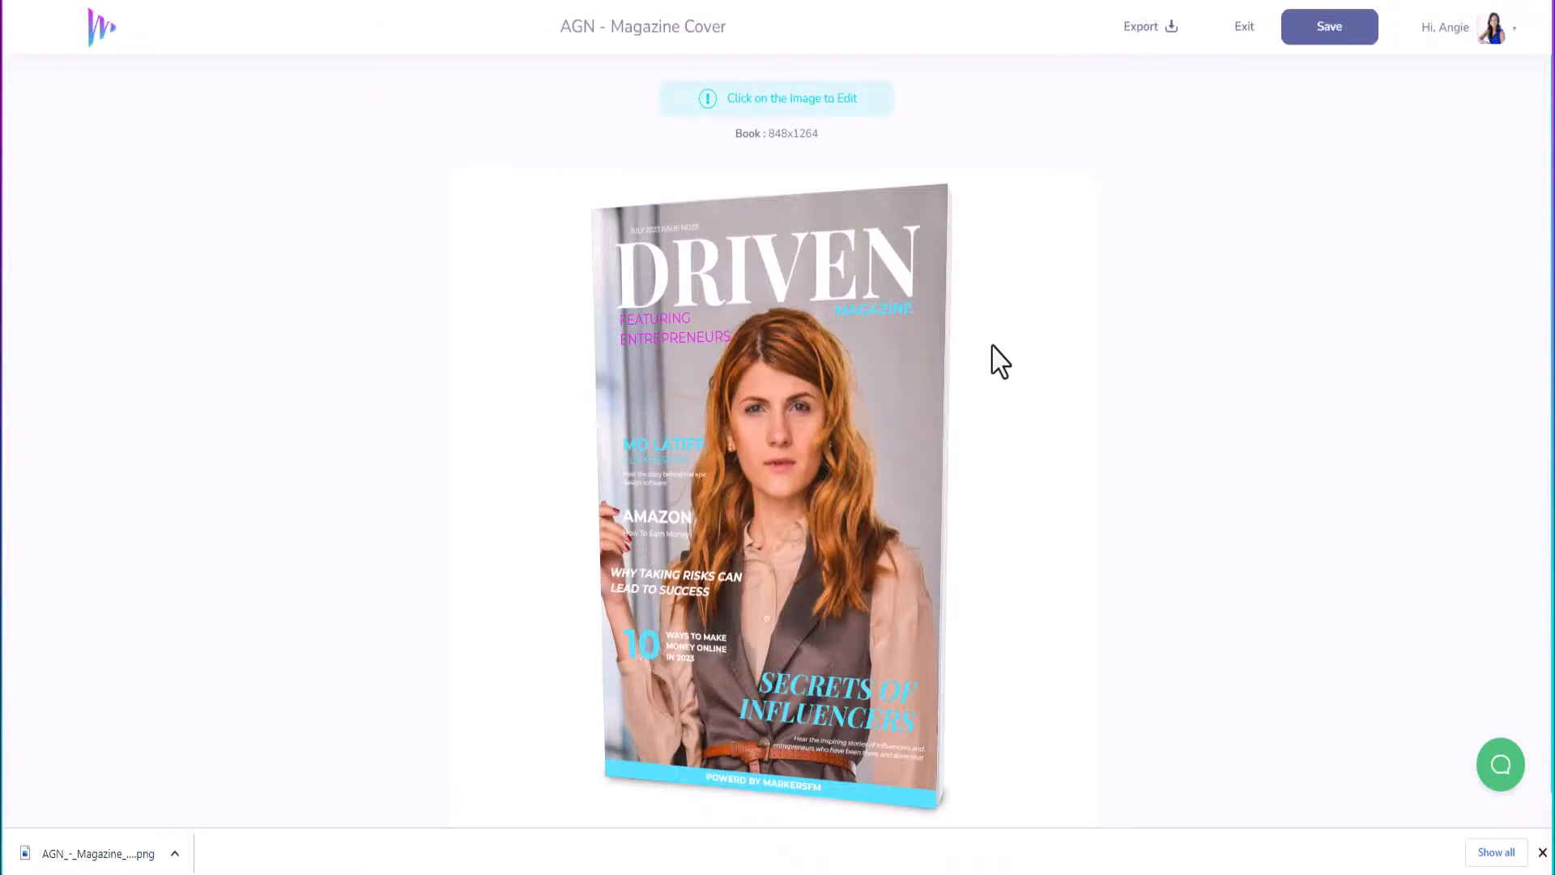
Download the 3D book mockup as an original-size PNG at 300 DPI.
{"action": "left_click", "coordinate": [1025, 337]}
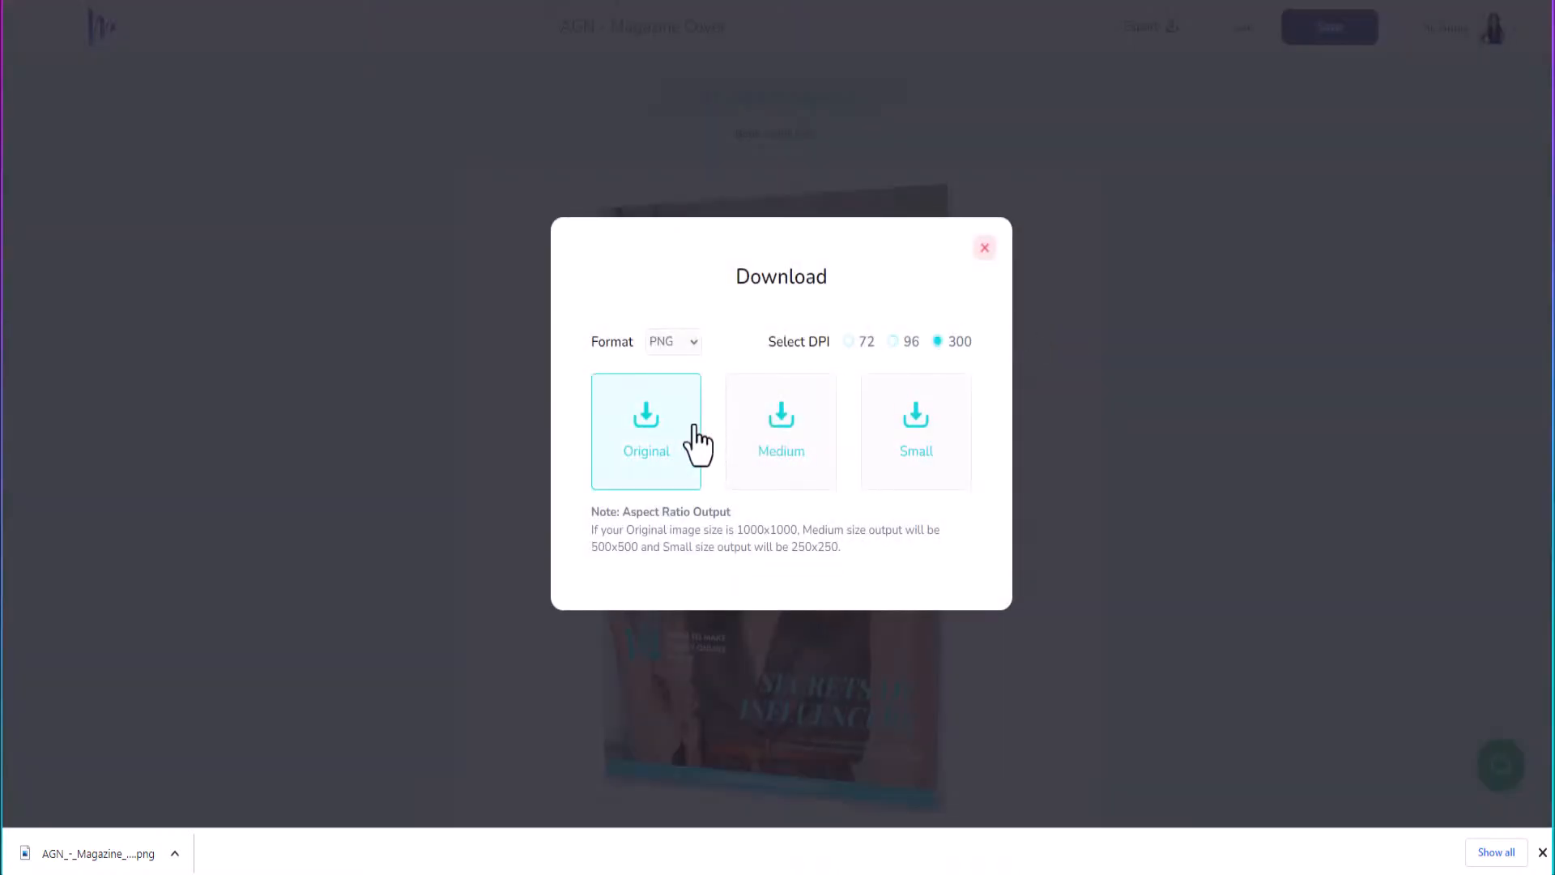
{"action": "left_click", "coordinate": [673, 462]}
{"action": "left_click", "coordinate": [983, 248]}
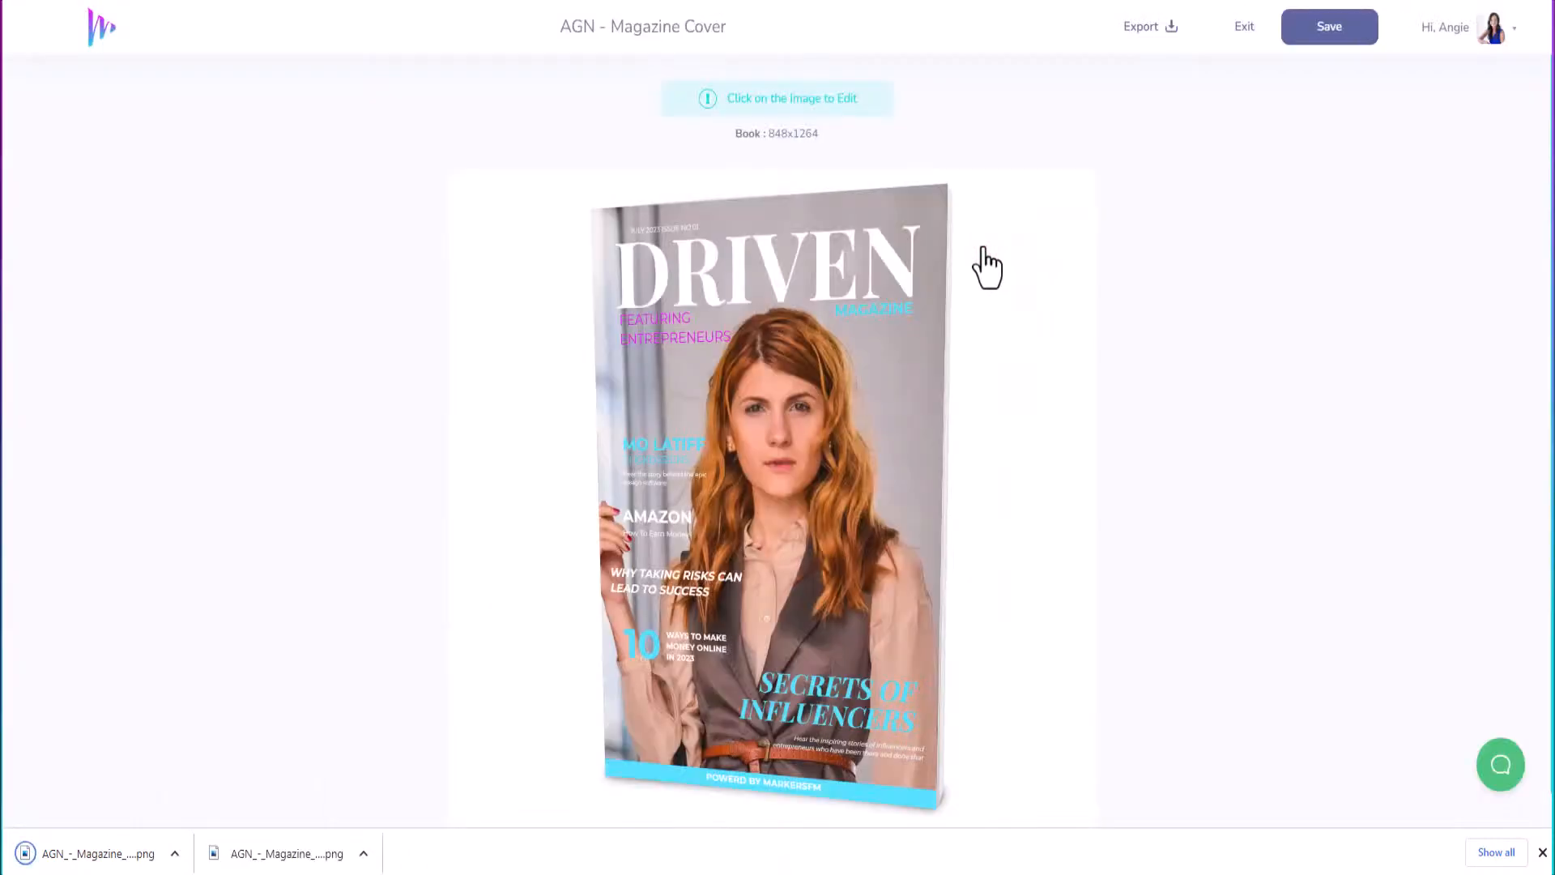